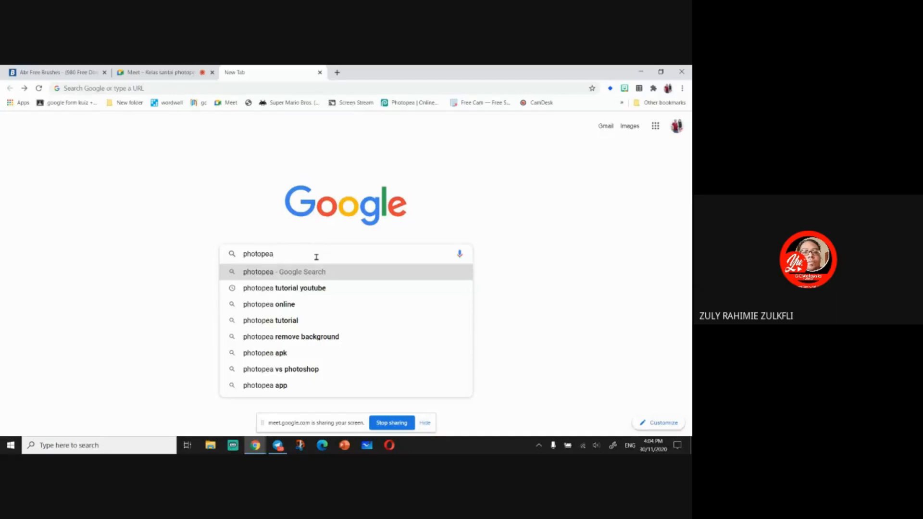
- Search Google for photopea and open the Photopea online photo editor
key("Return")
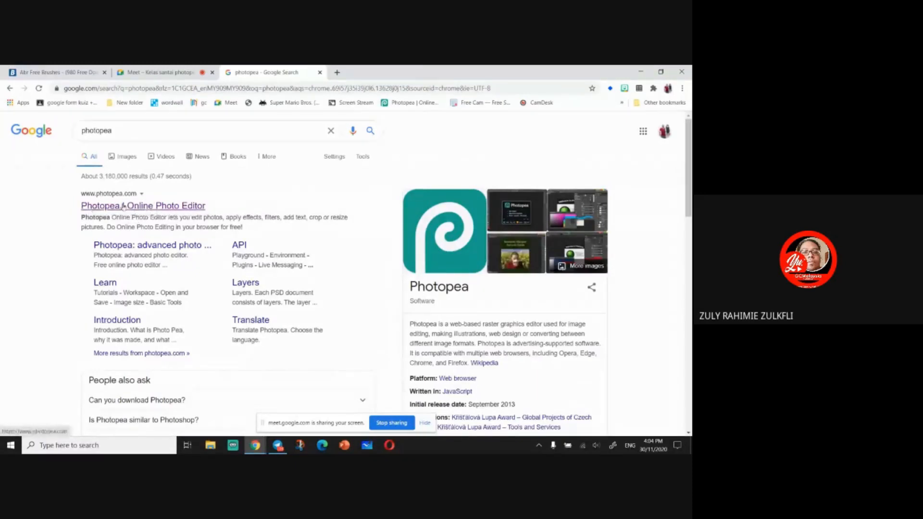
left_click(124, 207)
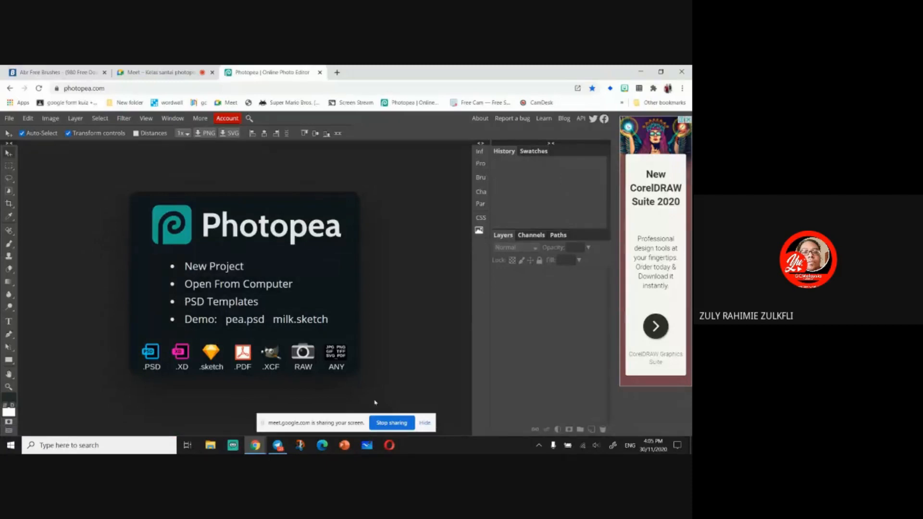
left_click(426, 424)
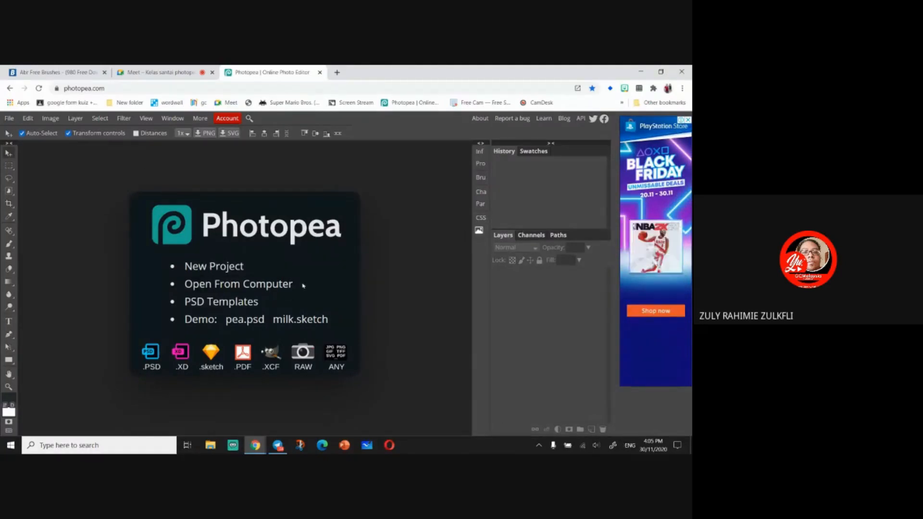
- Start a new project and browse the Social presets, ending on the Youtube Cover size of 2560 × 1440 px
left_click(224, 269)
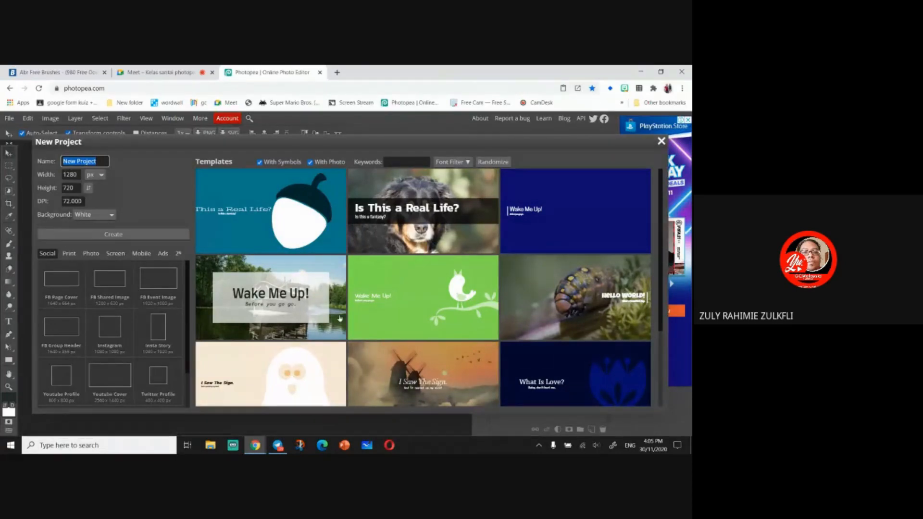
left_click(61, 294)
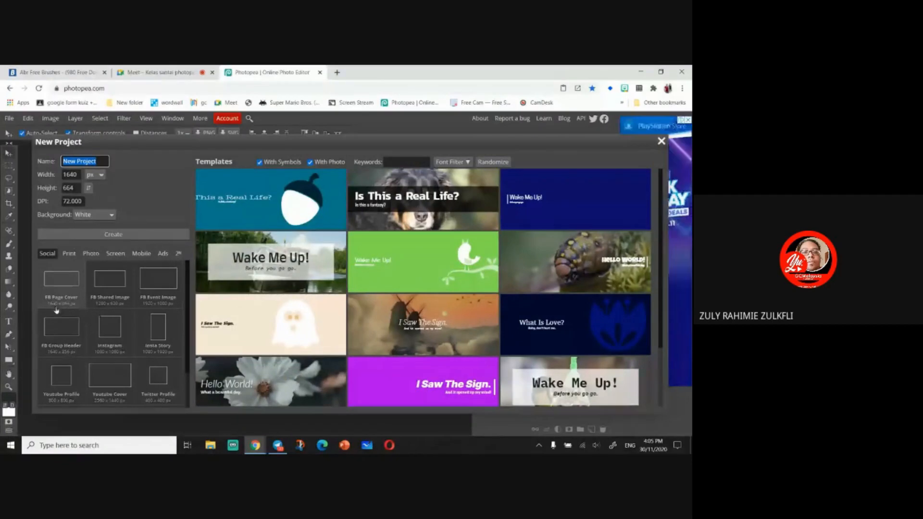
left_click(110, 294)
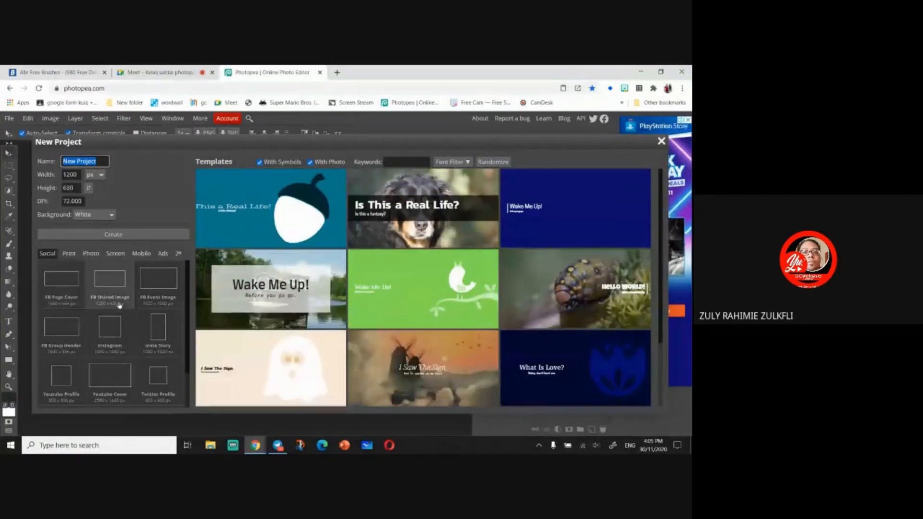
left_click(158, 300)
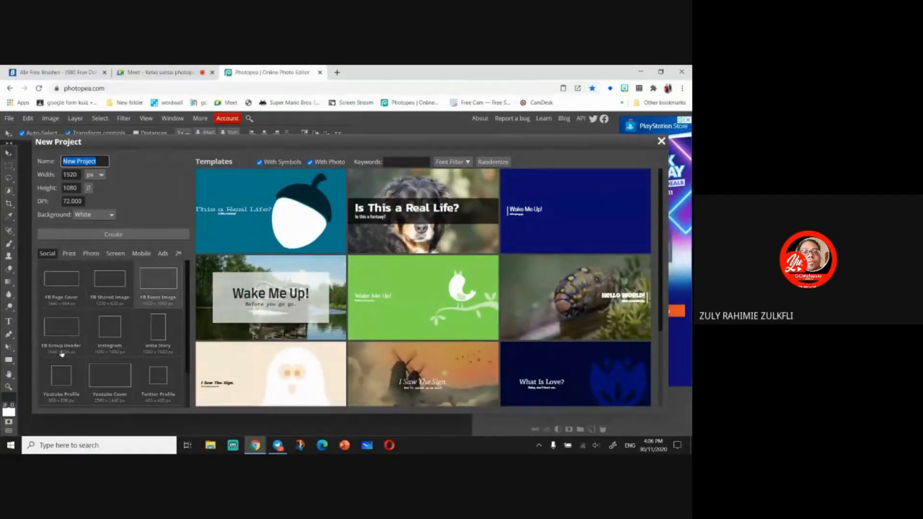
left_click(109, 336)
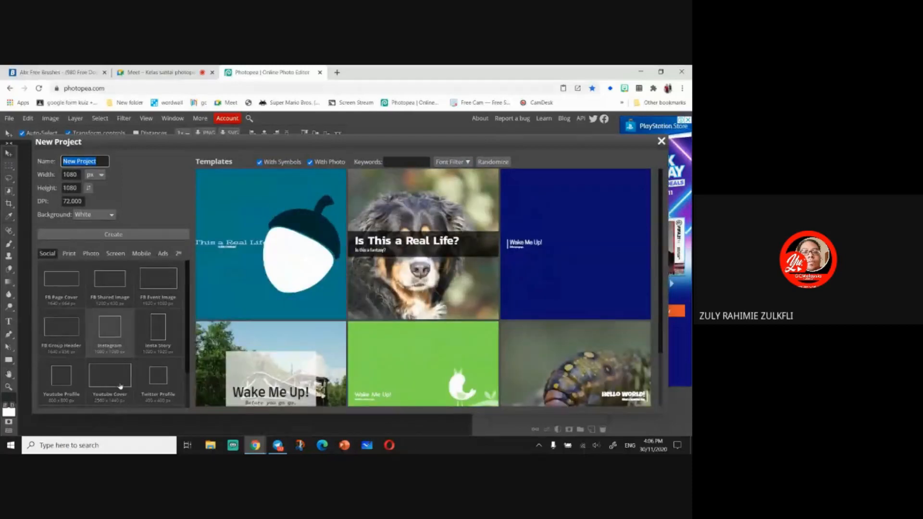
scroll(119, 387, "down", 1)
left_click(56, 347)
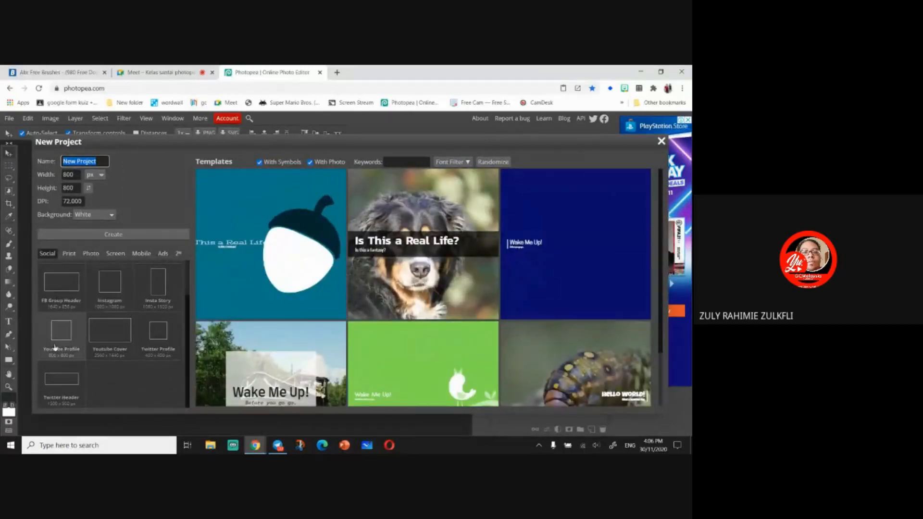
left_click(109, 348)
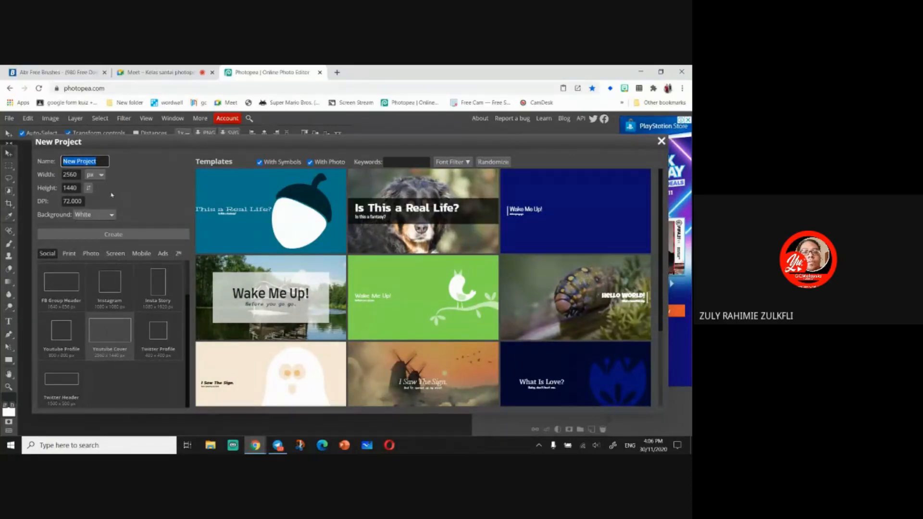
- Examine the new project's Width, Height and DPI fields
left_click(70, 174)
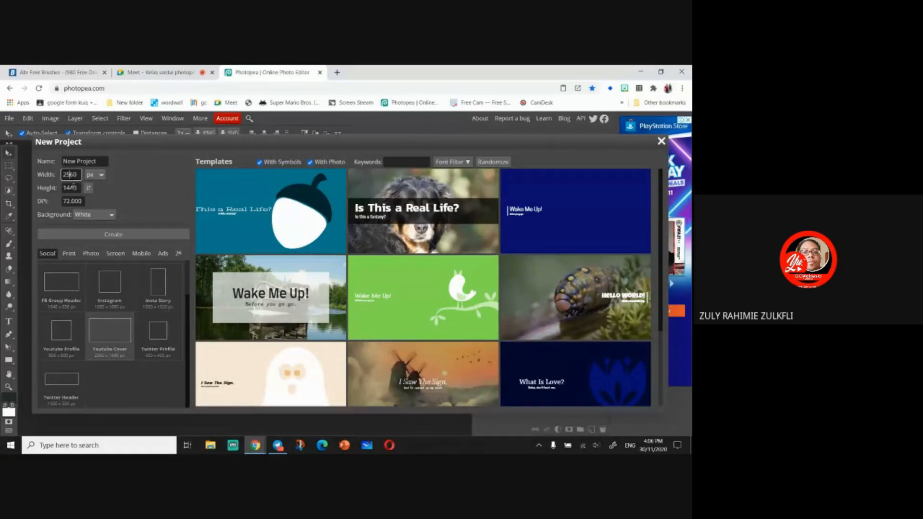
left_click(73, 188)
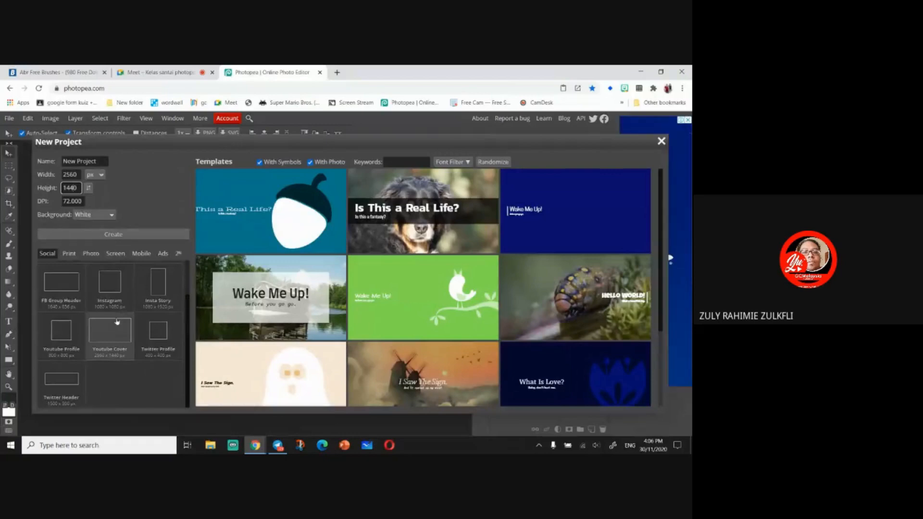
left_click_drag(78, 175, 51, 176)
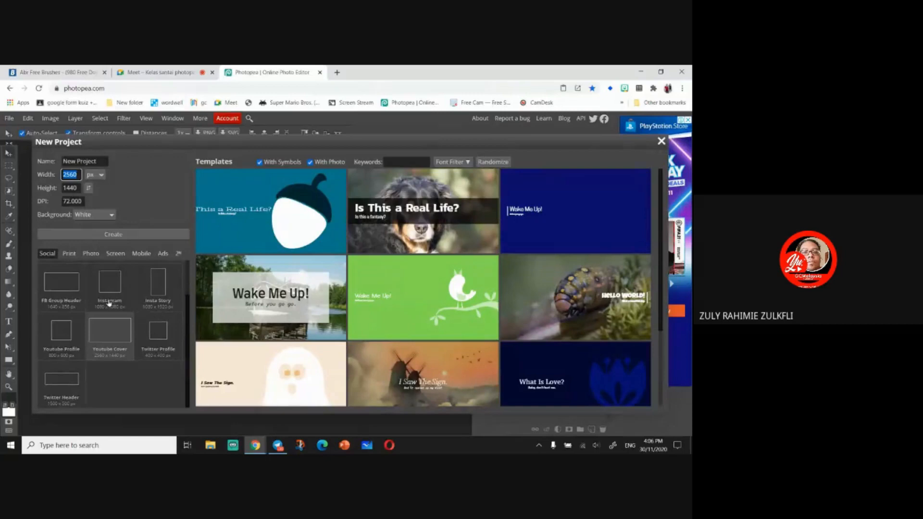
left_click_drag(69, 201, 49, 202)
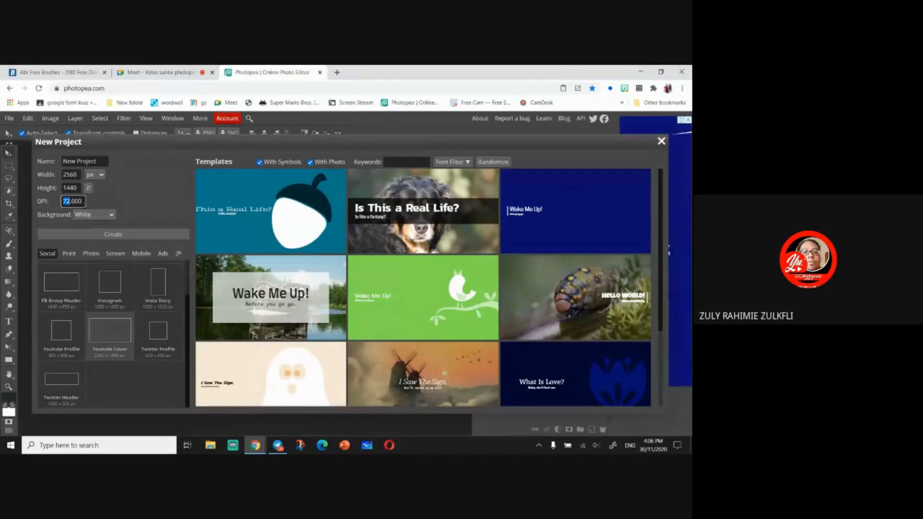
left_click(84, 202)
left_click_drag(83, 201, 41, 207)
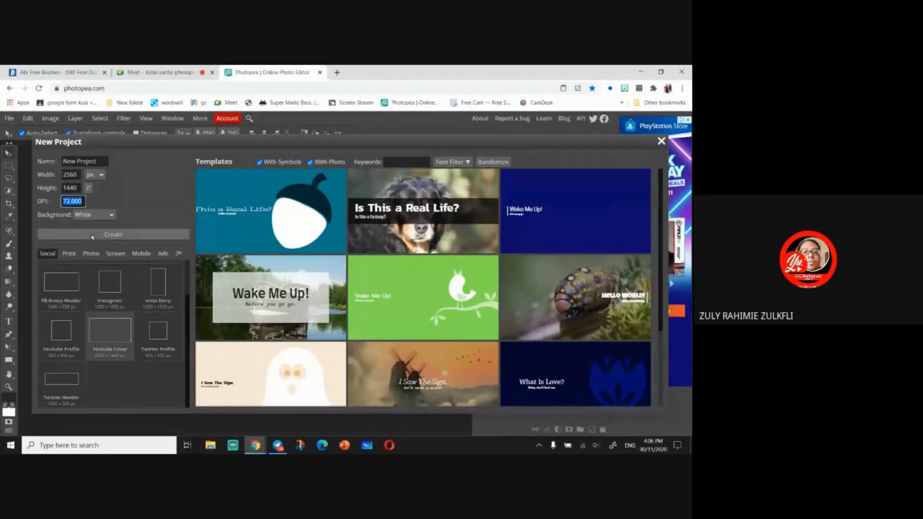
- Review the Background options, set the background to White and create the project
left_click(94, 215)
left_click(110, 248)
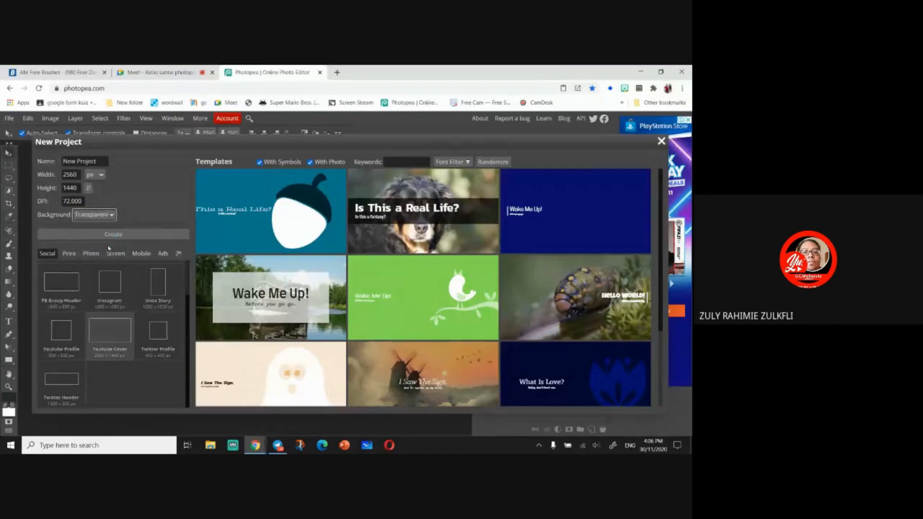
left_click(102, 217)
left_click(98, 256)
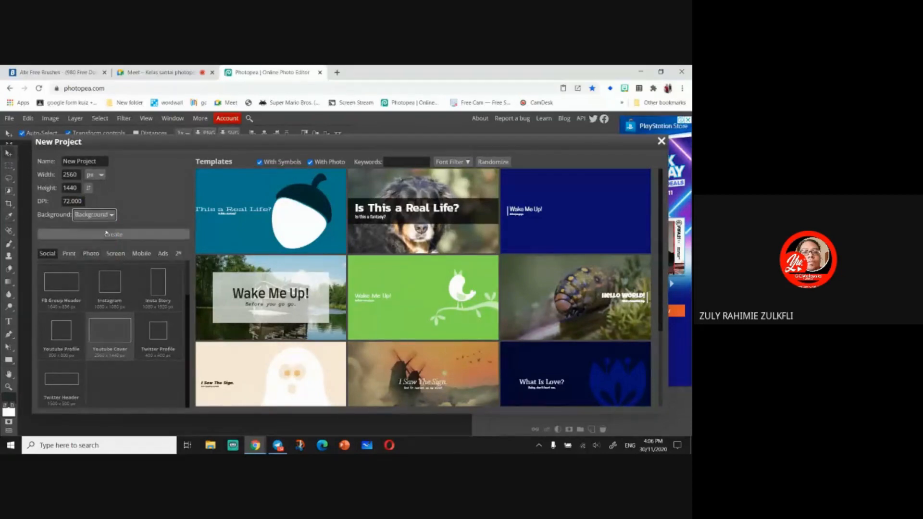
left_click(110, 216)
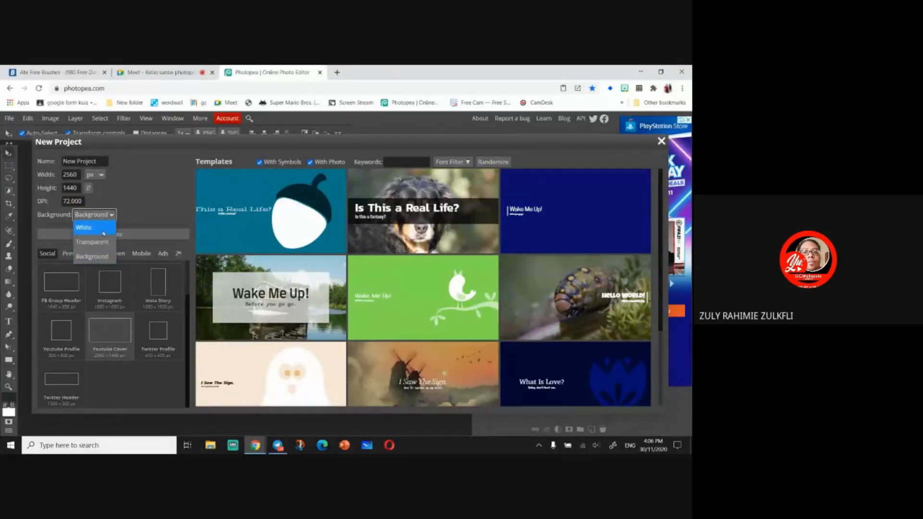
left_click(103, 233)
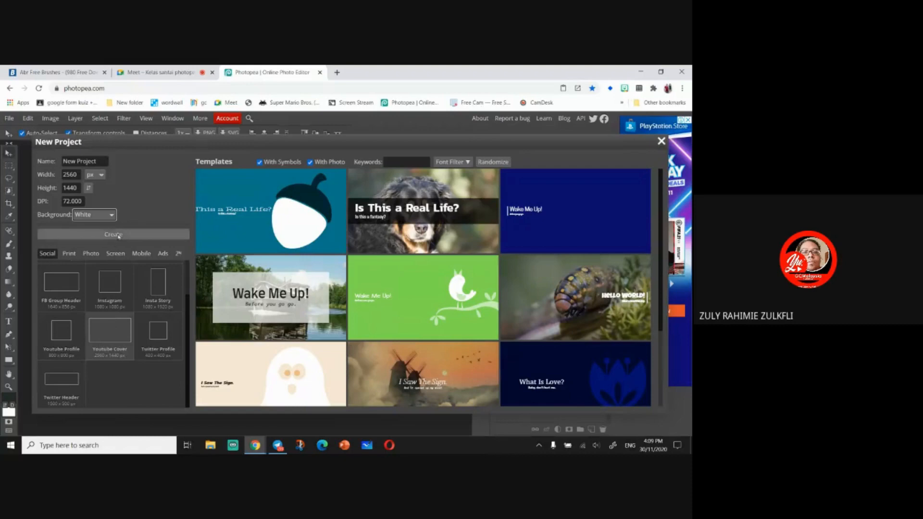
left_click(118, 235)
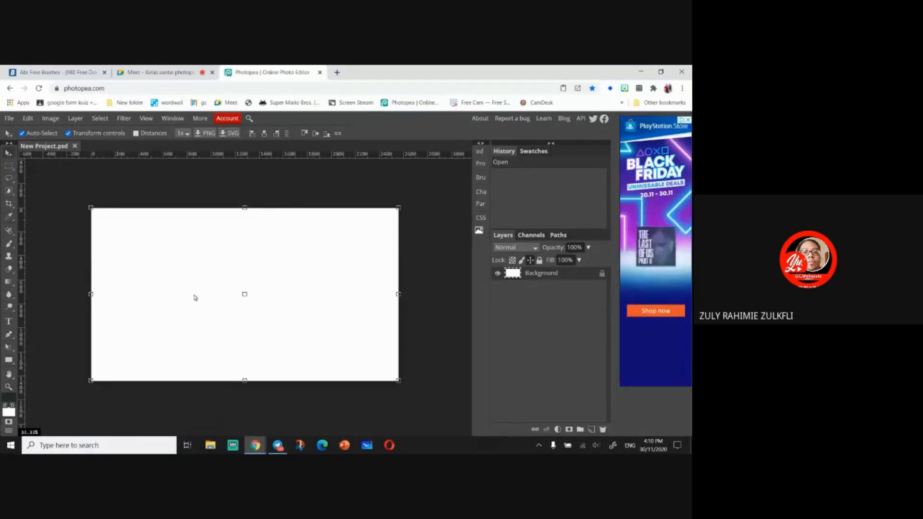
- Select the Move tool and try its Transform controls and Distances options on the canvas
left_click(9, 165)
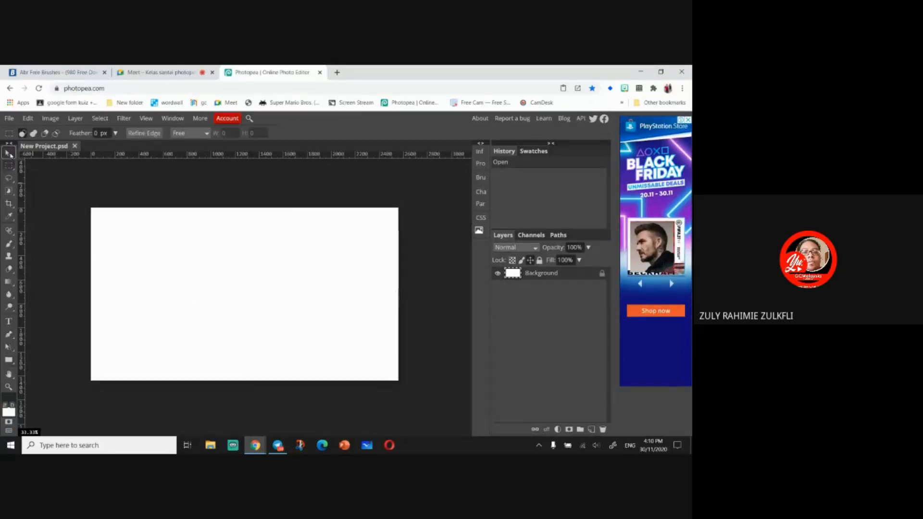
left_click(9, 153)
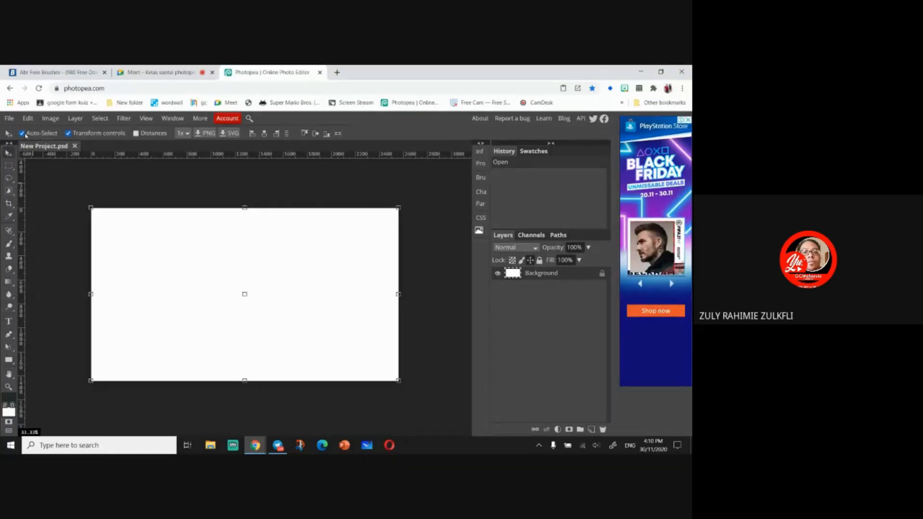
left_click(69, 133)
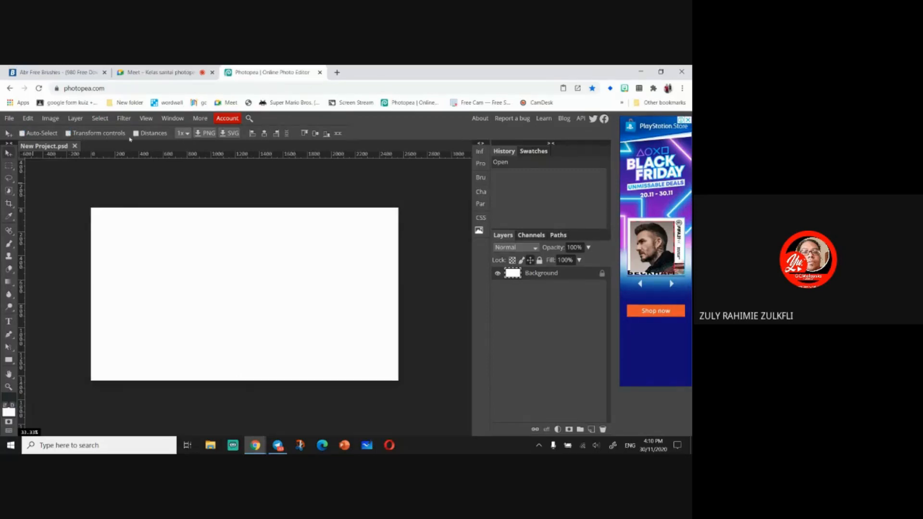
left_click(136, 134)
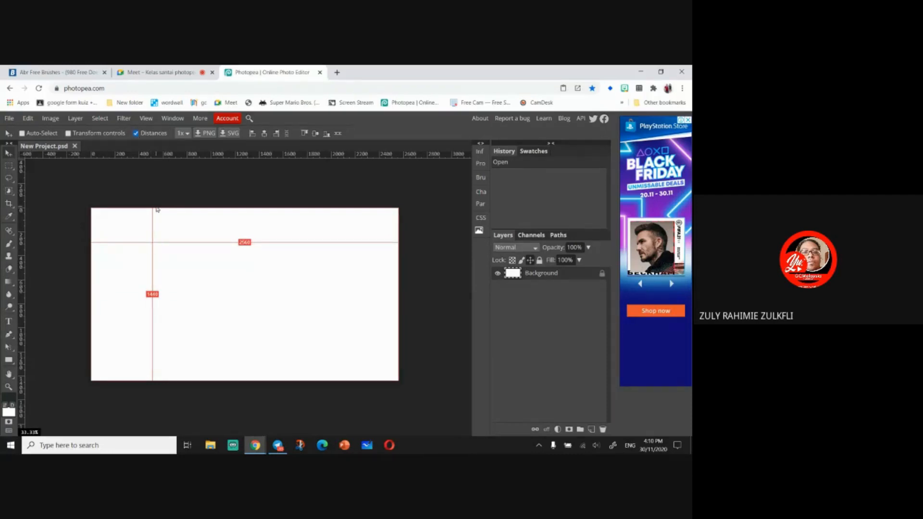
left_click(185, 243)
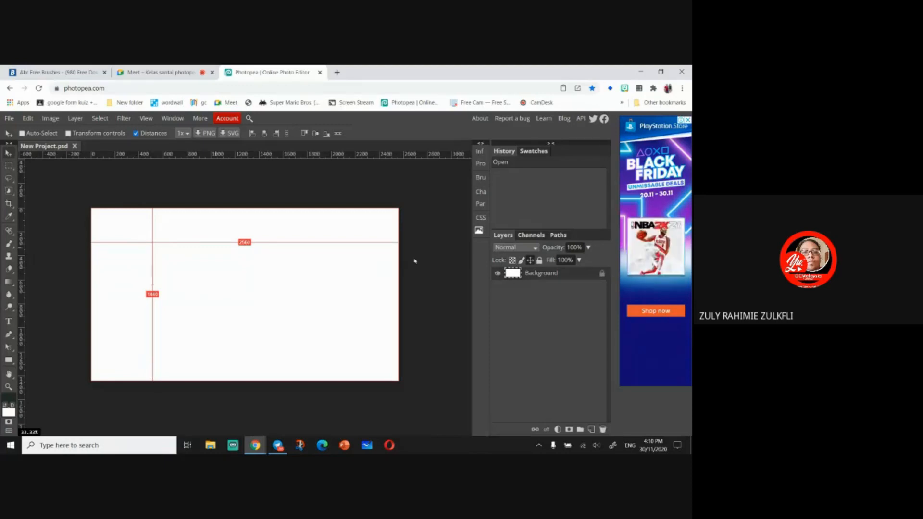
left_click(136, 134)
left_click(68, 133)
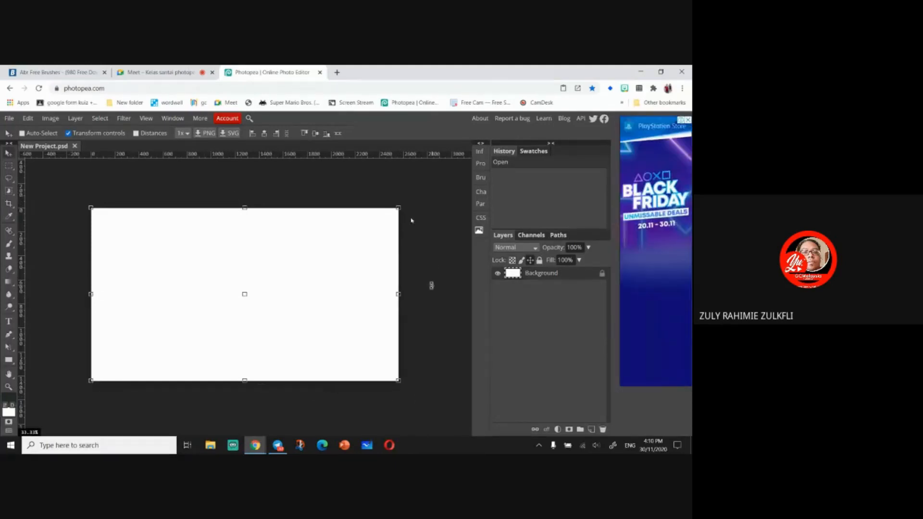
left_click(93, 208)
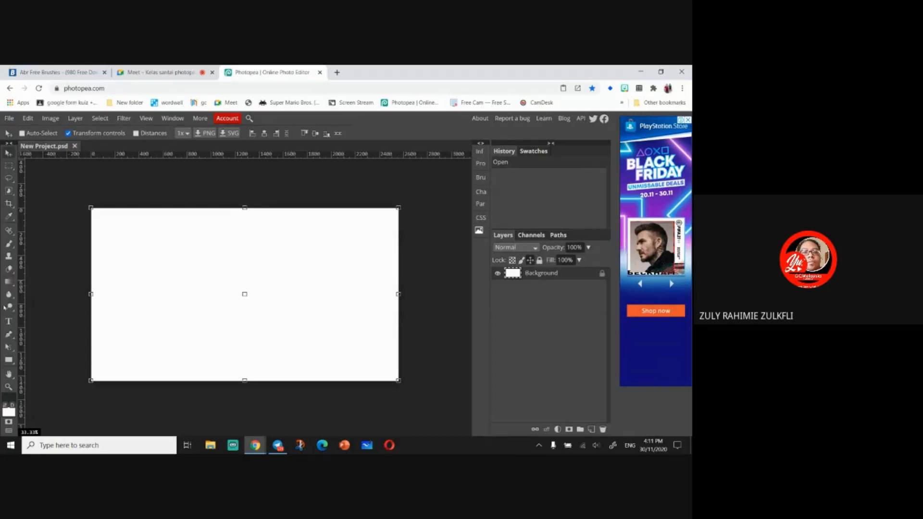
- Draw a red rectangle in the middle of the canvas and move it slightly upward
left_click(9, 360)
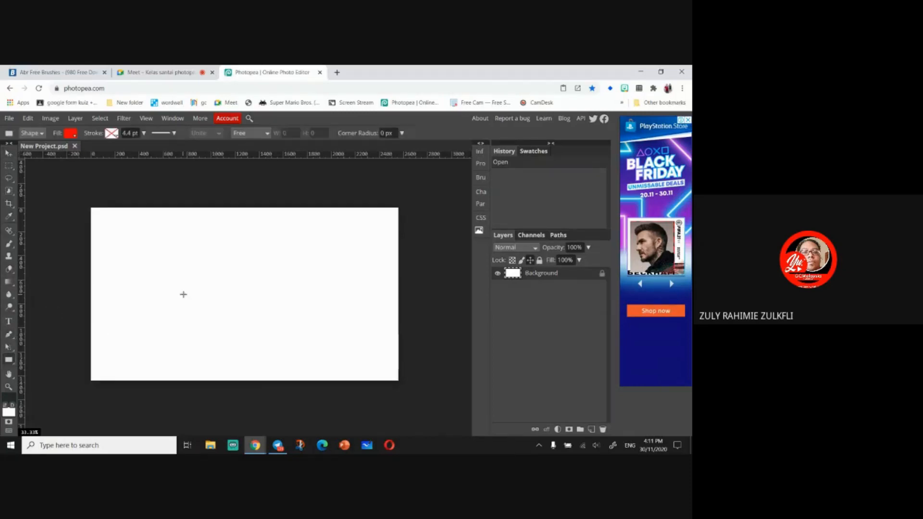
left_click_drag(174, 273, 296, 337)
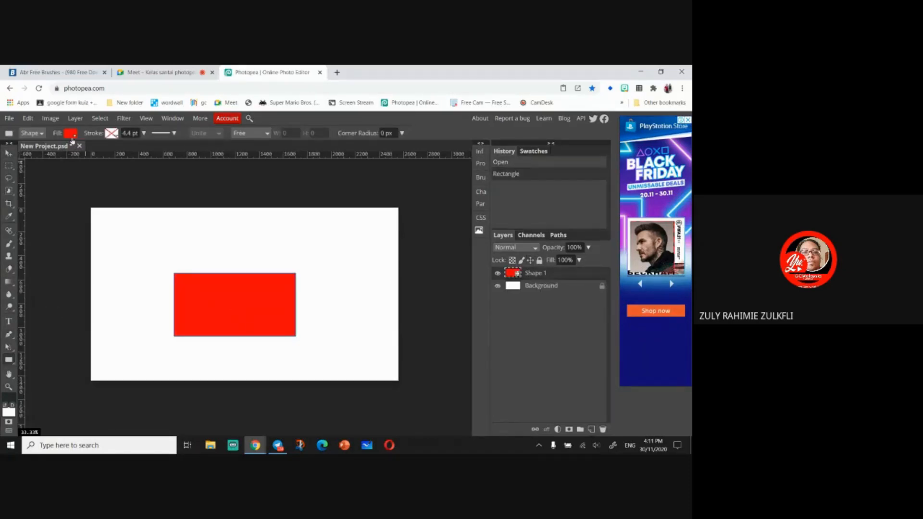
left_click(9, 154)
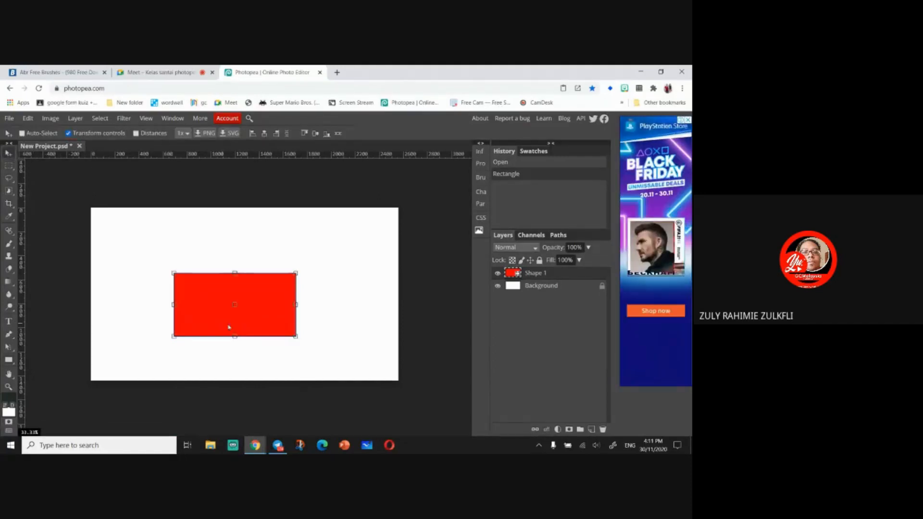
left_click_drag(246, 315, 253, 290)
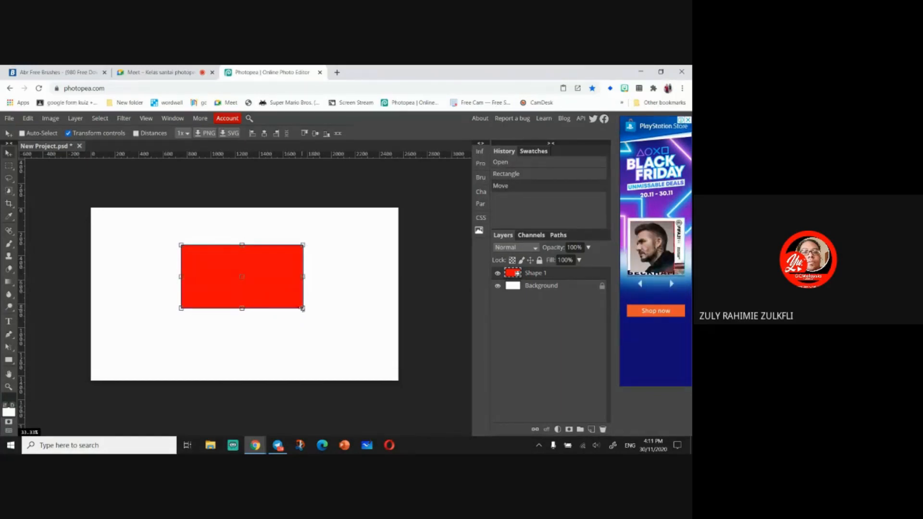
- Free-transform the rectangle to about 150% width and 172% height, reposition it and commit the transform
mouse_move(303, 308)
left_mouse_down()
mouse_move(320, 323)
mouse_move(215, 268)
mouse_move(347, 341)
mouse_move(312, 317)
left_mouse_up()
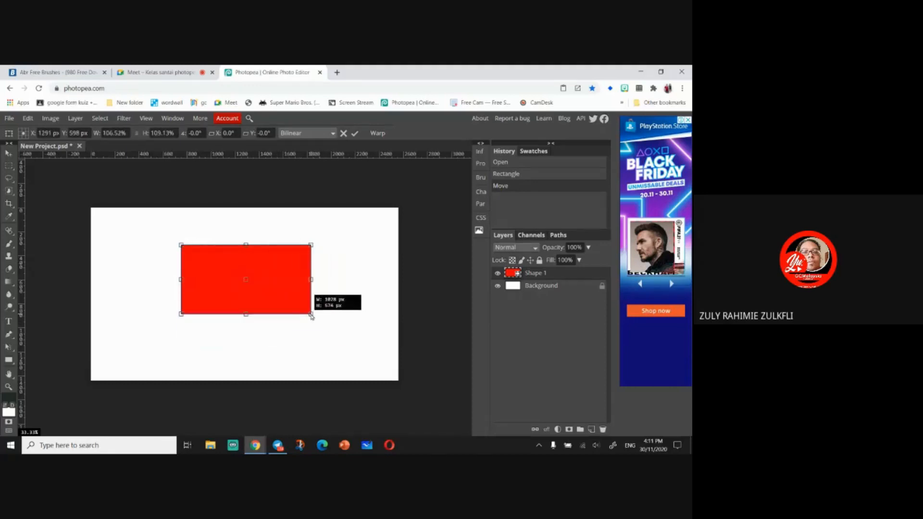
mouse_move(310, 279)
left_mouse_down()
mouse_move(248, 279)
mouse_move(317, 279)
left_mouse_up()
mouse_move(184, 284)
left_mouse_down()
mouse_move(211, 283)
mouse_move(182, 283)
left_mouse_up()
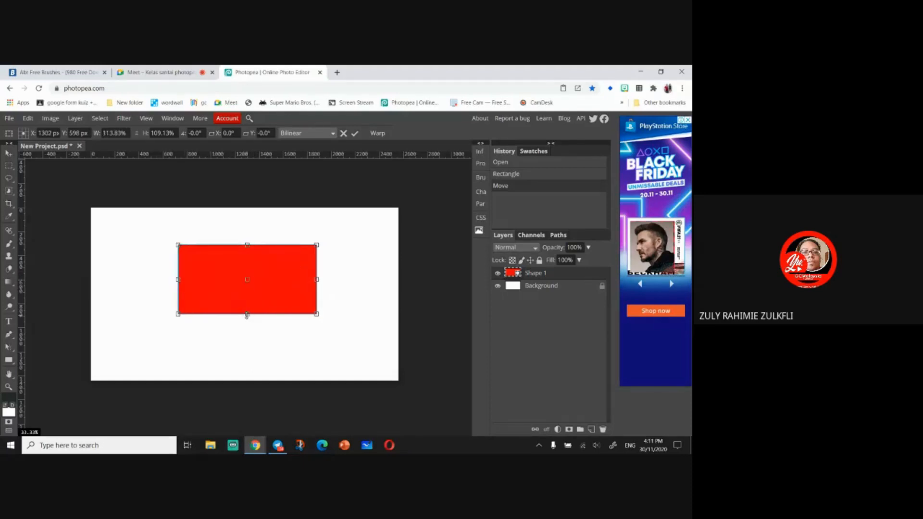
mouse_move(246, 315)
left_mouse_down()
mouse_move(252, 306)
mouse_move(262, 352)
mouse_move(259, 314)
left_mouse_up()
left_click_drag(248, 281, 329, 342)
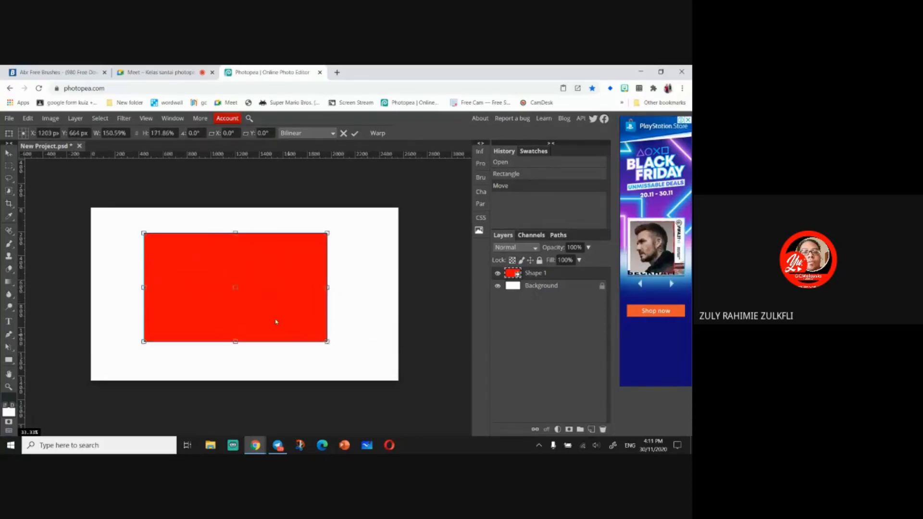
mouse_move(274, 321)
left_mouse_down()
mouse_move(322, 319)
mouse_move(282, 314)
left_mouse_up()
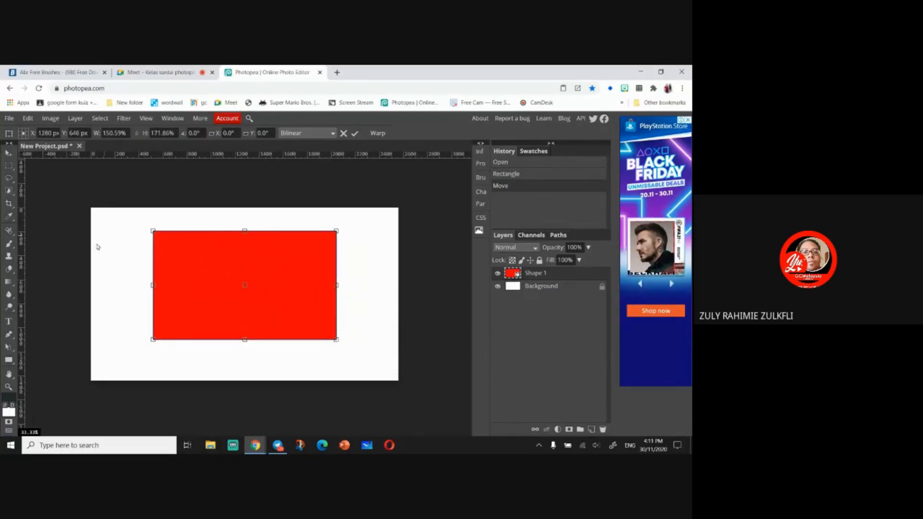
left_click(9, 153)
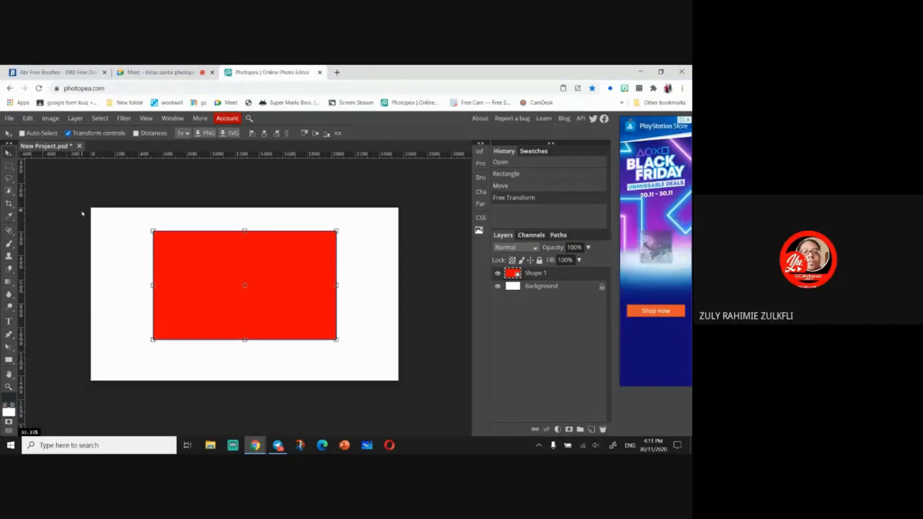
- Delete the transformed rectangle and draw a new red rectangle in the middle of the canvas
key("Delete")
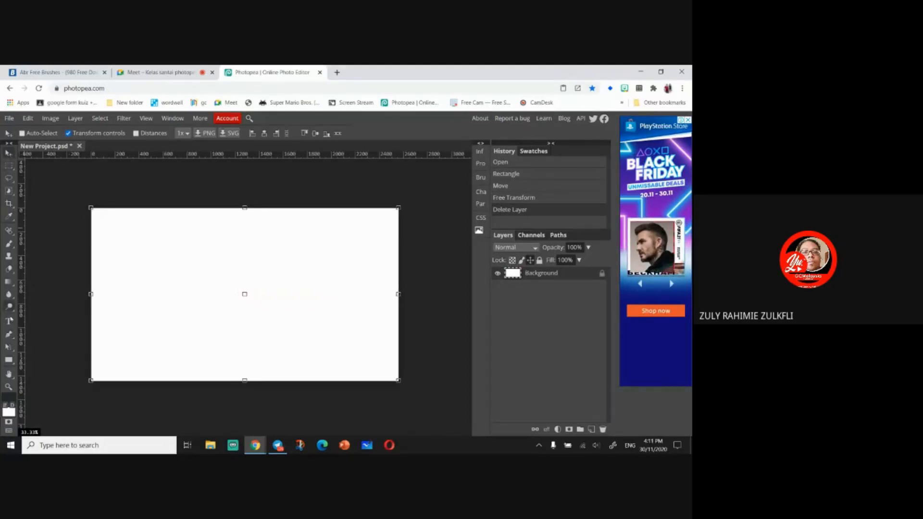
left_click(11, 362)
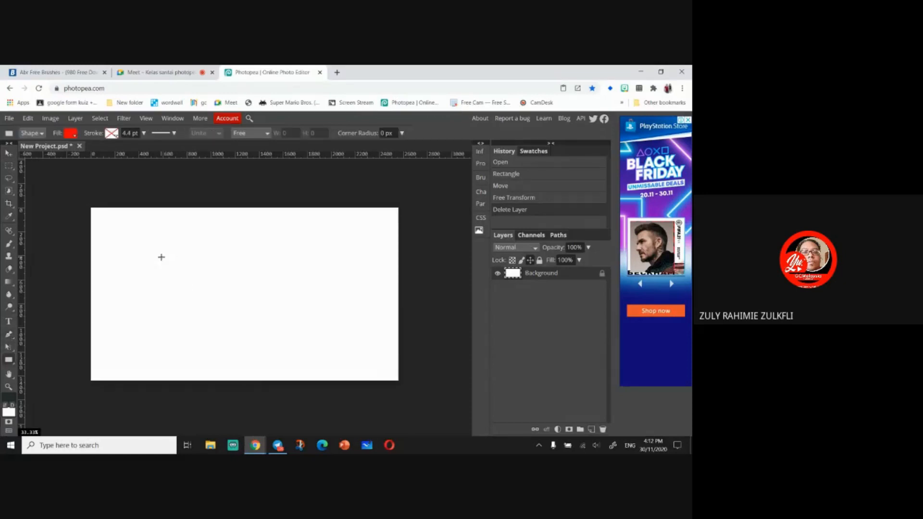
left_click_drag(161, 257, 320, 330)
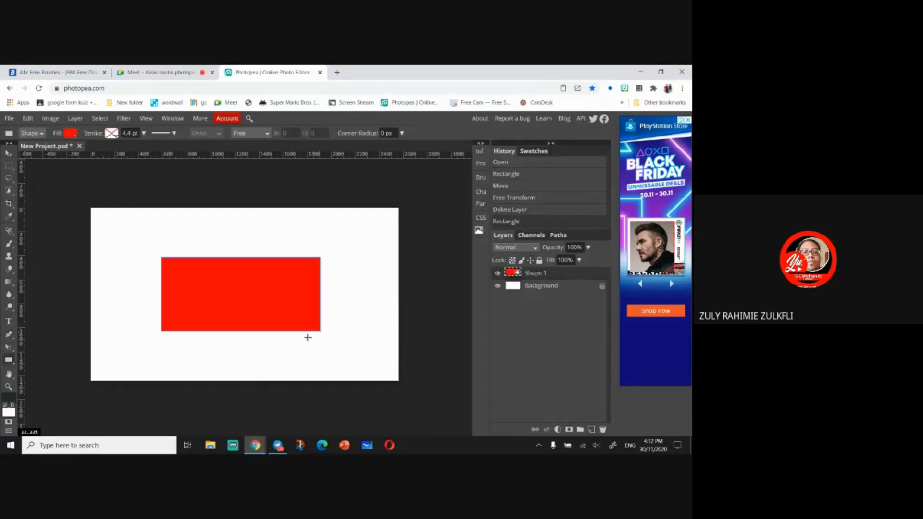
- Switch to the Move tool and toggle its Transform controls and Distances options
left_click(9, 154)
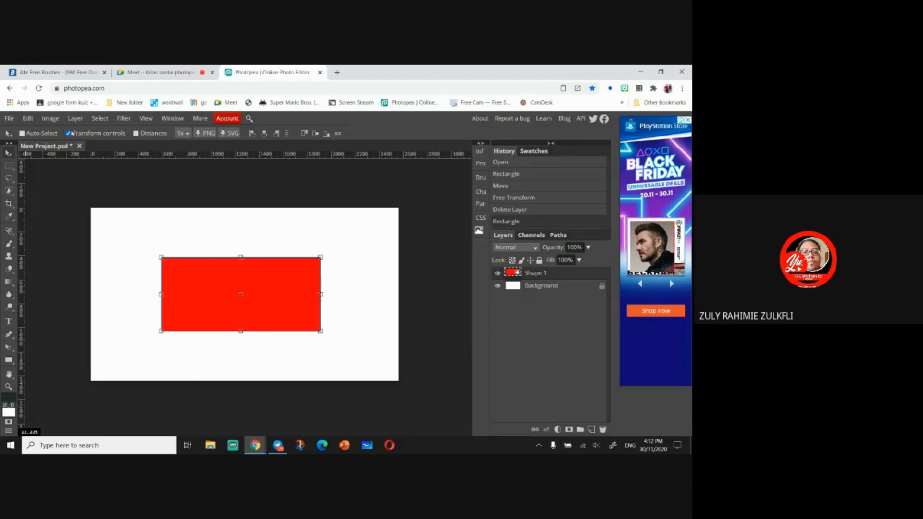
left_click(69, 134)
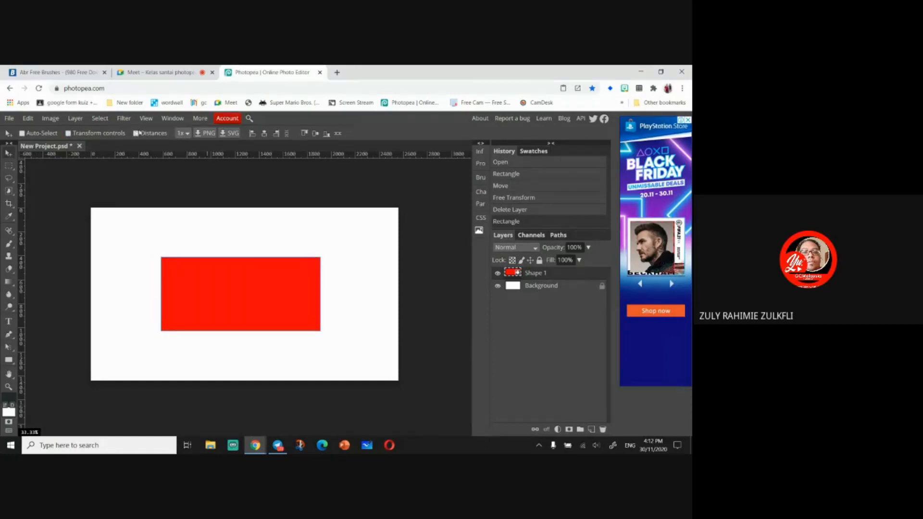
left_click(136, 133)
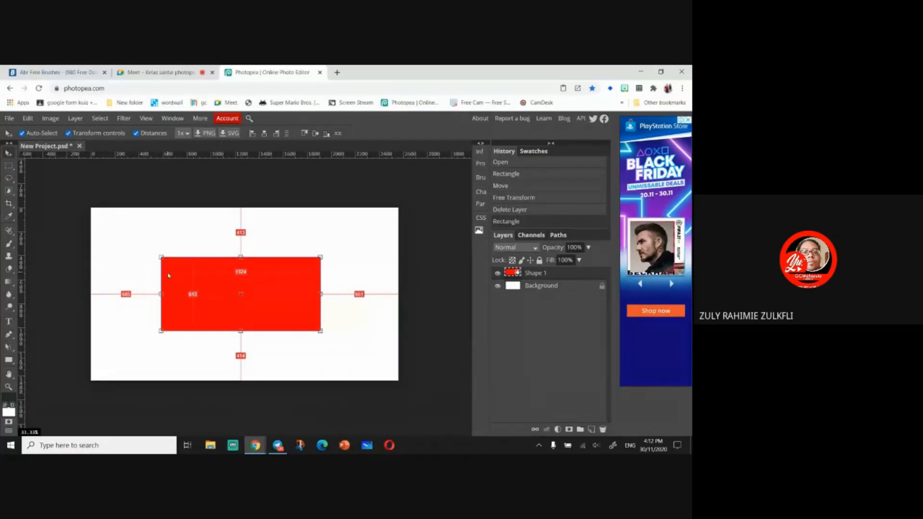
- Zoom in to examine the rectangle's distance guides to the canvas edges, then zoom back out
key("ctrl+plus")
key("ctrl+plus")
key("ctrl+plus")
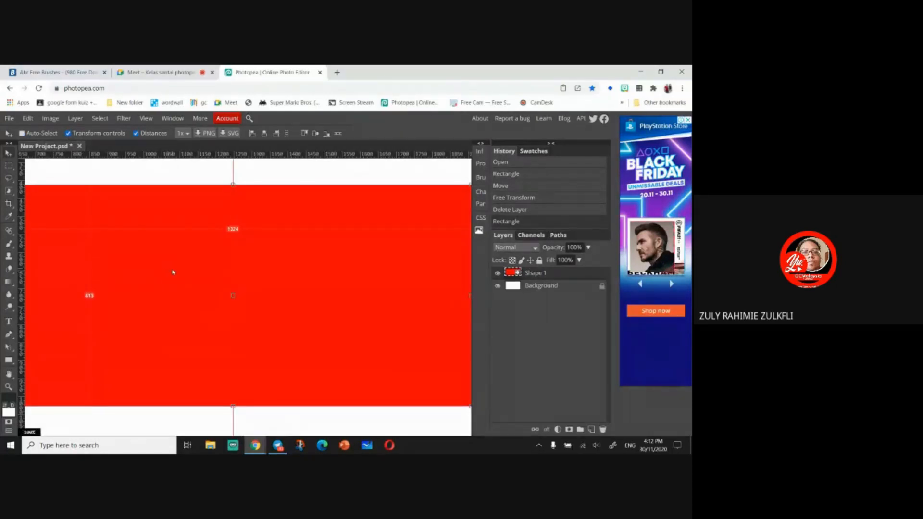
left_click_drag(163, 283, 317, 313)
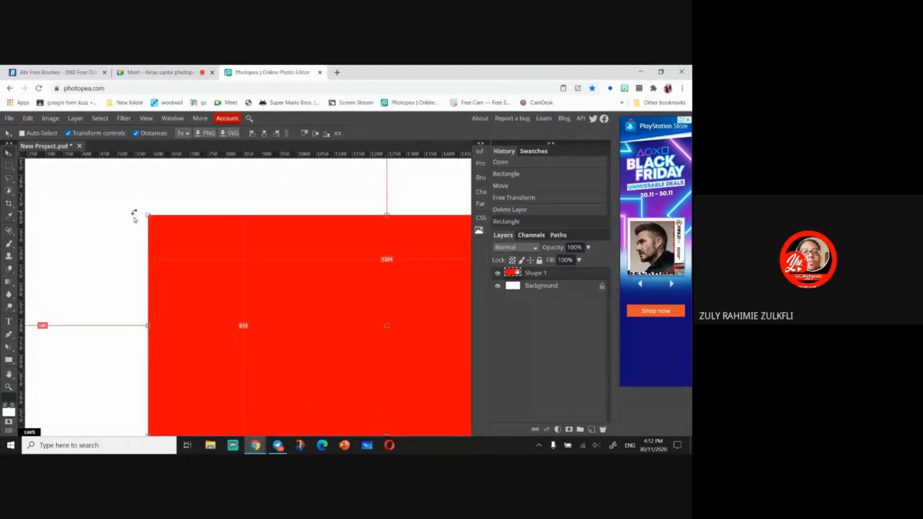
key("ctrl")
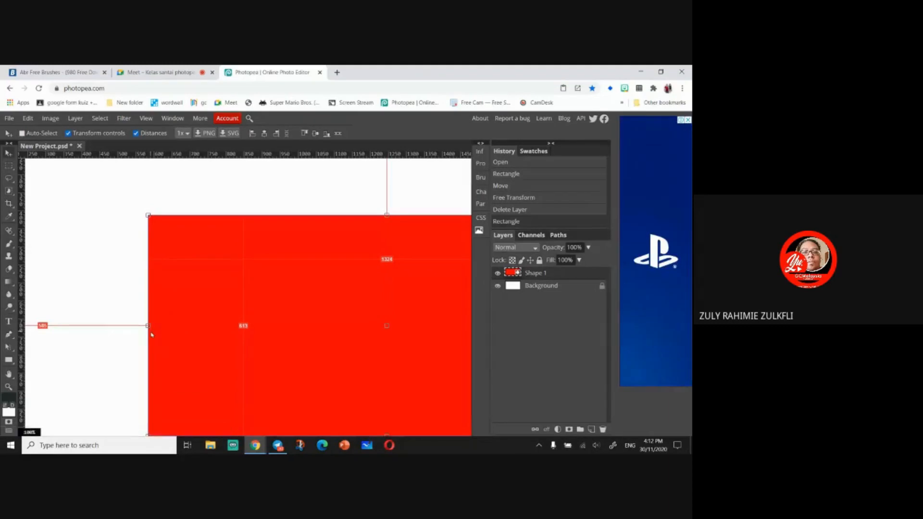
key("ctrl+minus")
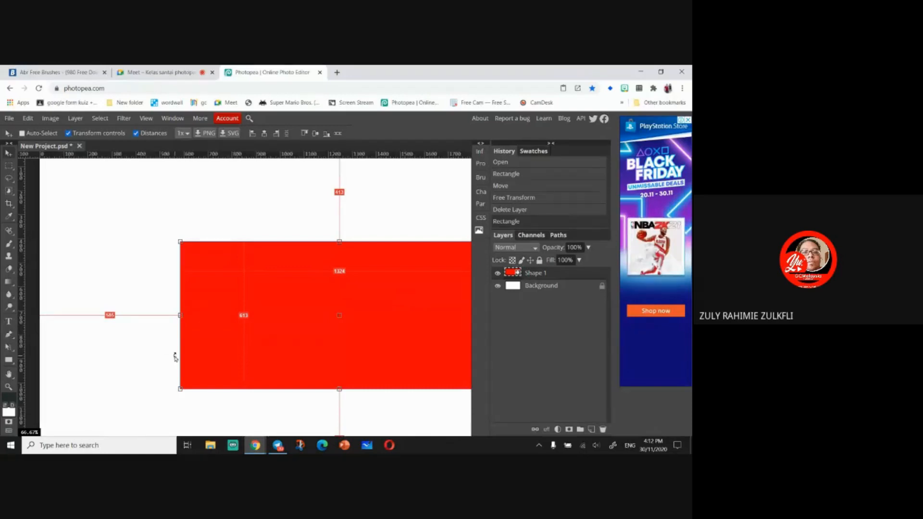
key("ctrl+minus")
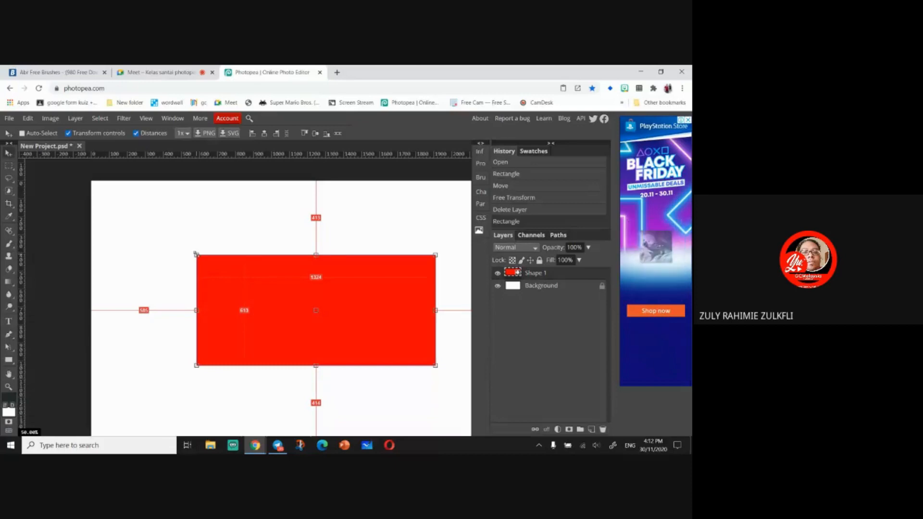
- Try scaling the rectangle with its corner and side transform handles, then cancel the transform
mouse_move(196, 253)
left_mouse_down()
mouse_move(181, 232)
mouse_move(201, 261)
left_mouse_up()
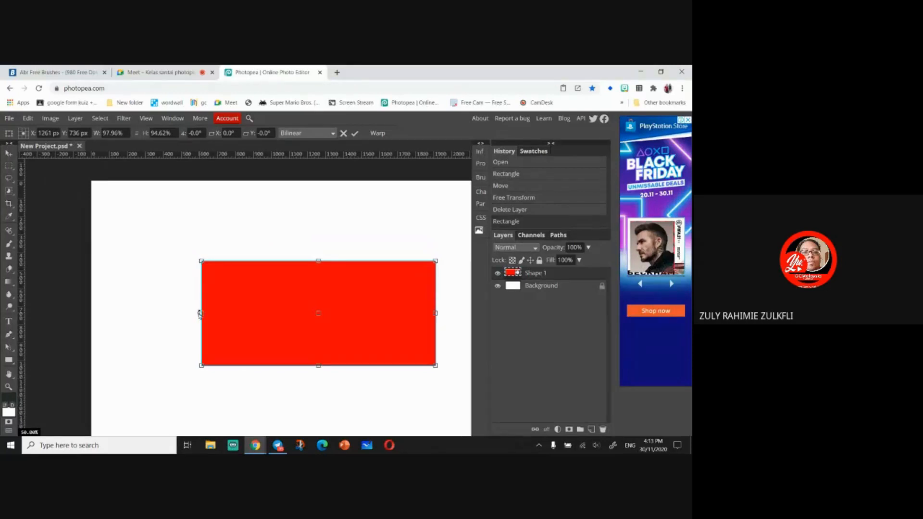
left_click_drag(200, 313, 173, 312)
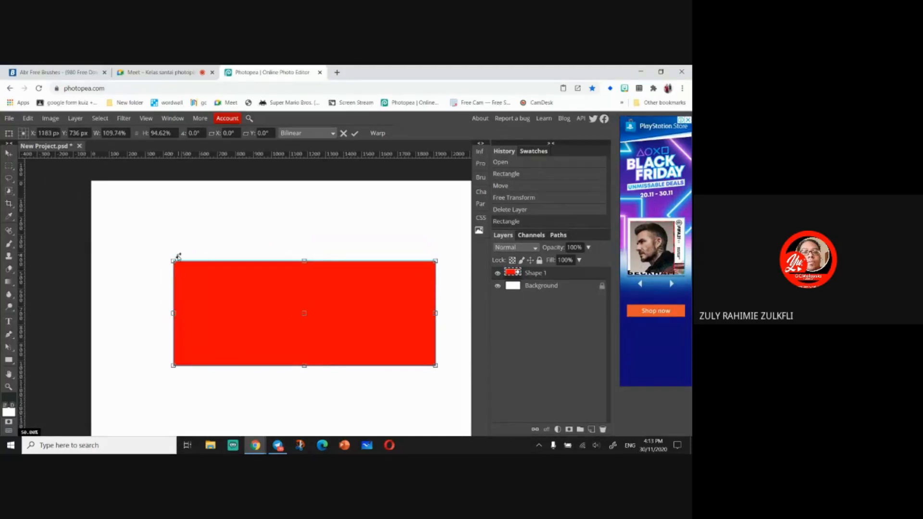
left_click_drag(173, 261, 151, 206)
key("Escape")
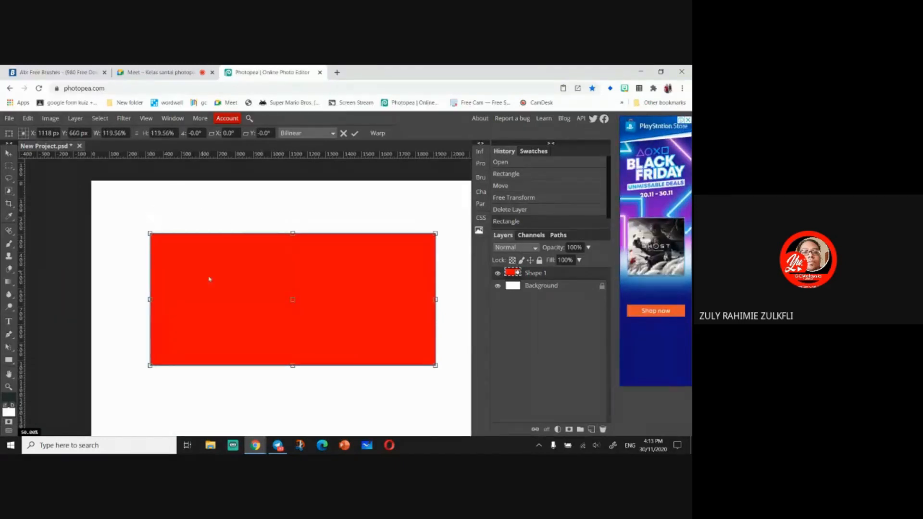
mouse_move(208, 279)
left_mouse_down()
mouse_move(235, 282)
mouse_move(222, 268)
mouse_move(221, 276)
left_mouse_up()
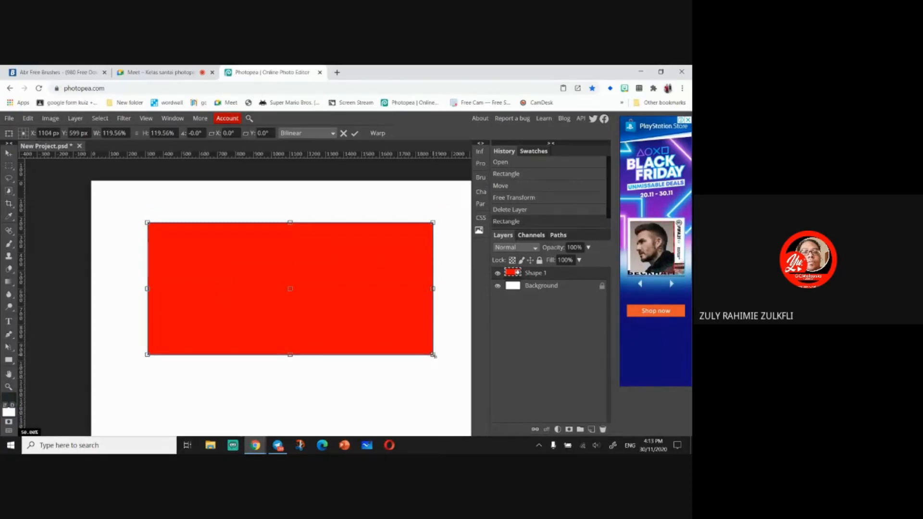
left_click_drag(434, 356, 416, 413)
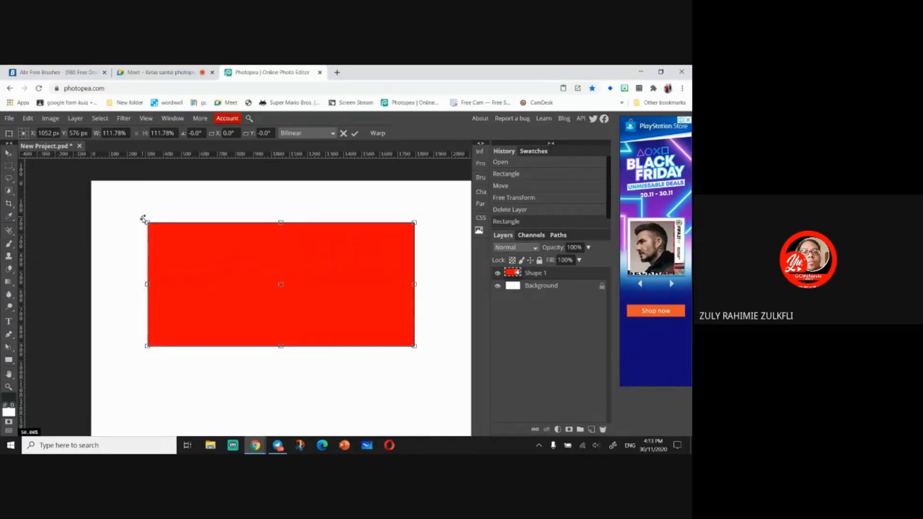
mouse_move(143, 219)
left_mouse_down()
mouse_move(115, 347)
mouse_move(136, 218)
mouse_move(169, 197)
mouse_move(159, 183)
mouse_move(167, 216)
mouse_move(159, 225)
left_mouse_up()
key("Escape")
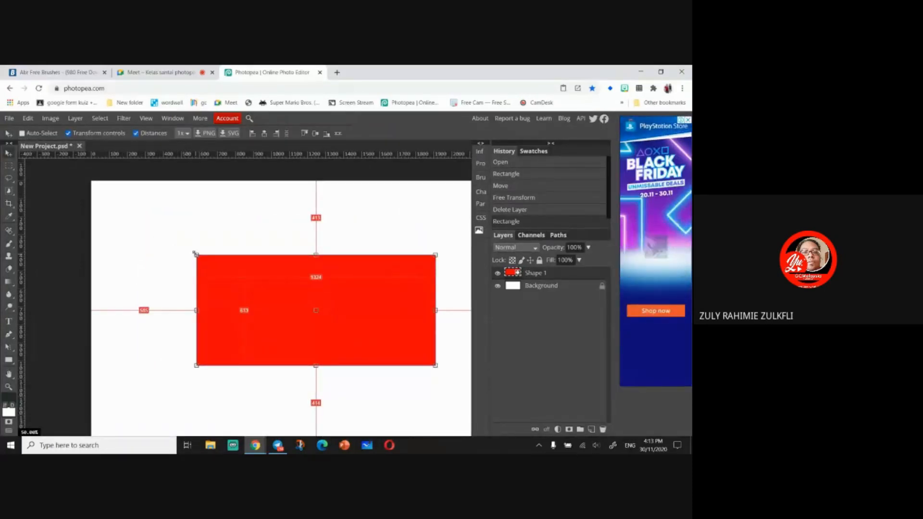
- Try rotating the rectangle from outside its corners, then cancel the transform
mouse_move(198, 258)
left_mouse_down()
mouse_move(164, 227)
mouse_move(182, 249)
mouse_move(238, 272)
mouse_move(210, 260)
left_mouse_up()
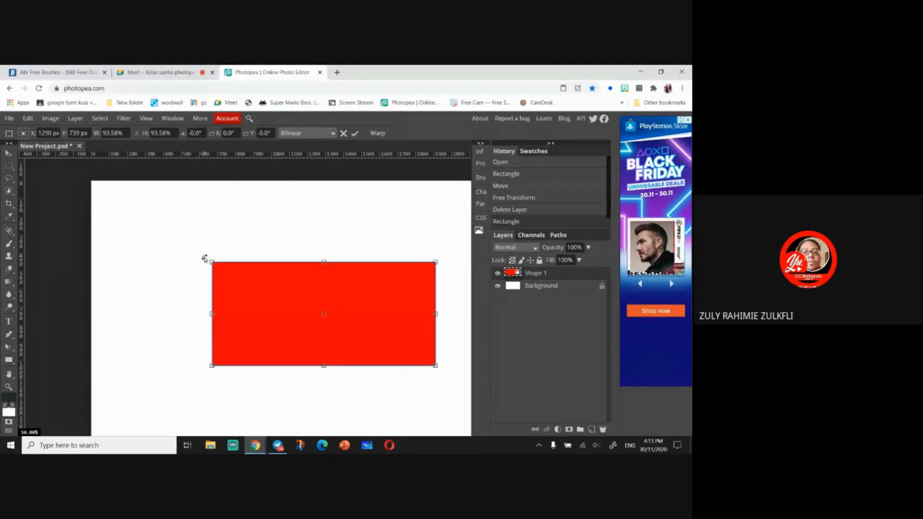
left_click_drag(205, 258, 228, 263)
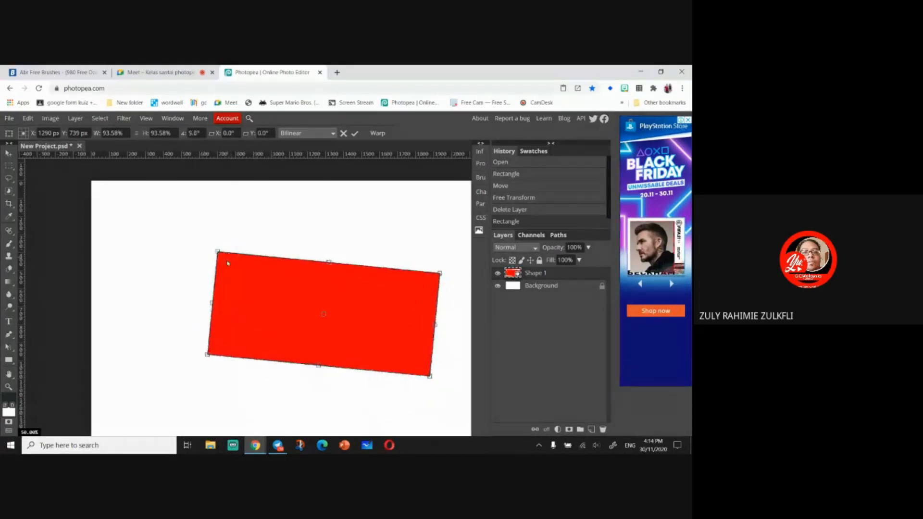
key("Escape")
left_click_drag(447, 253, 450, 277)
left_click_drag(462, 361, 433, 379)
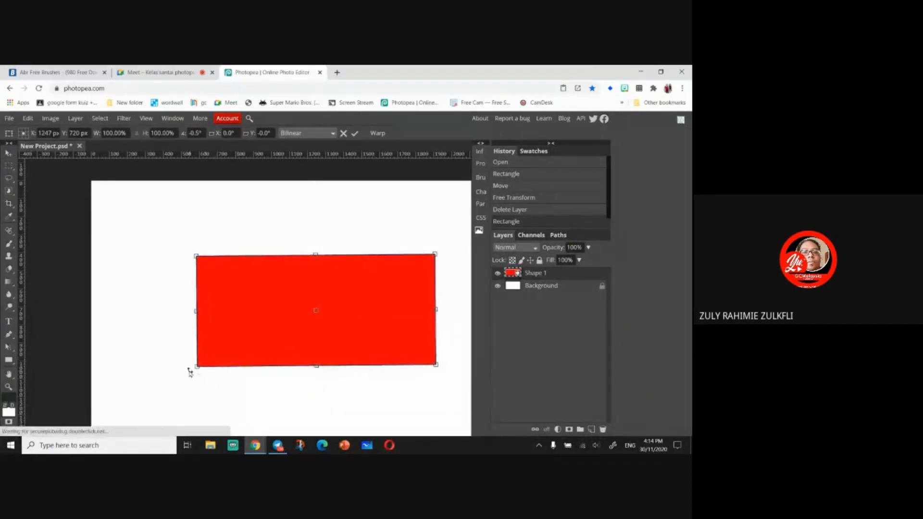
mouse_move(193, 375)
left_mouse_down()
mouse_move(192, 366)
mouse_move(192, 383)
mouse_move(181, 358)
mouse_move(185, 379)
left_mouse_up()
key("Escape")
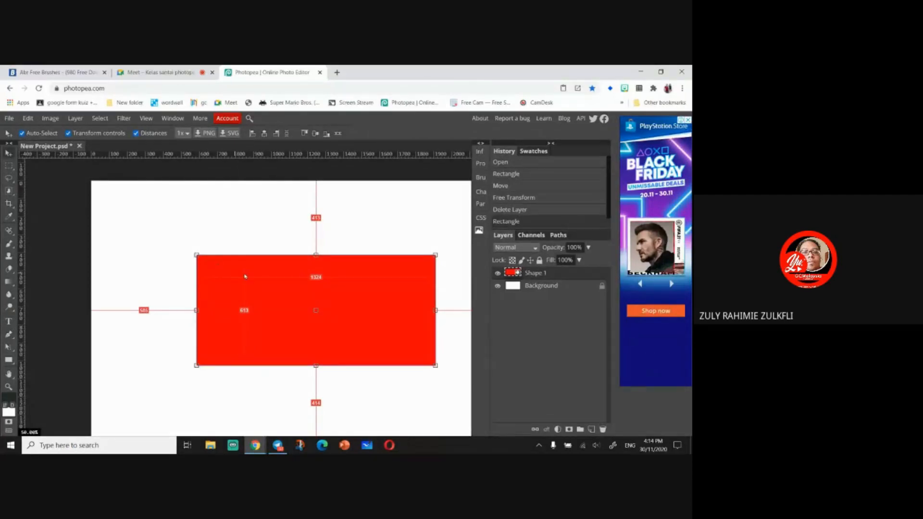
- Turn off Distances and draw two smaller red rectangles near the canvas's upper-left and upper-right corners
left_click(136, 134)
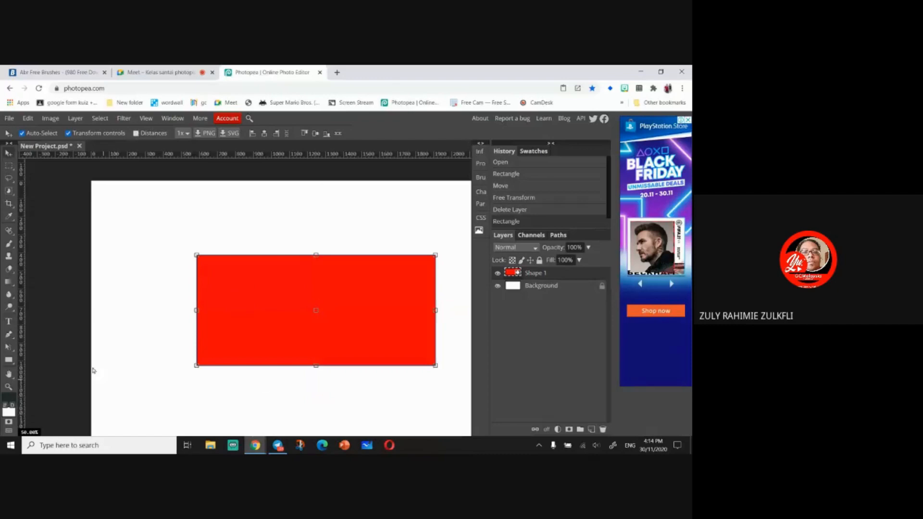
left_click(9, 359)
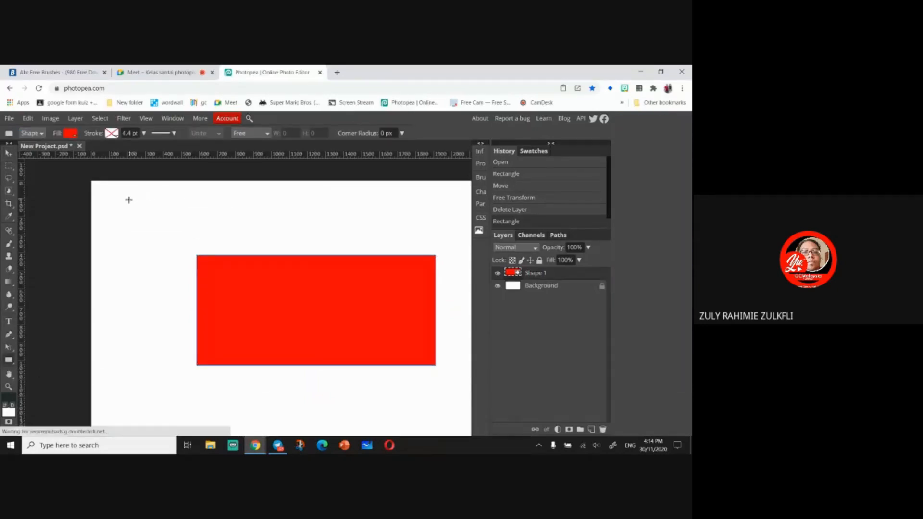
left_click_drag(128, 199, 223, 242)
left_click_drag(321, 205, 418, 239)
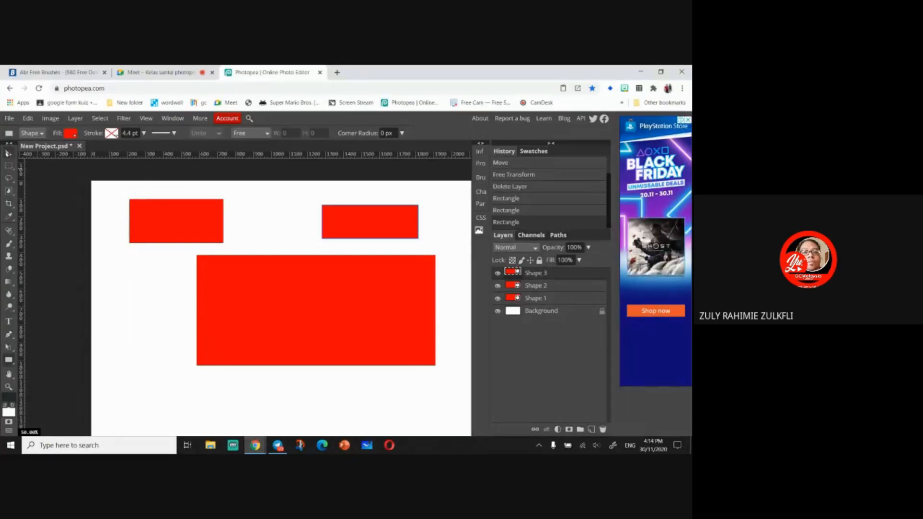
- With the Move tool, select each of the three rectangles in turn by clicking them on the canvas
left_click(9, 154)
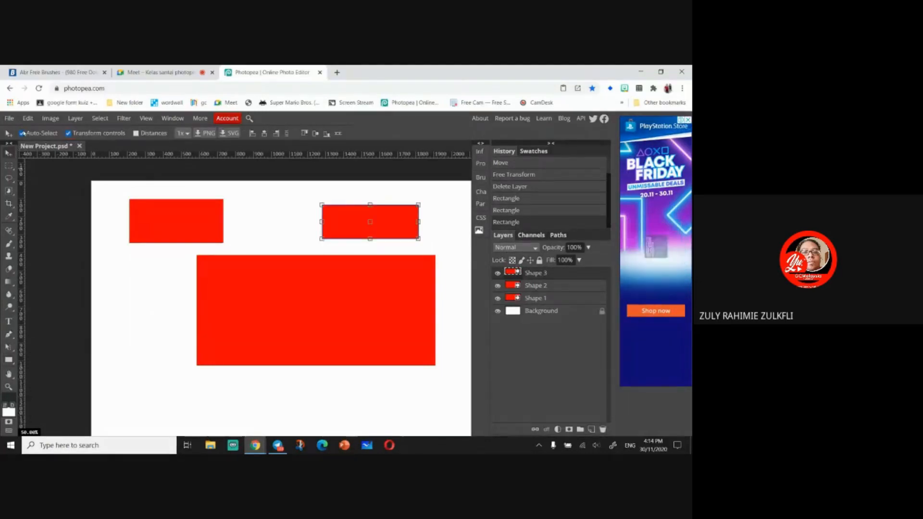
left_click(180, 219)
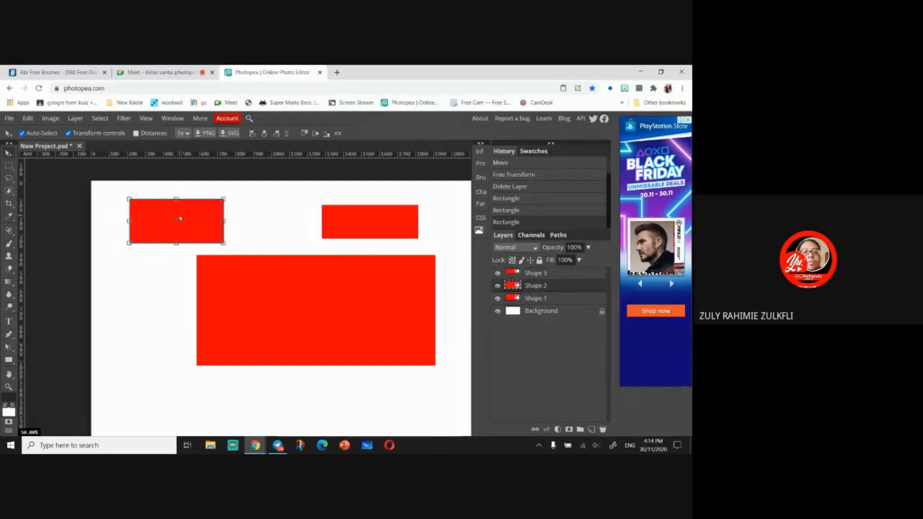
left_click(273, 309)
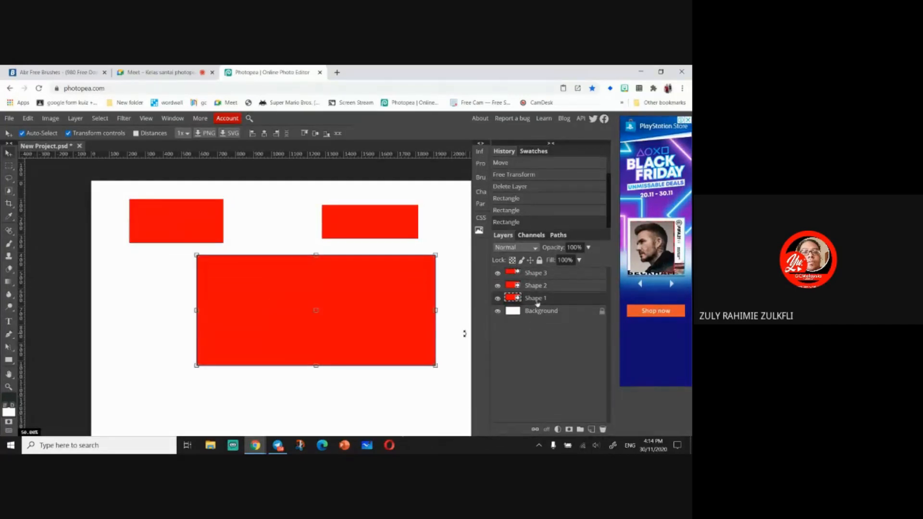
left_click(383, 223)
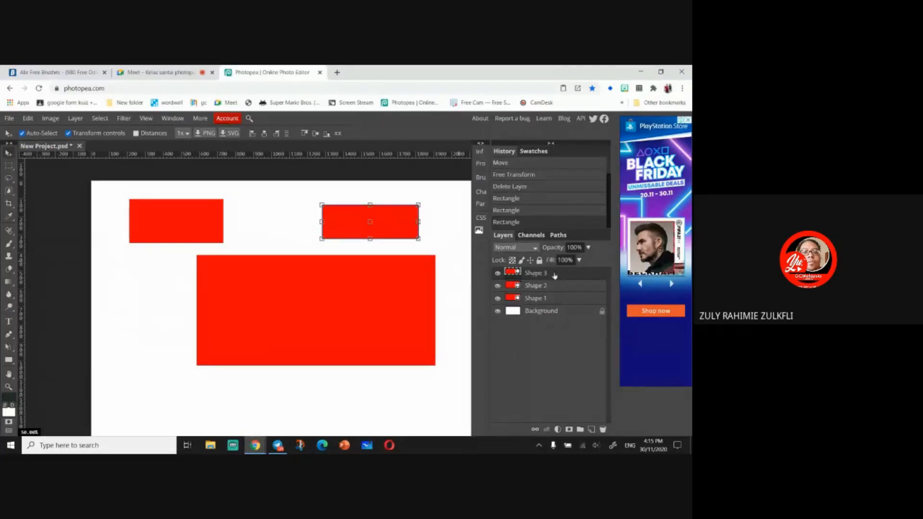
left_click(371, 311)
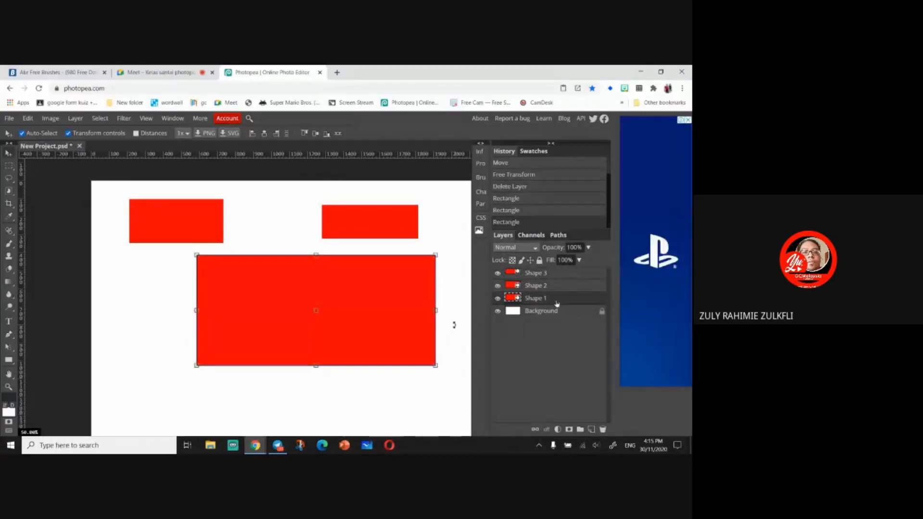
left_click(177, 220)
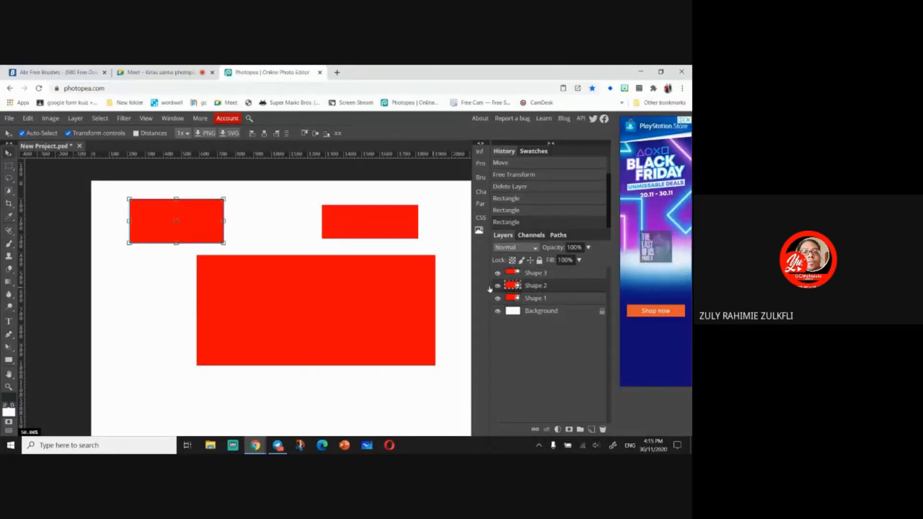
left_click(275, 331)
left_click(358, 225)
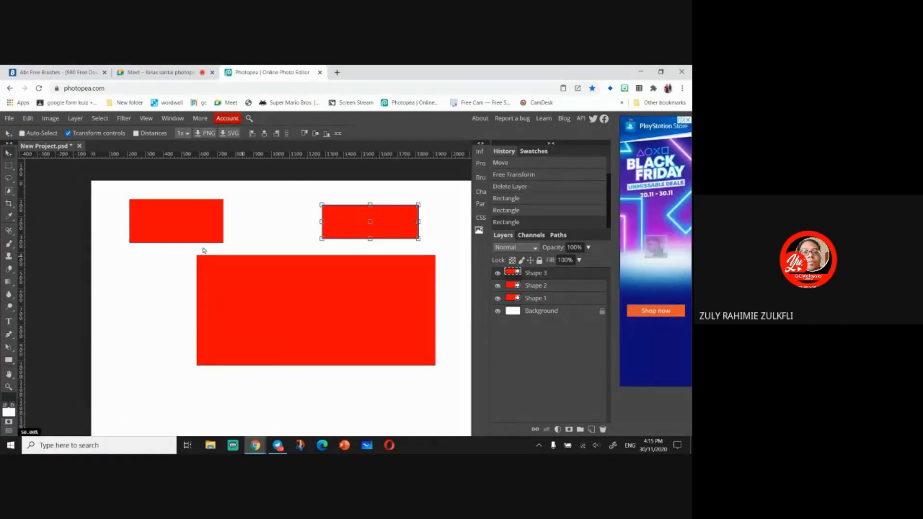
- Turn off Auto-Select, click the rectangles again, and nudge the selected upper-right rectangle slightly
left_click(28, 134)
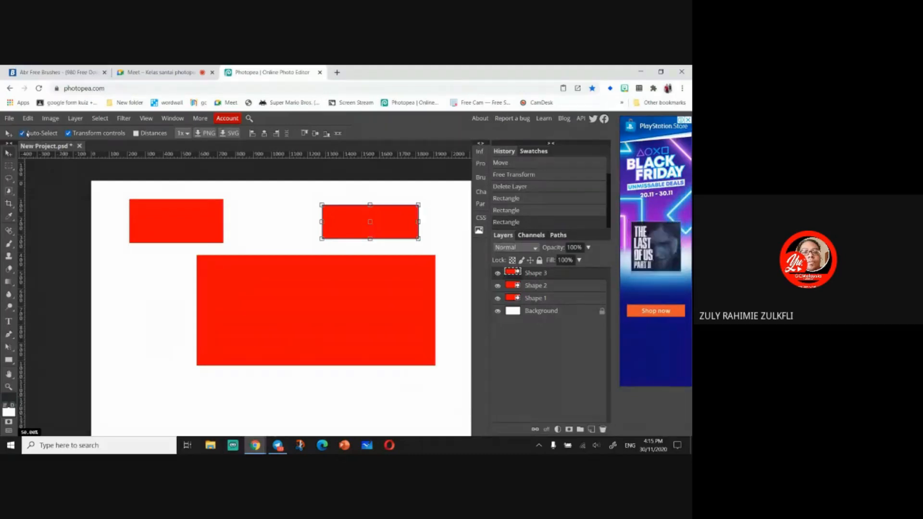
left_click(139, 214)
left_click(345, 349)
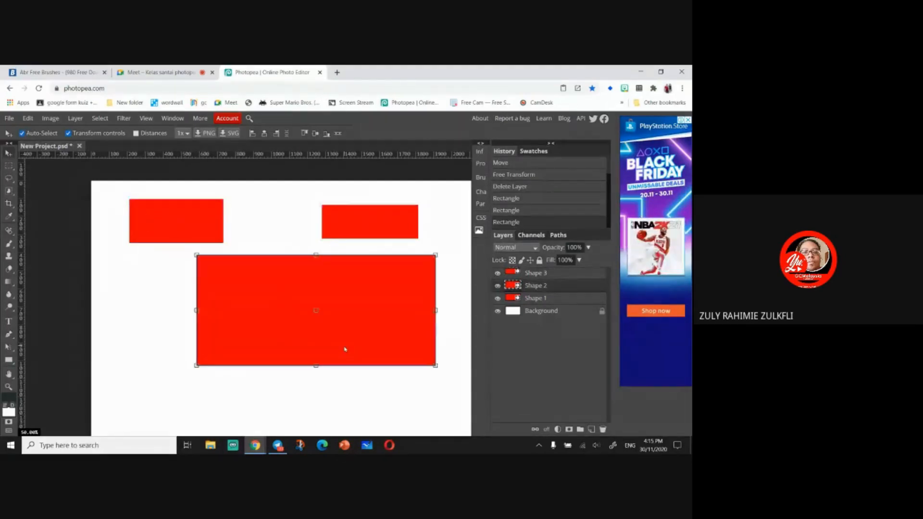
left_click(360, 226)
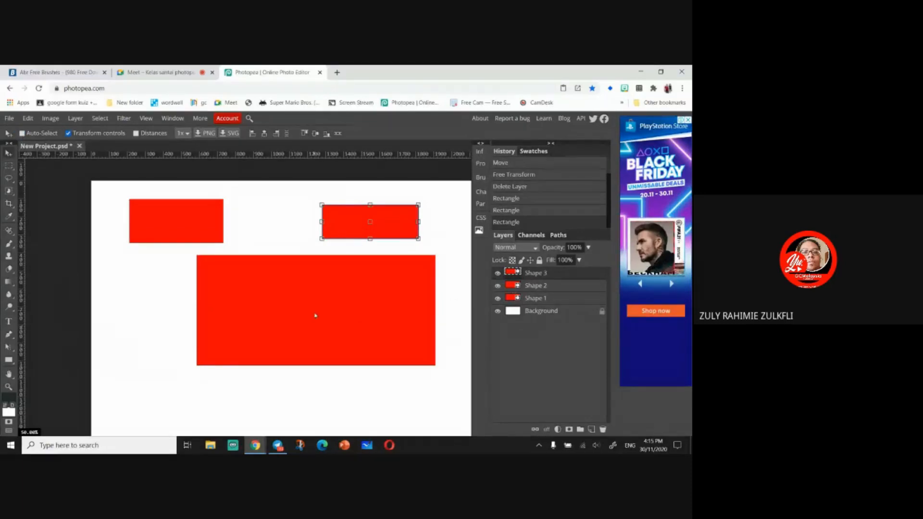
left_click_drag(315, 316, 315, 316)
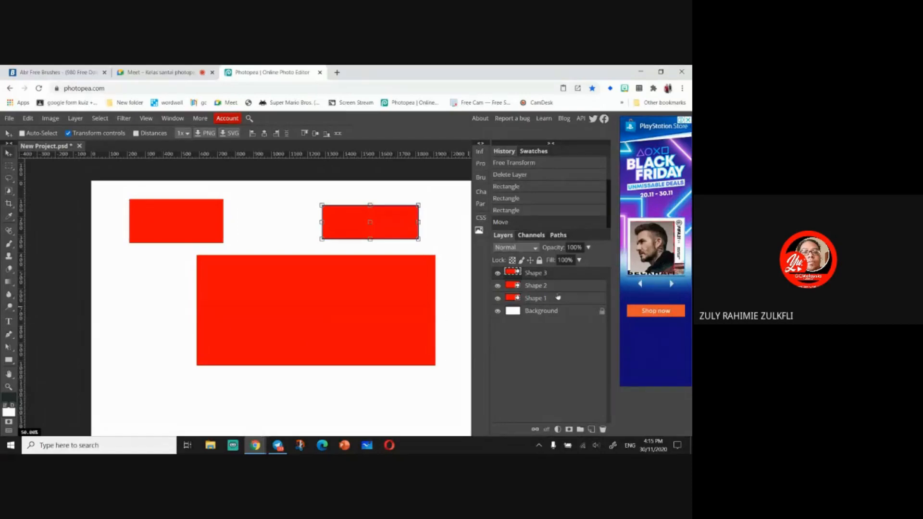
- Select the rectangles from the layers list and switch Transform controls off and back on
left_click(574, 291)
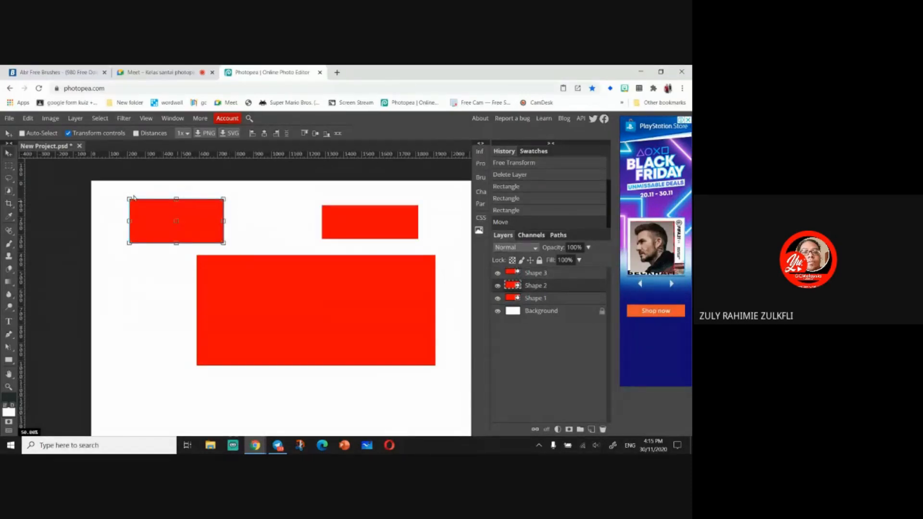
left_click(545, 299)
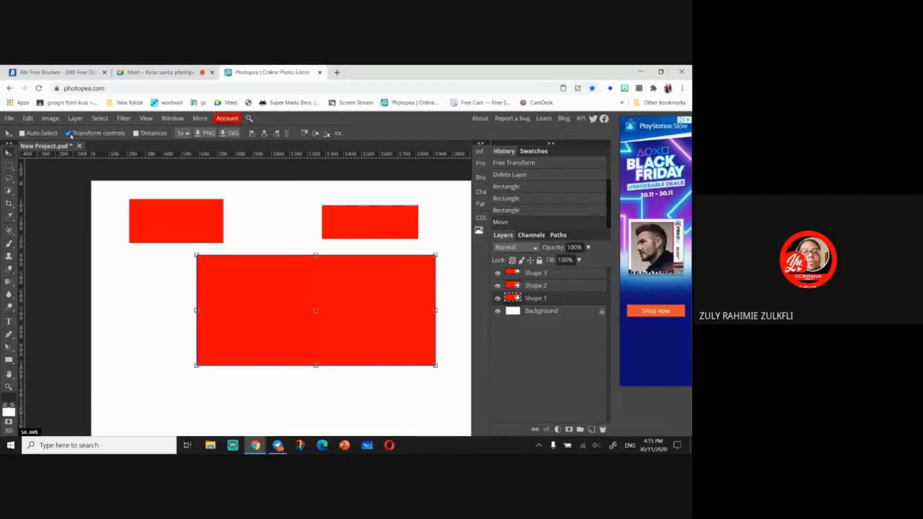
left_click(70, 133)
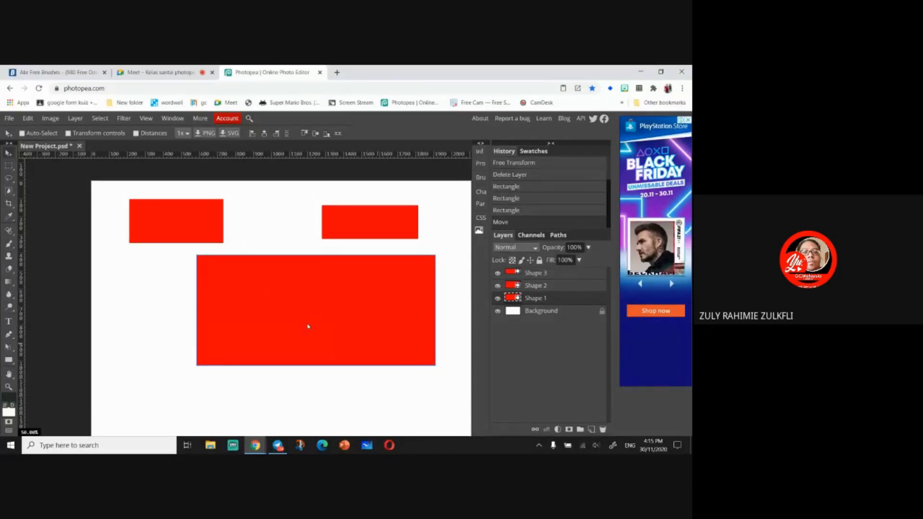
left_click(68, 133)
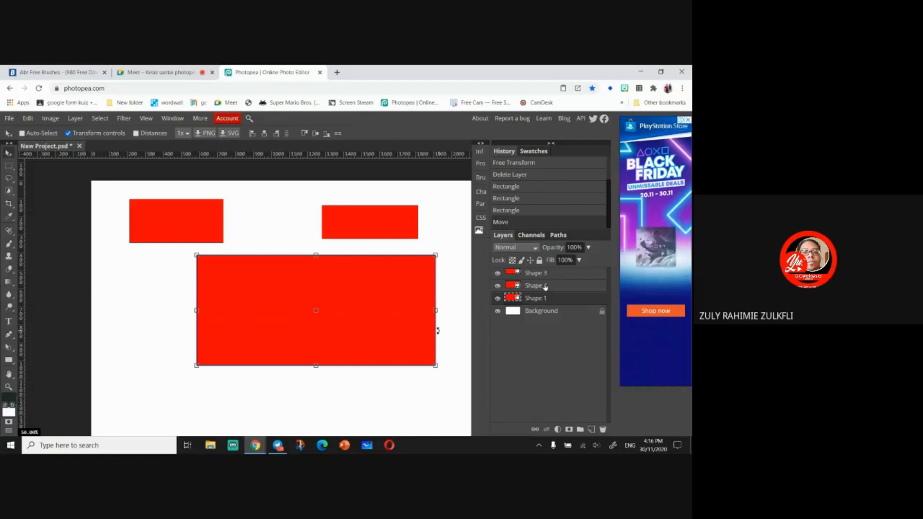
left_click_drag(544, 286, 565, 292)
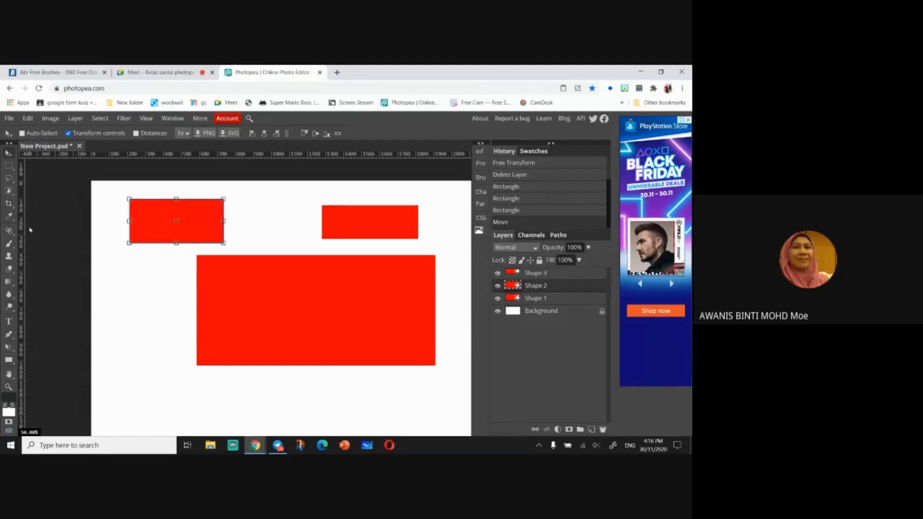
- Close the current document and create a new 2560 × 1440 px project with a white background
left_click(80, 147)
left_click(397, 149)
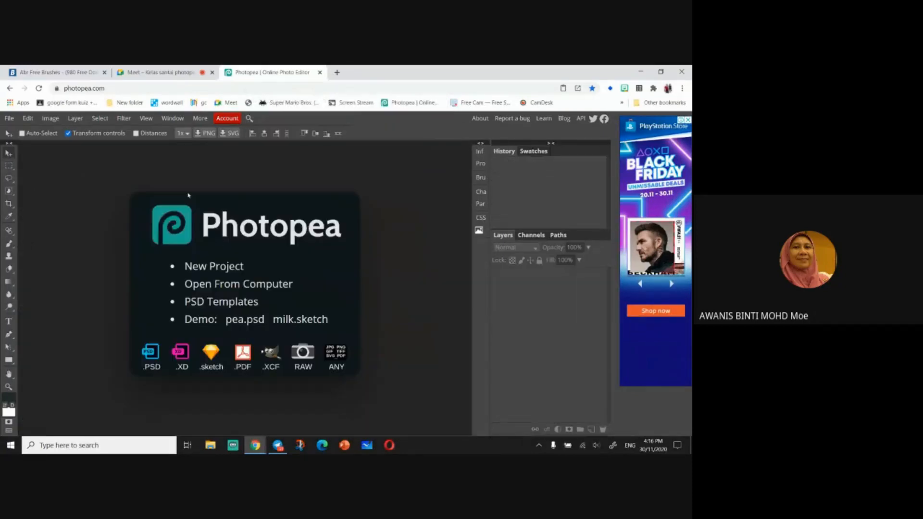
left_click(240, 268)
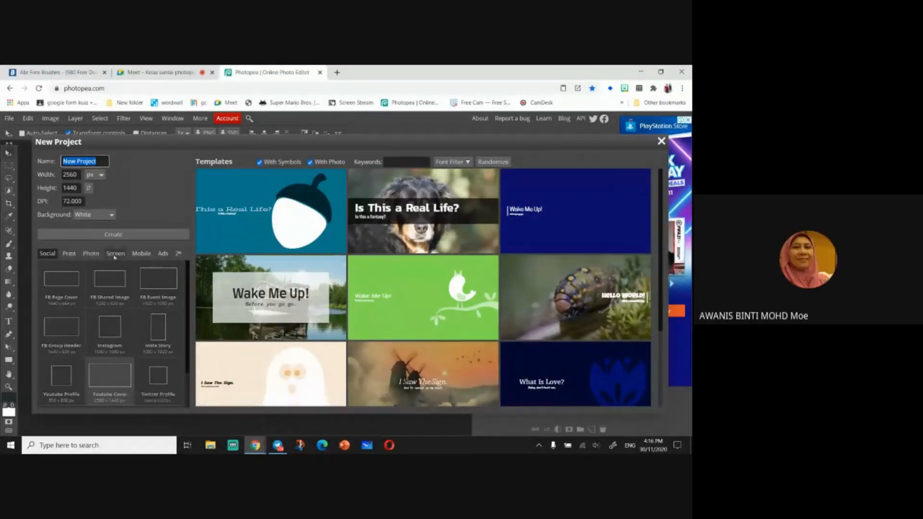
left_click(135, 233)
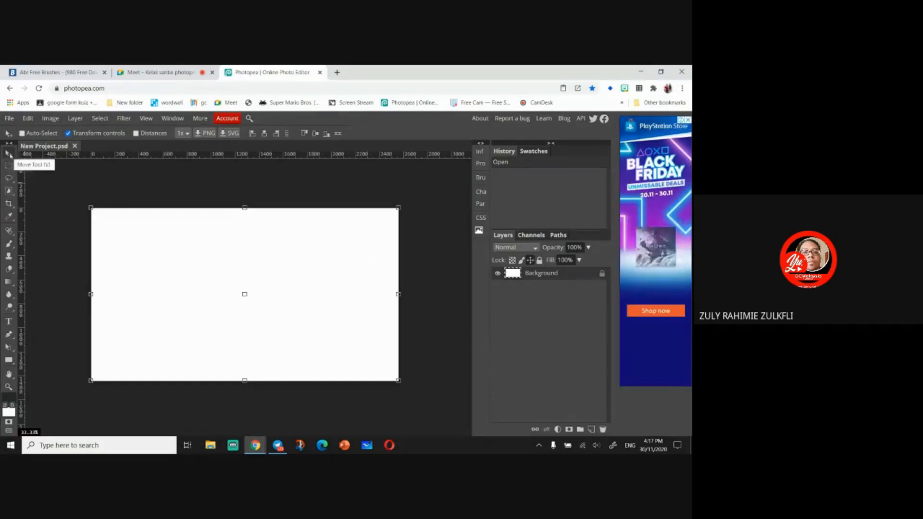
key("ctrl")
key("ctrl")
key("ctrl")
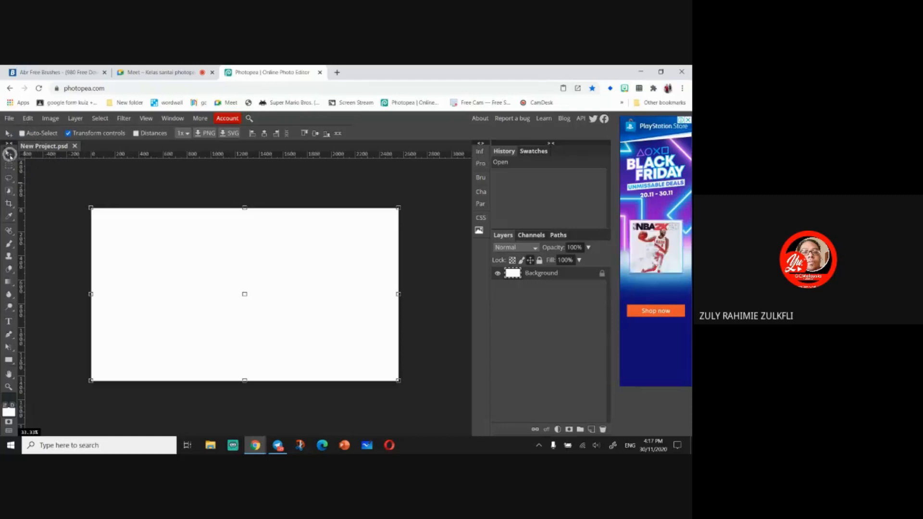
key("ctrl")
key("ctrl")
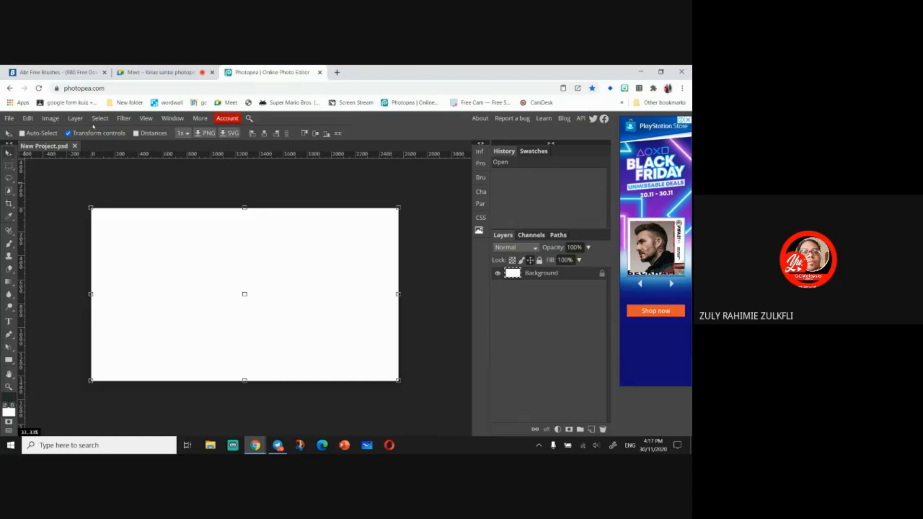
left_click(10, 166)
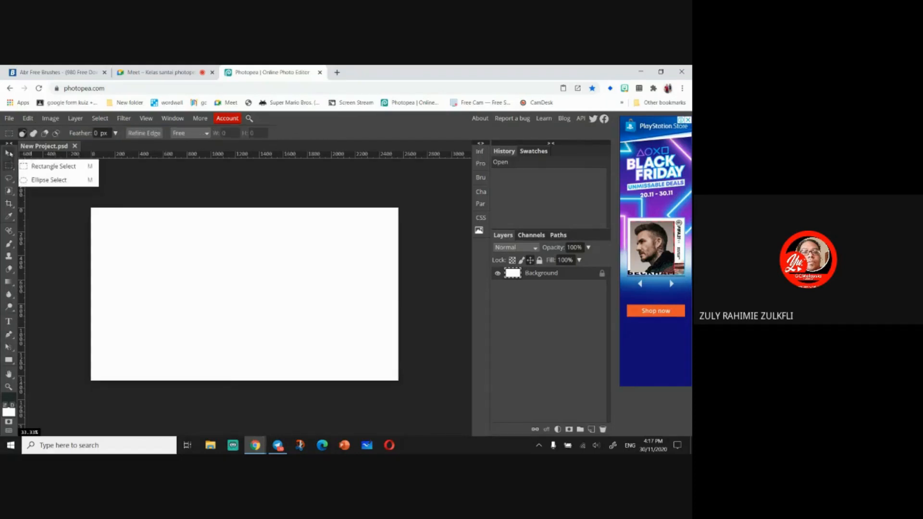
left_click(9, 153)
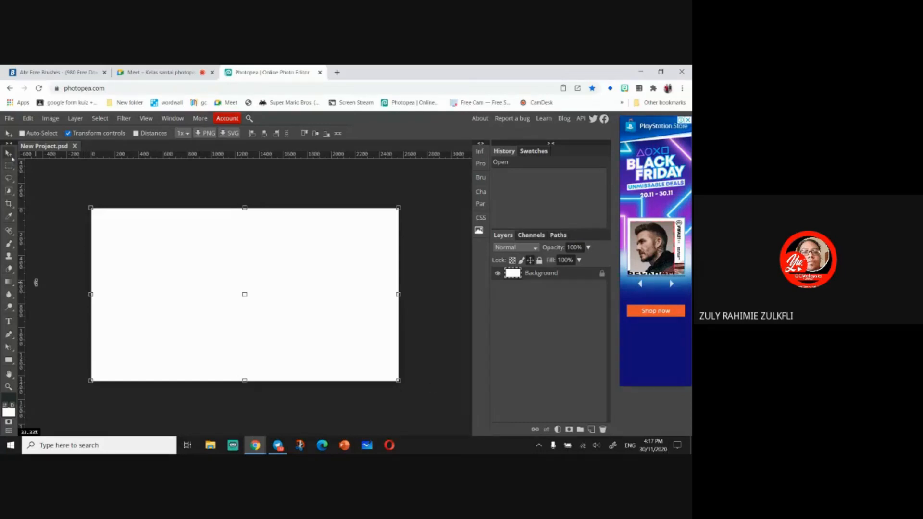
key("ctrl")
key("ctrl")
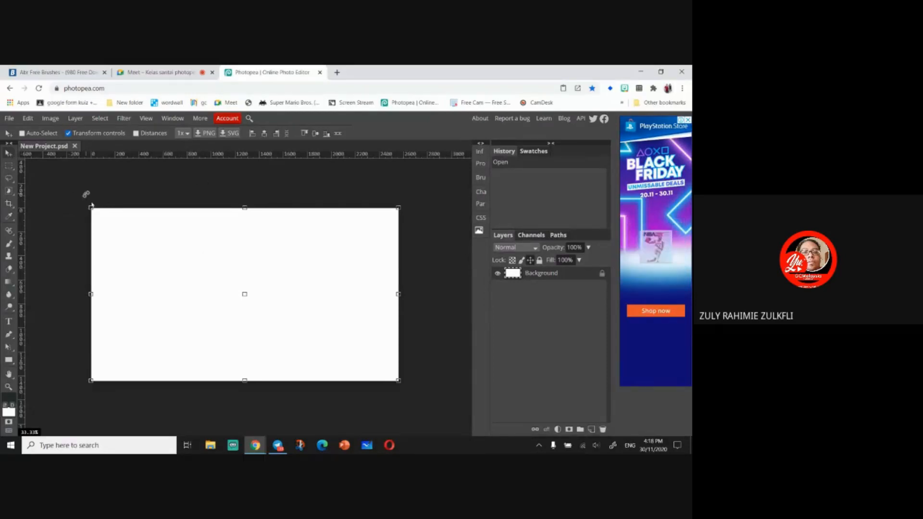
- Turn off Transform controls and draw a red rectangle across the middle of the canvas
left_click(68, 133)
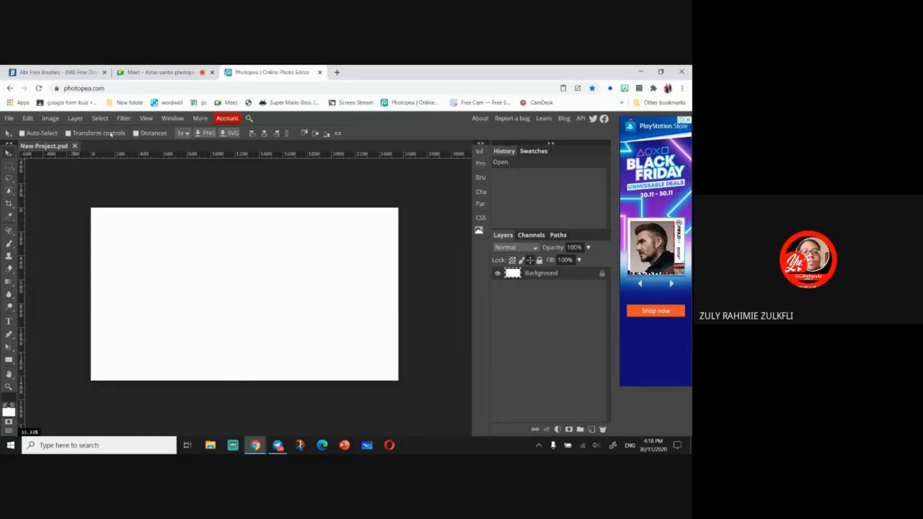
left_click(9, 360)
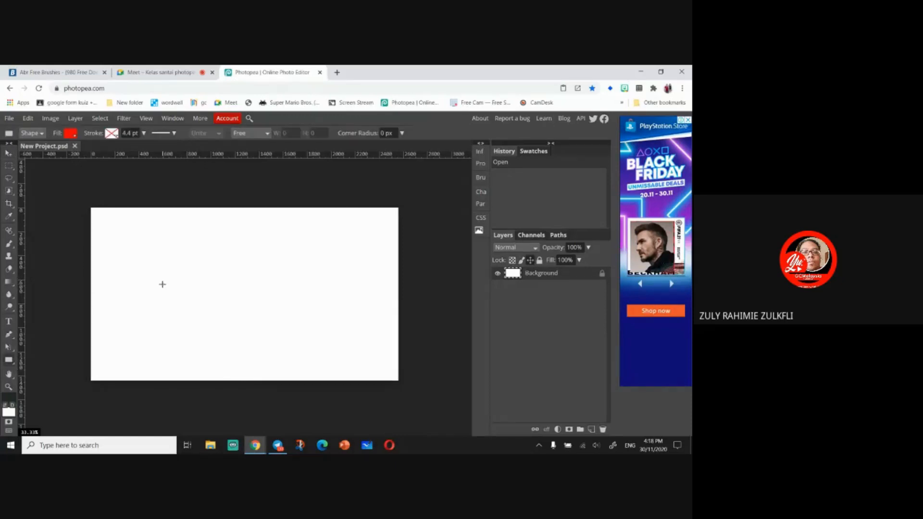
left_click_drag(160, 278, 328, 342)
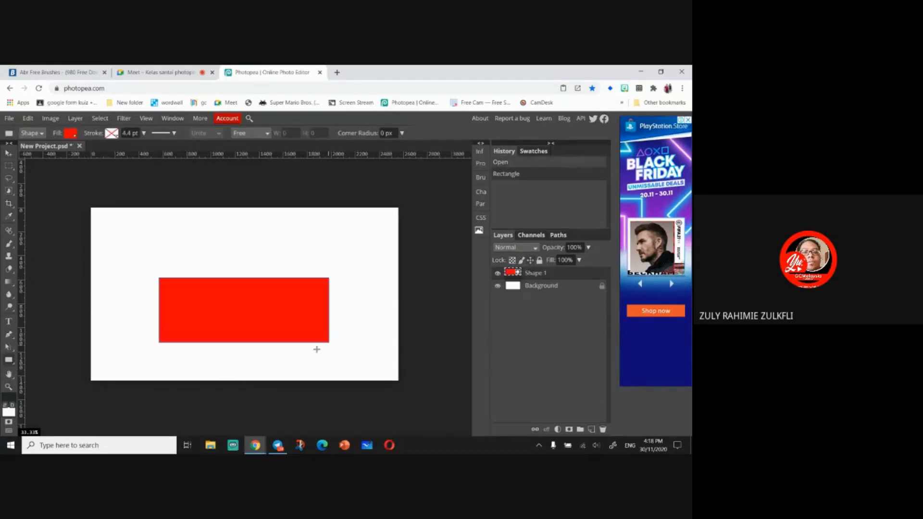
- With the Move tool, drag the red rectangle around to reposition it on the canvas
left_click(9, 154)
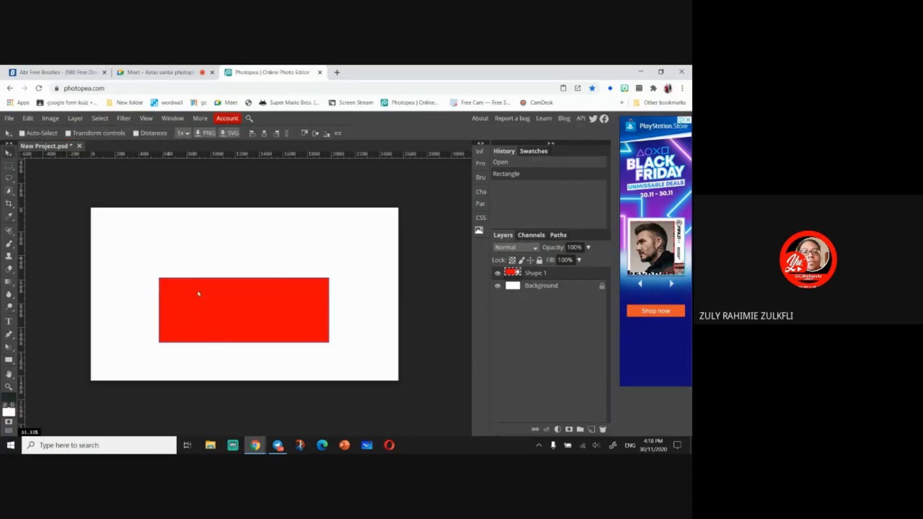
left_click_drag(203, 313, 204, 291)
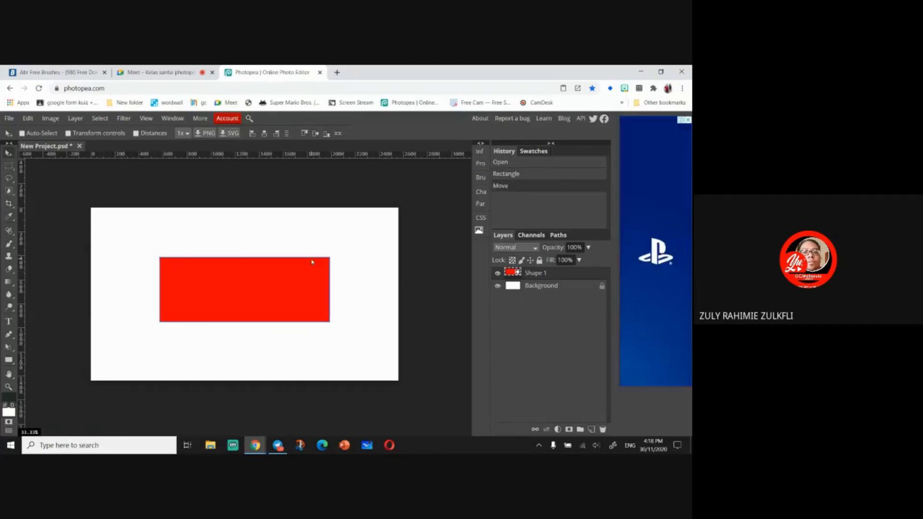
left_click_drag(311, 261, 333, 284)
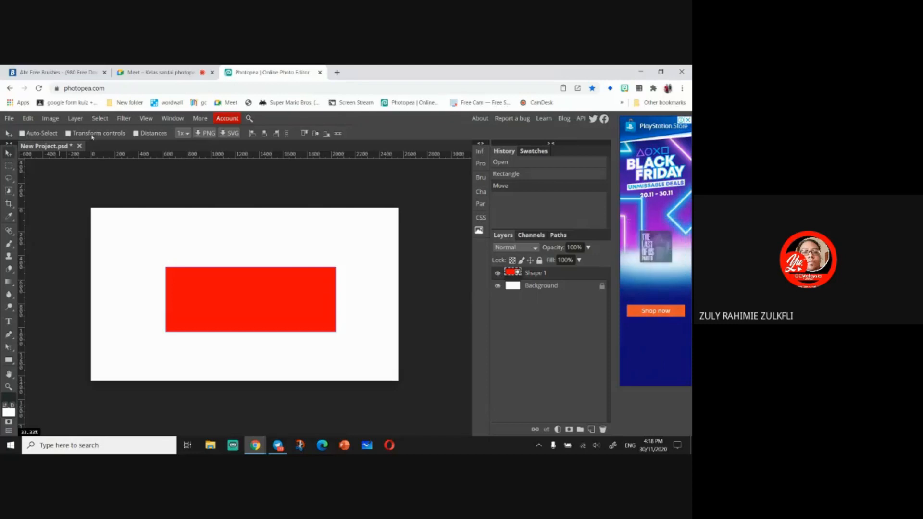
left_click_drag(260, 297, 243, 306)
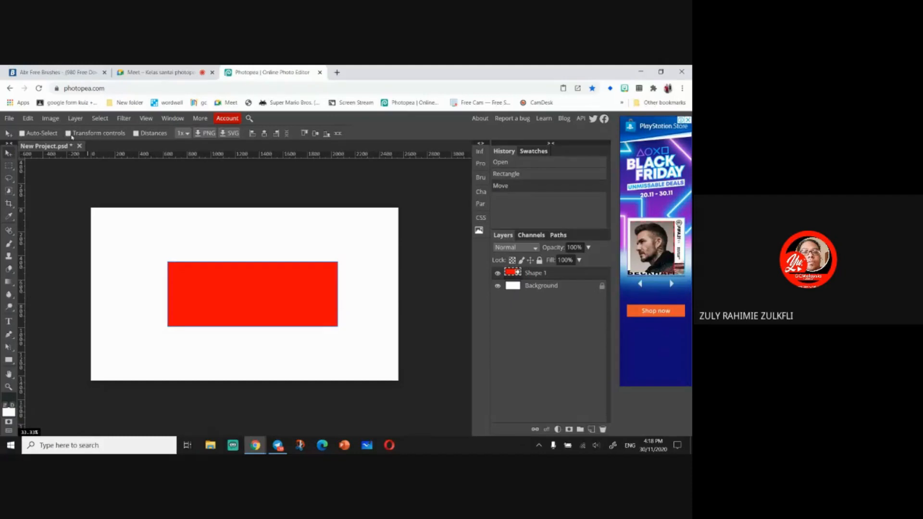
mouse_move(215, 283)
left_mouse_down()
mouse_move(201, 259)
mouse_move(209, 278)
left_mouse_up()
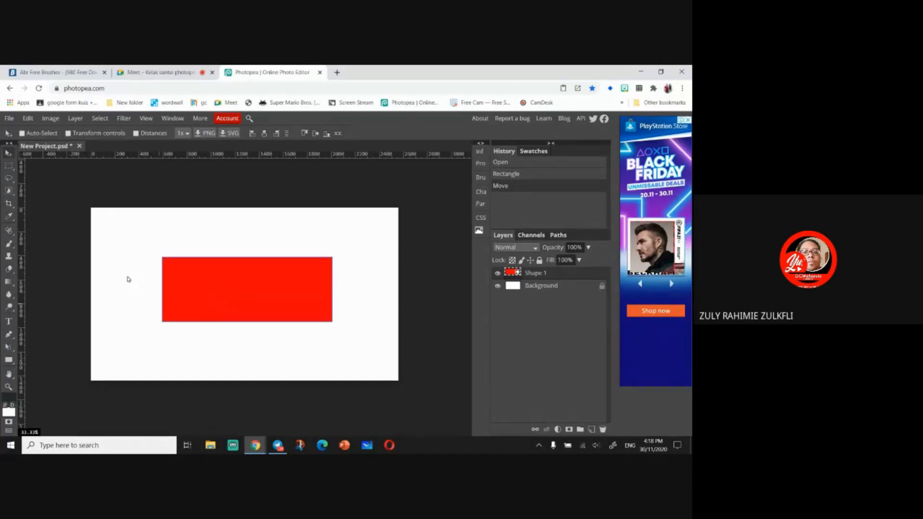
- Turn Transform controls back on and move the rectangle toward the upper-left of the canvas
left_click(68, 133)
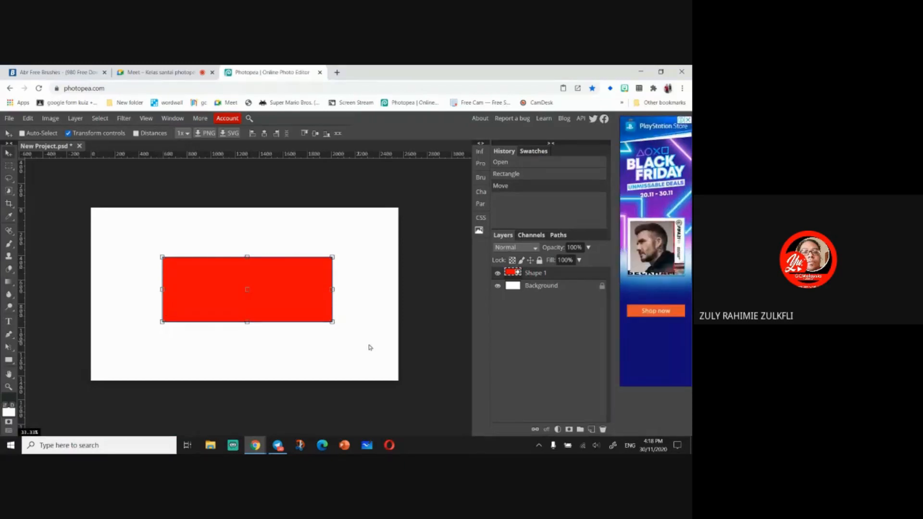
left_click_drag(214, 291, 188, 269)
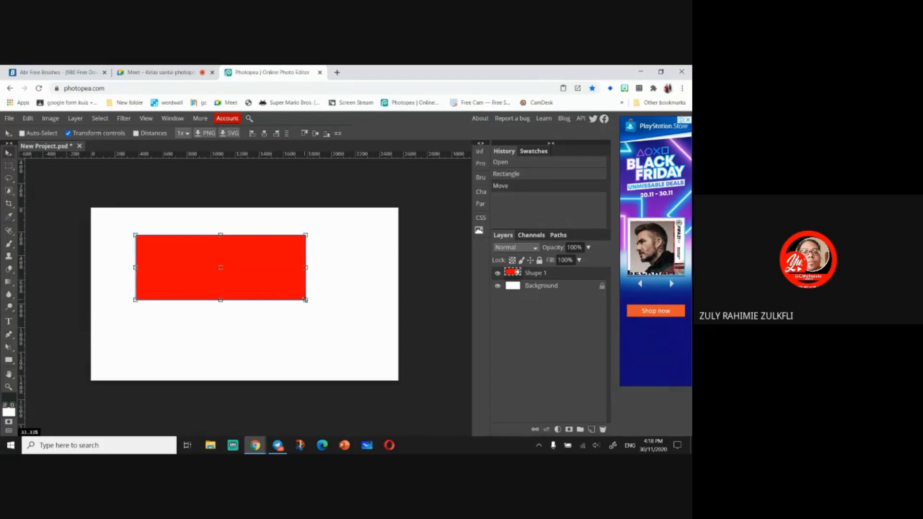
- Enlarge and rotate the rectangle with its corner handles, then undo the transformation
left_click_drag(305, 300, 364, 354)
left_click_drag(331, 301, 330, 316)
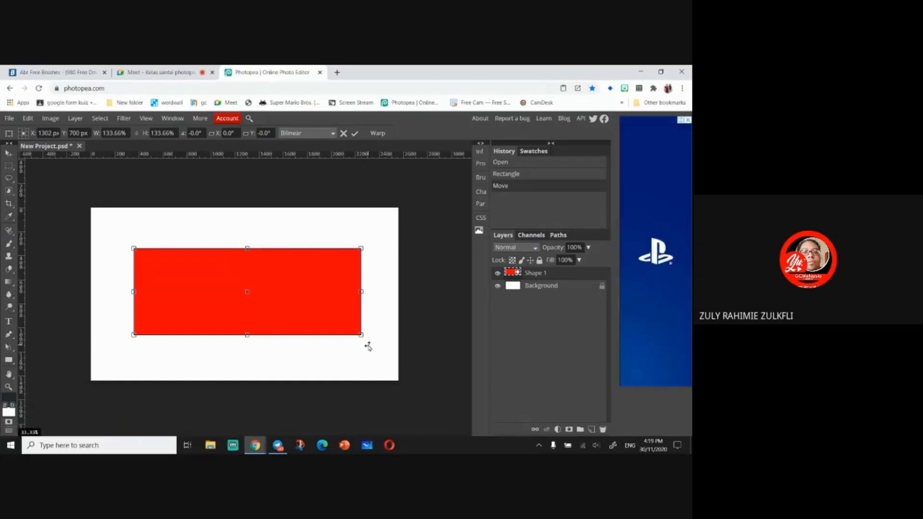
left_click_drag(368, 346, 388, 357)
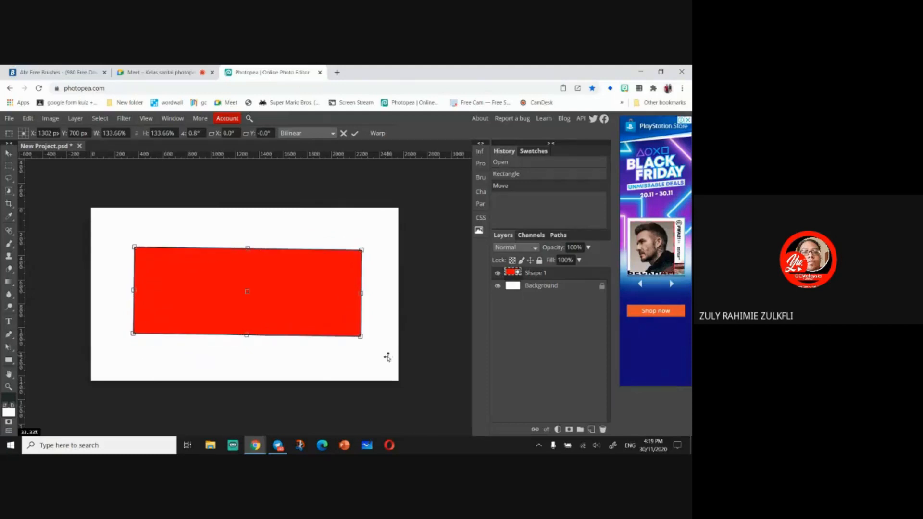
key("ctrl+z")
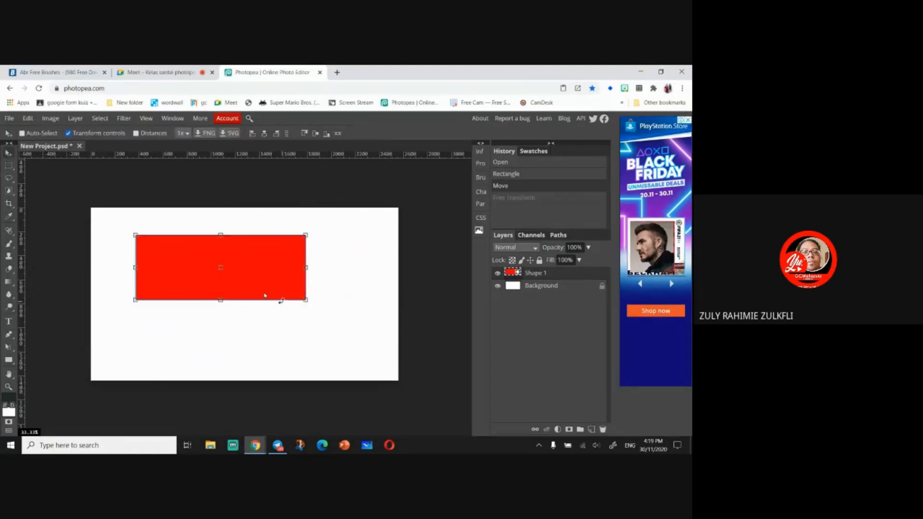
- Try resizing the rectangle with Free Transform, cancelling each attempt
key("ctrl+t")
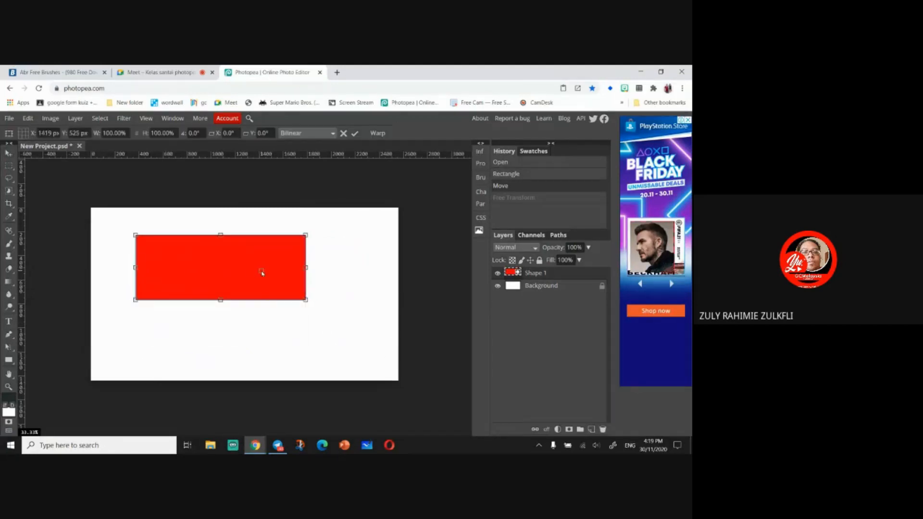
mouse_move(310, 303)
left_mouse_down()
mouse_move(284, 340)
mouse_move(325, 268)
mouse_move(325, 309)
mouse_move(305, 354)
mouse_move(323, 262)
mouse_move(325, 315)
mouse_move(325, 305)
left_mouse_up()
key("Escape")
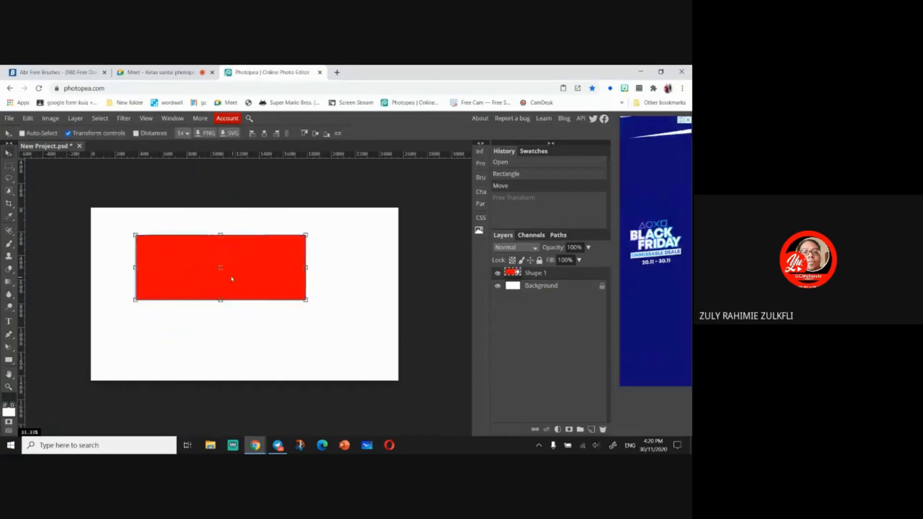
left_click_drag(221, 269, 144, 291)
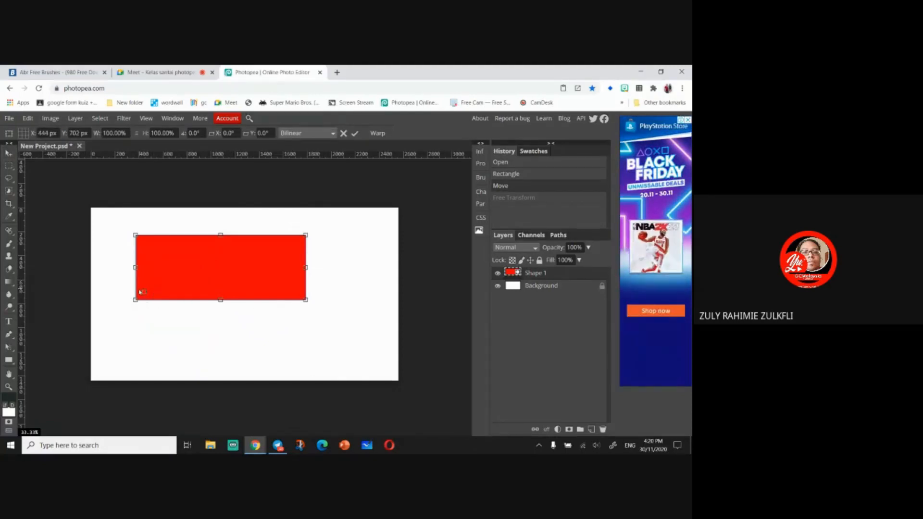
left_click_drag(312, 312, 287, 313)
key("Escape")
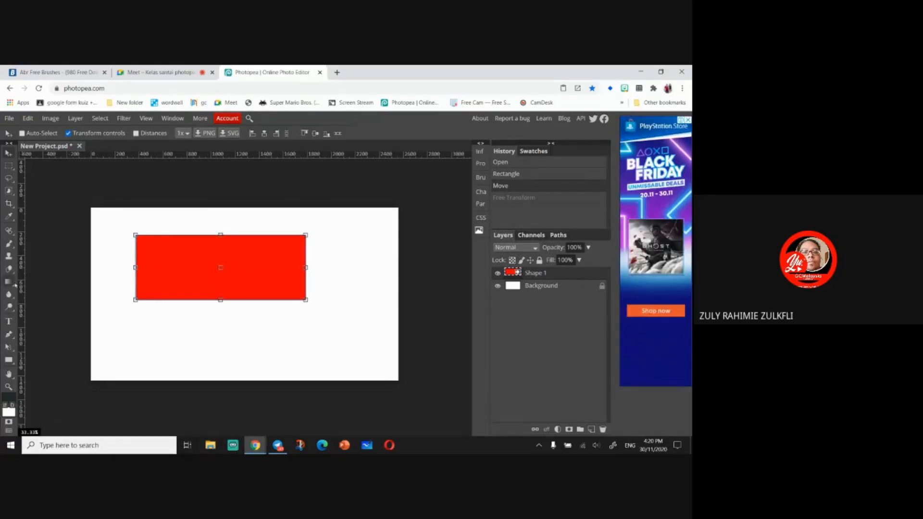
- Draw two green squares, one overlapping the red rectangle's lower-left and one near the lower-right
left_click(8, 360)
left_click_drag(110, 285, 176, 355)
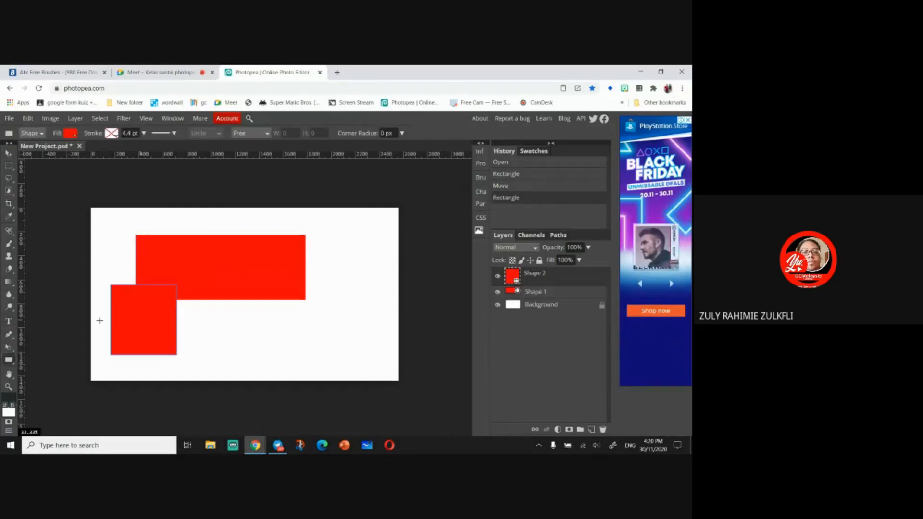
left_click(70, 133)
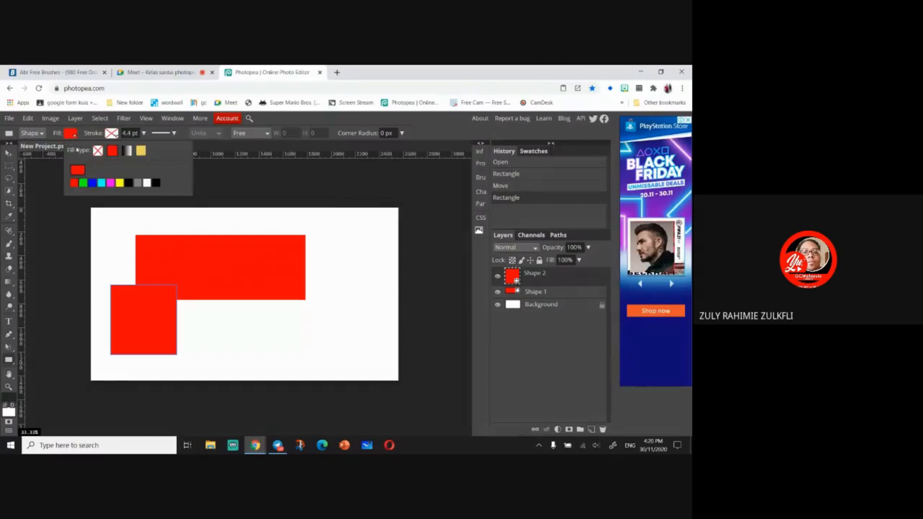
left_click(84, 183)
left_click_drag(285, 284, 356, 354)
- Change the lower-right square's fill to blue and draw a blue rectangle near the canvas's upper-right corner
left_click(71, 135)
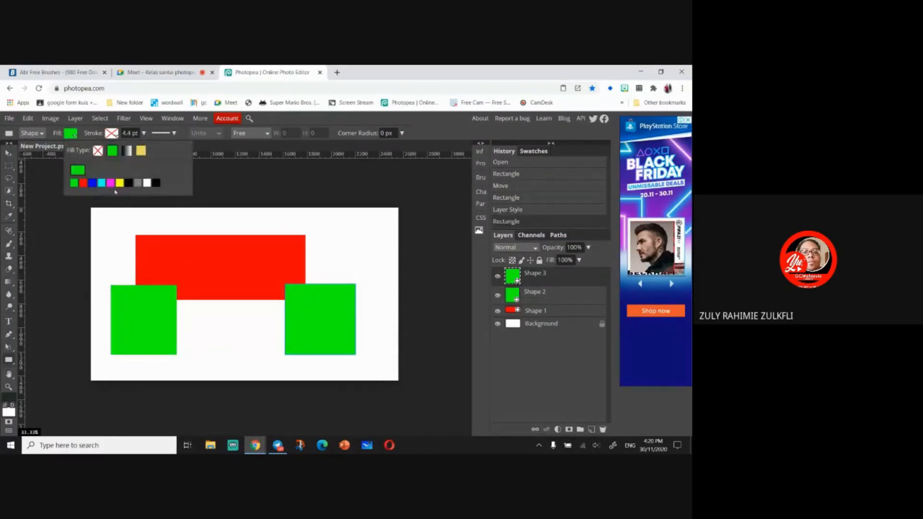
left_click(95, 184)
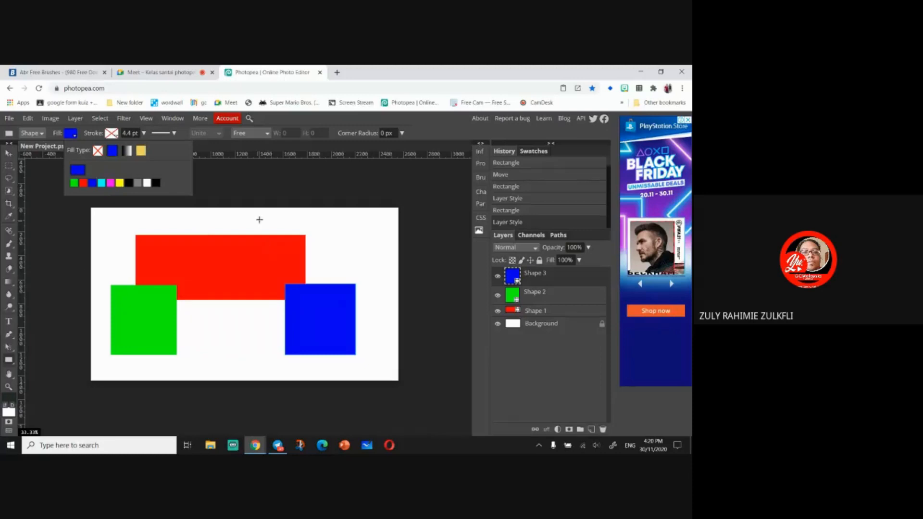
left_click_drag(275, 217, 374, 265)
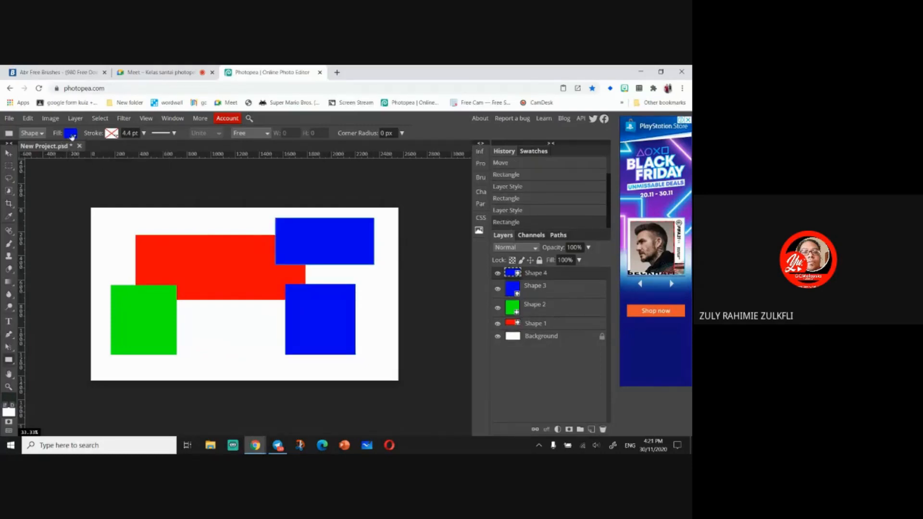
- Recolour the upper-right rectangle black and draw a yellow rectangle overlapping the red rectangle's upper-left corner
left_click(71, 135)
left_click(155, 183)
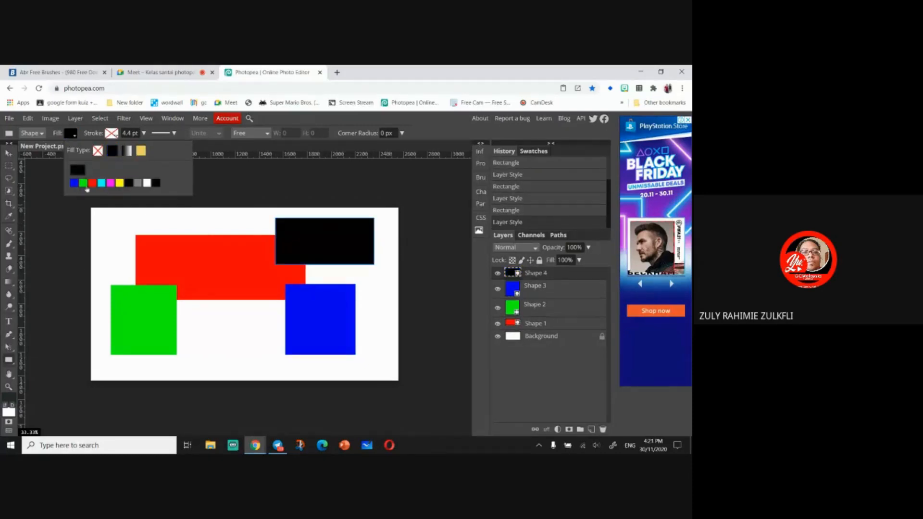
left_click_drag(121, 220, 212, 270)
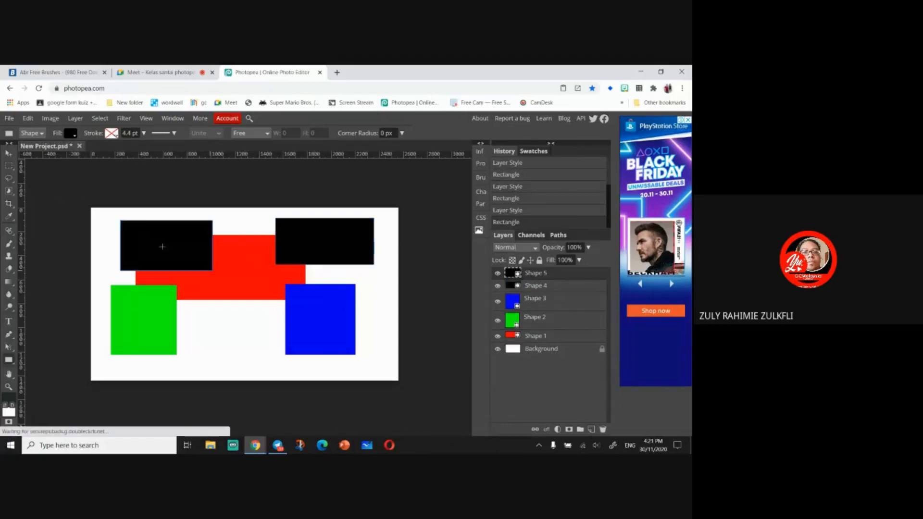
left_click(71, 136)
left_click(128, 182)
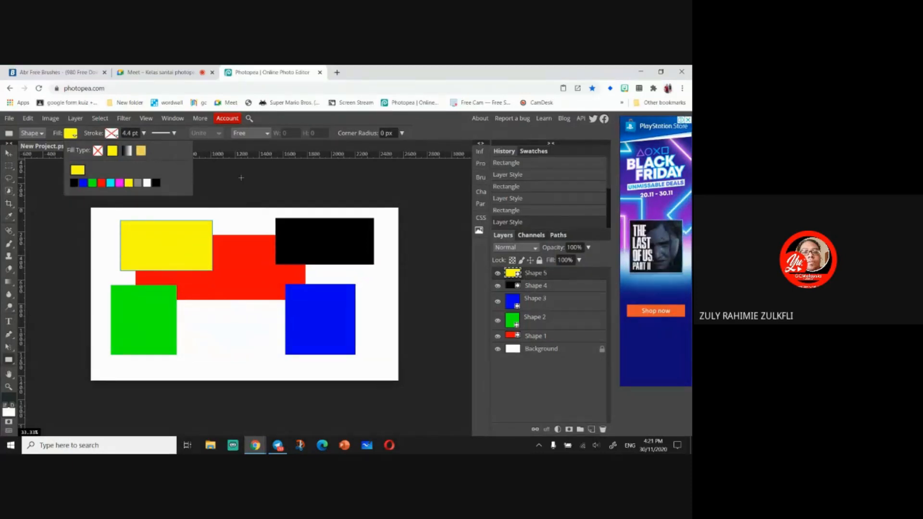
- With the Move tool, place the yellow rectangle's layer beneath the red rectangle's layer
left_click(9, 154)
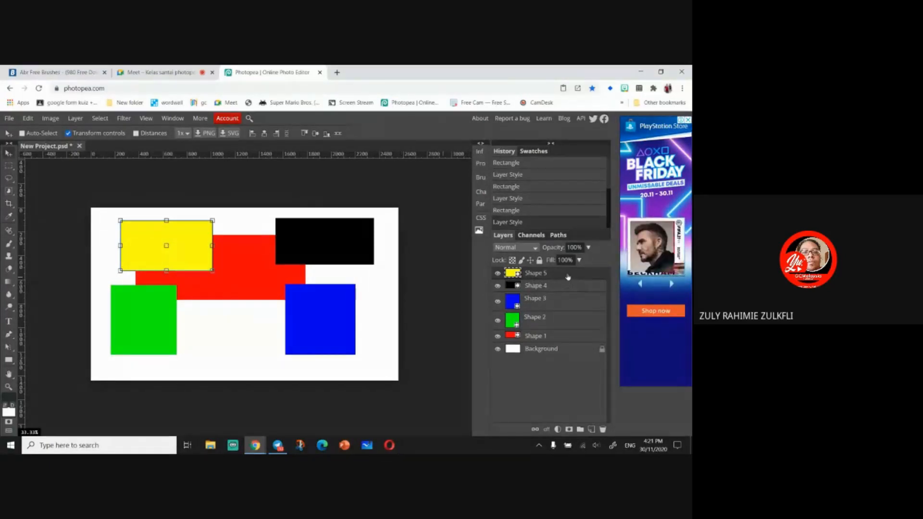
left_click_drag(568, 277, 572, 345)
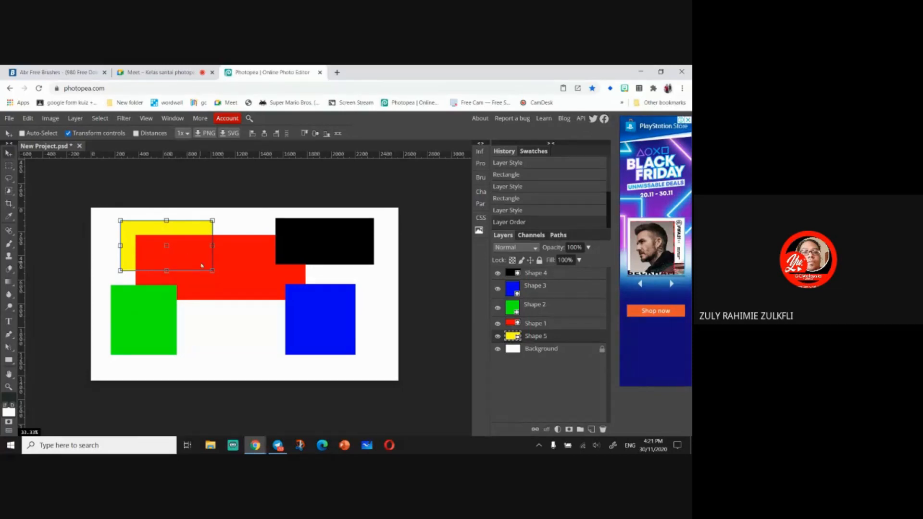
- Move the lower-left green square up to the canvas centre, overlapping the red, black and blue shapes
left_click(550, 327)
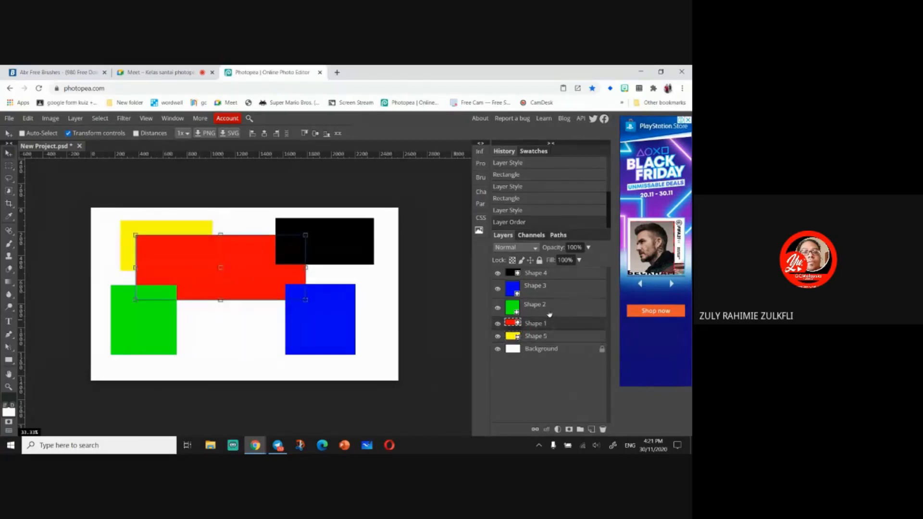
left_click(549, 314)
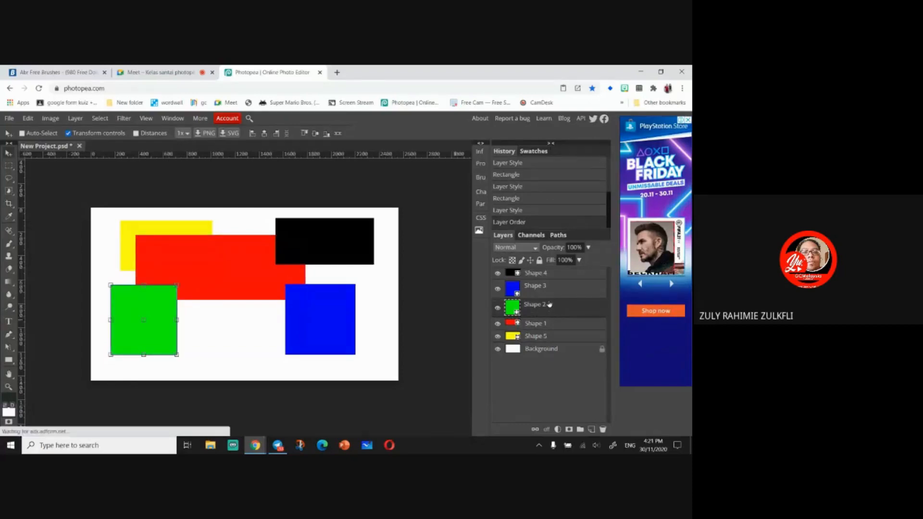
left_click(549, 293)
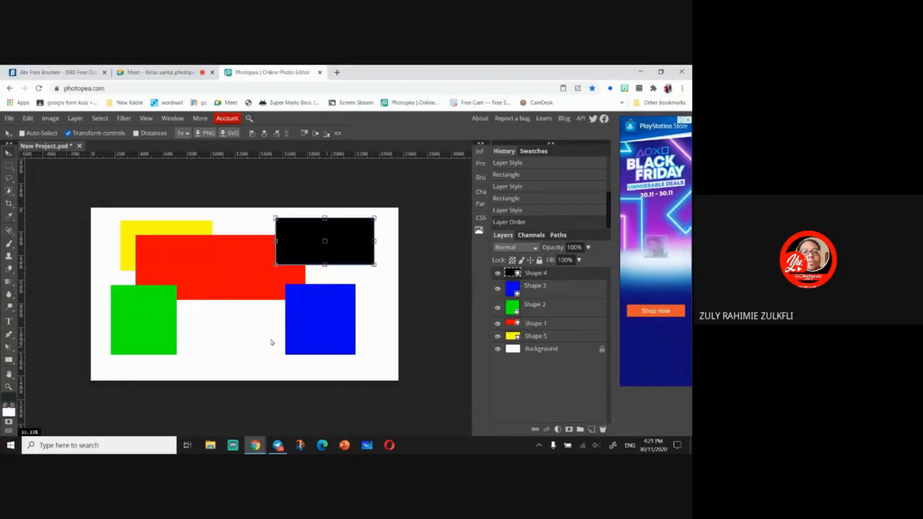
left_click(550, 314)
key("ctrl+t")
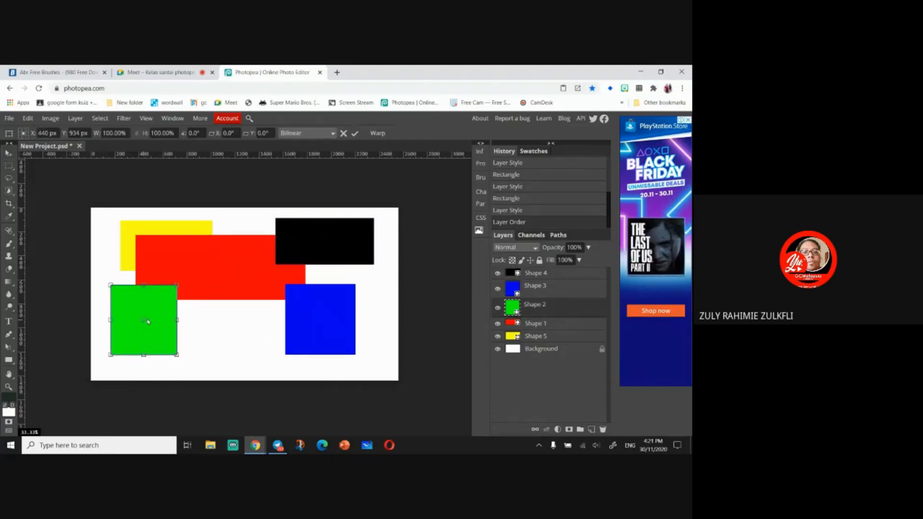
key("Return")
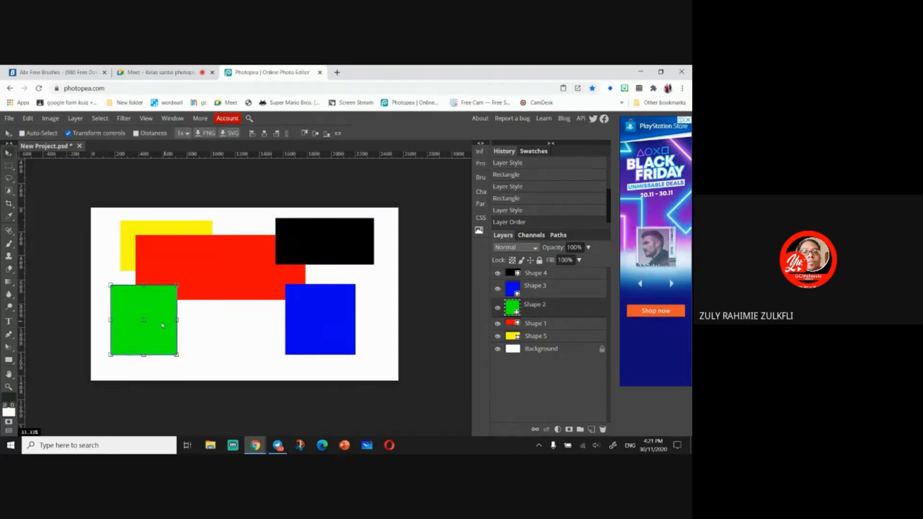
left_click_drag(162, 311, 315, 260)
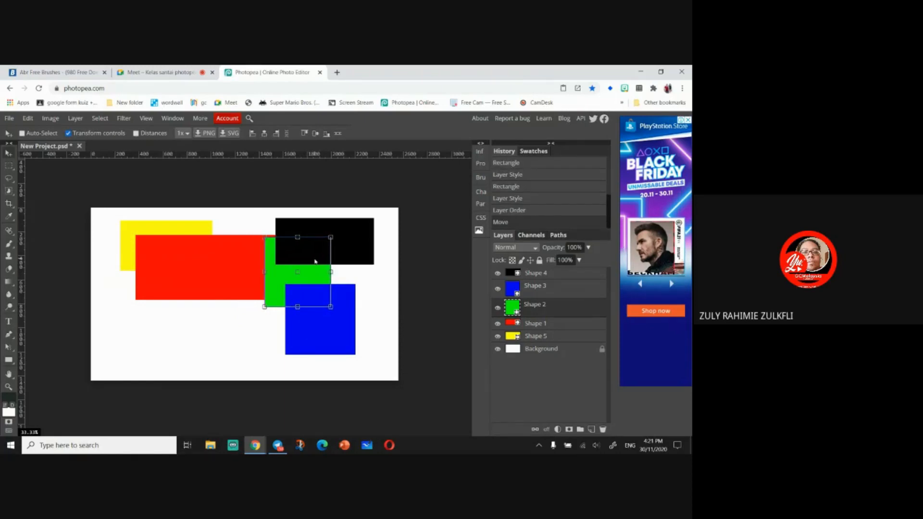
- Reorder the layers so the black rectangle sits beneath the green and blue squares
left_click(555, 275)
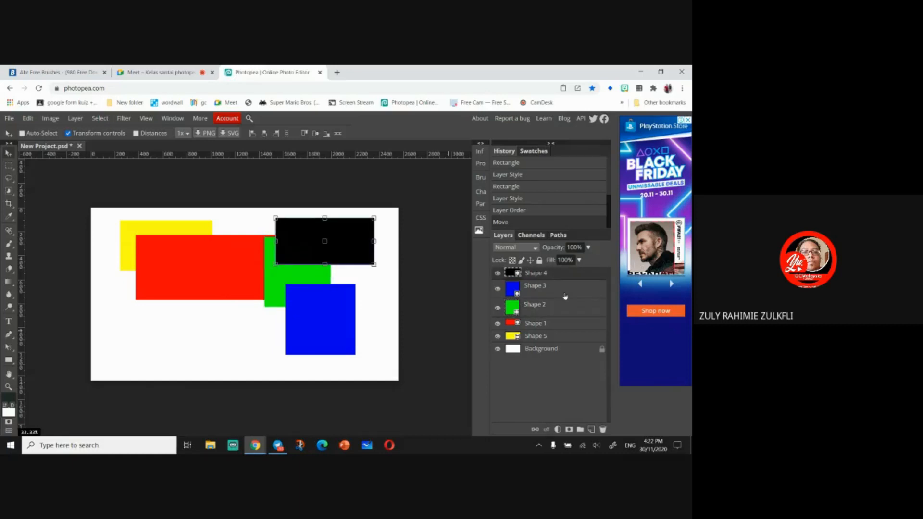
left_click(565, 293)
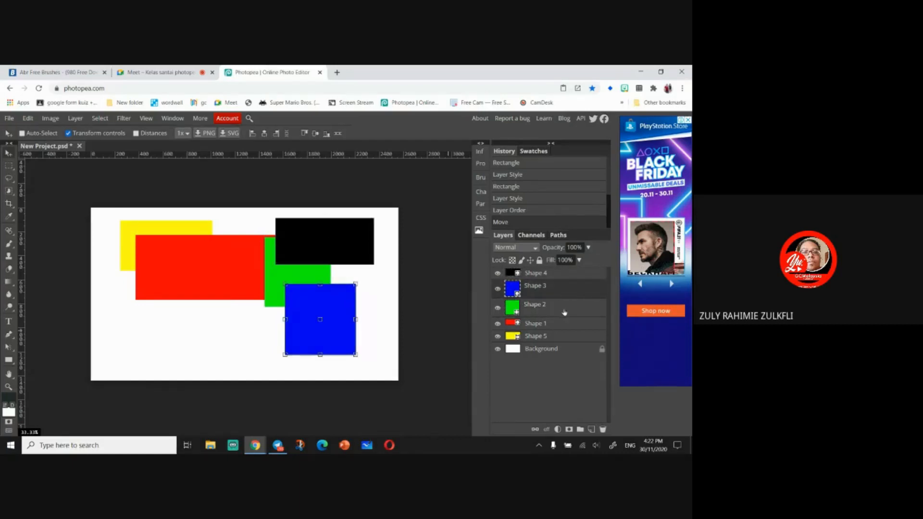
left_click(564, 312)
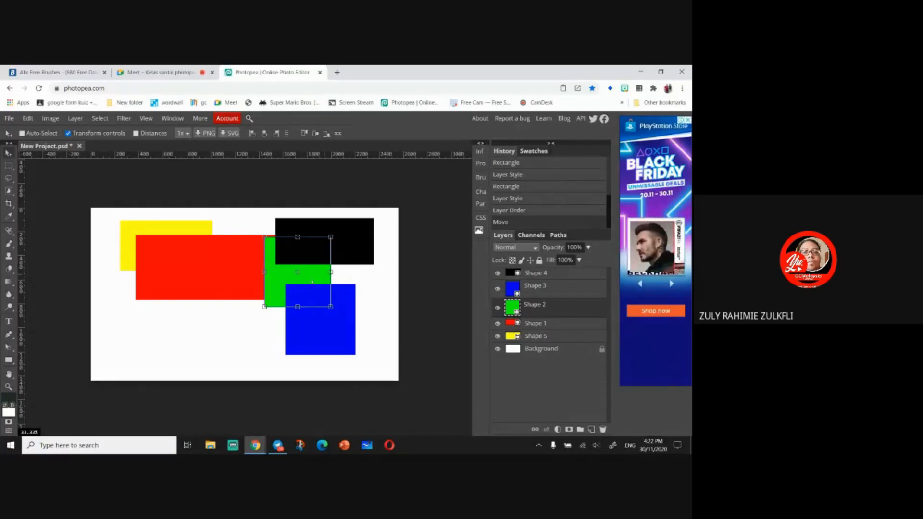
left_click(554, 276)
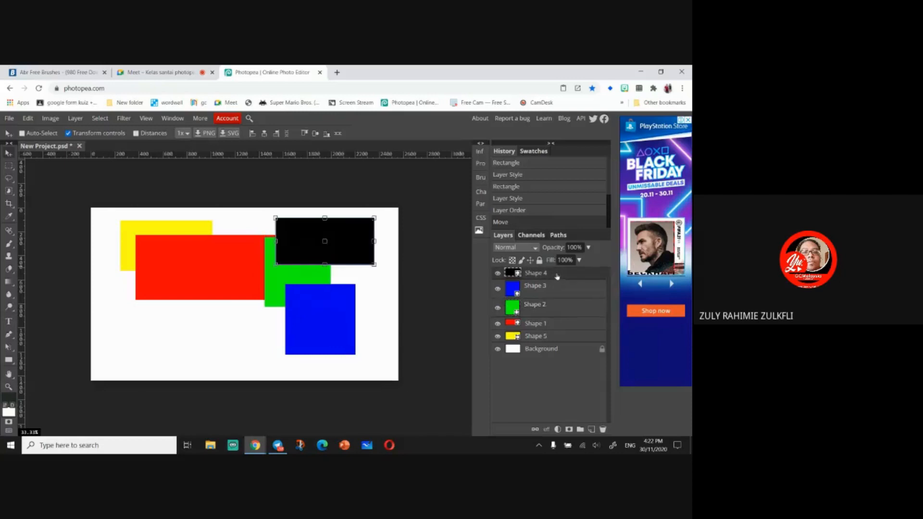
left_click_drag(556, 276, 556, 318)
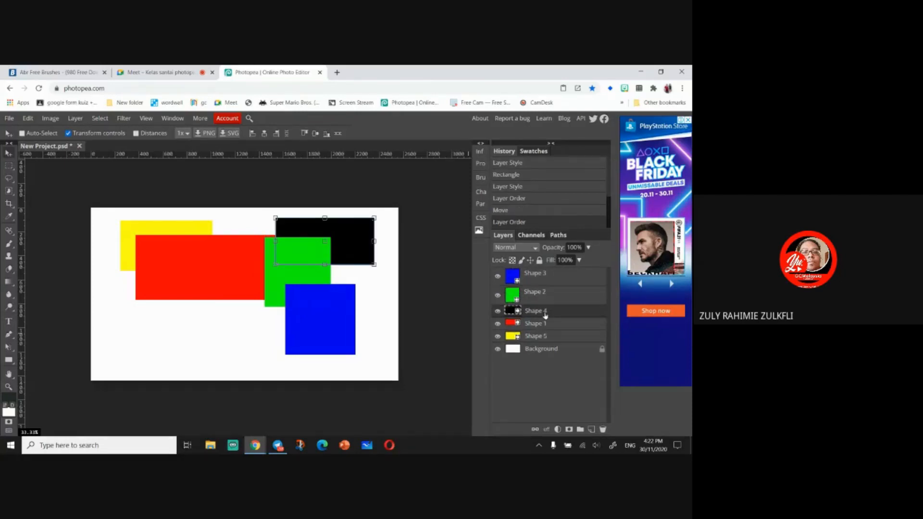
- Reorder the layers so the blue square sits beneath the green square
left_click(551, 350)
left_click(554, 335)
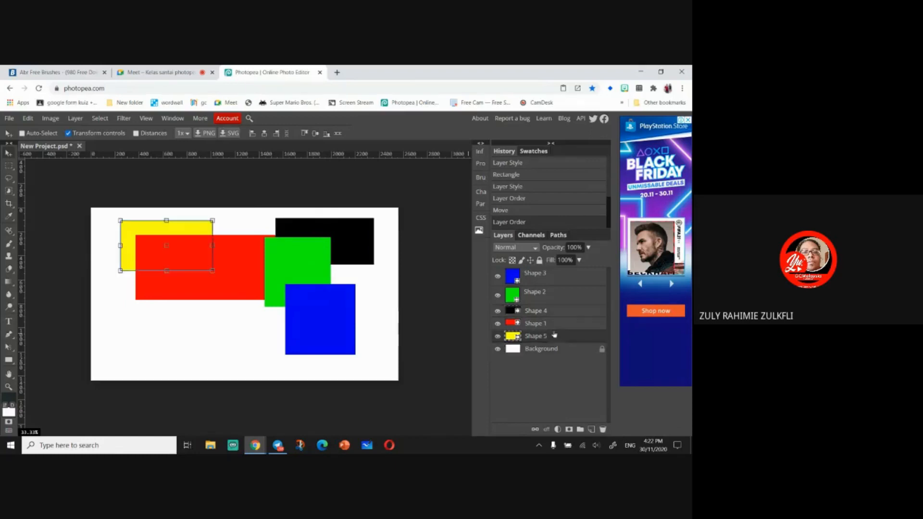
left_click(554, 324)
left_click(553, 315)
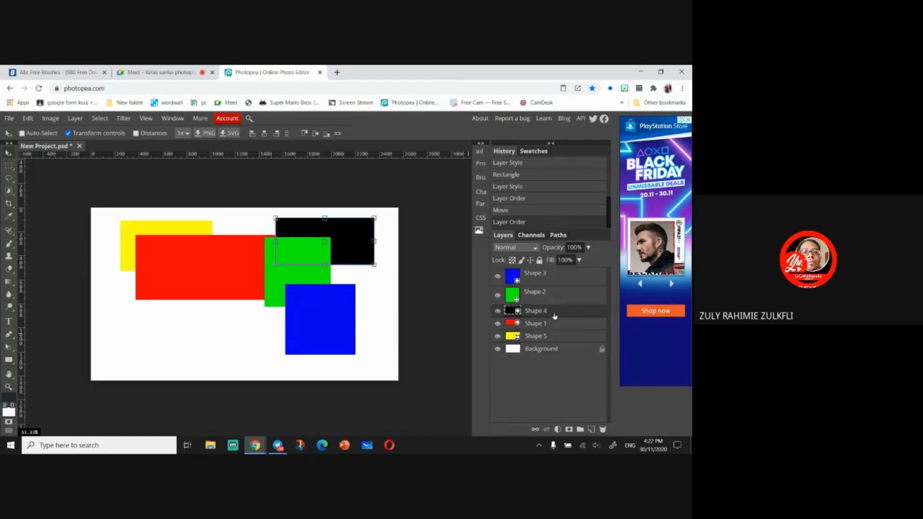
left_click(508, 300)
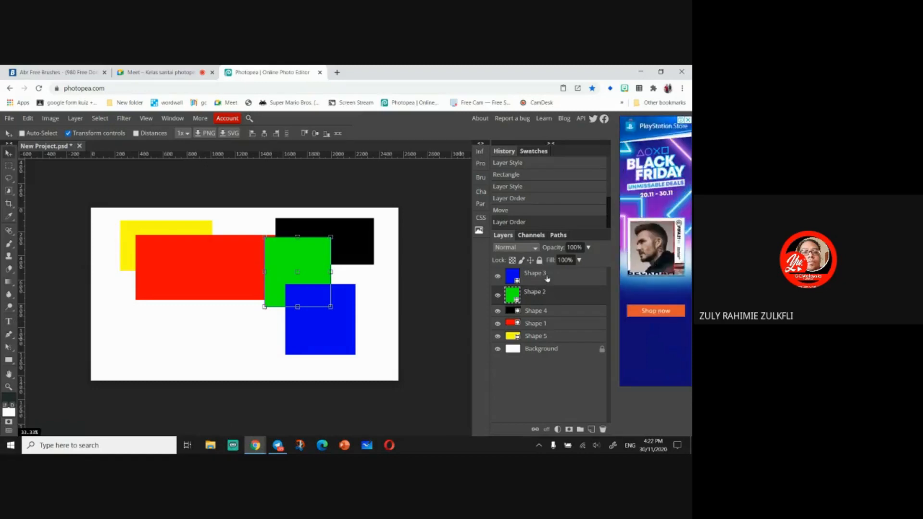
left_click_drag(550, 277, 550, 308)
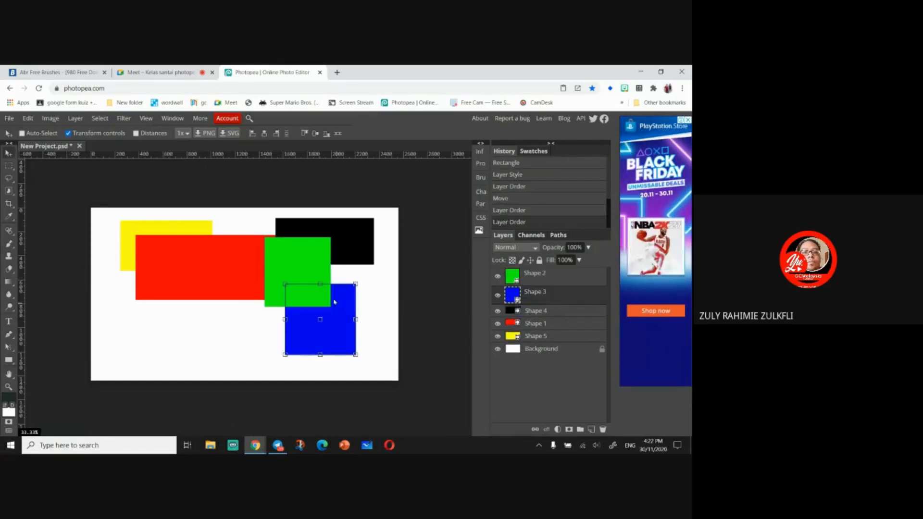
- Nudge the green square slightly to the left
left_click(529, 277)
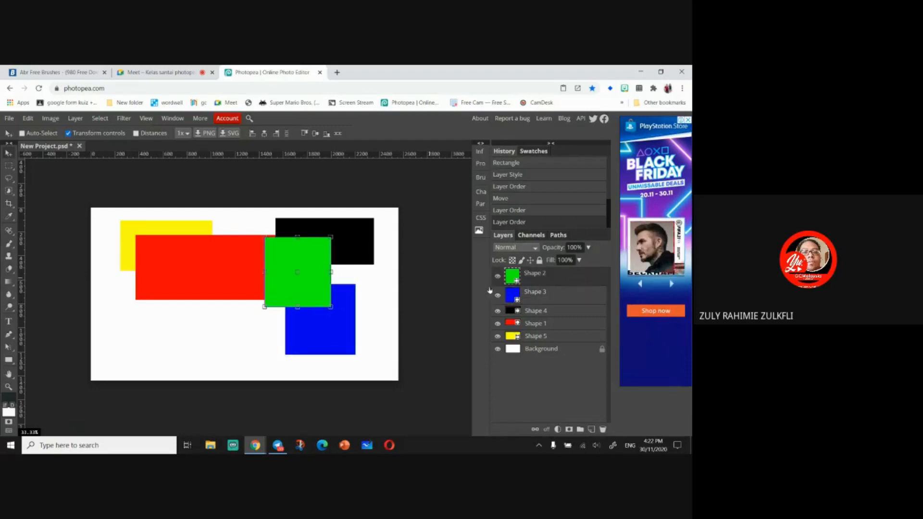
mouse_move(313, 291)
left_mouse_down()
mouse_move(324, 290)
mouse_move(309, 291)
left_mouse_up()
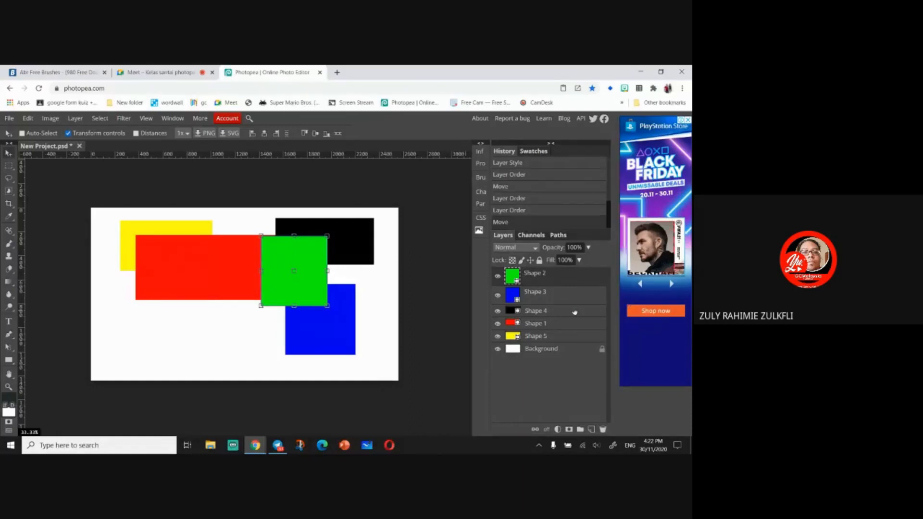
- Put the blue square's layer beneath the black rectangle and shift the square slightly up and left
mouse_move(565, 294)
left_mouse_down()
mouse_move(564, 322)
mouse_move(566, 292)
left_mouse_up()
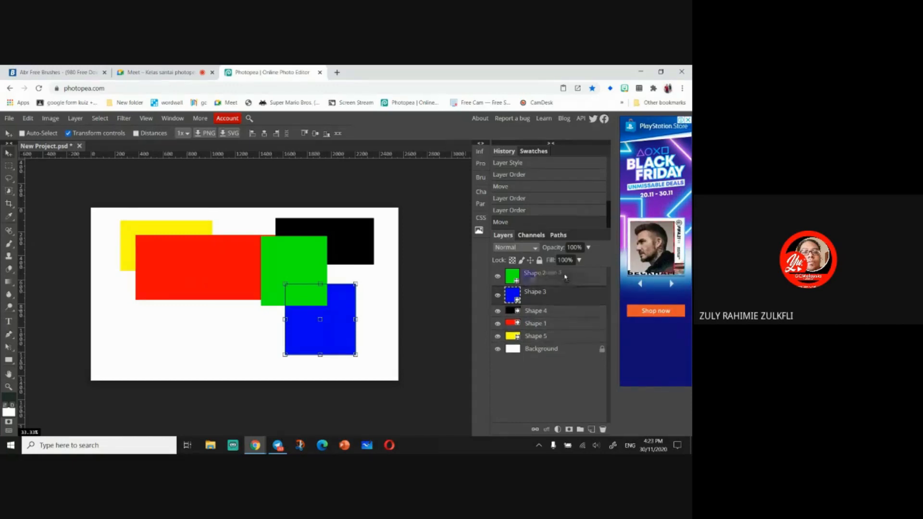
left_click_drag(565, 288, 564, 321)
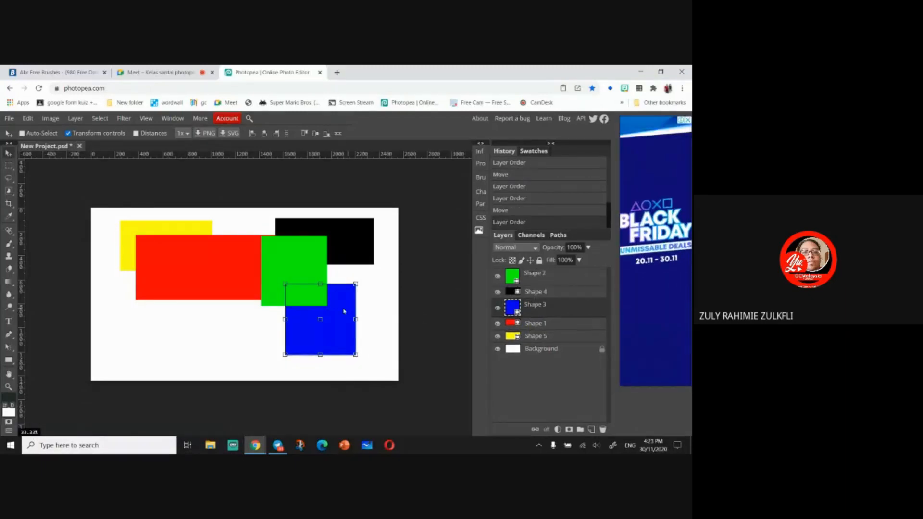
left_click_drag(342, 313, 346, 271)
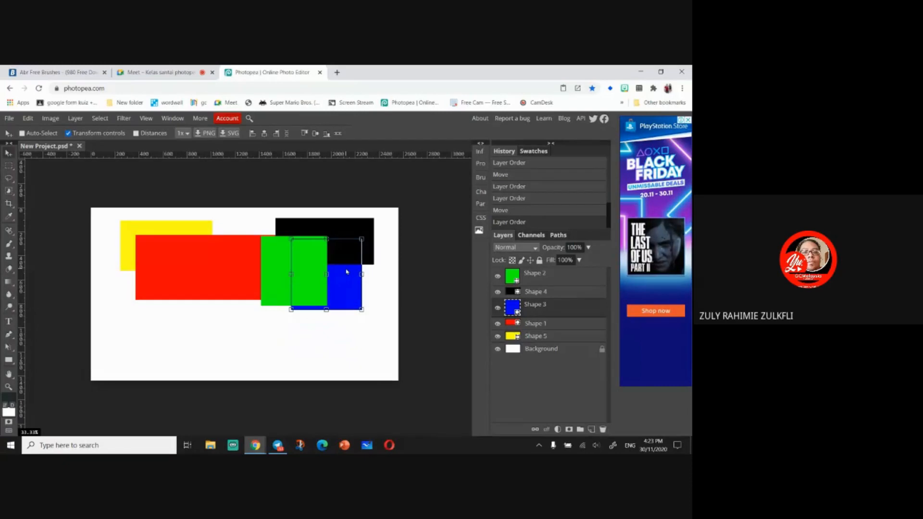
left_click_drag(347, 272, 333, 306)
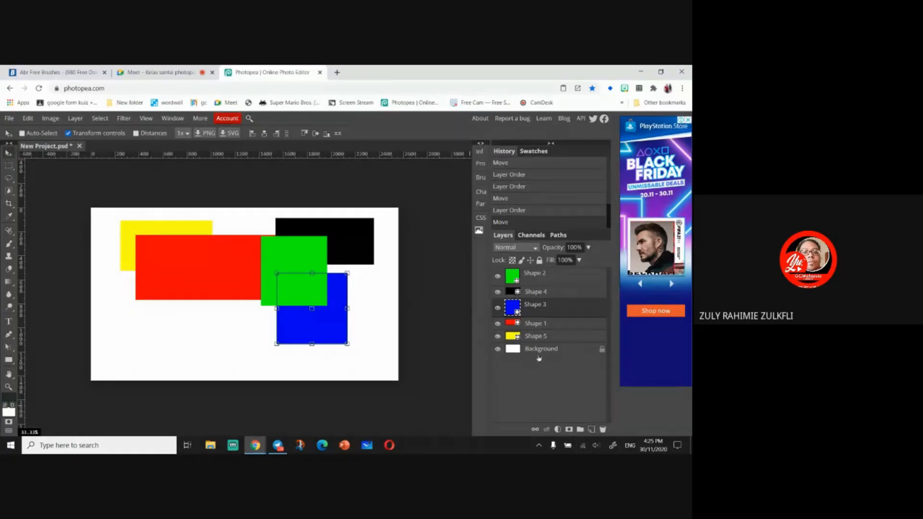
- Move the yellow rectangle behind the red rectangle and scale it to about 211% width and 251% height
left_click(553, 278)
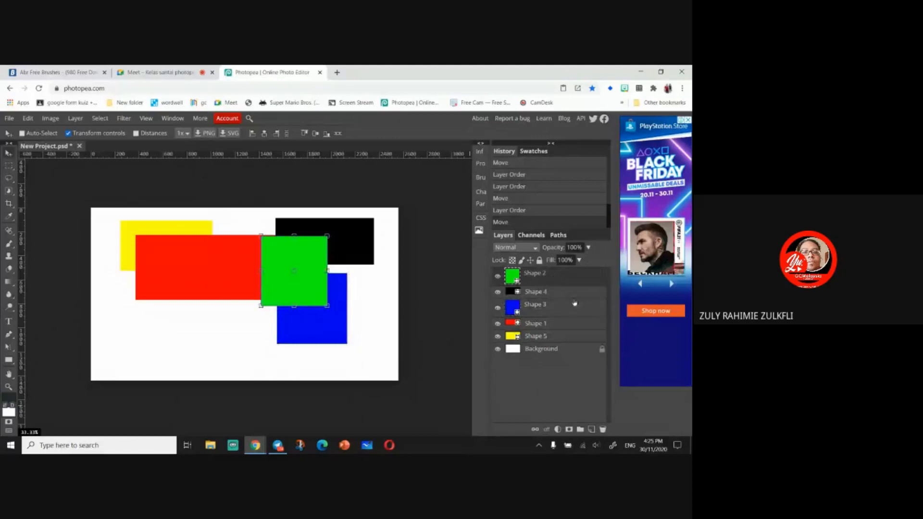
left_click(574, 292)
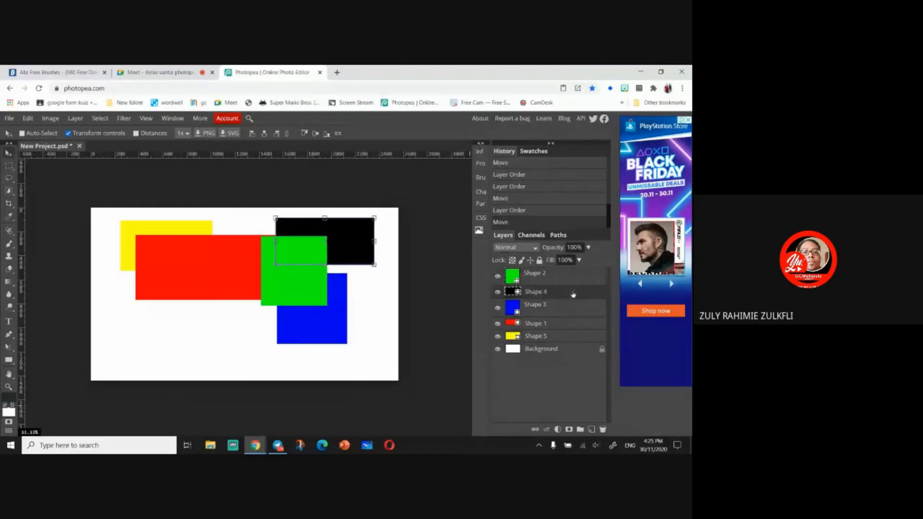
left_click(571, 337)
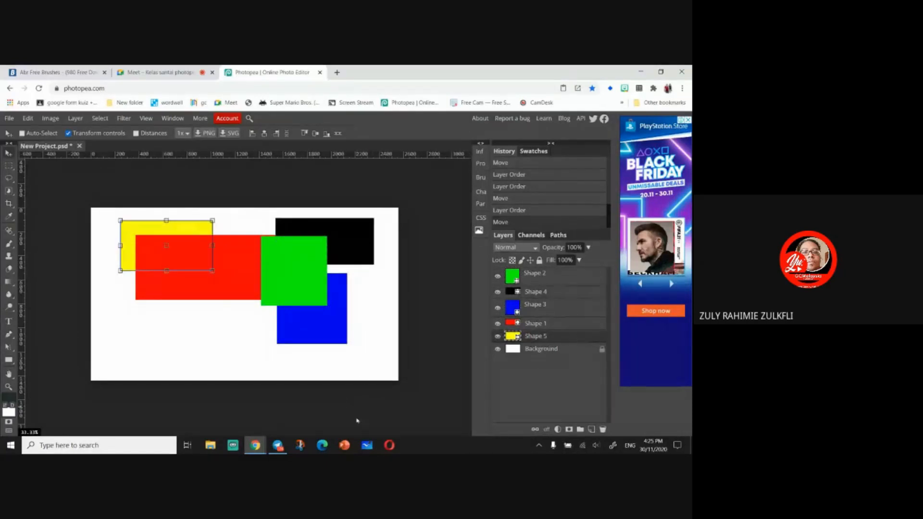
left_click_drag(128, 229, 236, 223)
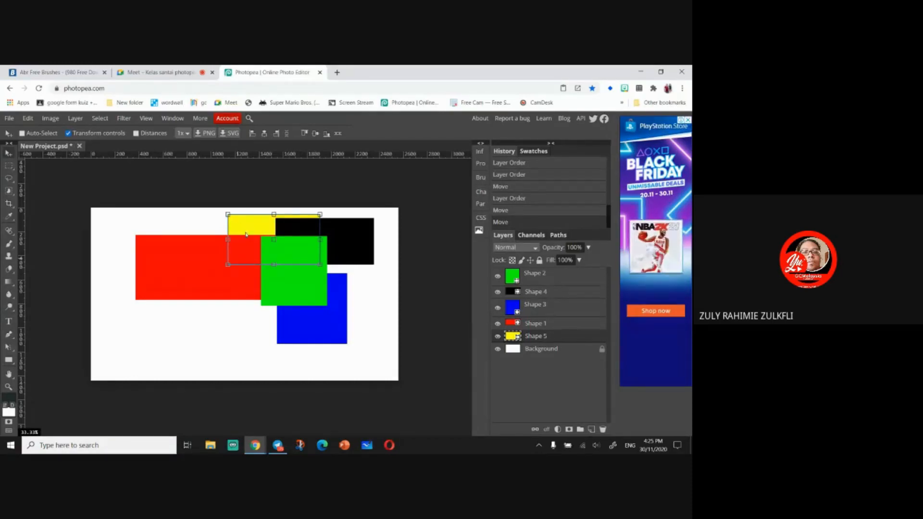
left_click_drag(239, 227, 179, 256)
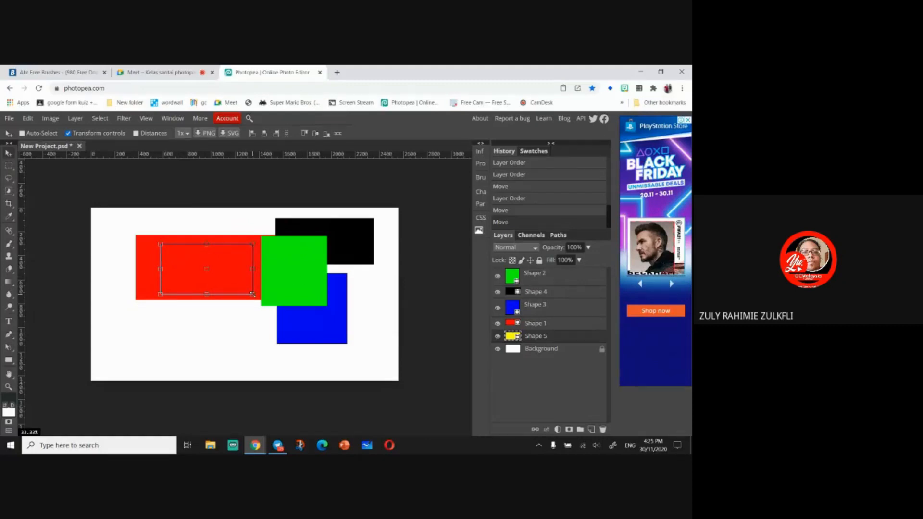
left_click_drag(253, 295, 355, 371)
left_click_drag(266, 340, 228, 317)
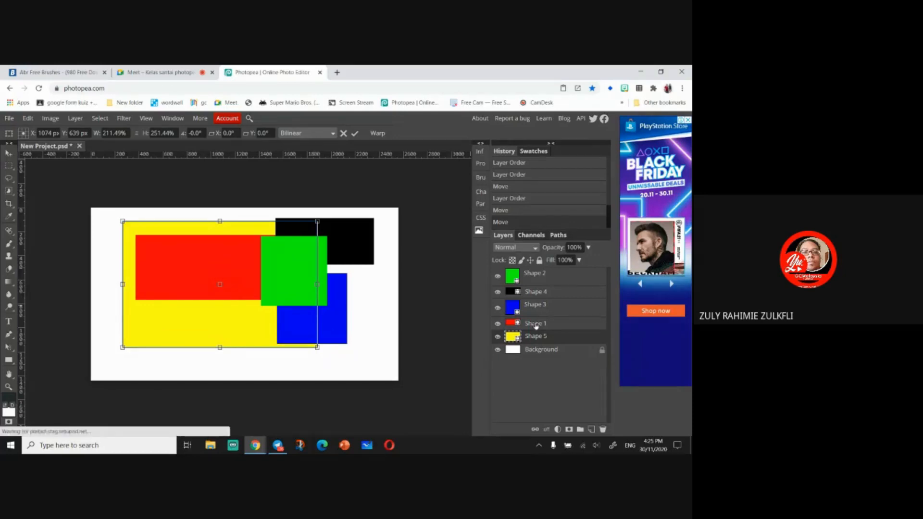
- Scale the red rectangle to about 125% width and 192% height so it covers the yellow rectangle
left_click(535, 324)
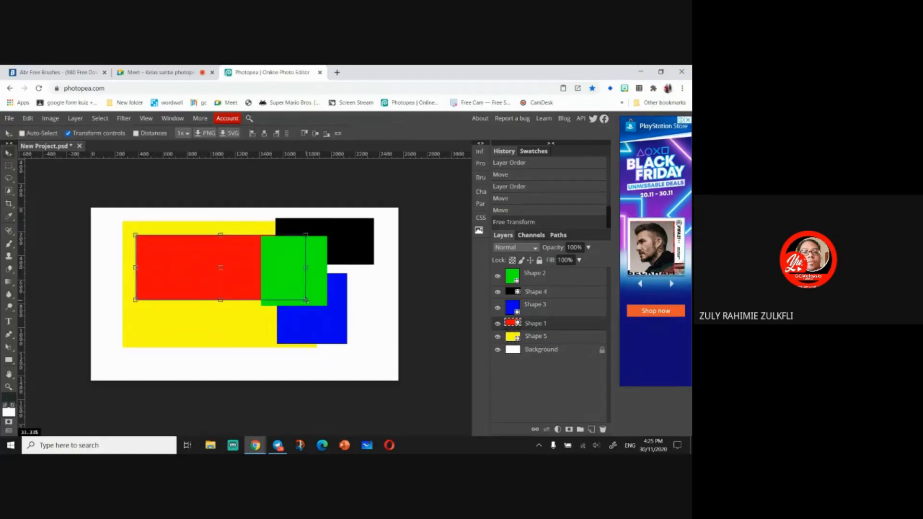
left_click_drag(306, 299, 335, 347)
mouse_move(135, 234)
left_mouse_down()
mouse_move(121, 214)
mouse_move(122, 222)
left_mouse_up()
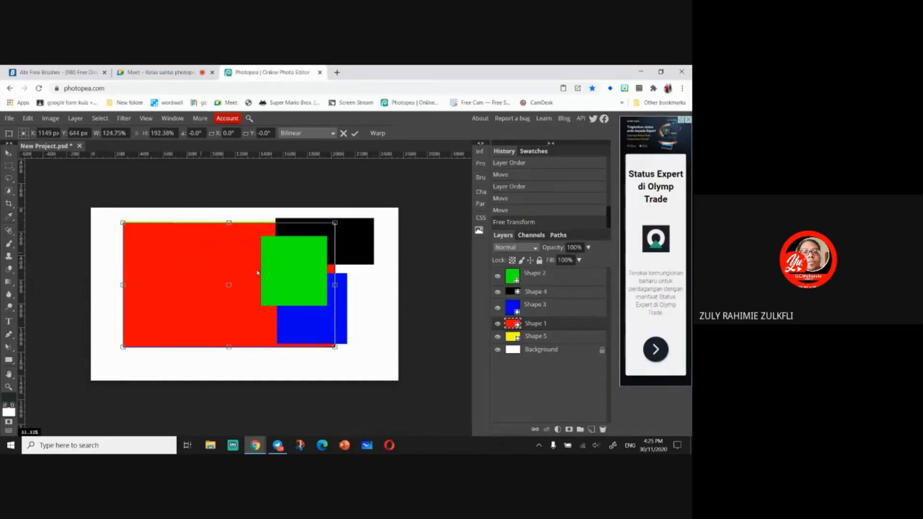
- Select the blue square's layer and scale it to about 299% width and 174% height so it fills the rectangle area
left_click(551, 312)
mouse_move(332, 337)
left_mouse_down()
mouse_move(252, 327)
mouse_move(175, 284)
mouse_move(335, 347)
left_mouse_up()
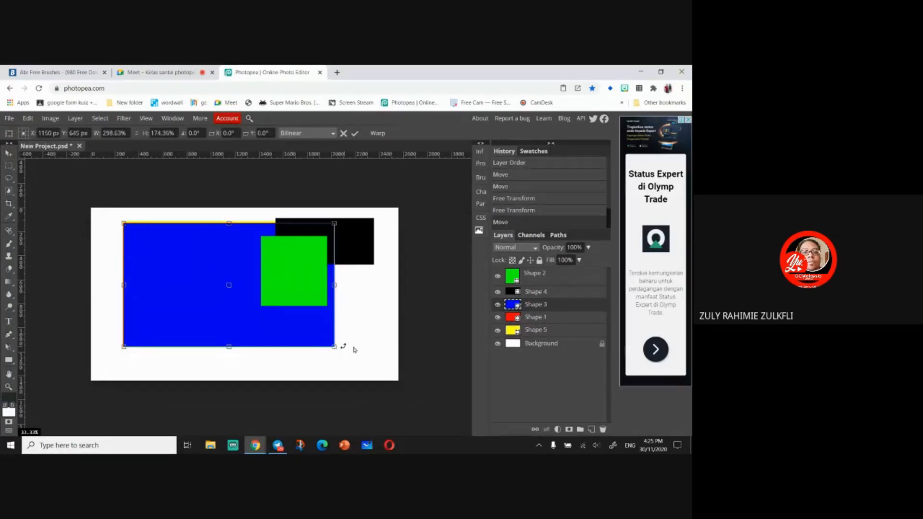
- Select the black rectangle's layer and scale it to about 215% width and 268% height to cover the same area
left_click(537, 292)
left_click_drag(350, 251, 336, 349)
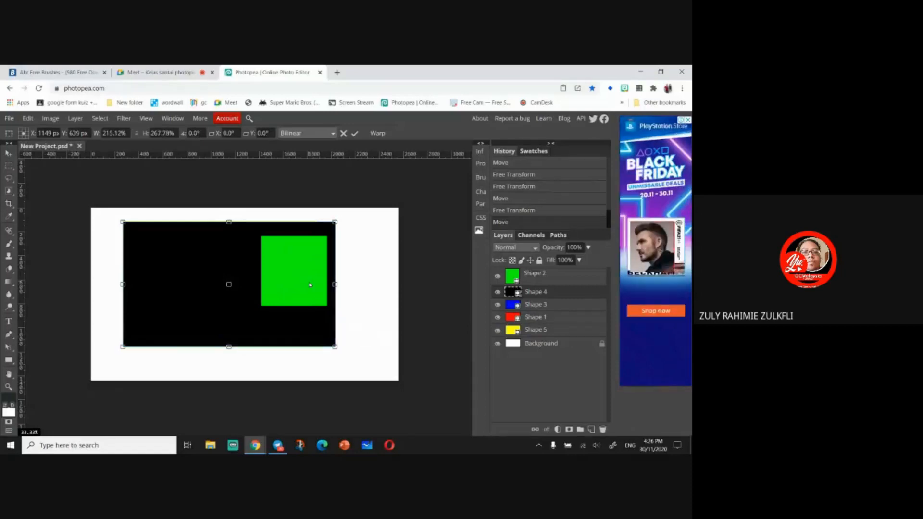
- Move the green square to the top-left corner of the block and scale it to about 319% width and 177% height
left_click(558, 281)
left_click_drag(285, 290, 144, 274)
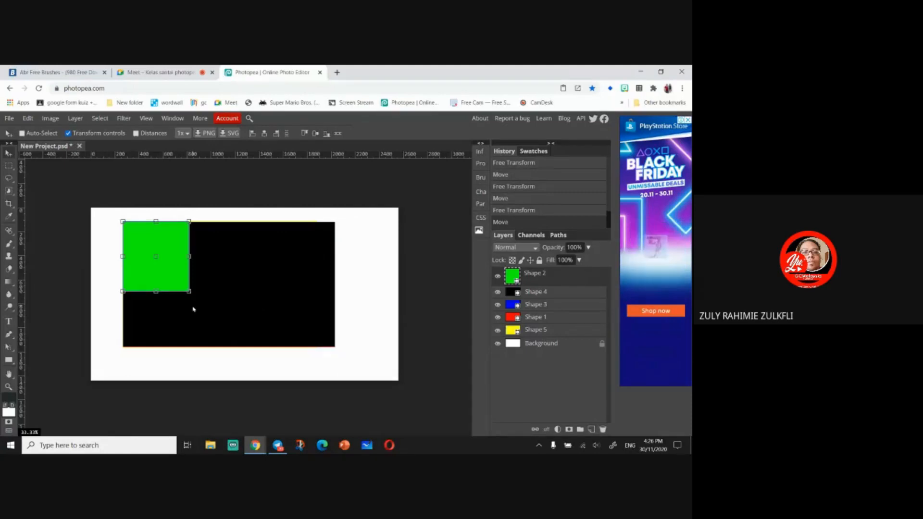
left_click_drag(189, 291, 333, 345)
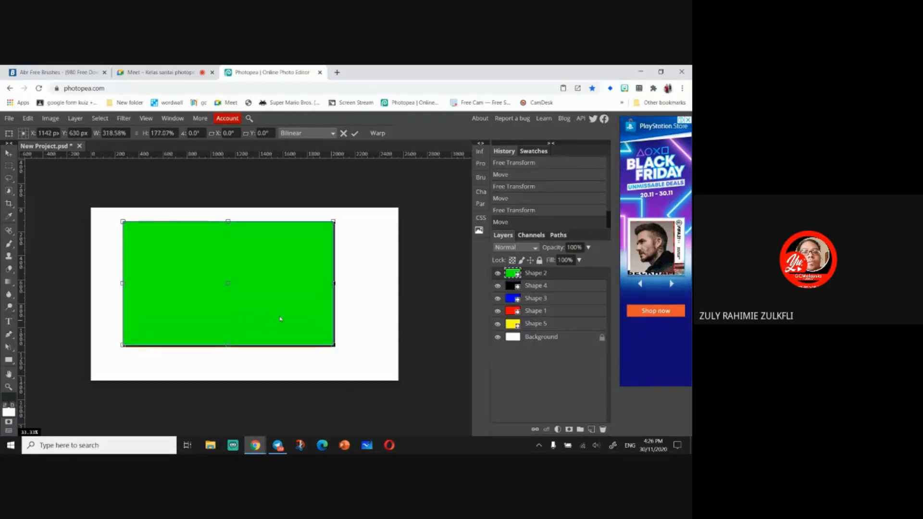
- Enable Auto-Select for the Move tool and hide every shape layer, keeping only the background visible
left_click(10, 153)
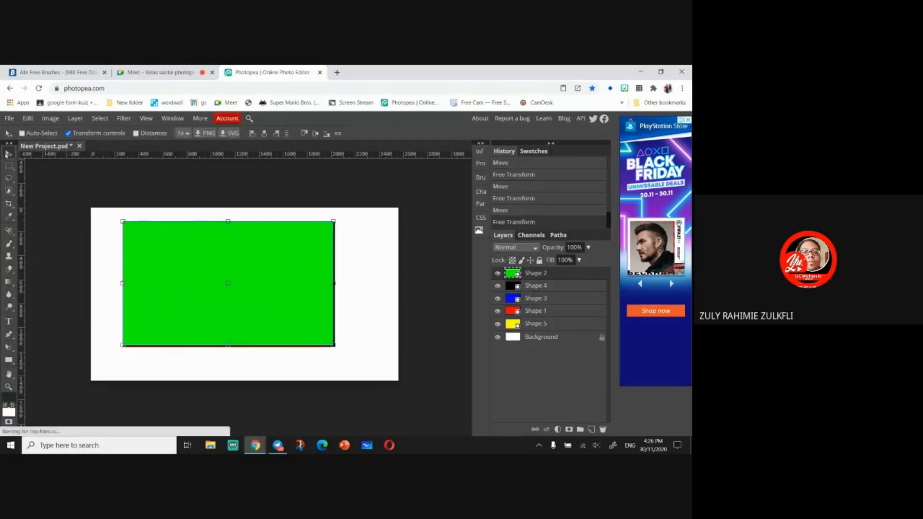
left_click(22, 132)
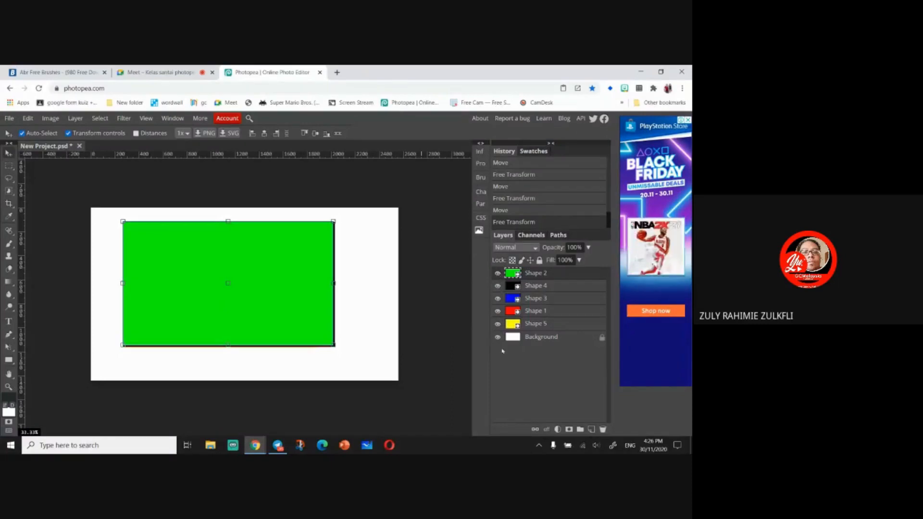
left_click(497, 273)
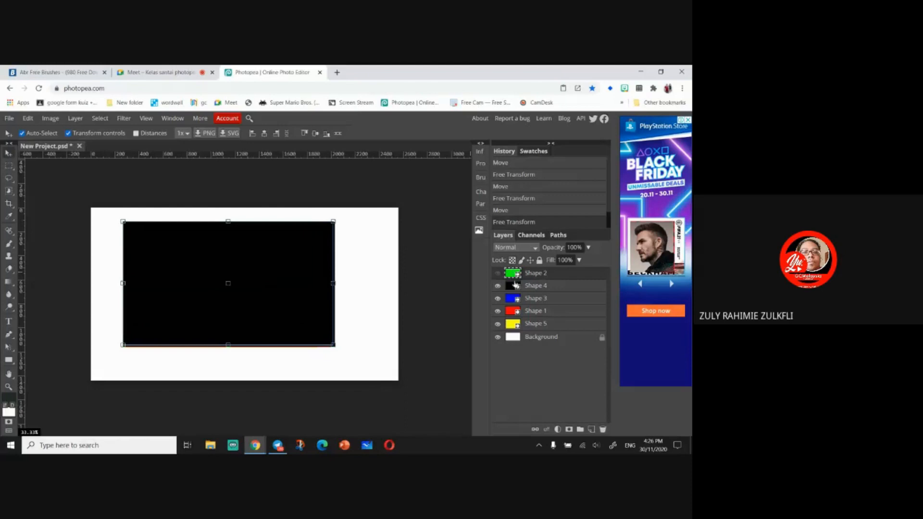
left_click(497, 286)
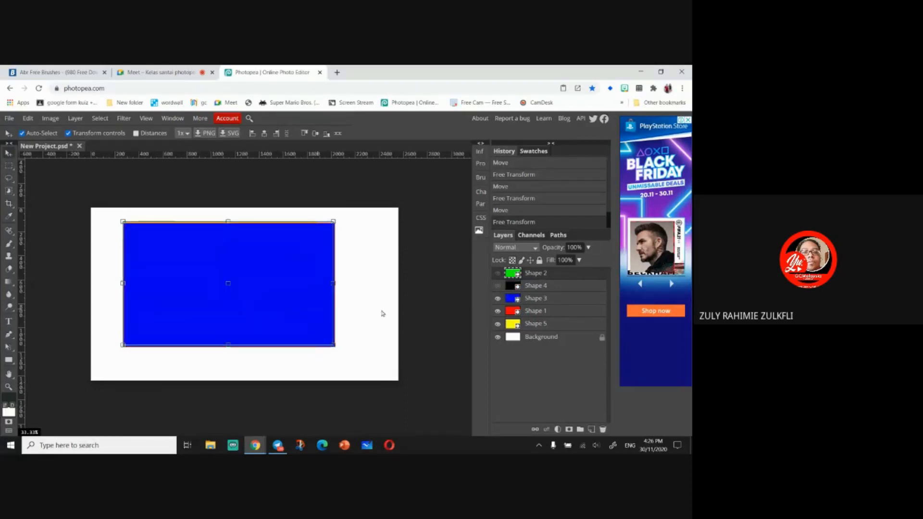
left_click(498, 298)
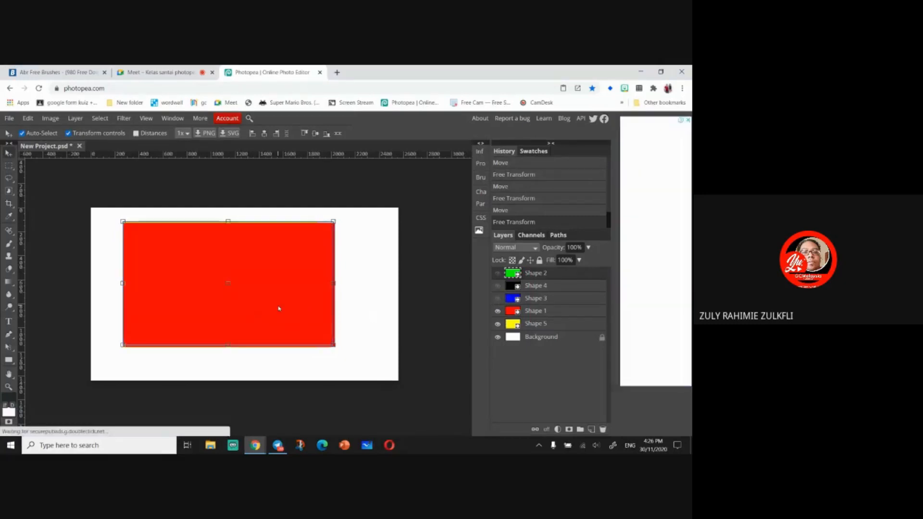
left_click(498, 311)
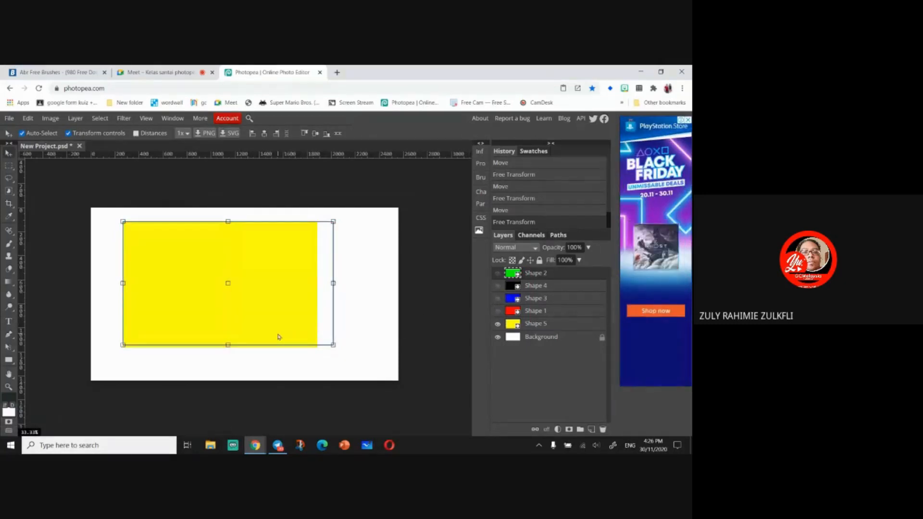
left_click(497, 324)
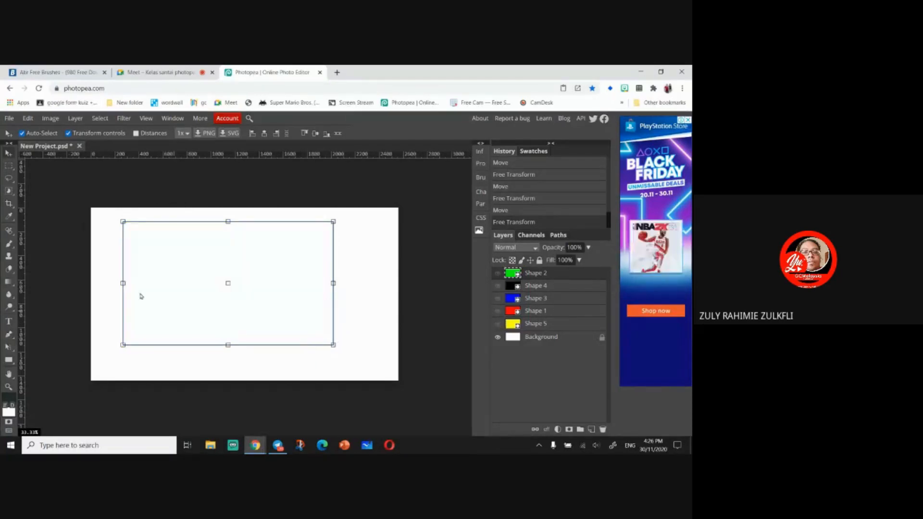
left_click(498, 338)
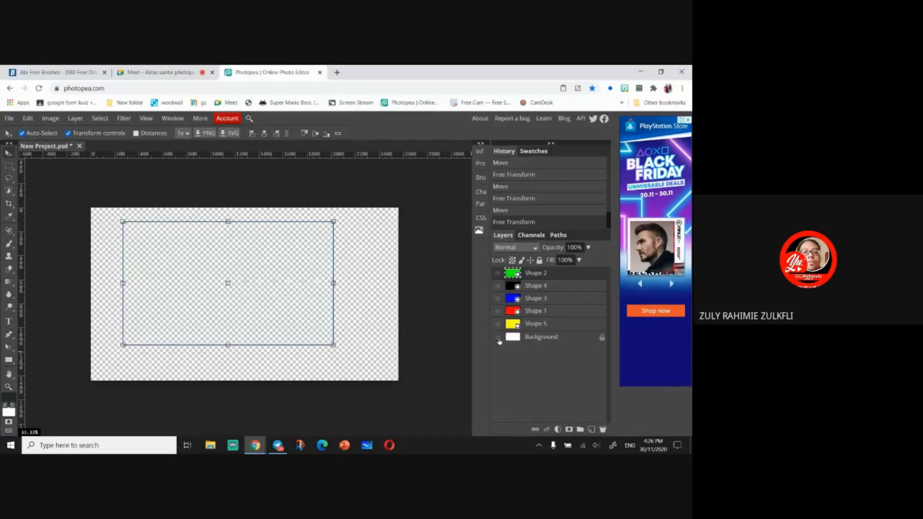
left_click(498, 337)
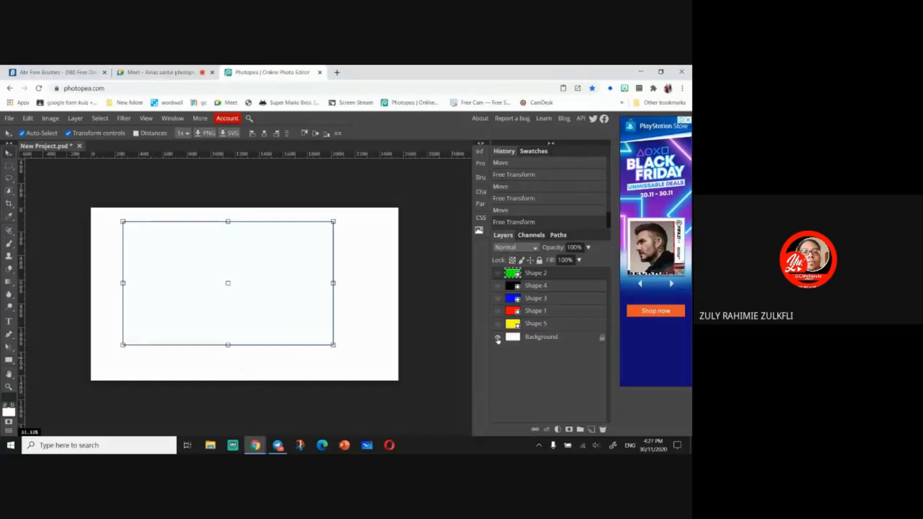
- Show the green and red layers and move the green layer beneath the red one
left_click(498, 274)
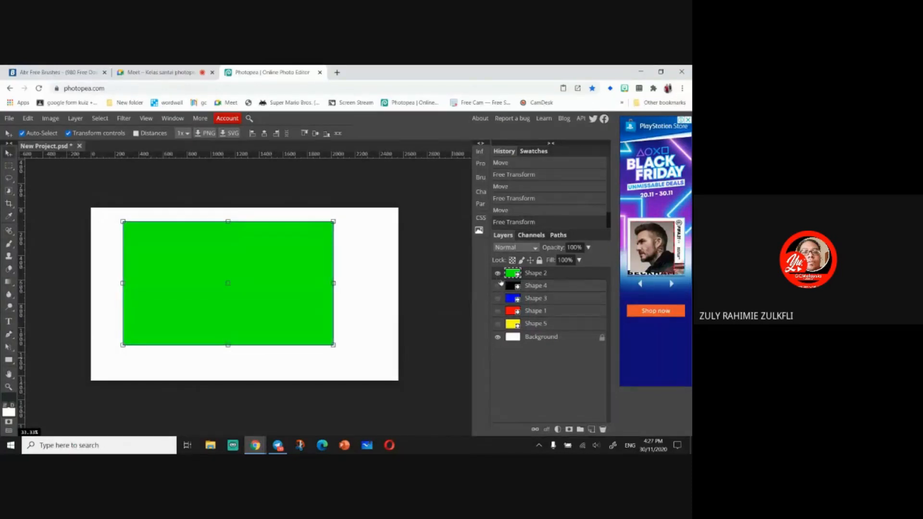
left_click(498, 311)
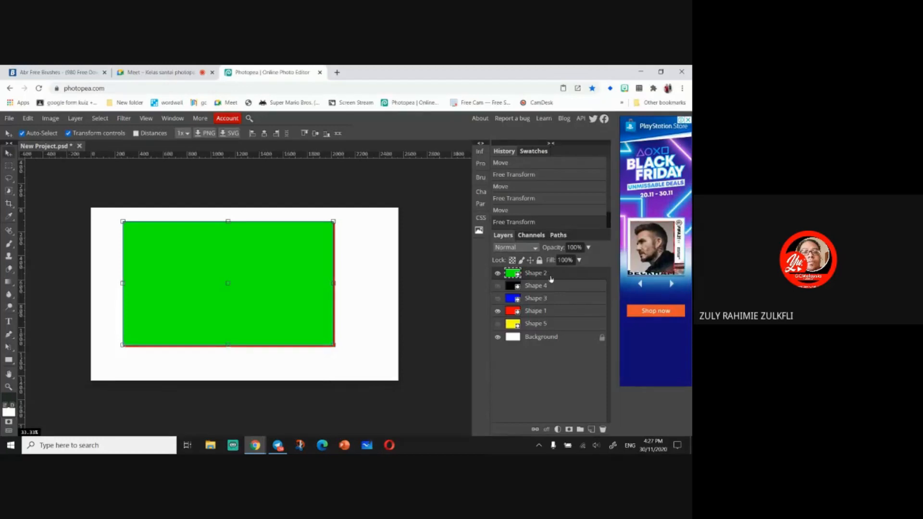
left_click_drag(551, 277, 551, 317)
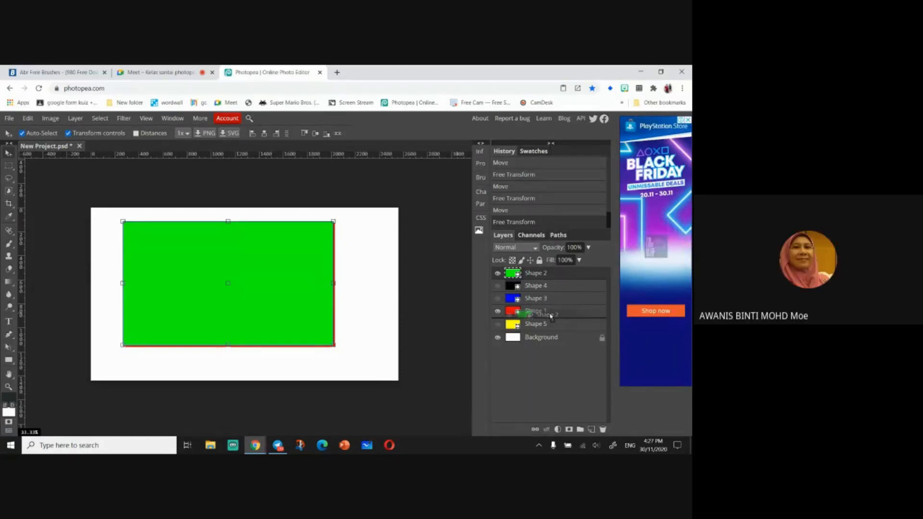
left_click_drag(552, 315, 551, 317)
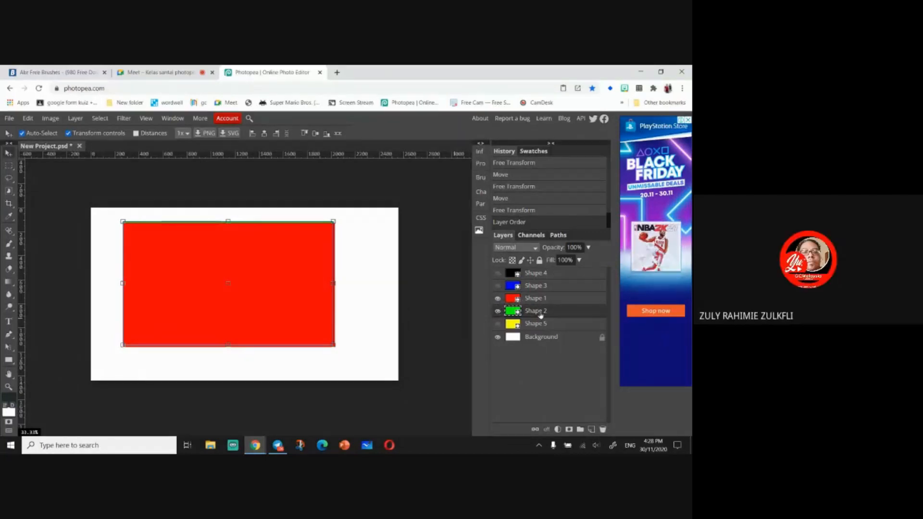
- Show the black layer and move the red layer to the top of the layer stack
left_click(497, 273)
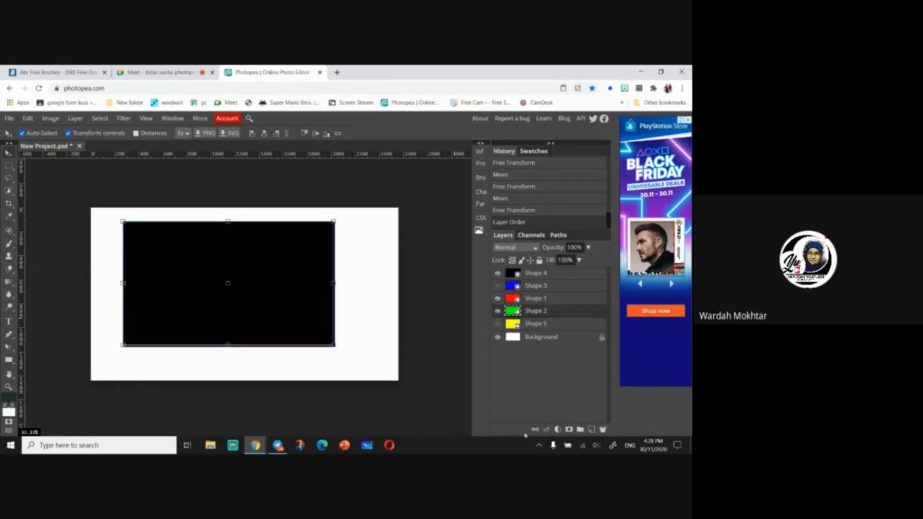
left_click(543, 299)
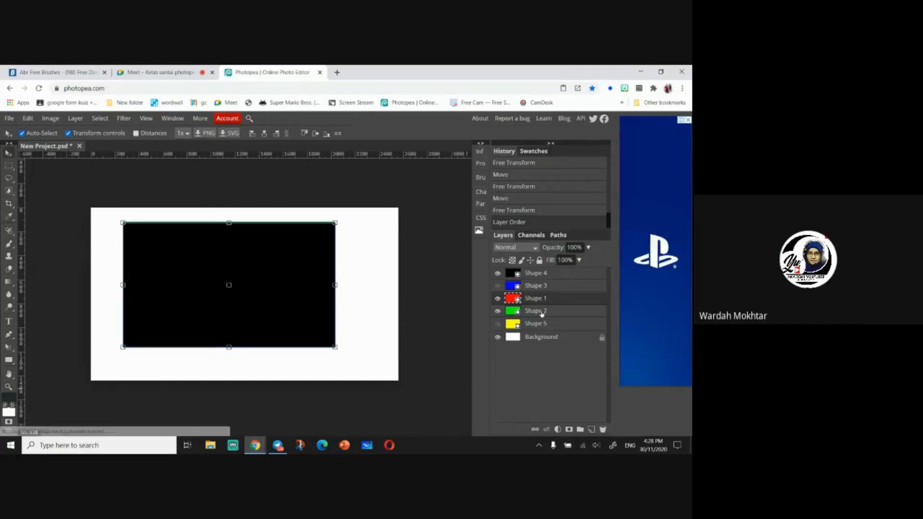
left_click_drag(541, 300, 538, 270)
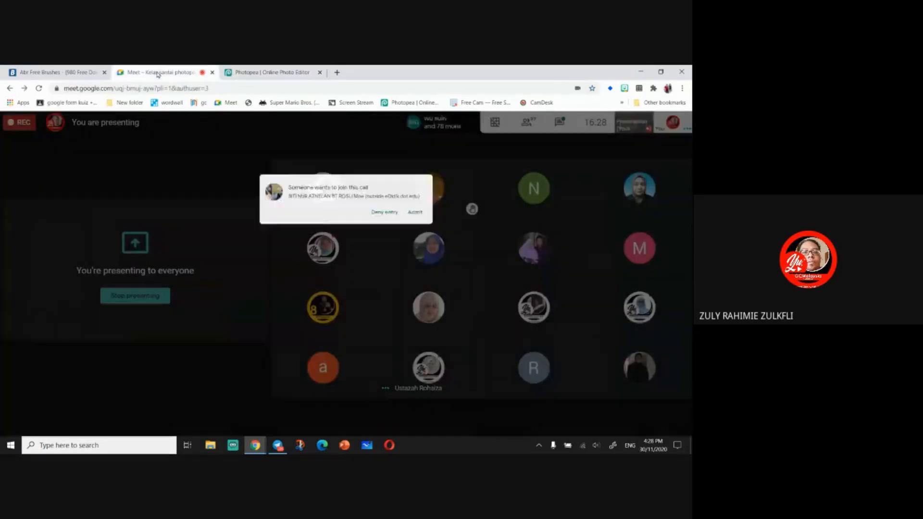
- Switch to the Google Meet tab, deny a pending join request, and return to Photopea
left_click(159, 72)
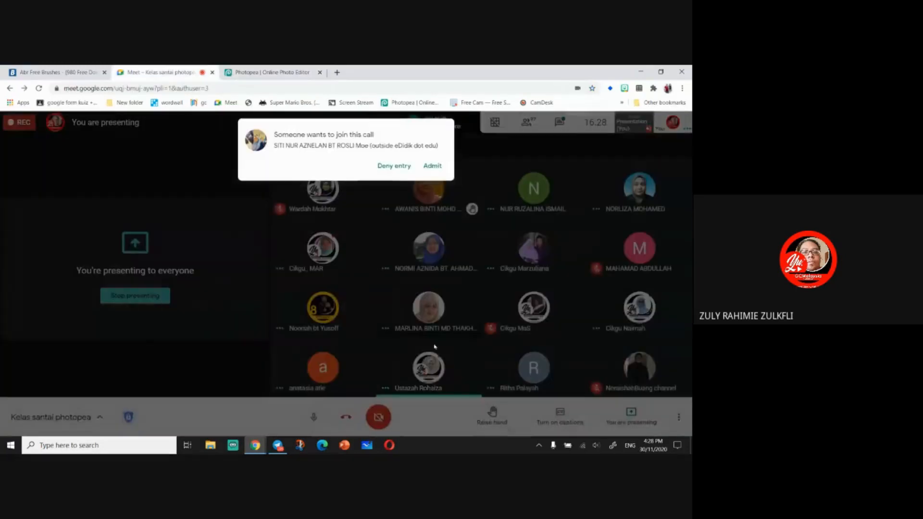
left_click(410, 168)
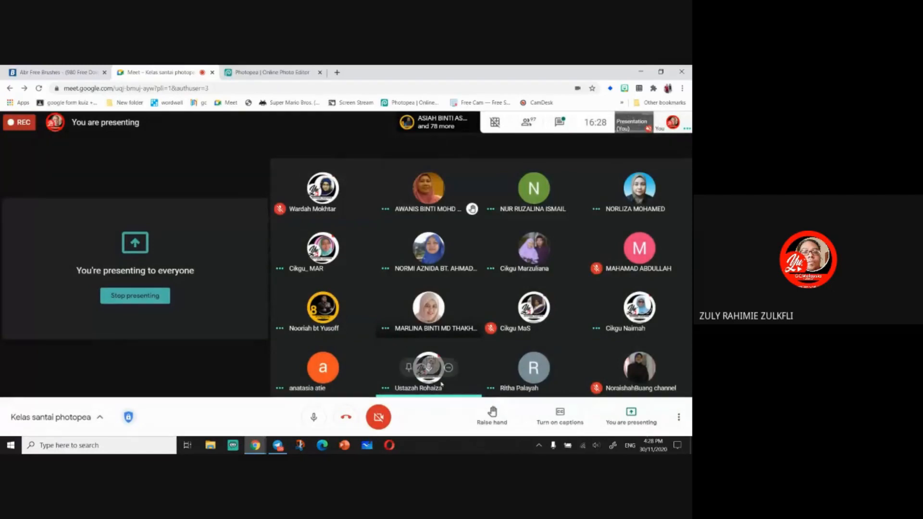
left_click(290, 72)
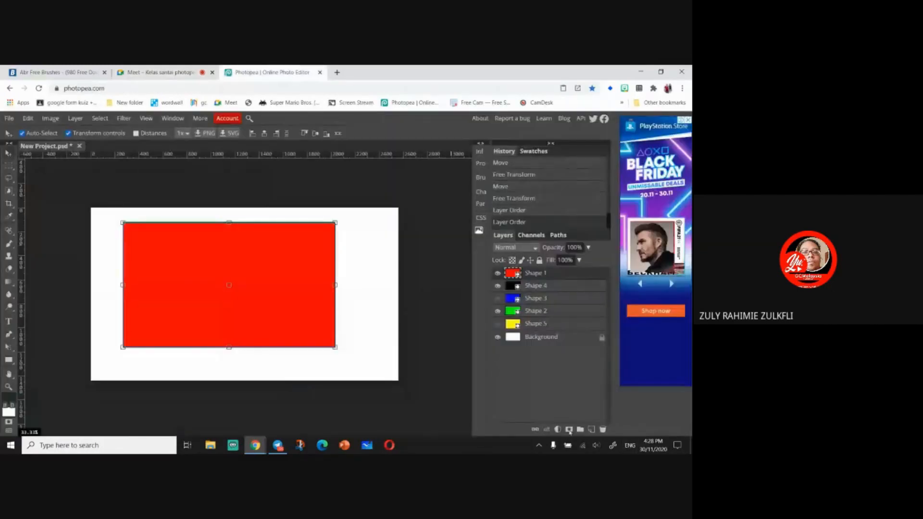
- Switch to the Google Meet tab again, mute a participant for everyone, and return to Photopea
left_click(159, 72)
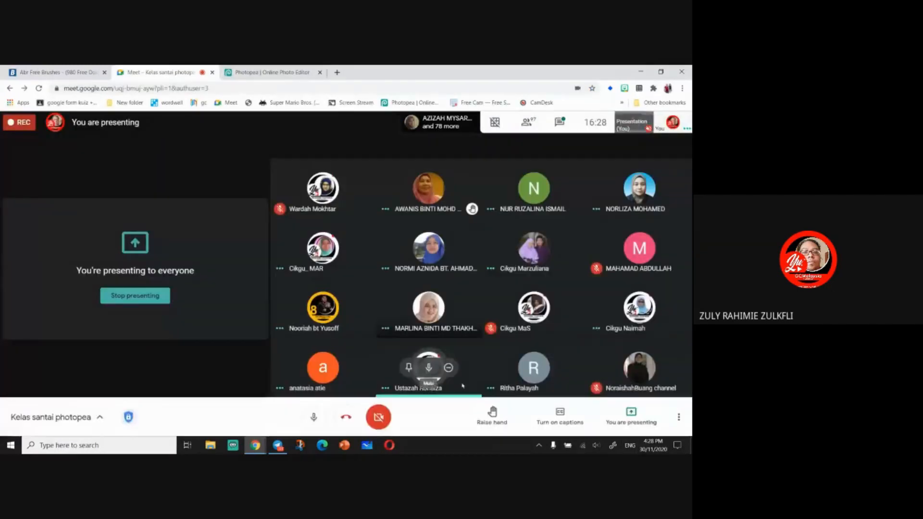
left_click(429, 374)
left_click(396, 290)
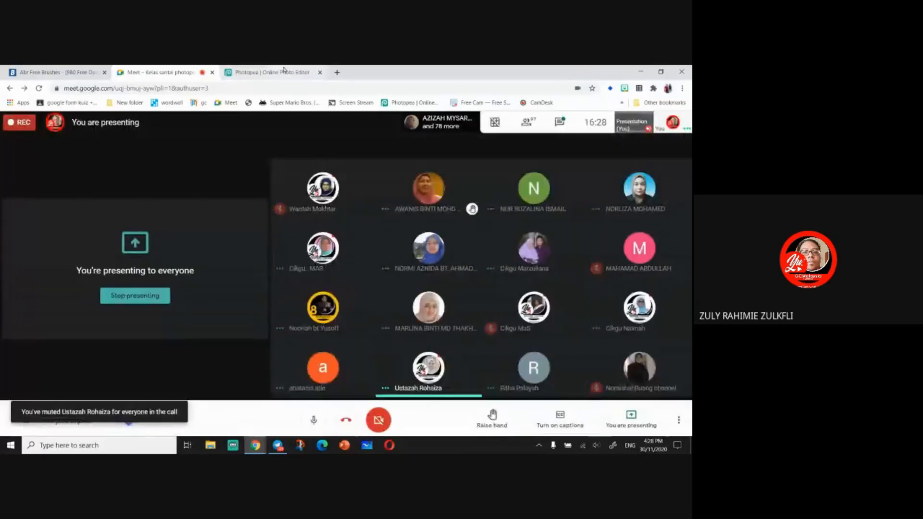
left_click(284, 72)
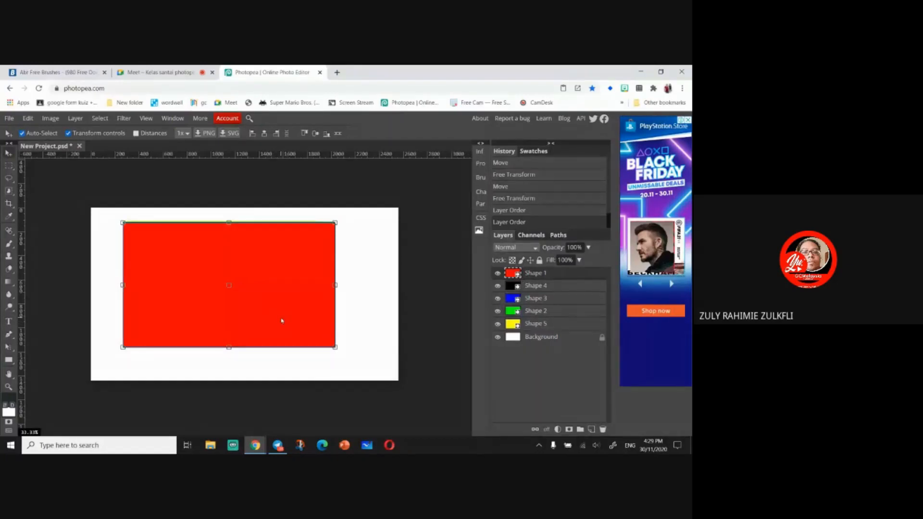
- Move the red rectangle to the canvas's top-right corner
left_click_drag(281, 321, 388, 303)
key("ctrl+t")
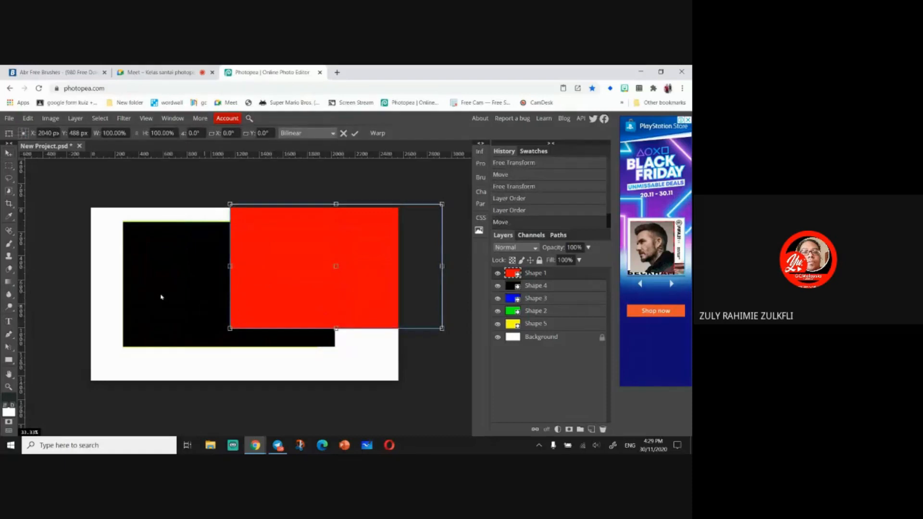
left_click_drag(161, 297, 251, 323)
key("ctrl+z")
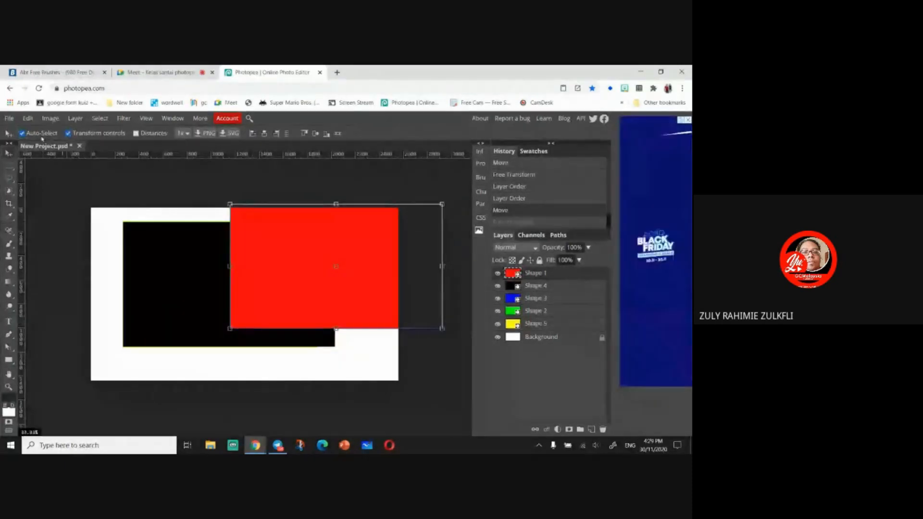
- Move the black rectangle to the canvas's top-left corner
left_click(140, 249)
left_click_drag(140, 249, 82, 215)
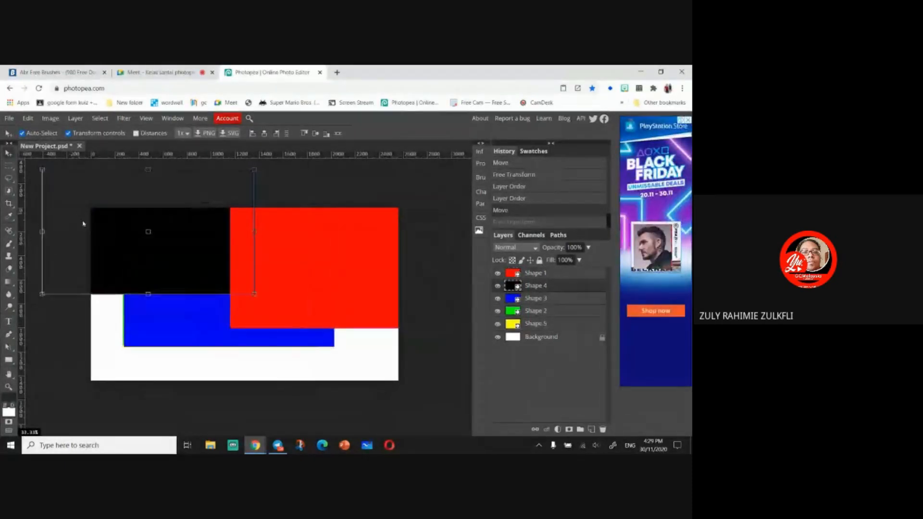
- Move the blue rectangle to the canvas's bottom-left corner and nudge it slightly right
left_click_drag(195, 333, 106, 405)
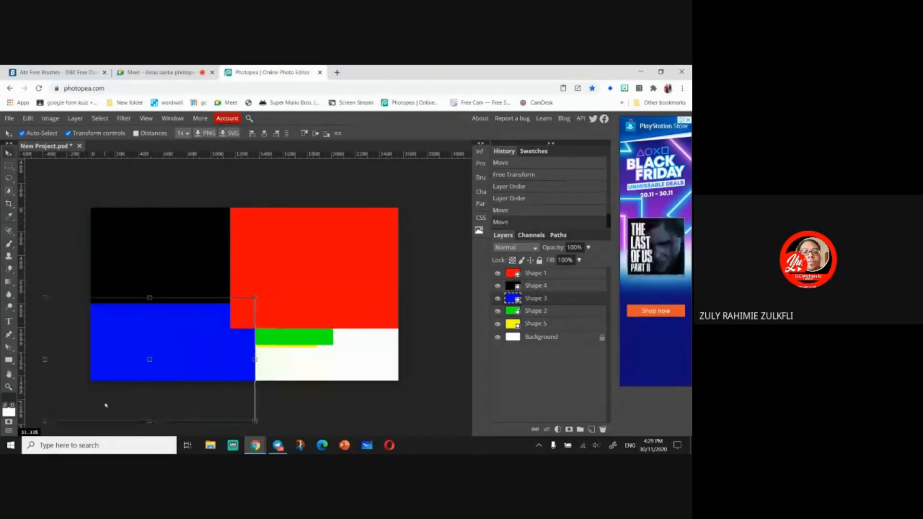
key("ctrl+t")
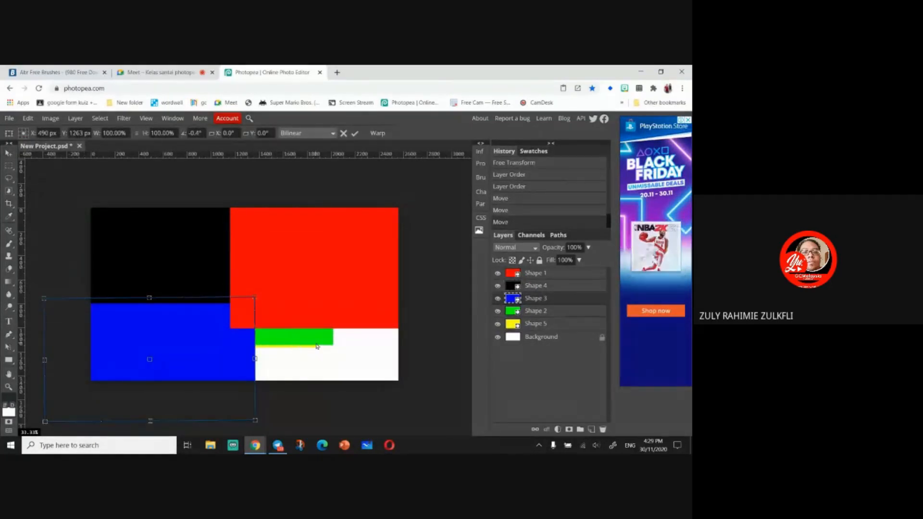
key("Right")
key("Right")
key("Right")
key("Right")
key("Right")
key("Right")
key("Right")
key("Right")
key("Right")
- Select the green rectangle and move it to the canvas's bottom-right corner
left_click(532, 312)
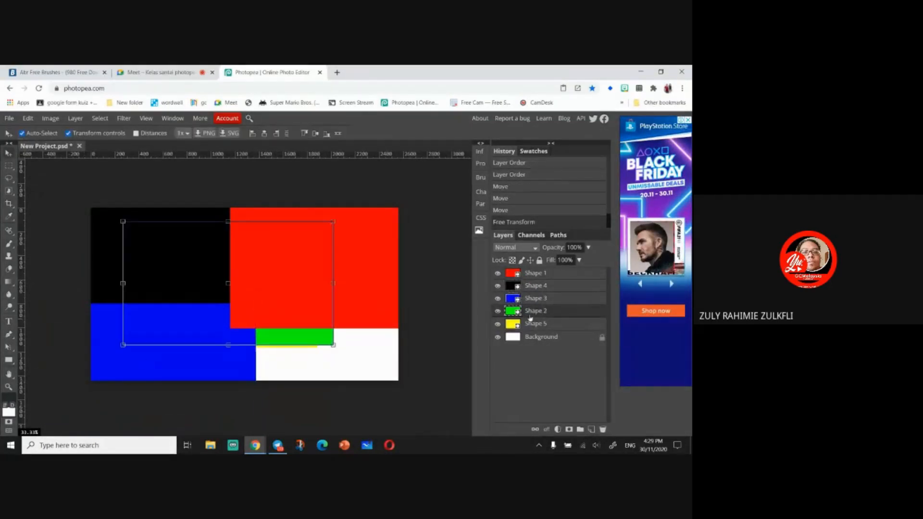
left_click_drag(303, 335, 399, 405)
- Bring the yellow layer to the top, scale it to about 72%, and position it in the canvas centre
left_click(551, 324)
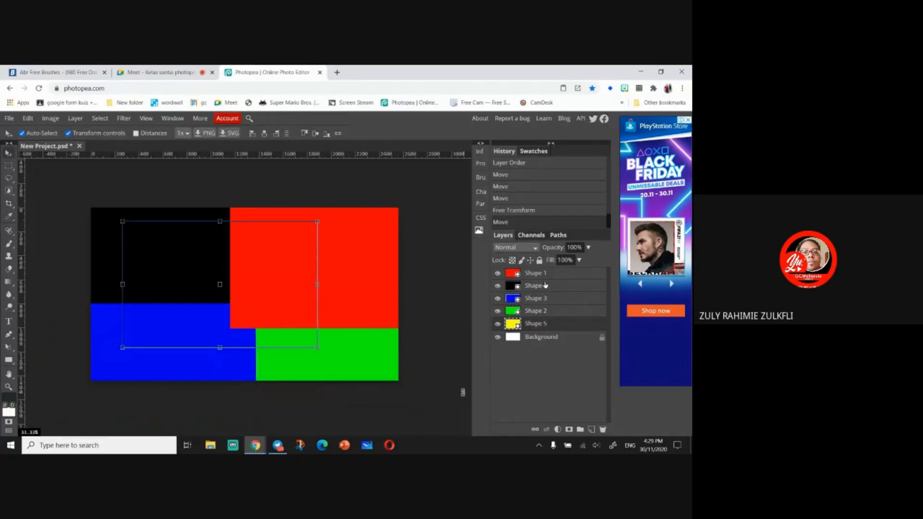
left_click_drag(546, 327, 533, 272)
left_click_drag(125, 224, 176, 256)
left_click_drag(277, 321, 248, 306)
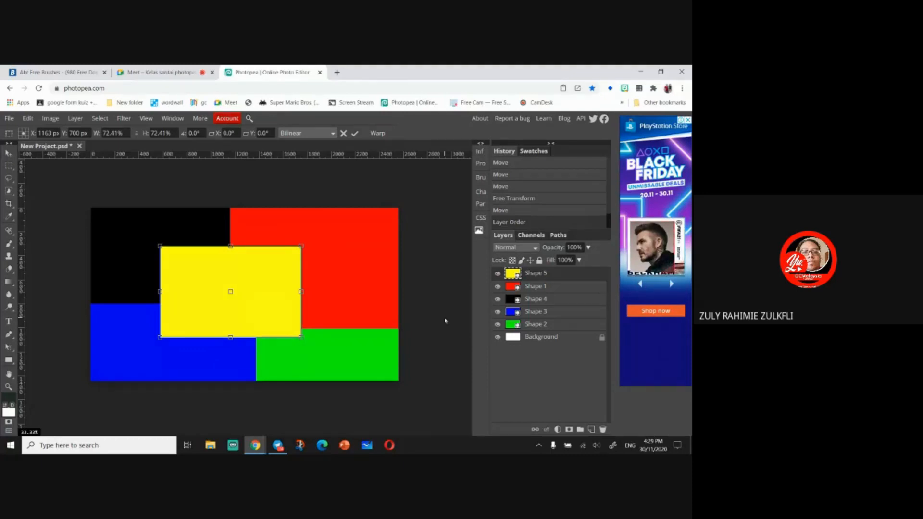
key("Return")
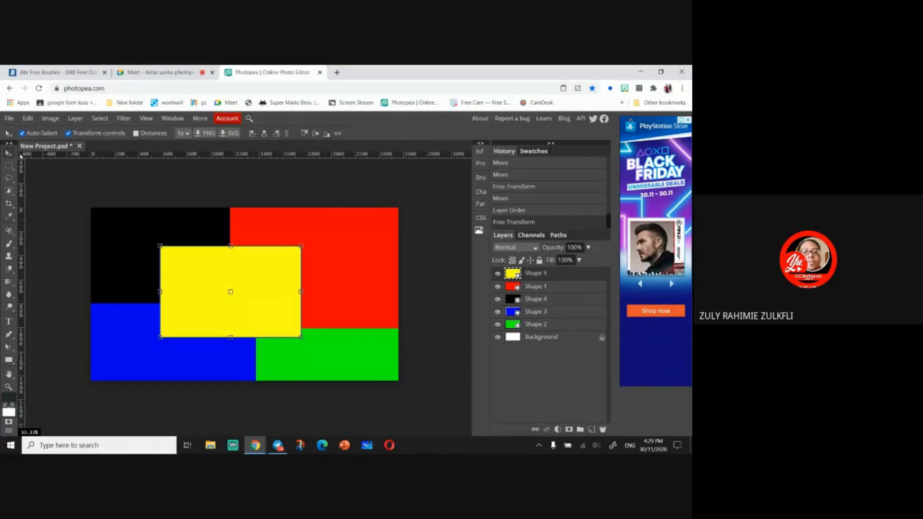
- Nudge the yellow rectangle slightly right
mouse_move(255, 300)
left_mouse_down()
mouse_move(208, 302)
mouse_move(261, 298)
left_mouse_up()
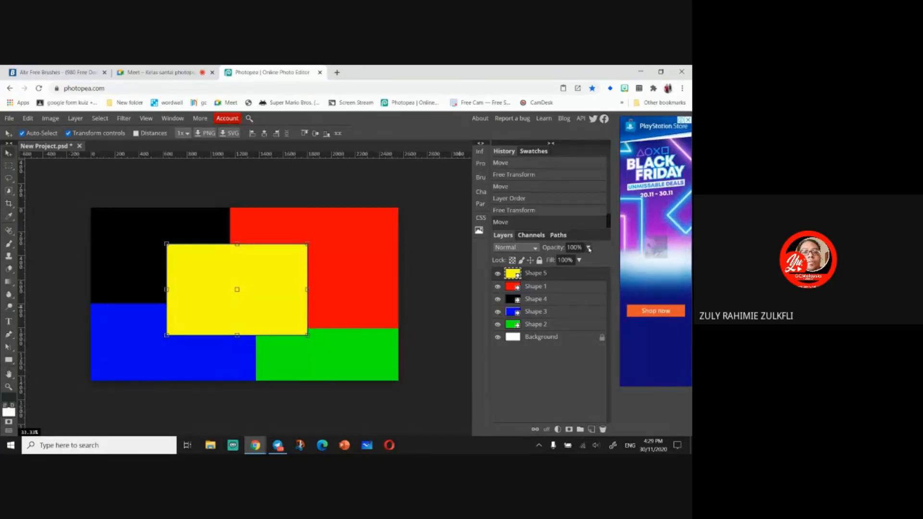
left_click(588, 247)
- Select the red rectangle's layer and lower its opacity to 58%
left_click(567, 286)
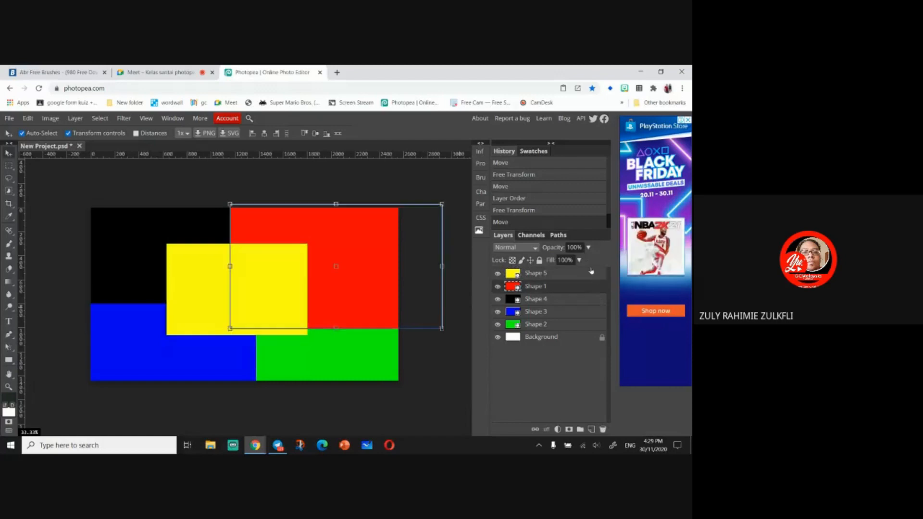
left_click(579, 260)
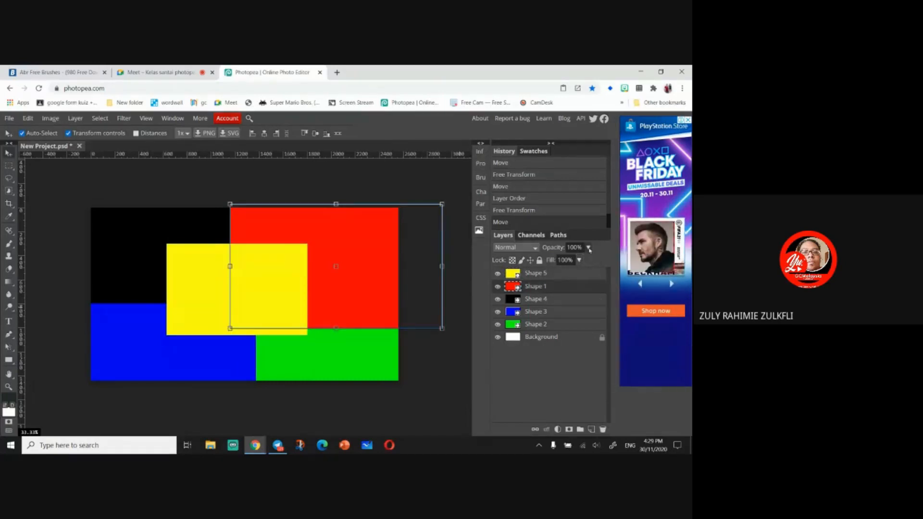
left_click(588, 248)
left_click_drag(591, 262, 572, 268)
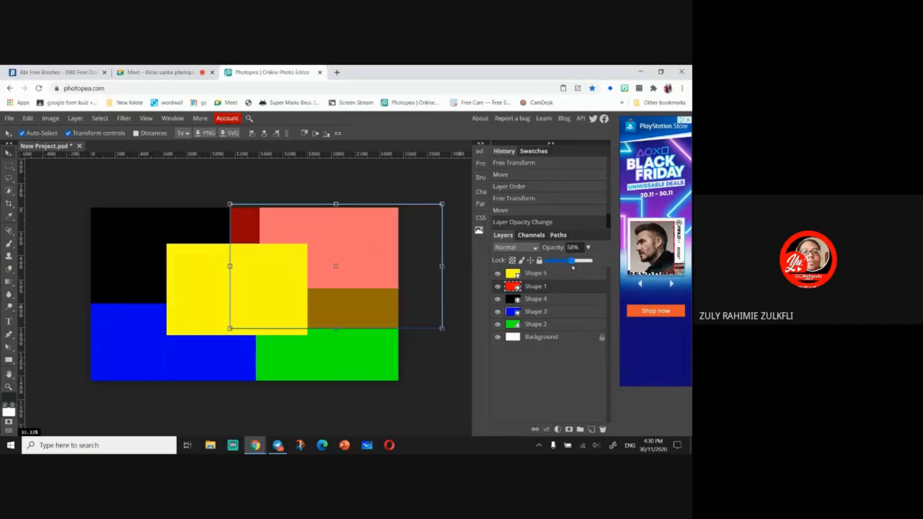
- Select the yellow layer and lower its opacity to 55%
left_click(577, 275)
left_click(588, 247)
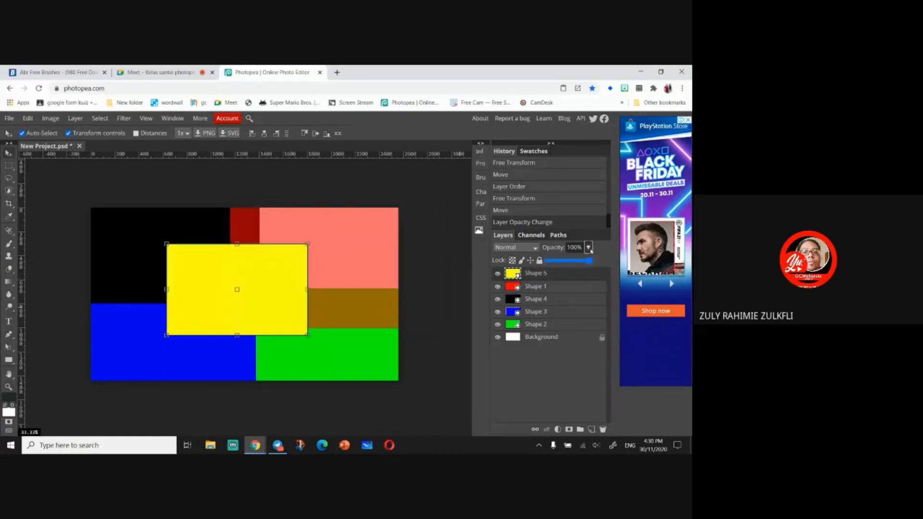
left_click_drag(590, 261, 571, 263)
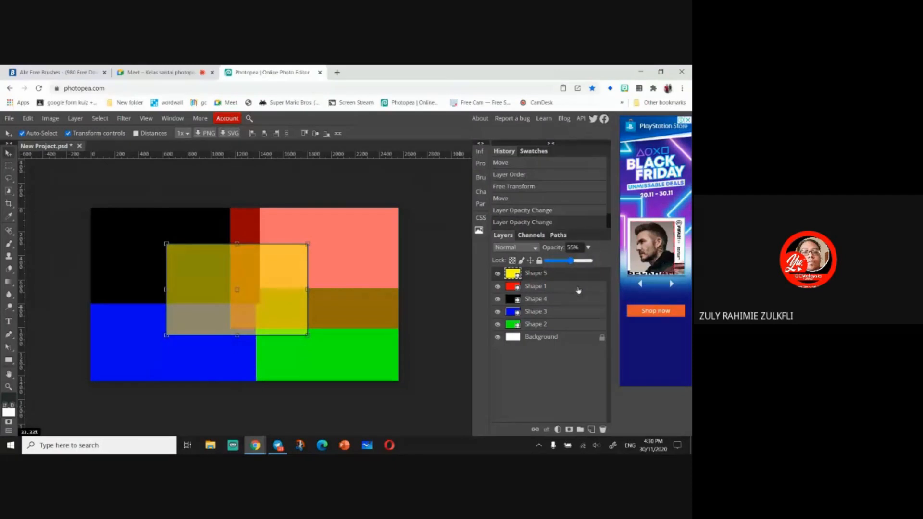
- Select the black rectangle's layer and lower its opacity to 46%
left_click(578, 290)
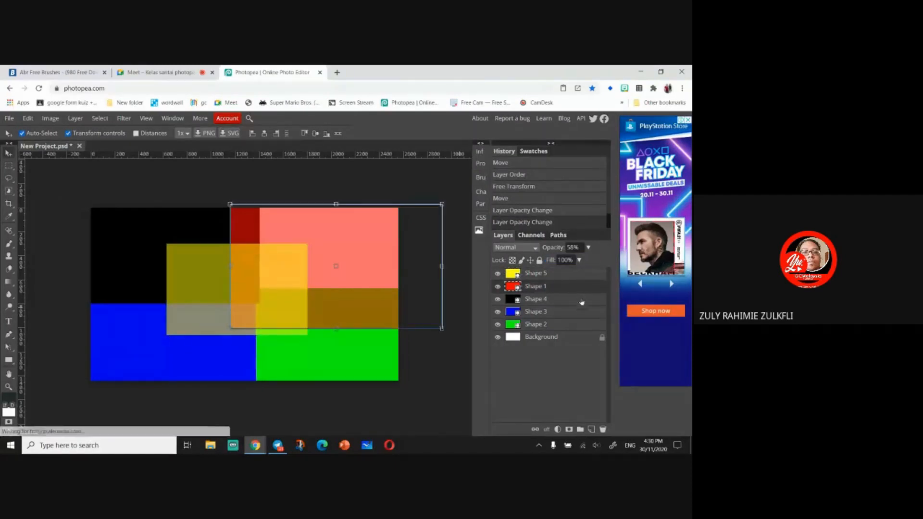
left_click(580, 299)
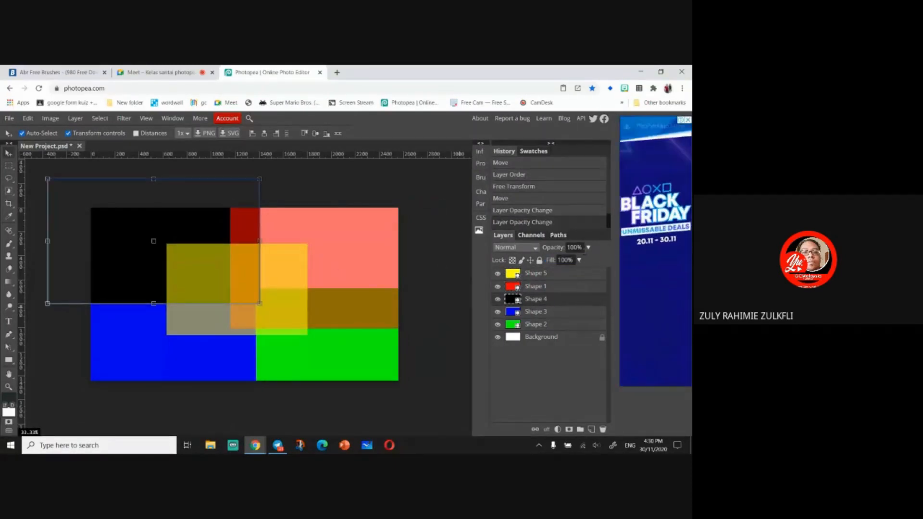
left_click(588, 248)
left_click_drag(590, 261, 568, 261)
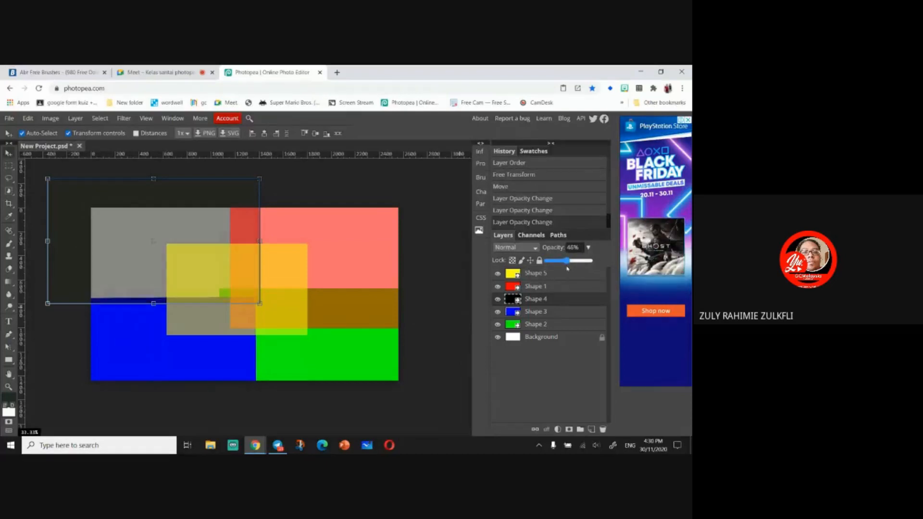
- Select the blue rectangle's layer and lower its opacity to 46%
left_click(571, 312)
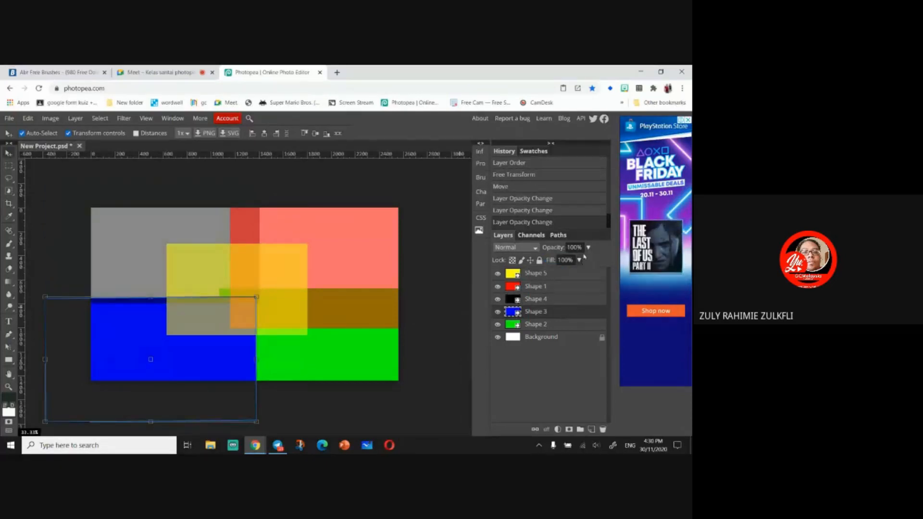
left_click(588, 247)
left_click_drag(590, 260, 567, 261)
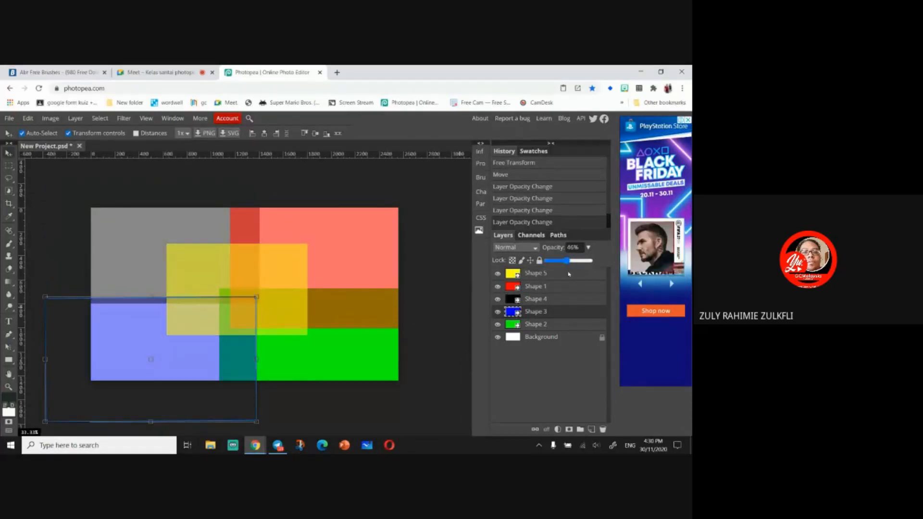
- Select the green rectangle's layer and lower its opacity to 39%
left_click(571, 329)
left_click(588, 248)
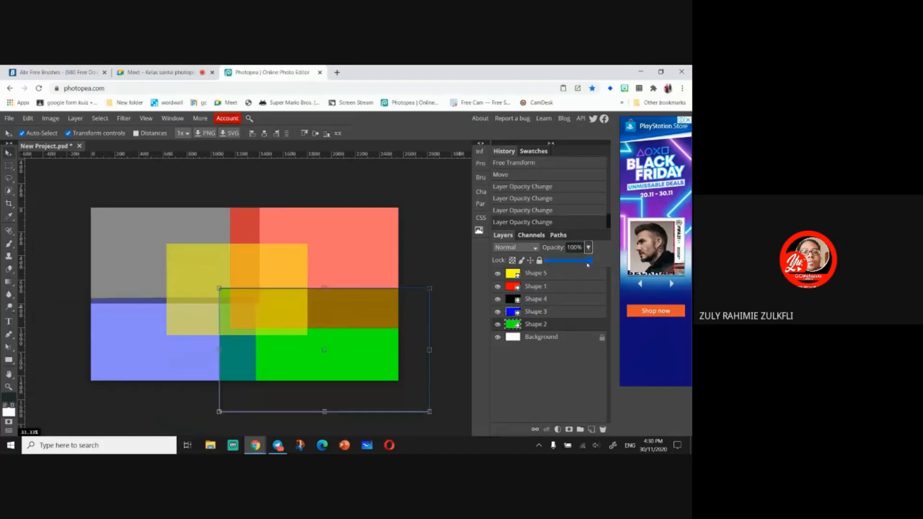
left_click_drag(590, 260, 564, 269)
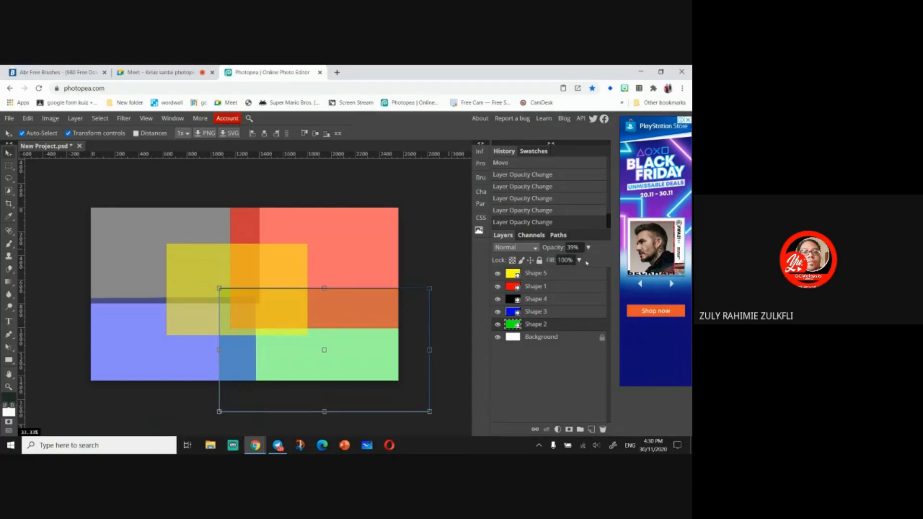
- Select the yellow layer and adjust its fill opacity
left_click(567, 274)
left_click(579, 261)
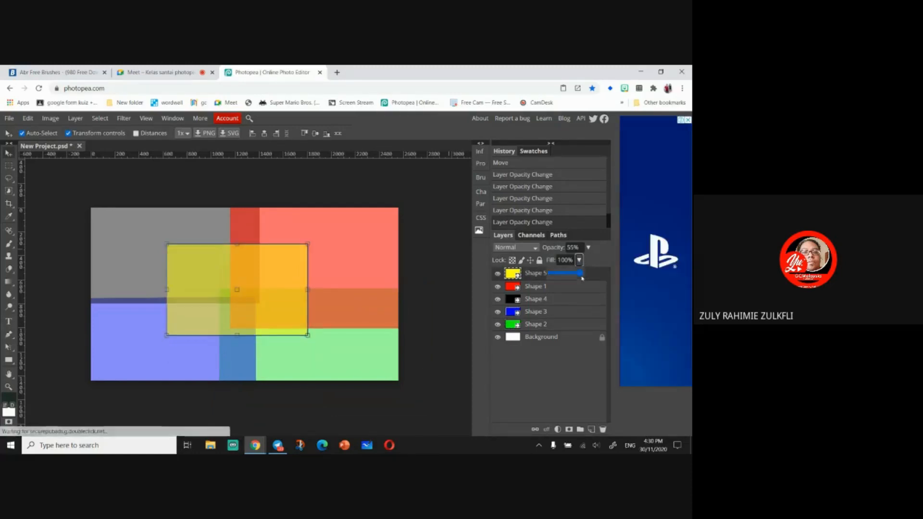
mouse_move(582, 278)
left_mouse_down()
mouse_move(548, 285)
mouse_move(582, 286)
left_mouse_up()
left_click(588, 247)
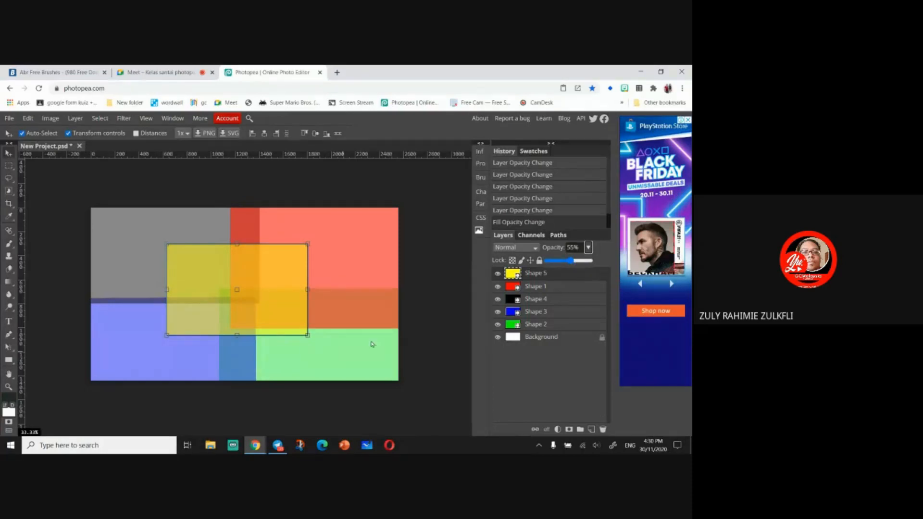
left_click(439, 323)
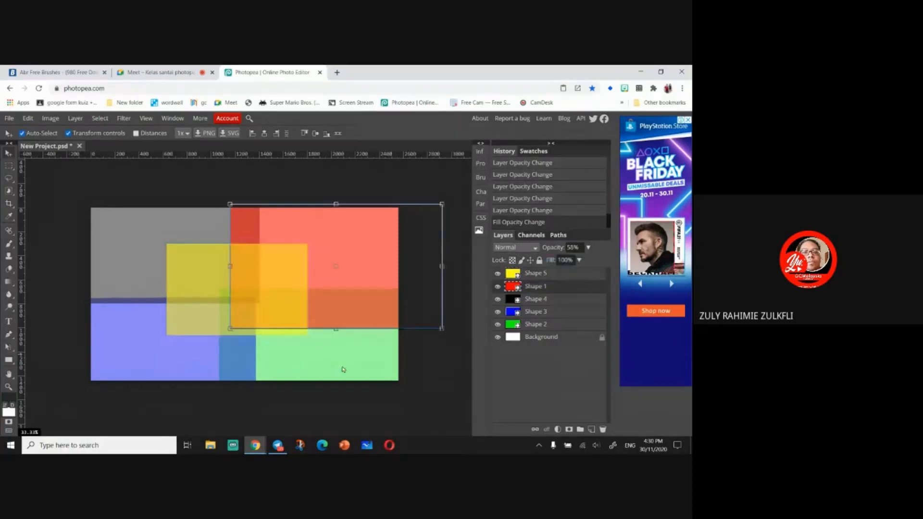
left_click(132, 255)
left_click(322, 246)
key("ctrl+t")
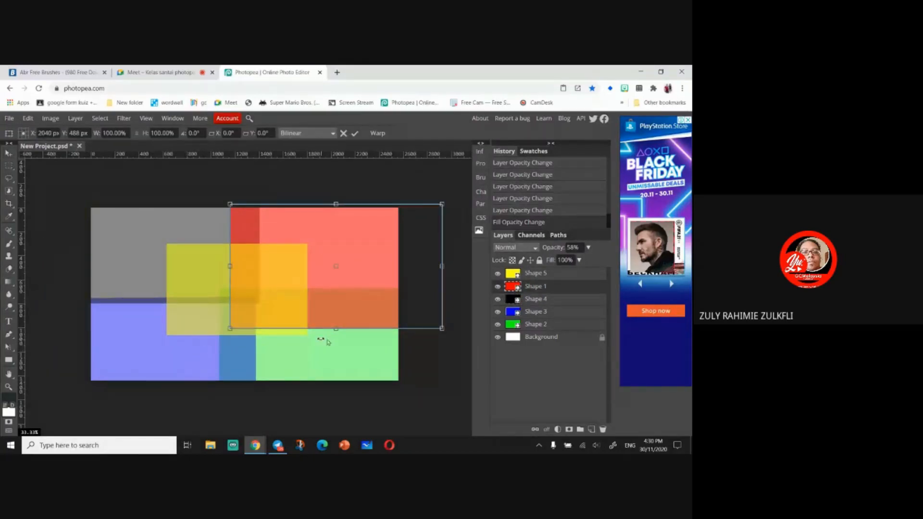
left_click(567, 327)
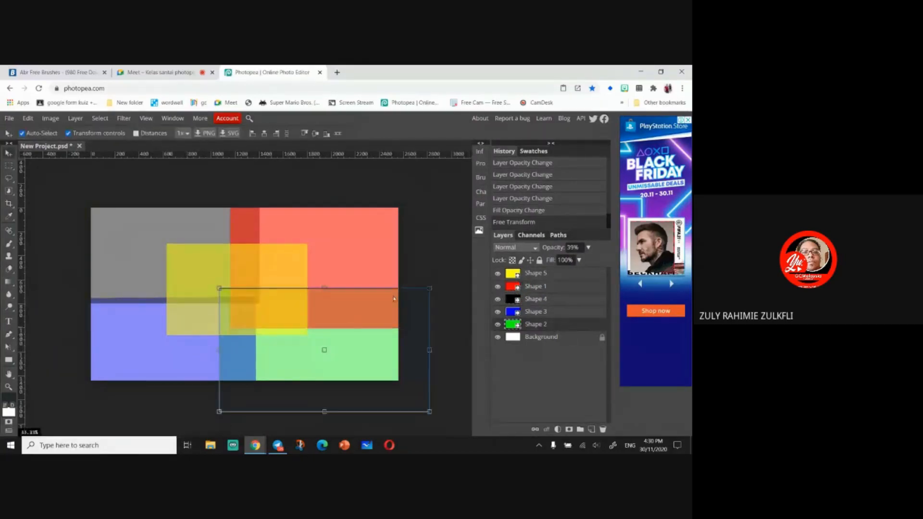
- Select the yellow layer and set its opacity to 54%
left_click(544, 301)
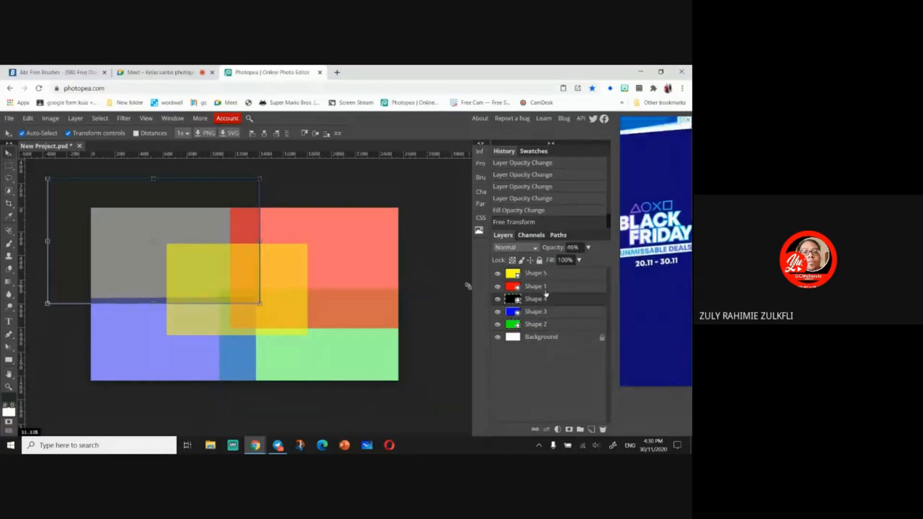
left_click(546, 287)
left_click(547, 273)
left_click(588, 247)
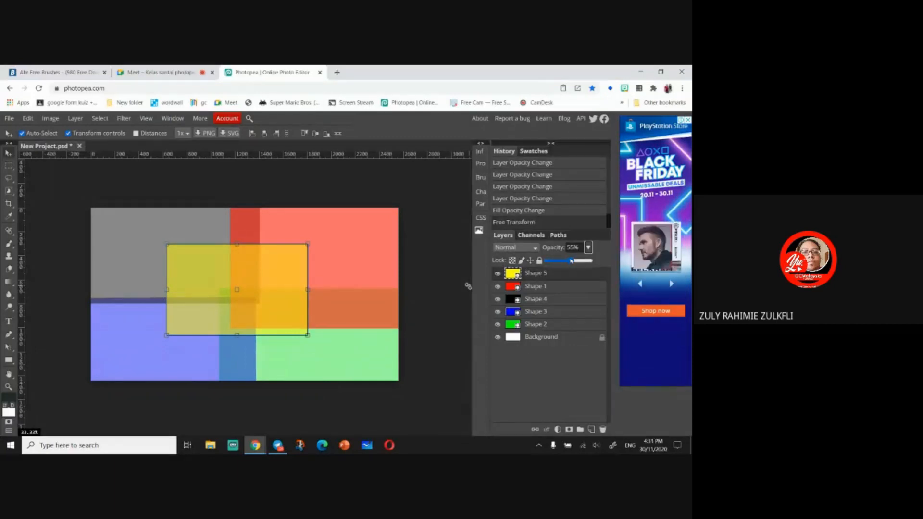
left_click_drag(574, 261, 572, 262)
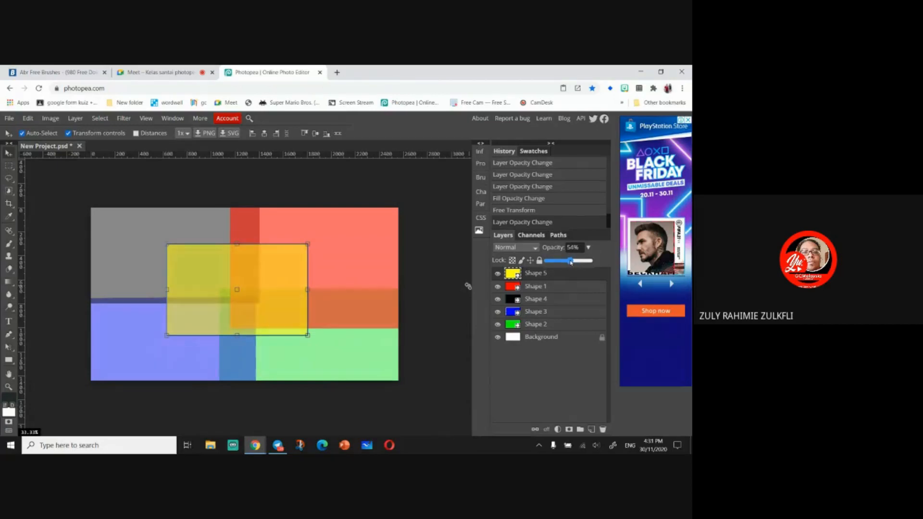
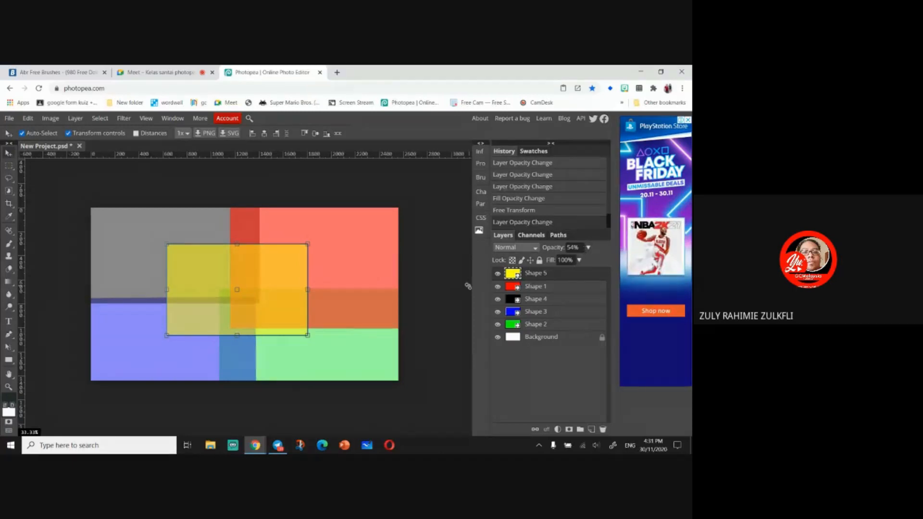
- Set the yellow layer's opacity back to 100% and nudge the yellow rectangle slightly to the right
left_click(588, 248)
left_click_drag(570, 260, 591, 261)
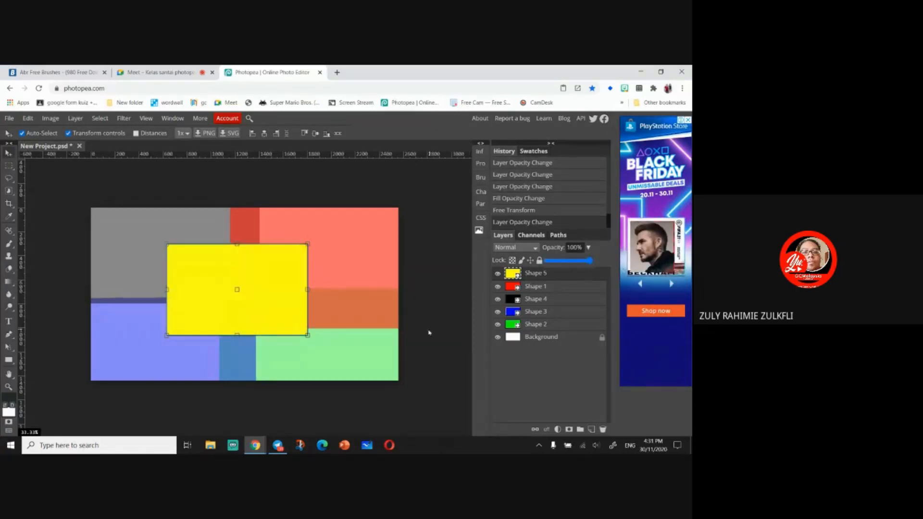
left_click(593, 250)
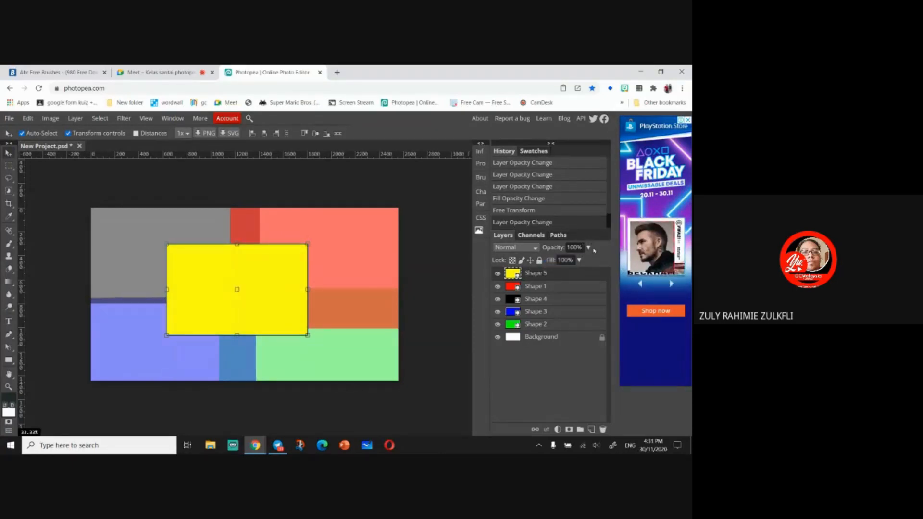
mouse_move(216, 278)
left_mouse_down()
mouse_move(229, 280)
mouse_move(220, 280)
left_mouse_up()
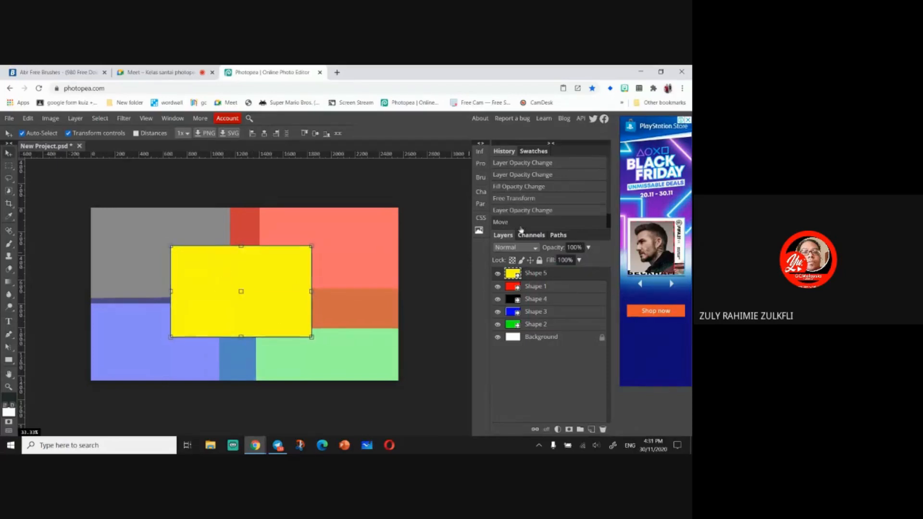
left_click(579, 260)
left_click_drag(582, 273, 602, 268)
left_click(588, 248)
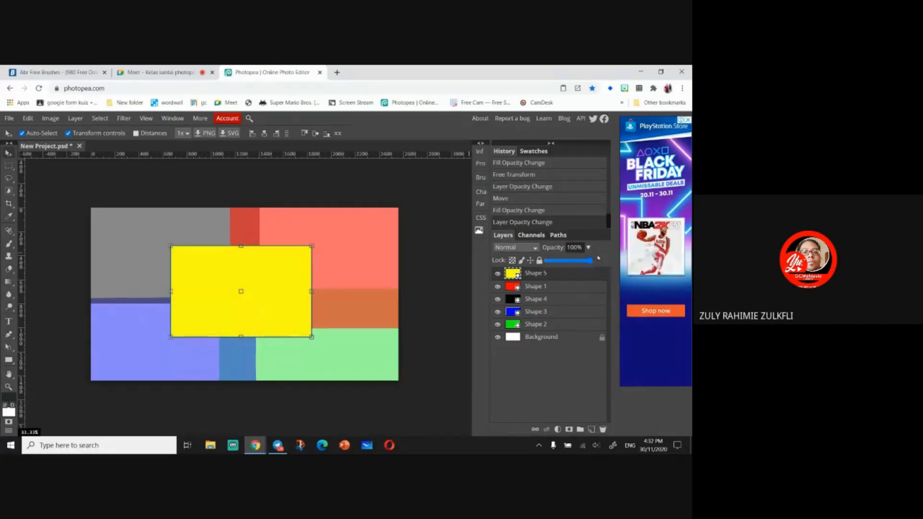
left_click(589, 248)
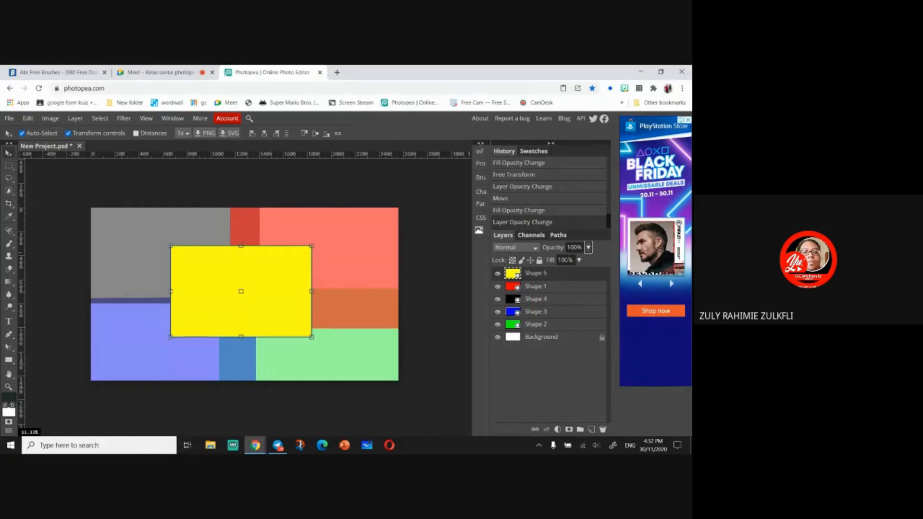
left_click(588, 247)
left_click(589, 248)
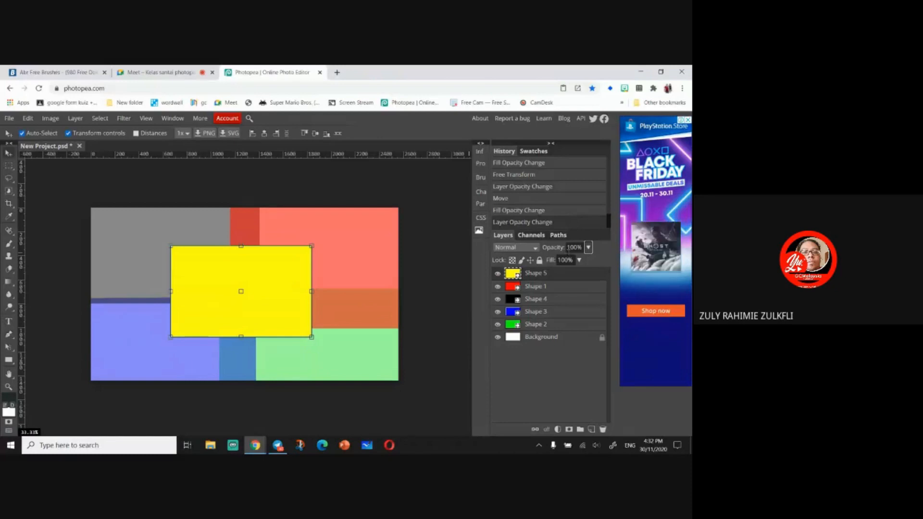
left_click(588, 248)
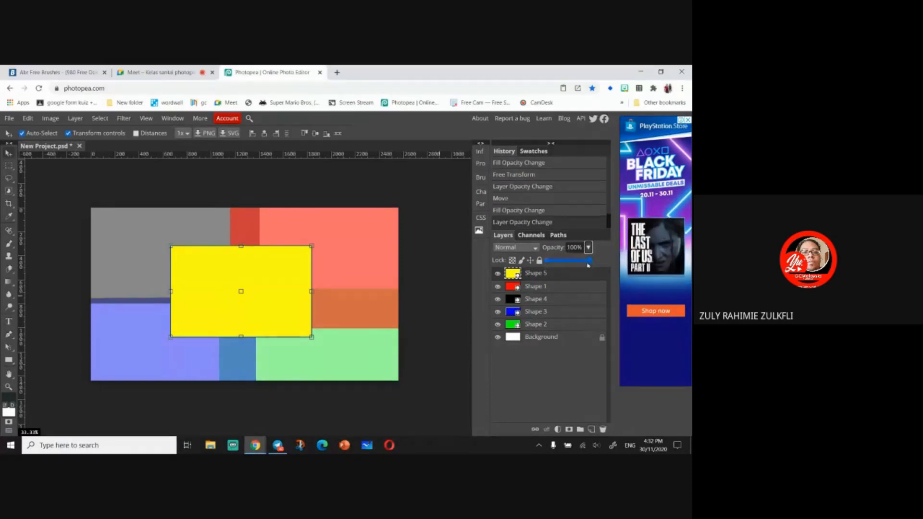
mouse_move(589, 261)
left_mouse_down()
mouse_move(563, 263)
mouse_move(607, 265)
mouse_move(560, 278)
mouse_move(584, 275)
mouse_move(559, 275)
mouse_move(569, 284)
mouse_move(571, 268)
mouse_move(589, 259)
mouse_move(581, 273)
left_mouse_up()
left_click(588, 250)
left_click(588, 247)
left_click(579, 260)
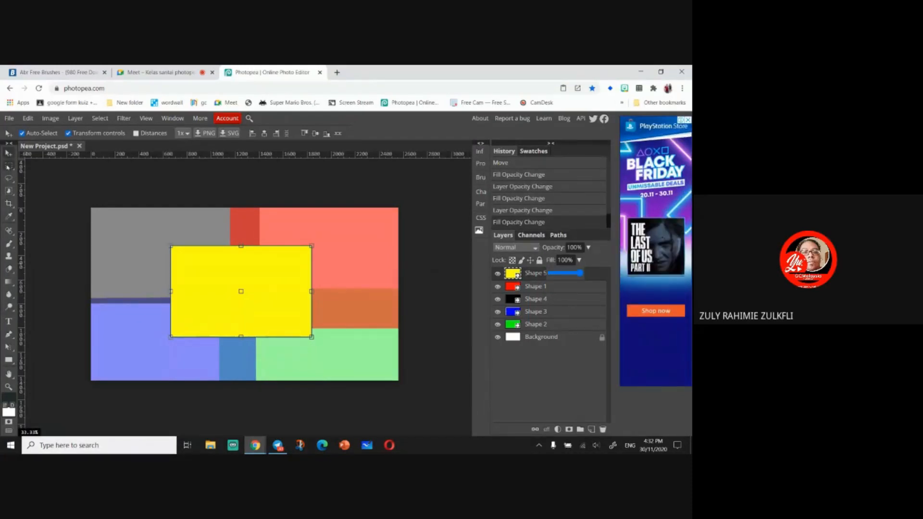
right_click(8, 166)
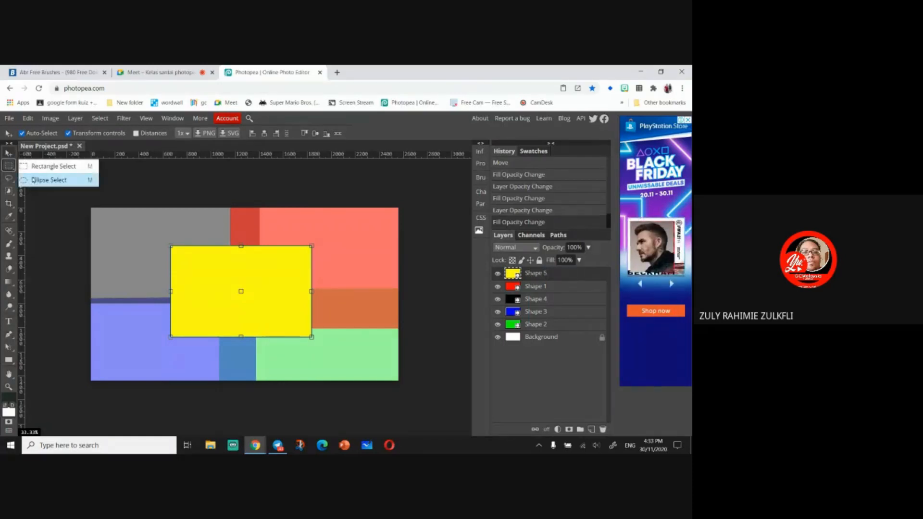
left_click(10, 166)
left_click(50, 206)
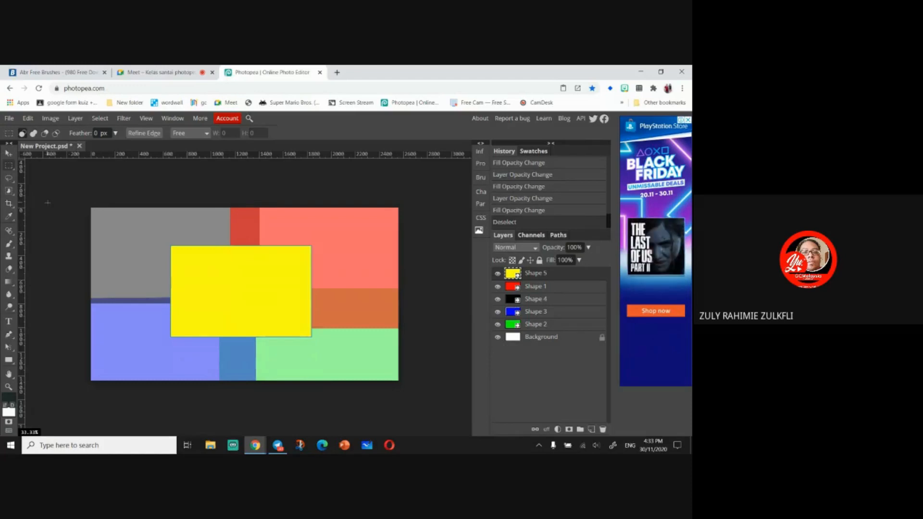
left_click(28, 118)
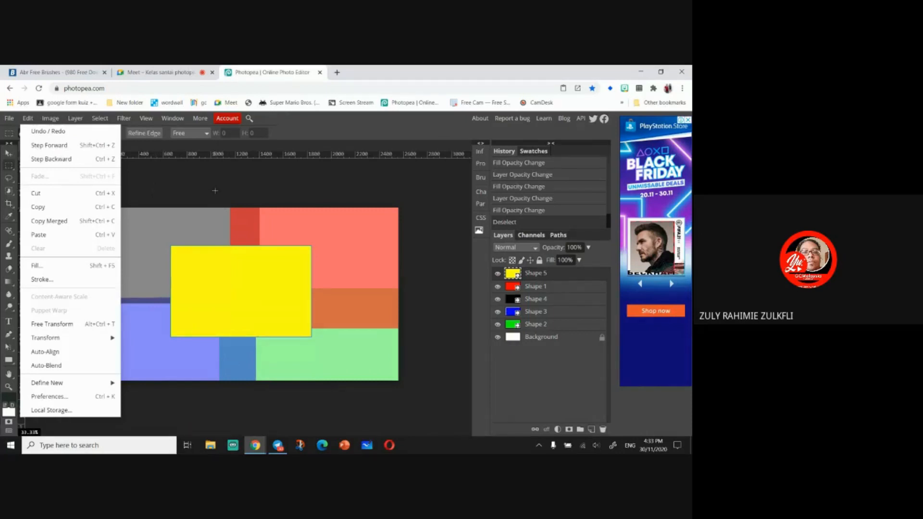
left_click(158, 194)
left_click(159, 195)
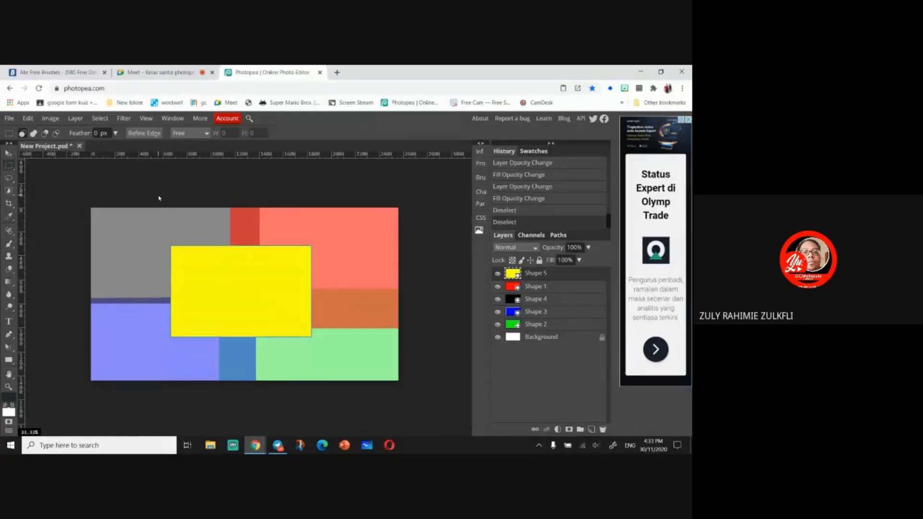
- Undo the last four actions and redo two of them
key("ctrl+z")
key("ctrl+z")
key("ctrl+z")
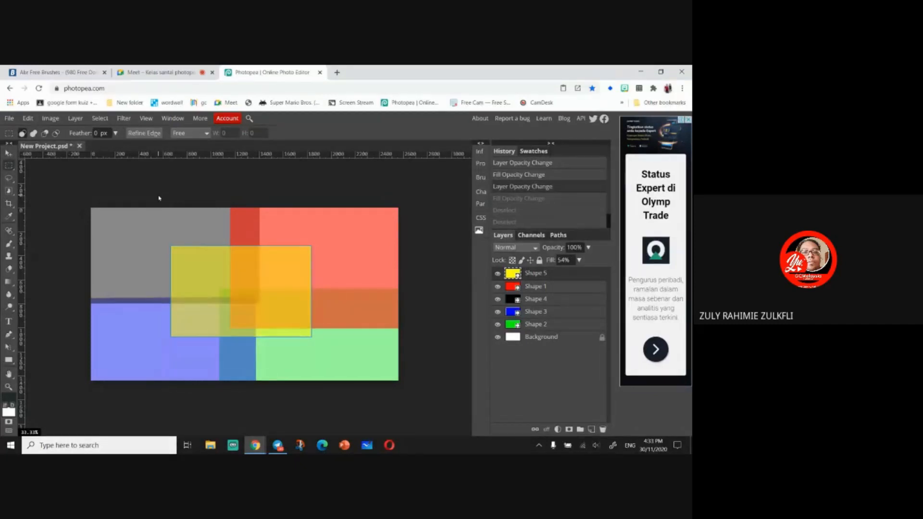
key("ctrl+z")
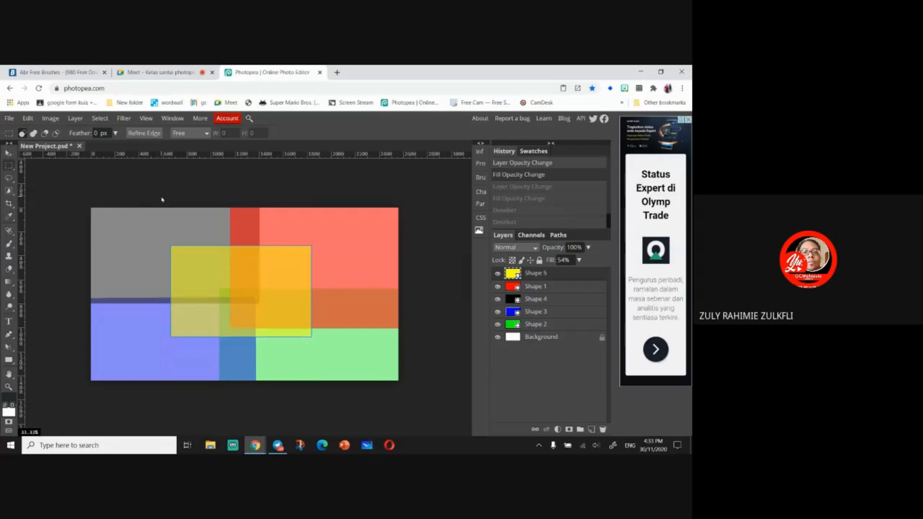
key("ctrl+shift+z")
key("ctrl+shift+z")
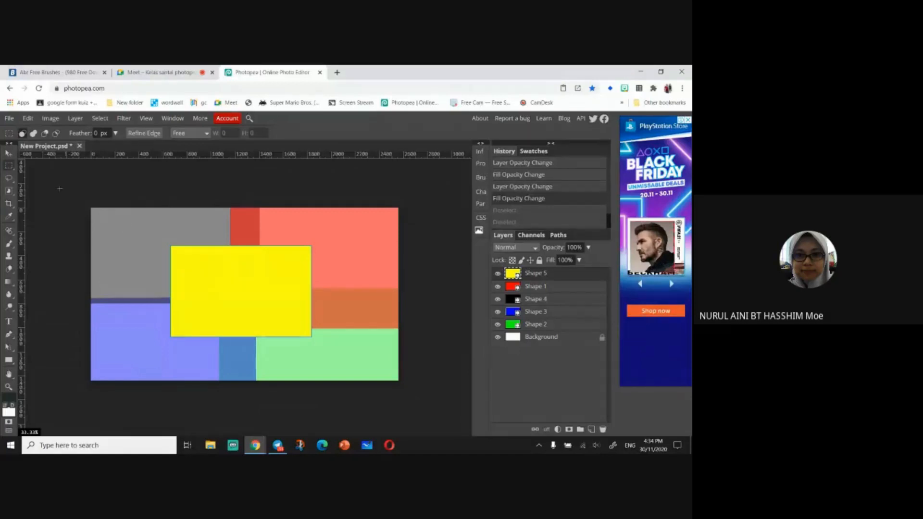
left_click(10, 153)
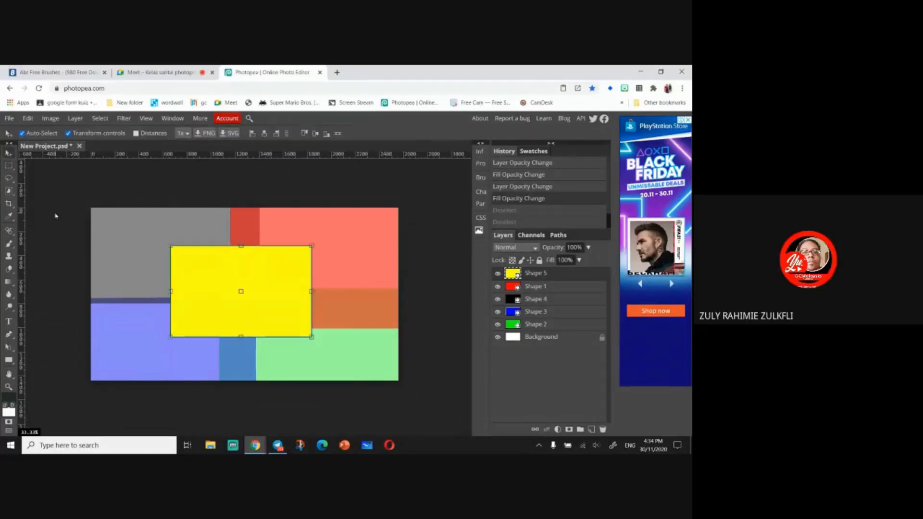
left_click(583, 287)
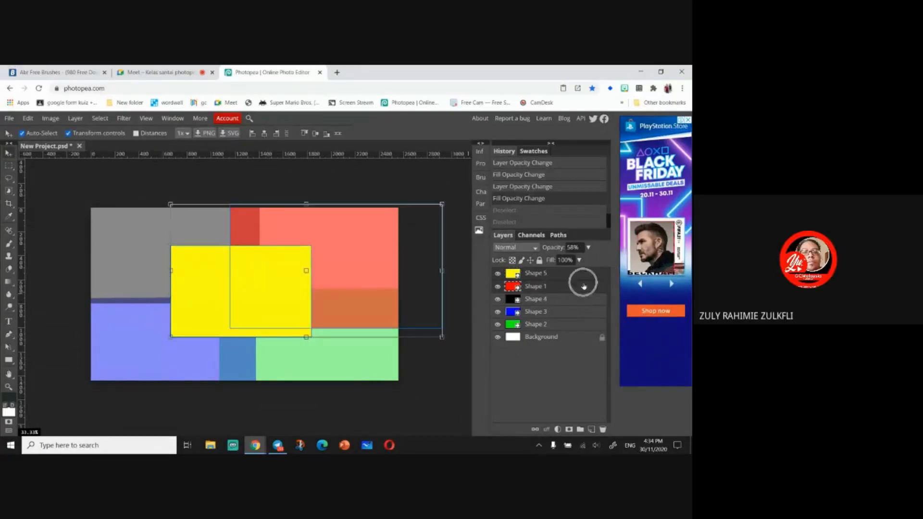
left_click(9, 165)
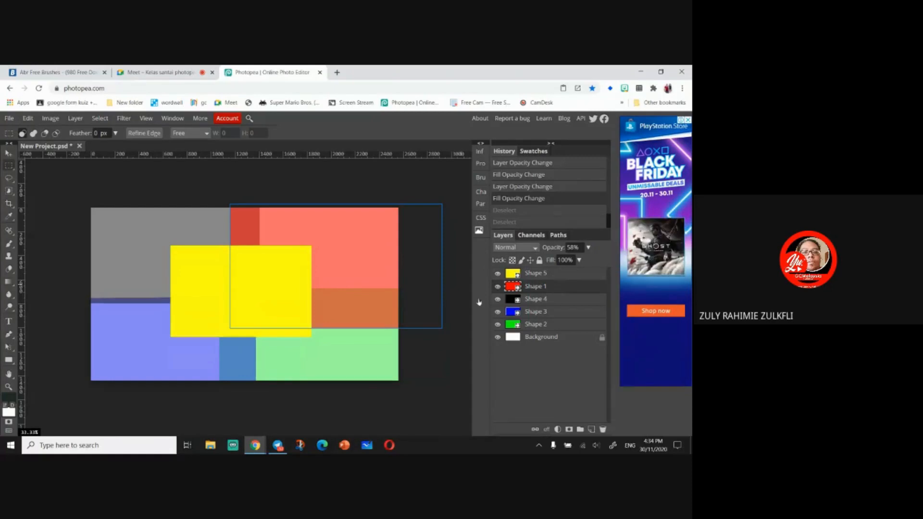
left_click(9, 153)
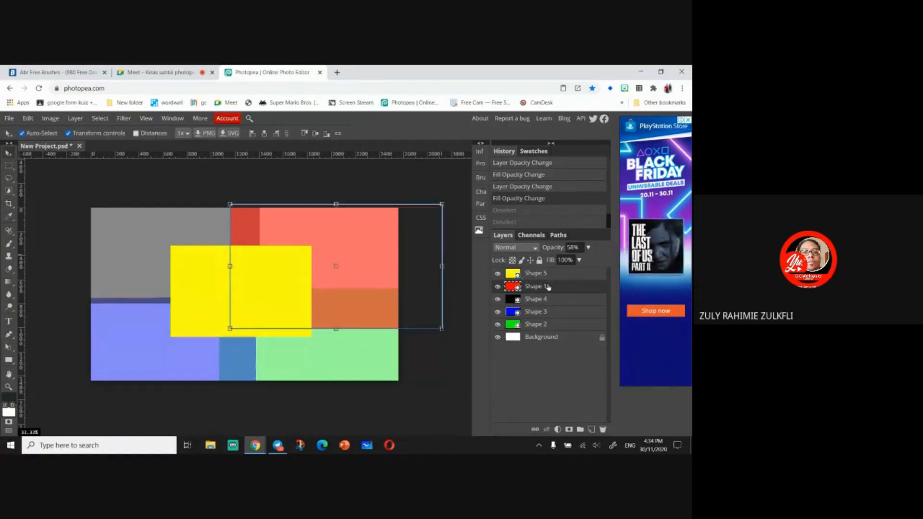
left_click(547, 273)
left_click(9, 166)
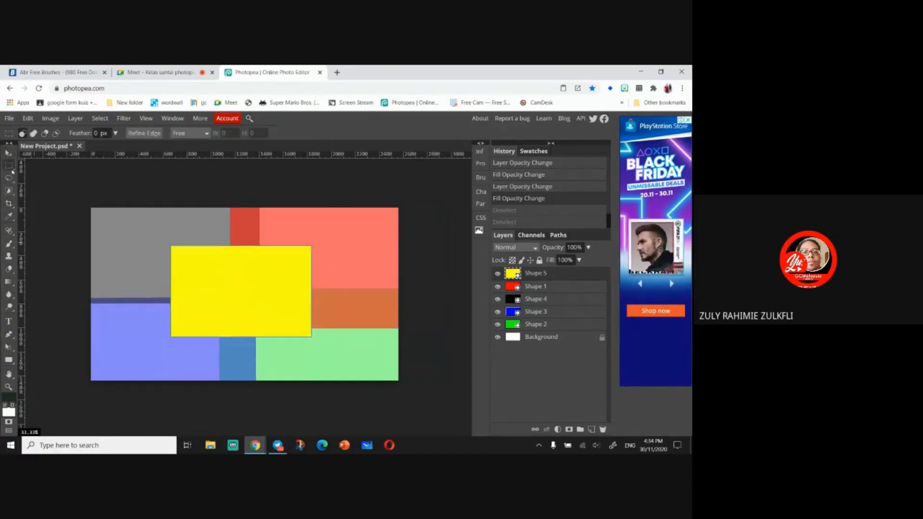
right_click(9, 168)
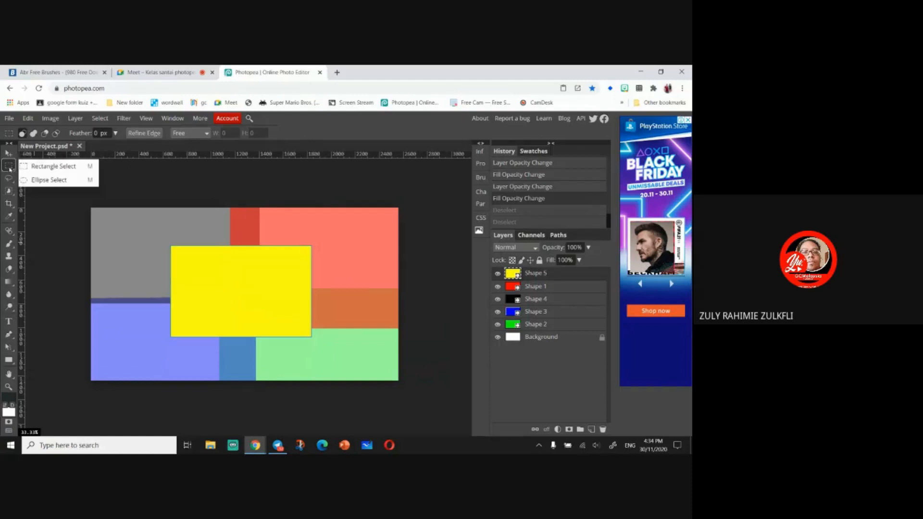
left_click(10, 169)
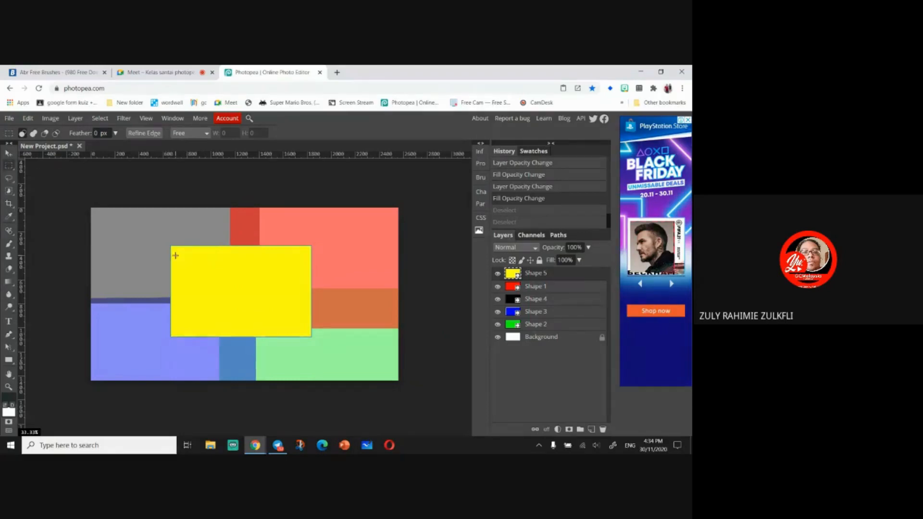
left_click(10, 170)
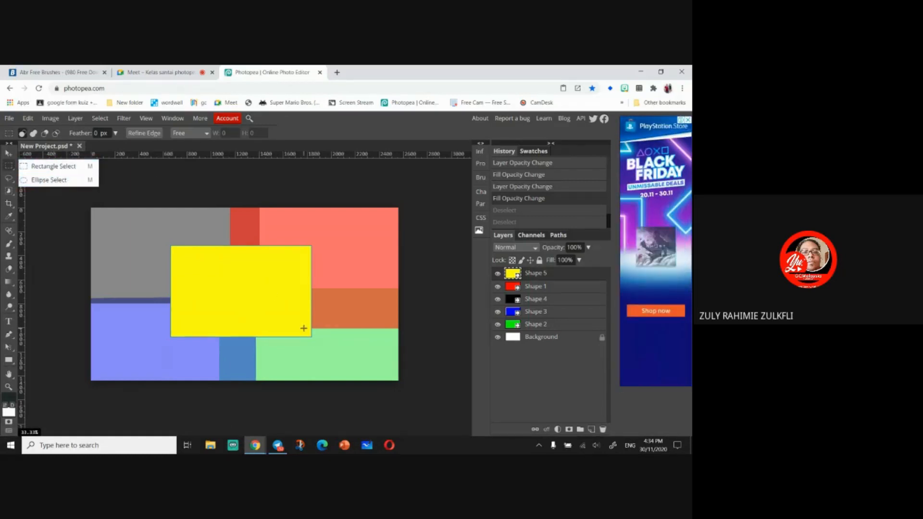
left_click(149, 184)
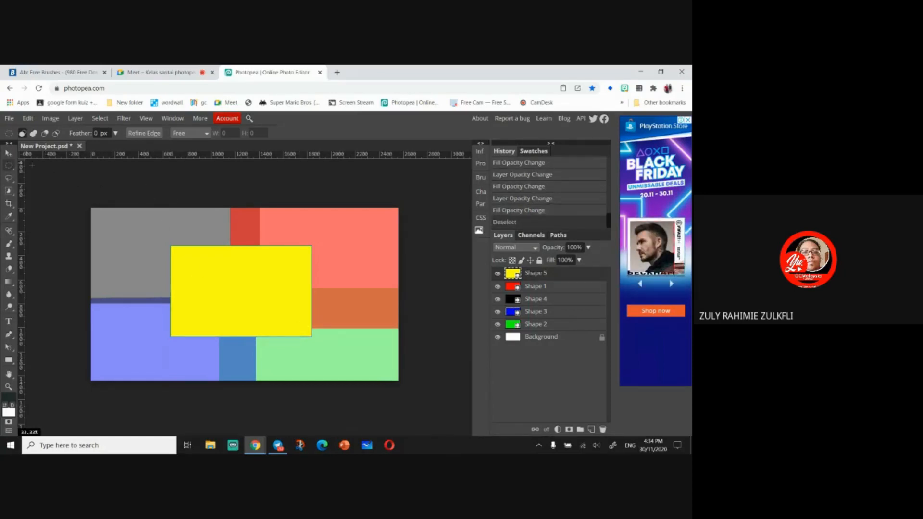
- Try an elliptical selection inside the yellow rectangle and undo it
left_click(8, 154)
key("m")
left_click_drag(180, 253, 299, 325)
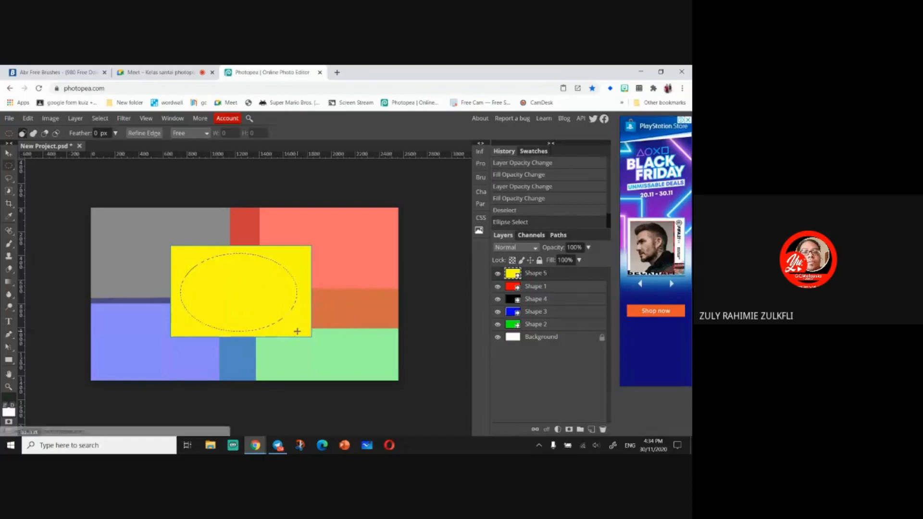
key("ctrl+z")
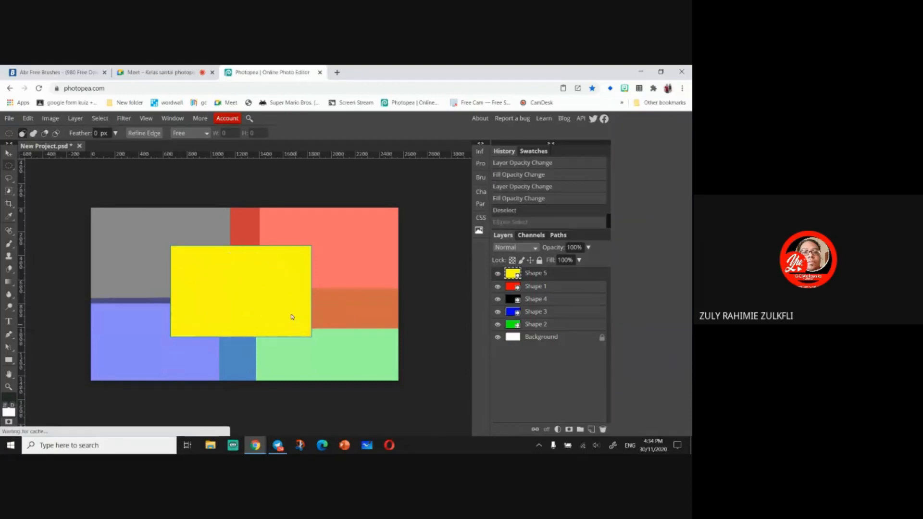
- Draw a rectangular selection inside the yellow rectangle, leaving a narrow margin on every side
right_click(9, 166)
left_click(74, 167)
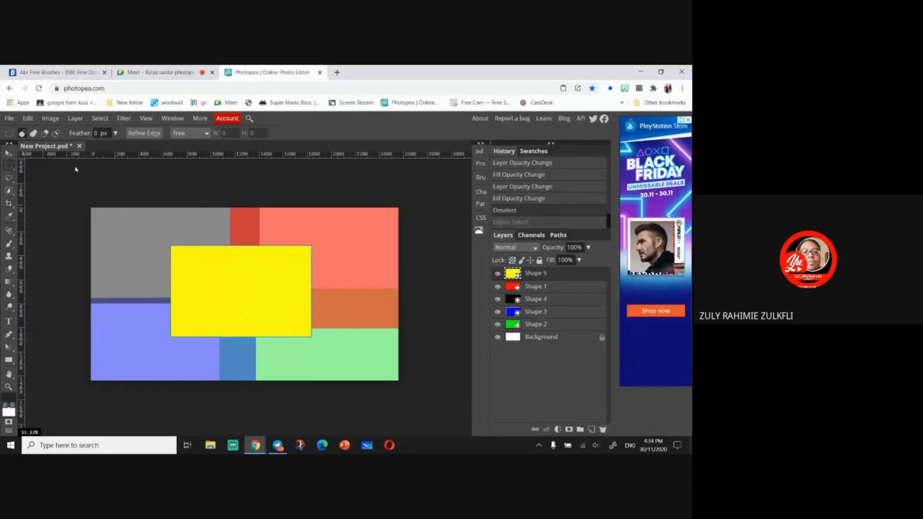
left_click_drag(184, 252, 300, 327)
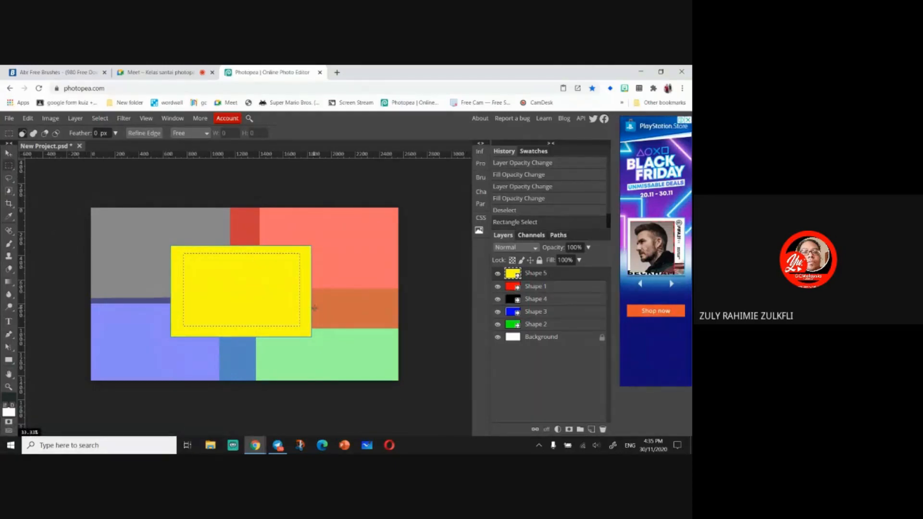
- Rasterize the yellow shape layer
key("Delete")
right_click(574, 279)
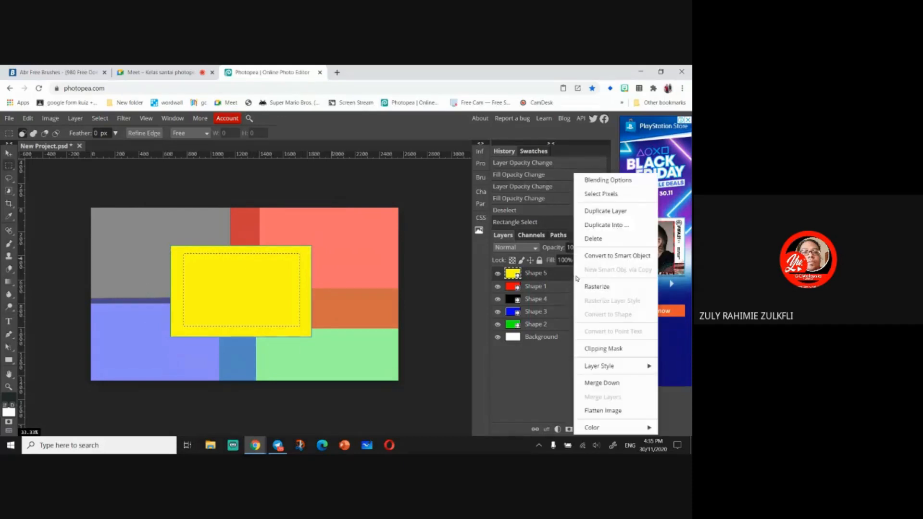
left_click(606, 287)
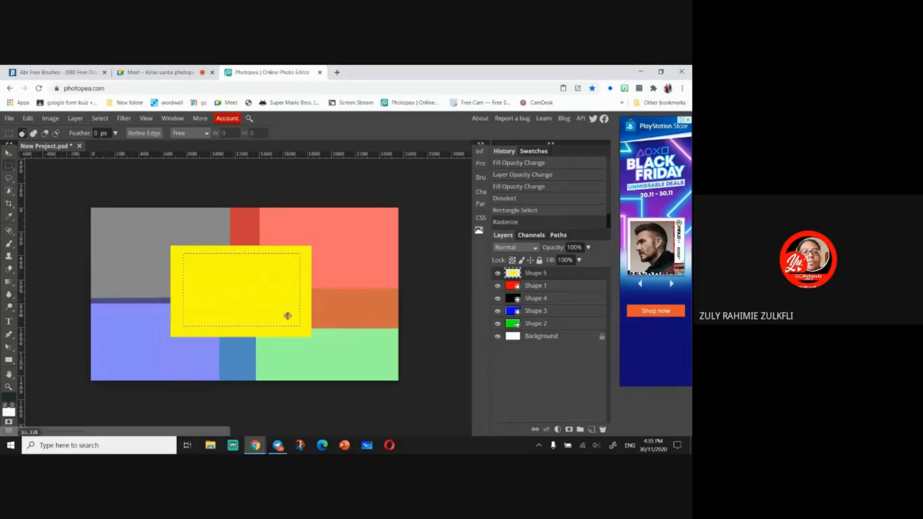
- Clear the selected interior of the yellow layer and undo the clear
key("Delete")
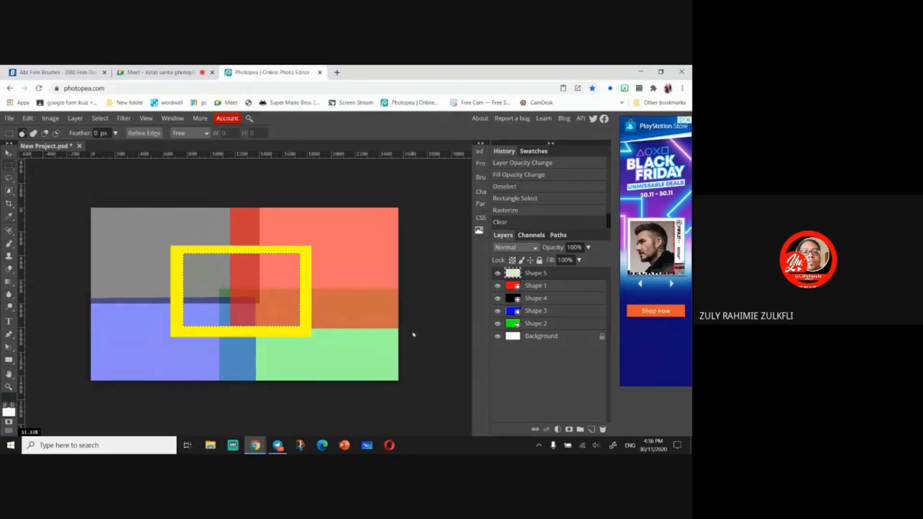
key("ctrl+z")
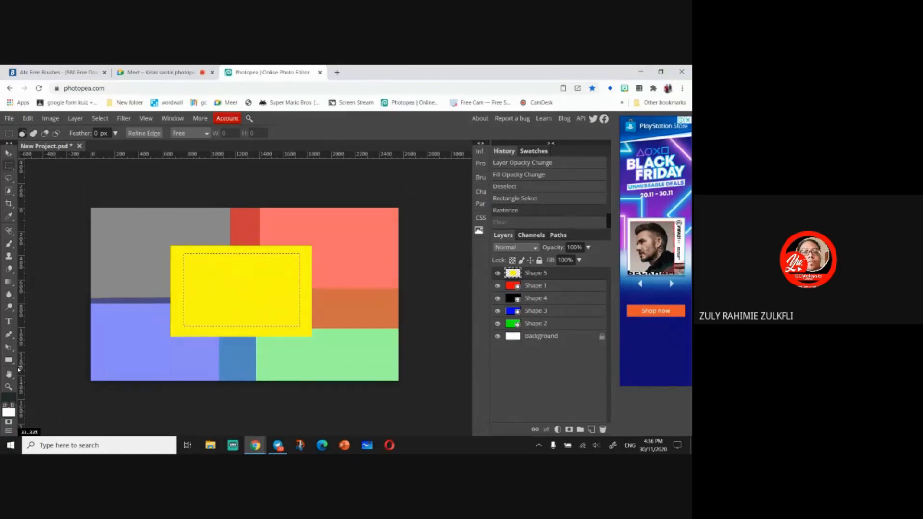
- Set the foreground colour to cyan 07f7df and bucket-fill the selected inner area of the yellow layer, then undo the fill
right_click(10, 284)
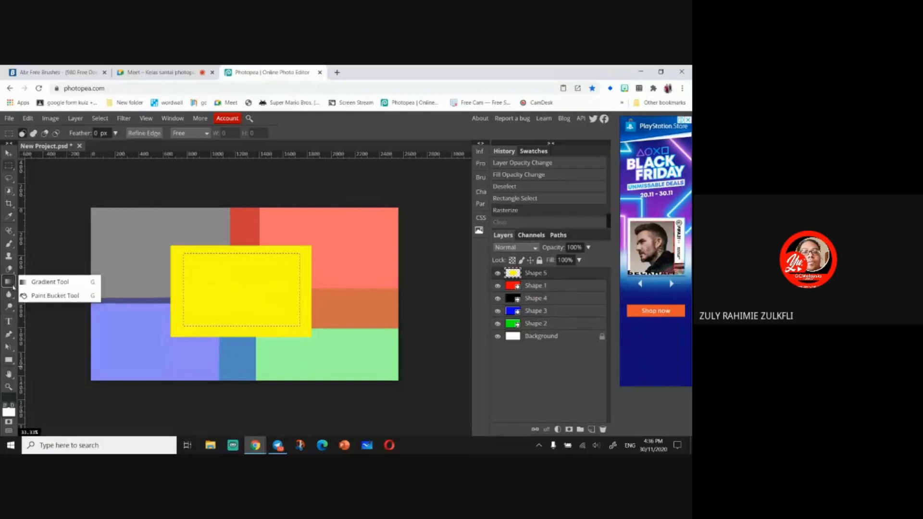
left_click(48, 295)
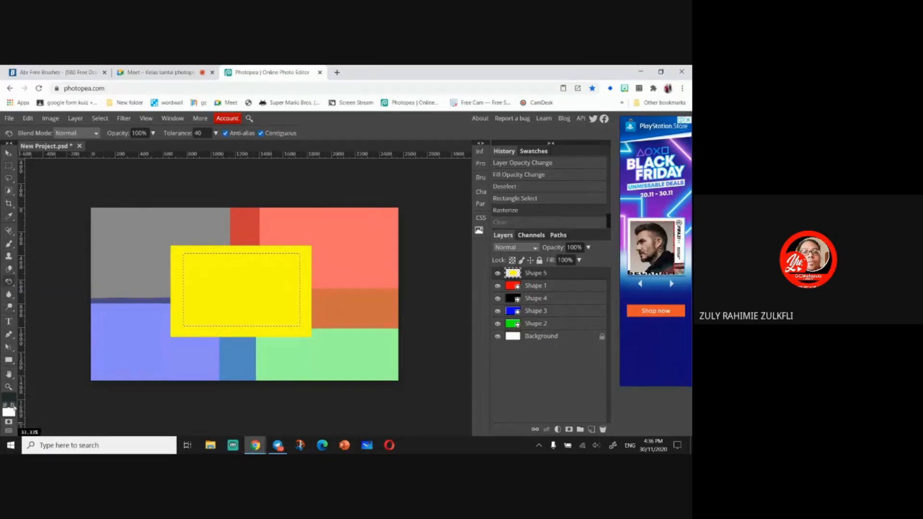
left_click(12, 408)
left_click(187, 205)
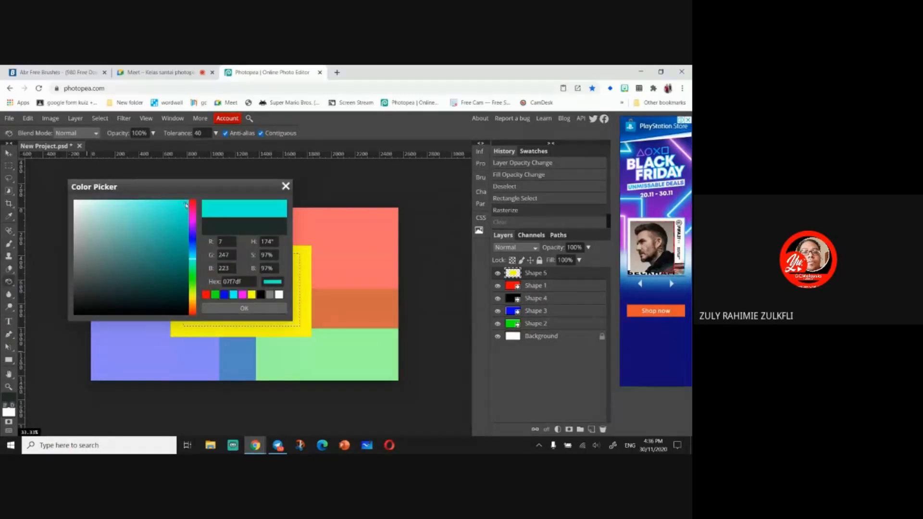
left_click(277, 307)
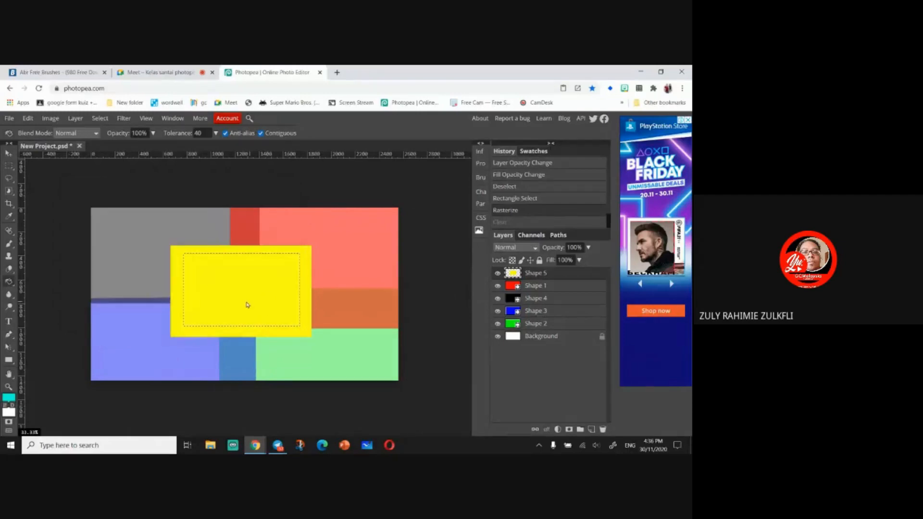
left_click(267, 289)
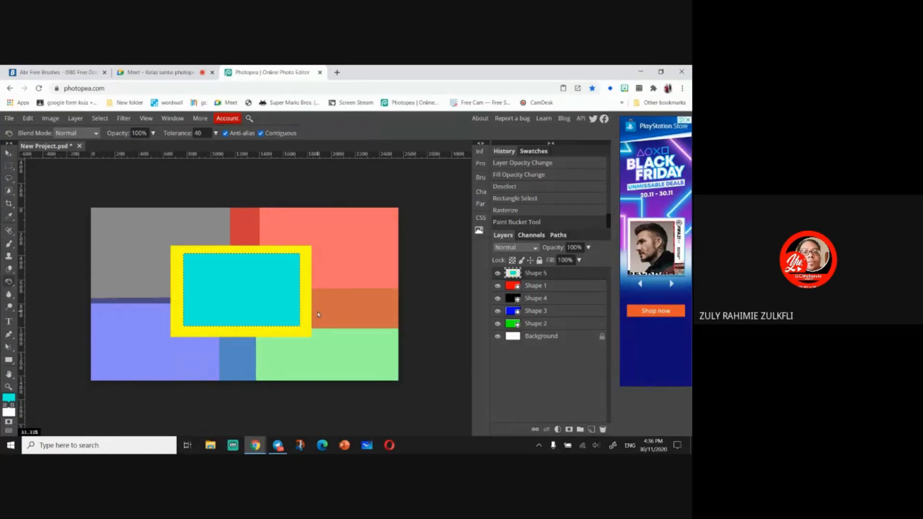
key("ctrl+z")
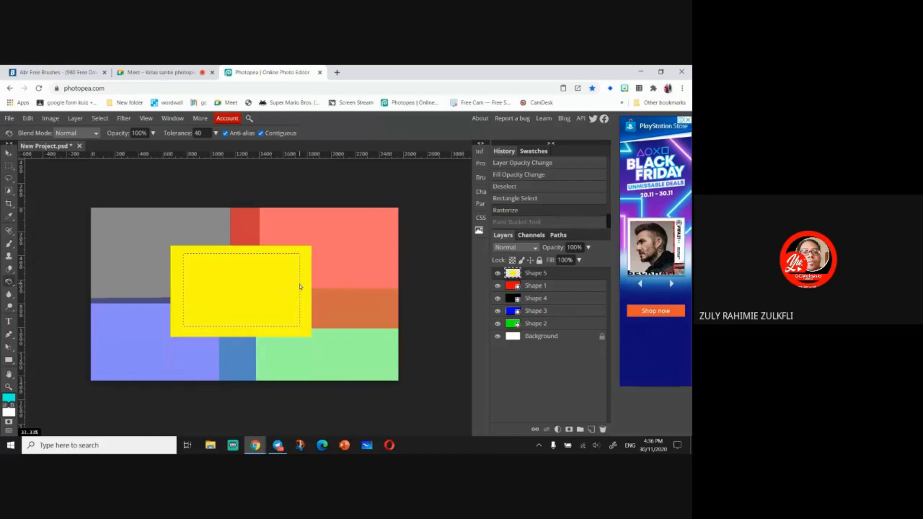
- Invert the selection, clear the yellow layer outside the inner area, and undo the clear
left_click(8, 168)
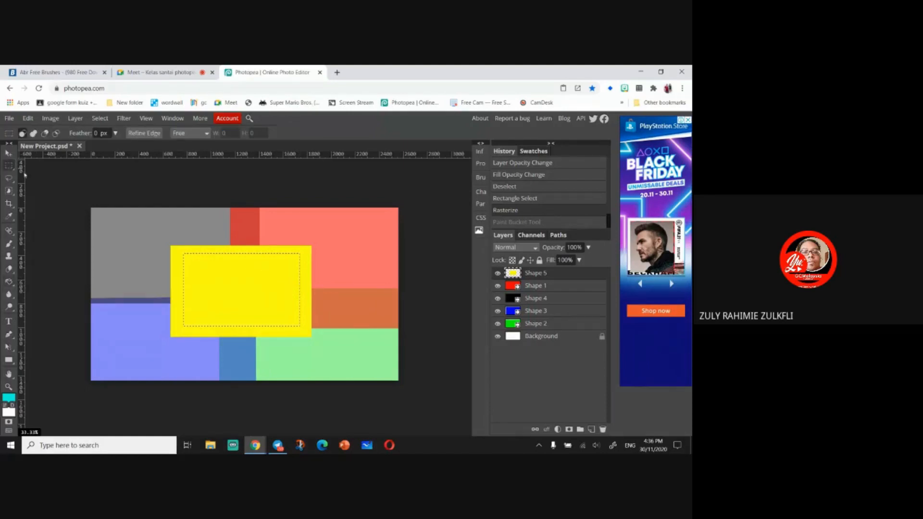
right_click(299, 268)
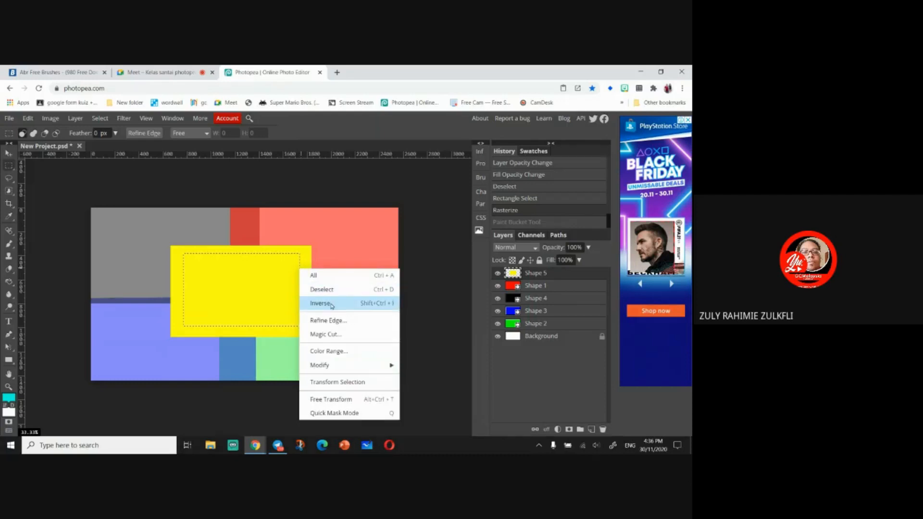
left_click(331, 304)
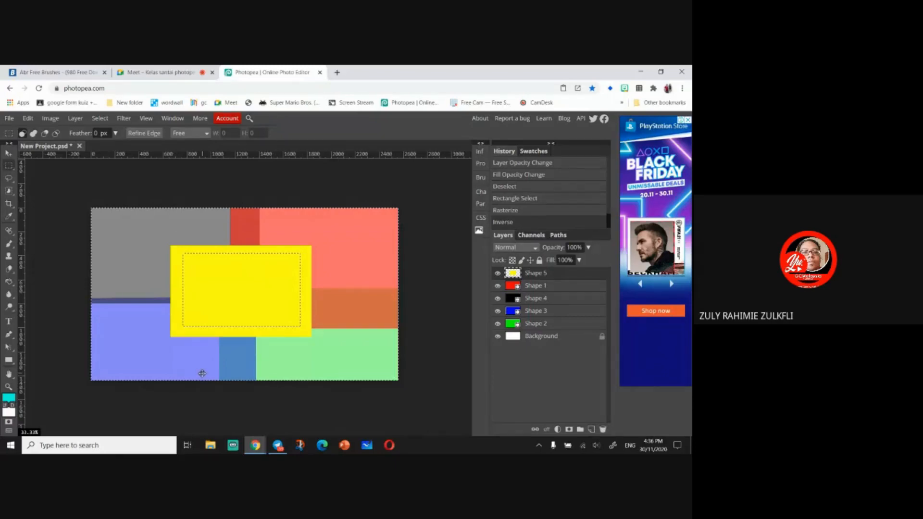
key("Delete")
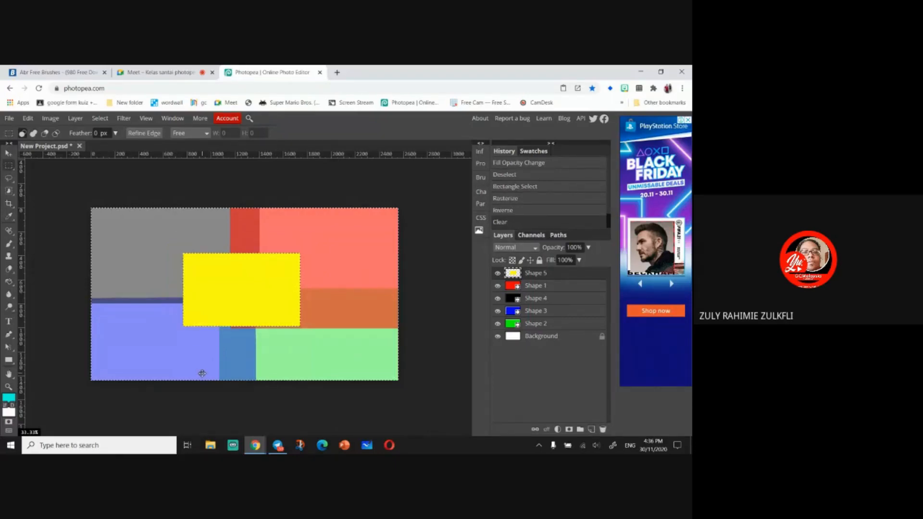
key("ctrl+z")
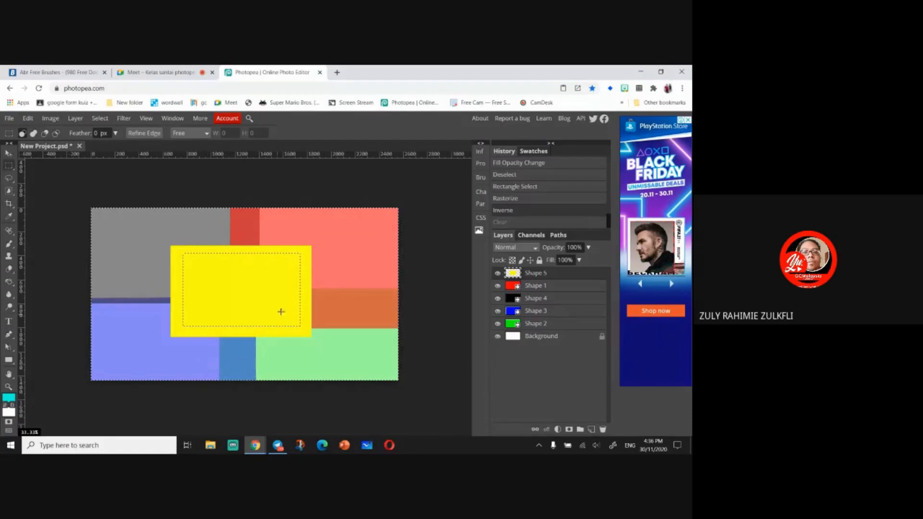
- Invert the selection back and forth twice
right_click(294, 304)
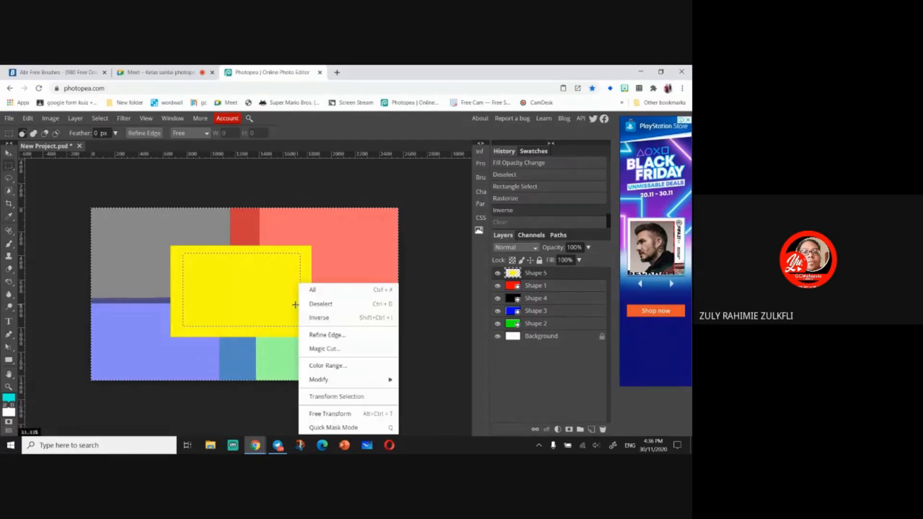
left_click(322, 317)
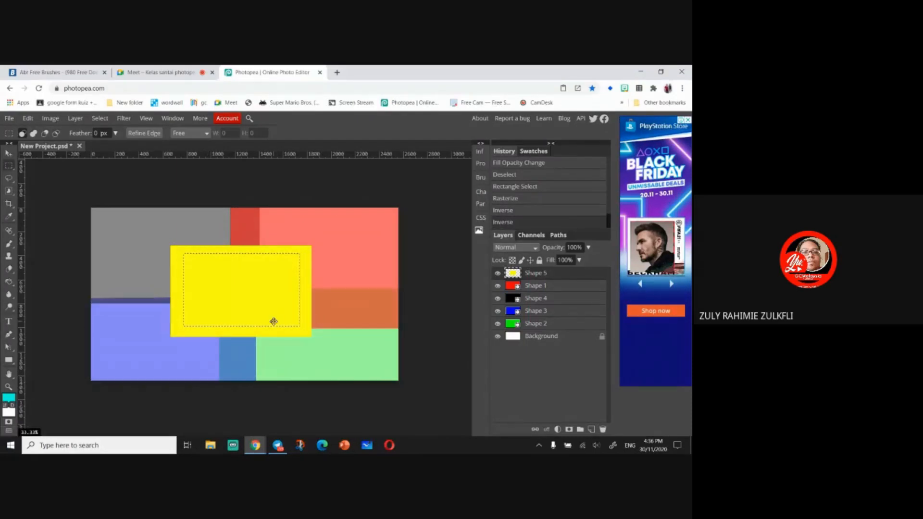
right_click(298, 305)
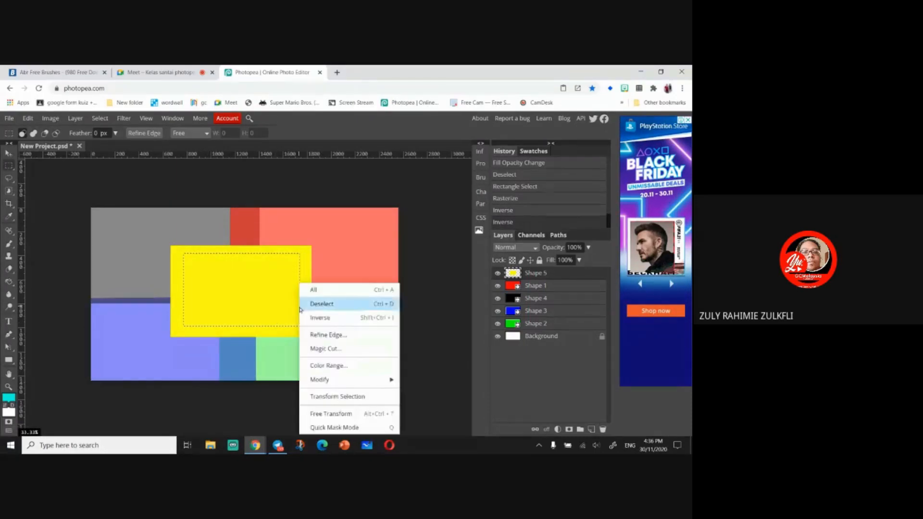
left_click(337, 320)
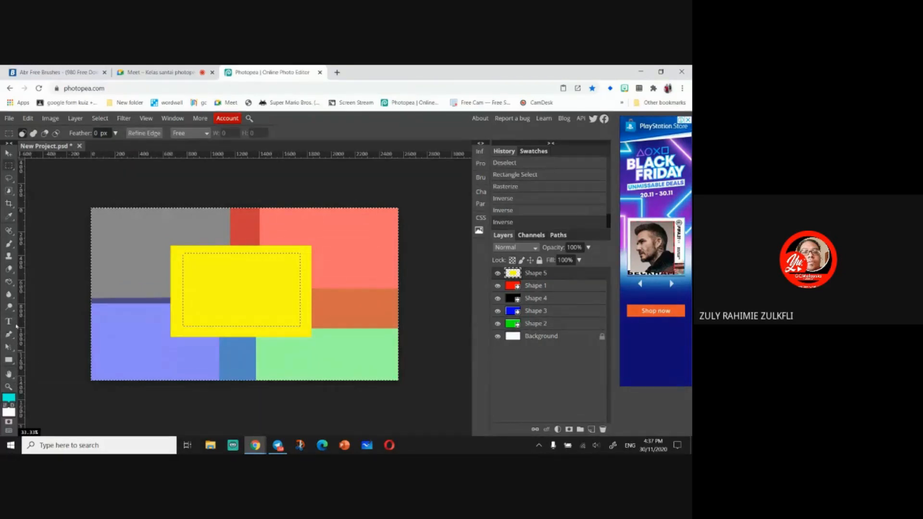
- Bucket-fill the area outside the inner selection and the yellow border with cyan, then undo both fills
left_click(9, 282)
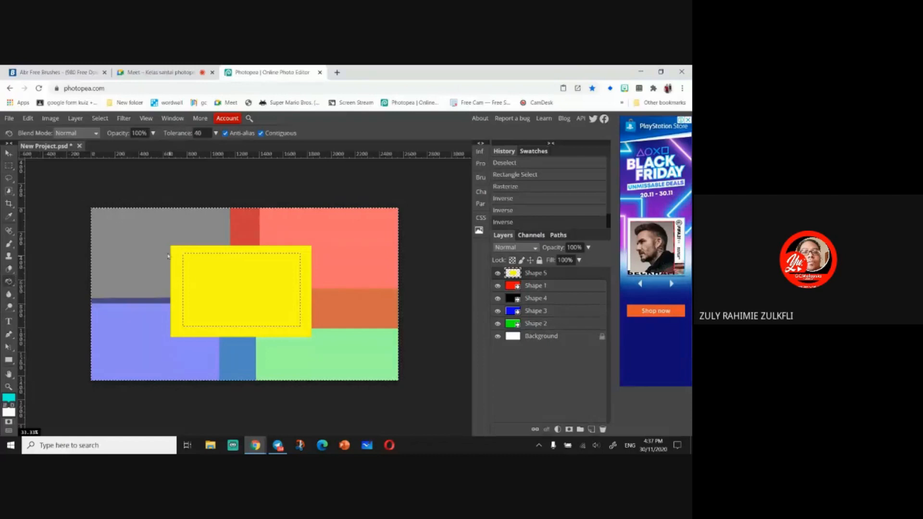
left_click(123, 250)
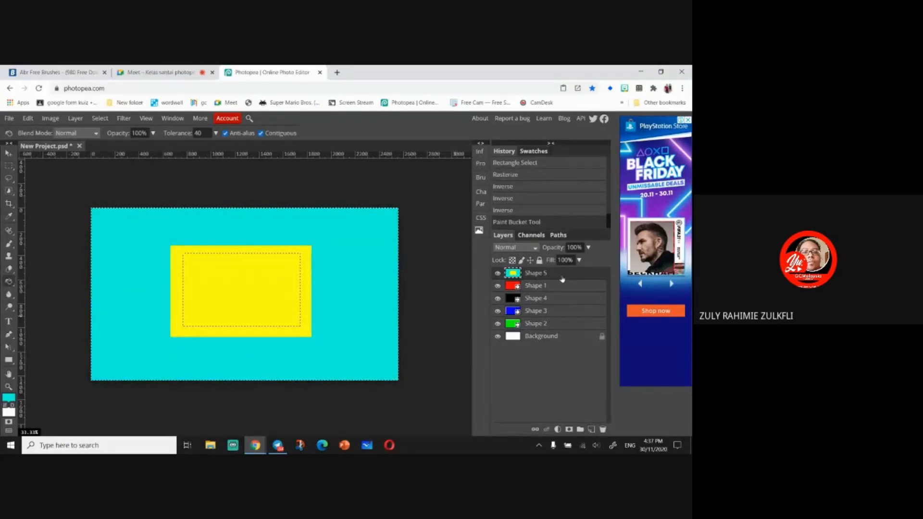
left_click(180, 332)
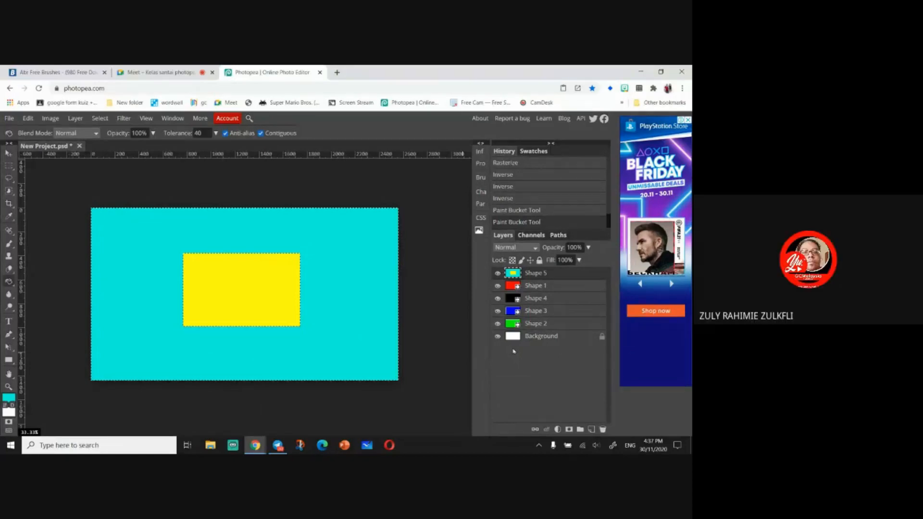
key("ctrl+z")
key("ctrl+z")
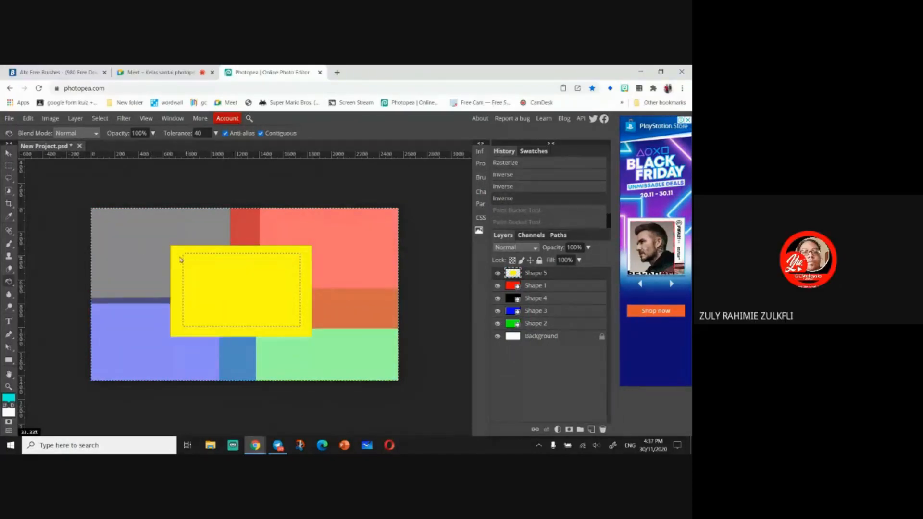
- Select the red Shape 1 layer and invert the selection back to the inner rectangle
left_click(557, 288)
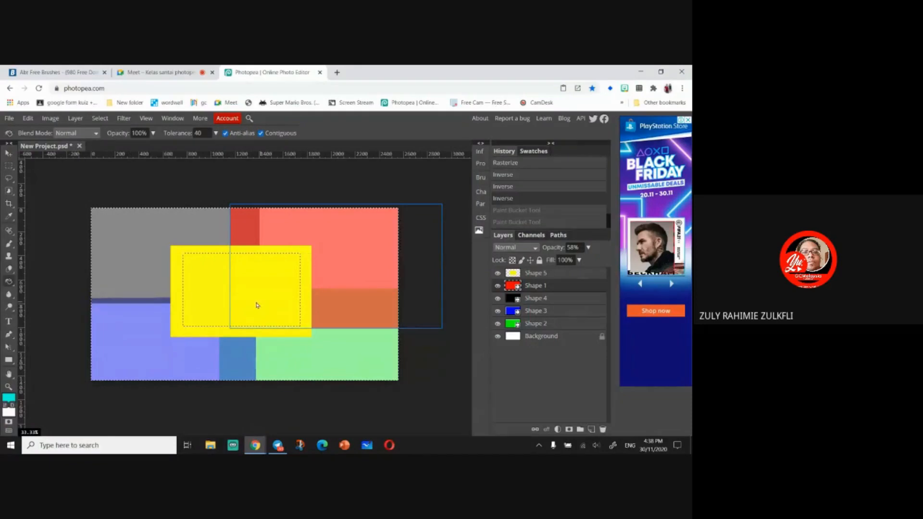
left_click(8, 165)
right_click(300, 283)
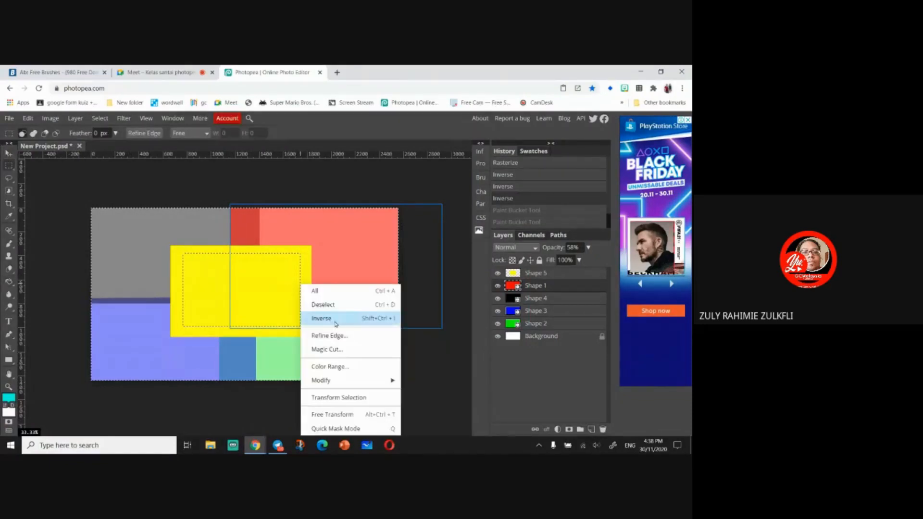
left_click(335, 319)
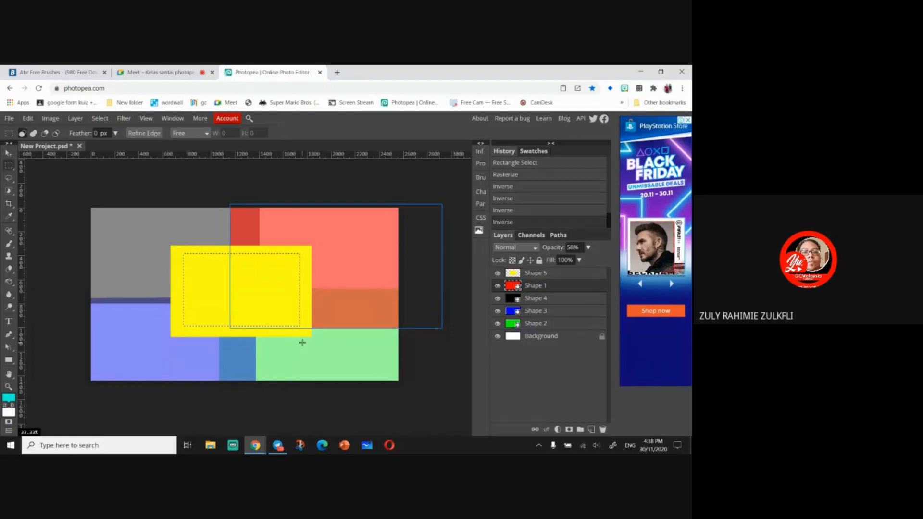
- Try to clear the selection on Shape 1, then rasterize the Shape 1 layer and clear its selected inner area
key("Delete")
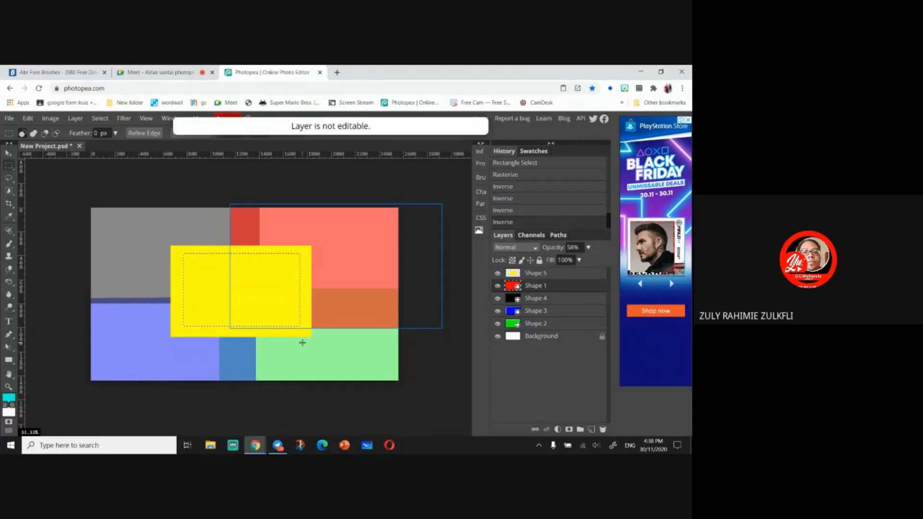
right_click(576, 285)
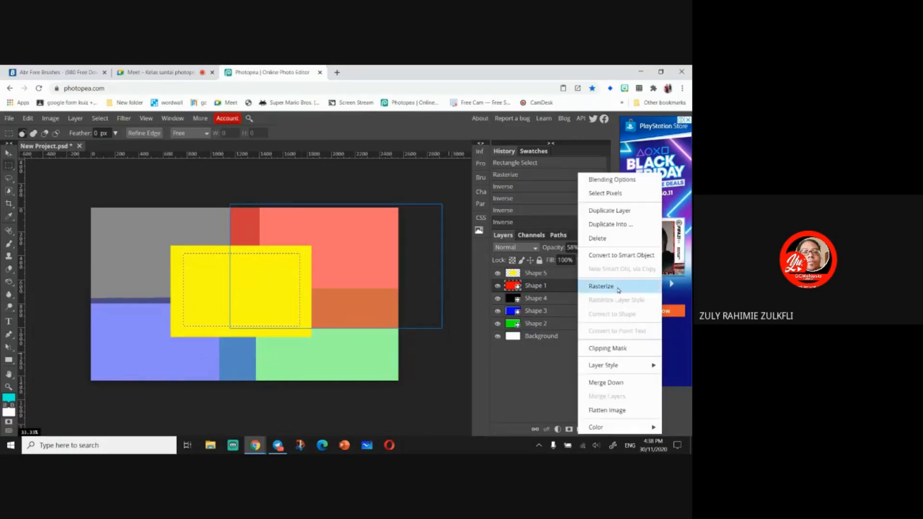
left_click(600, 286)
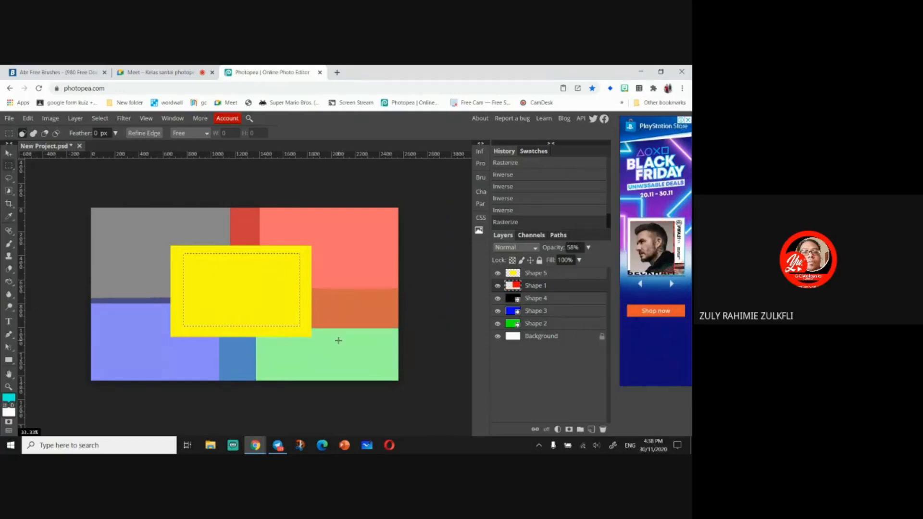
key("Delete")
- Hide the other layers to inspect the cleared Shape 1 layer, then restore their visibility
left_click(498, 273)
left_click(497, 299)
left_click(497, 311)
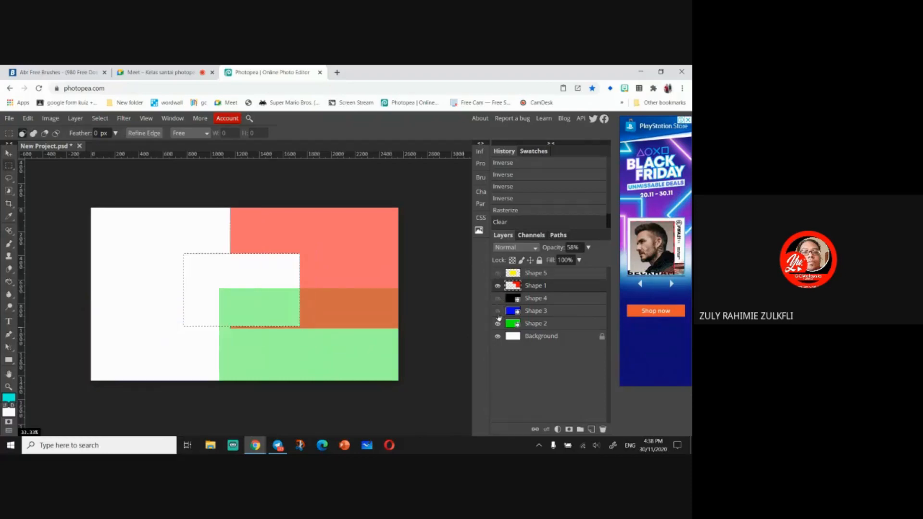
left_click(497, 324)
left_click(498, 337)
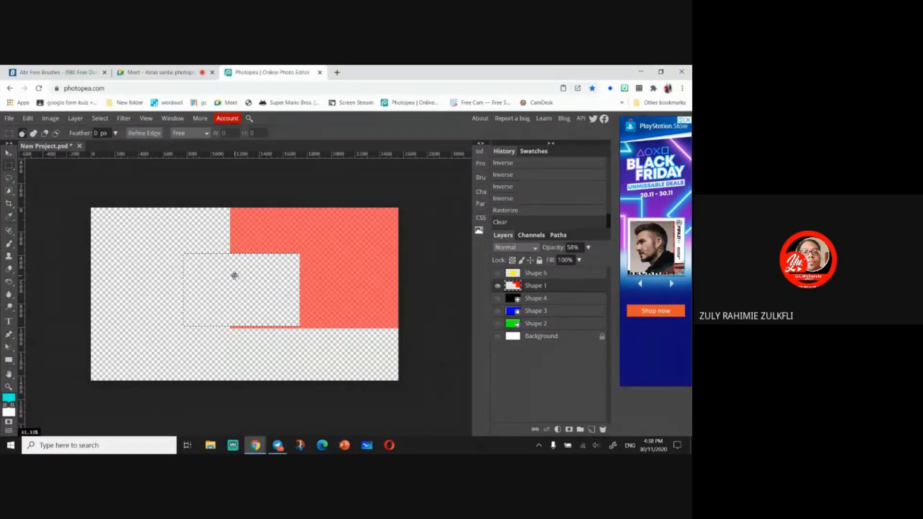
left_click(566, 275)
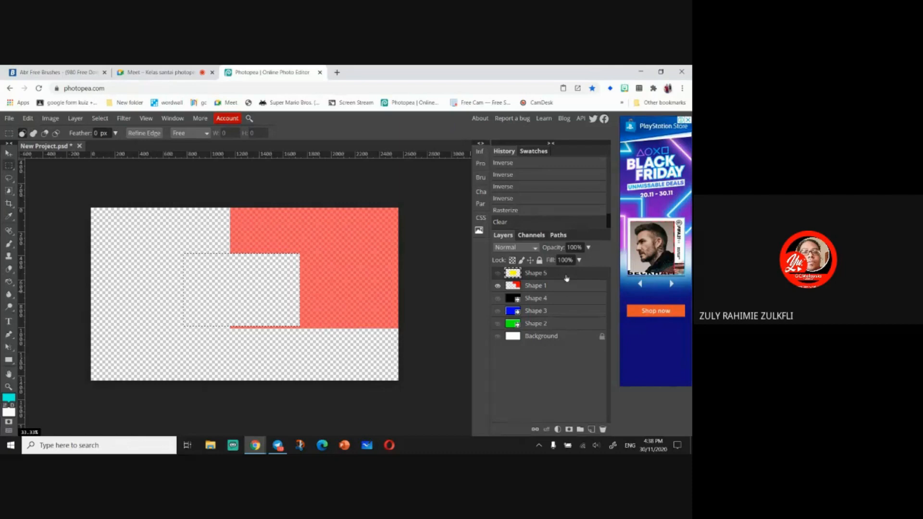
key("ctrl+z")
key("ctrl+z")
key("ctrl+z")
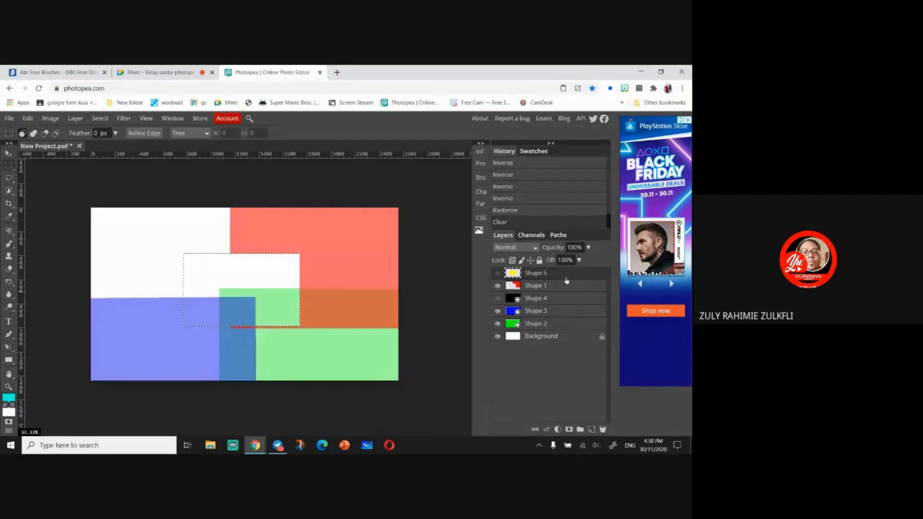
key("ctrl+z")
key("ctrl+z")
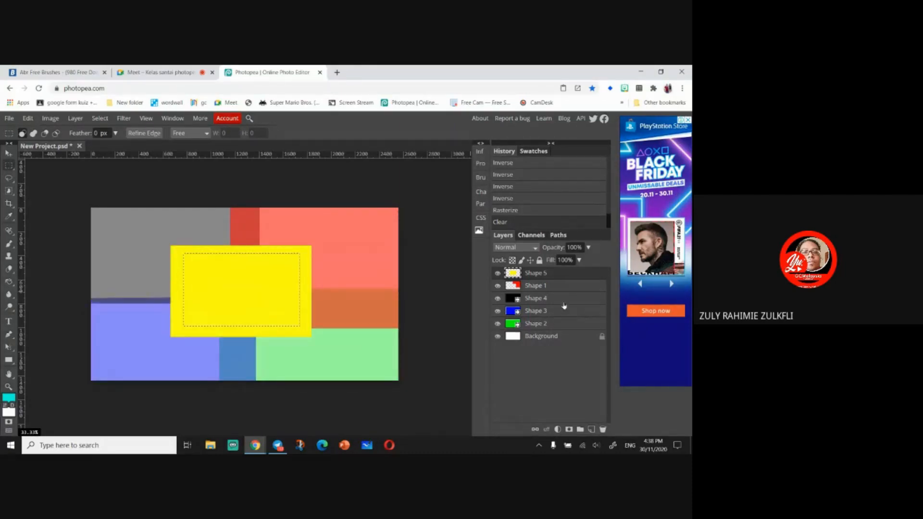
- Set the black Shape 4 layer's opacity to 100%
left_click(562, 299)
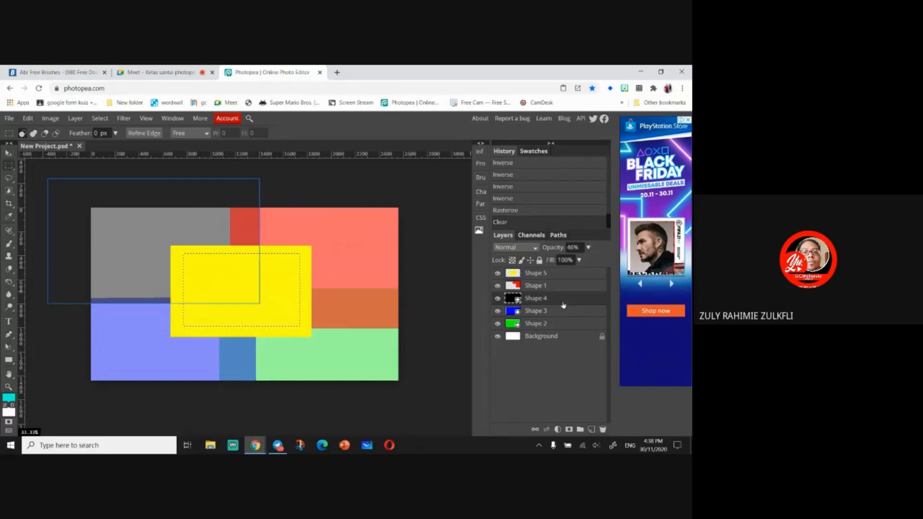
left_click(588, 247)
mouse_move(591, 260)
left_mouse_down()
mouse_move(567, 265)
mouse_move(592, 262)
left_mouse_up()
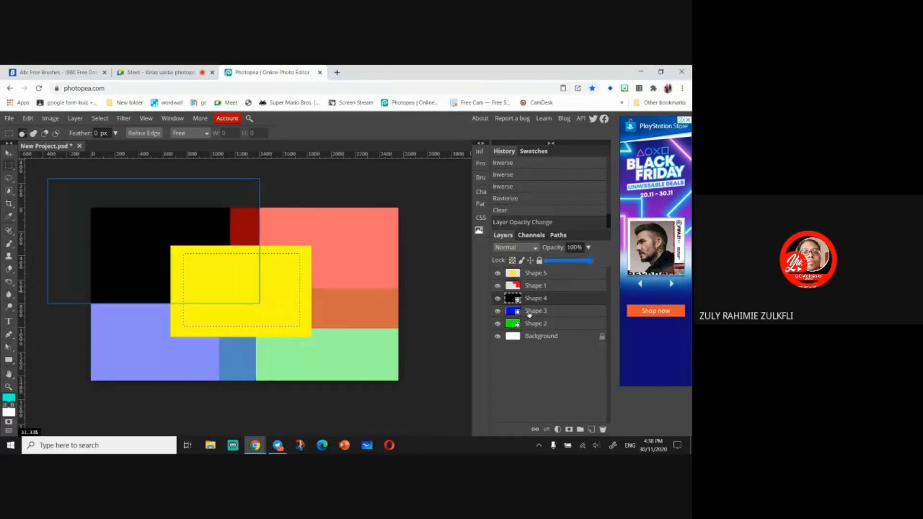
- Rasterize the Shape 4 layer and deselect
right_click(558, 300)
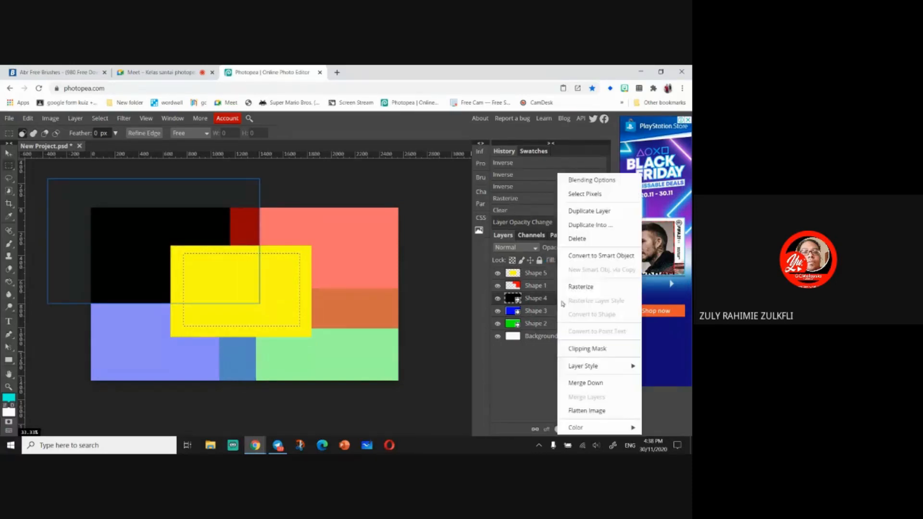
left_click(579, 287)
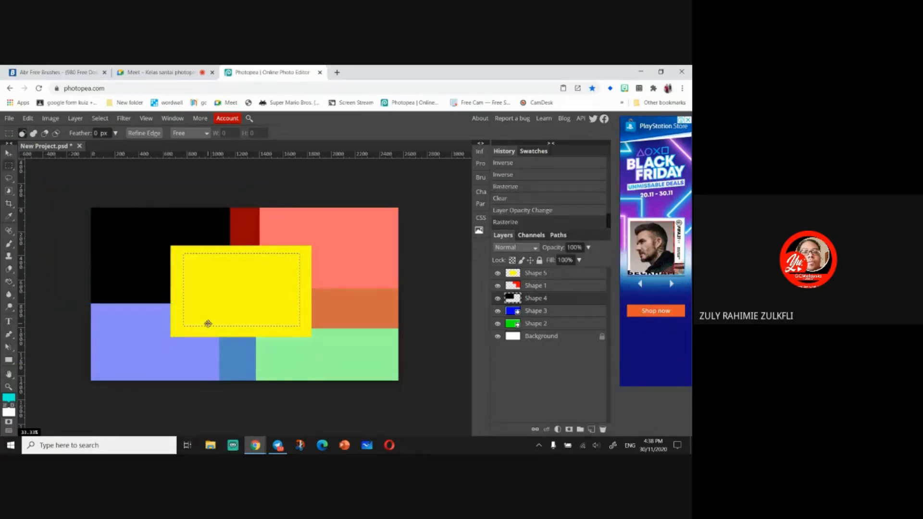
left_click(228, 298)
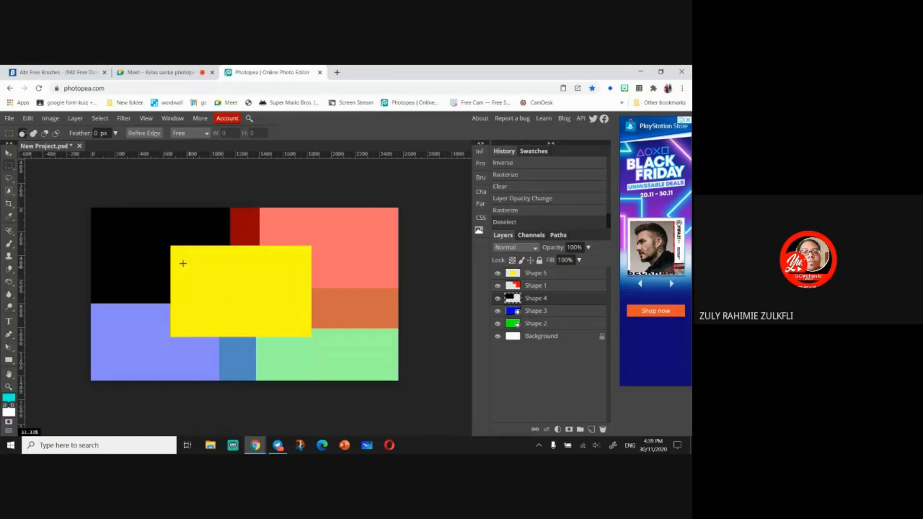
- Clear a rectangular area inside the yellow block on the Shape 4 layer and hide the other layers to inspect it
left_click_drag(179, 254, 302, 329)
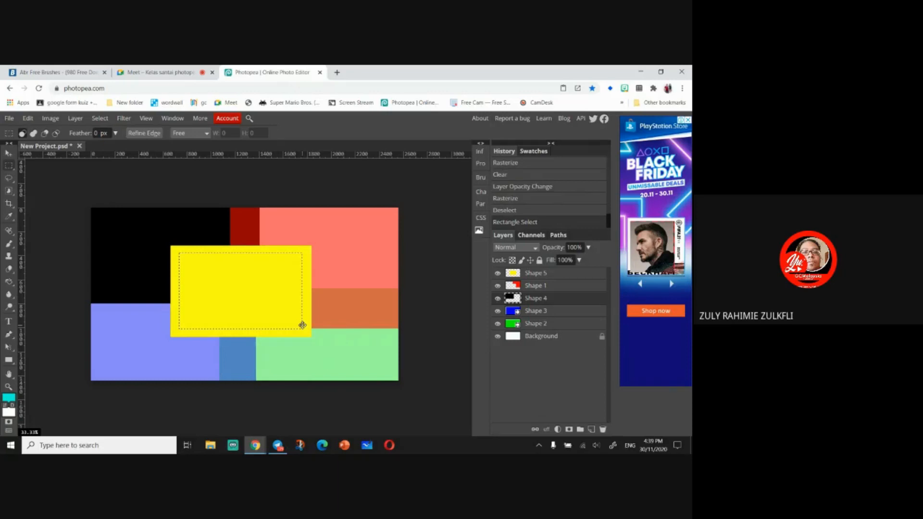
key("Delete")
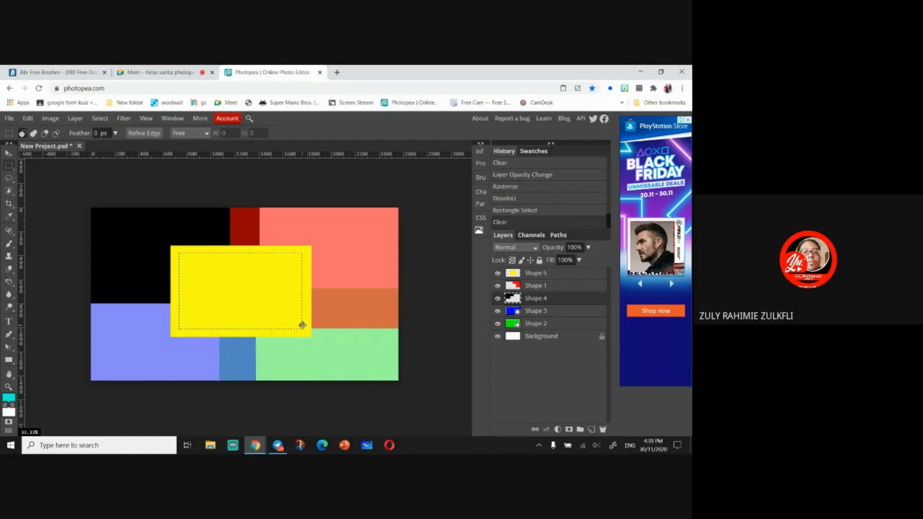
left_click(498, 324)
left_click(498, 311)
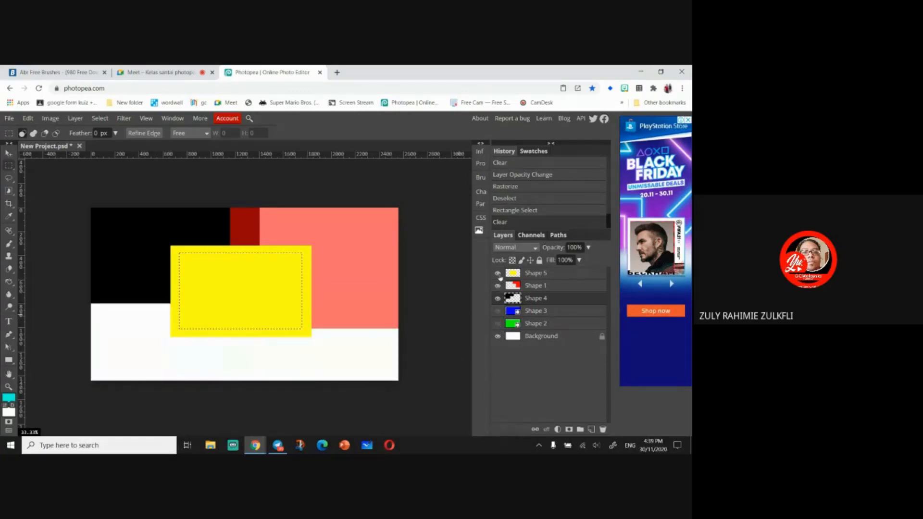
left_click(498, 273)
left_click(497, 286)
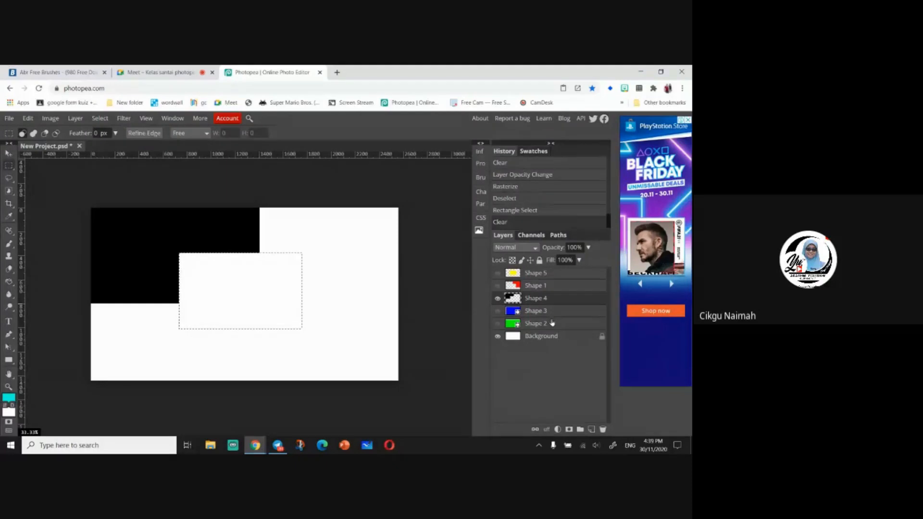
- Undo the last six changes
key("ctrl+z")
key("ctrl+z")
key("ctrl+z")
key("ctrl+z")
key("ctrl+z")
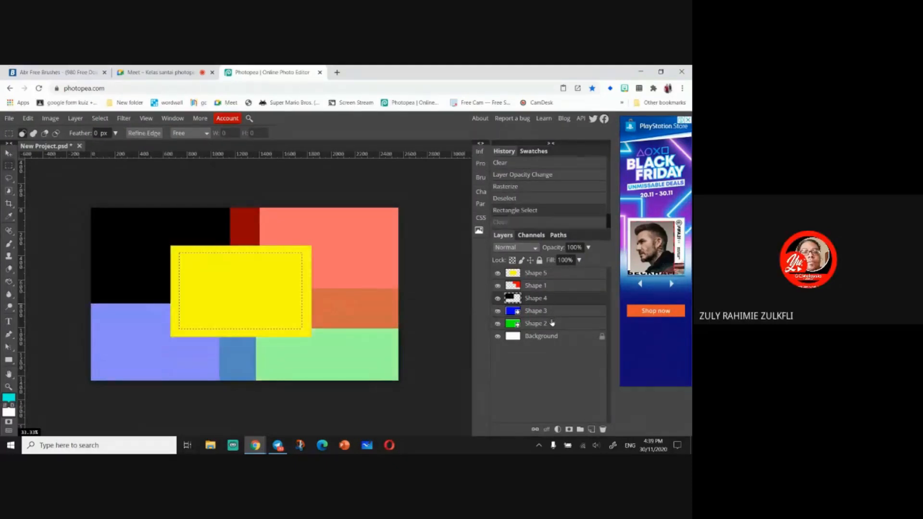
key("ctrl+z")
key("ctrl+z")
key("ctrl+z")
key("ctrl+z")
key("ctrl+z")
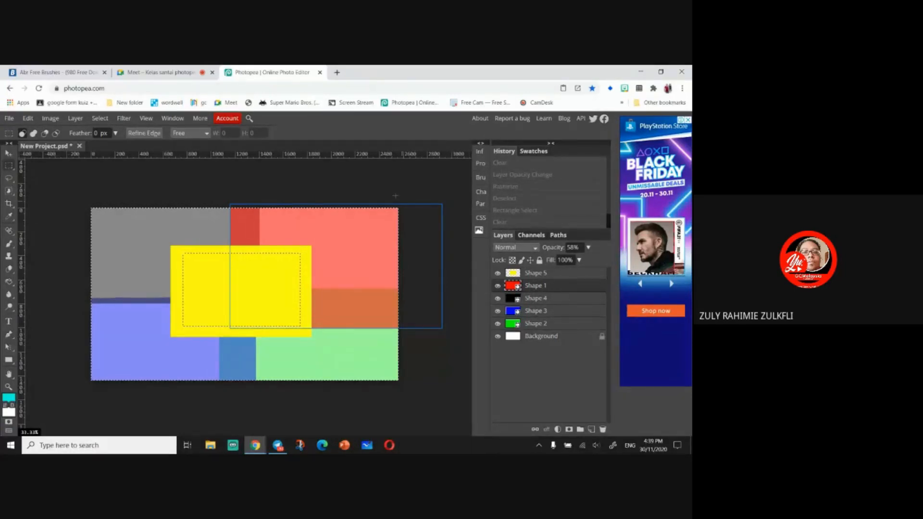
- Rasterize the Shape 1, Shape 4, Shape 3 and Shape 2 layers
key("ctrl+d")
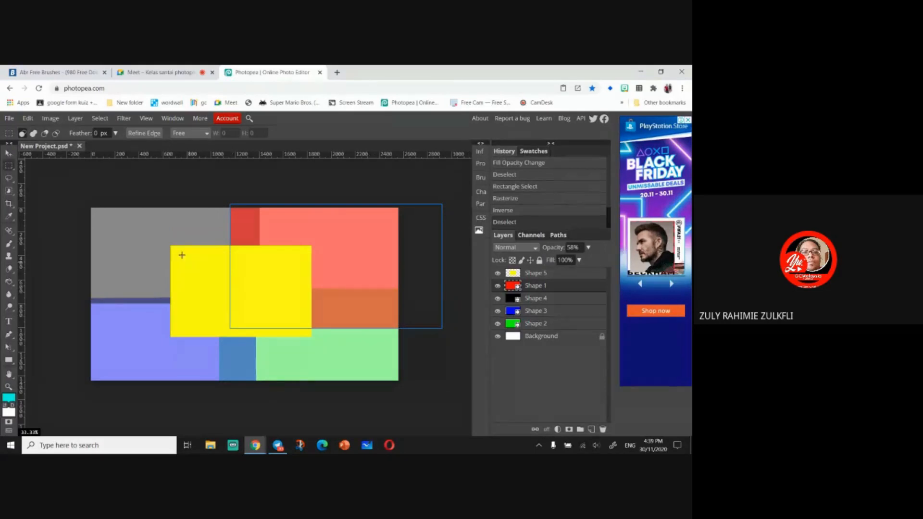
left_click_drag(181, 255, 303, 331)
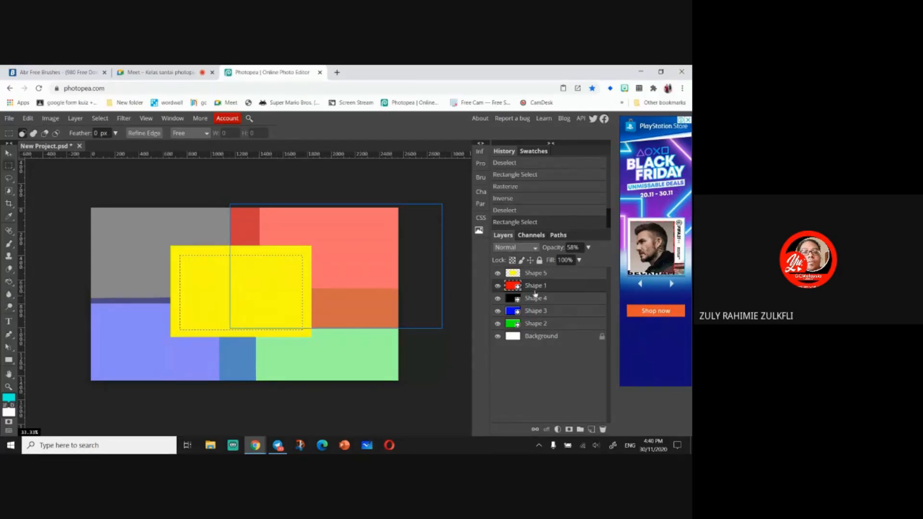
right_click(558, 290)
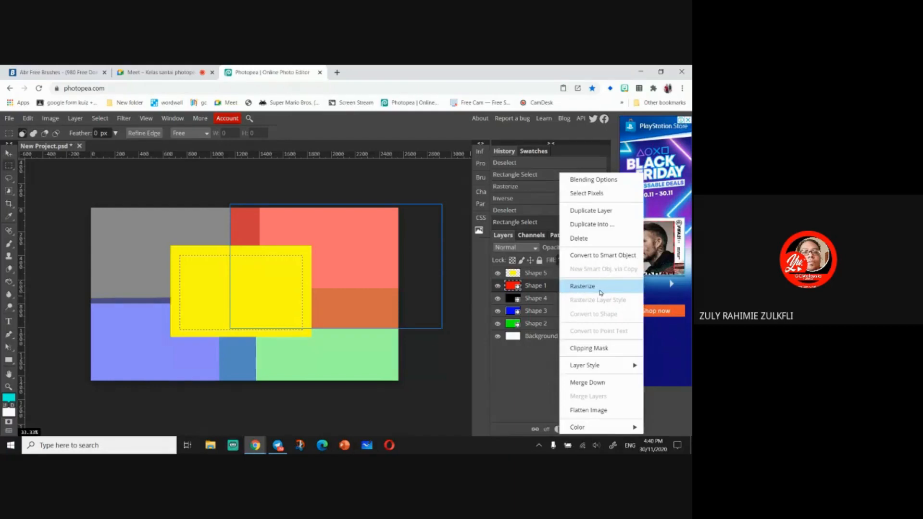
left_click(601, 293)
right_click(600, 300)
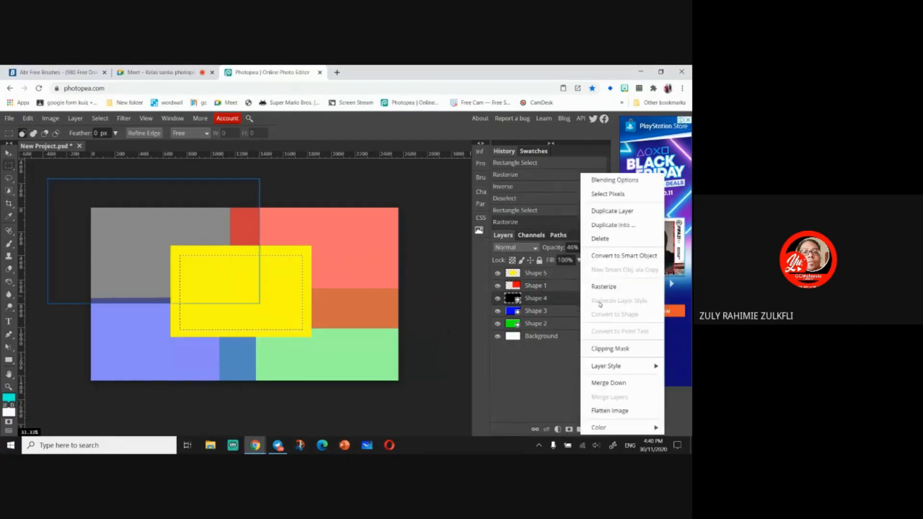
left_click(610, 288)
right_click(581, 313)
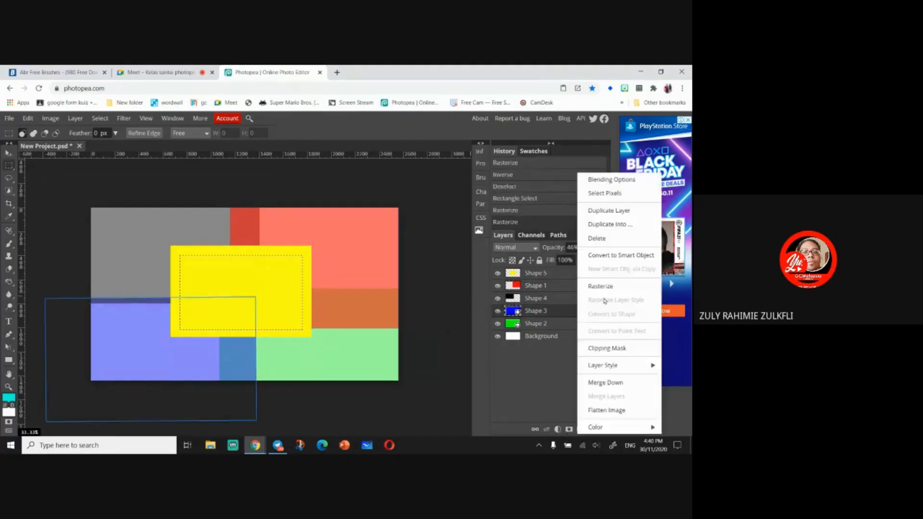
left_click(605, 299)
right_click(586, 325)
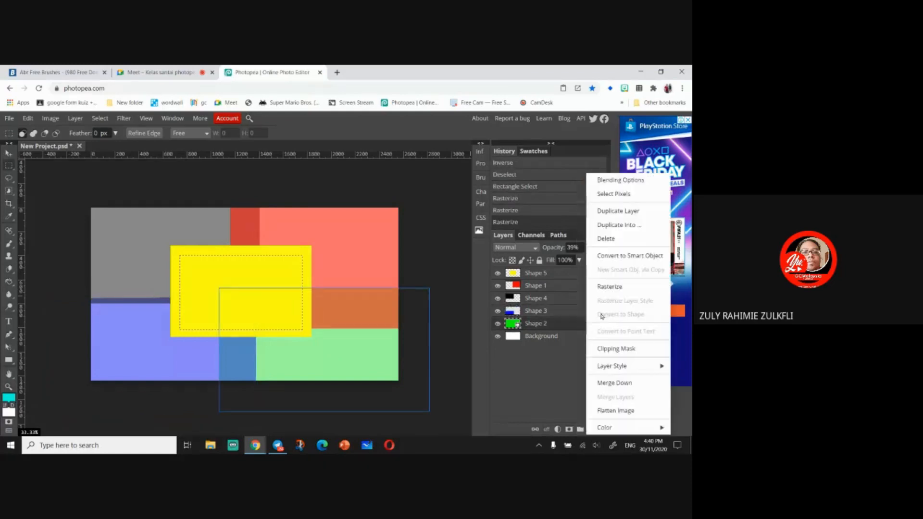
left_click(596, 287)
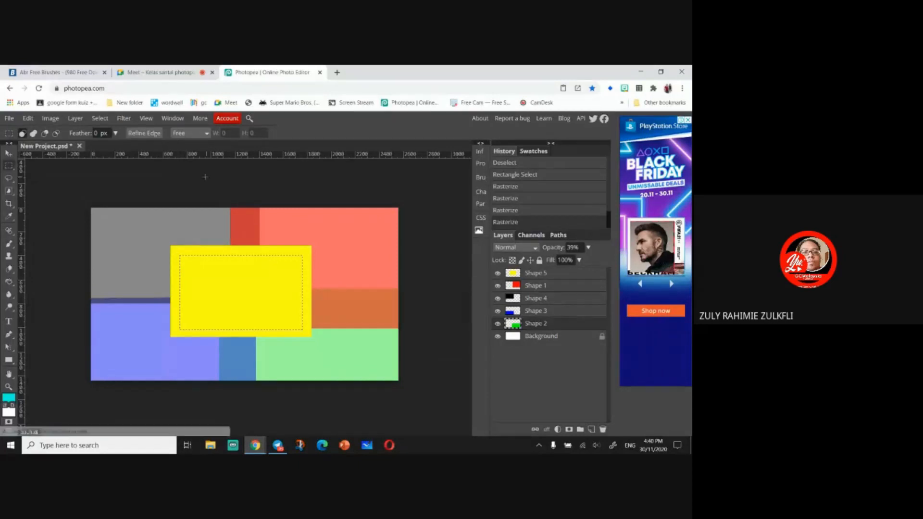
- Draw an elliptical selection over the upper-left part of the black block with Ellipse Select and reposition it
left_click(135, 178)
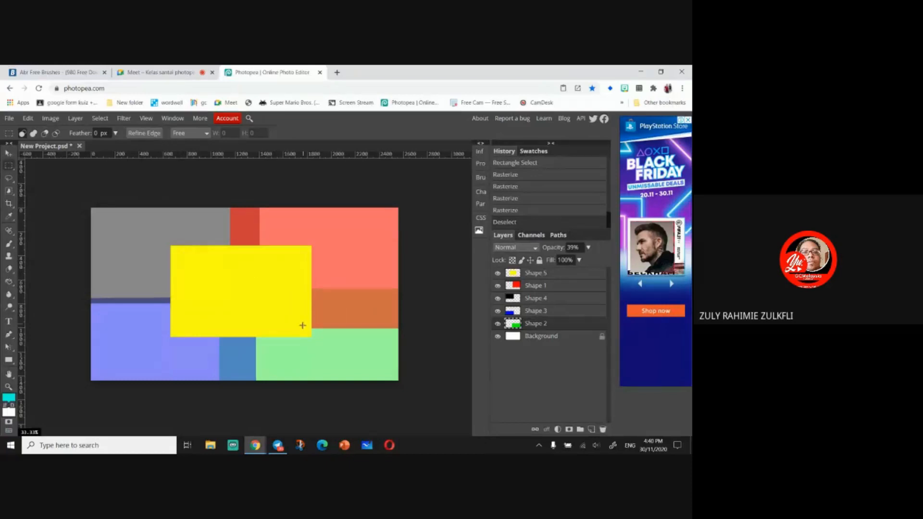
left_click_drag(98, 212, 223, 292)
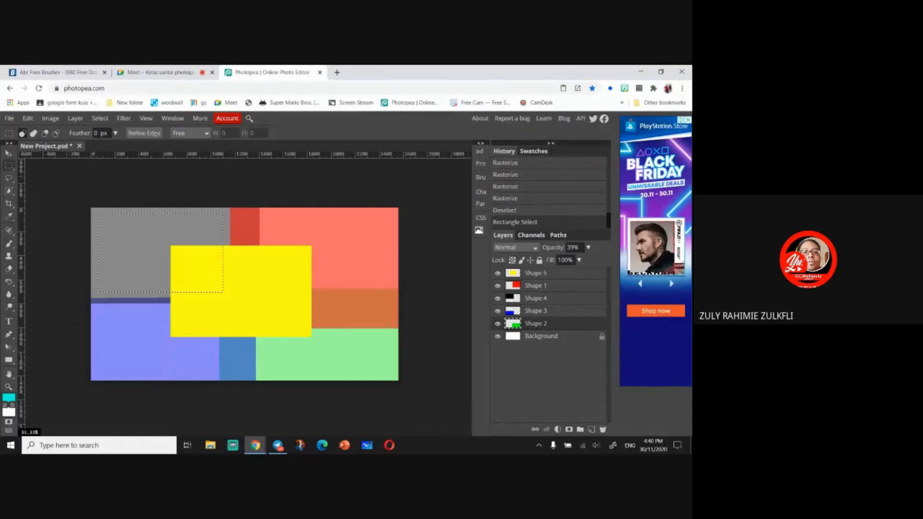
right_click(9, 165)
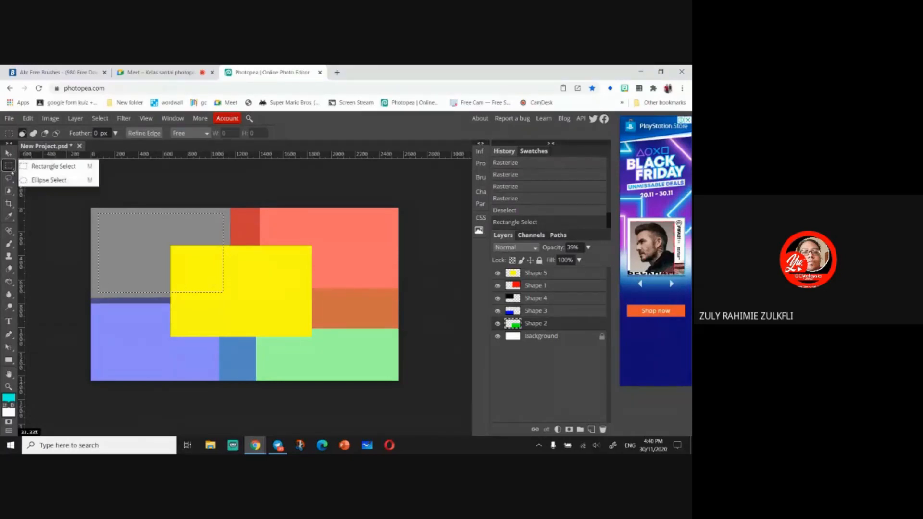
left_click(53, 181)
left_click(133, 181)
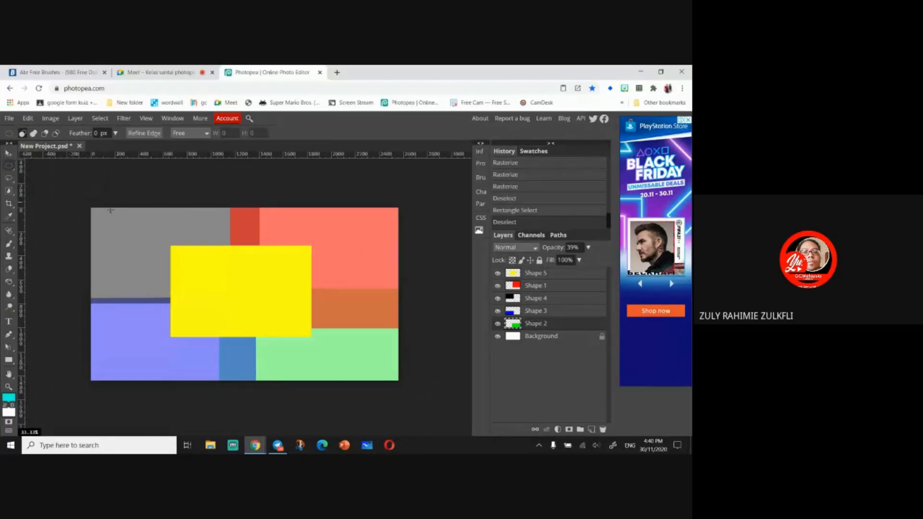
left_click_drag(101, 222, 186, 294)
left_click_drag(149, 227, 160, 223)
- Hide the Shape 3, Shape 4, Shape 1 and Shape 5 layers to inspect the selection
left_click(498, 311)
left_click(498, 298)
left_click(498, 286)
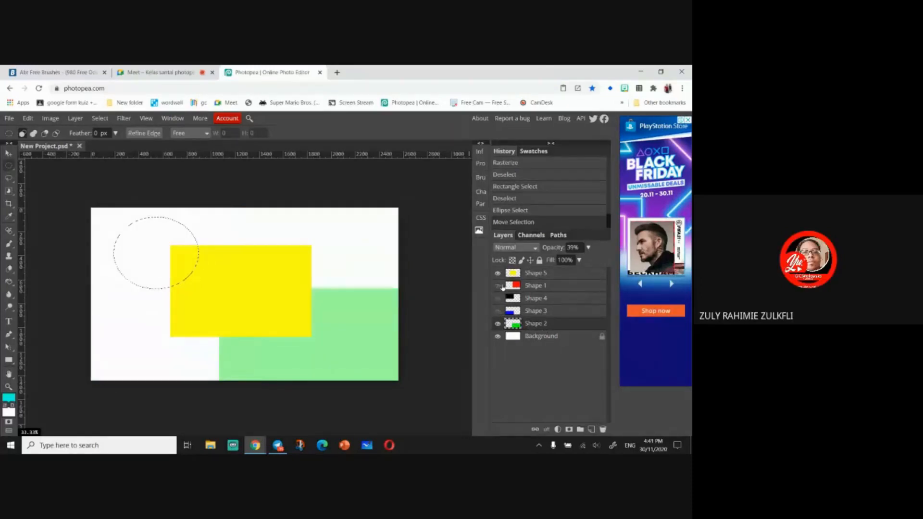
left_click(498, 273)
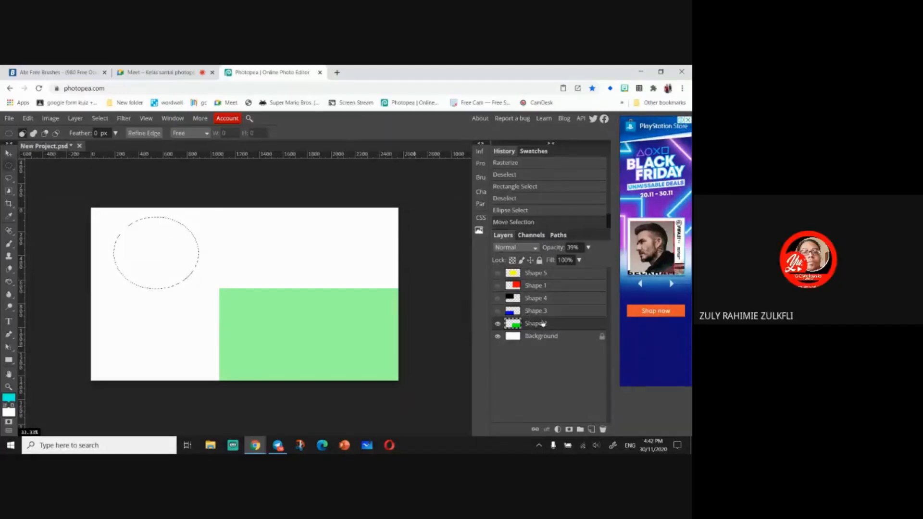
- Set the Shape 4 layer's opacity to 100%
left_click(548, 298)
left_click(579, 247)
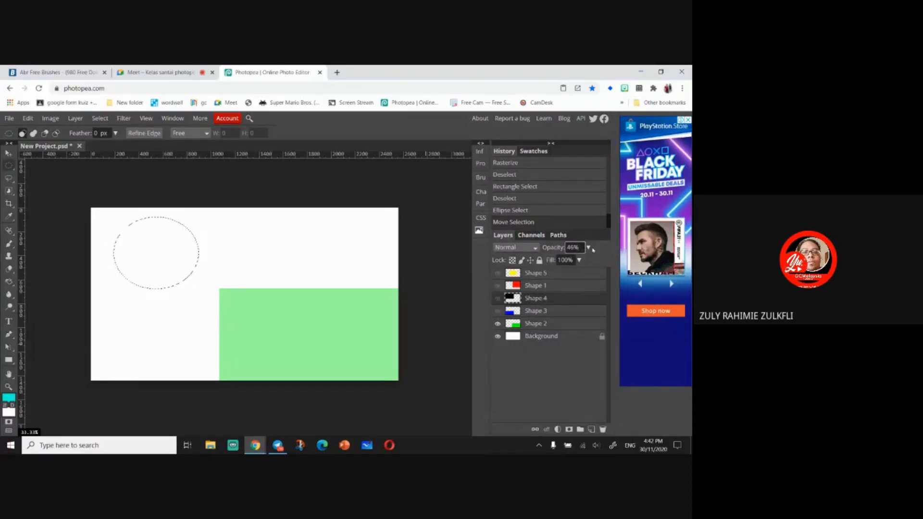
left_click(593, 250)
left_click(589, 248)
left_click_drag(566, 261, 599, 265)
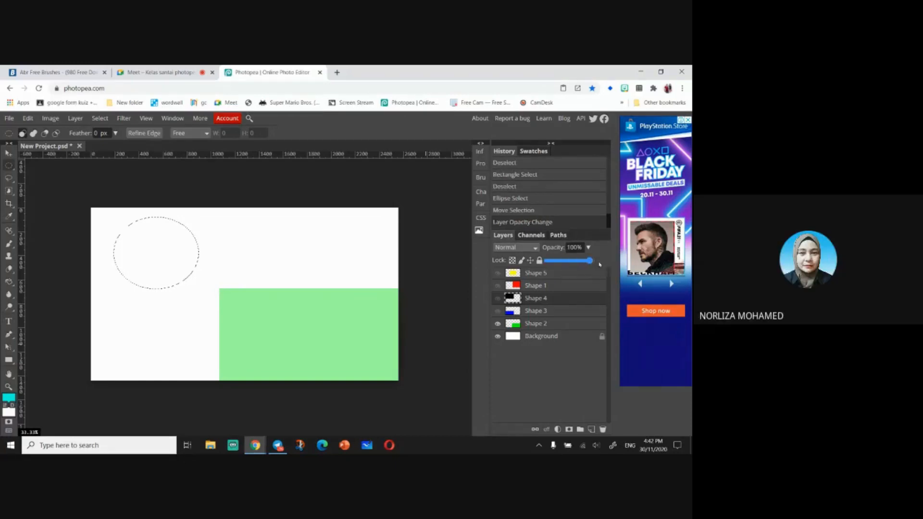
- Show only the Shape 4 layer, clear the elliptical area from it, and undo the clear
left_click(498, 323)
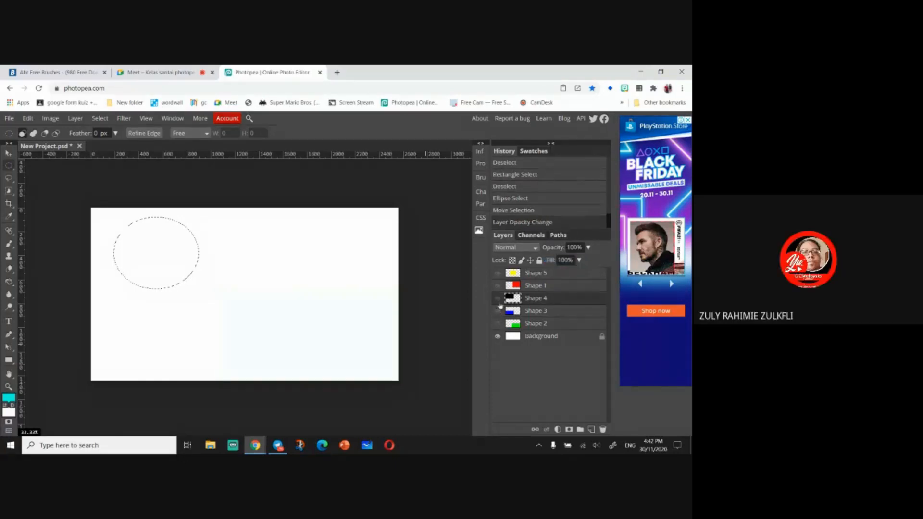
left_click(497, 298)
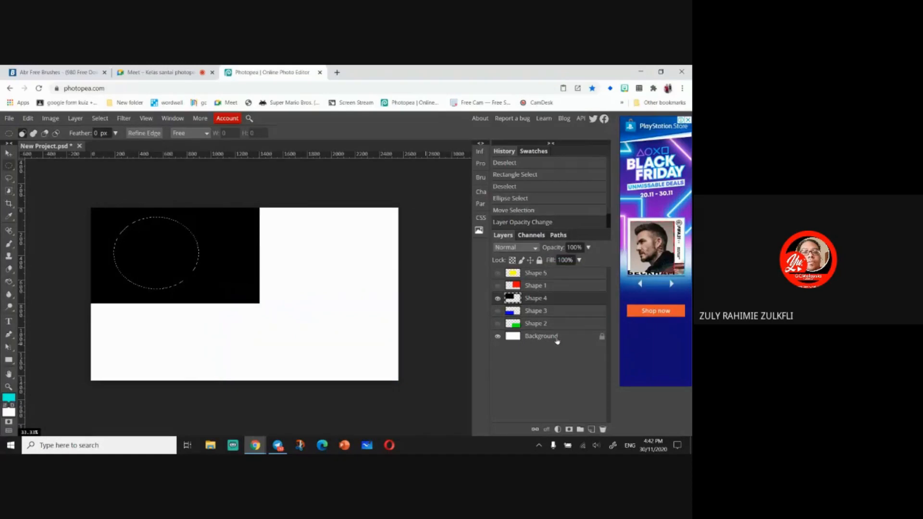
key("Delete")
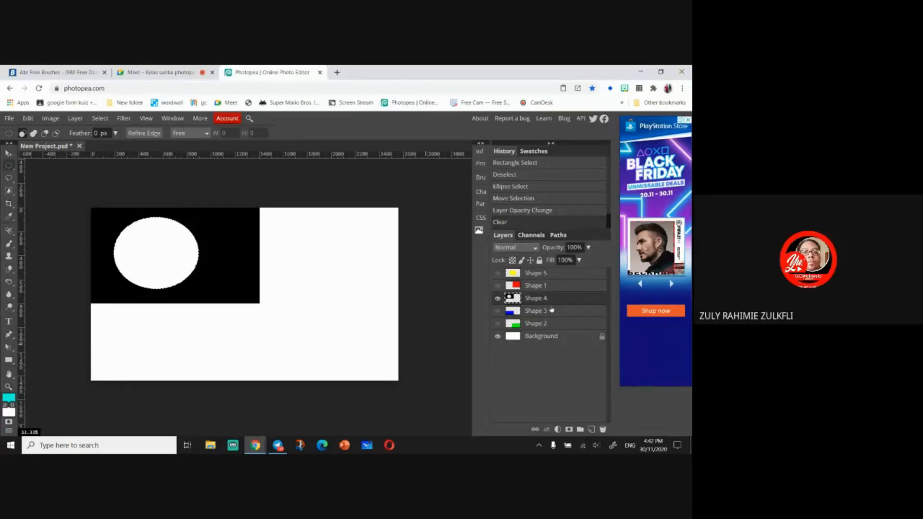
key("ctrl+z")
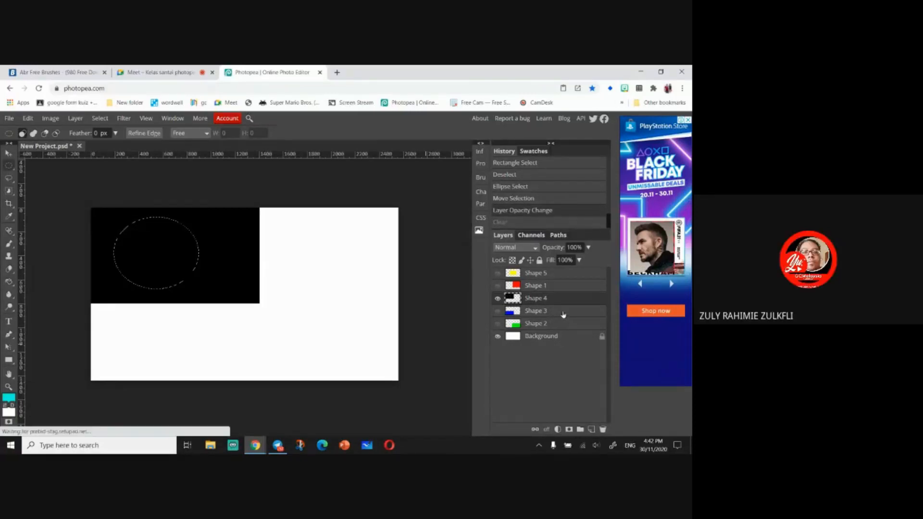
- Select the Shape 3 layer and make all layers visible again
left_click(561, 314)
left_click(497, 311)
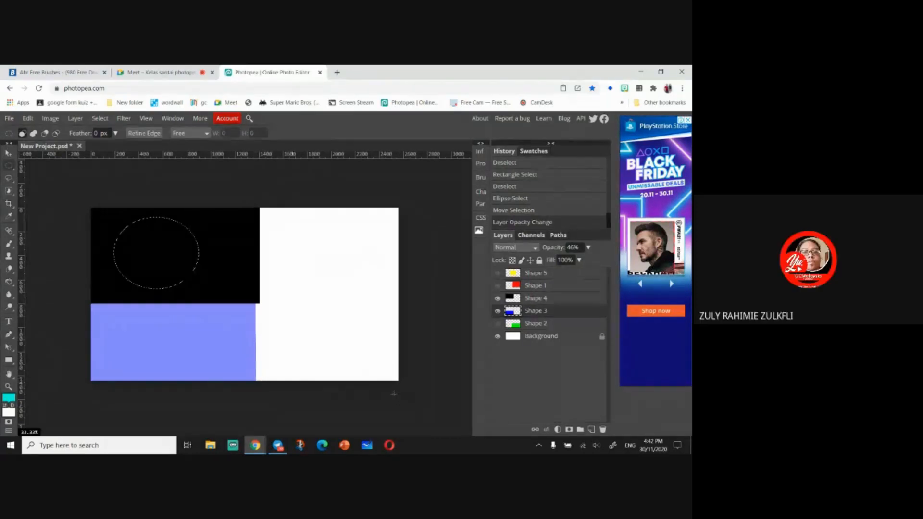
left_click(497, 299)
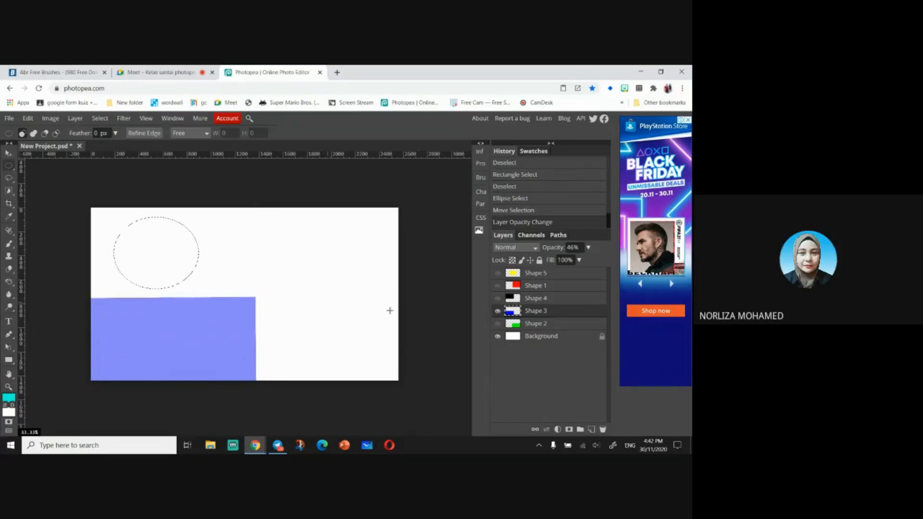
left_click(498, 299)
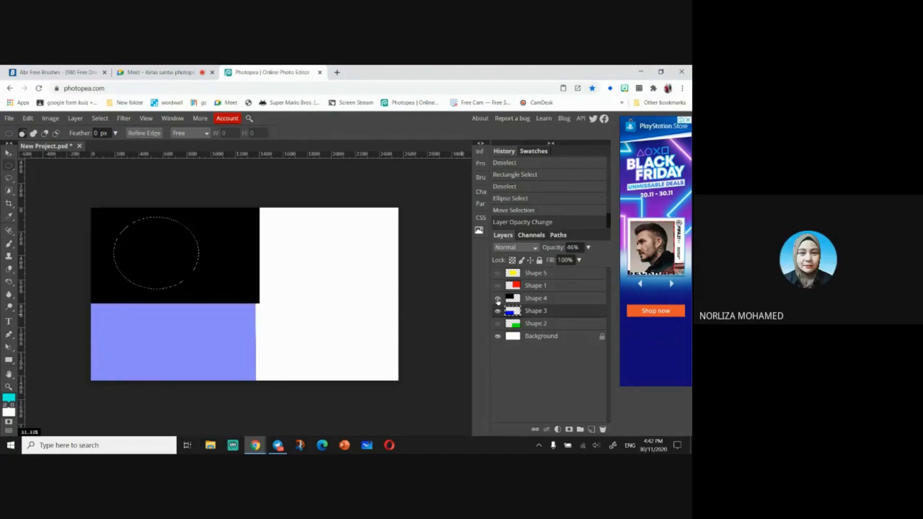
left_click(498, 324)
left_click(498, 285)
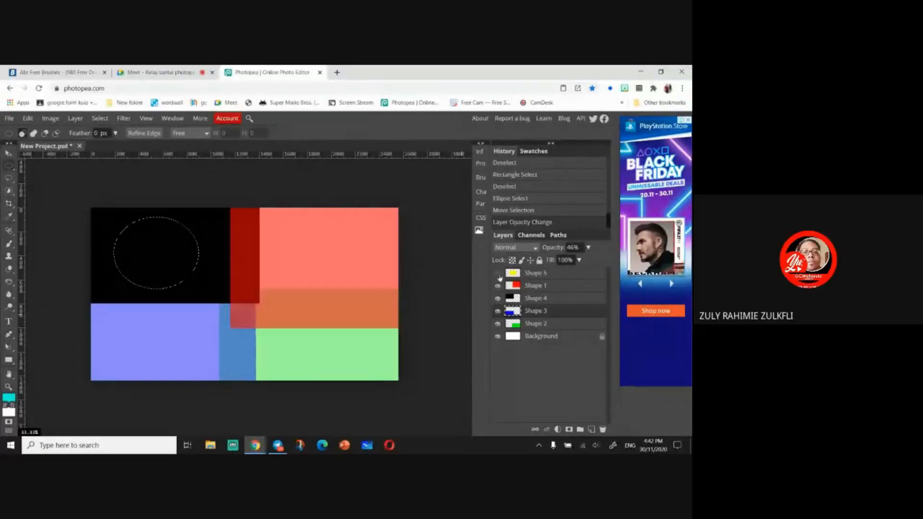
left_click(498, 273)
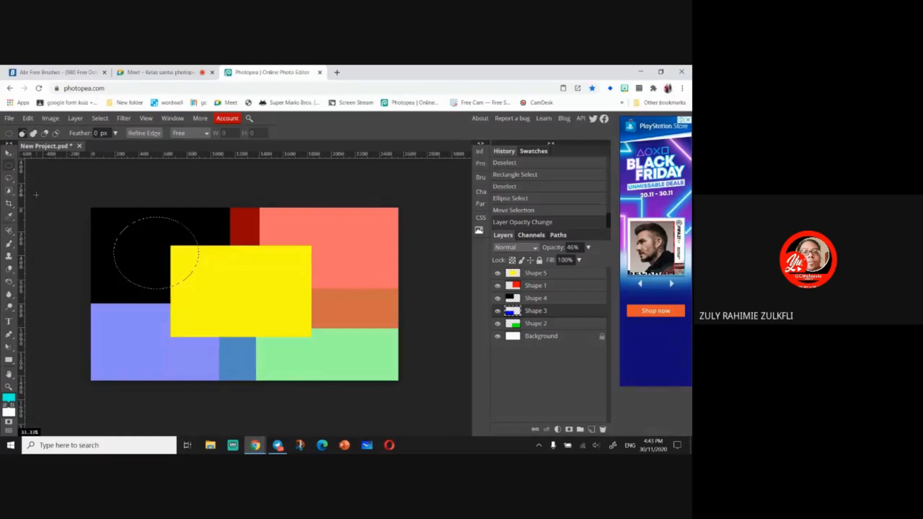
- Invert the elliptical selection and select the Shape 2 layer
left_click(12, 167)
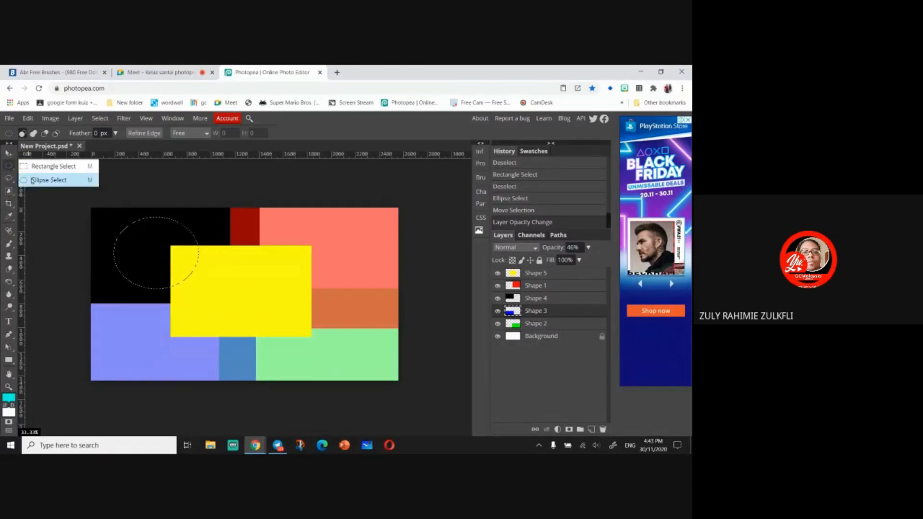
left_click(34, 181)
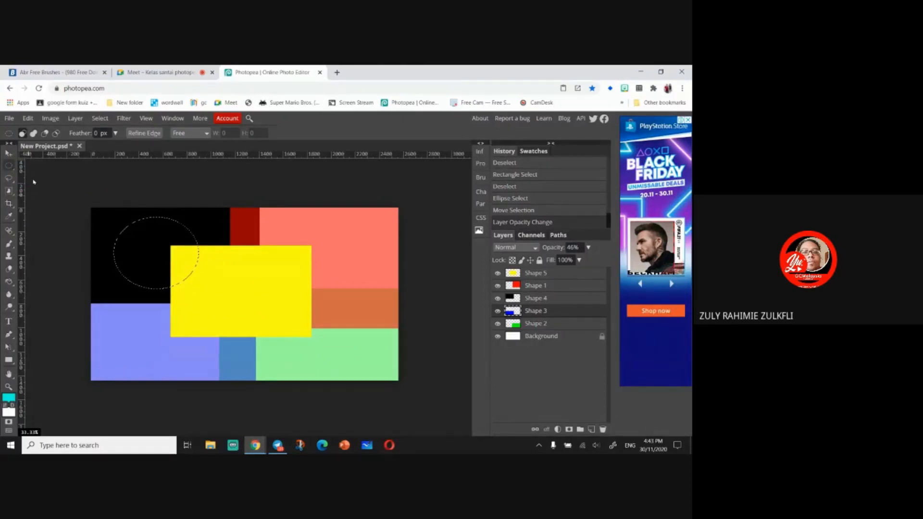
right_click(152, 217)
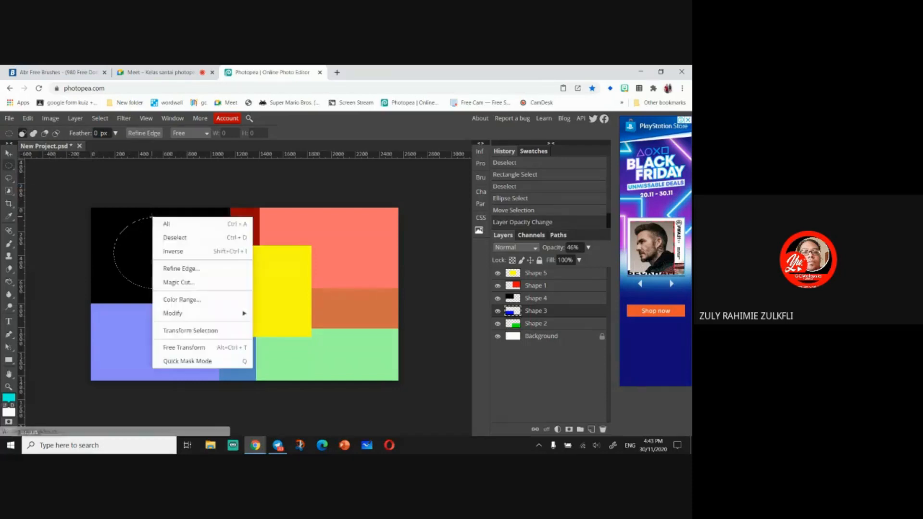
left_click(185, 253)
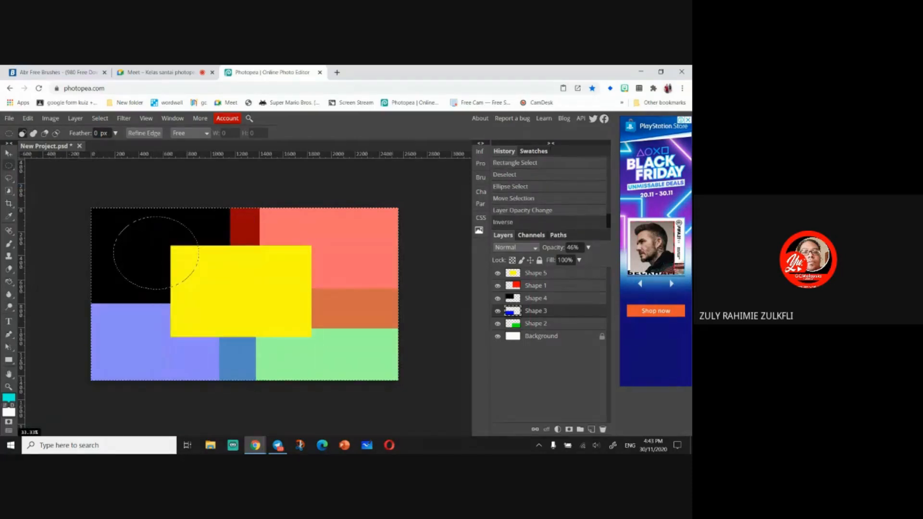
left_click(558, 324)
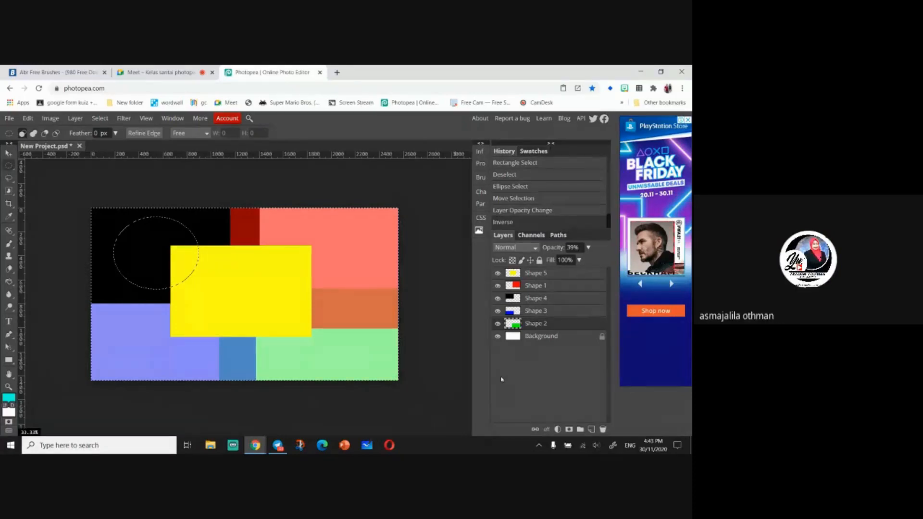
- Clear the inverted selection from the Shape 2 layer, view that layer alone, and undo the clear
key("Delete")
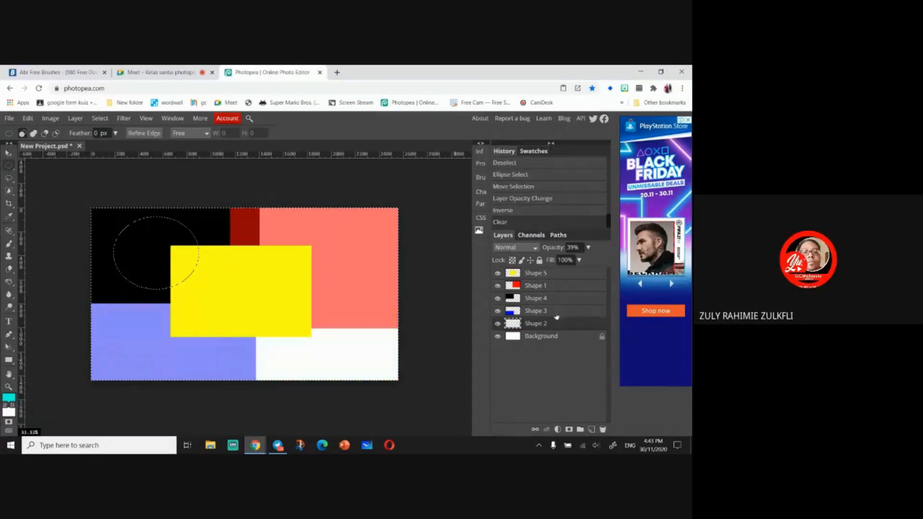
left_click(497, 273)
left_click(498, 286)
left_click(498, 298)
left_click(498, 311)
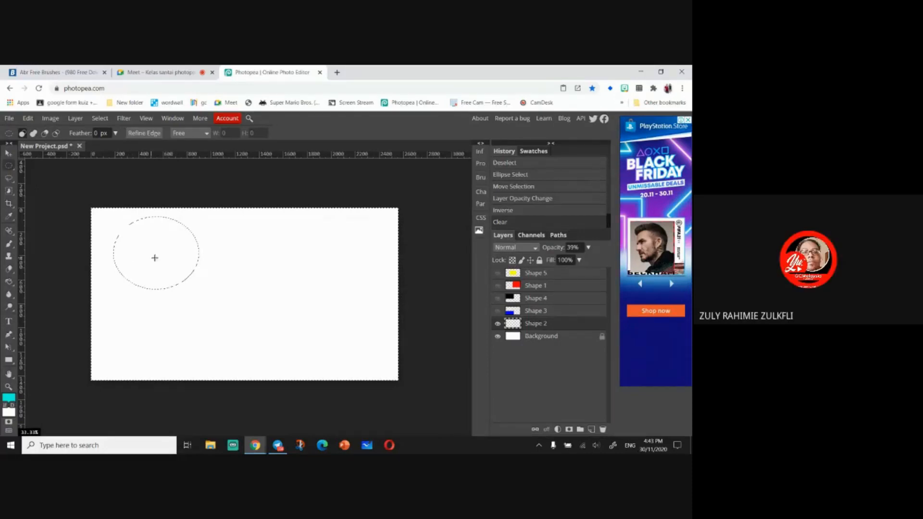
key("ctrl+alt+z")
key("ctrl+alt+z")
key("ctrl+alt+z")
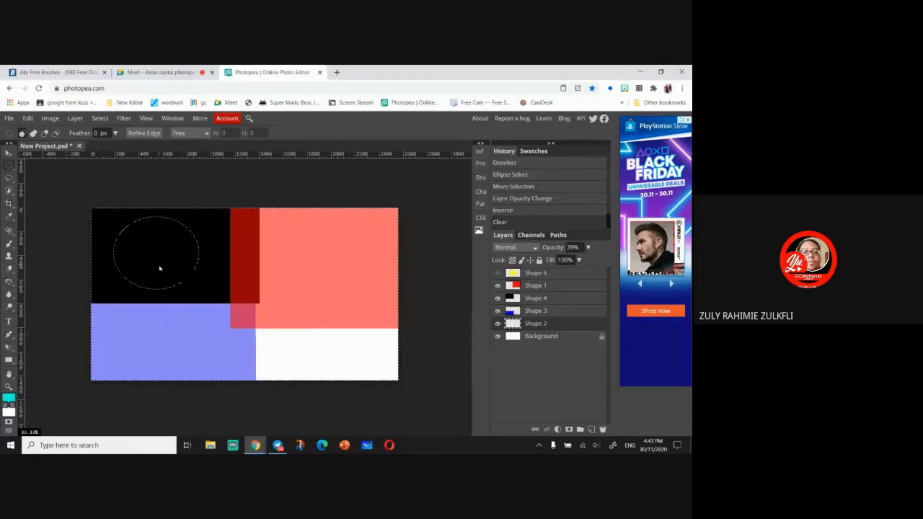
- Invert back to the elliptical selection and move it over the green block near the lower-right corner
left_click(9, 153)
left_click(133, 255)
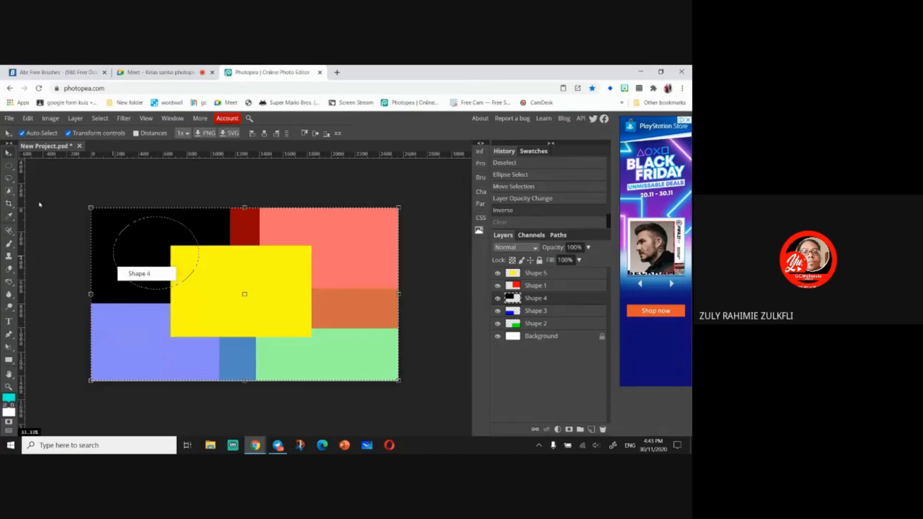
left_click(9, 166)
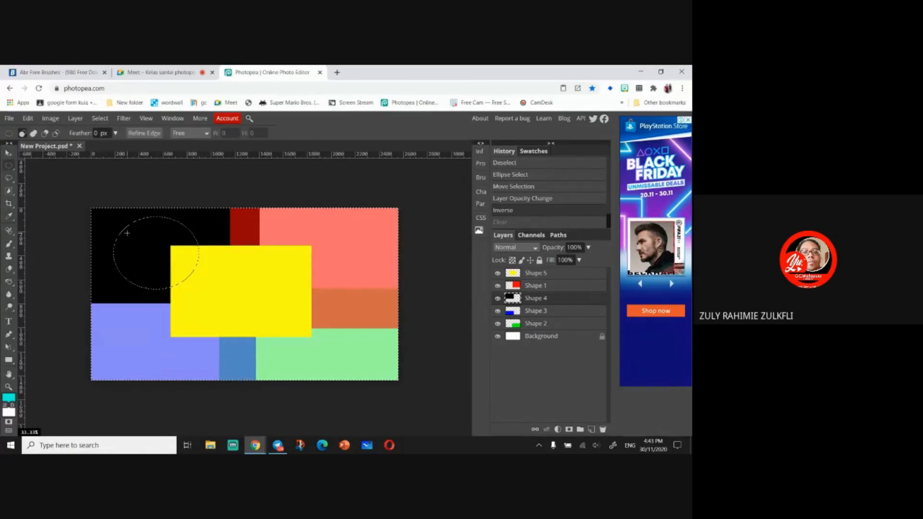
right_click(126, 233)
left_click(159, 268)
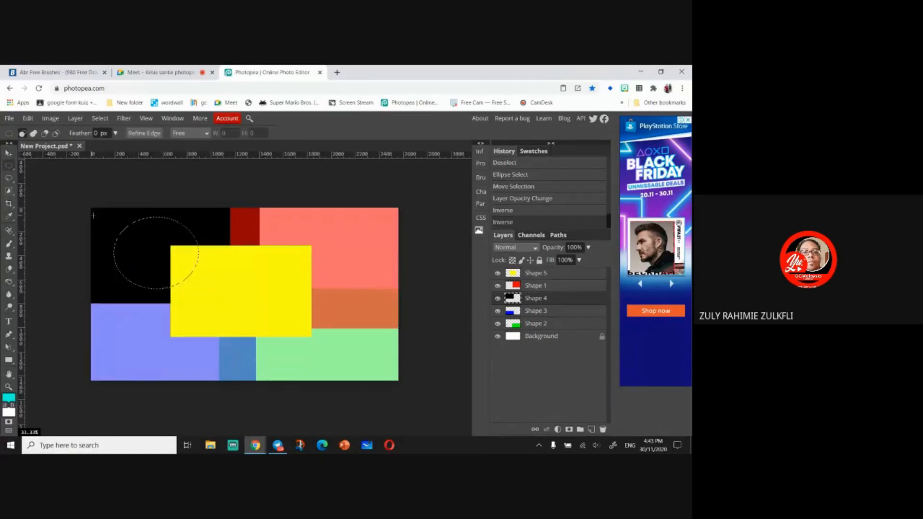
left_click_drag(141, 238, 316, 319)
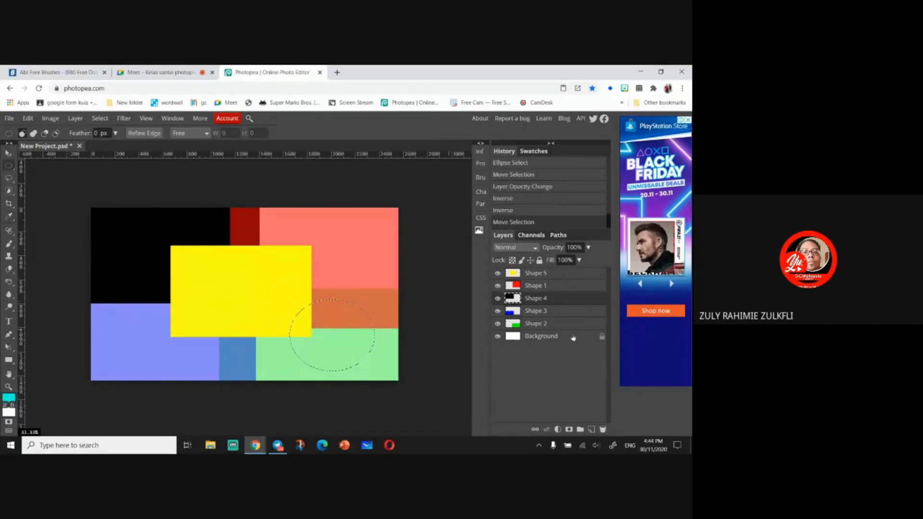
- Select the Shape 2 layer, invert the selection and clear everything outside the ellipse
left_click(573, 327)
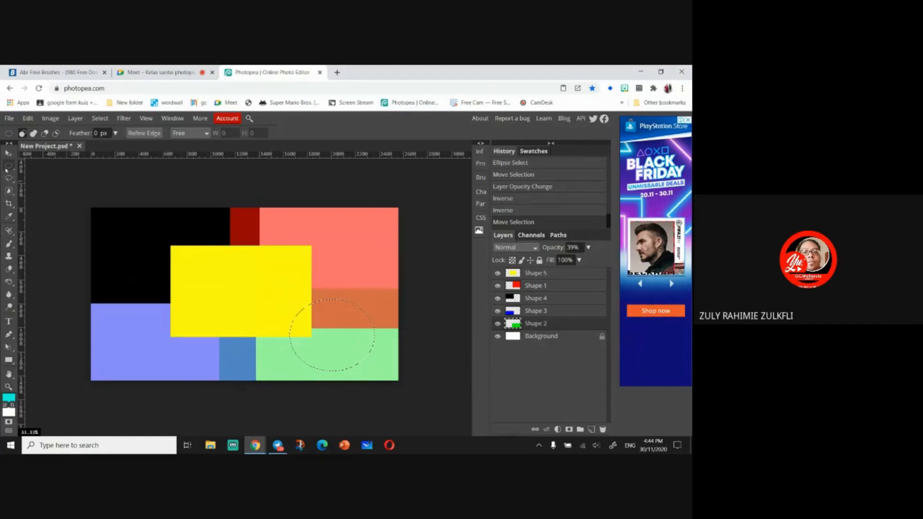
right_click(357, 318)
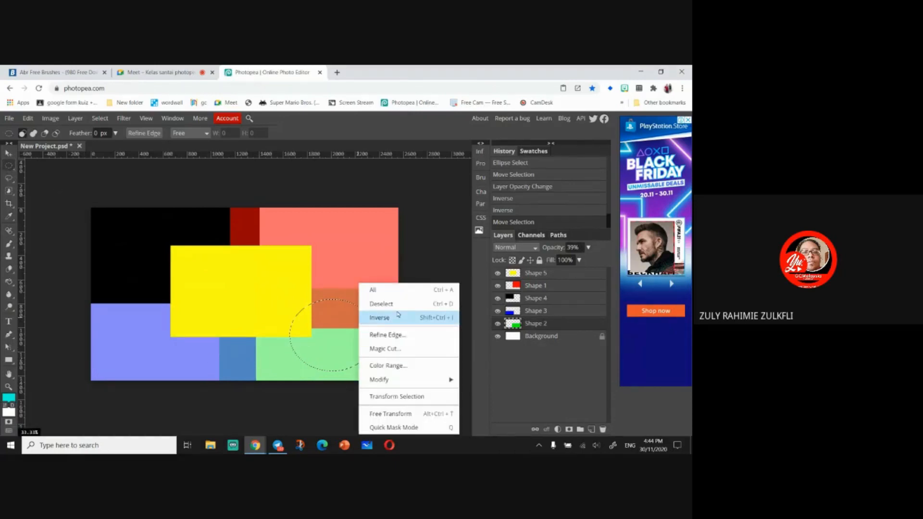
left_click(398, 315)
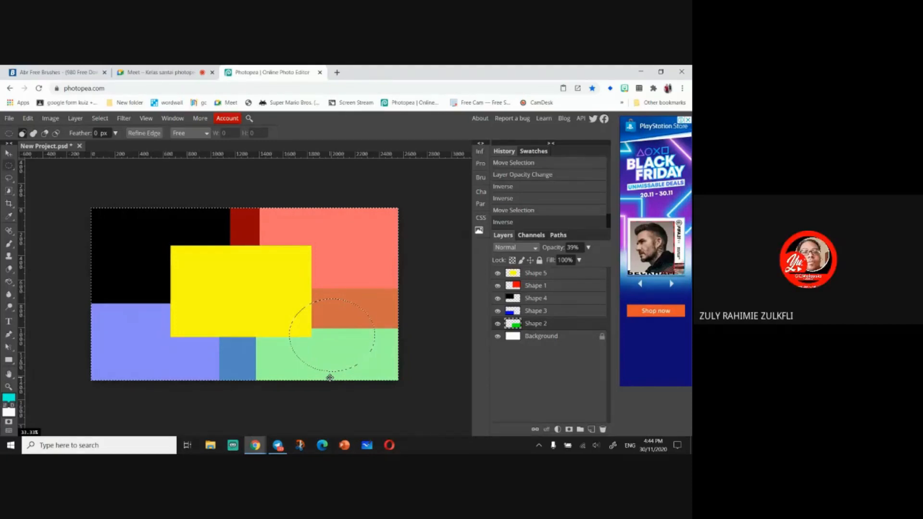
key("Delete")
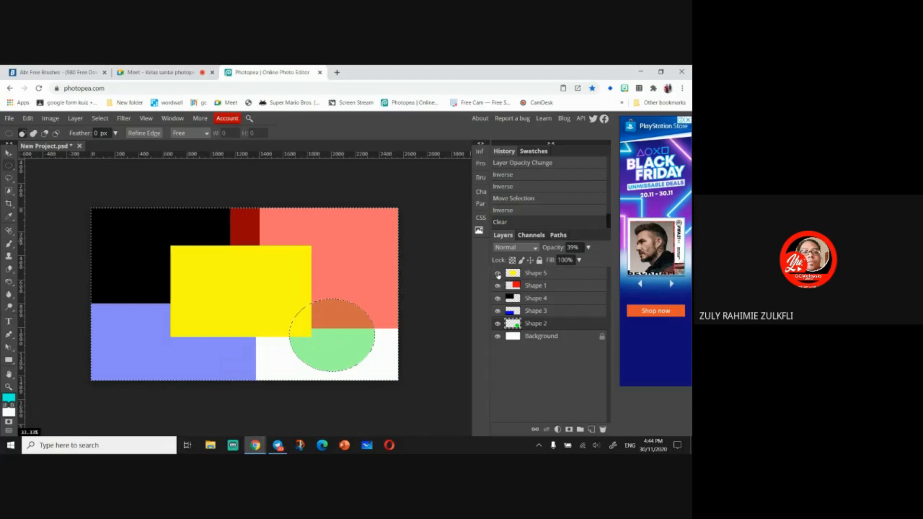
- Show only the Shape 2 and Shape 3 layers and clear Shape 3 outside the ellipse as well
left_click(498, 273)
left_click(497, 285)
left_click(497, 298)
left_click(497, 311)
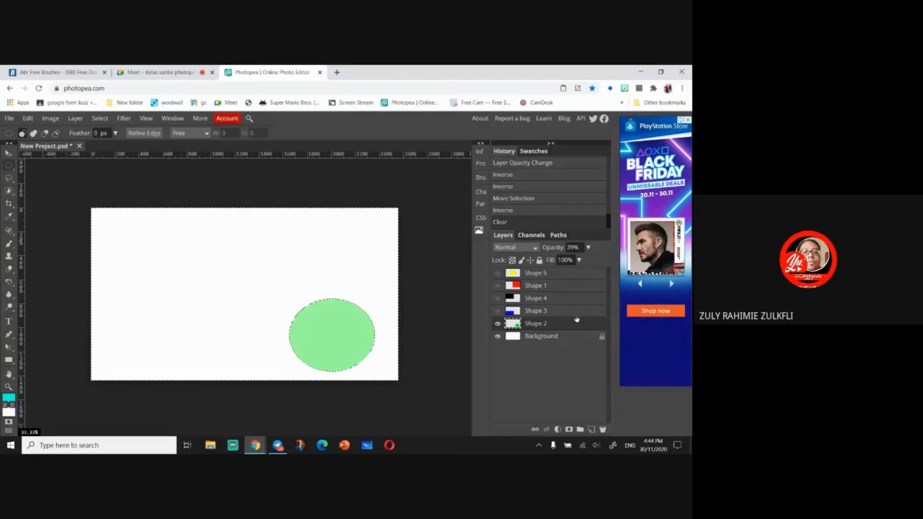
left_click(545, 315)
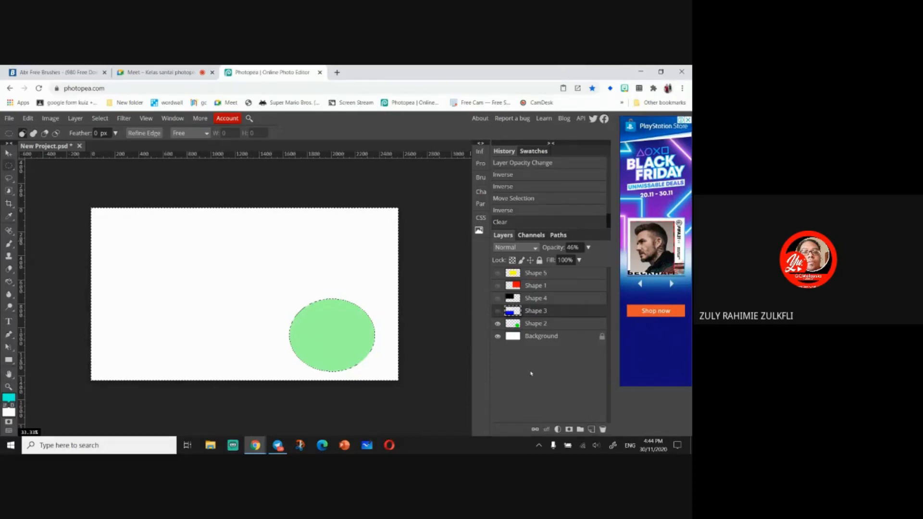
left_click(497, 311)
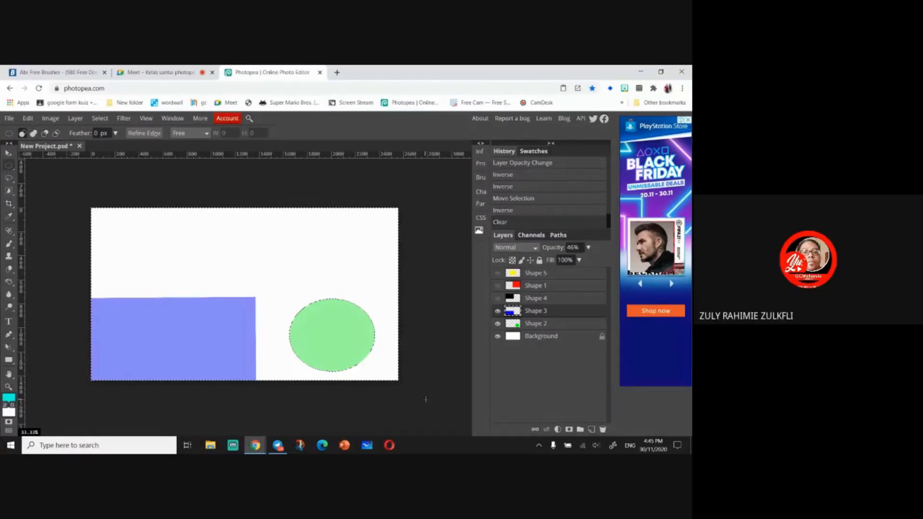
key("Delete")
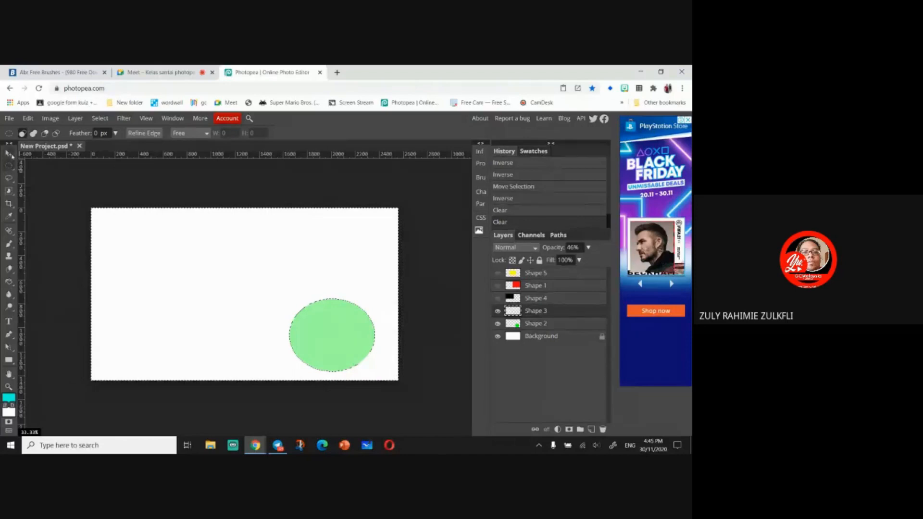
- Deselect, then select the layers from Shape 5 down to Shape 2 and delete them
left_click(8, 153)
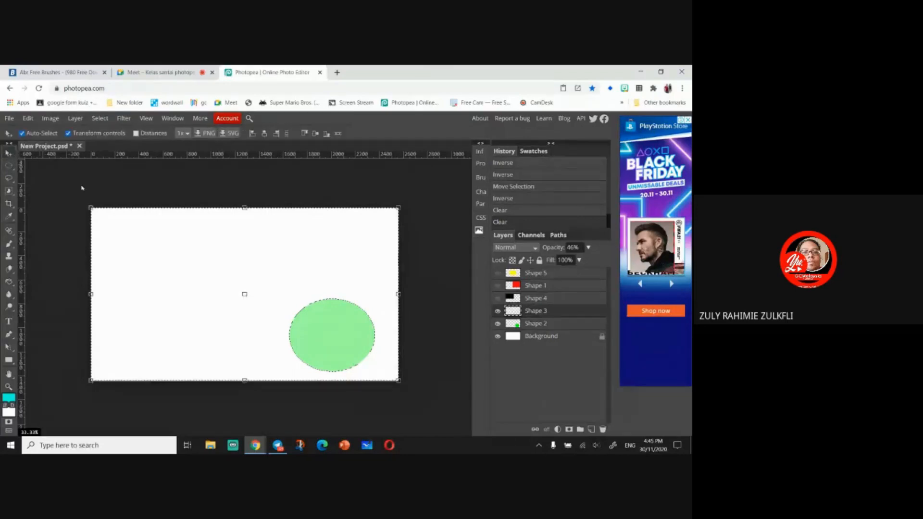
left_click(8, 166)
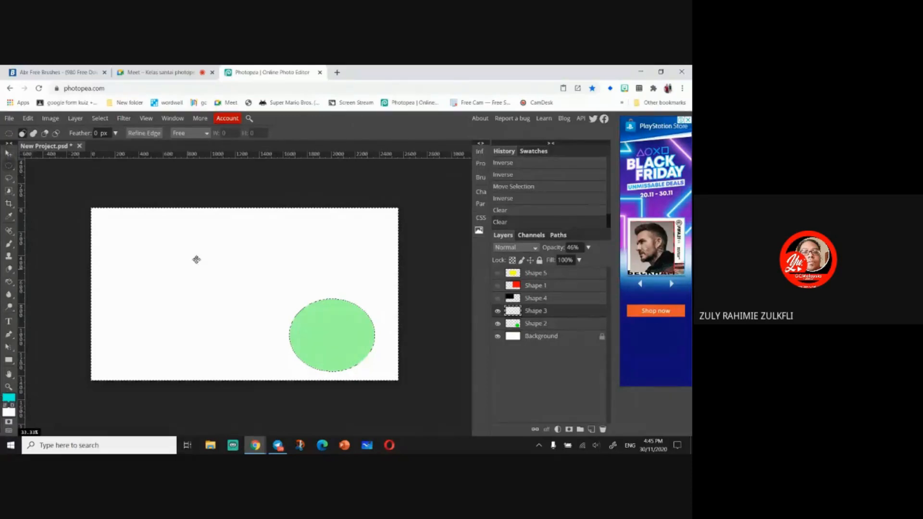
left_click(252, 192)
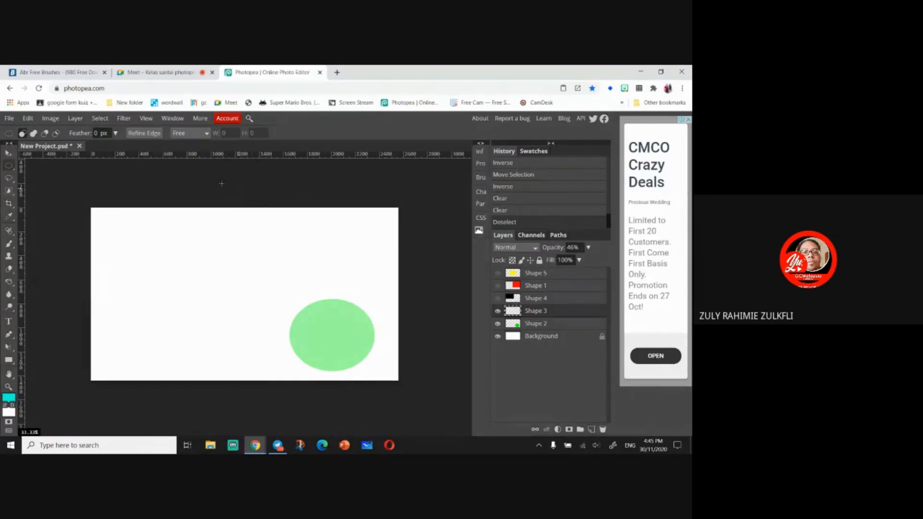
left_click(8, 152)
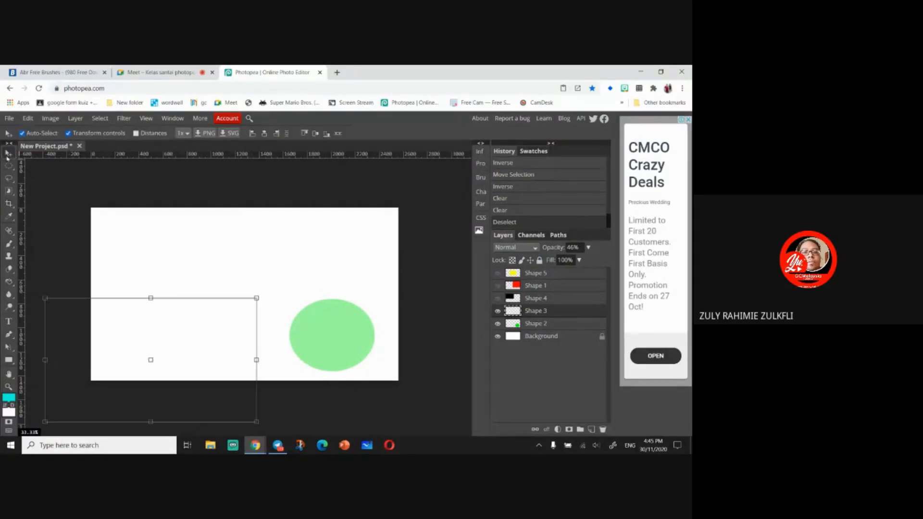
left_click(558, 273)
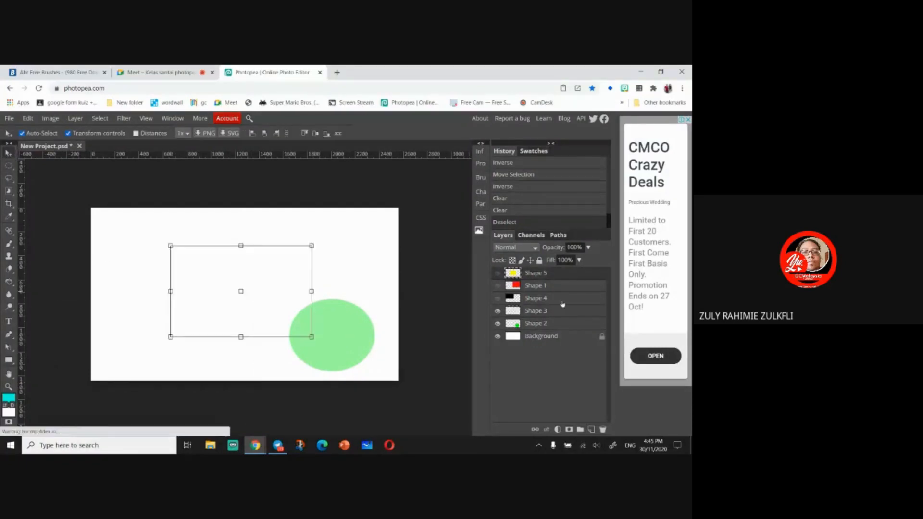
left_click(566, 323)
key("Delete")
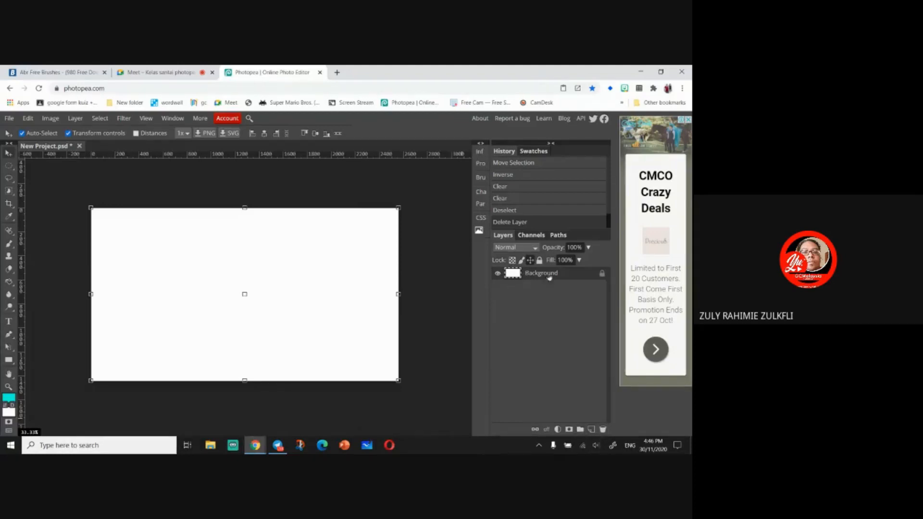
- Add a new empty layer above the Background layer
left_click(591, 430)
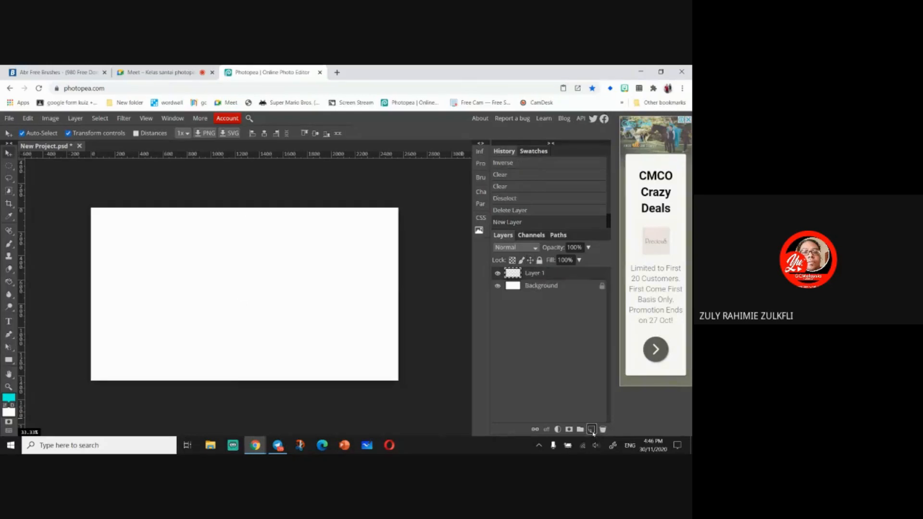
left_click(498, 286)
left_click(499, 286)
left_click(538, 287)
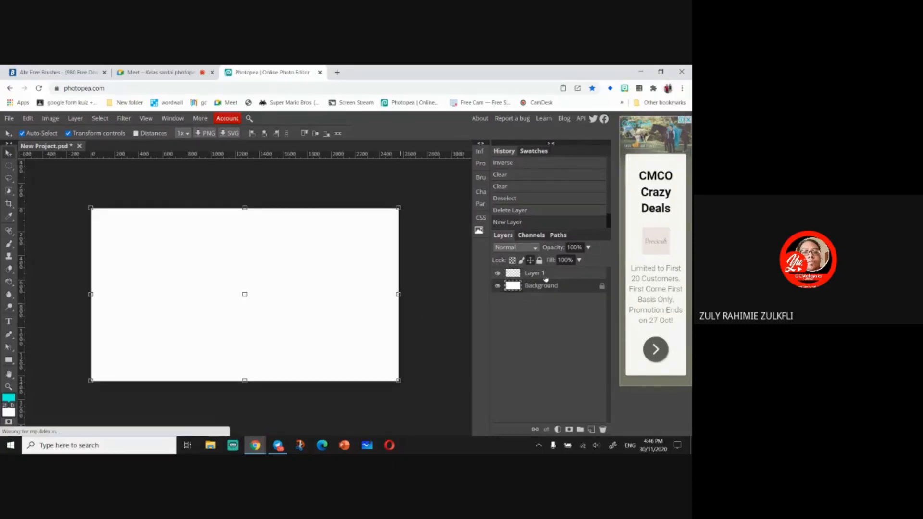
left_click(545, 278)
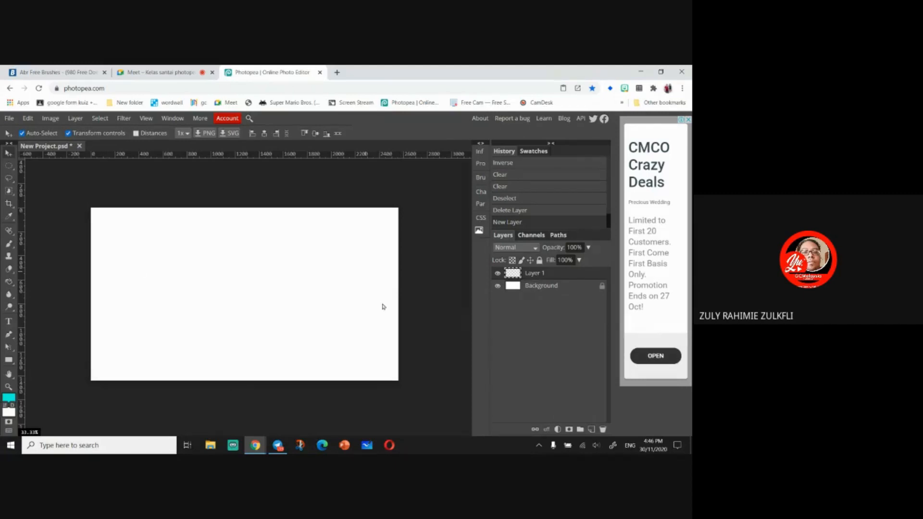
left_click(546, 288)
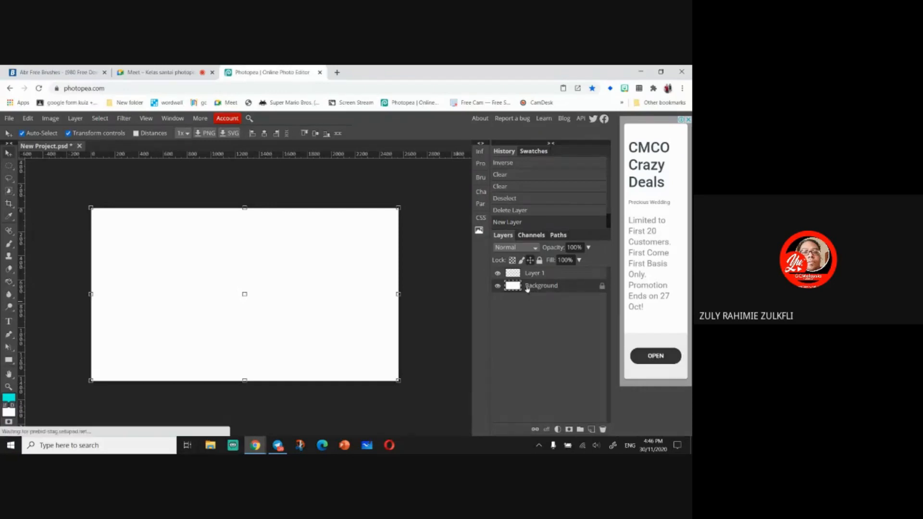
left_click(536, 274)
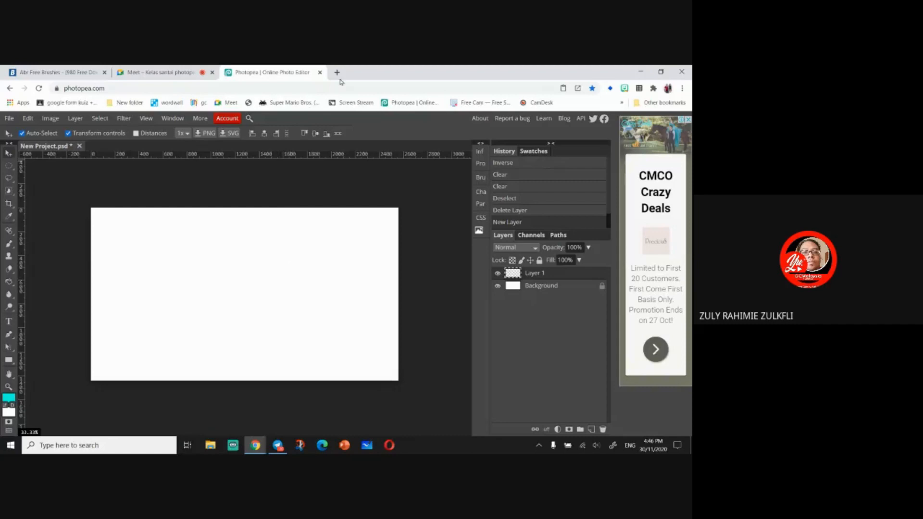
- Open a new browser tab and search Google for "beautiful background wallpaper"
left_click(337, 72)
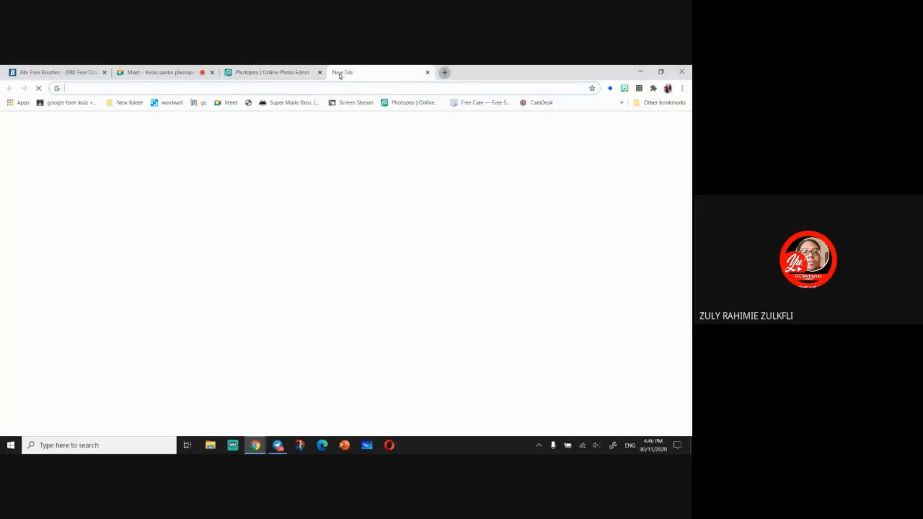
left_click(302, 87)
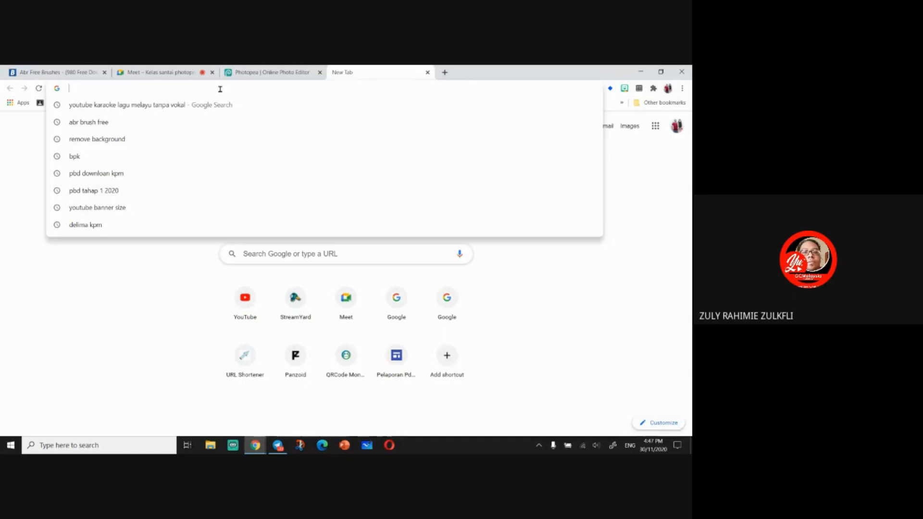
type("beu")
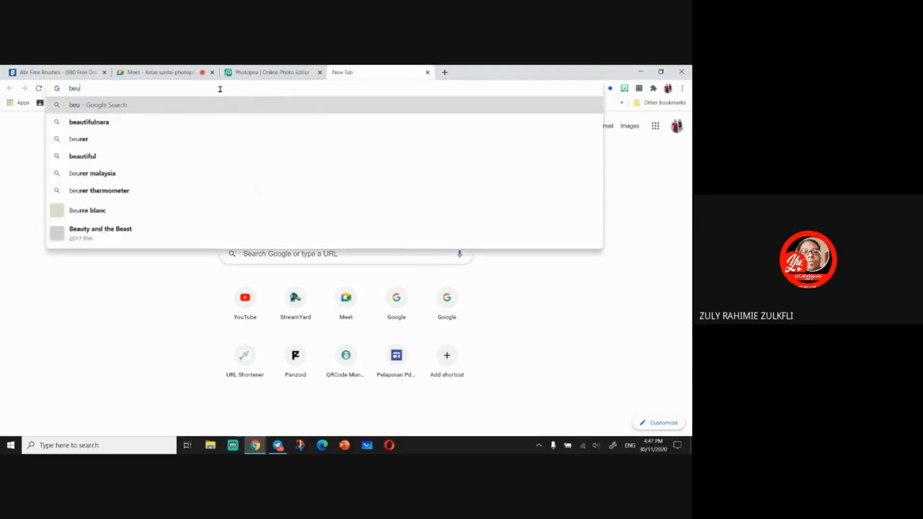
type("tiful ba")
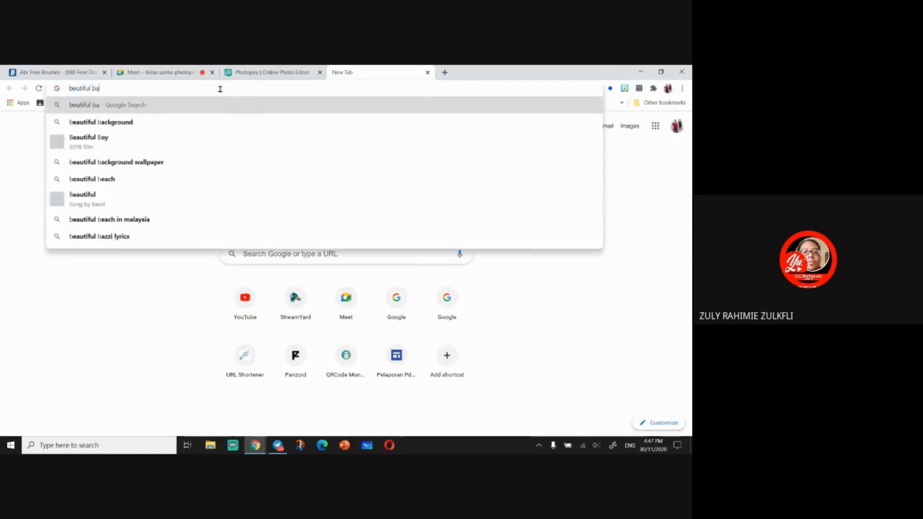
type("ckground wallpaper")
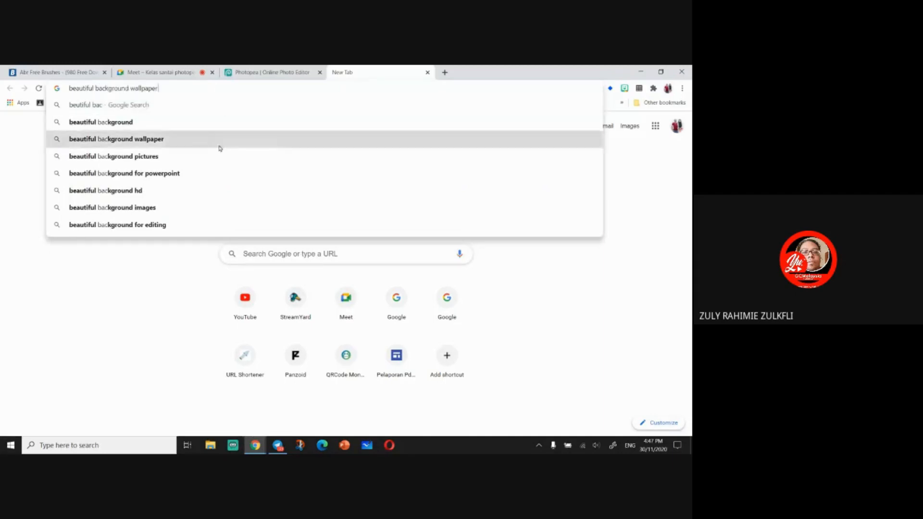
left_click(222, 141)
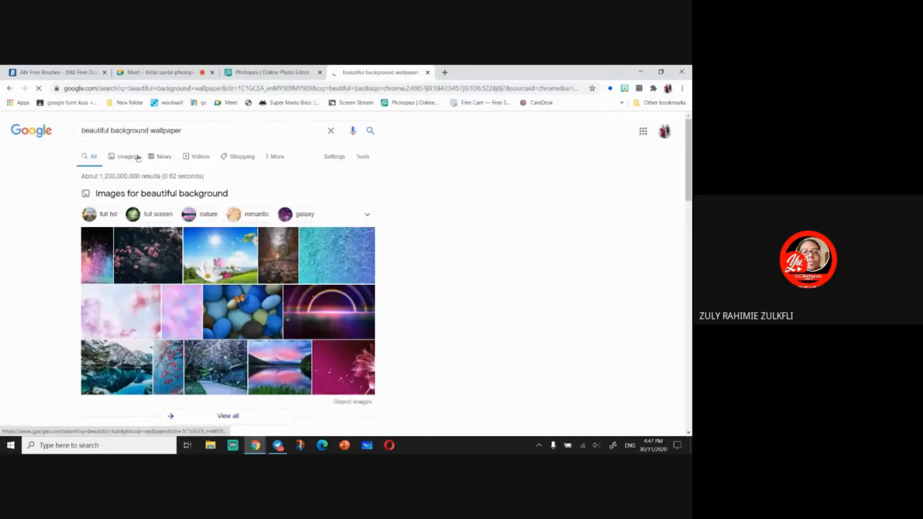
- Browse the image results and copy the 4K Tripple Rainbow Sparkling Space image
left_click(126, 155)
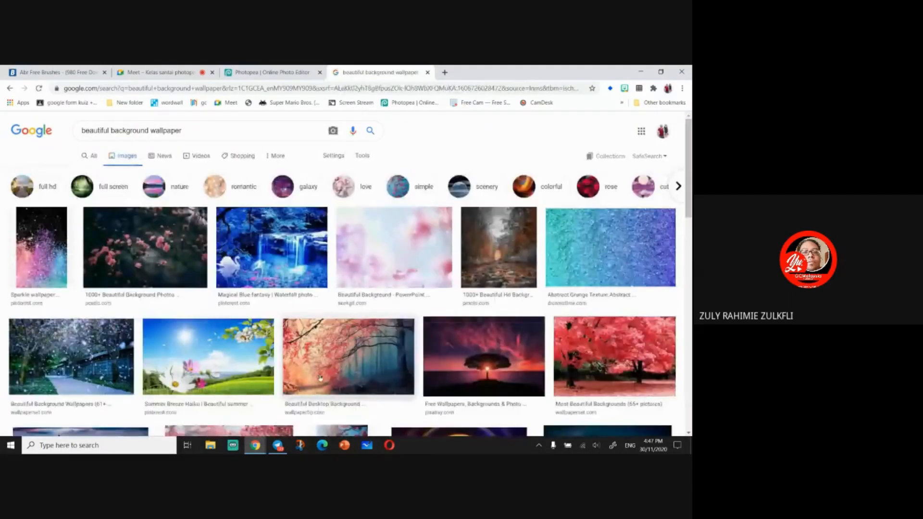
scroll(318, 377, "down", 1)
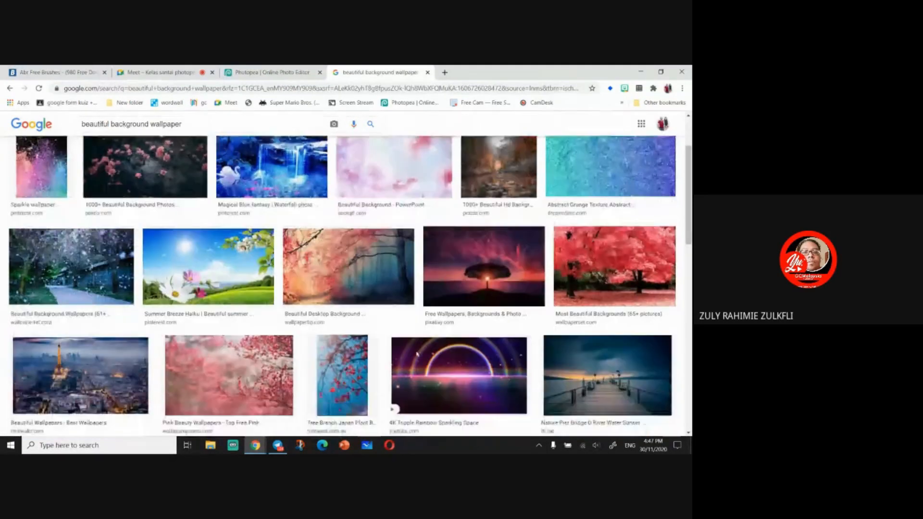
scroll(416, 354, "down", 1)
scroll(416, 354, "up", 1)
scroll(416, 354, "down", 3)
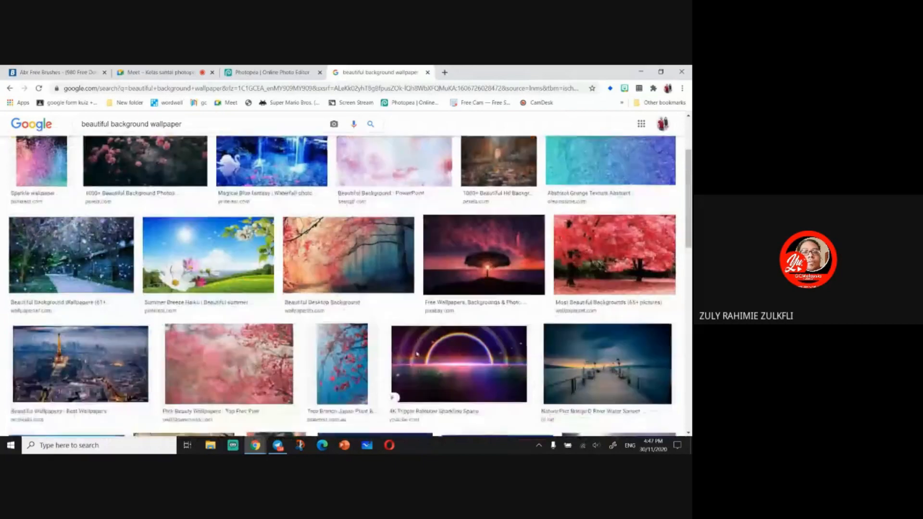
right_click(467, 287)
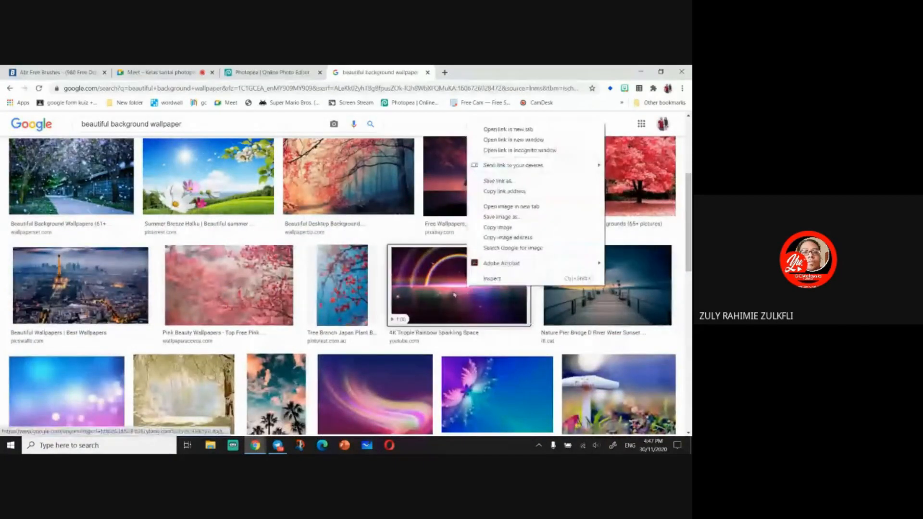
left_click(456, 291)
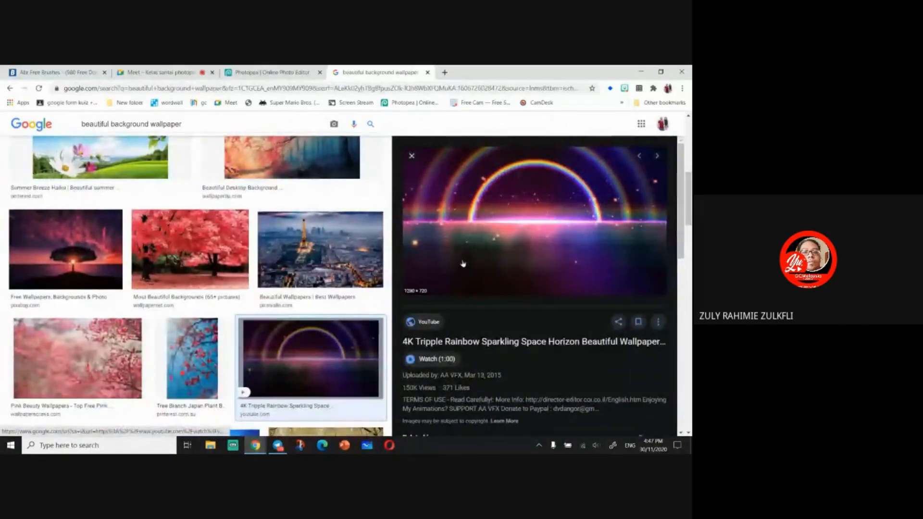
right_click(462, 261)
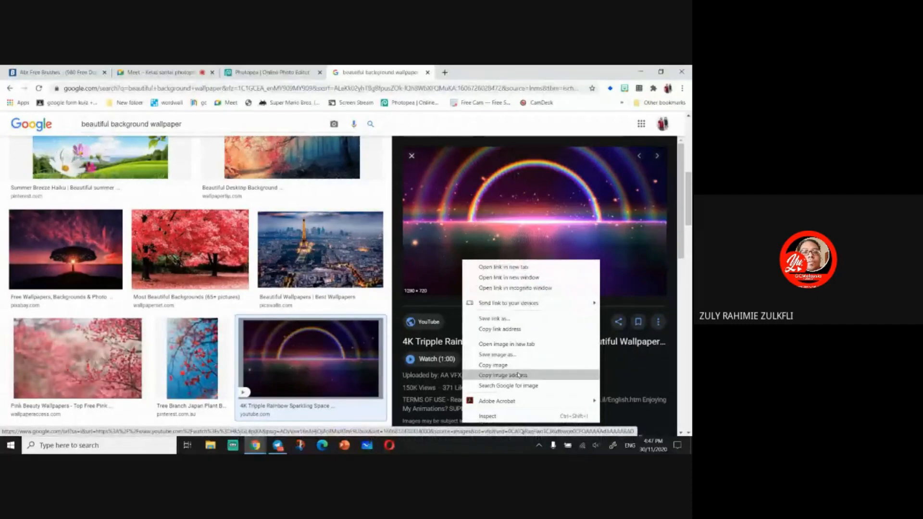
left_click(500, 366)
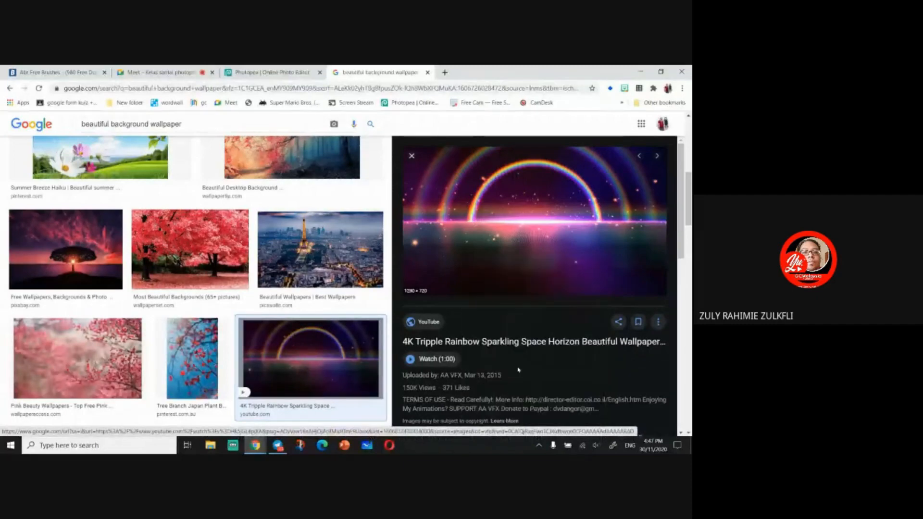
right_click(499, 238)
left_click(540, 351)
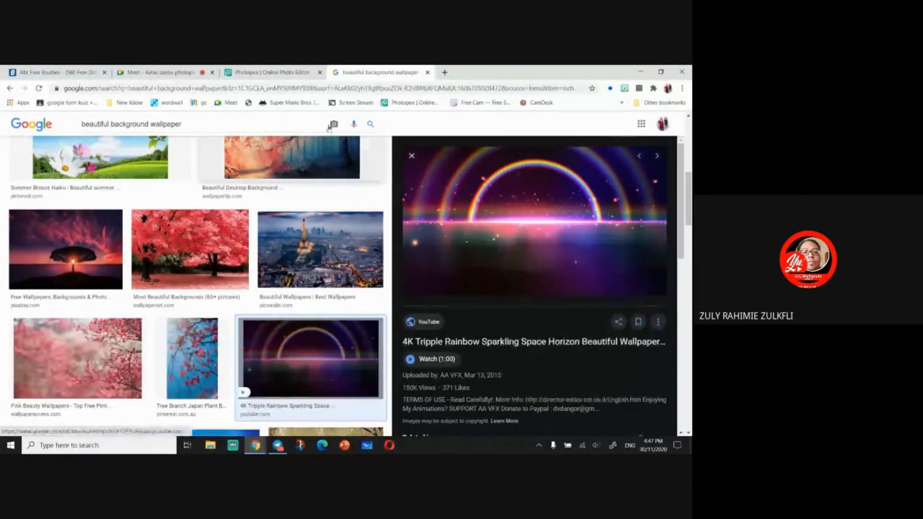
- Paste the rainbow image into the Photopea document and scale it to cover the whole canvas
left_click(269, 72)
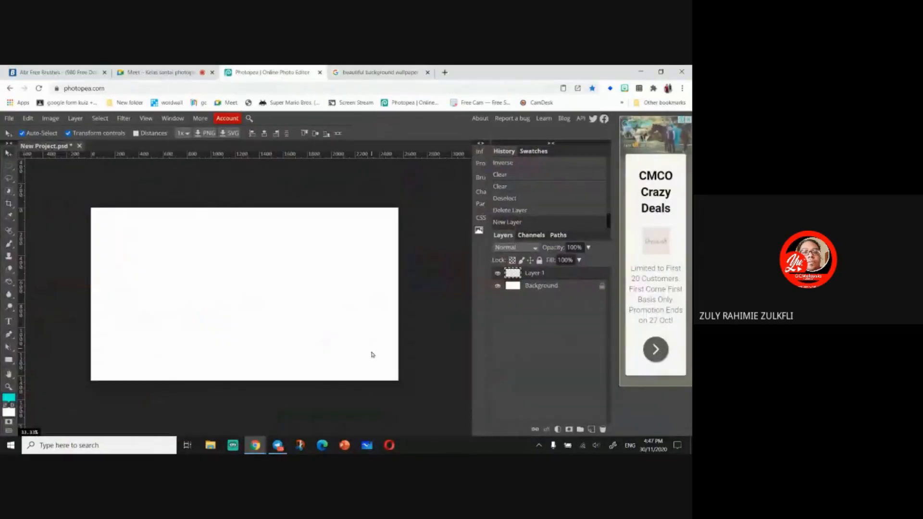
key("ctrl+v")
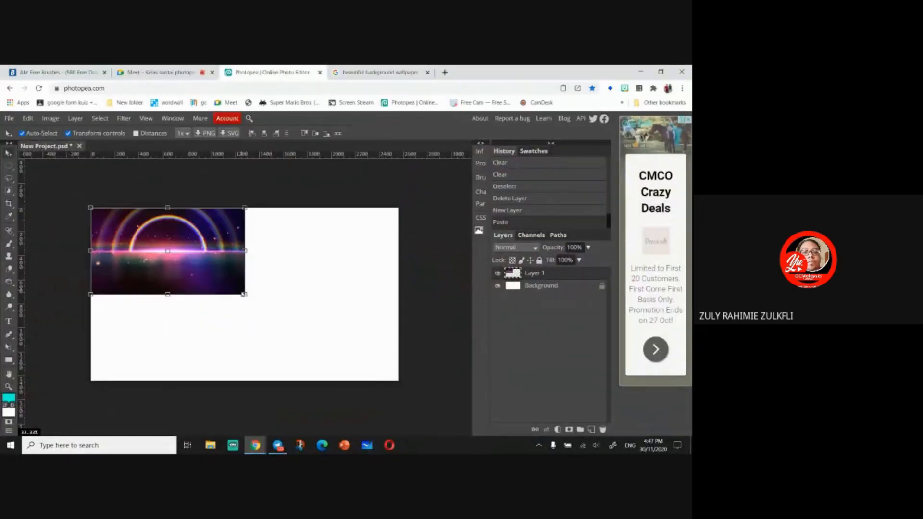
left_click_drag(245, 294, 403, 383)
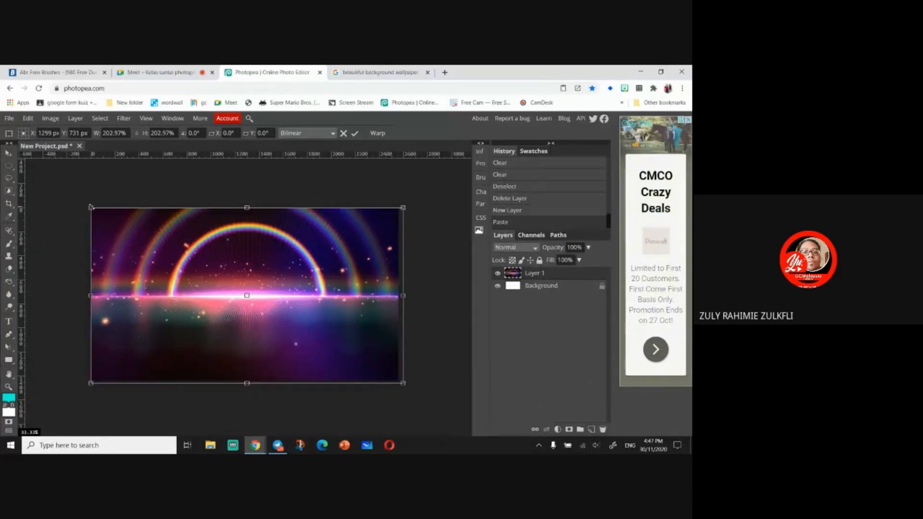
left_click_drag(90, 207, 86, 205)
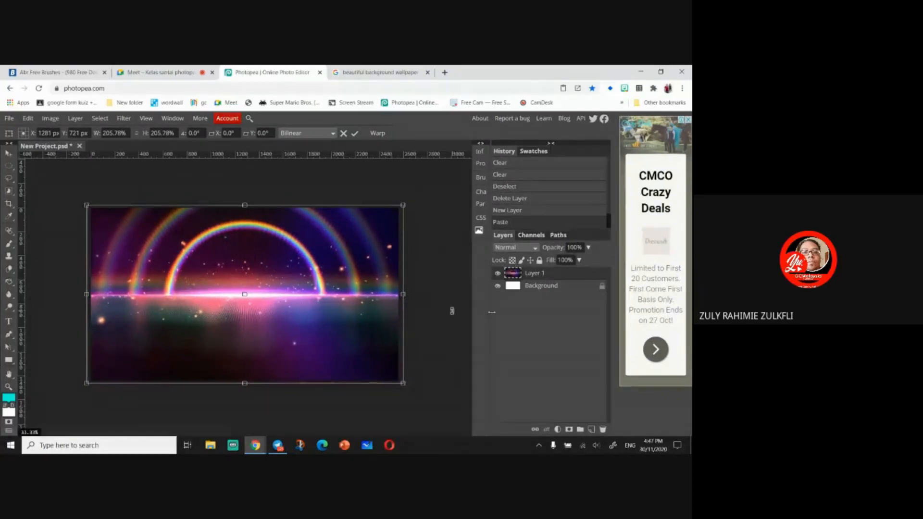
left_click(498, 274)
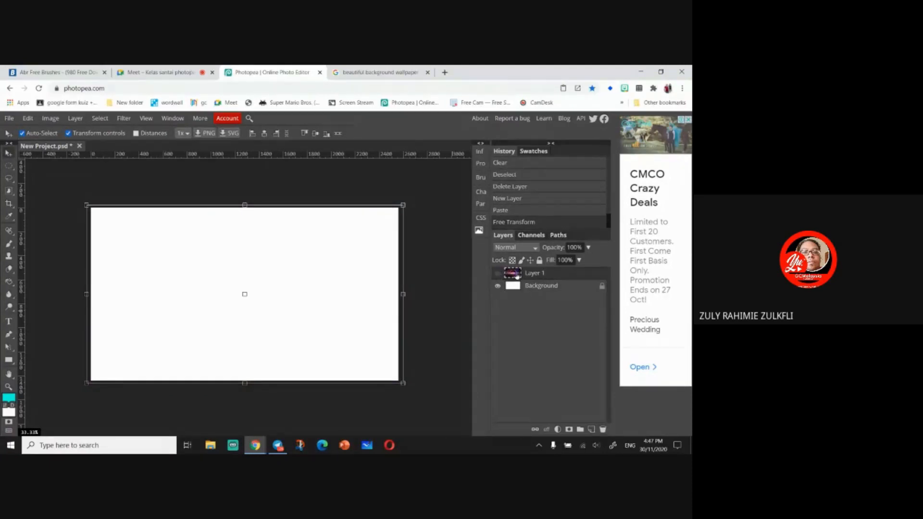
left_click(498, 274)
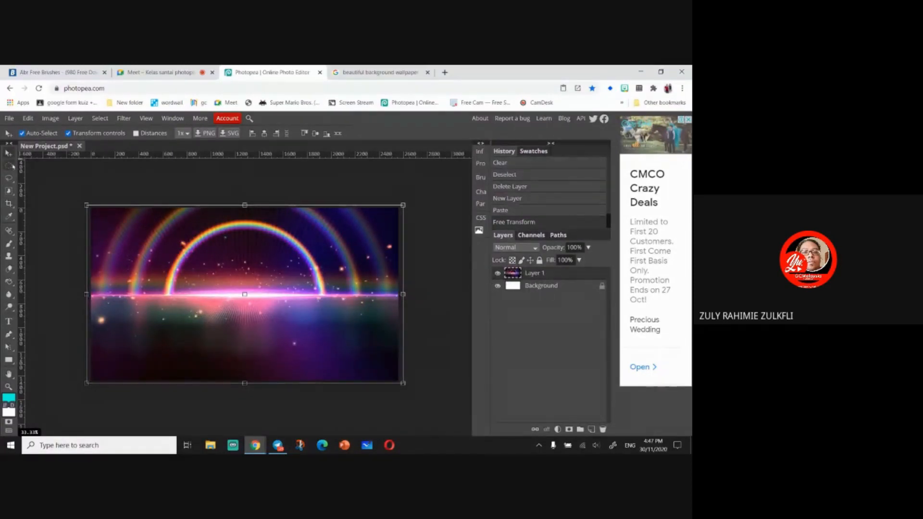
right_click(9, 166)
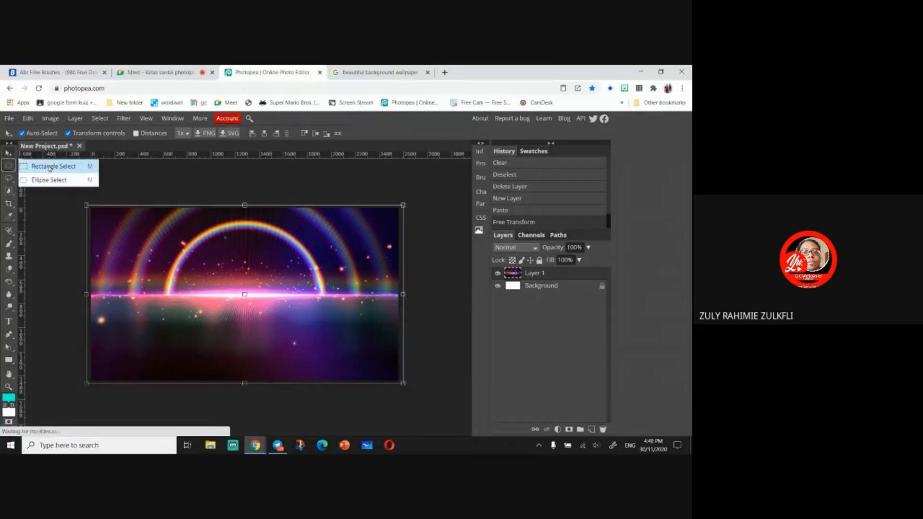
key("ctrl+t")
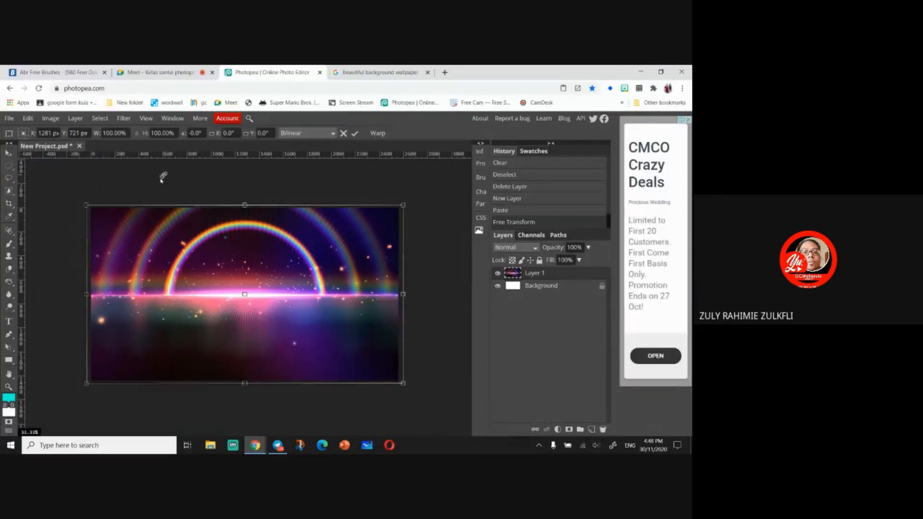
- Search Google for "youtube banner size"
left_click(373, 73)
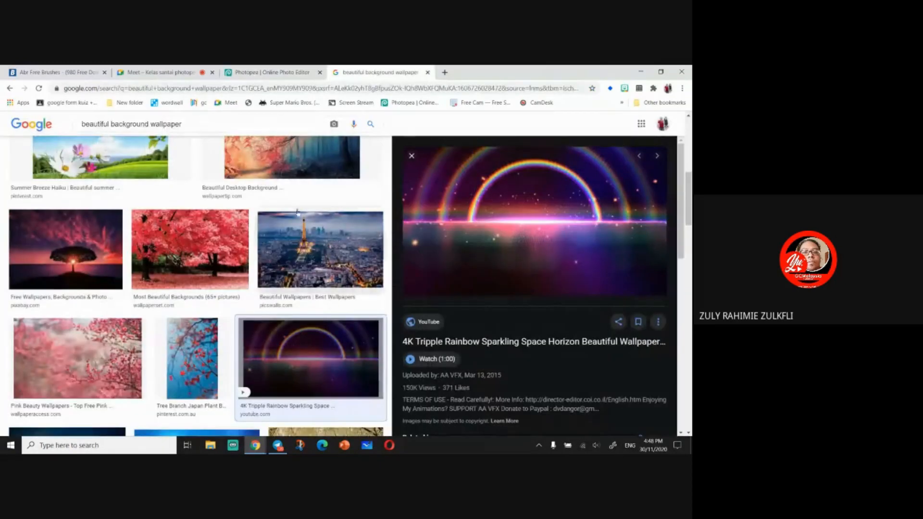
left_click(258, 90)
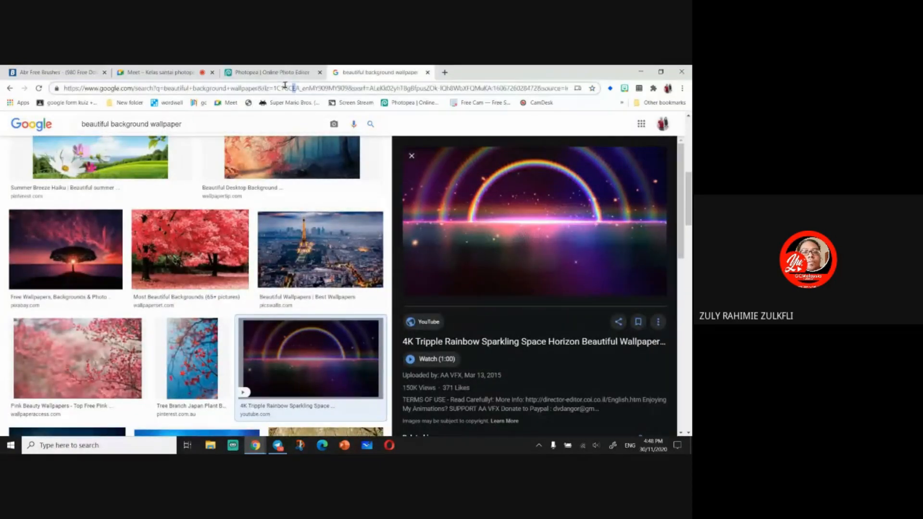
key("ctrl+a")
type("yo")
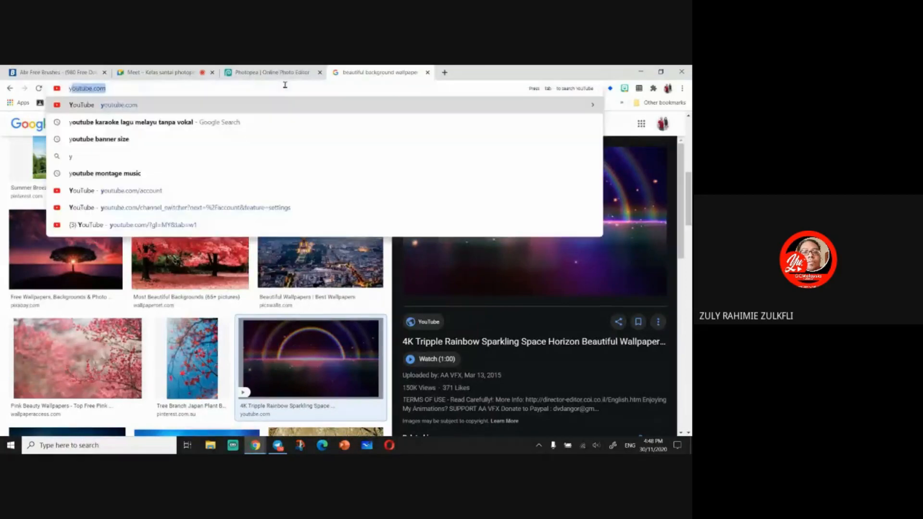
type("utube")
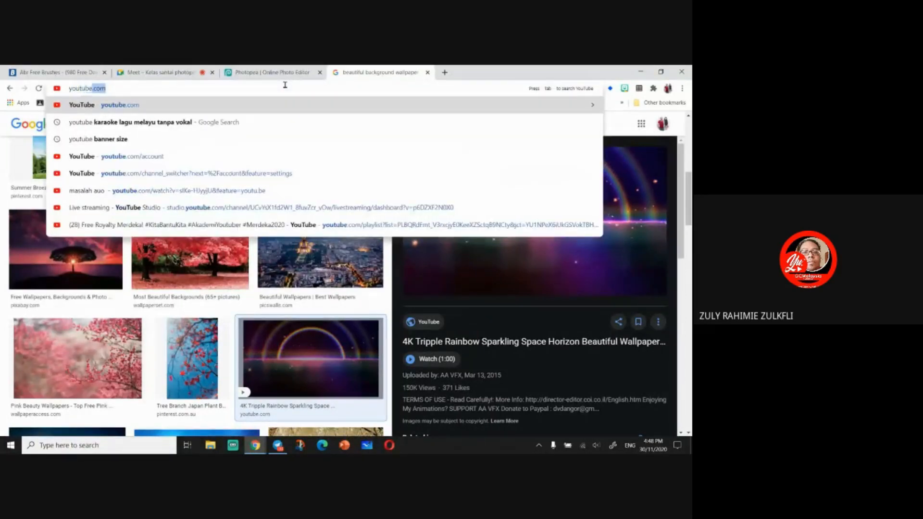
type(" banner size")
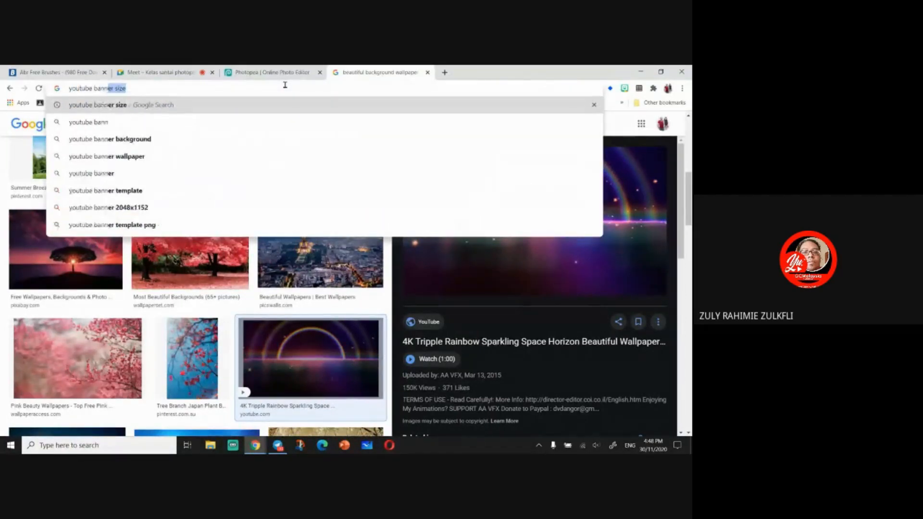
left_click(191, 106)
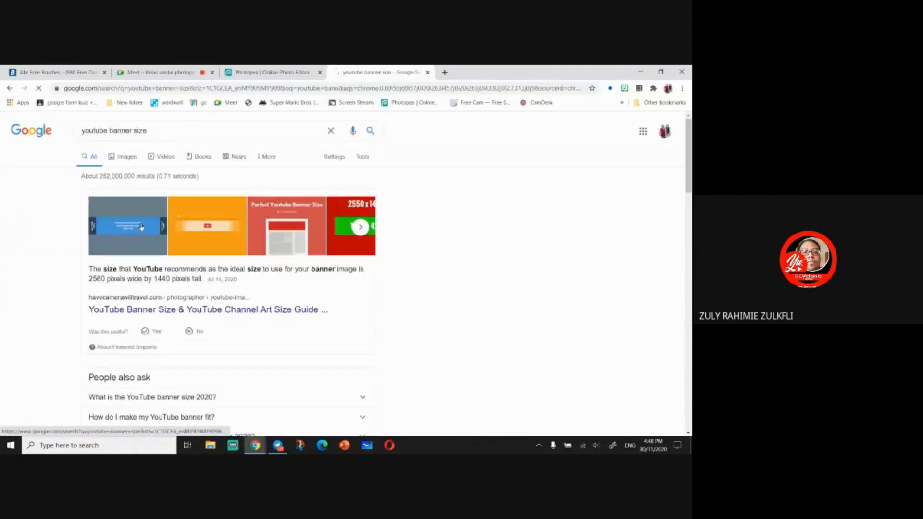
- Open the image results and copy the Wyzowl YouTube banner size guide image
left_click(140, 228)
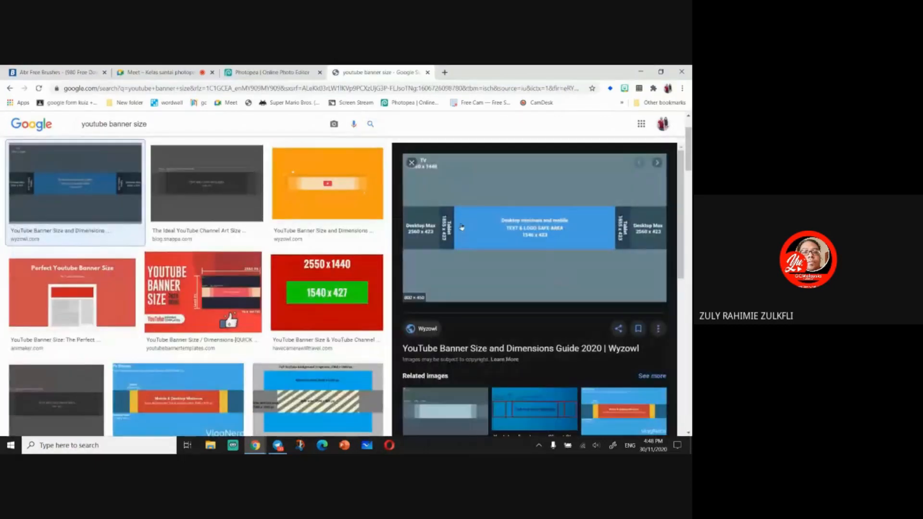
right_click(467, 217)
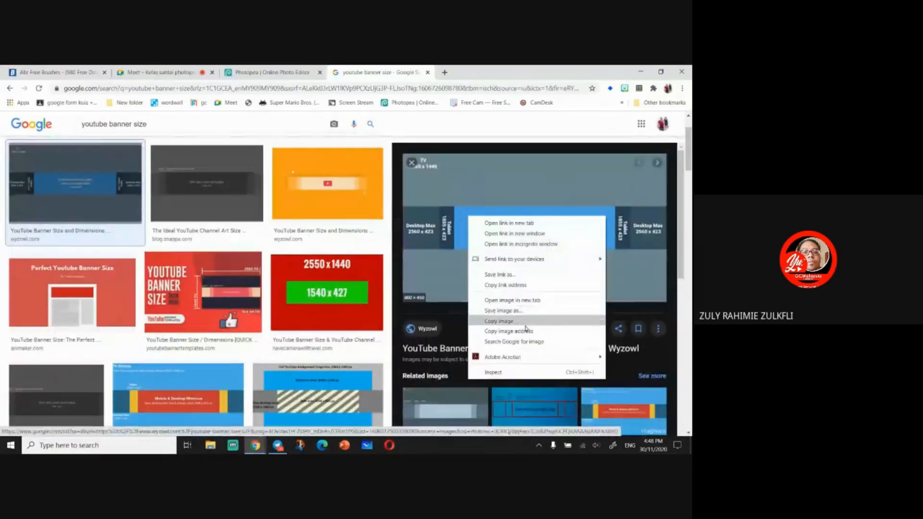
double_click(525, 326)
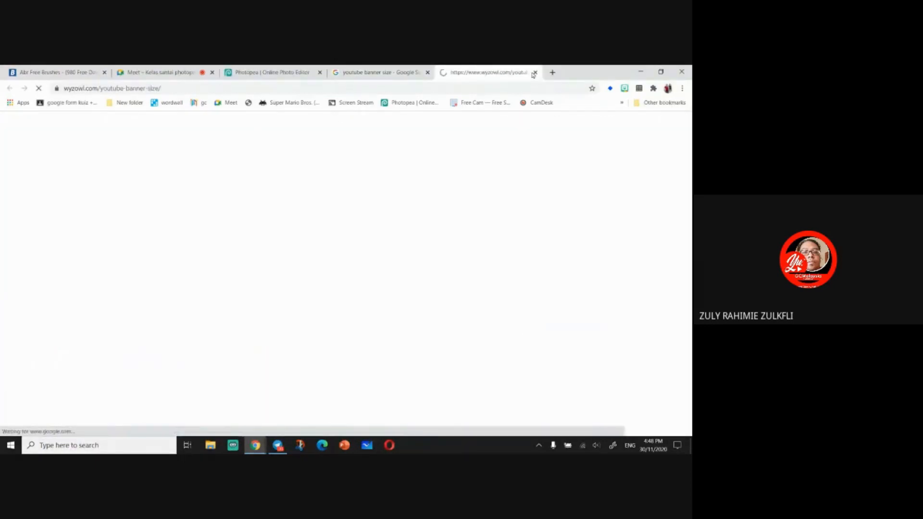
left_click(535, 72)
right_click(512, 211)
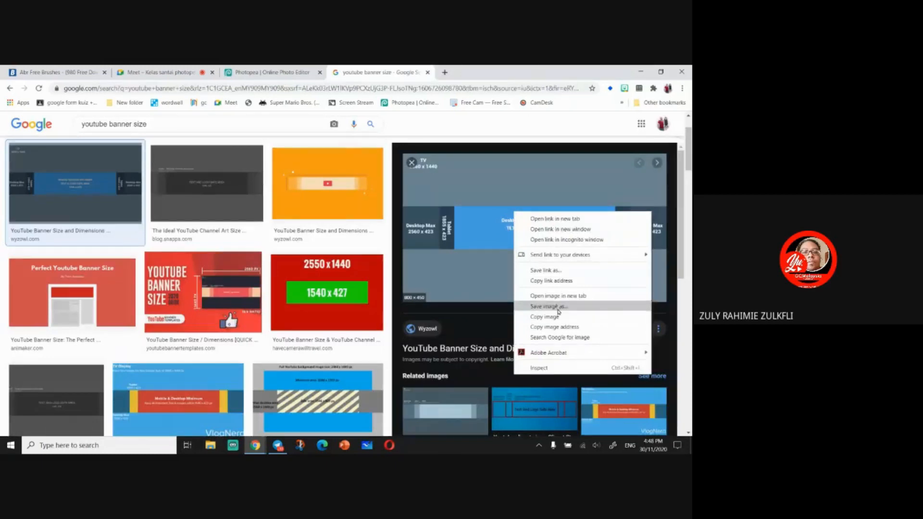
left_click(558, 314)
- Paste the banner size guide as a new layer and scale it to fill the canvas
left_click(271, 72)
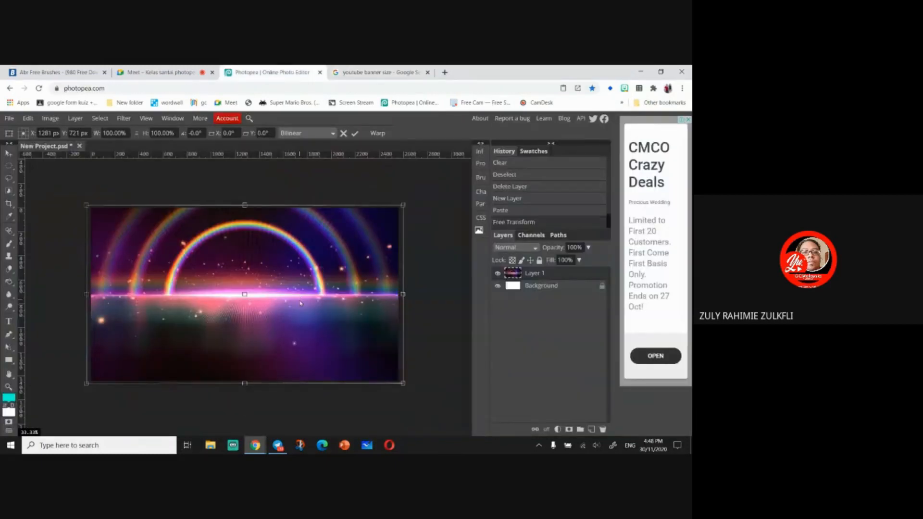
key("Return")
key("ctrl+v")
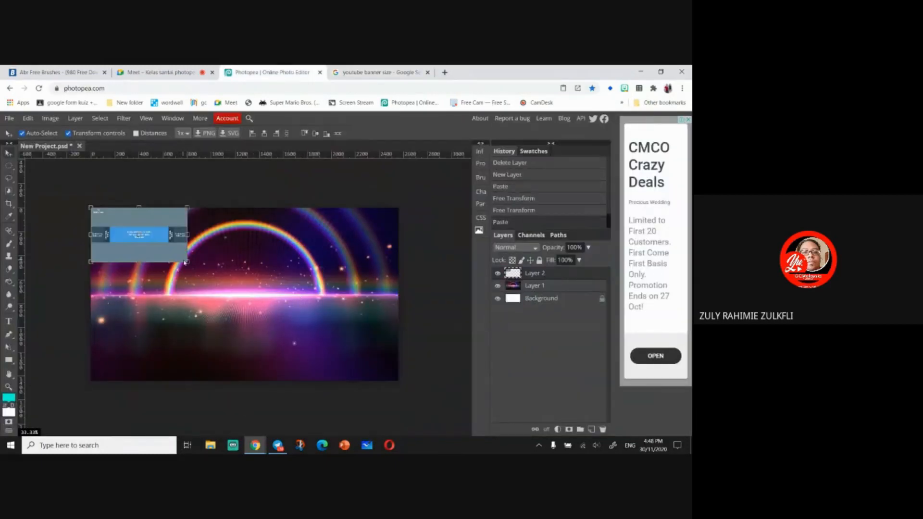
left_click_drag(188, 262, 398, 368)
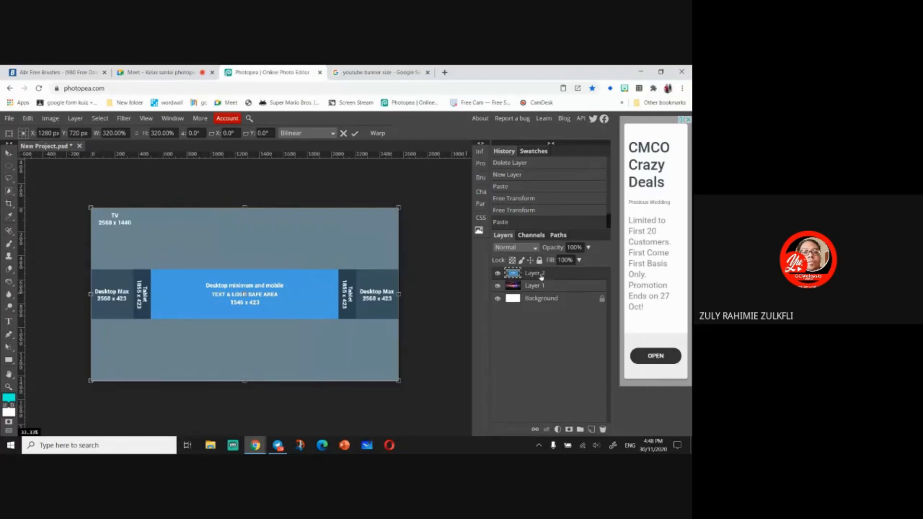
- Move the rainbow image layer above the banner guide layer and lower its opacity to 41%
left_click_drag(542, 277, 543, 291)
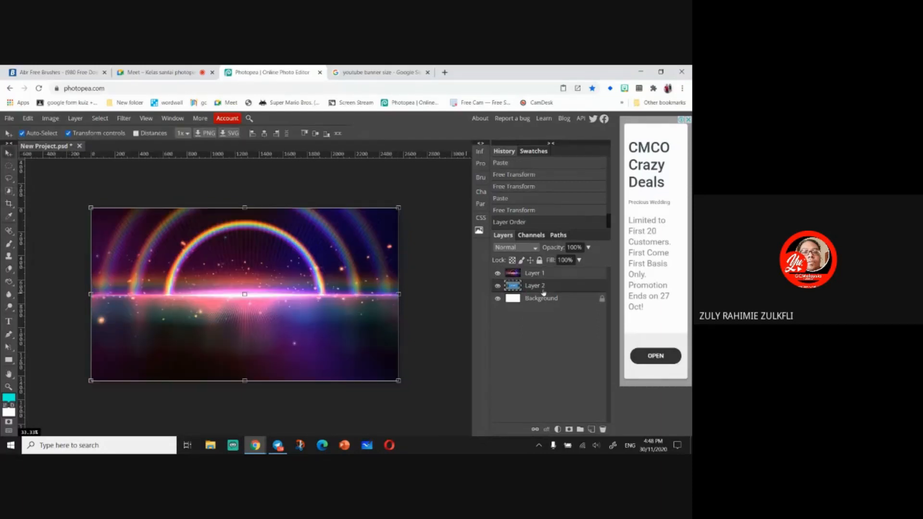
left_click(564, 273)
left_click(588, 247)
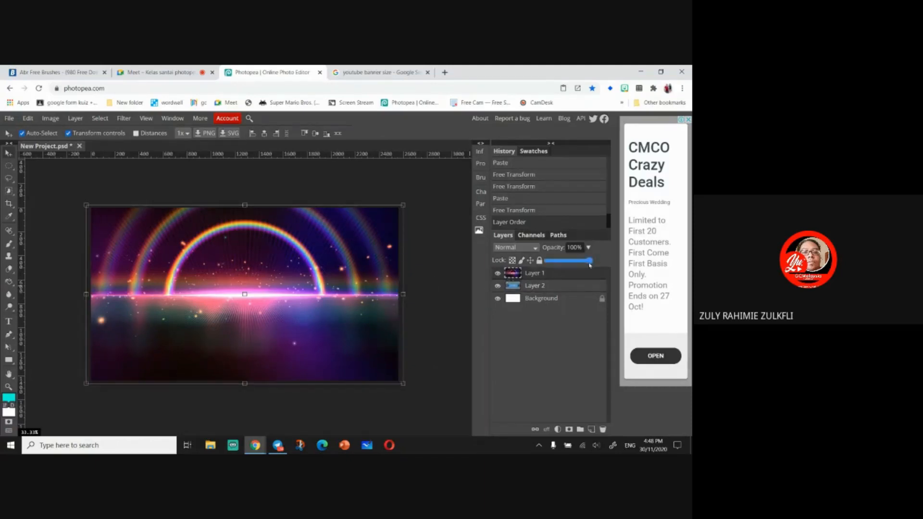
left_click_drag(591, 260, 565, 272)
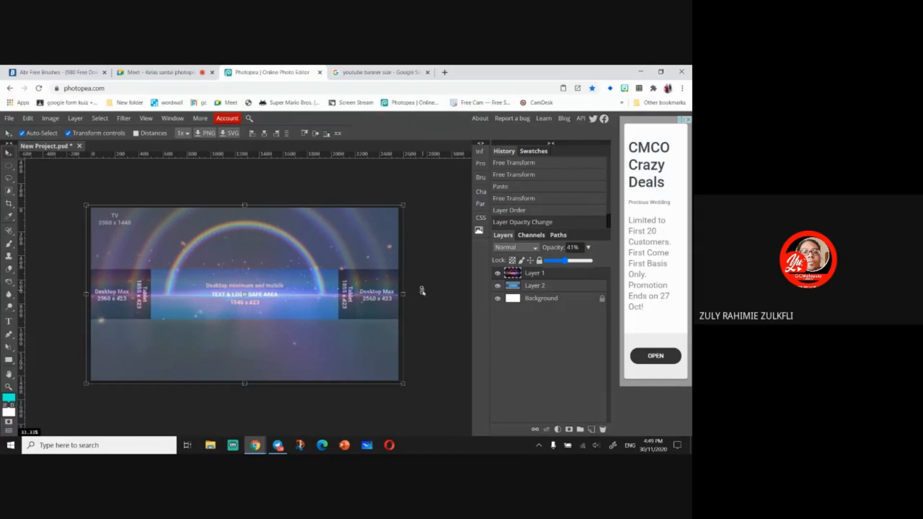
- Toggle the lock setting on the background, guide and rainbow layers
left_click(602, 299)
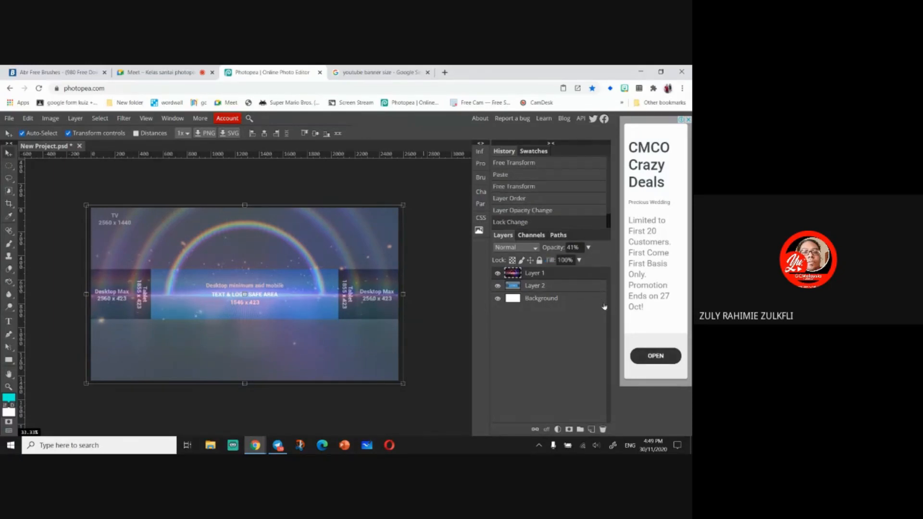
left_click(605, 306)
left_click(539, 260)
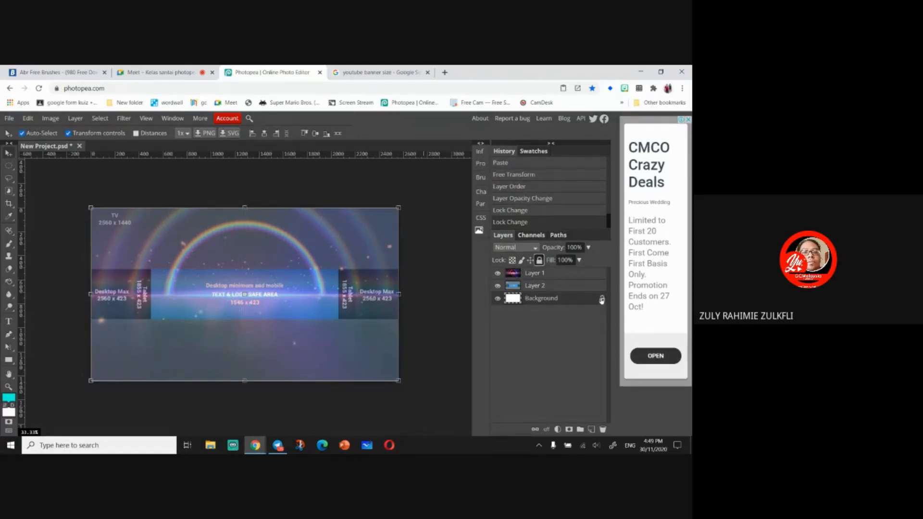
left_click(576, 288)
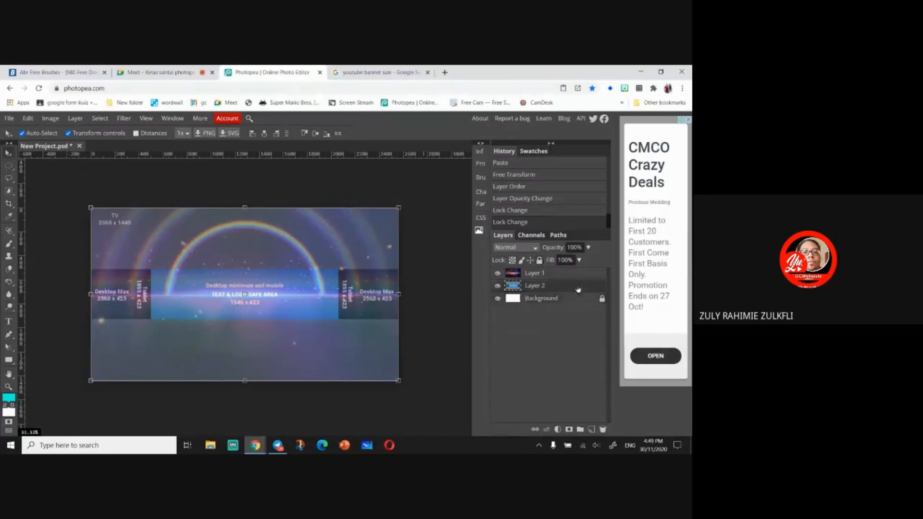
left_click(539, 260)
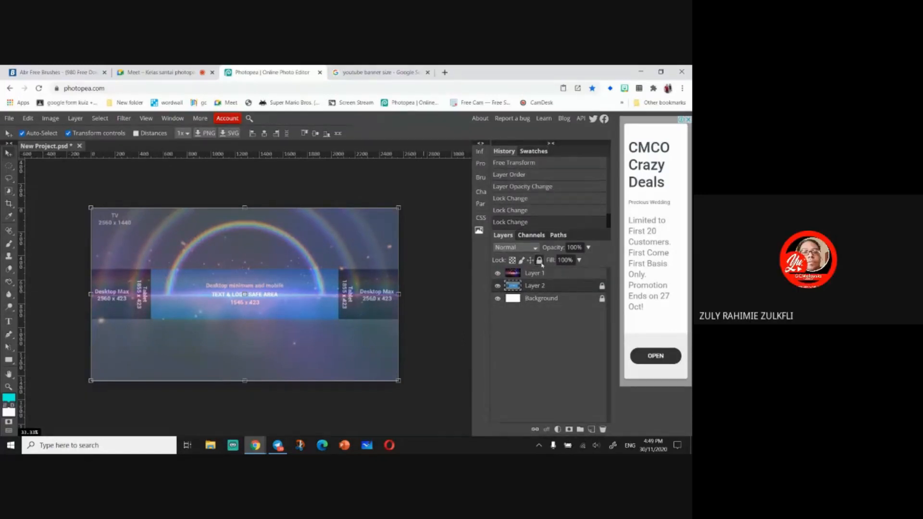
left_click(539, 260)
left_click(538, 260)
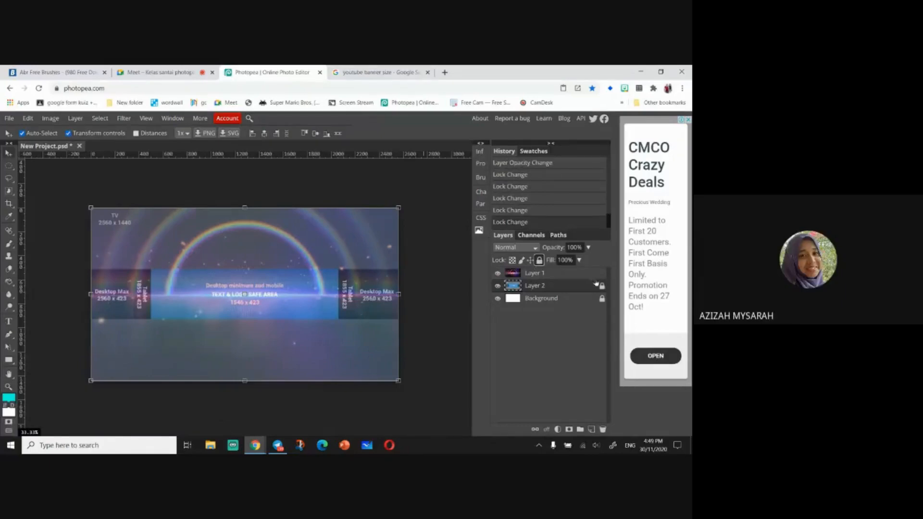
left_click(534, 273)
left_click(539, 260)
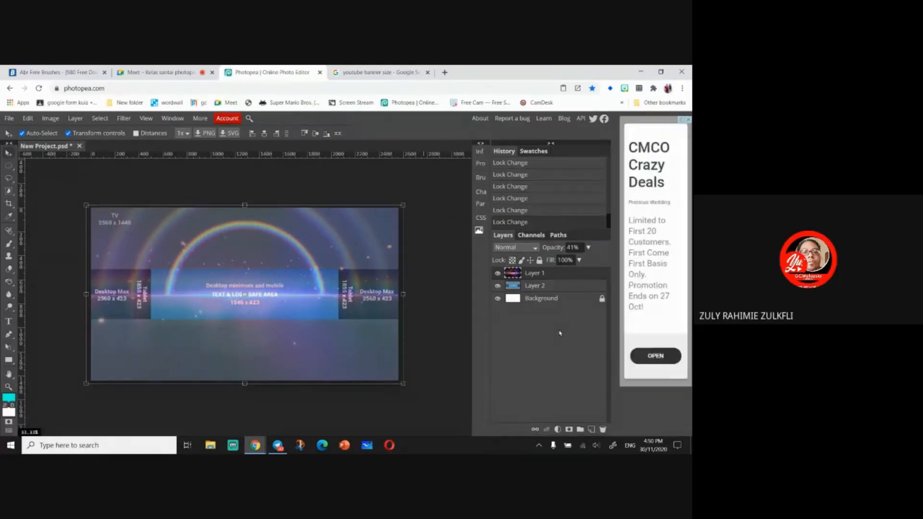
- Mute a participant in the Google Meet call and return to the Photopea tab
left_click(165, 73)
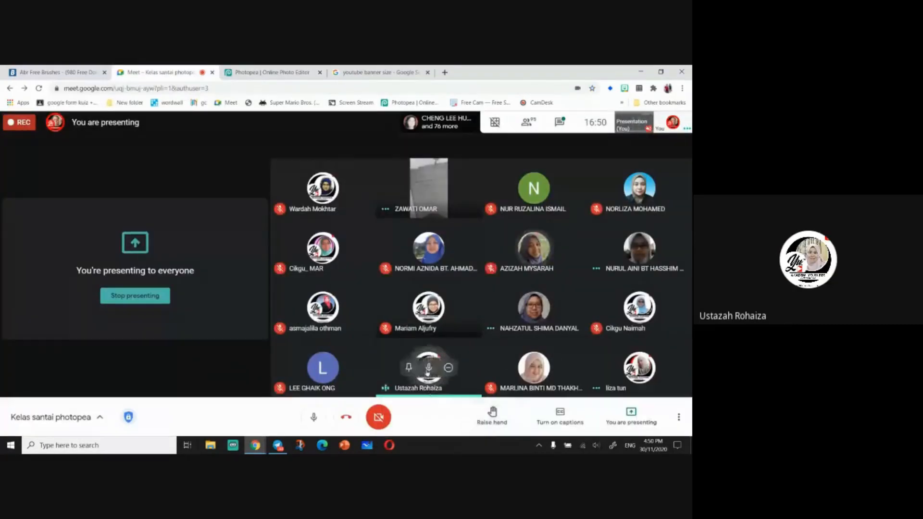
left_click(428, 370)
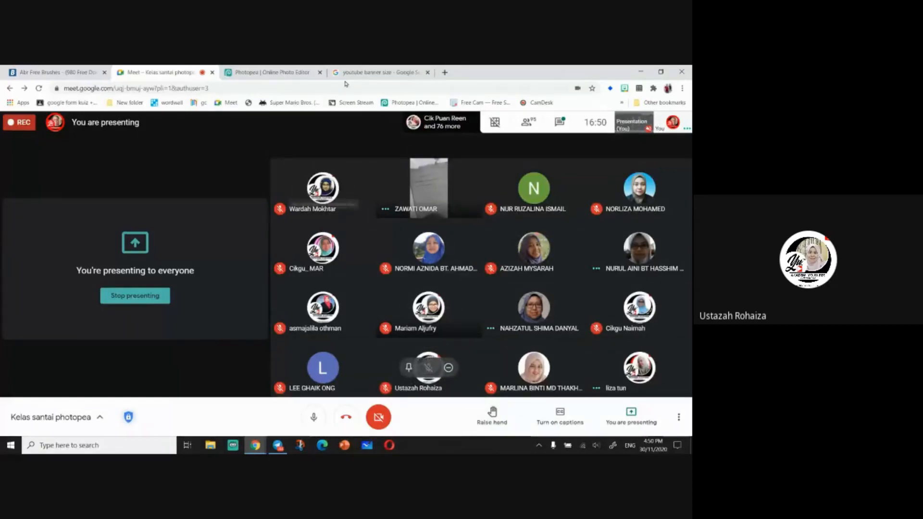
left_click(269, 72)
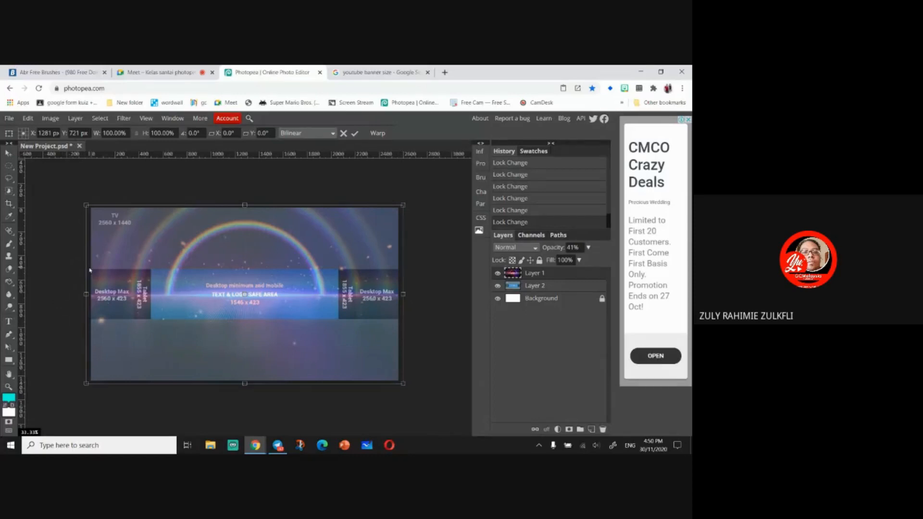
- Draw a rectangle across the guide's desktop strip and undo it
left_click(9, 359)
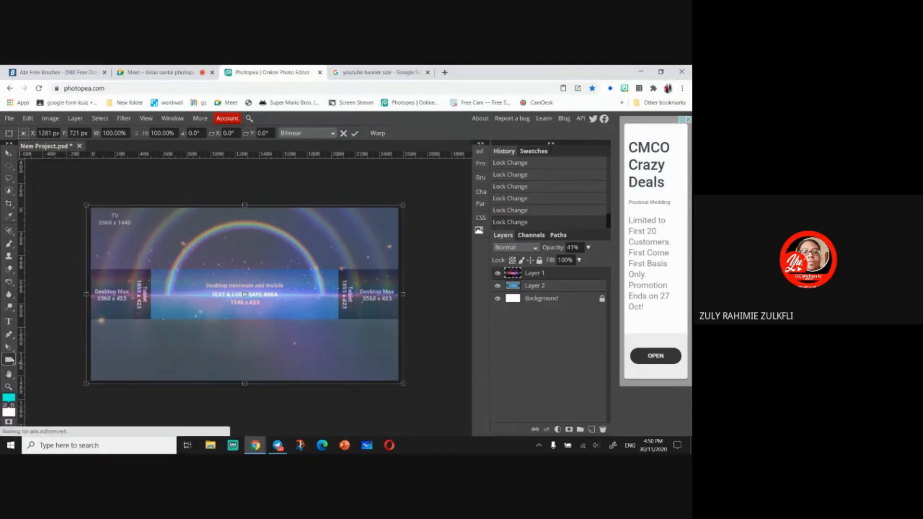
left_click_drag(82, 268, 414, 319)
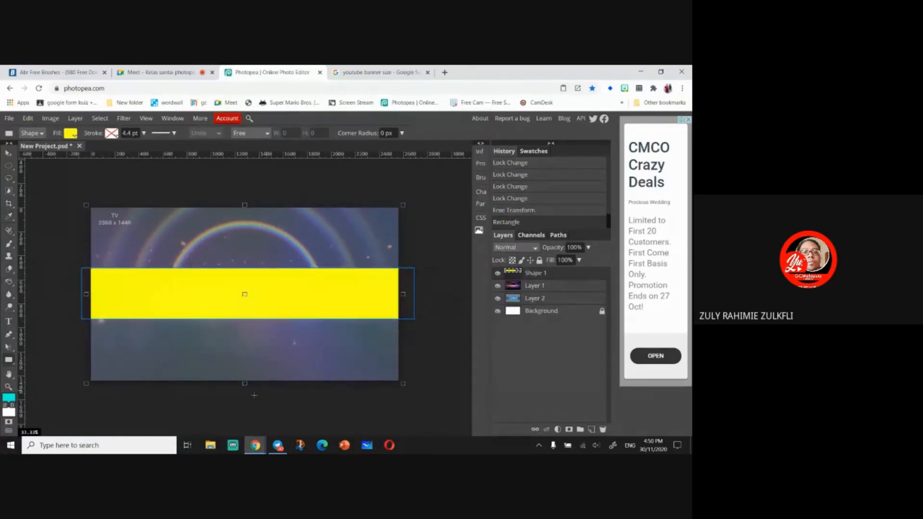
key("ctrl+z")
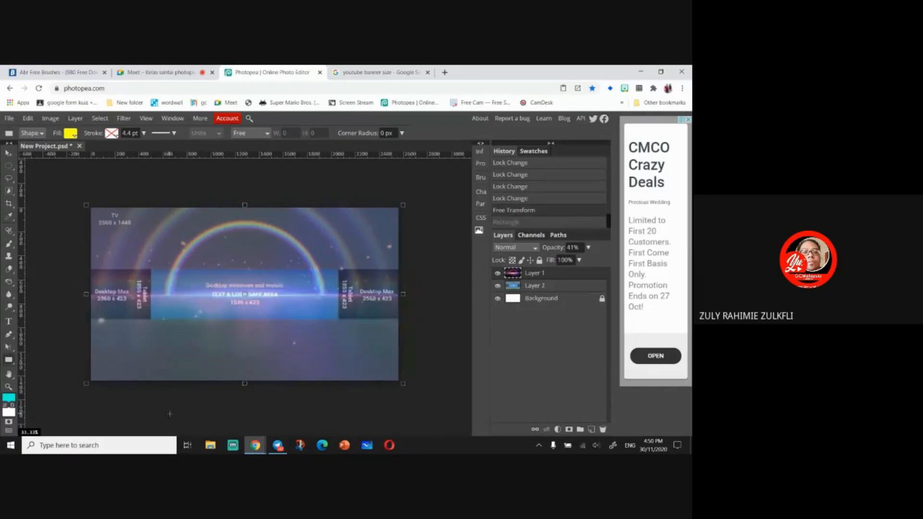
- Draw a yellow-filled rectangle about 2715 × 424 px over the guide's desktop strip with the Rectangle tool
left_click(9, 362)
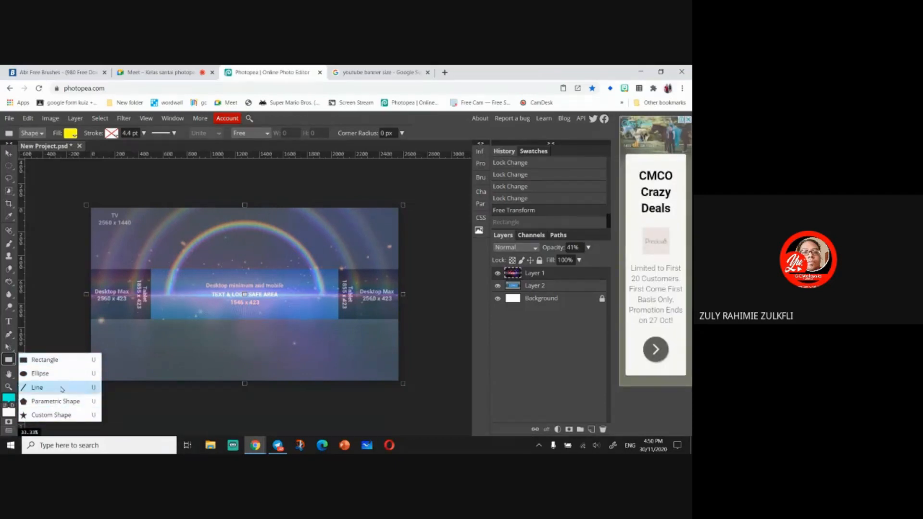
left_click(32, 360)
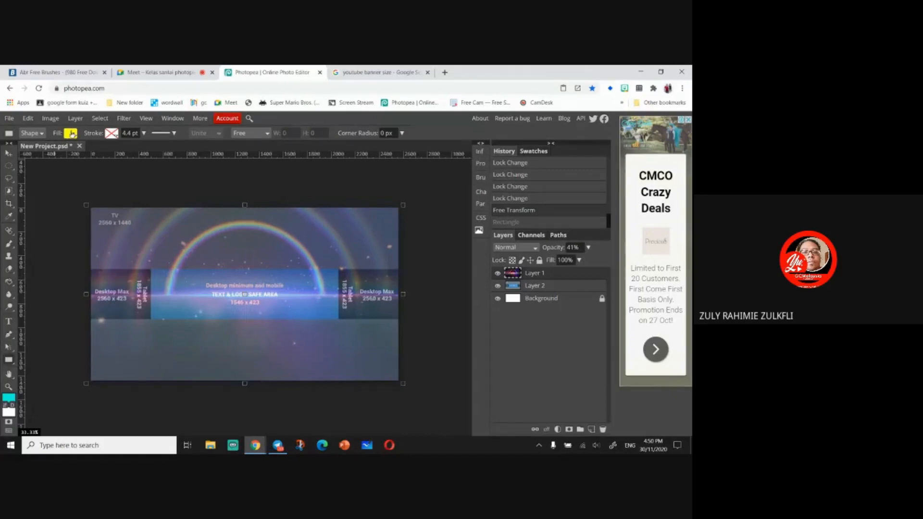
left_click(71, 133)
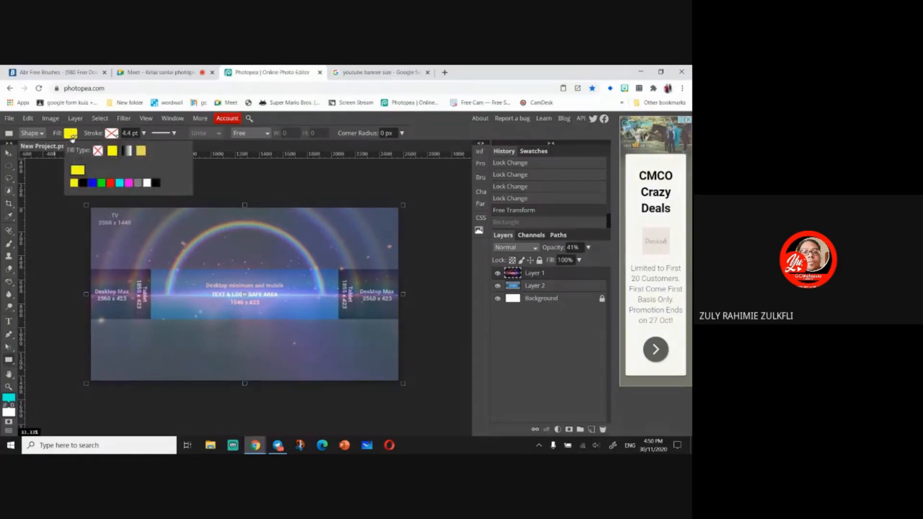
left_click(111, 185)
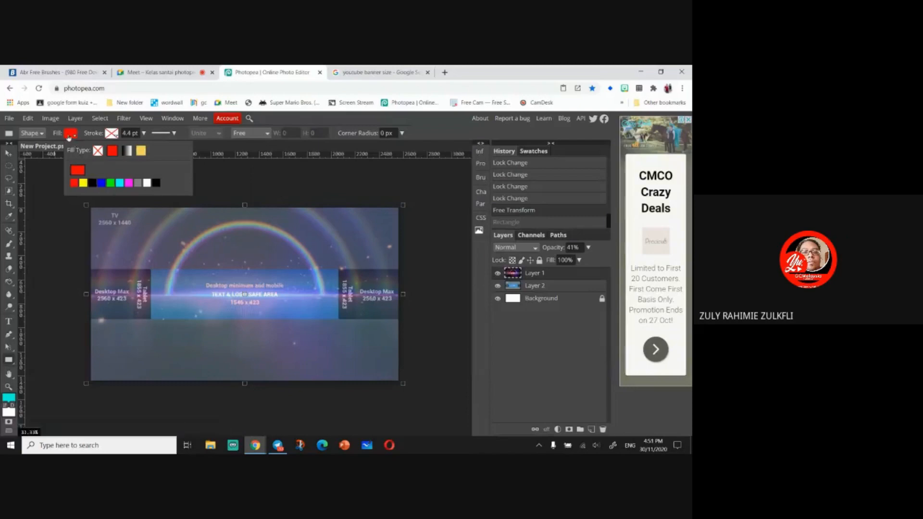
left_click(156, 184)
left_click(72, 136)
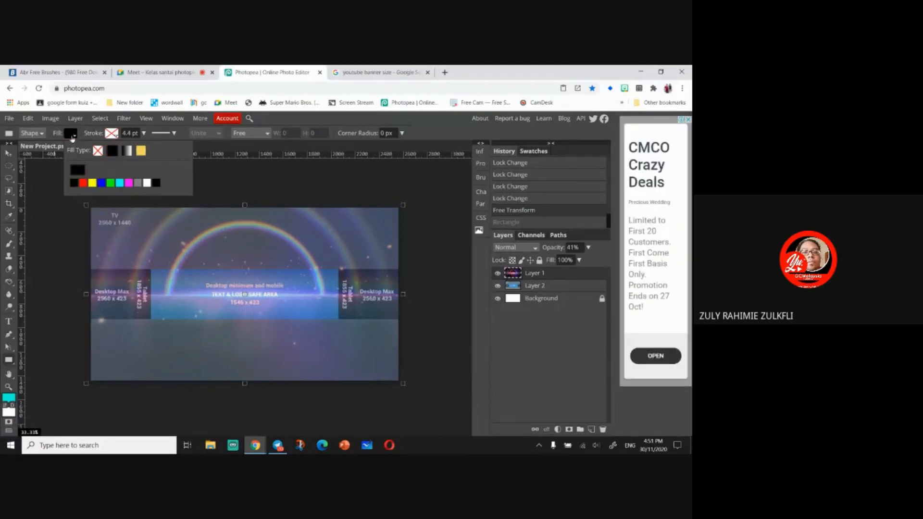
left_click(119, 184)
left_click(84, 183)
left_click(92, 183)
left_click_drag(83, 269, 404, 325)
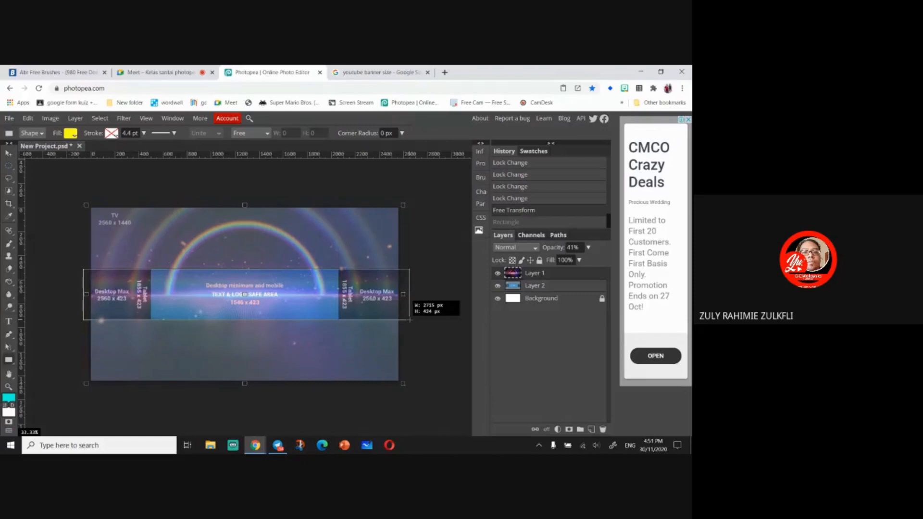
left_click_drag(410, 320, 409, 319)
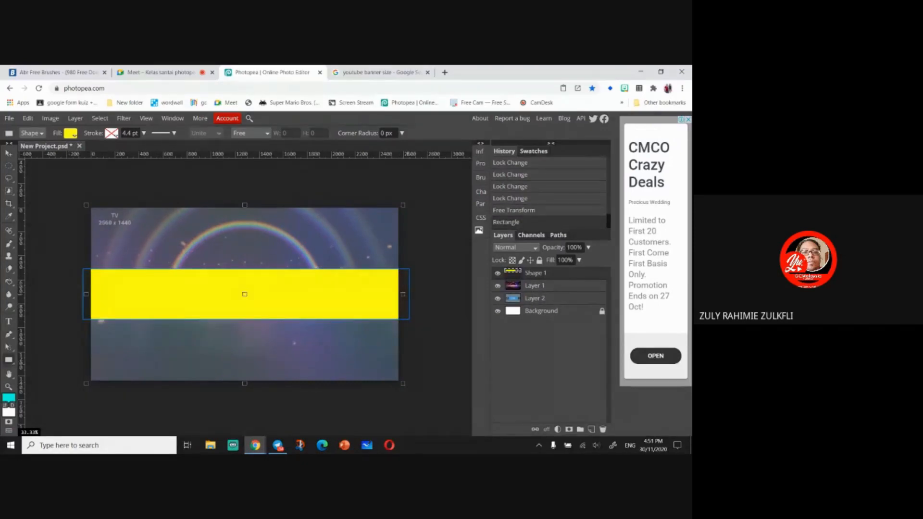
- Resize the yellow rectangle so its edges align with the guide's desktop strip
left_click(9, 154)
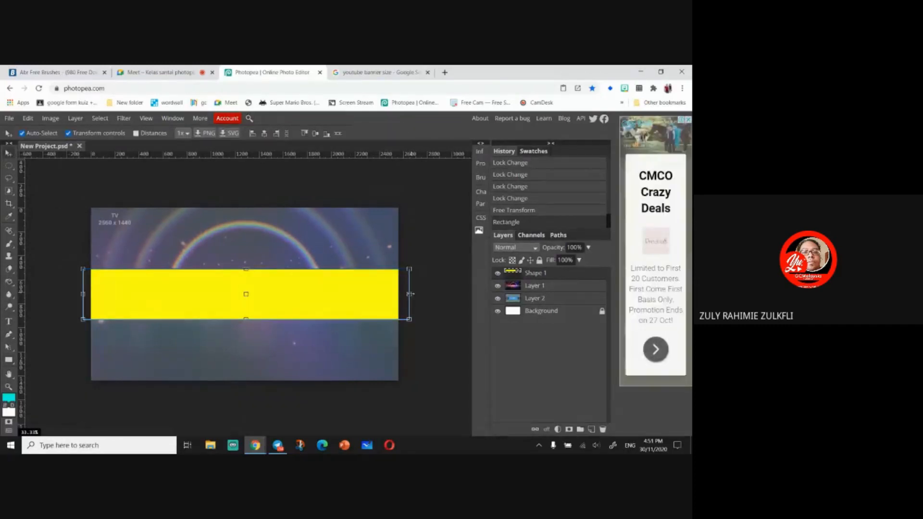
left_click_drag(410, 294, 405, 294)
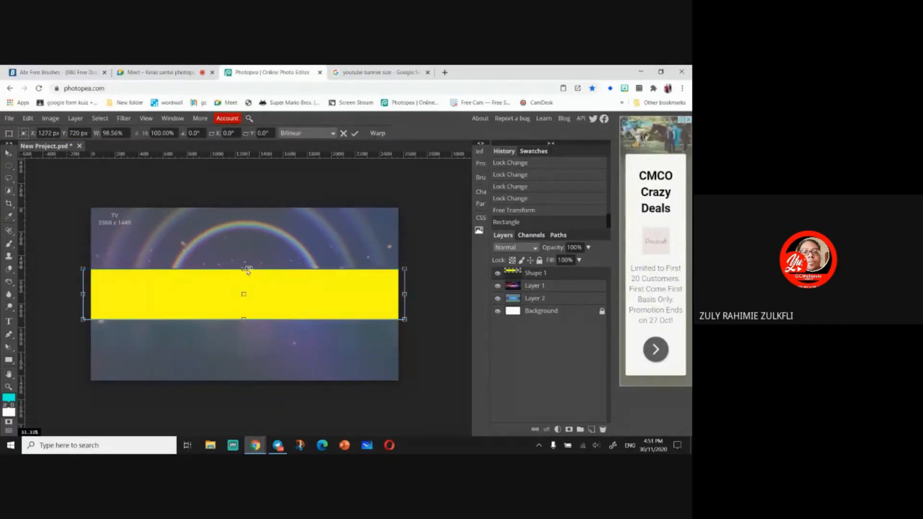
mouse_move(247, 272)
left_mouse_down()
mouse_move(246, 262)
mouse_move(253, 292)
mouse_move(255, 266)
left_mouse_up()
left_click_drag(244, 318, 244, 320)
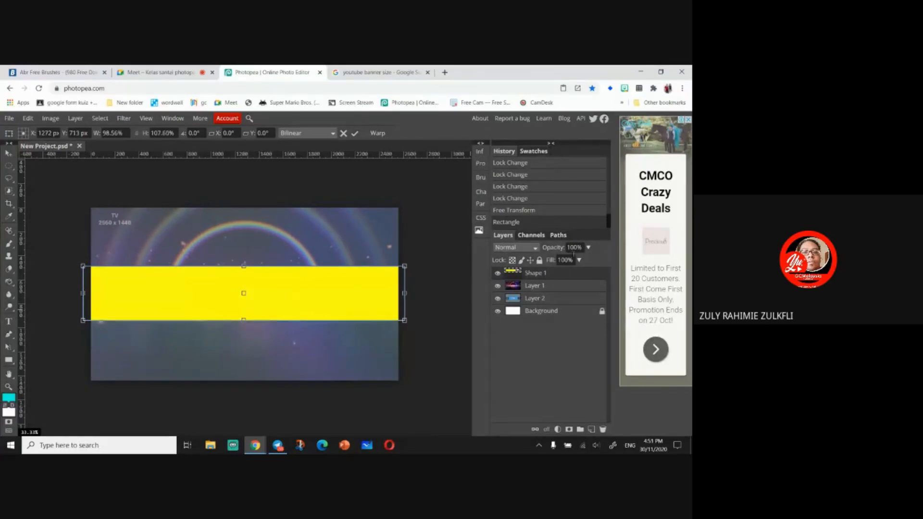
- Lower the yellow rectangle's opacity to 51% and extend its height slightly
left_click(587, 247)
left_click_drag(591, 260, 570, 269)
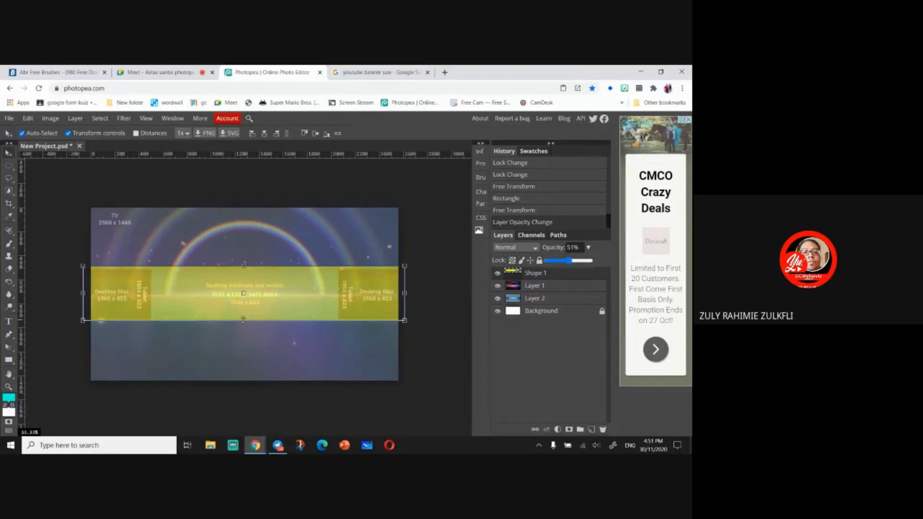
left_click_drag(244, 319, 244, 322)
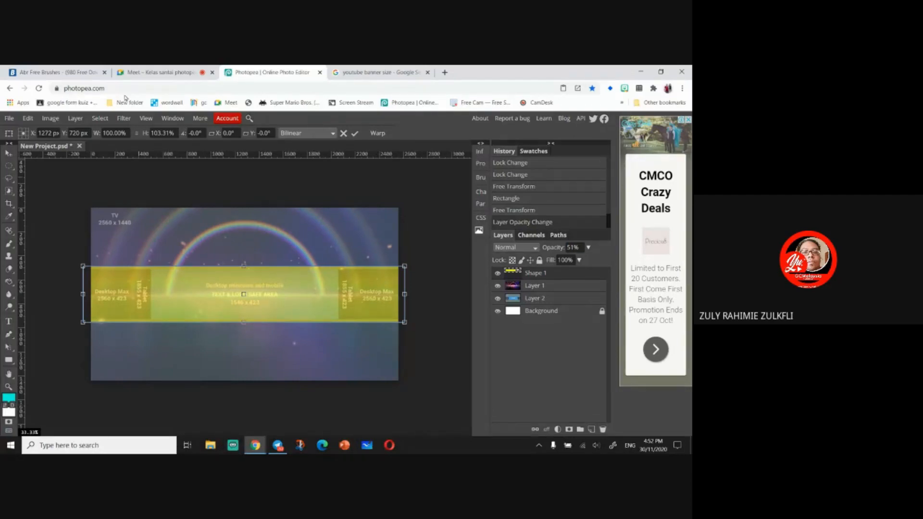
- Search Google for "remove background free"
left_click(366, 72)
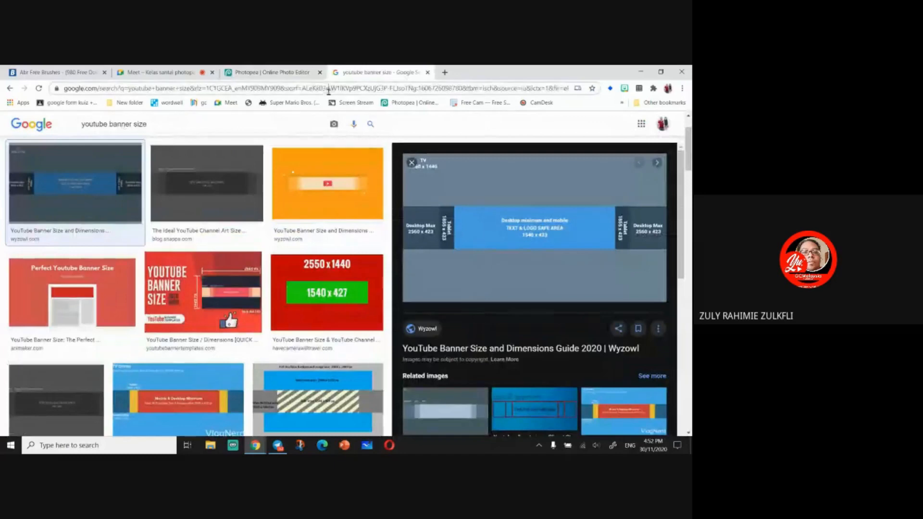
left_click(328, 89)
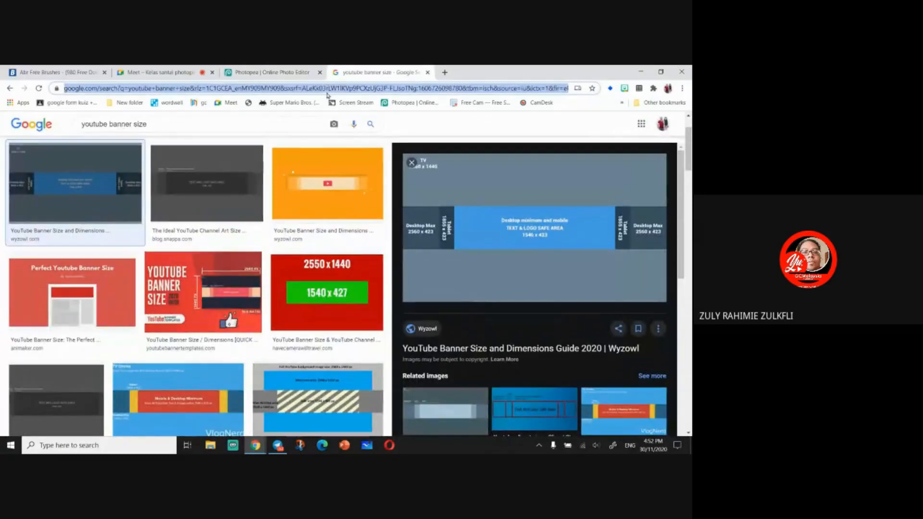
type("remove.bg")
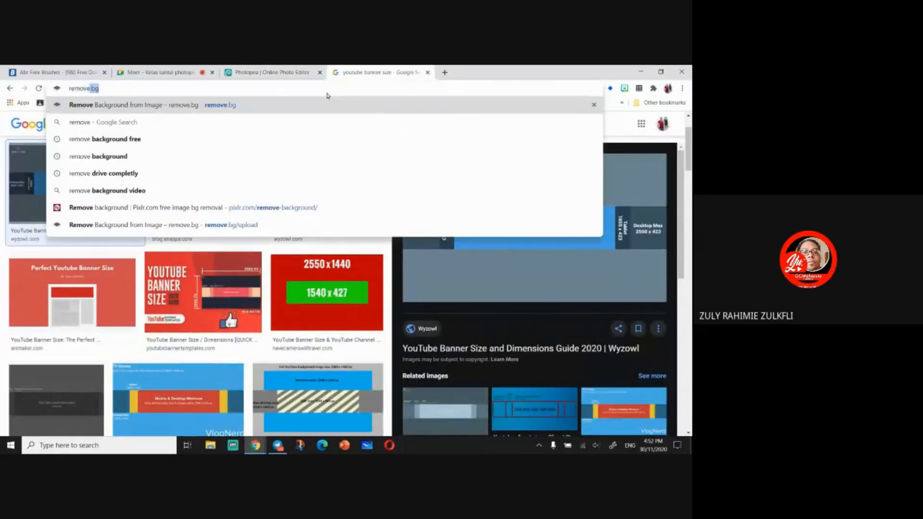
left_click(251, 138)
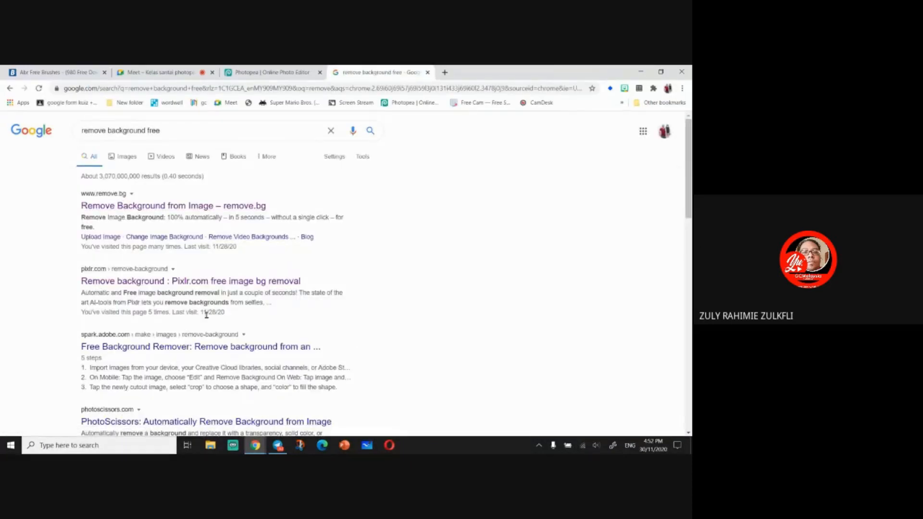
- Open Pixlr's Remove Background tool and upload the photo photo_2020-11-25_22-19-06 from the Telegram Desktop downloads folder
left_click(163, 282)
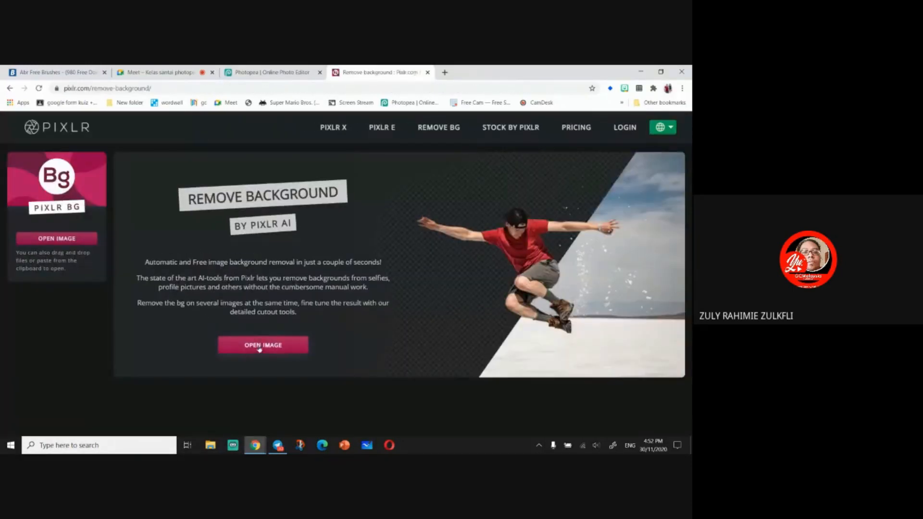
left_click(259, 348)
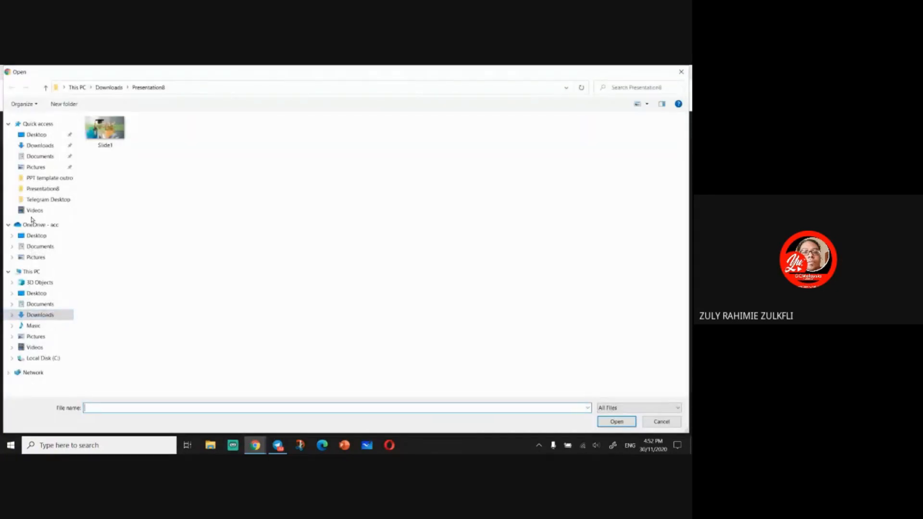
left_click(43, 147)
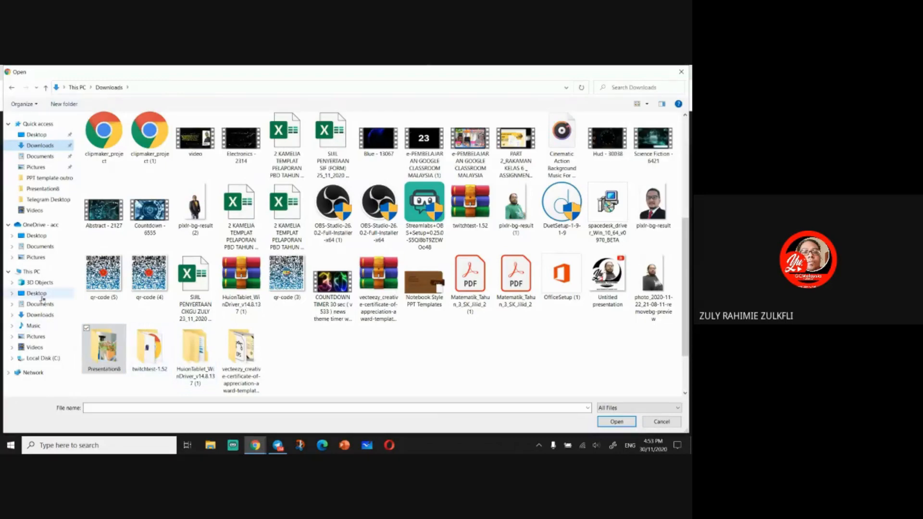
left_click(46, 317)
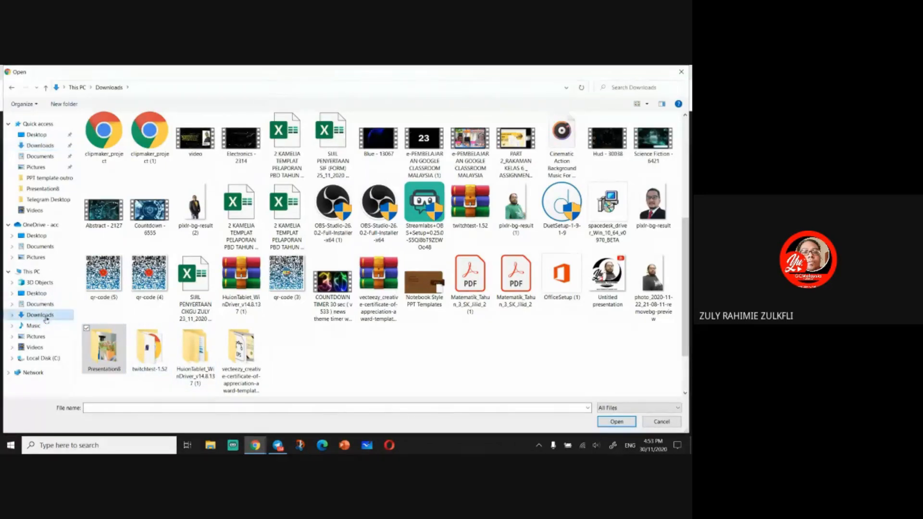
left_click(40, 145)
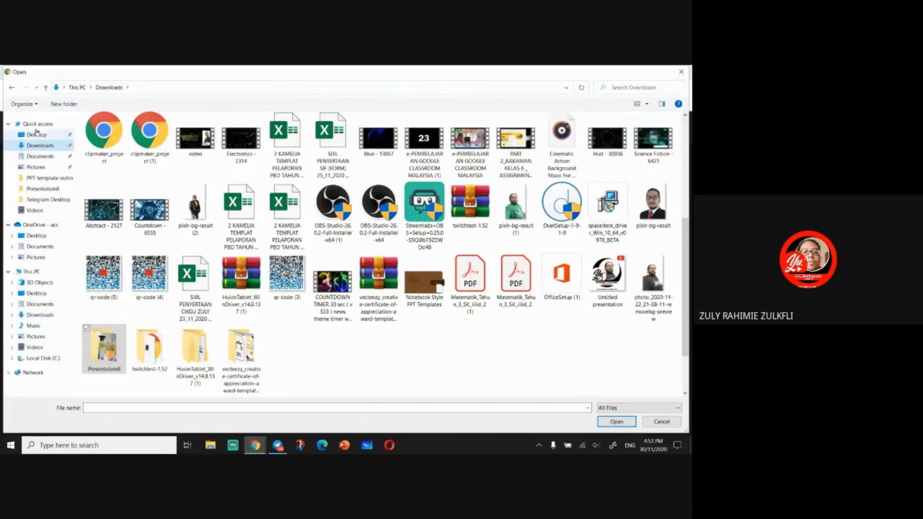
left_click(36, 293)
left_click(40, 315)
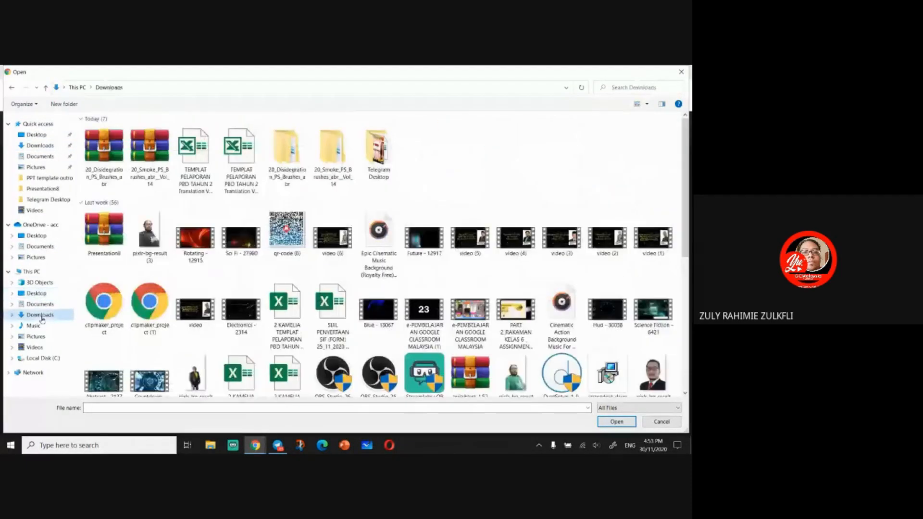
double_click(380, 172)
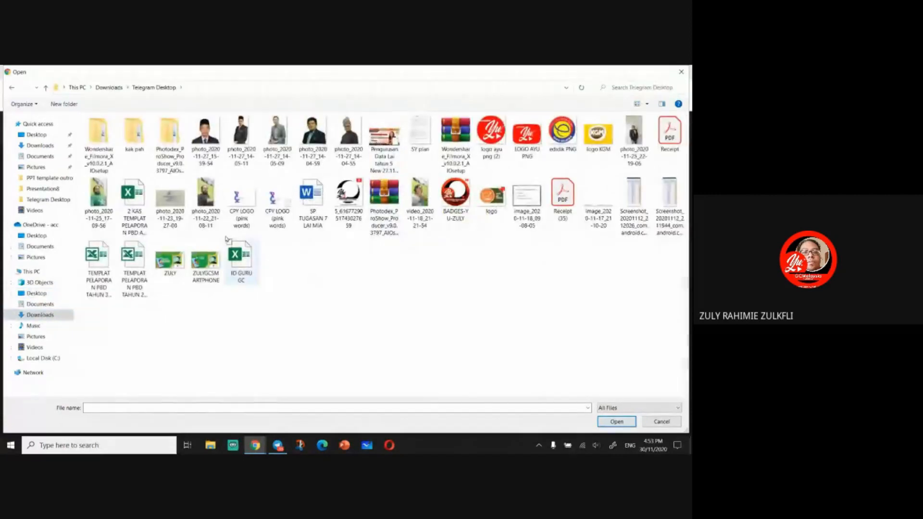
left_click(634, 140)
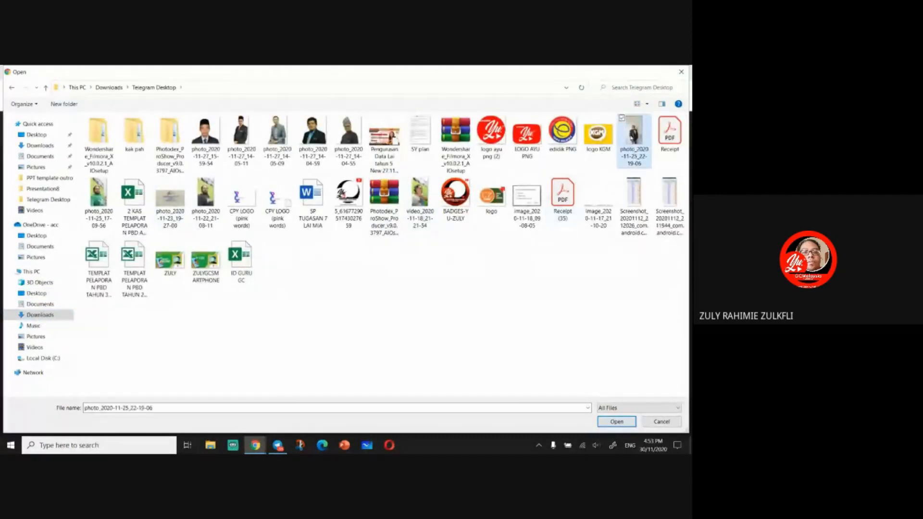
left_click(616, 421)
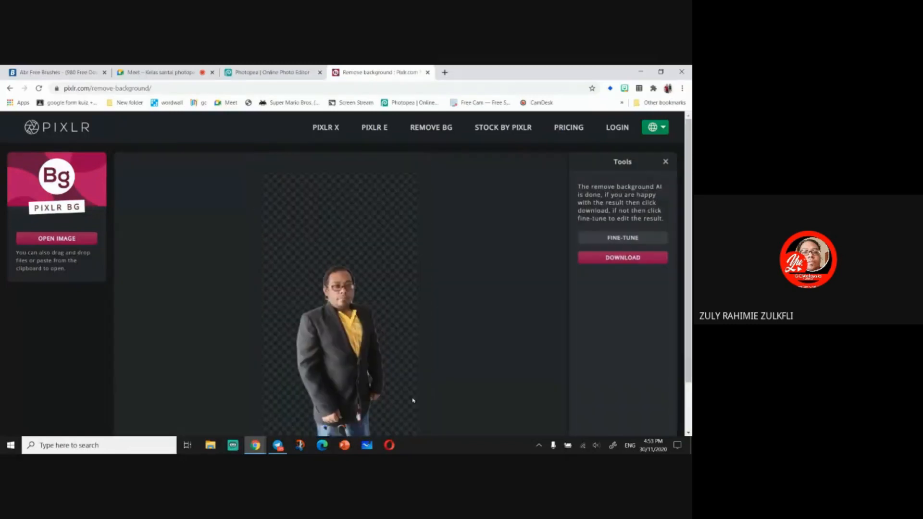
- Open Fine-tune and erase leftover background around the head with the Remove brush set to 18 px
scroll(404, 397, "up", 3)
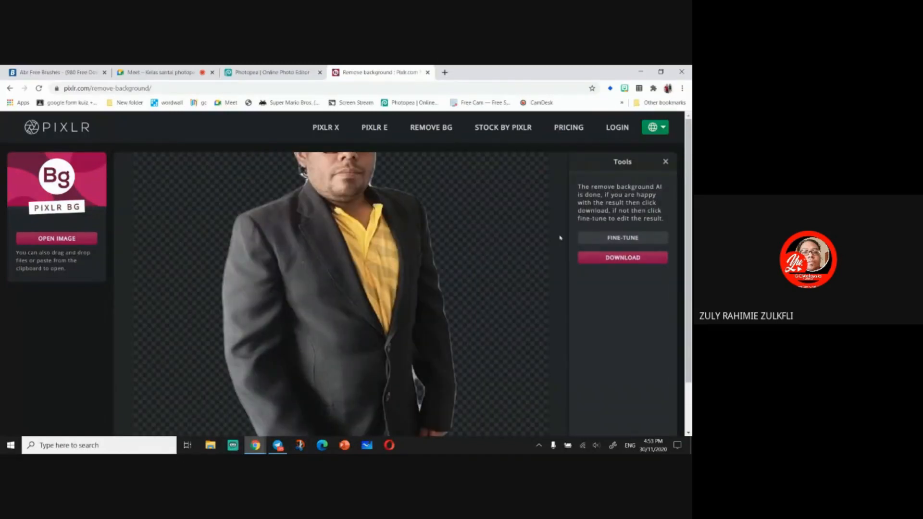
left_click_drag(438, 223, 451, 326)
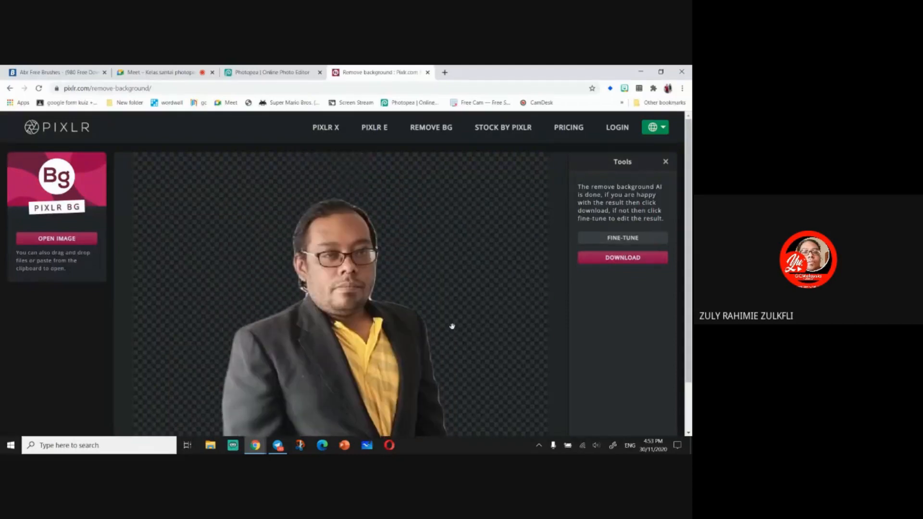
left_click(621, 240)
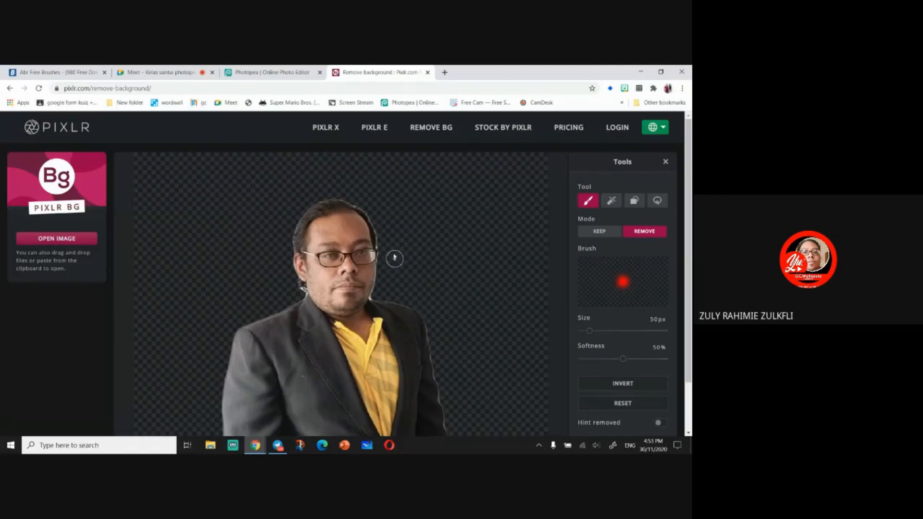
mouse_move(371, 207)
left_mouse_down()
mouse_move(386, 248)
mouse_move(377, 297)
mouse_move(426, 311)
mouse_move(460, 441)
mouse_move(430, 306)
left_mouse_up()
left_click(583, 331)
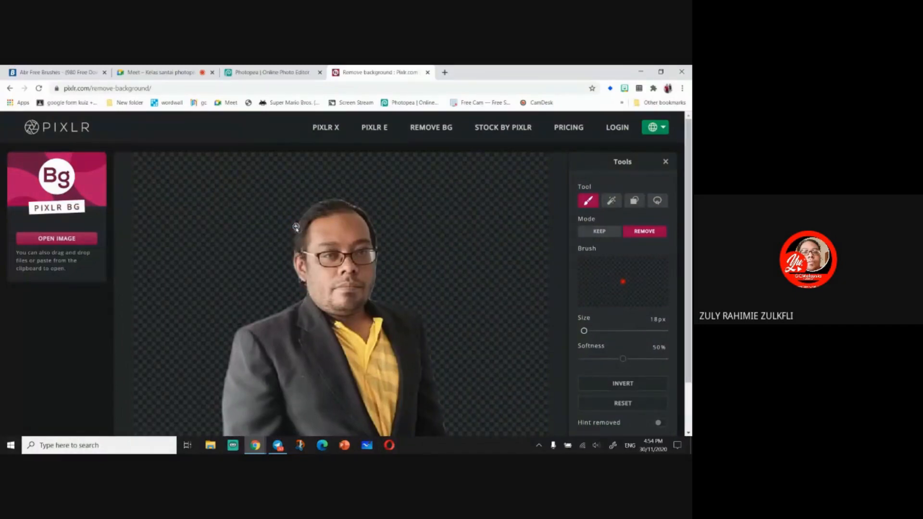
mouse_move(308, 207)
left_mouse_down()
mouse_move(341, 198)
mouse_move(367, 212)
left_mouse_up()
- Switch the brush to Keep mode and paint back a strip beside the face
scroll(414, 283, "up", 6)
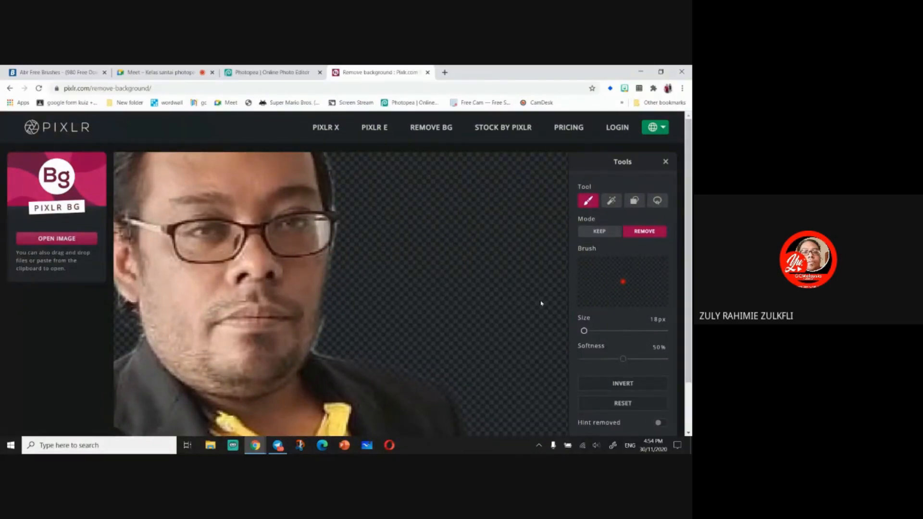
left_click(606, 232)
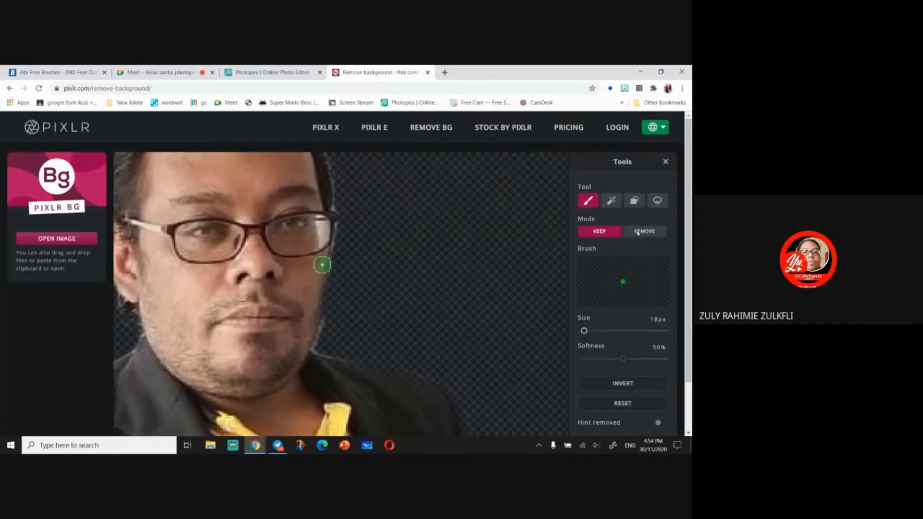
left_click_drag(322, 266, 316, 294)
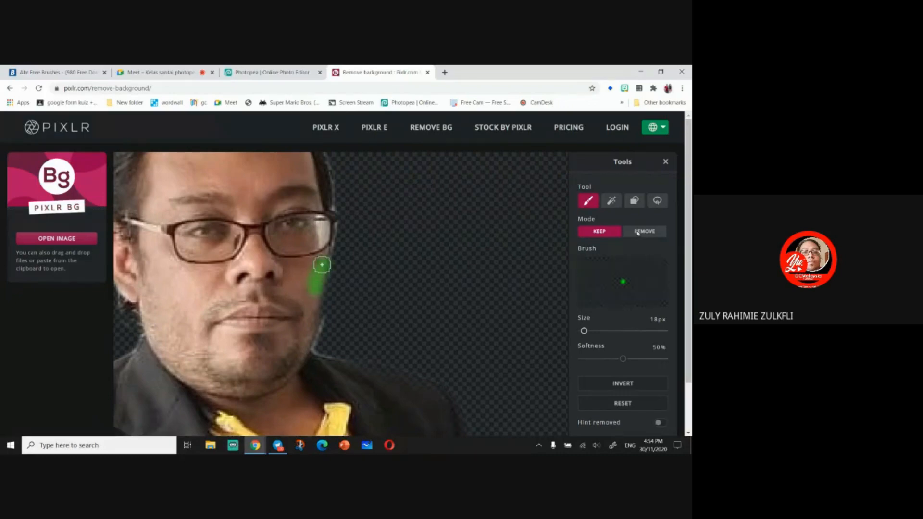
- Switch back to Remove mode and brush away the remaining background along the side of the face
scroll(318, 302, "down", 1)
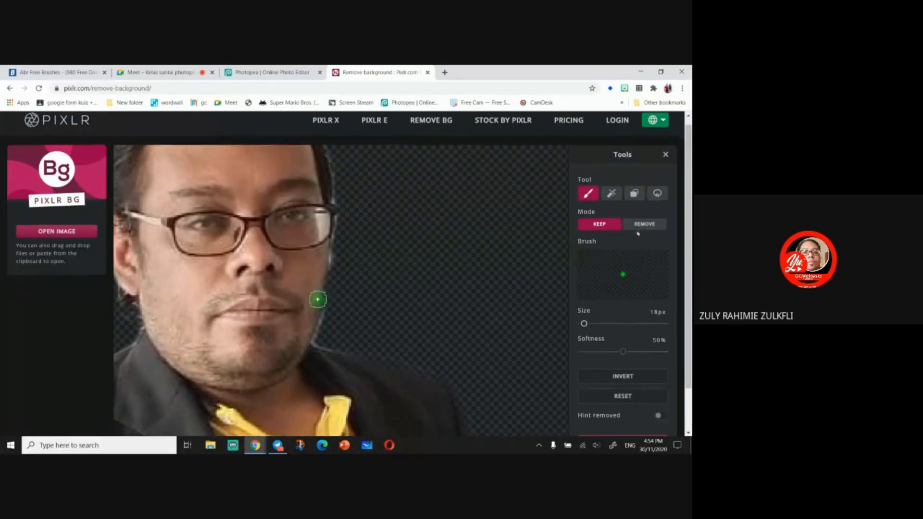
scroll(321, 290, "up", 1)
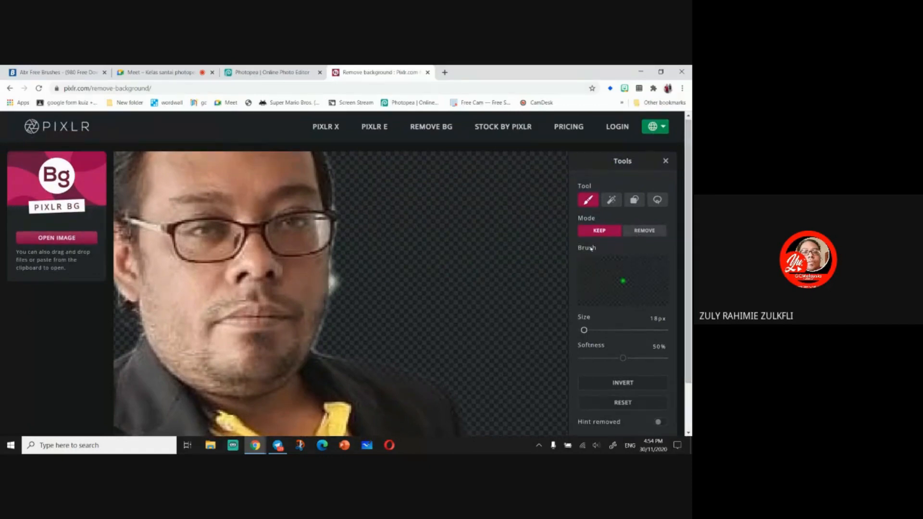
left_click(640, 232)
left_click_drag(346, 274, 338, 288)
mouse_move(344, 228)
left_mouse_down()
mouse_move(342, 201)
mouse_move(328, 343)
left_mouse_up()
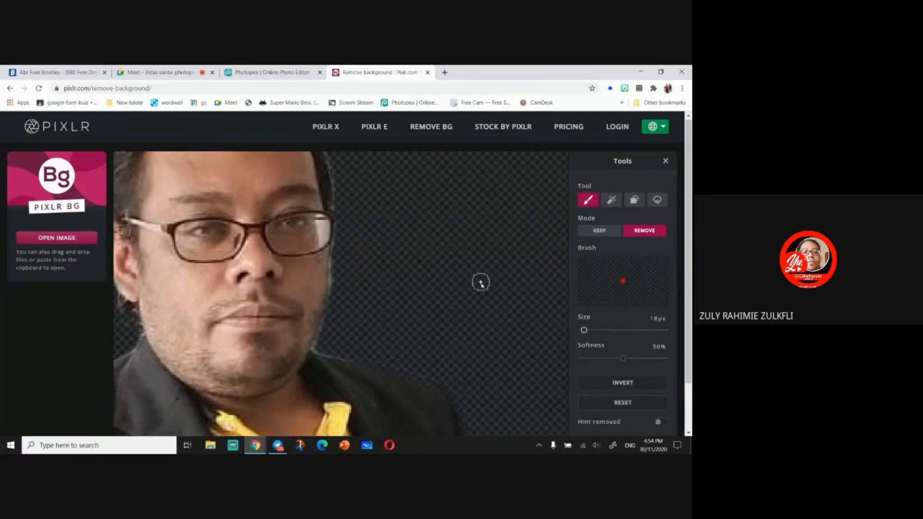
scroll(402, 257, "up", 3)
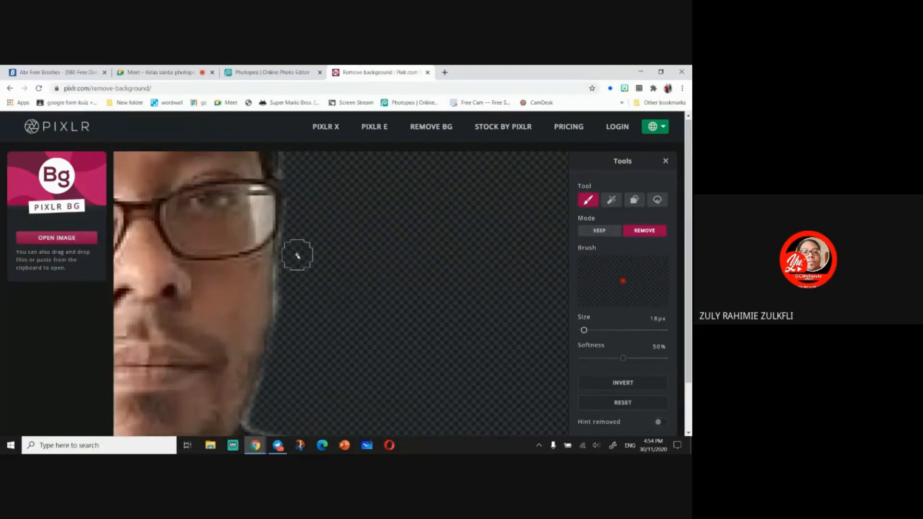
mouse_move(292, 255)
left_mouse_down()
mouse_move(284, 341)
mouse_move(260, 419)
left_mouse_up()
scroll(313, 348, "down", 5)
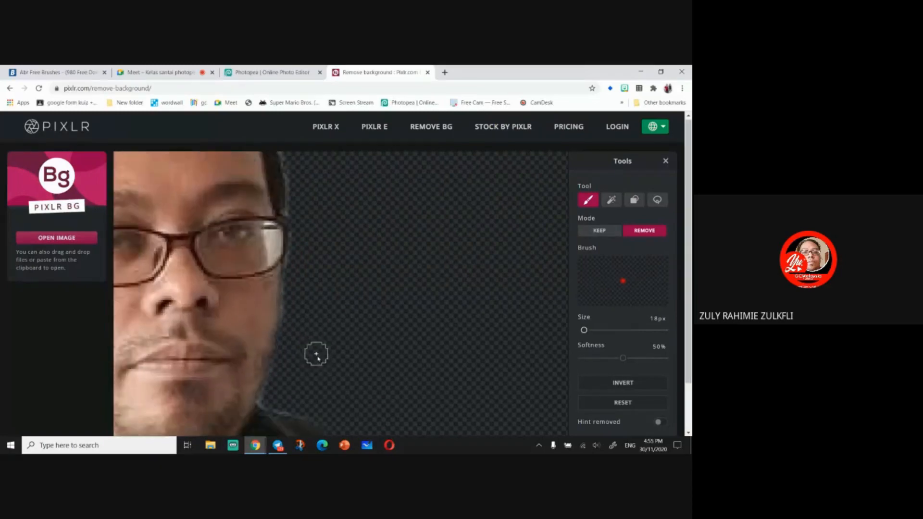
mouse_move(270, 216)
left_mouse_down()
mouse_move(298, 252)
mouse_move(310, 294)
left_mouse_up()
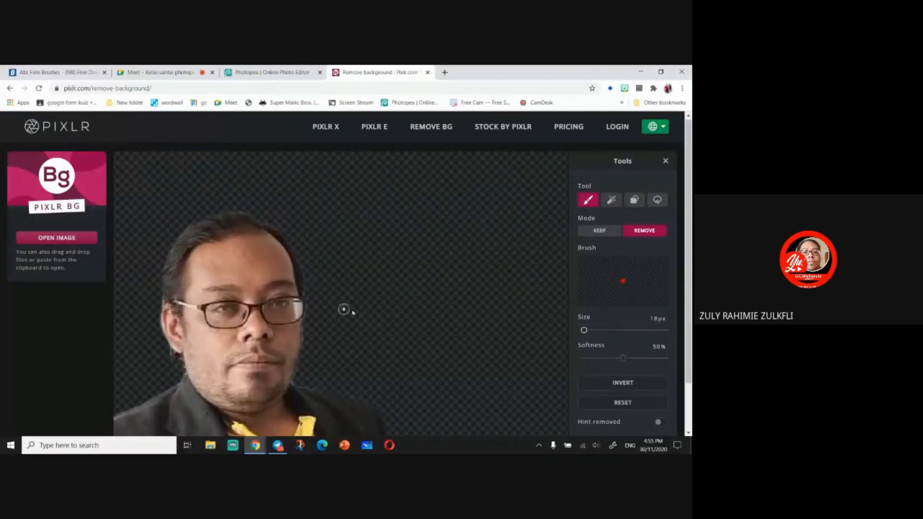
- Download the fine-tuned background-removed image
scroll(368, 289, "down", 5)
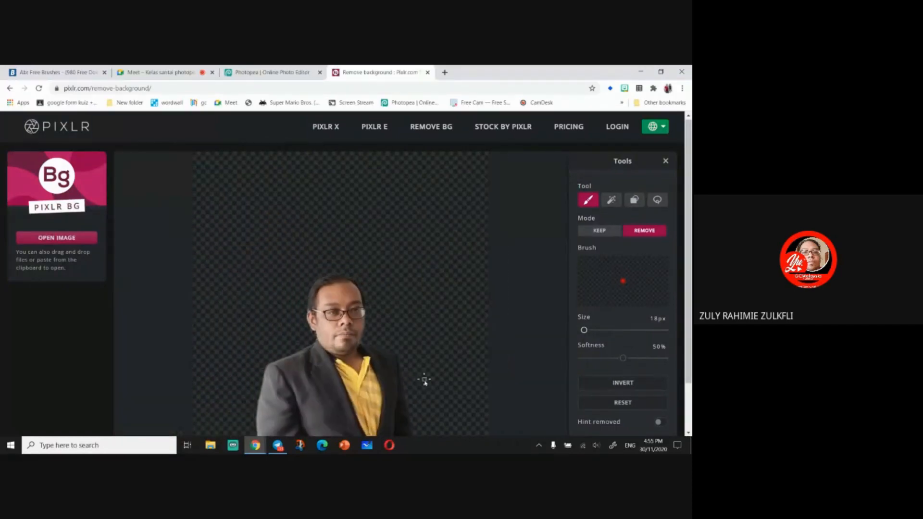
scroll(395, 370, "up", 5)
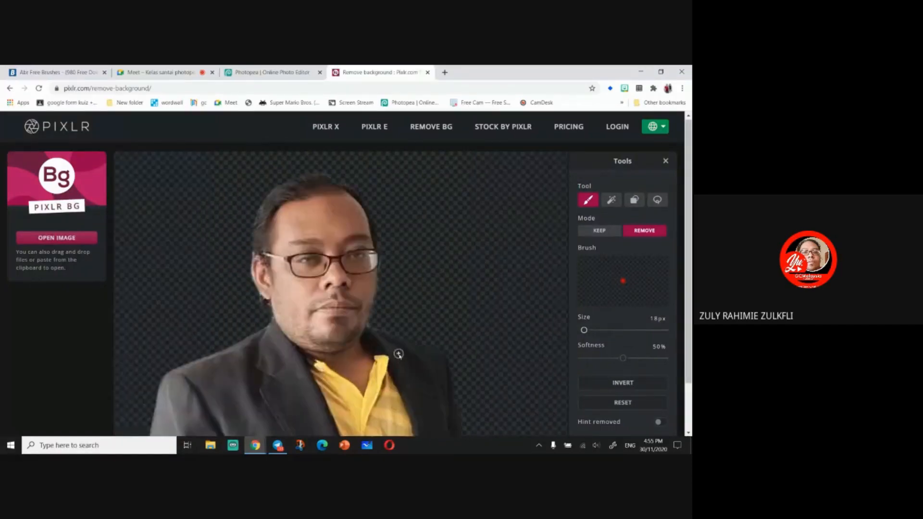
scroll(398, 348, "down", 5)
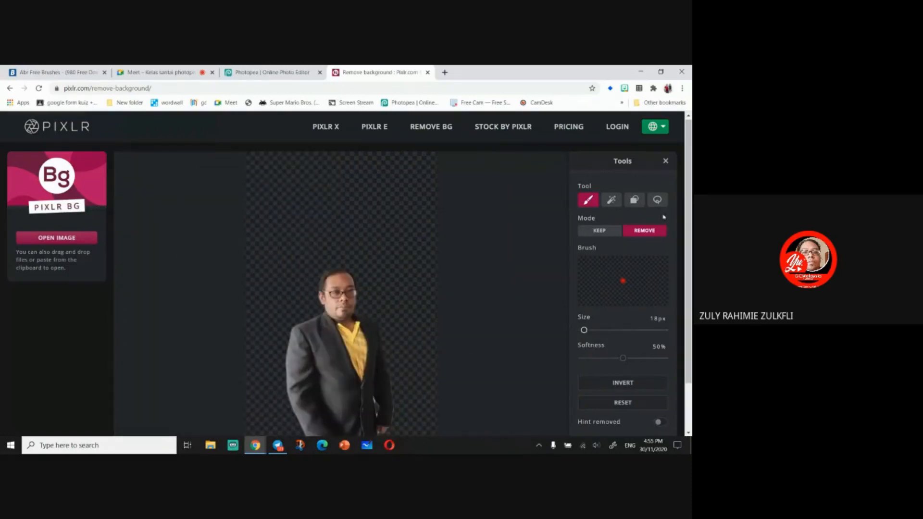
scroll(635, 202, "down", 2)
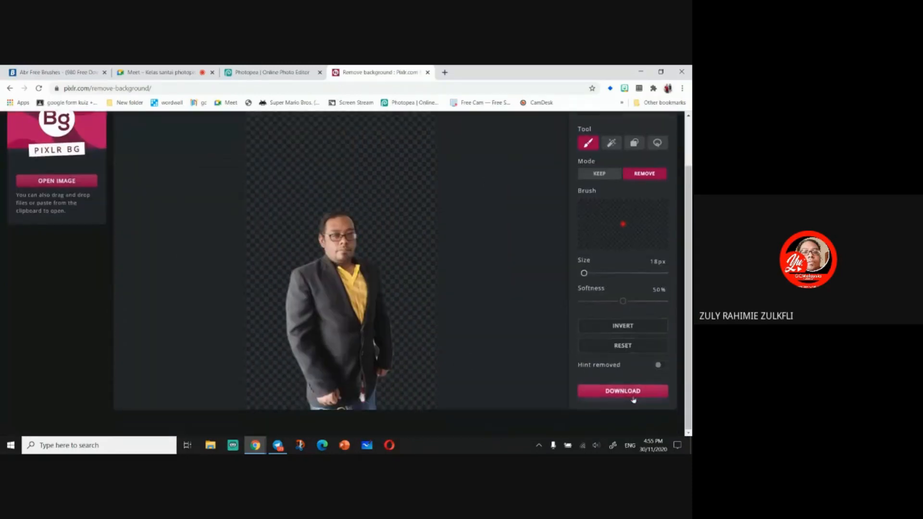
left_click(630, 392)
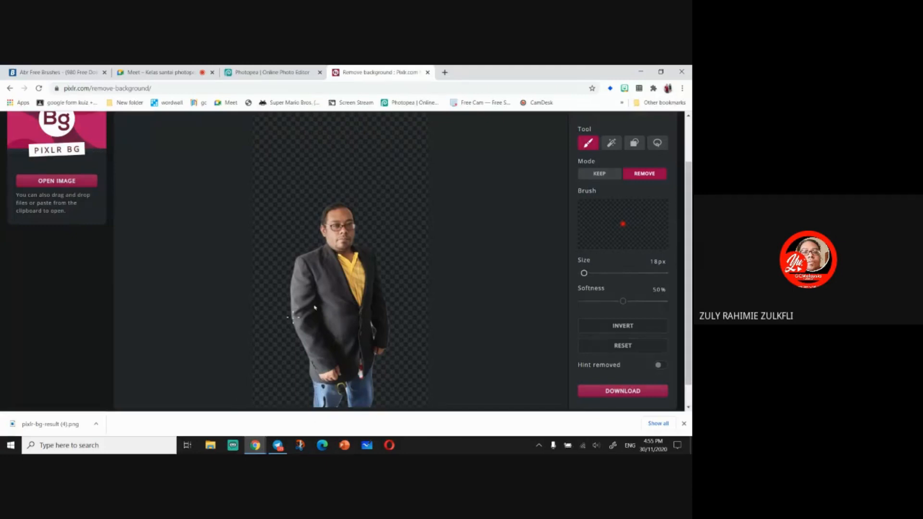
- Show the downloaded pixlr-bg-result (4).png in its folder
left_click(97, 425)
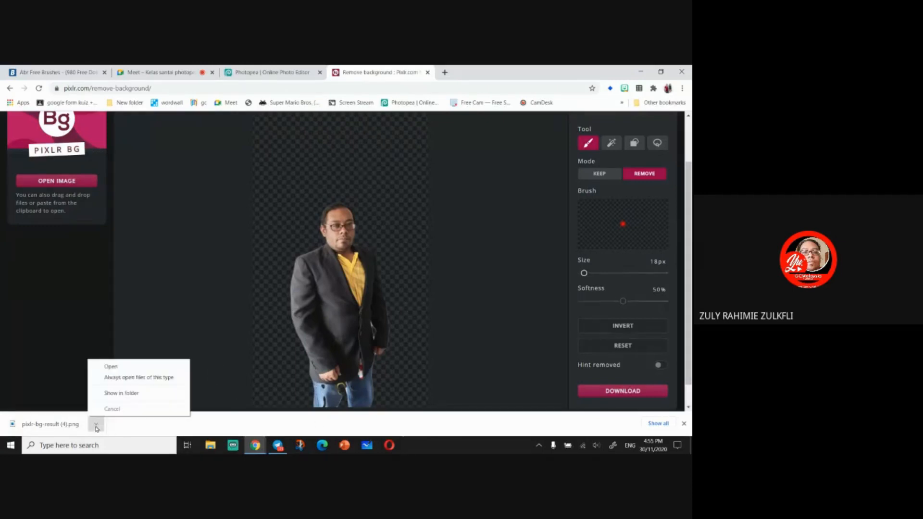
left_click(121, 393)
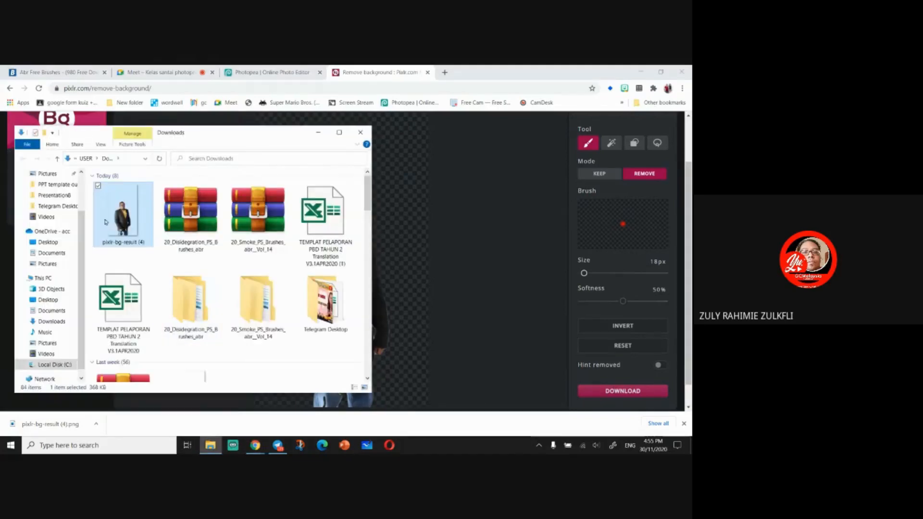
- Switch to the Photopea tab and minimize the browser to reach the downloaded file's folder
left_click(255, 445)
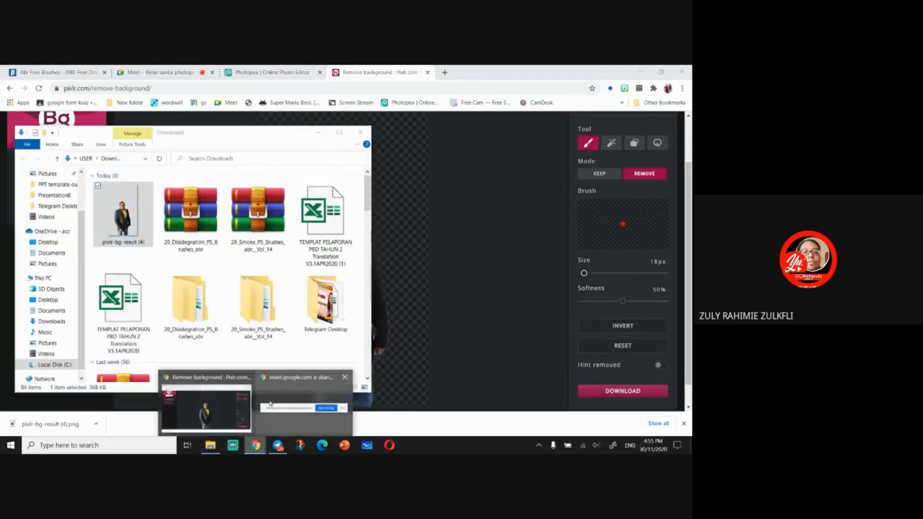
left_click(224, 409)
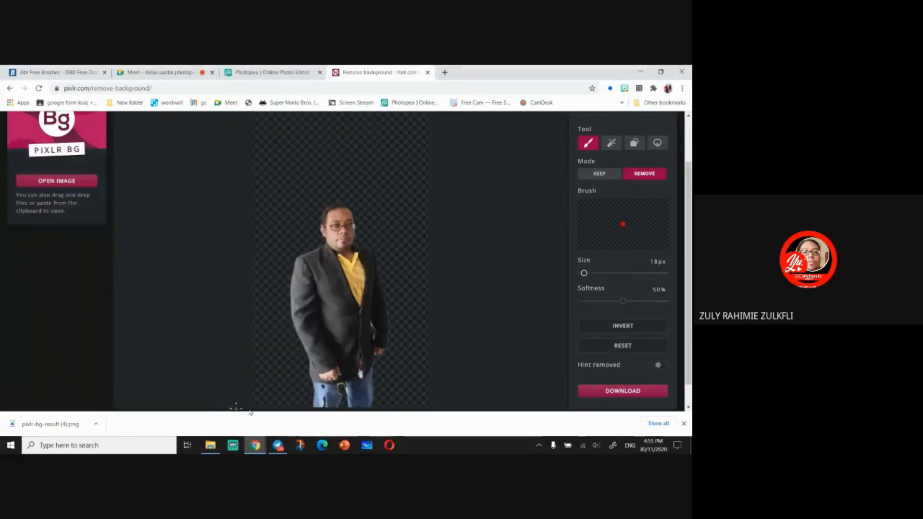
left_click(240, 73)
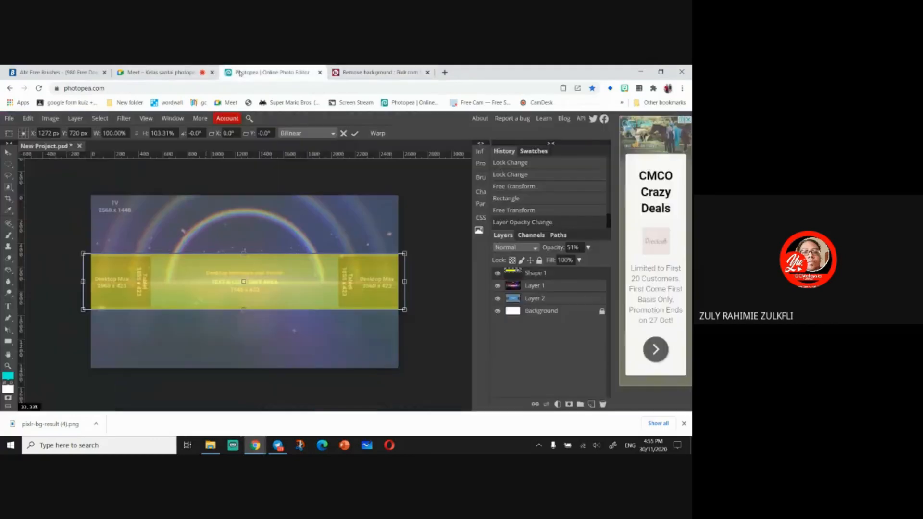
left_click(47, 122)
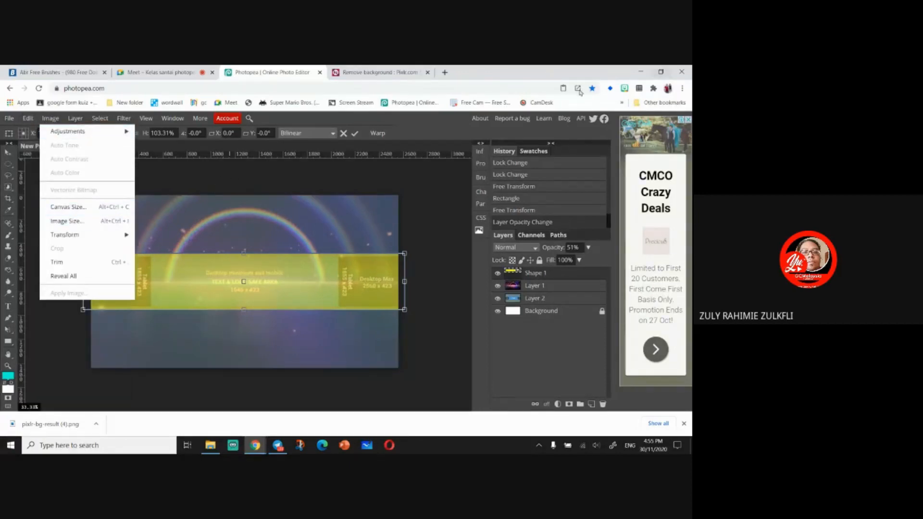
left_click(396, 176)
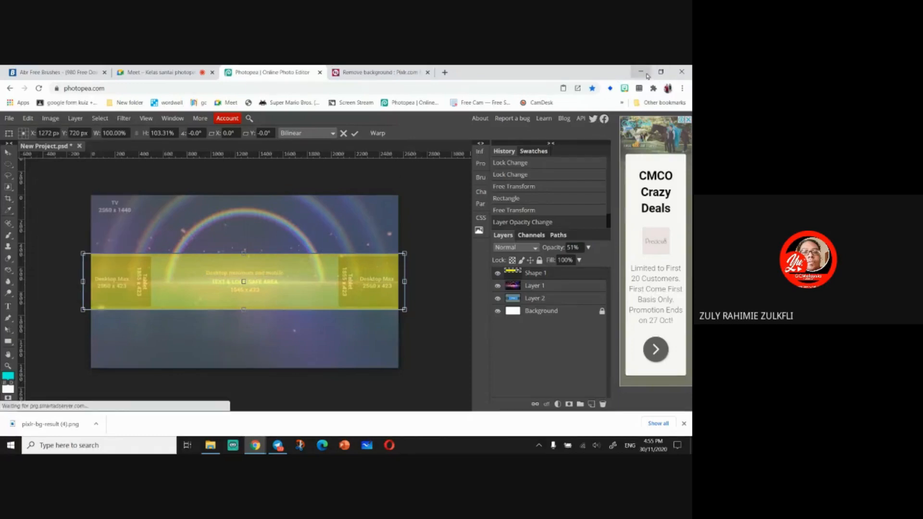
left_click(644, 71)
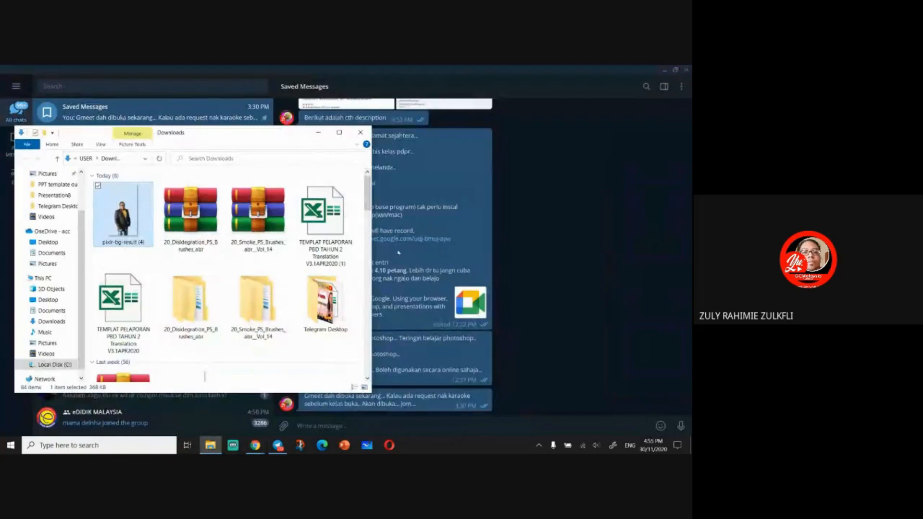
mouse_move(254, 445)
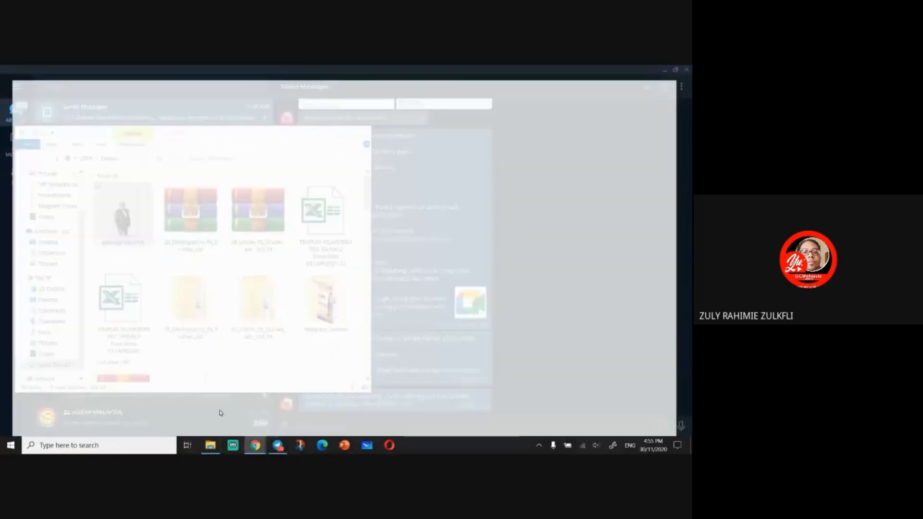
- Return to Photopea and place the downloaded pixlr-bg-result (4).png photo into the cover
left_click(221, 412)
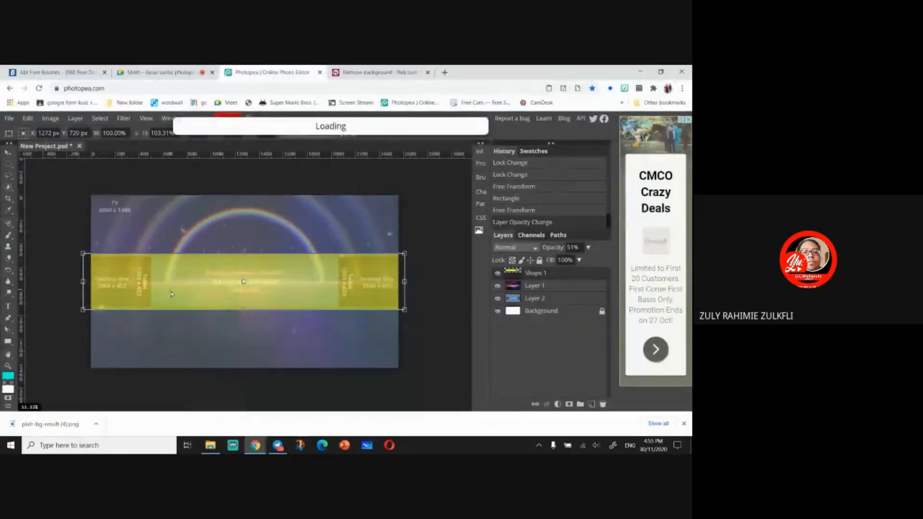
left_click_drag(152, 323, 216, 341)
left_click_drag(174, 305, 178, 312)
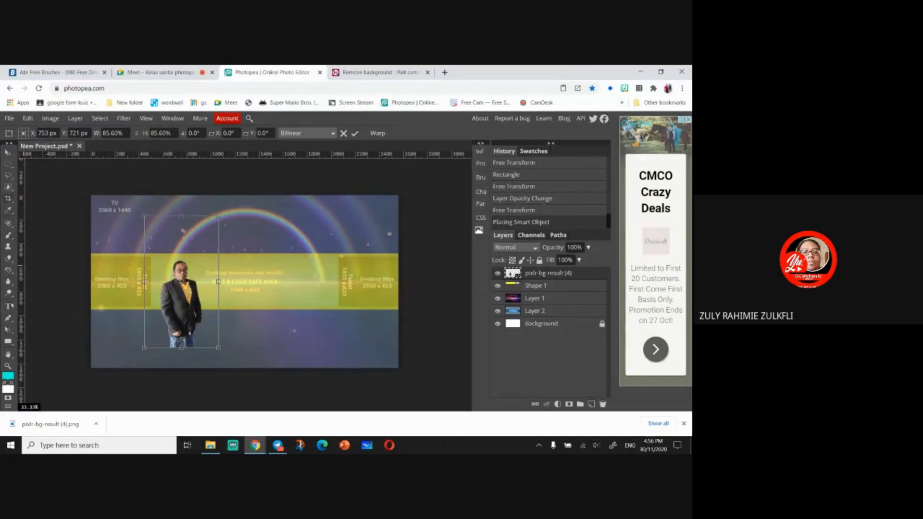
- Rasterize the placed photo layer
right_click(11, 167)
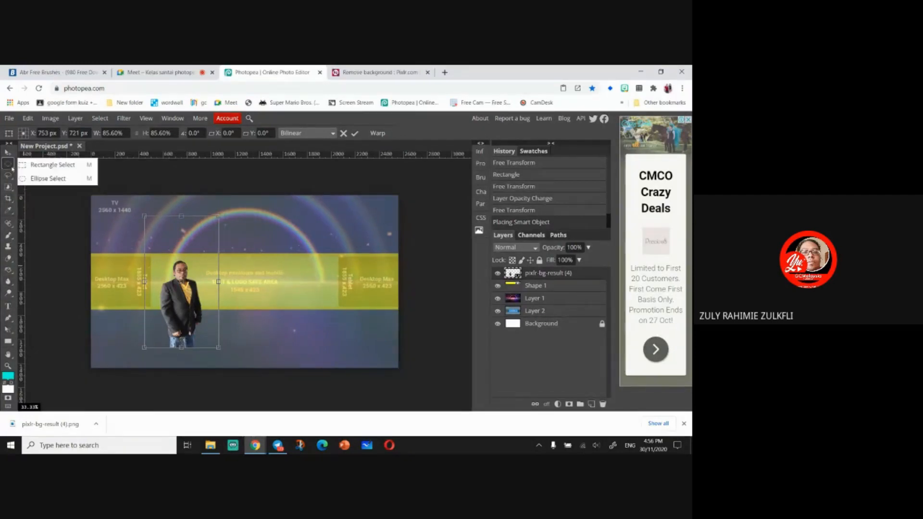
right_click(551, 276)
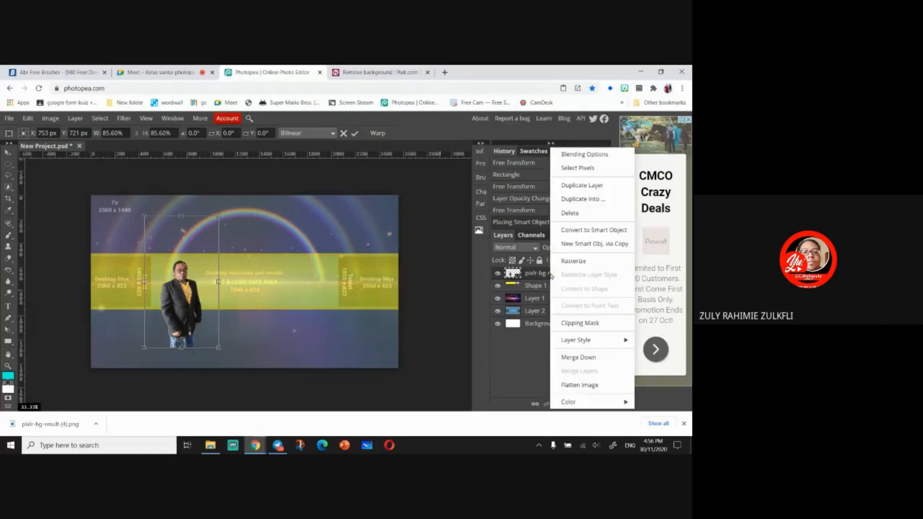
left_click(575, 265)
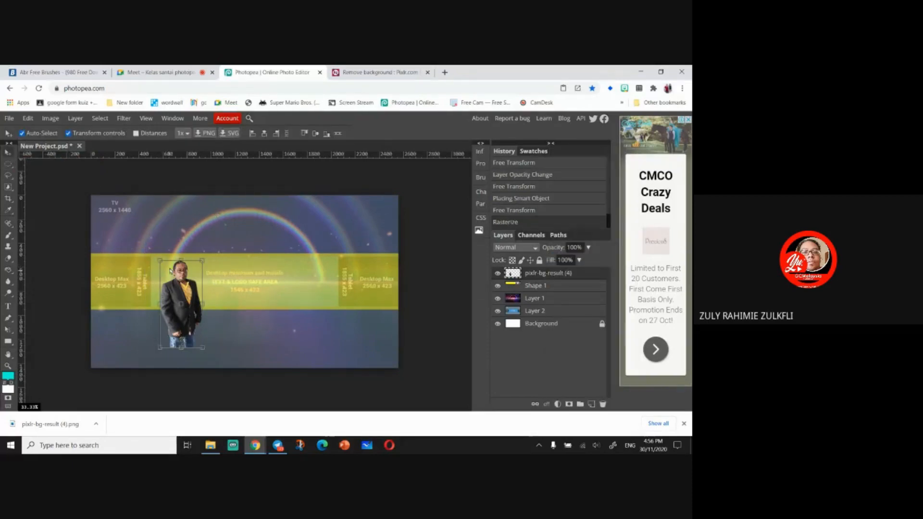
- With Rectangle Select, keep only the person's upper body inside the highlighted strip by inverting the selection, clearing it, and deselecting
right_click(7, 163)
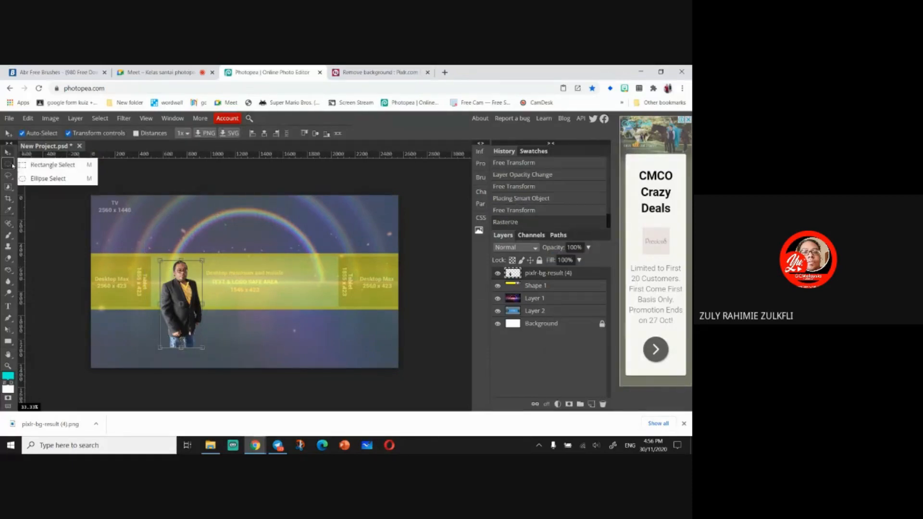
left_click(50, 165)
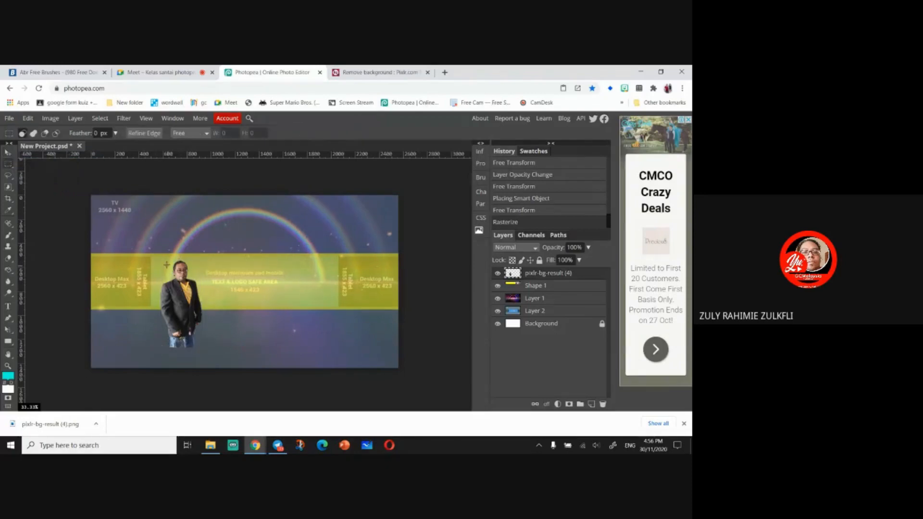
left_click_drag(163, 259, 200, 303)
key("ctrl+z")
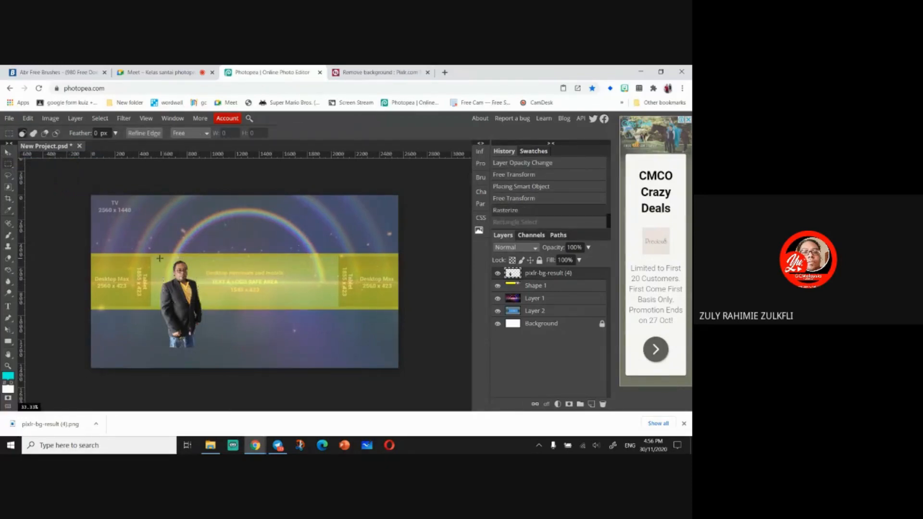
left_click_drag(160, 258, 203, 307)
right_click(198, 300)
left_click(219, 292)
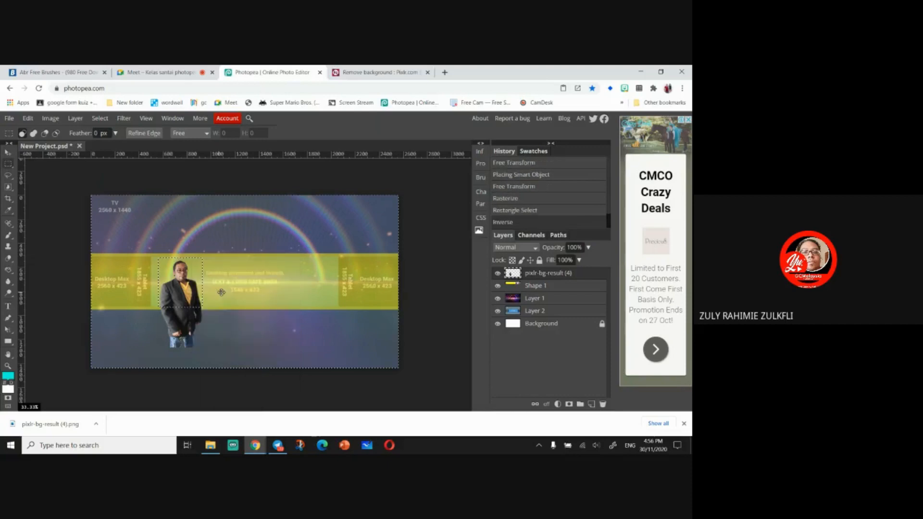
key("Delete")
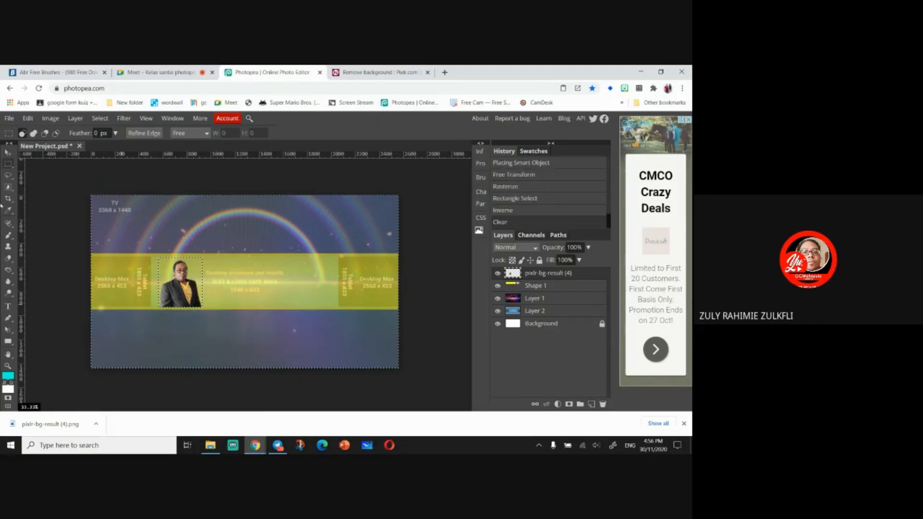
key("ctrl+d")
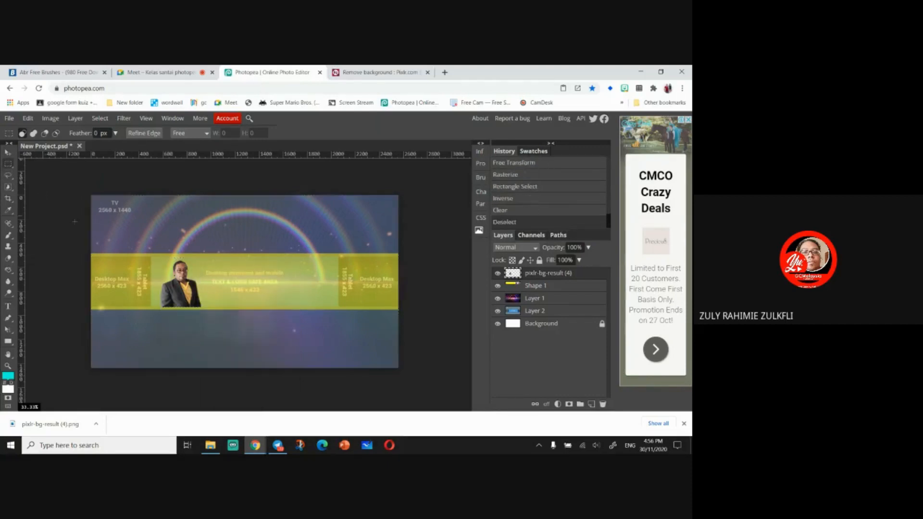
- Move the cropped photo so it sits just right of the Tablet column inside the strip
left_click(7, 152)
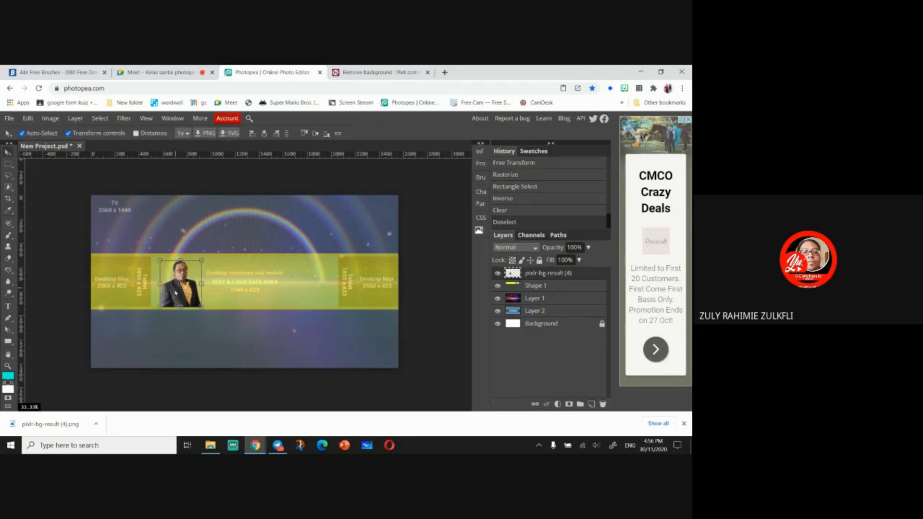
left_click_drag(176, 292, 171, 293)
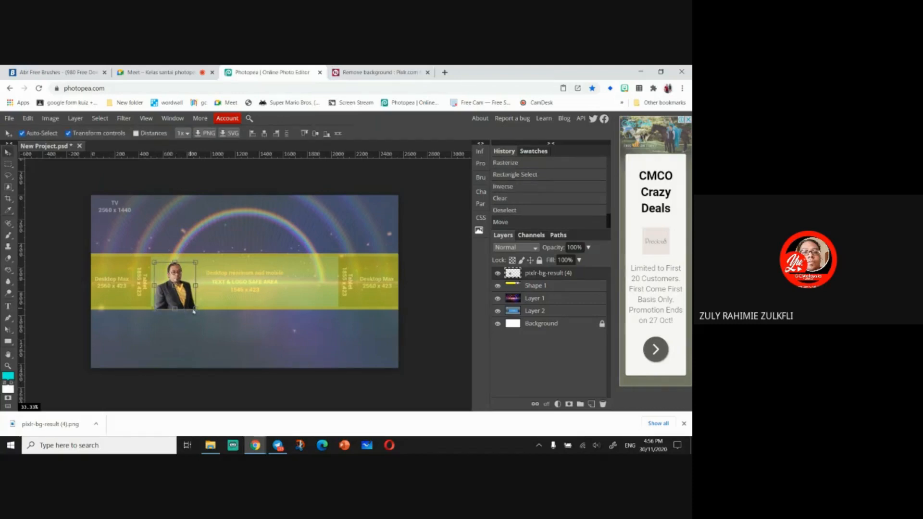
key("ctrl")
key("ctrl+plus")
key("ctrl+plus")
key("ctrl+plus")
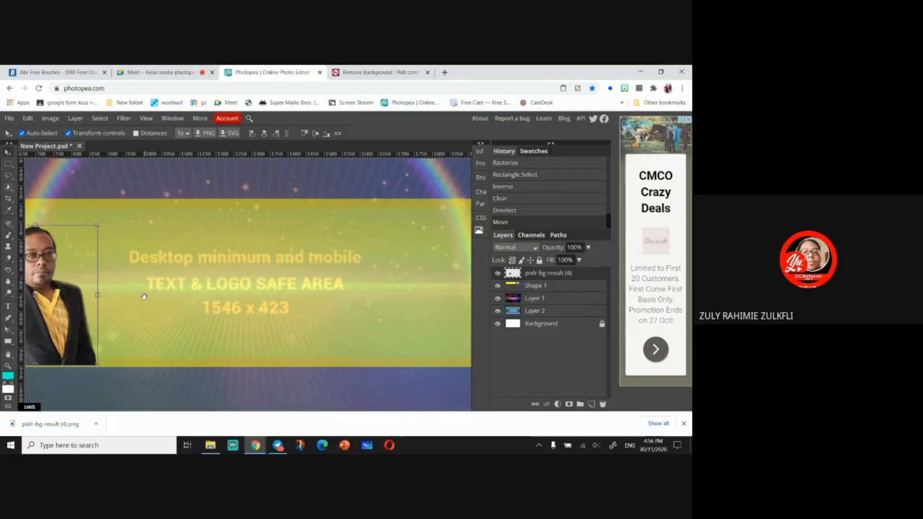
left_click_drag(145, 297, 343, 289)
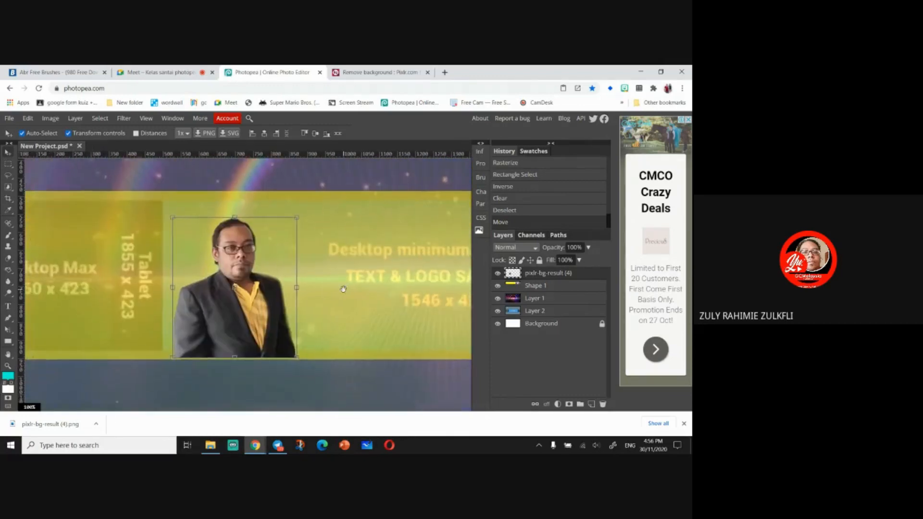
left_click_drag(239, 318, 229, 320)
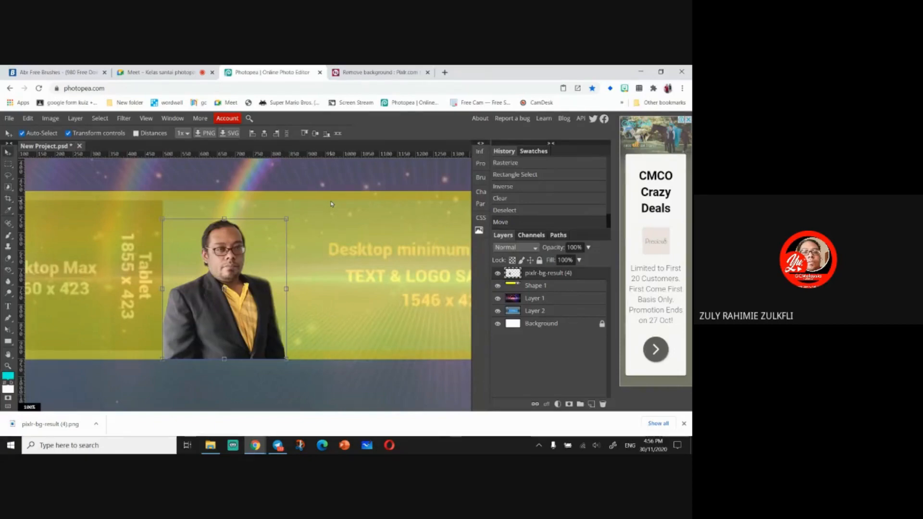
- Zoom in and out around the placed photo to inspect its cut-out edges against the background
key("ctrl+minus")
key("ctrl+minus")
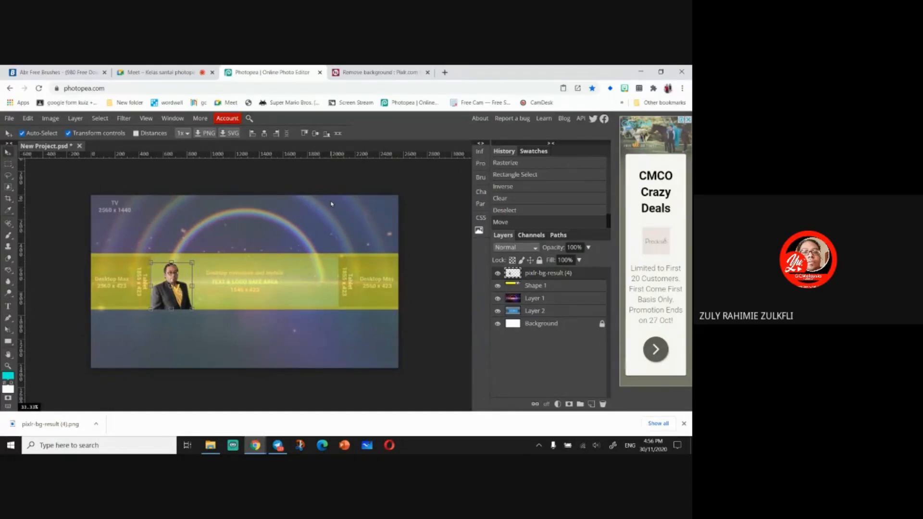
key("ctrl+plus")
key("ctrl+plus")
key("ctrl+plus")
key("ctrl+plus")
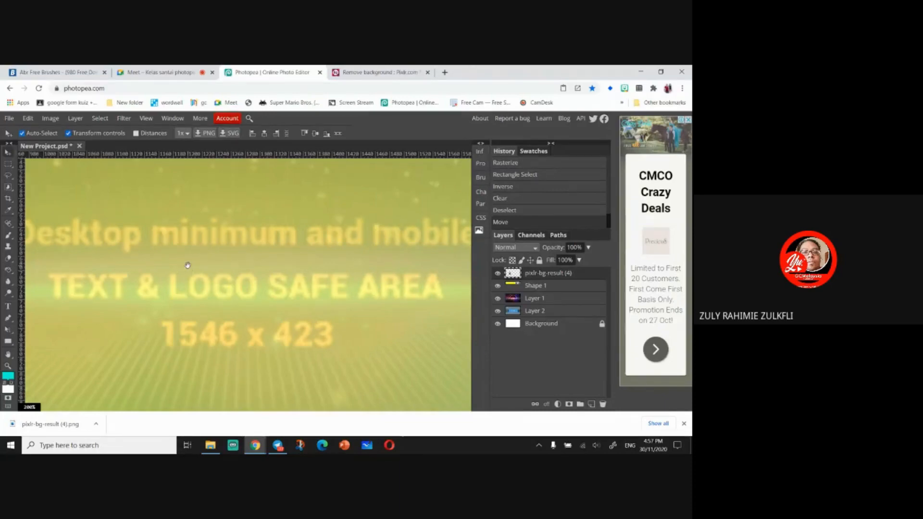
left_click_drag(93, 286, 377, 265)
left_click_drag(128, 285, 249, 274)
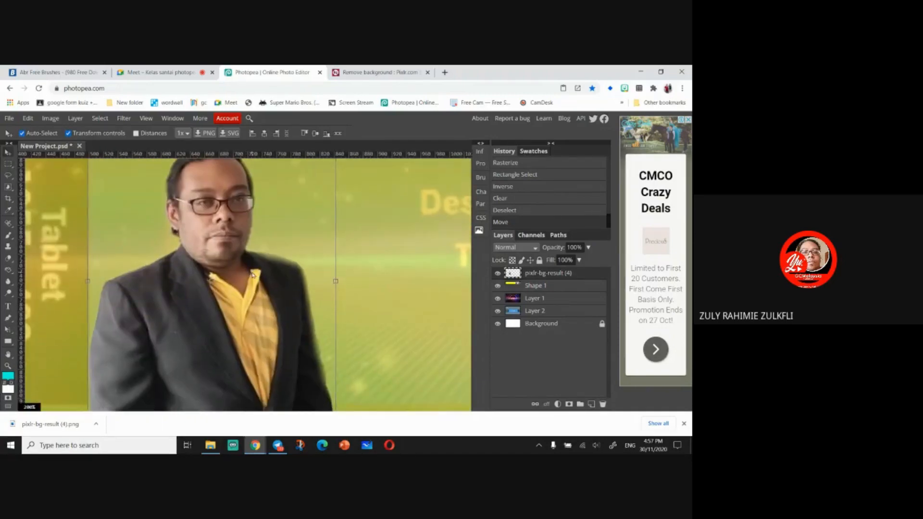
scroll(252, 274, "down", 2)
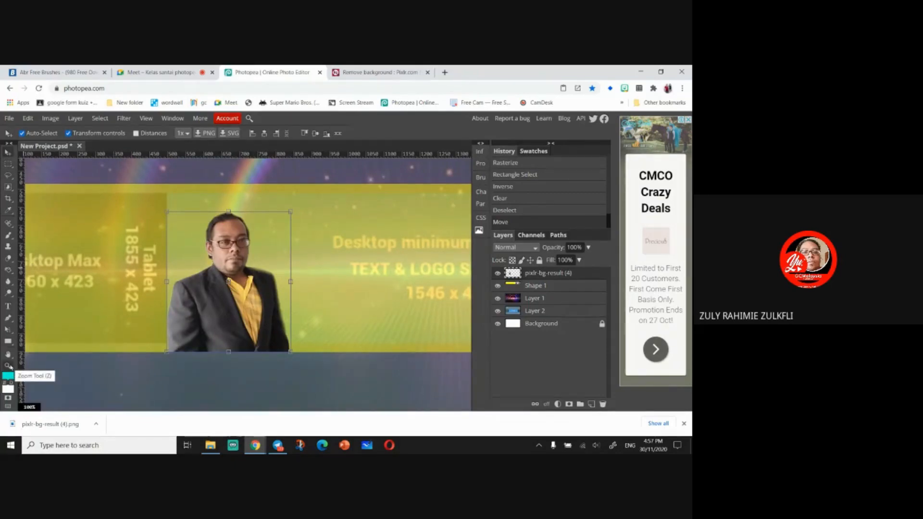
left_click(8, 367)
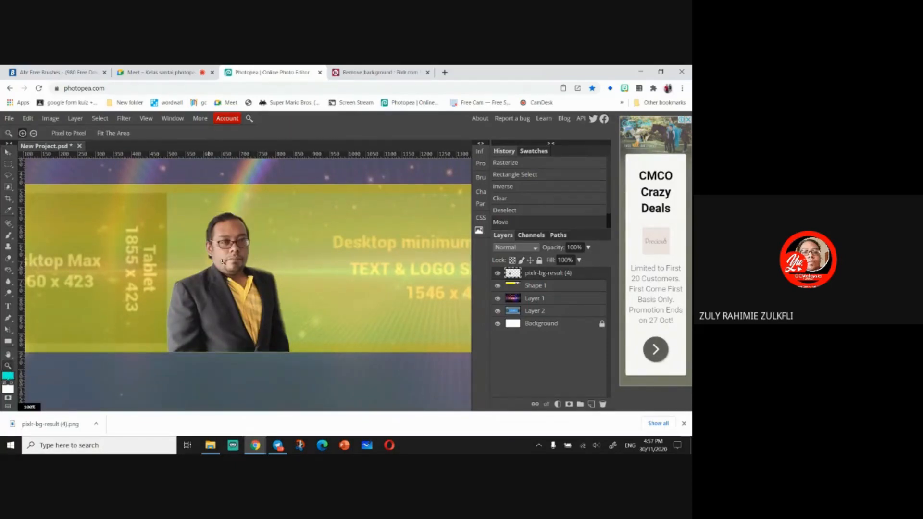
left_click(223, 262)
left_click(243, 259)
right_click(245, 260)
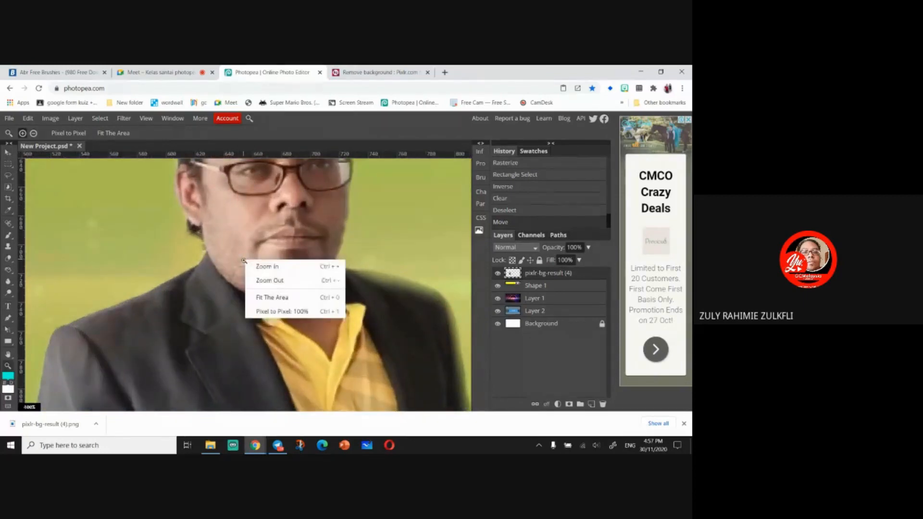
left_click(274, 267)
right_click(276, 270)
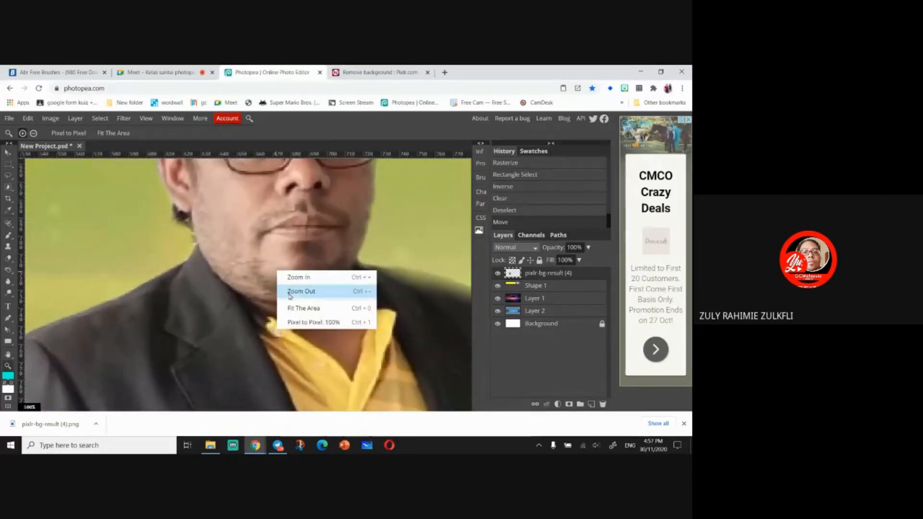
left_click(289, 292)
right_click(290, 293)
left_click(301, 315)
right_click(299, 310)
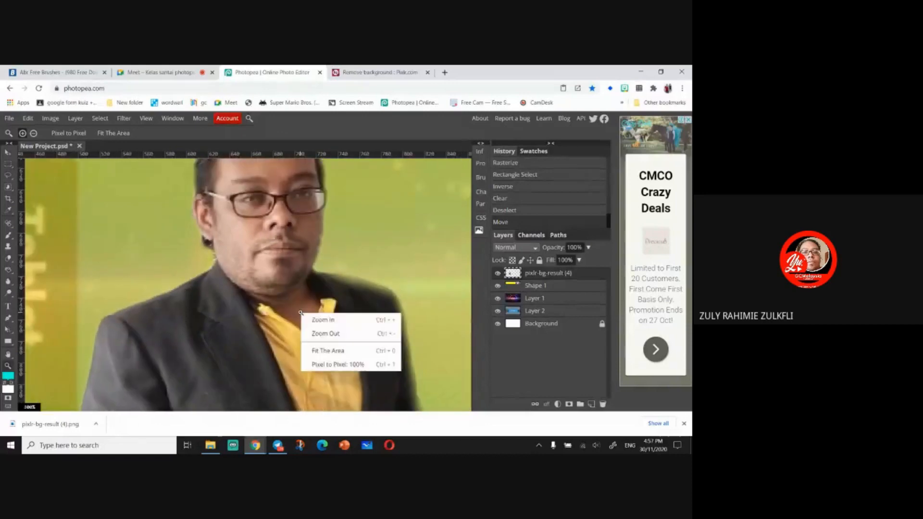
left_click(315, 331)
right_click(315, 331)
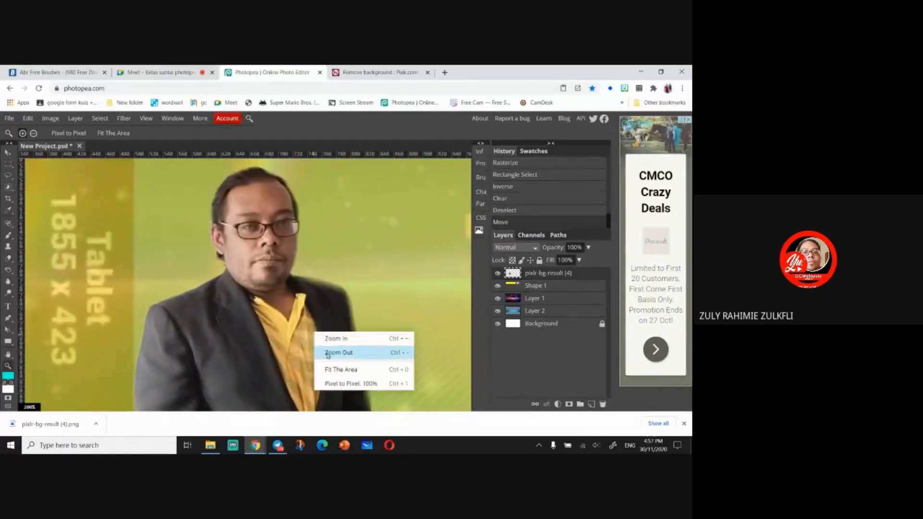
left_click(318, 352)
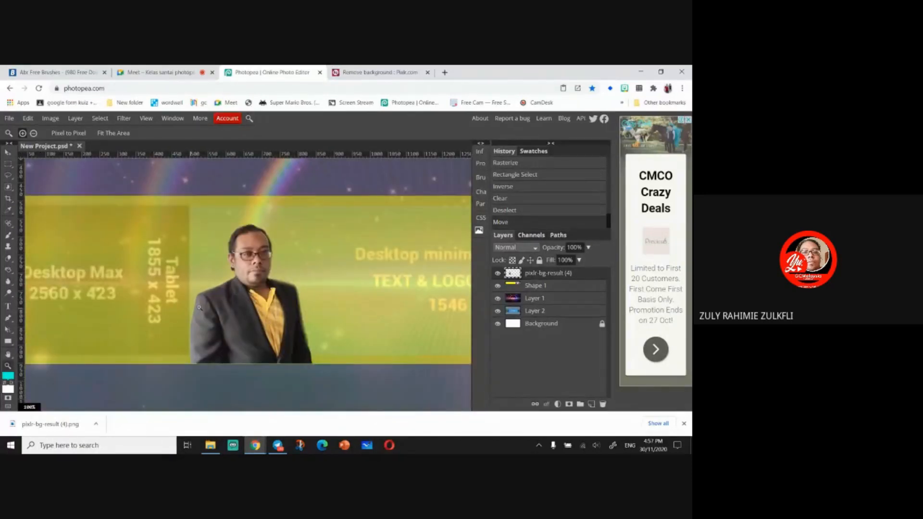
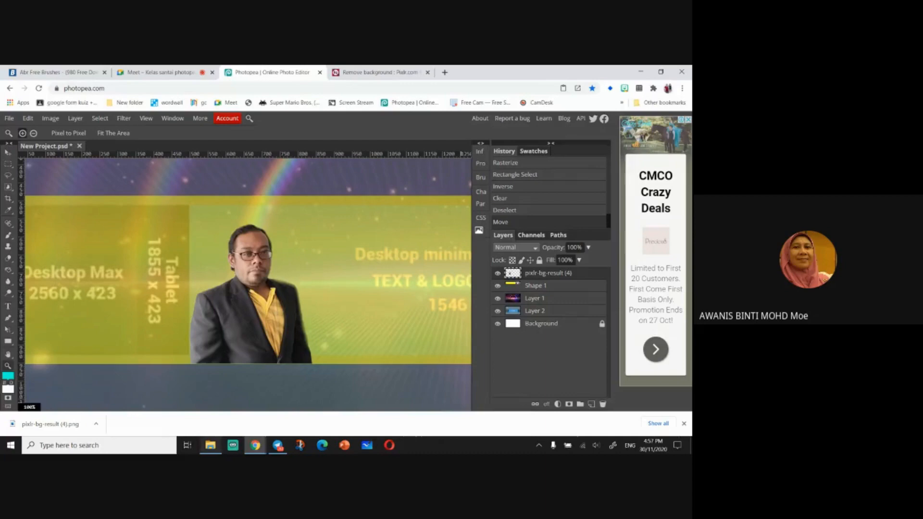
- Try to paste the background-removed photo file, copied from the Downloads folder, into the project
left_click(210, 445)
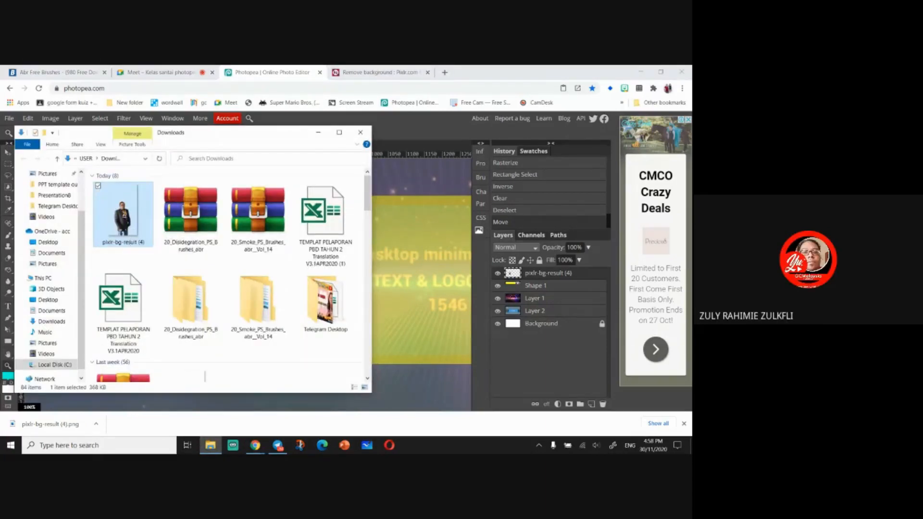
right_click(123, 213)
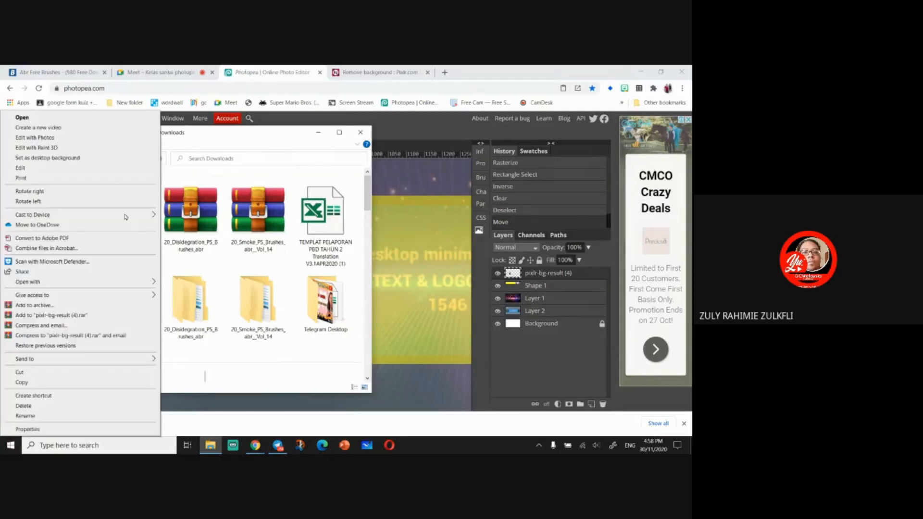
left_click(55, 382)
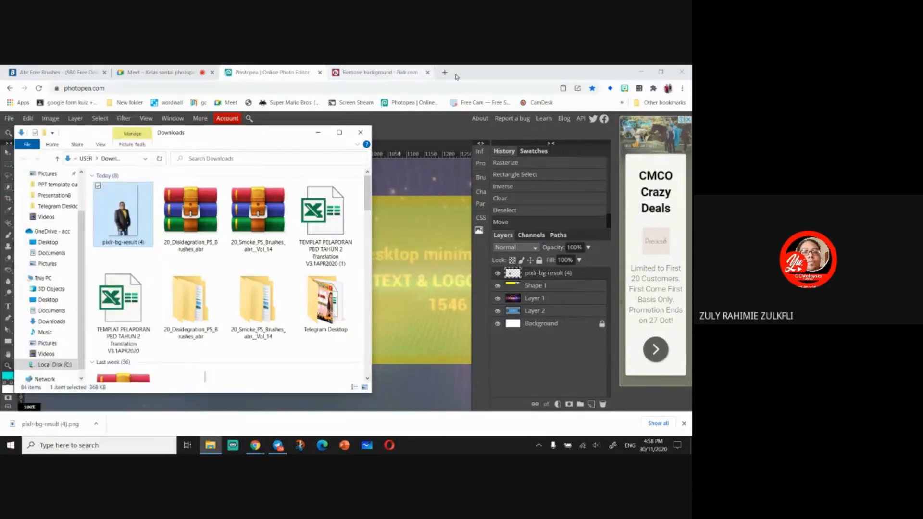
left_click(463, 140)
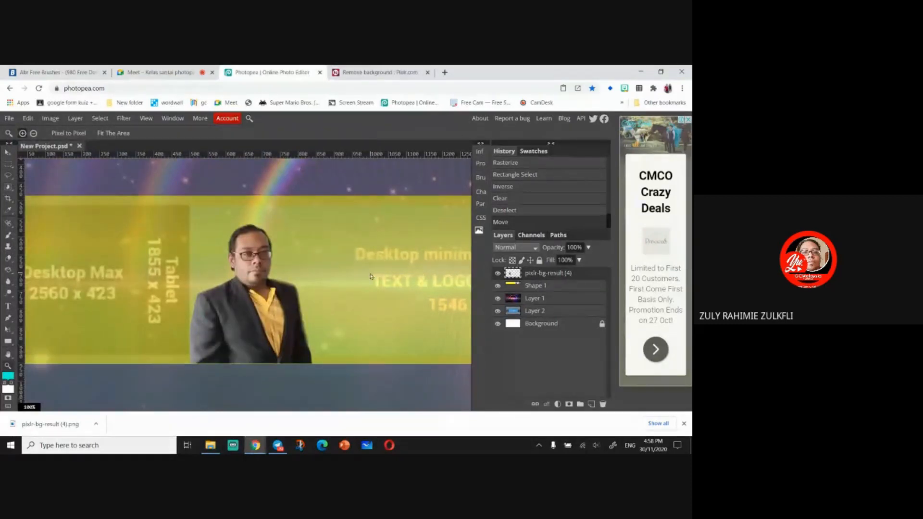
key("ctrl+v")
key("ctrl+v")
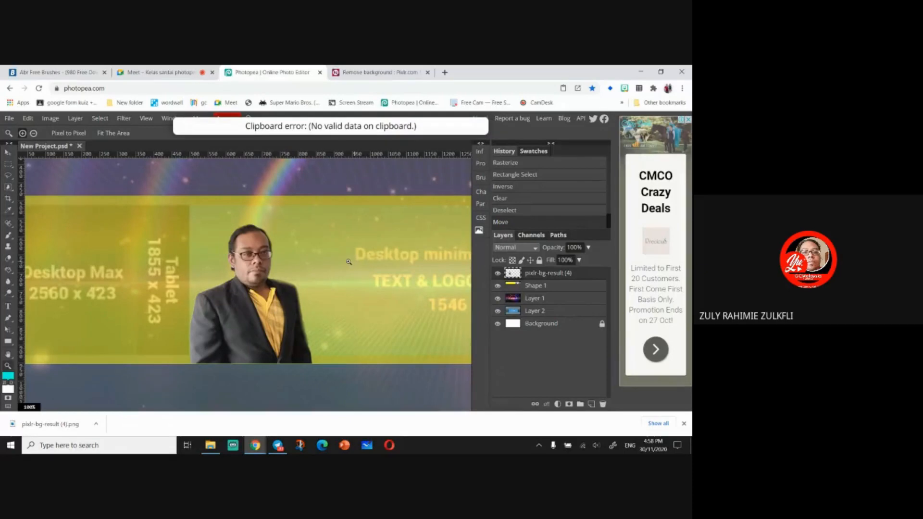
key("v")
key("ctrl+v")
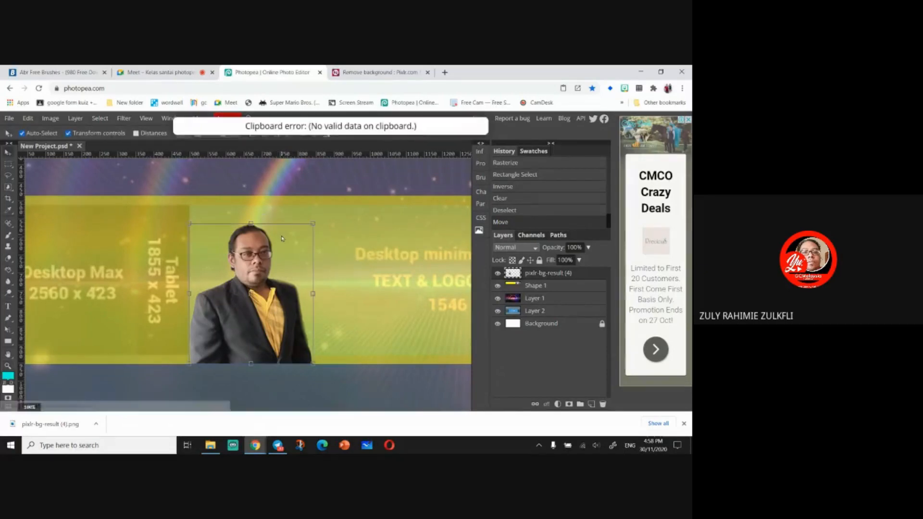
left_click(207, 452)
right_click(119, 207)
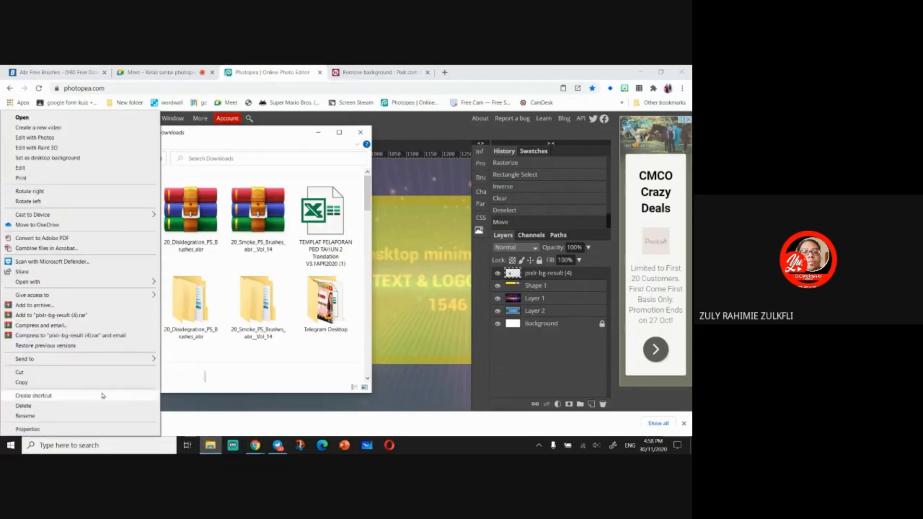
left_click(93, 384)
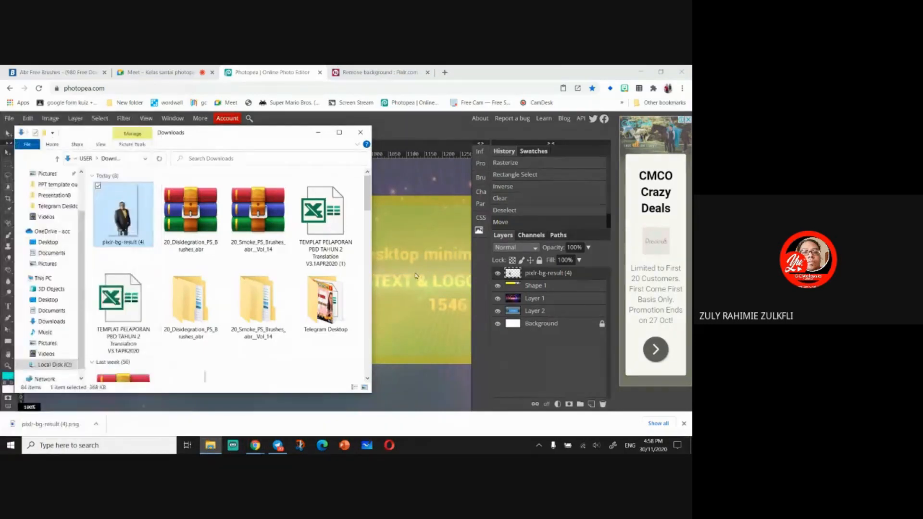
left_click(415, 275)
key("ctrl+v")
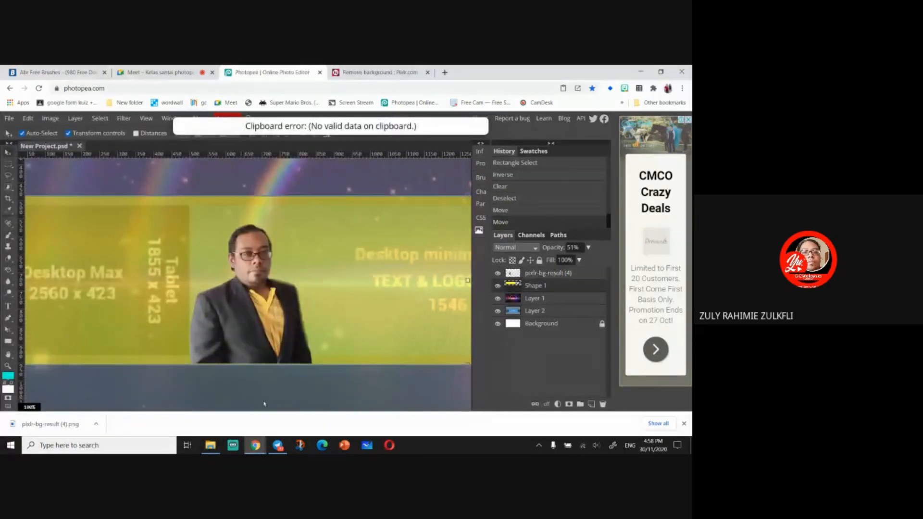
left_click(28, 119)
mouse_move(49, 119)
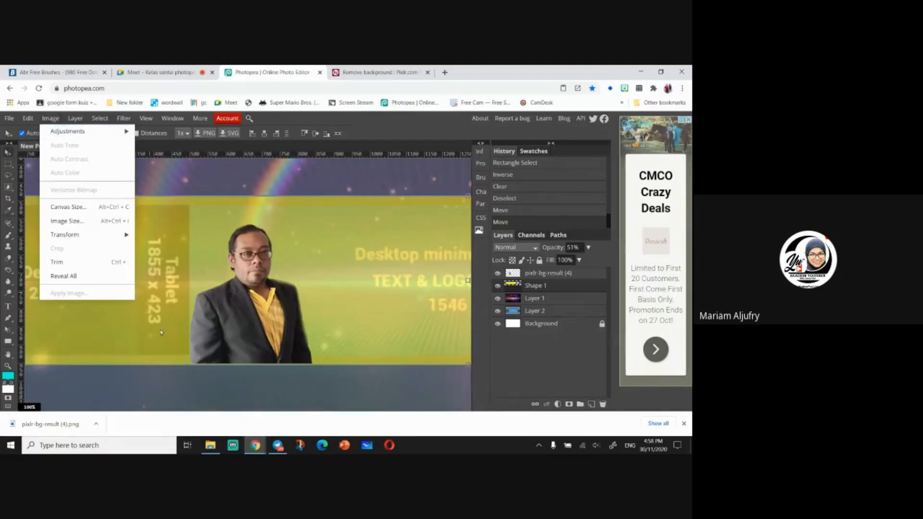
- Open the pixlr-bg-result (4).png photo as a separate document by bringing it in from the Downloads folder
left_click(210, 445)
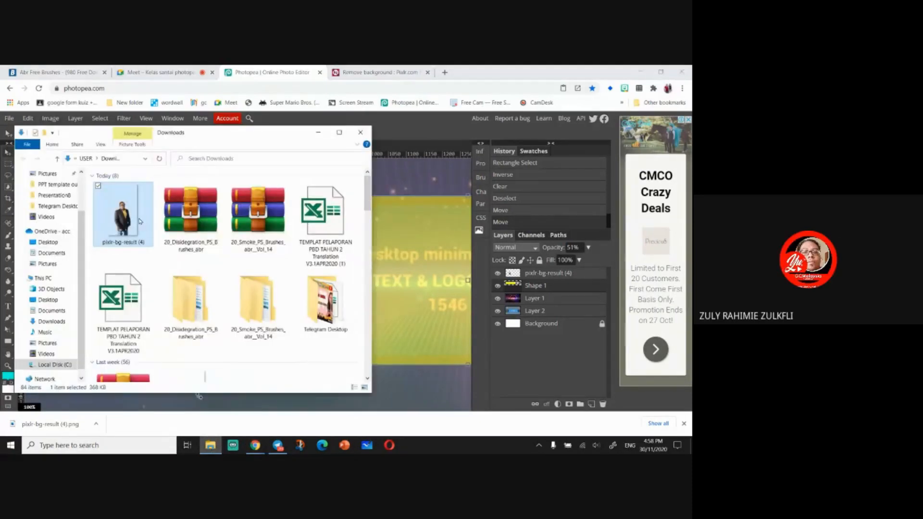
left_click_drag(199, 143, 137, 134)
left_click_drag(60, 211, 414, 292)
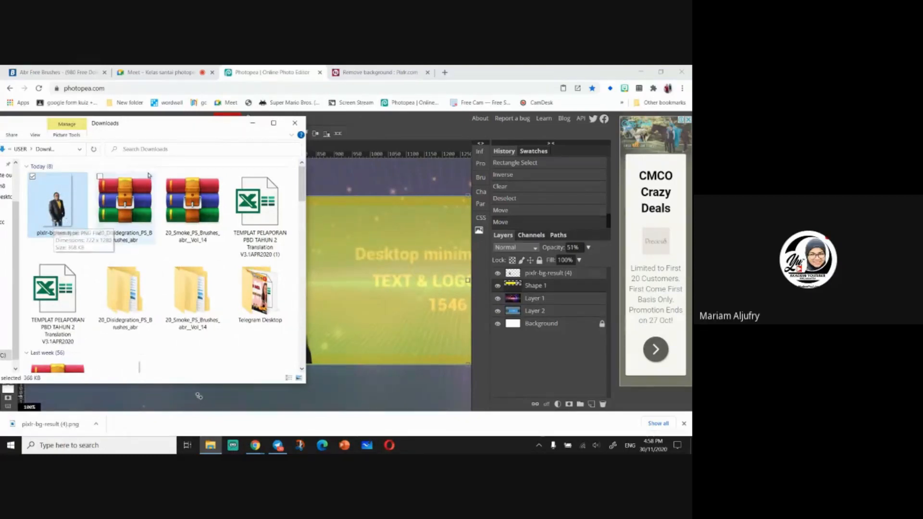
left_click_drag(179, 126, 297, 207)
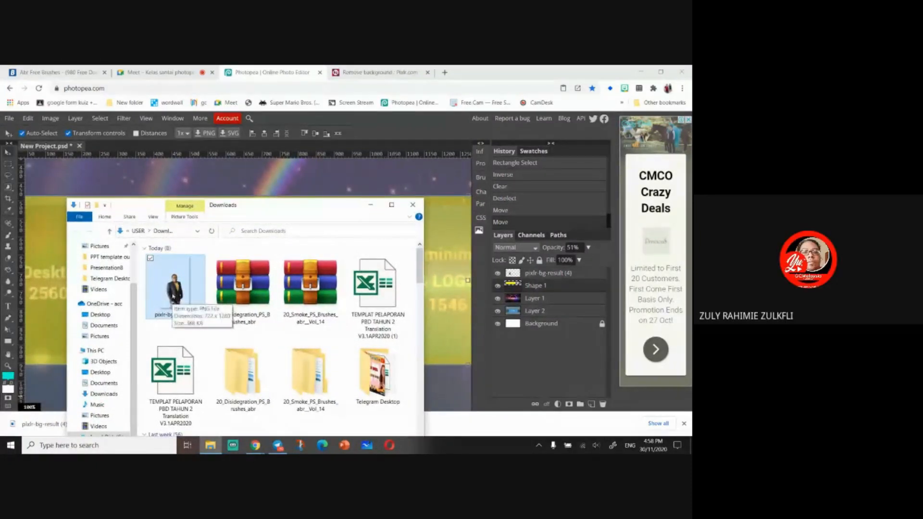
left_click_drag(173, 299, 146, 156)
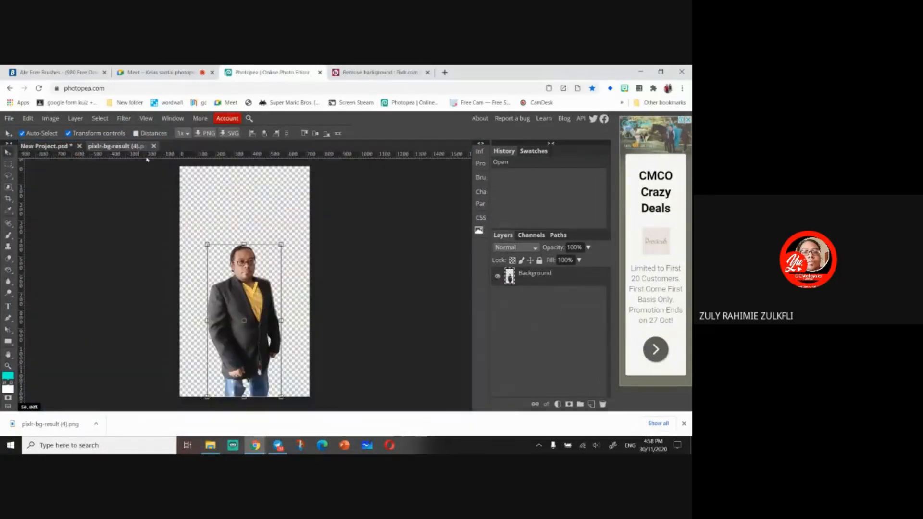
- With the Crop Tool, crop the photo to the person's head and upper body and apply the crop
left_click(10, 164)
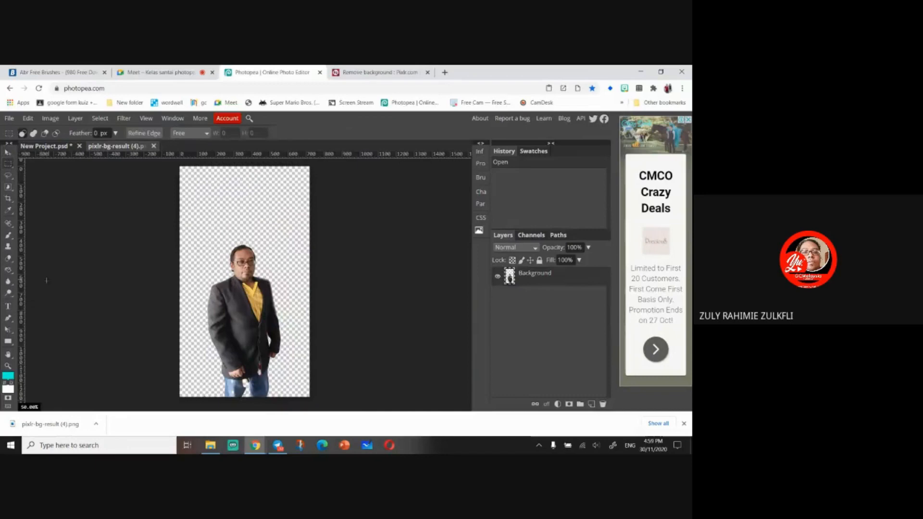
left_click(7, 199)
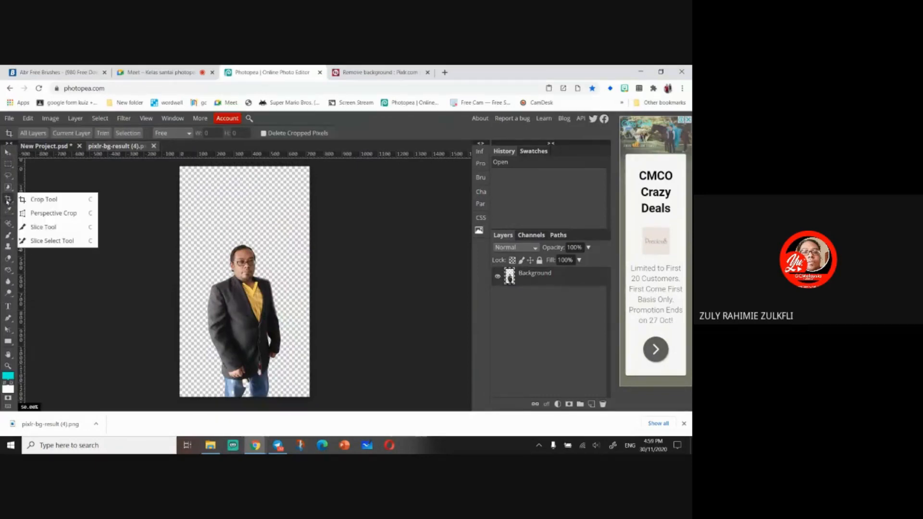
left_click(33, 200)
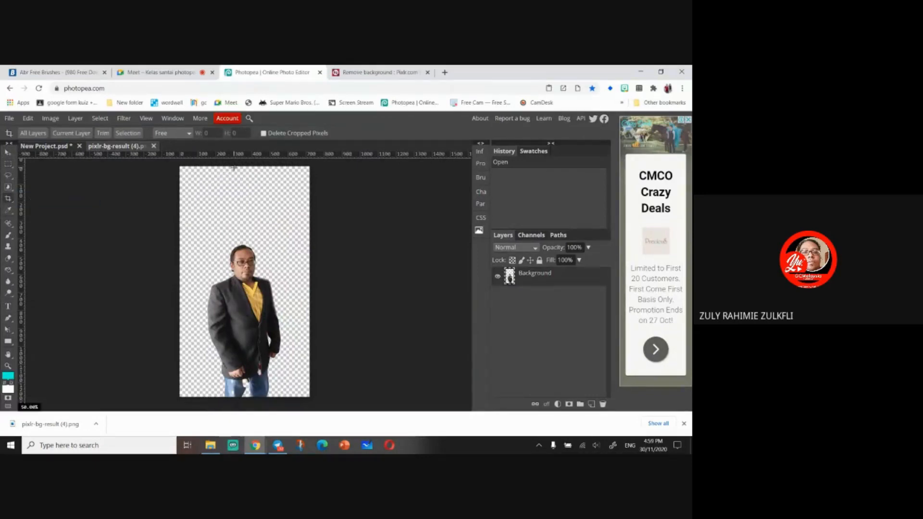
left_click_drag(234, 167, 235, 185)
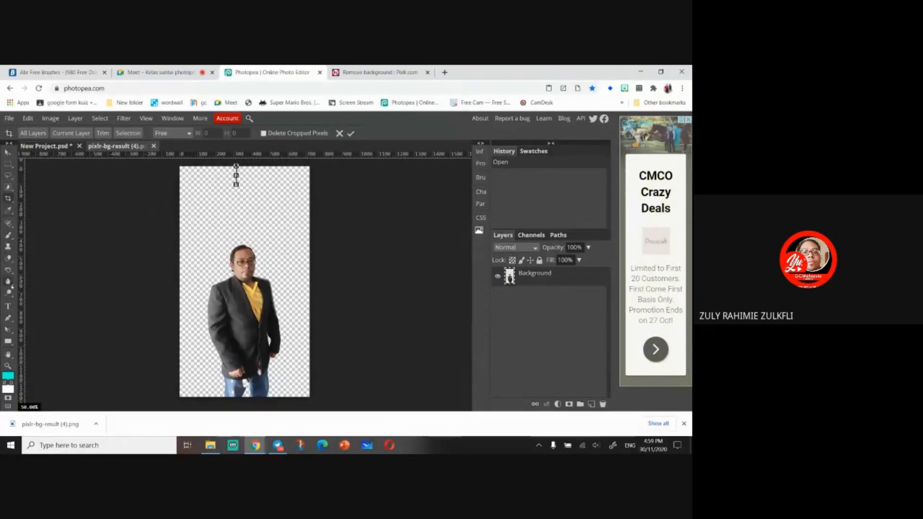
left_click(8, 201)
left_click_drag(189, 236, 304, 355)
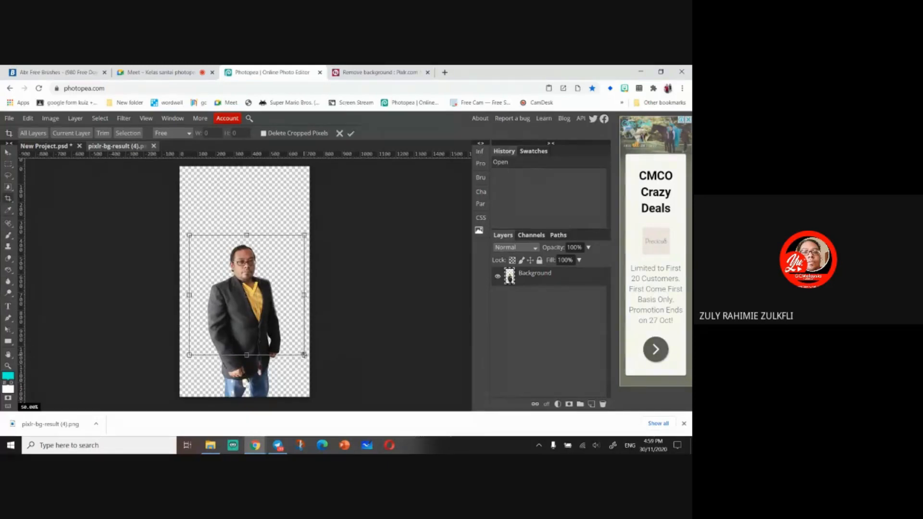
left_click_drag(304, 295, 289, 295)
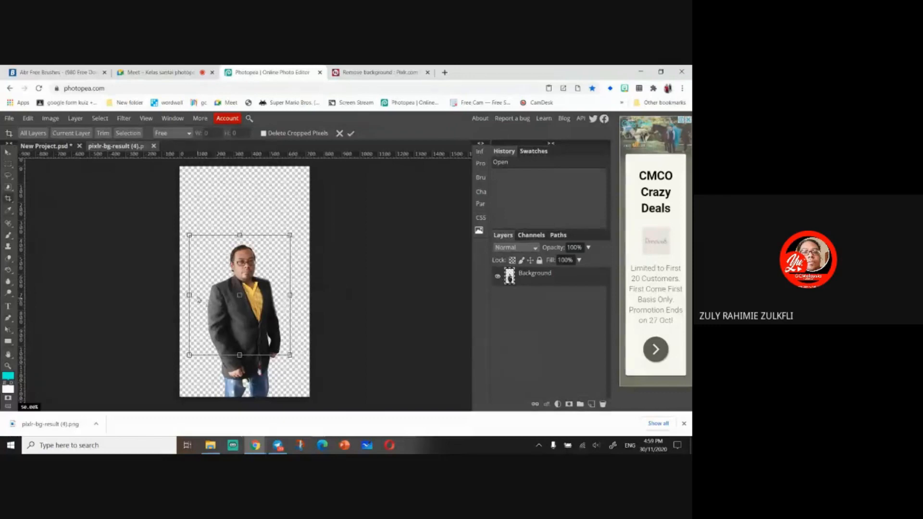
left_click_drag(194, 296, 202, 295)
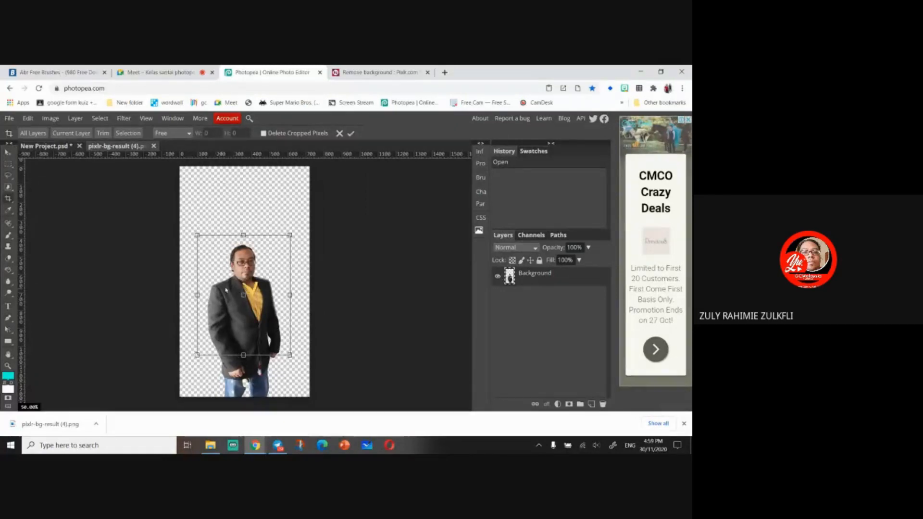
left_click_drag(243, 355, 245, 331)
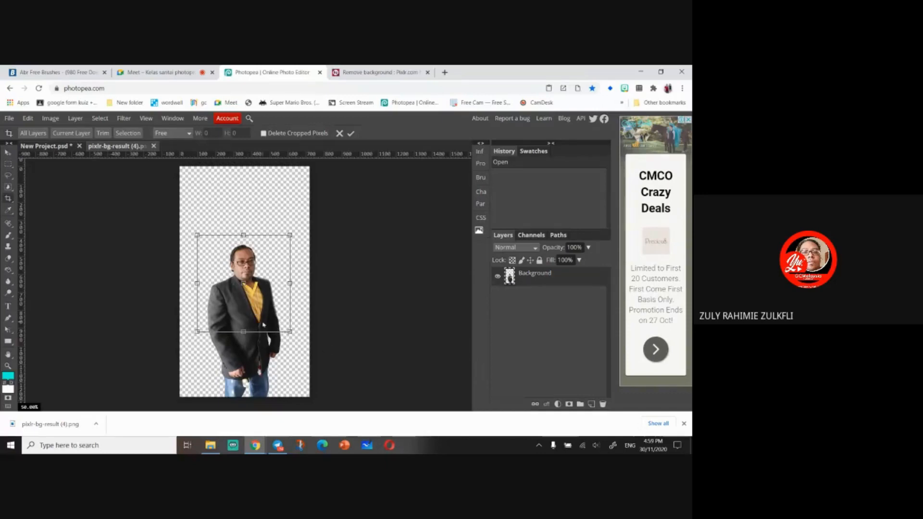
key("Return")
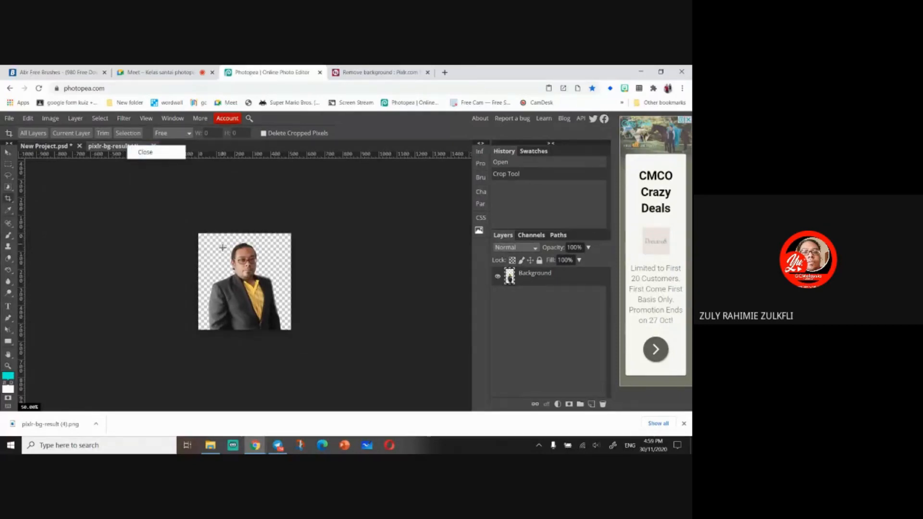
key("v")
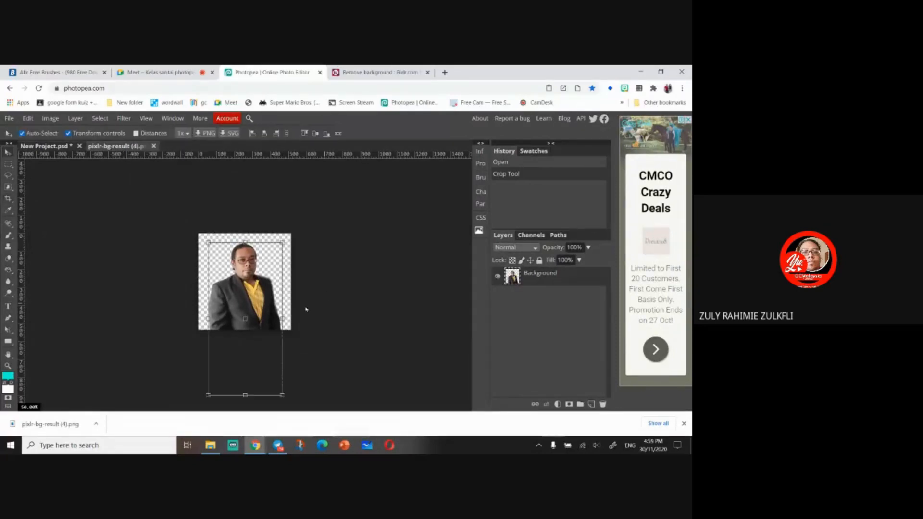
right_click(566, 284)
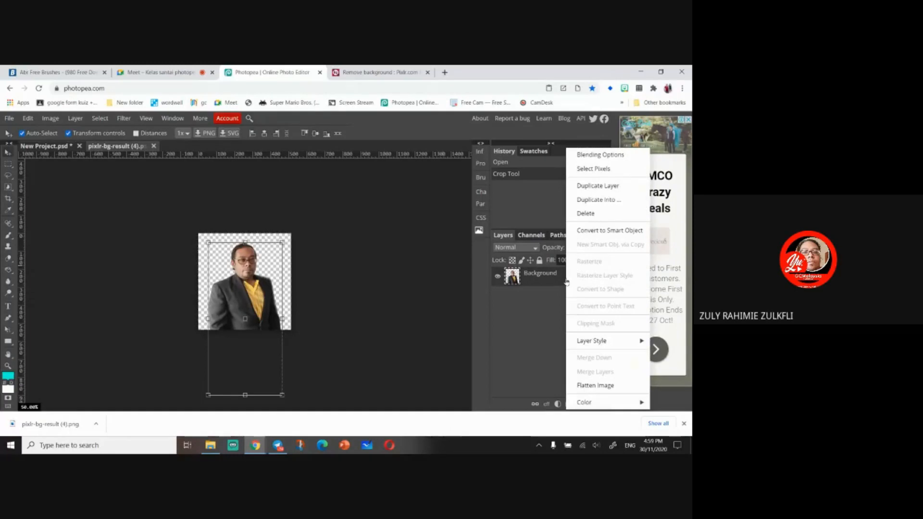
left_click(611, 188)
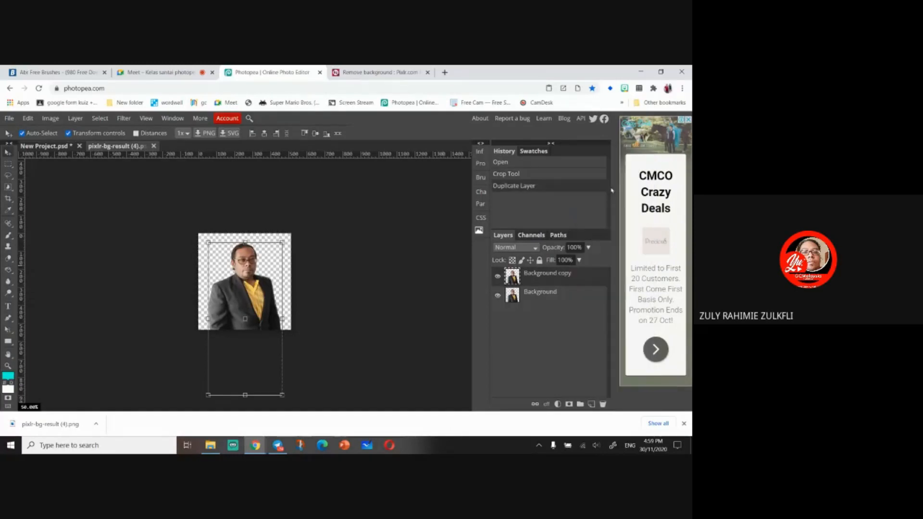
key("ctrl+z")
- Duplicate the cropped photo layer into New Project.psd and switch to that project
right_click(556, 275)
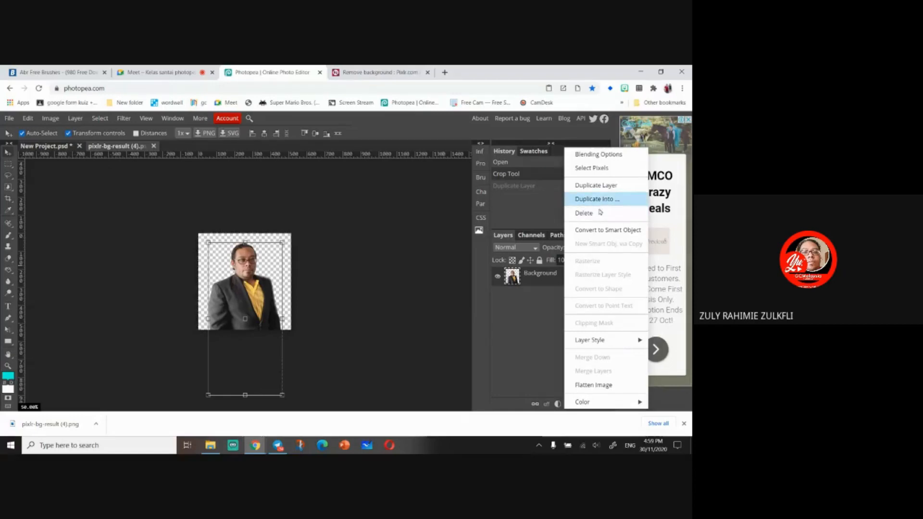
left_click(596, 198)
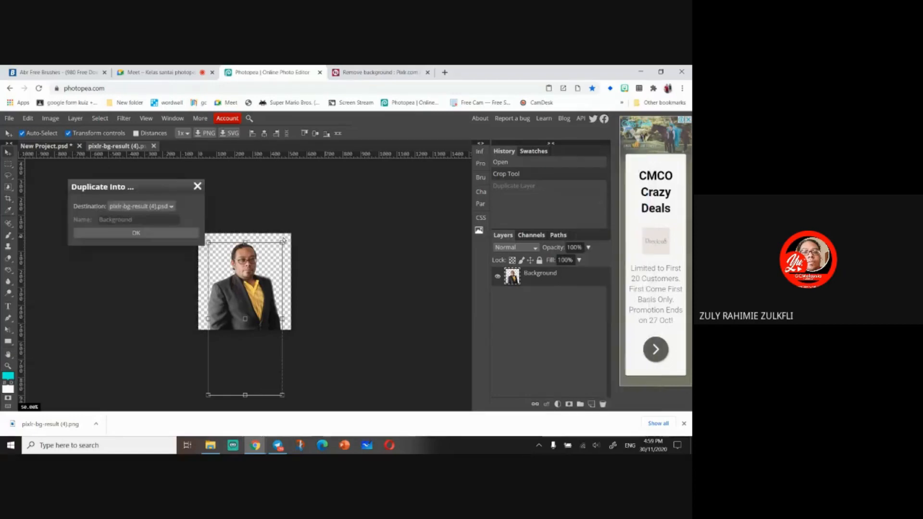
left_click(160, 207)
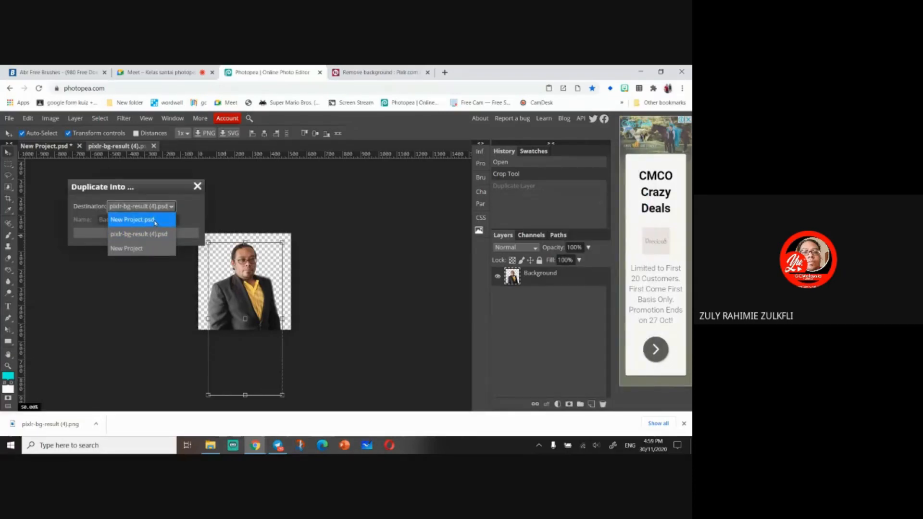
left_click(155, 221)
left_click(148, 234)
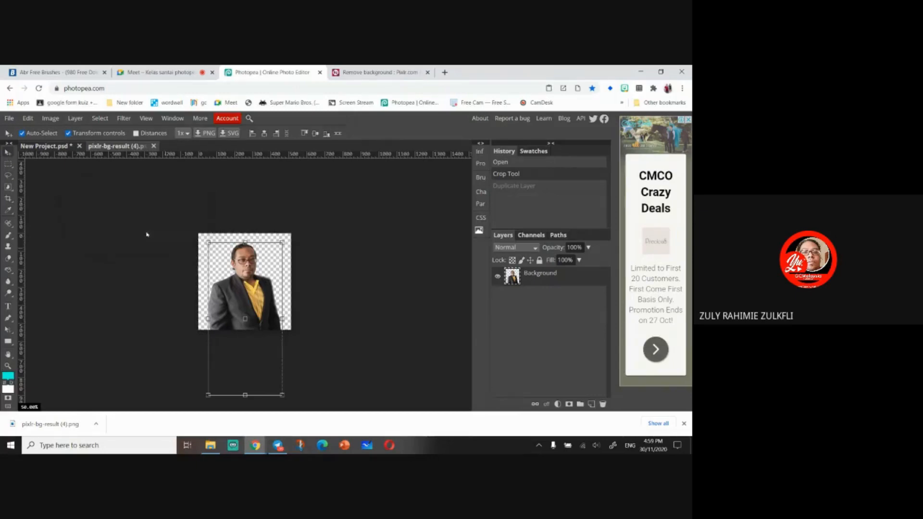
left_click(35, 149)
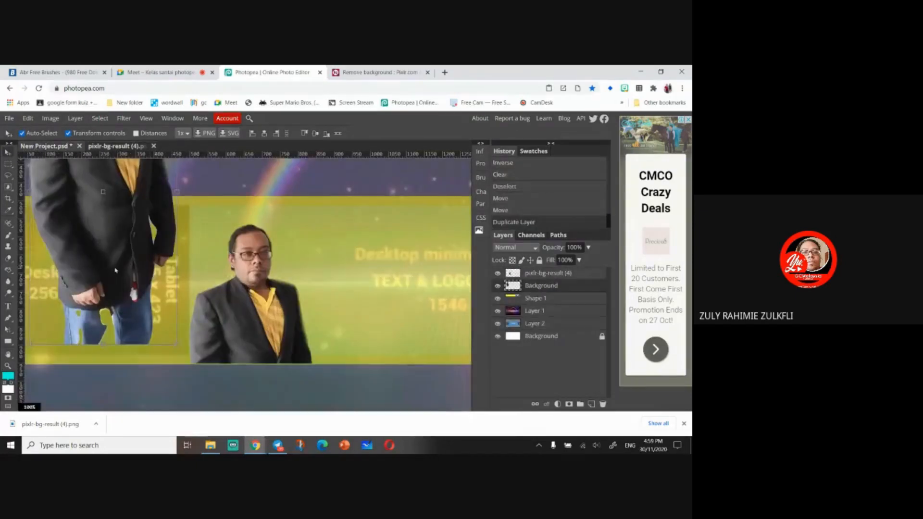
- Delete the duplicated full-body photo layer from the project
scroll(118, 268, "right", 2)
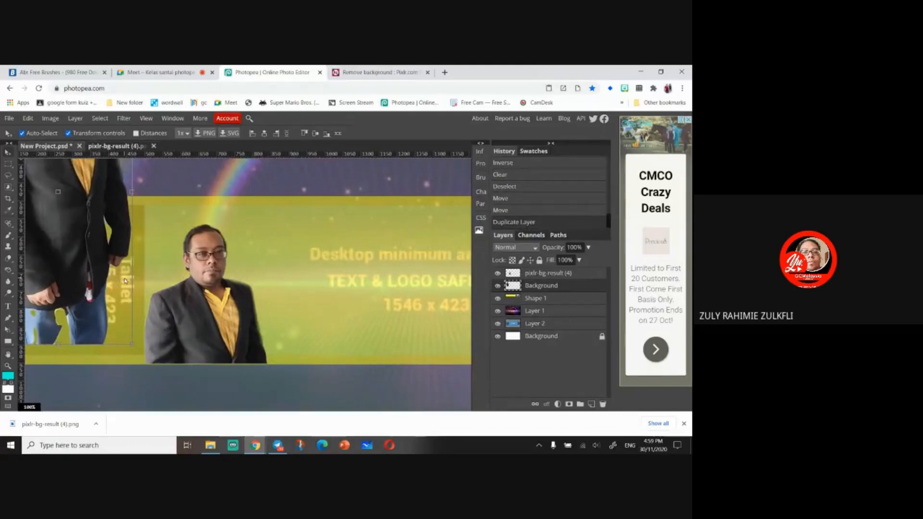
scroll(125, 281, "down", 2)
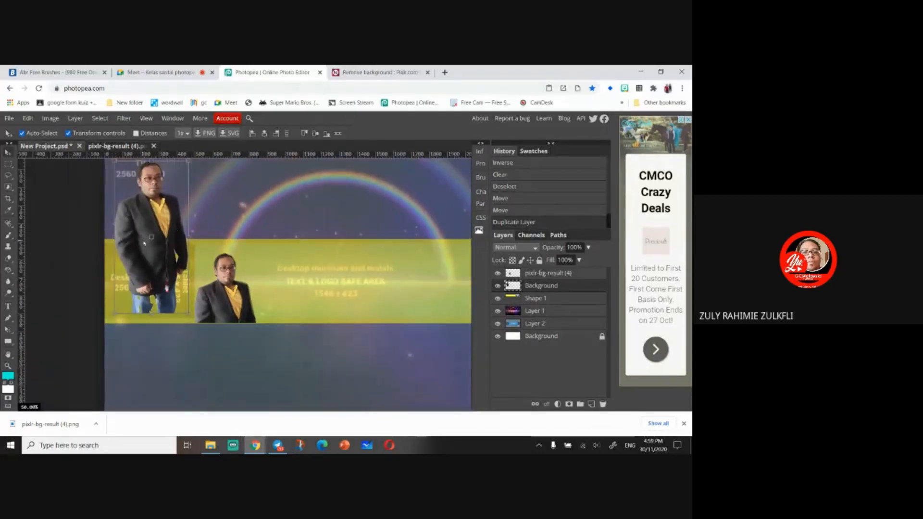
left_click_drag(143, 243, 162, 279)
key("Delete")
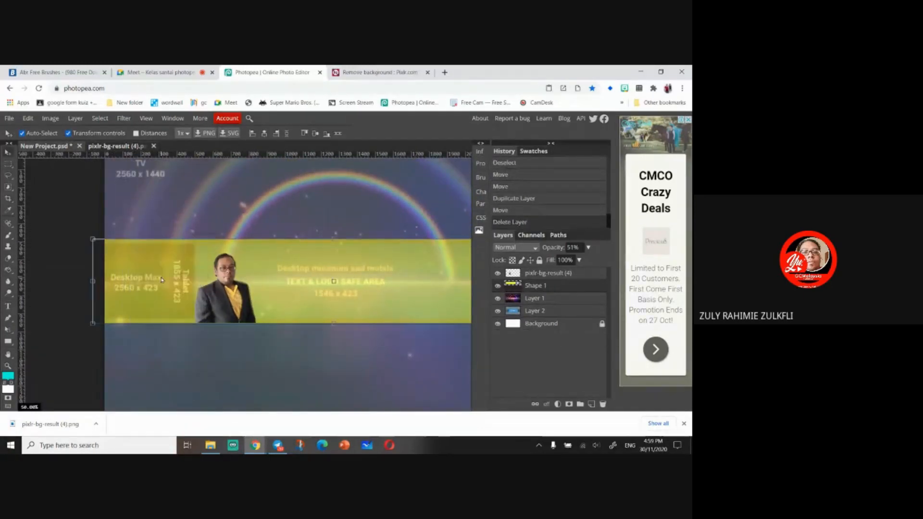
scroll(162, 279, "down", 1)
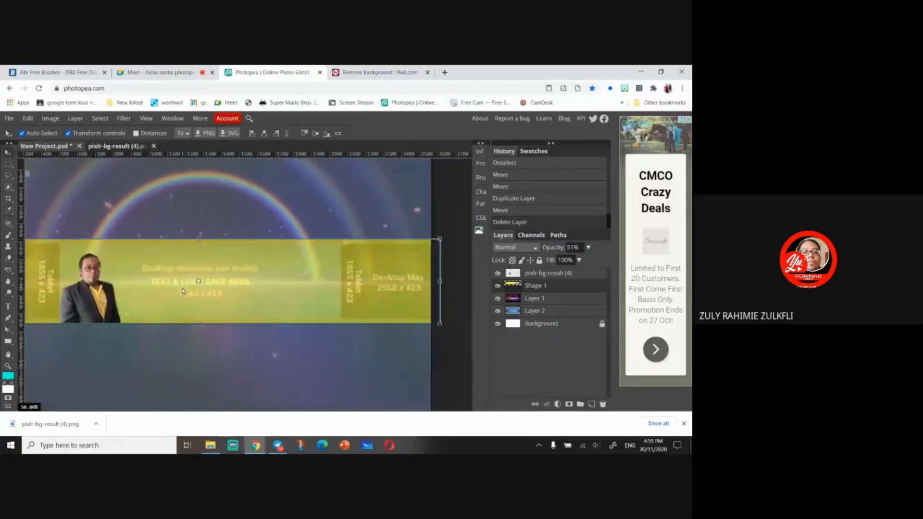
- Switch to the cropped pixlr-bg-result (4).png document and select its photo layer
left_click(115, 146)
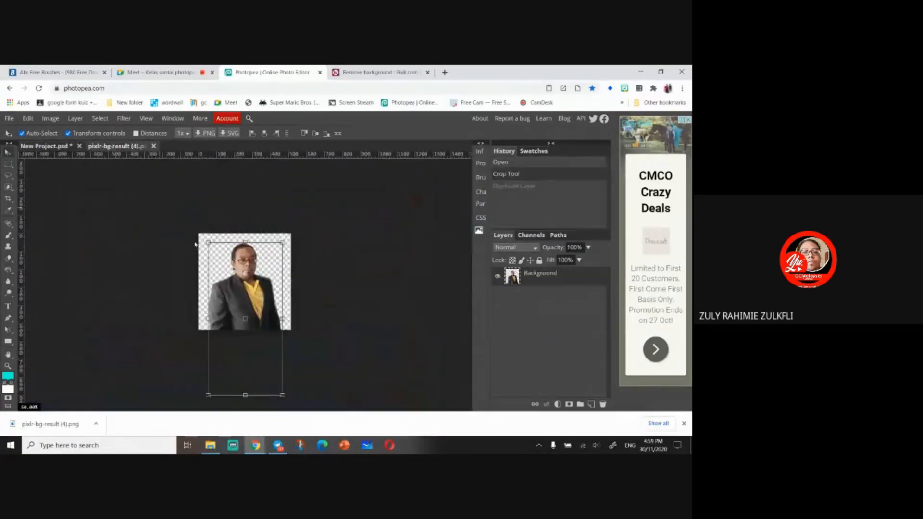
left_click(551, 286)
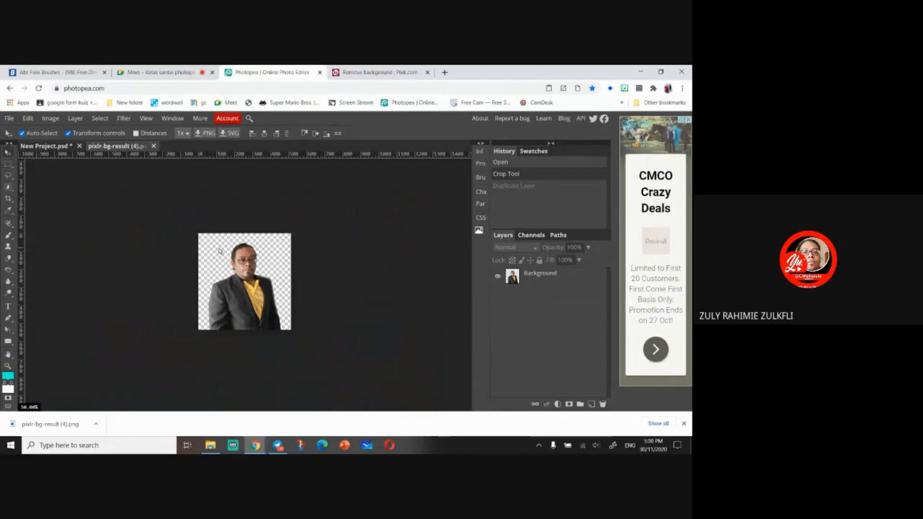
right_click(557, 281)
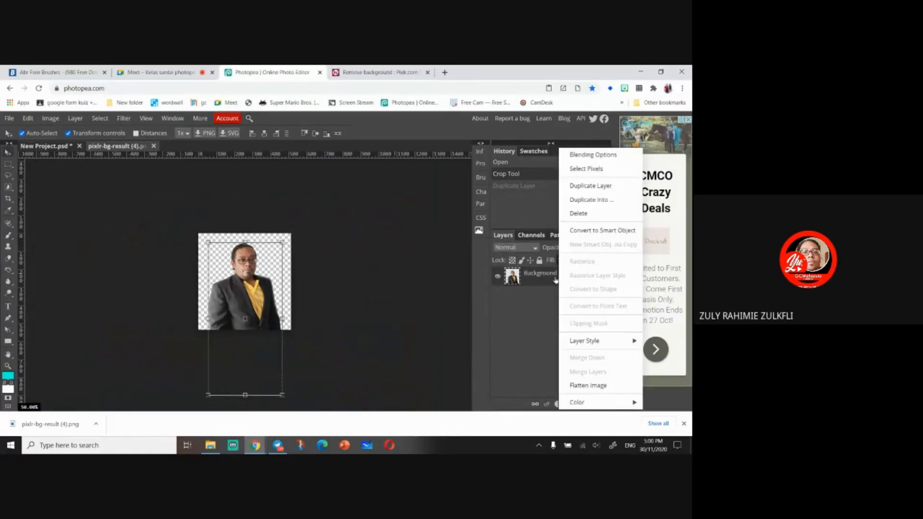
left_click(528, 297)
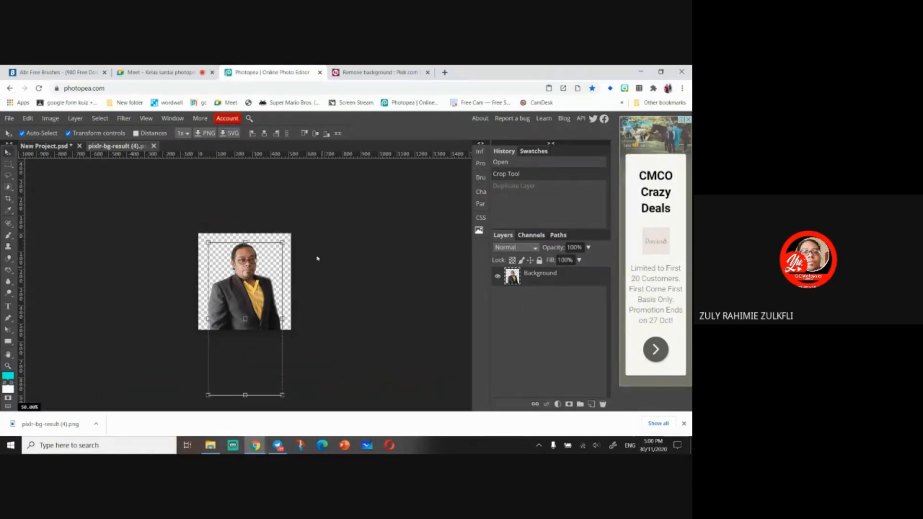
key("m")
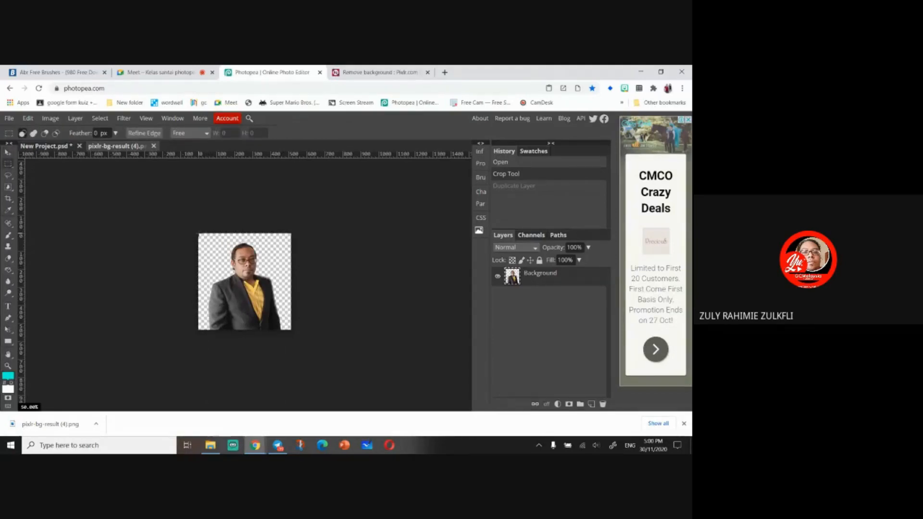
left_click_drag(197, 232, 294, 331)
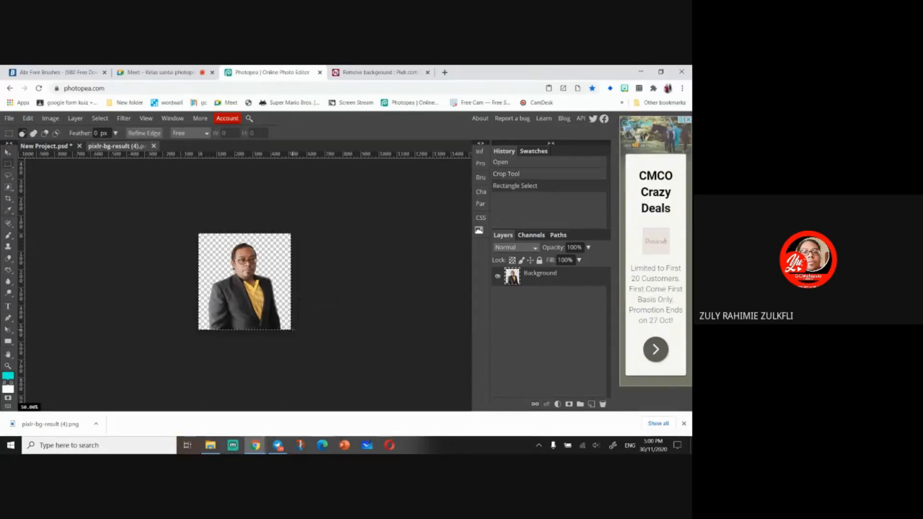
right_click(287, 257)
left_click(342, 295)
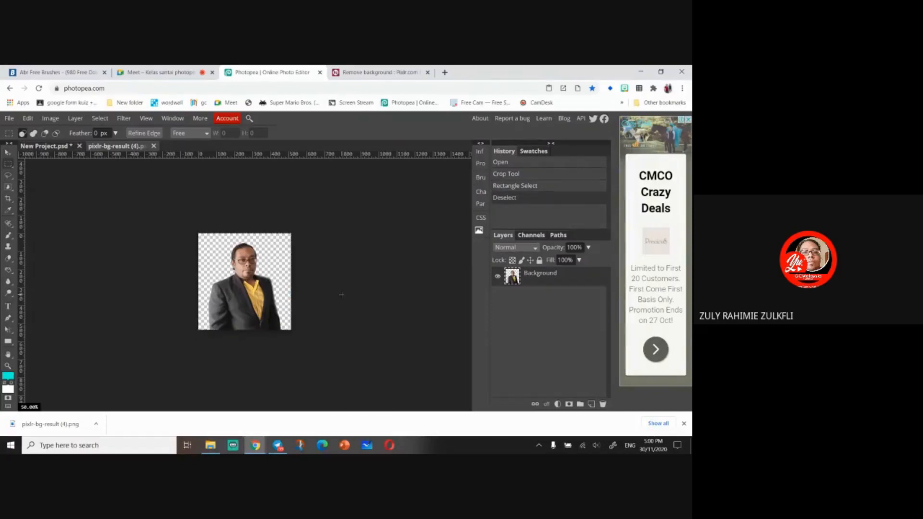
key("Delete")
- Convert the photo layer to a smart object and rasterize it again
right_click(537, 275)
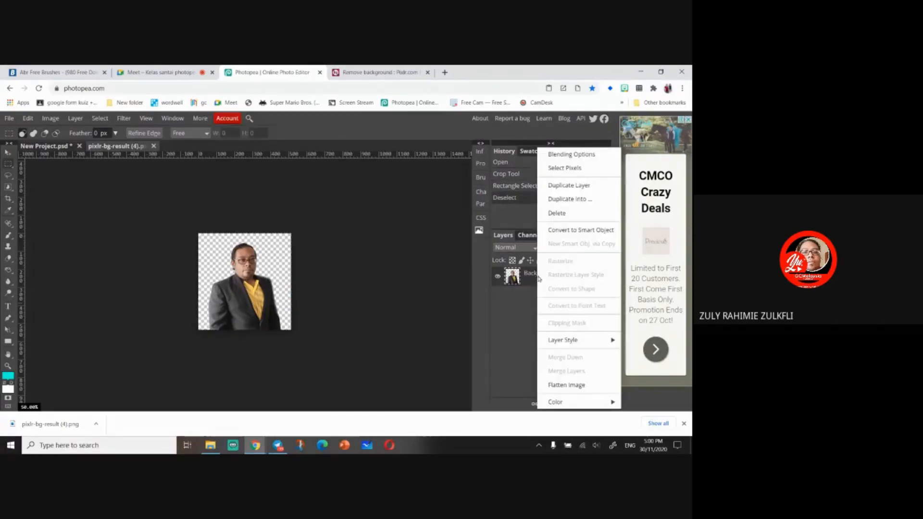
left_click(586, 231)
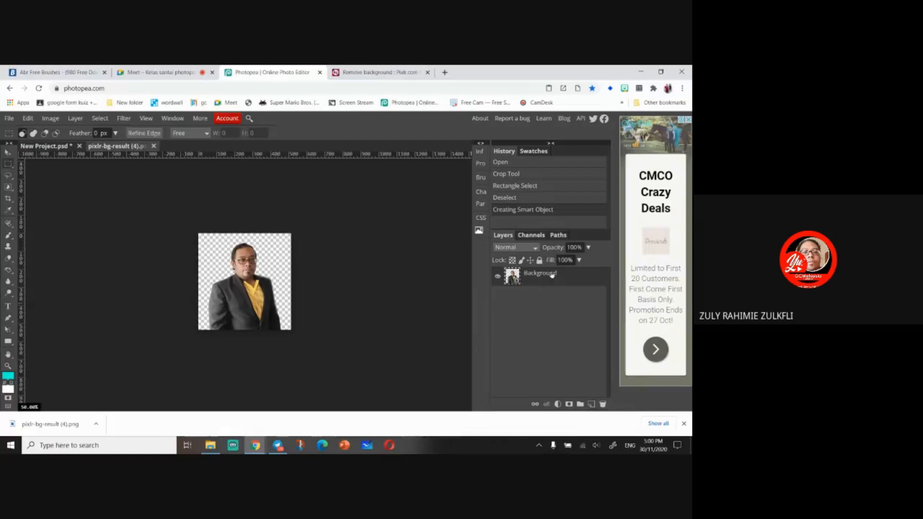
right_click(552, 275)
left_click(567, 261)
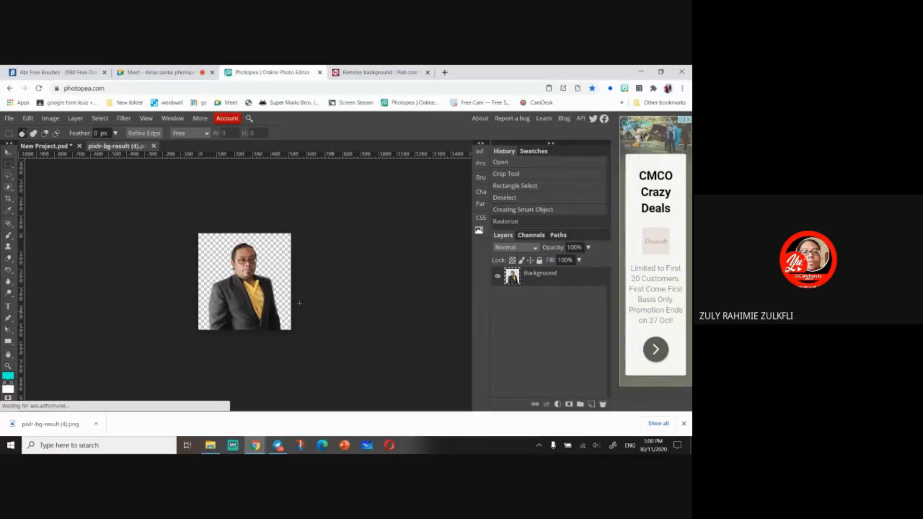
left_click(9, 152)
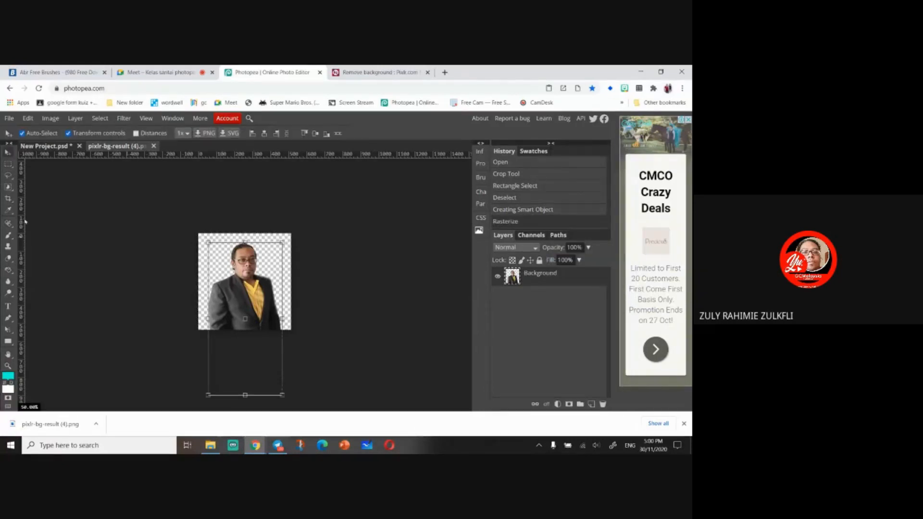
left_click(8, 175)
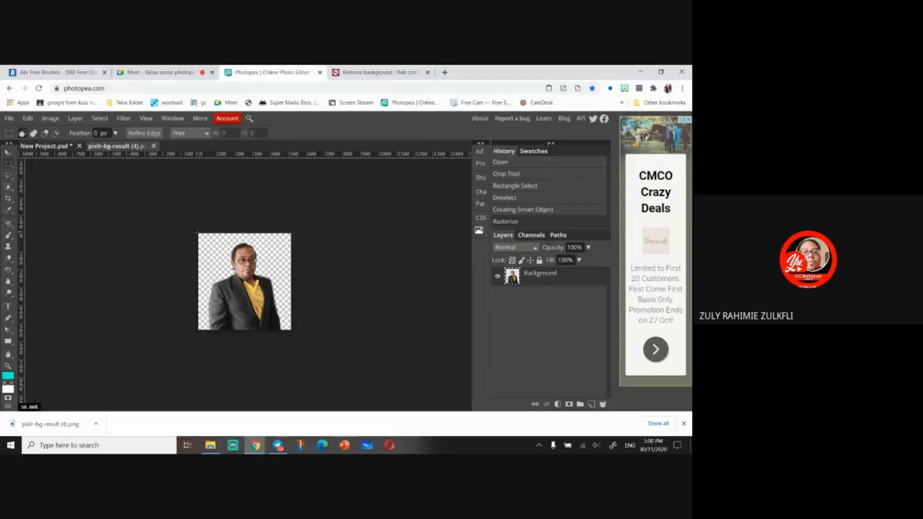
left_click_drag(196, 232, 294, 324)
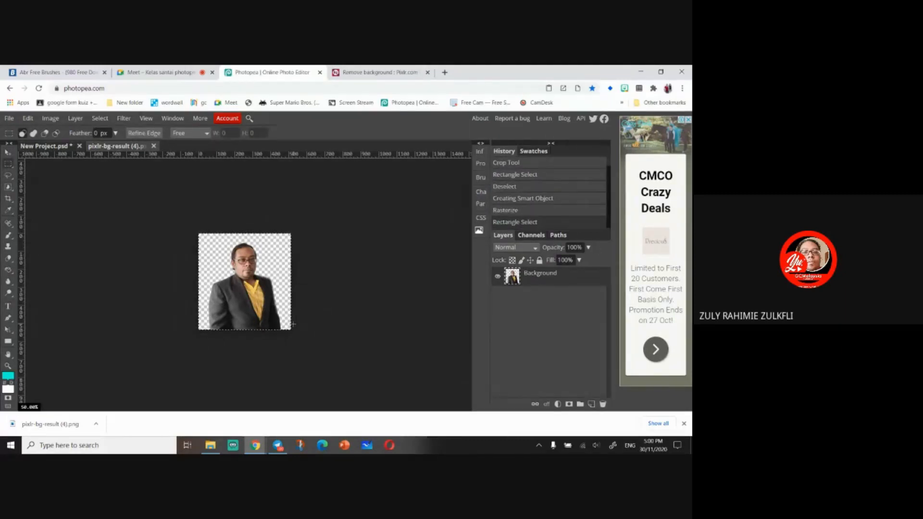
left_click_drag(255, 313, 259, 303)
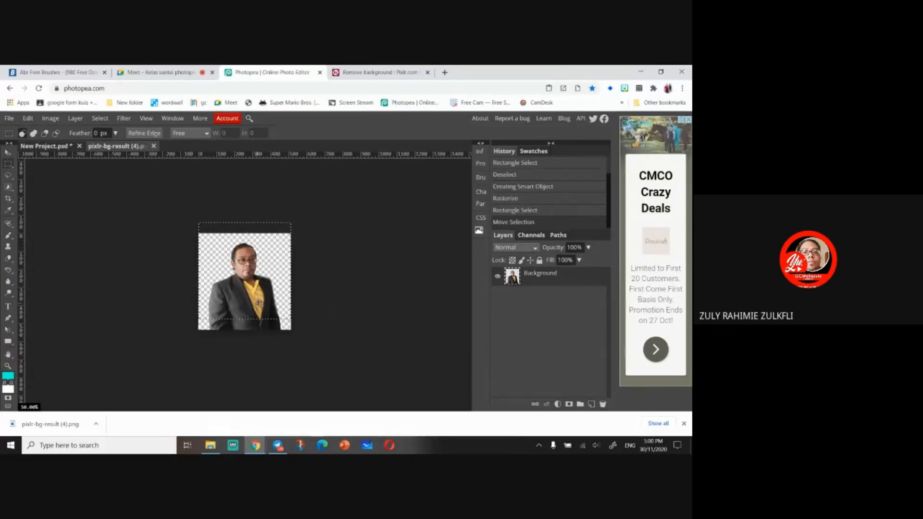
key("ctrl+z")
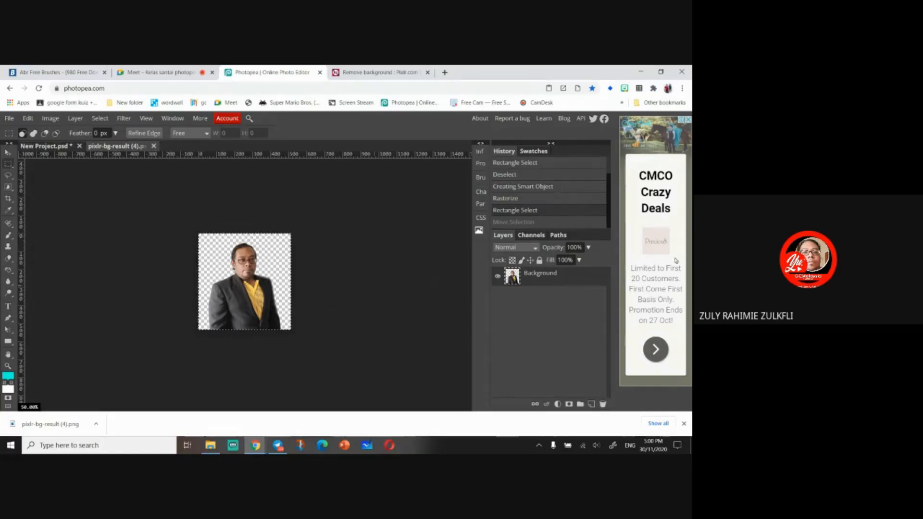
- Duplicate the photo layer and clear the pixels of the original Background layer
right_click(539, 277)
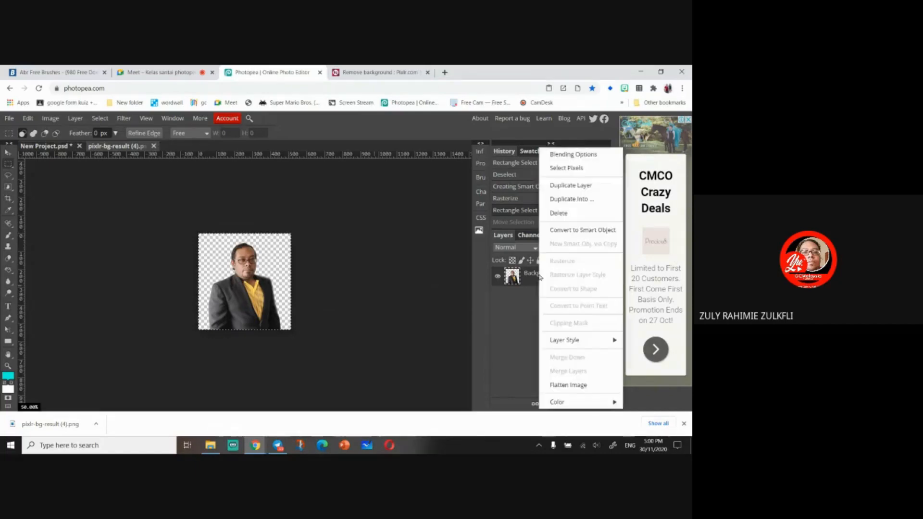
left_click(589, 192)
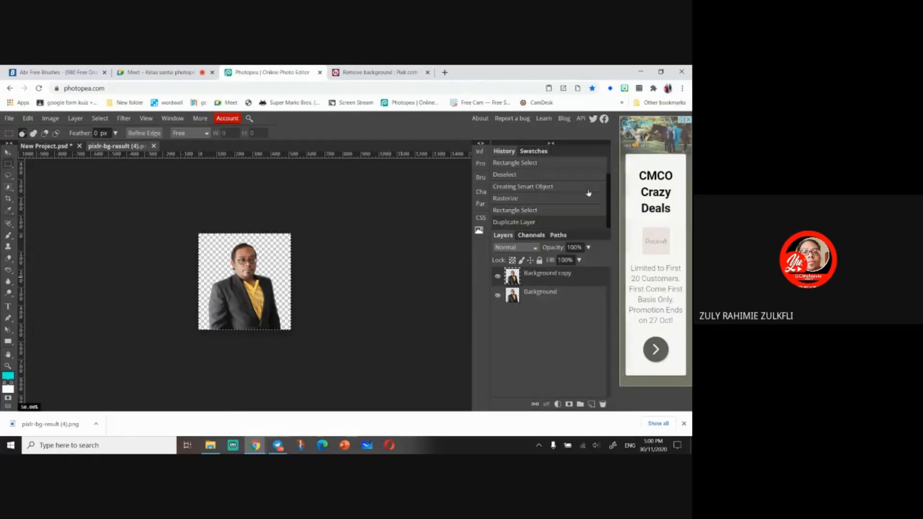
left_click(533, 302)
key("Delete")
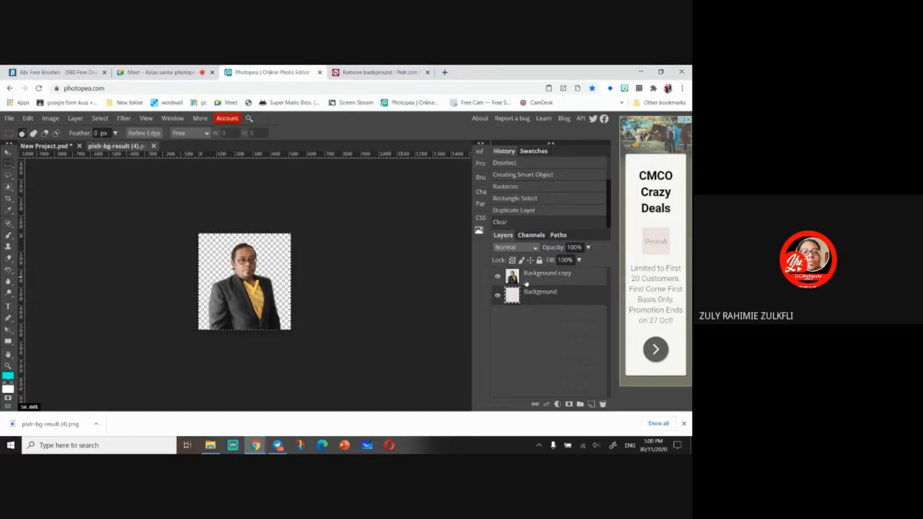
- Toggle the Background copy layer's visibility off and back on to check it
right_click(570, 281)
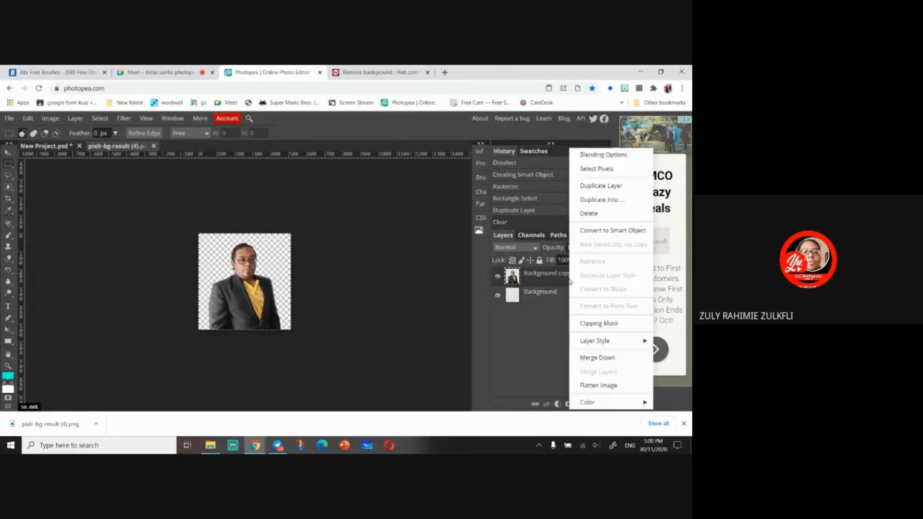
left_click(542, 280)
left_click(498, 276)
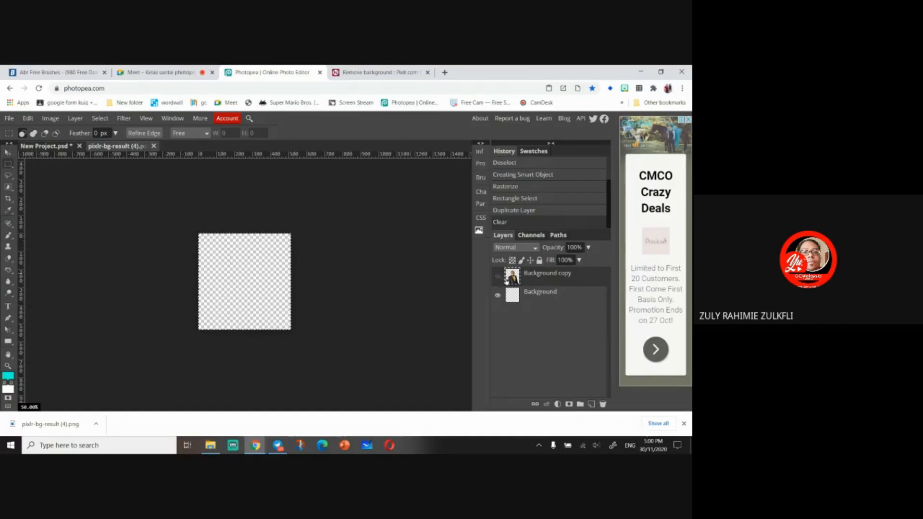
left_click(498, 277)
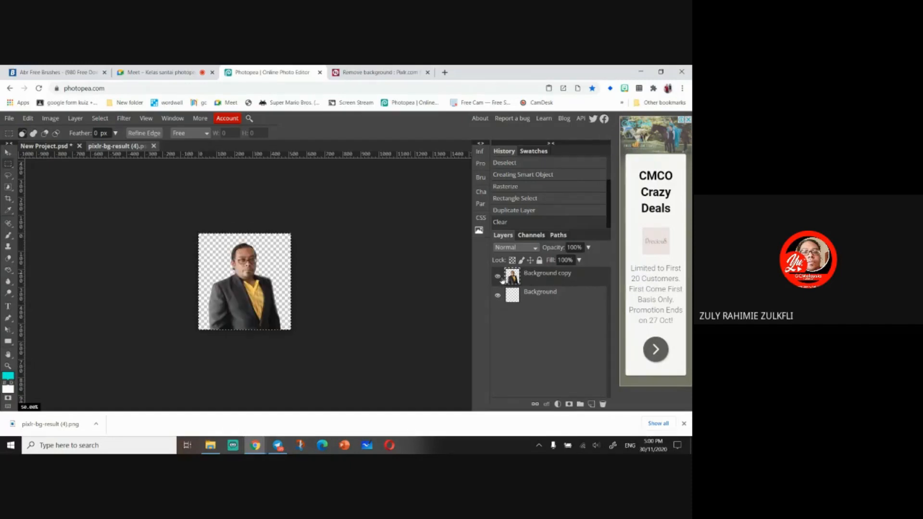
- Duplicate the Background copy layer into New Project.psd
right_click(566, 283)
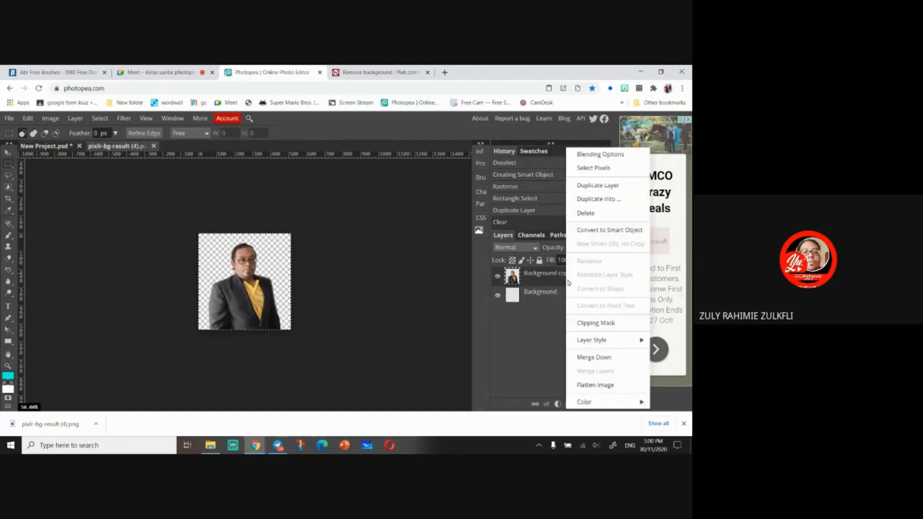
left_click(605, 200)
left_click(144, 207)
left_click(150, 219)
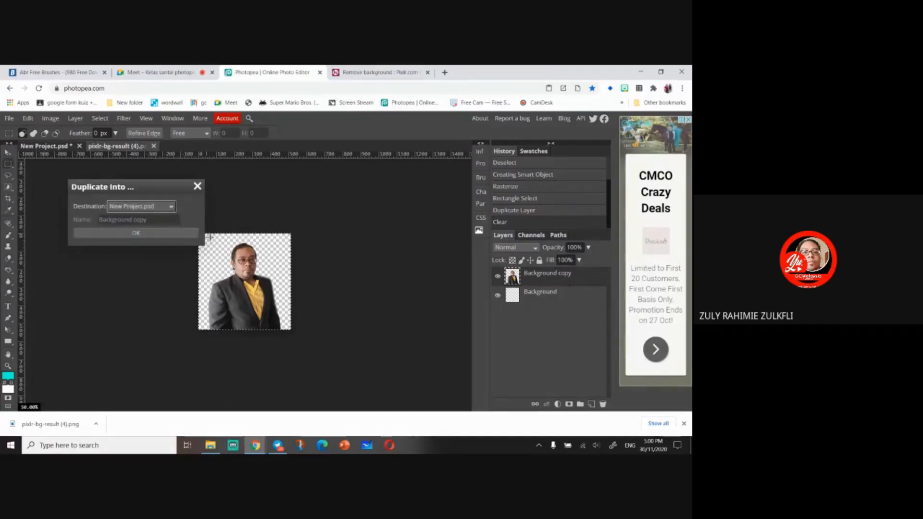
left_click(136, 233)
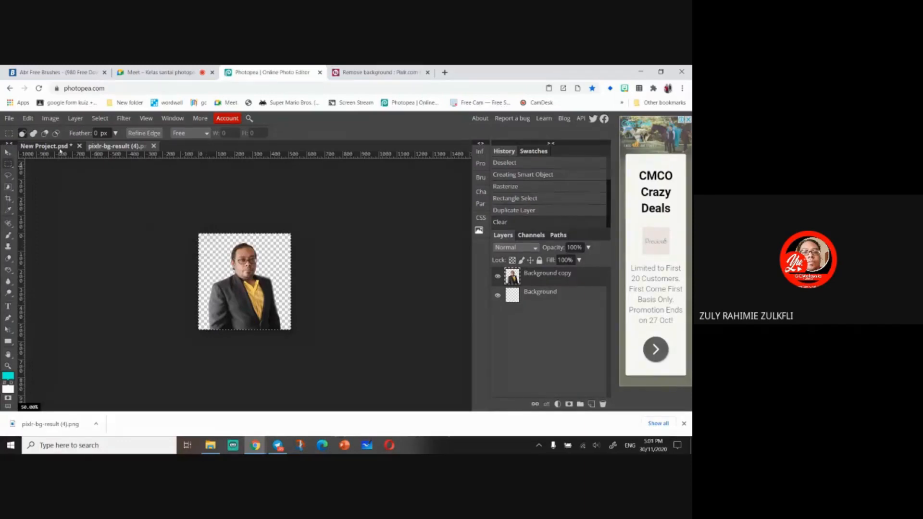
- Switch to New Project.psd and delete the extra full-body photo layer
left_click(60, 149)
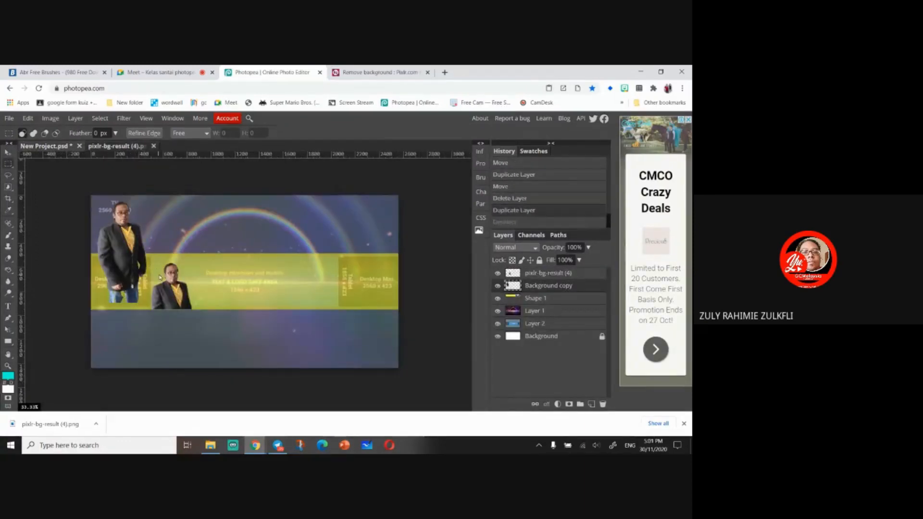
key("v")
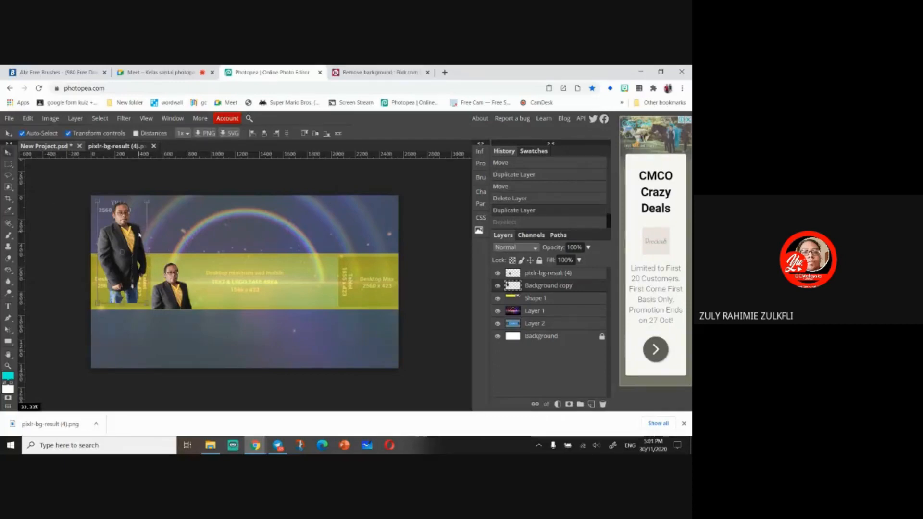
key("Delete")
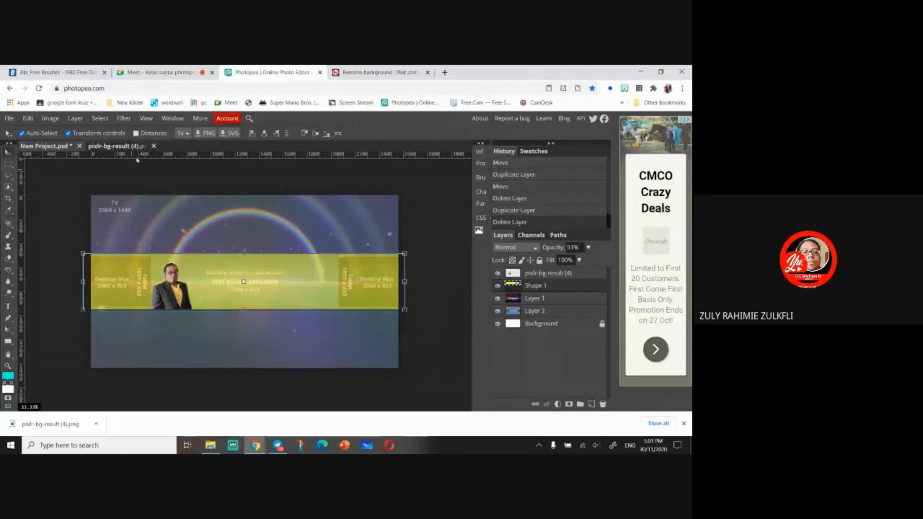
- Place the photo_2020-11-27_15-59-54 image from the Telegram Desktop downloads folder into the cover
left_click(164, 295)
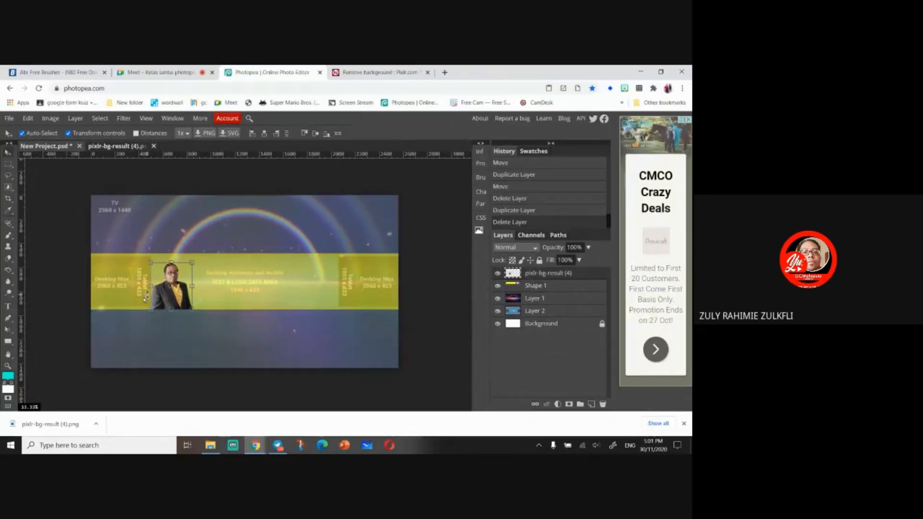
left_click(212, 446)
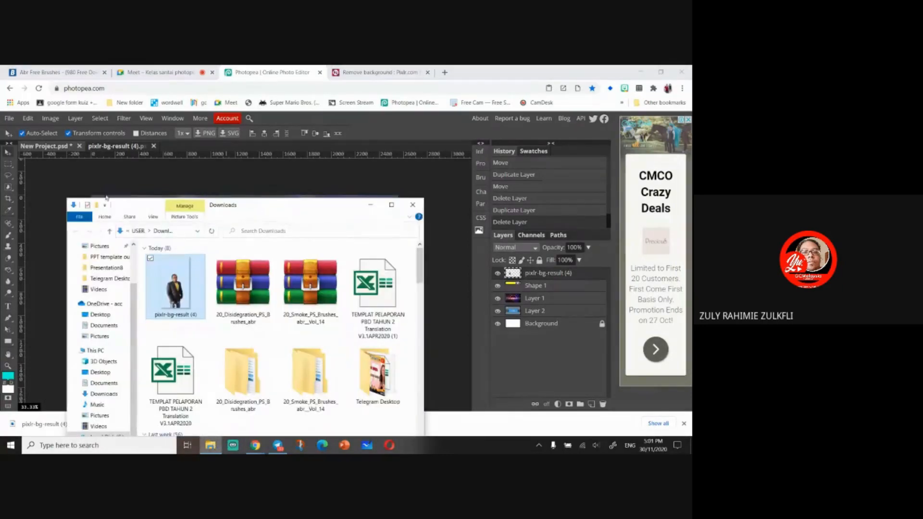
left_click(50, 118)
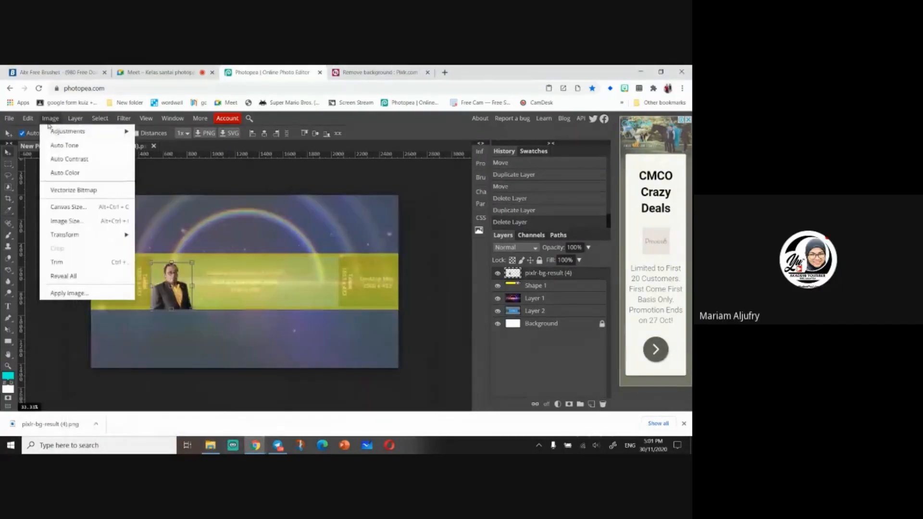
mouse_move(59, 128)
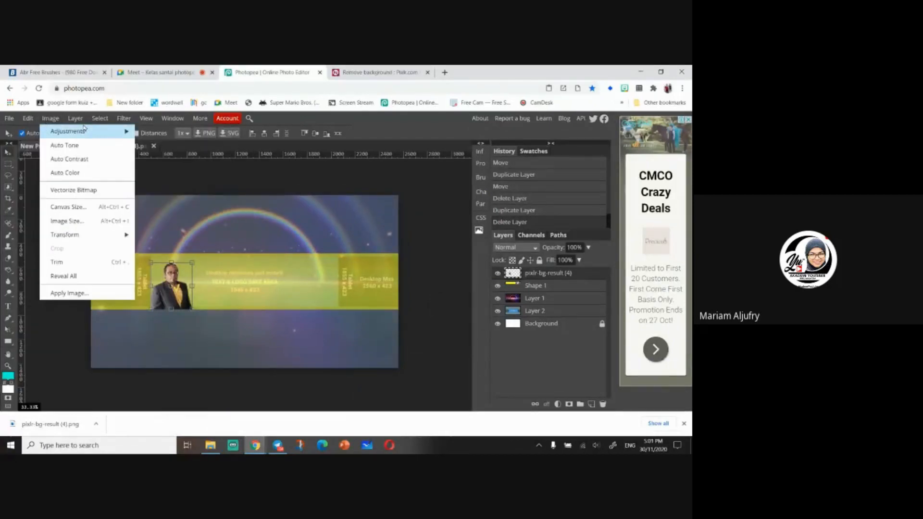
mouse_move(9, 118)
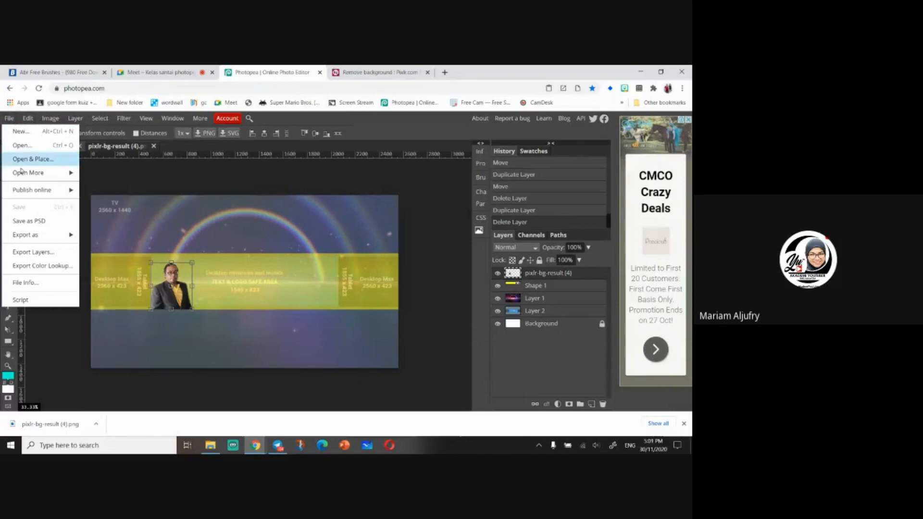
mouse_move(25, 177)
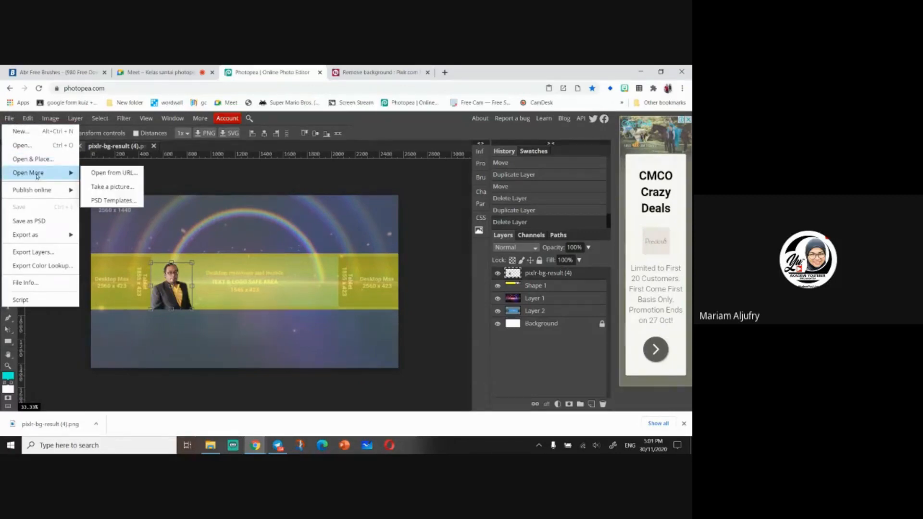
left_click(22, 145)
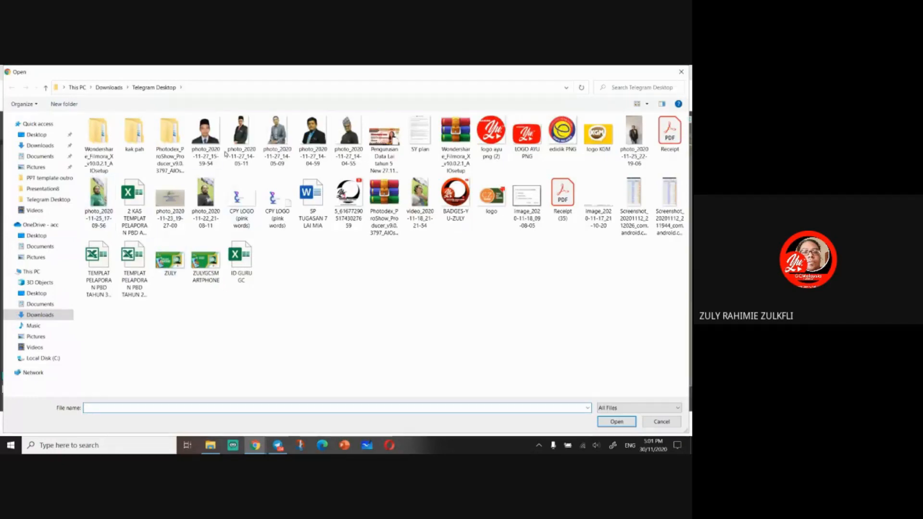
left_click(208, 139)
left_click(611, 423)
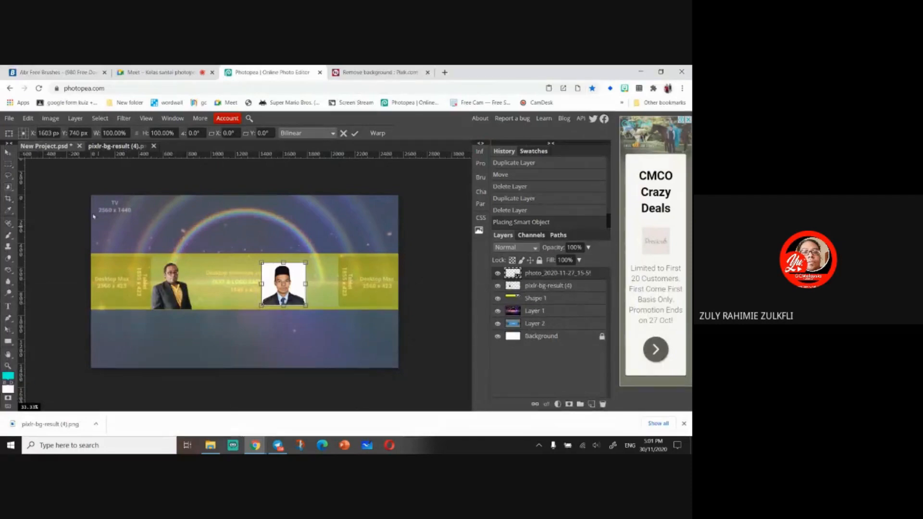
left_click(28, 118)
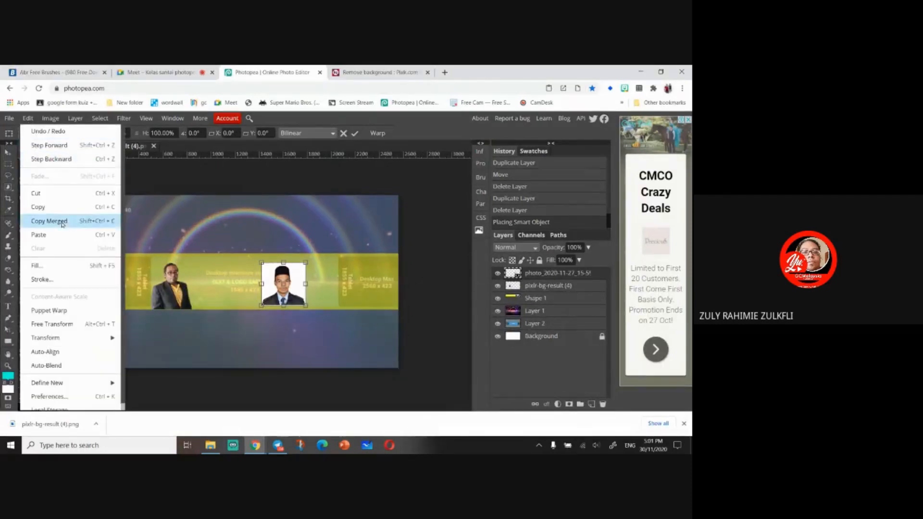
left_click(10, 118)
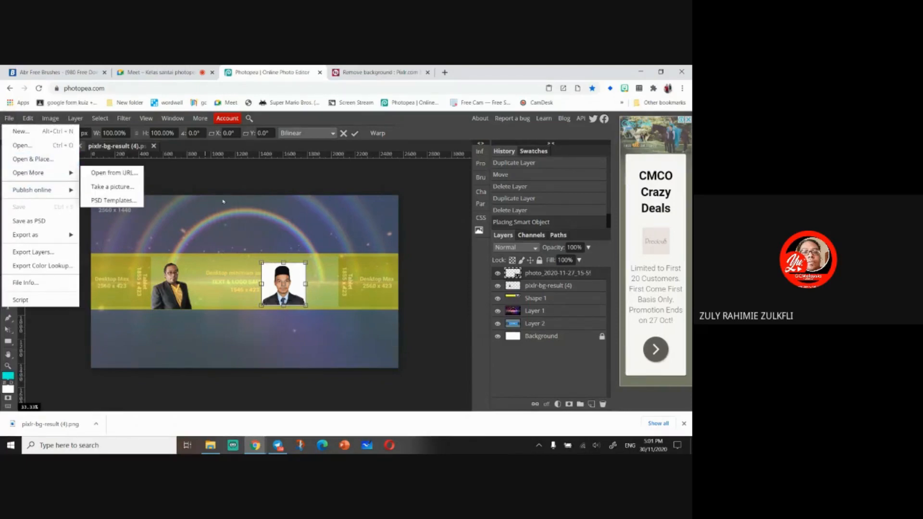
left_click(259, 254)
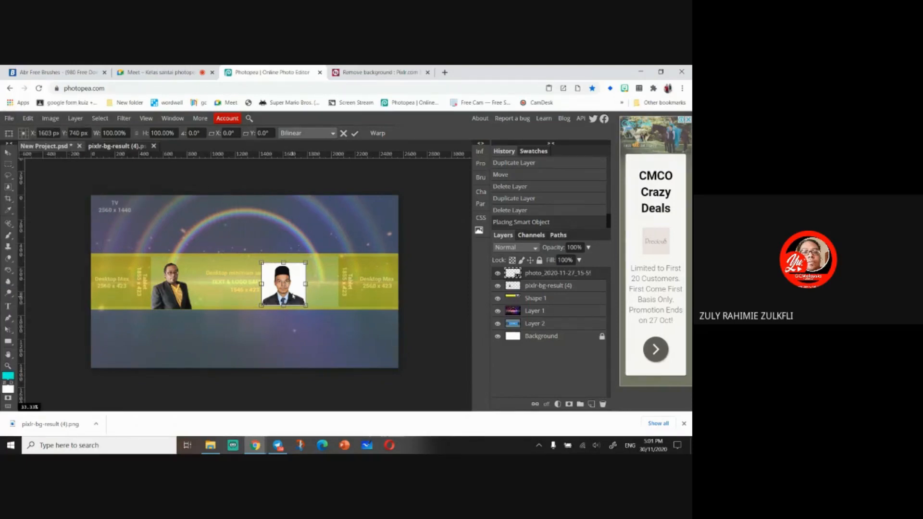
key("Escape")
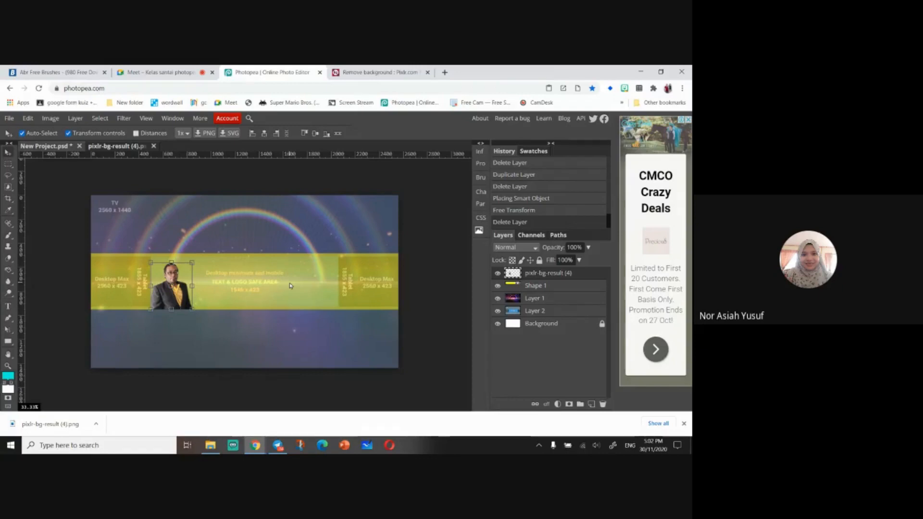
- Convert the pixlr-bg-result (4) layer to a smart object and rasterize it again
right_click(577, 275)
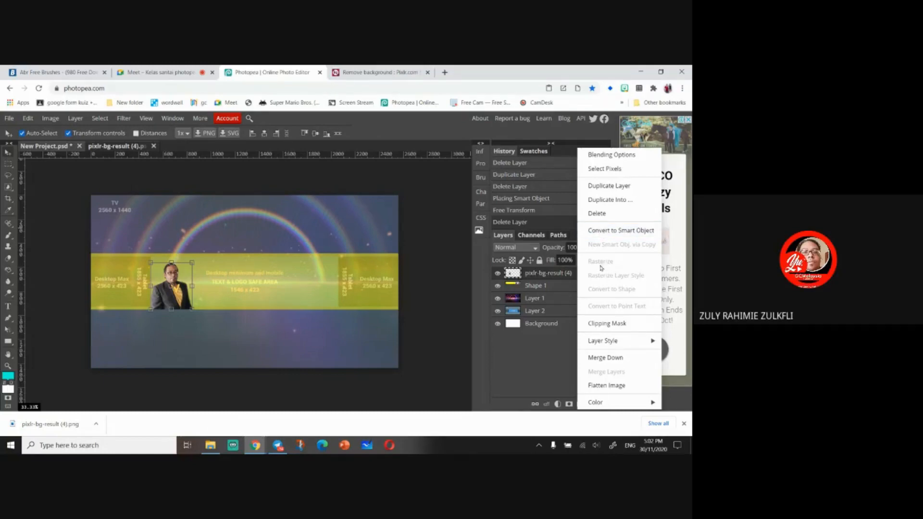
left_click(603, 231)
right_click(568, 273)
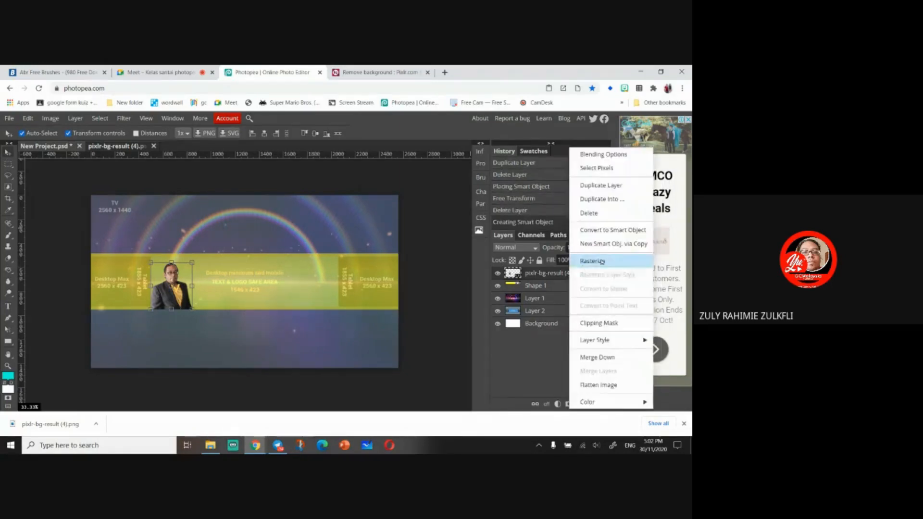
left_click(583, 262)
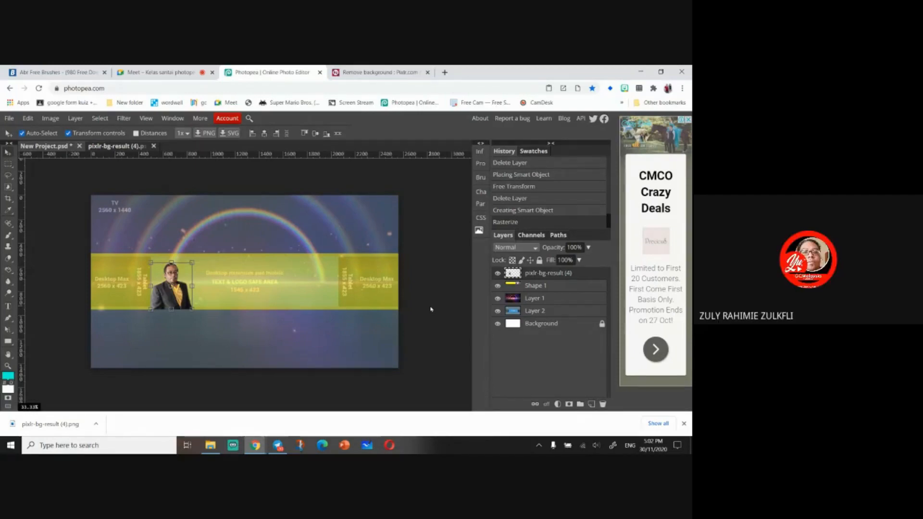
- Open the pixlr-bg-result (4) layer's blending options and enable a white Stroke
right_click(542, 277)
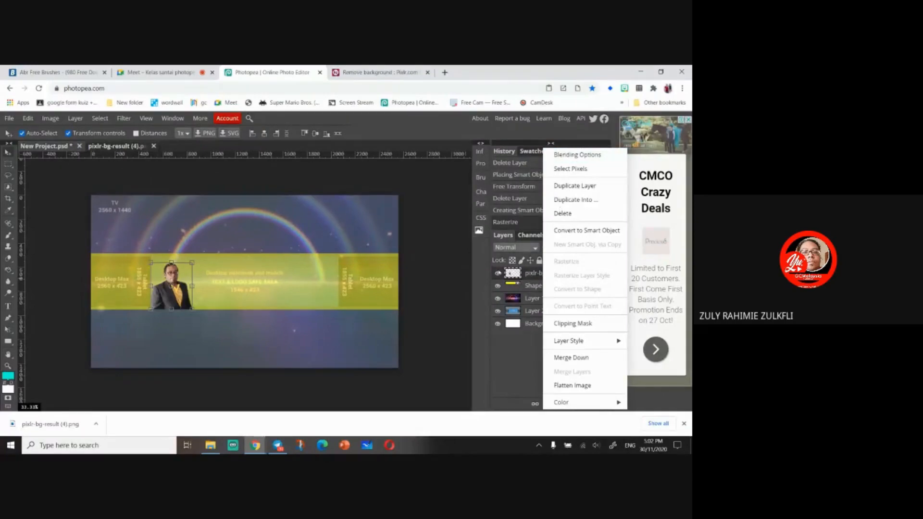
right_click(528, 278)
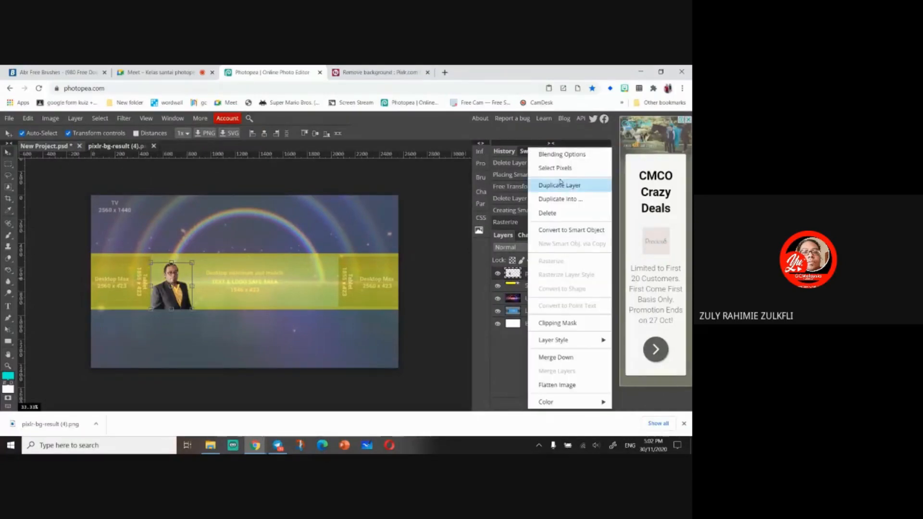
left_click(563, 154)
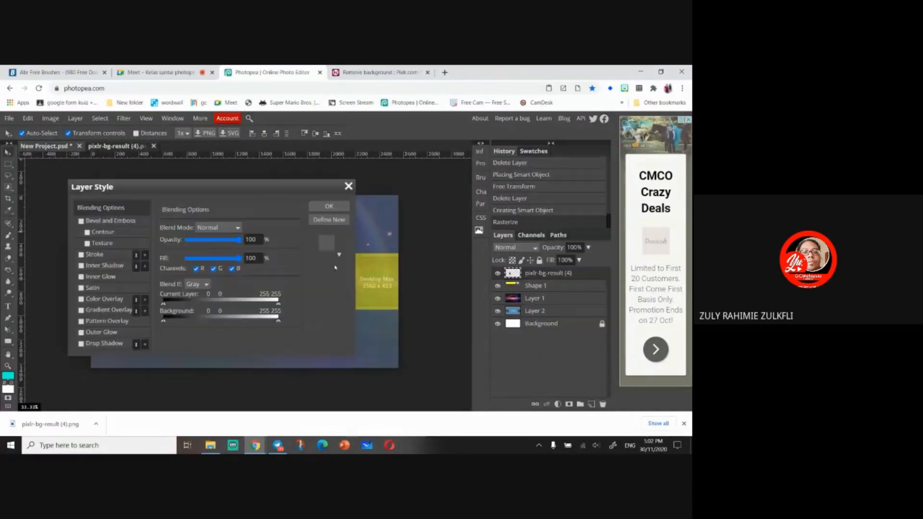
left_click(81, 255)
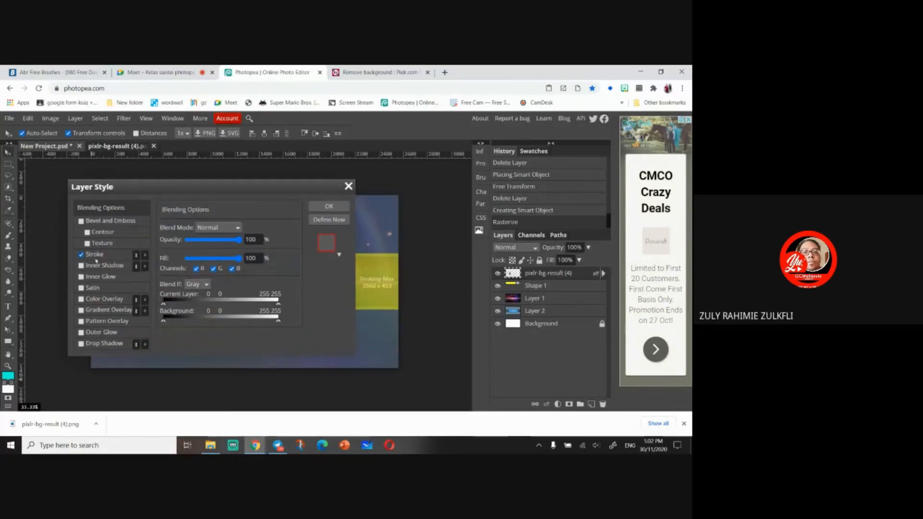
left_click(95, 255)
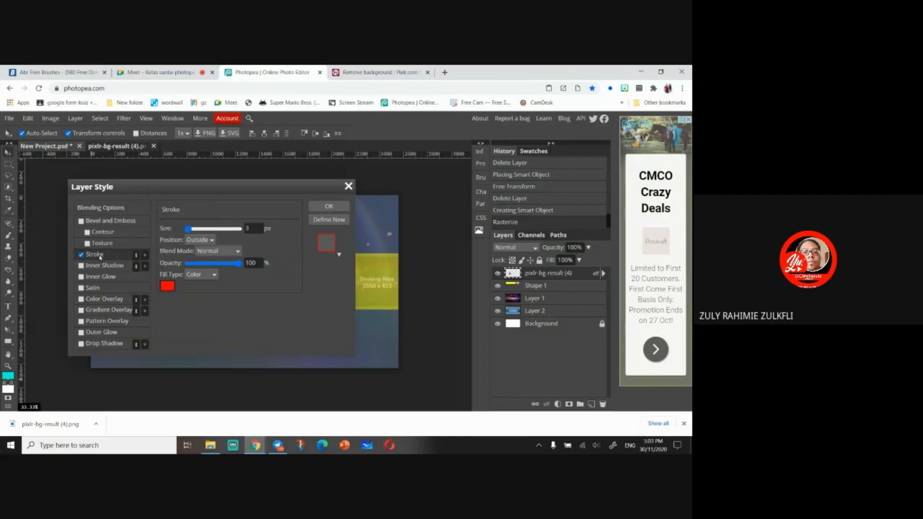
left_click(168, 288)
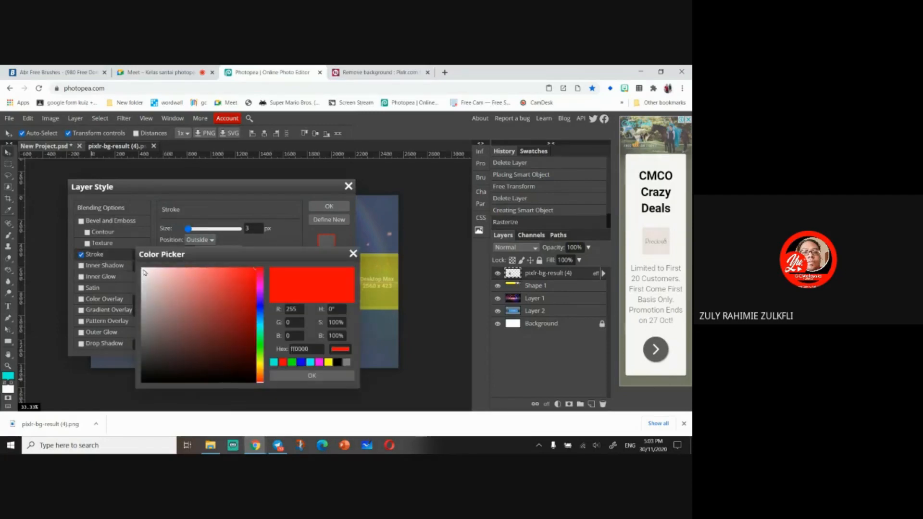
left_click_drag(145, 273, 142, 270)
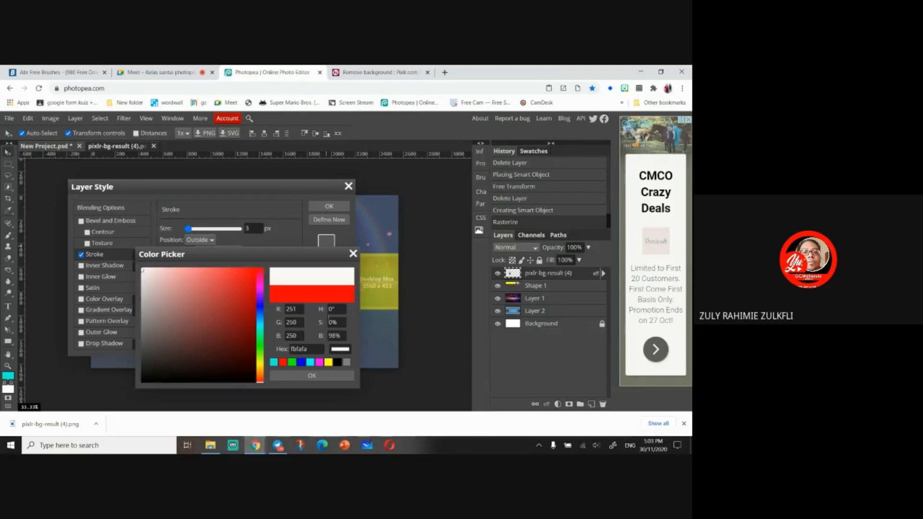
left_click(330, 373)
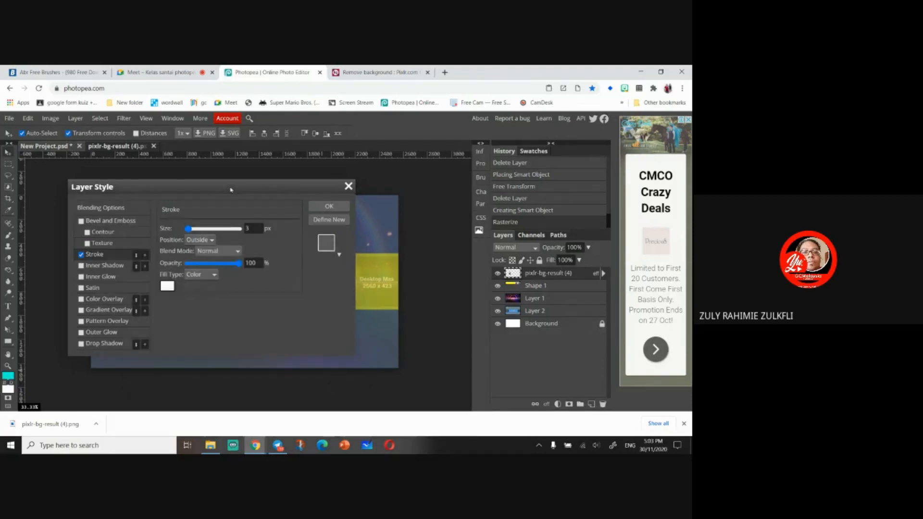
- Set the stroke size to 5 px and apply the layer style
left_click_drag(230, 189, 444, 174)
mouse_move(402, 212)
left_mouse_down()
mouse_move(454, 212)
mouse_move(403, 215)
left_mouse_up()
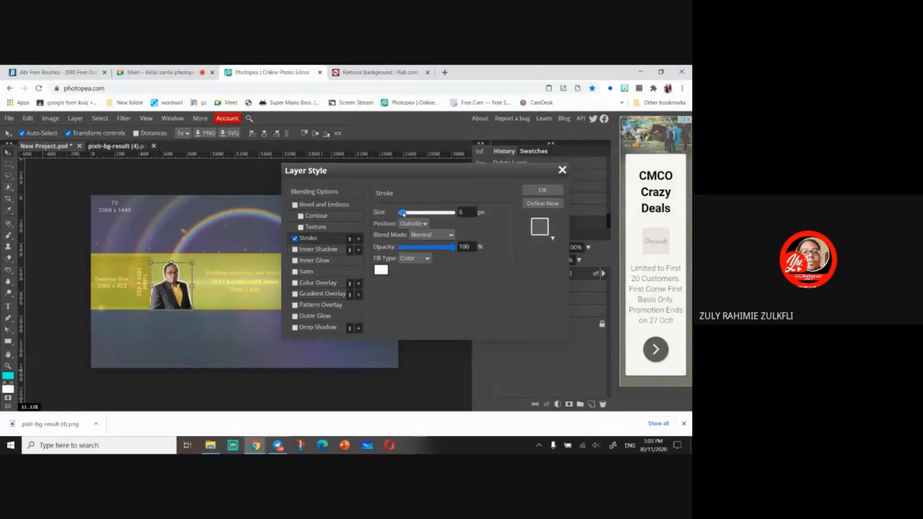
left_click_drag(403, 214, 402, 214)
mouse_move(452, 246)
left_mouse_down()
mouse_move(406, 253)
mouse_move(455, 246)
left_mouse_up()
left_click(542, 190)
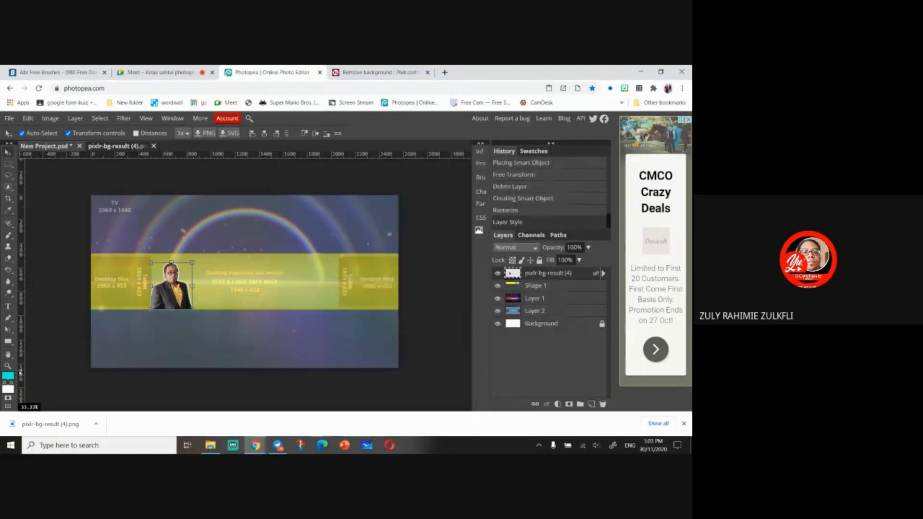
- Reopen the photo layer's Stroke style and set its size to 3 px
key("ctrl+plus")
key("ctrl+plus")
key("ctrl+plus")
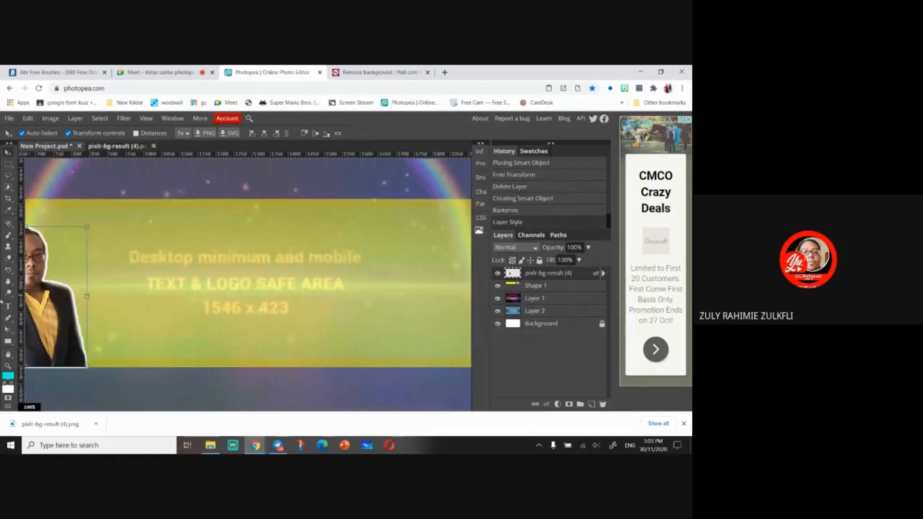
left_click_drag(106, 298, 285, 285)
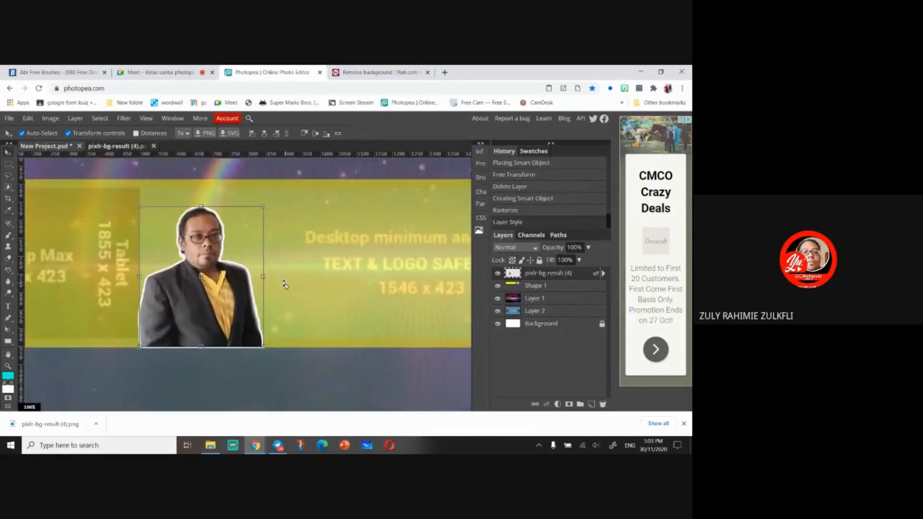
key("ctrl+plus")
key("ctrl+minus")
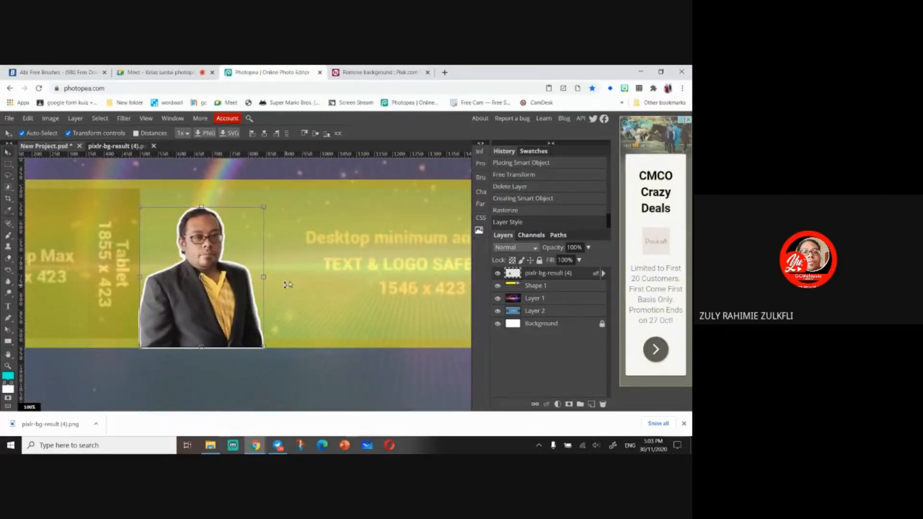
right_click(567, 278)
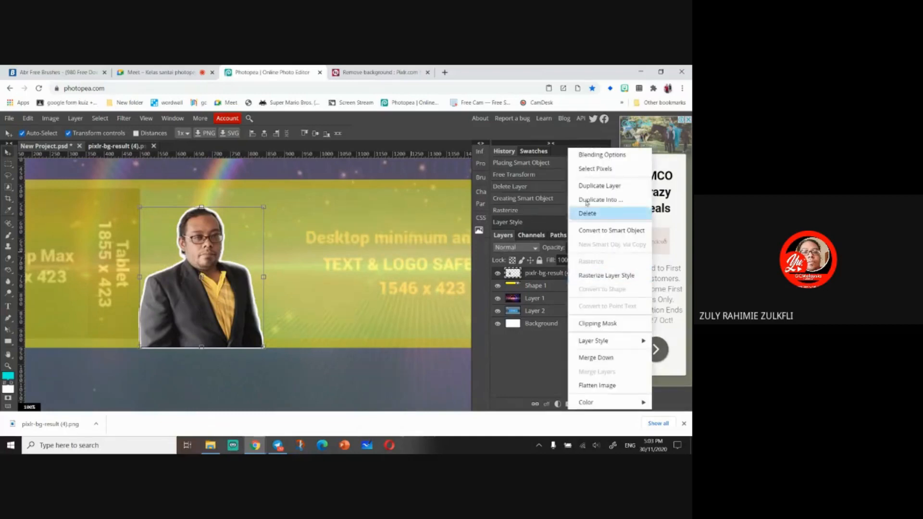
left_click(600, 155)
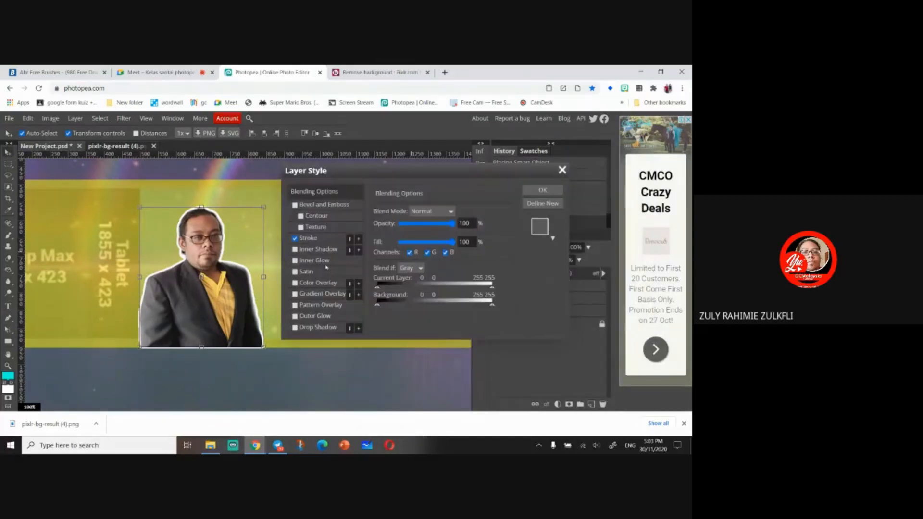
left_click(306, 239)
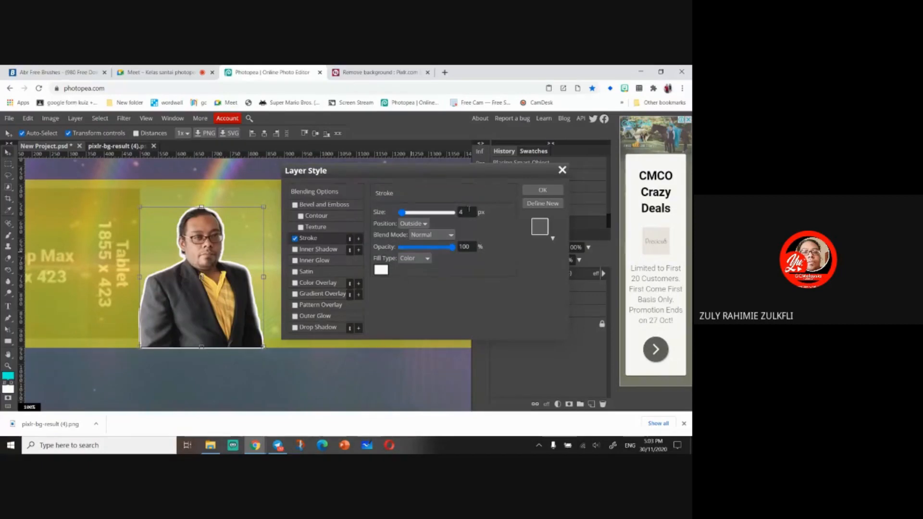
mouse_move(401, 212)
left_mouse_down()
mouse_move(423, 215)
mouse_move(403, 218)
left_mouse_up()
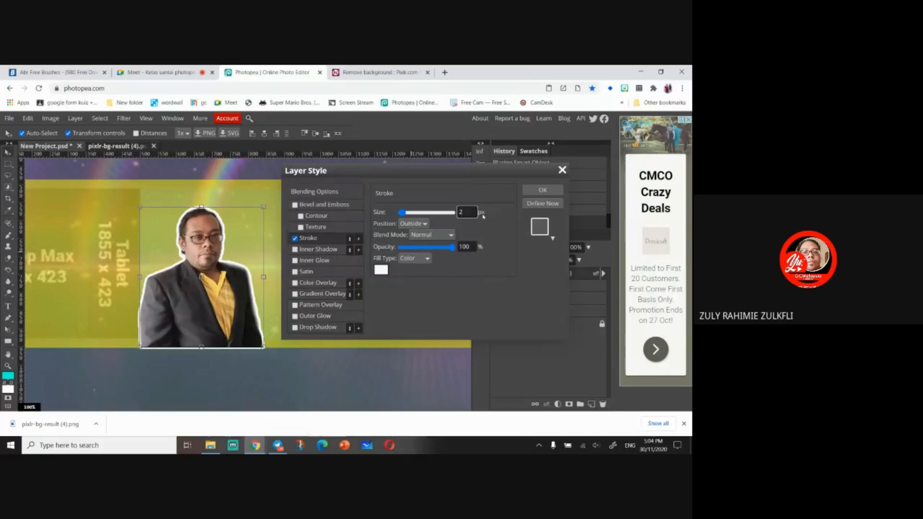
left_click_drag(473, 214, 451, 217)
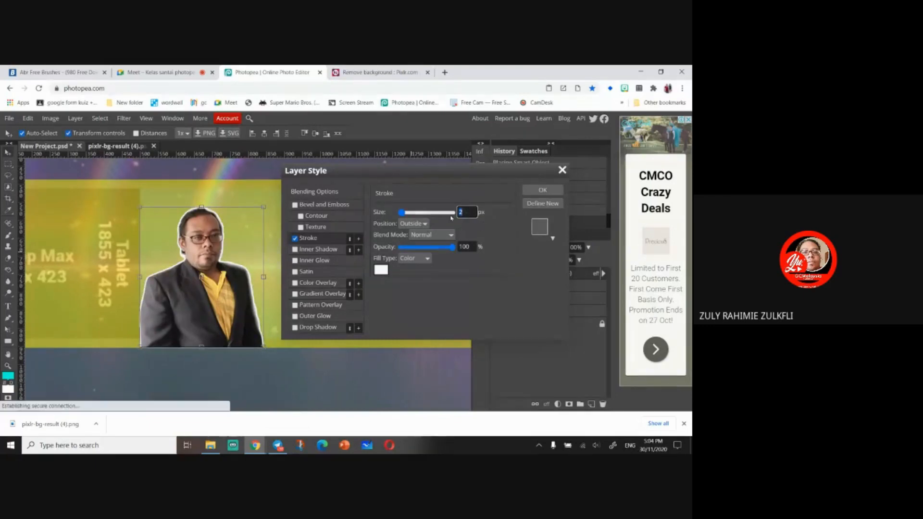
type("3")
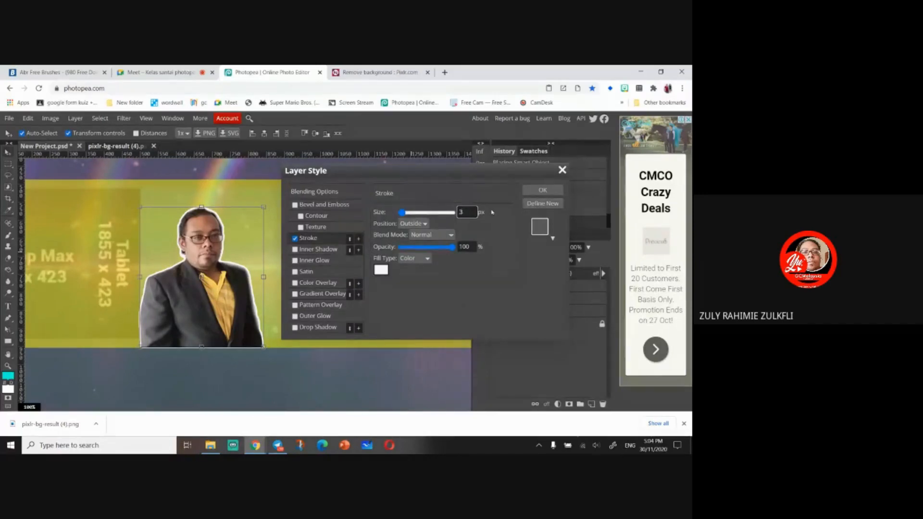
left_click(542, 190)
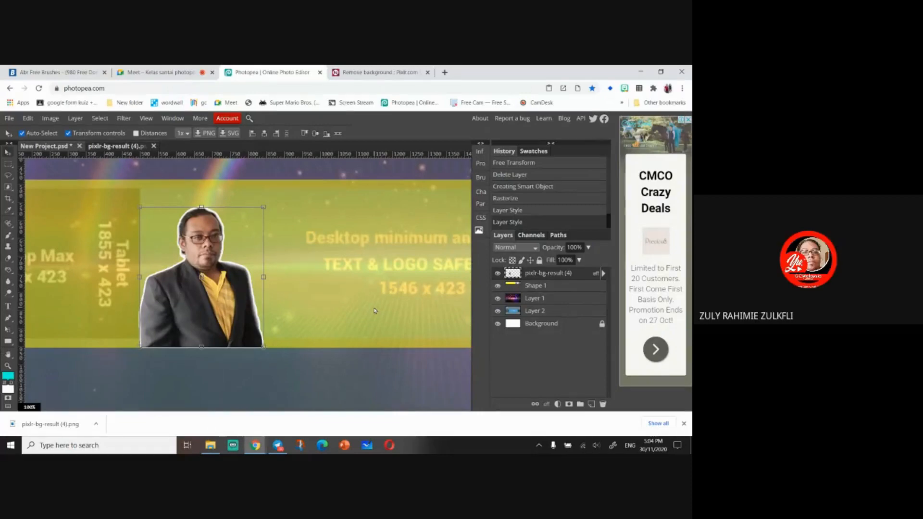
- Undo both stroke layer-style changes on the photo layer
right_click(563, 278)
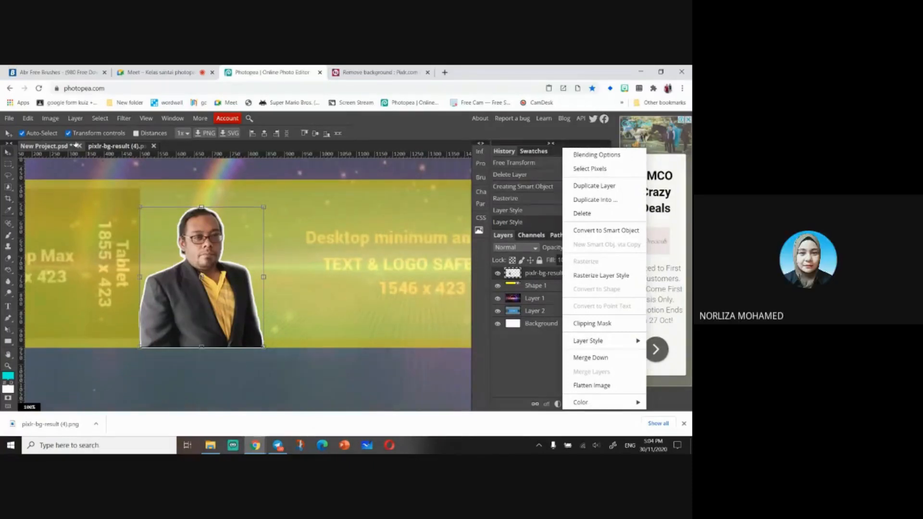
left_click(75, 118)
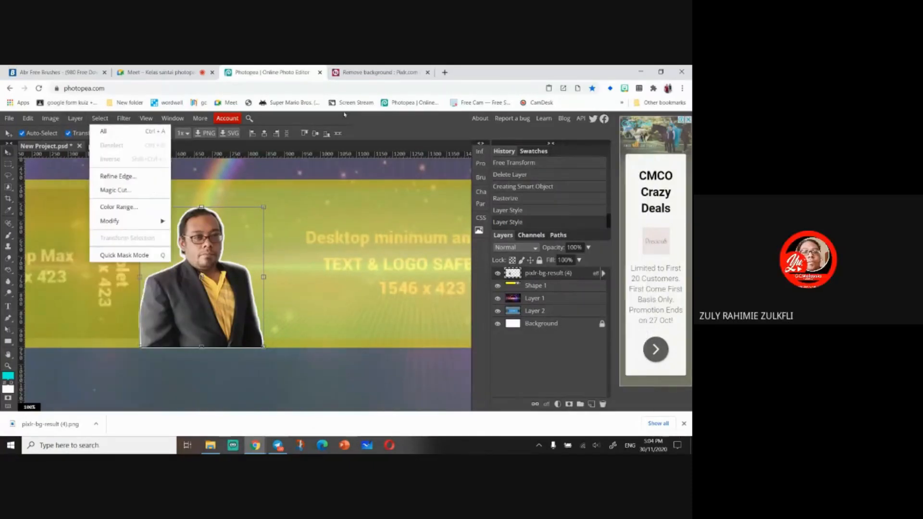
left_click(397, 137)
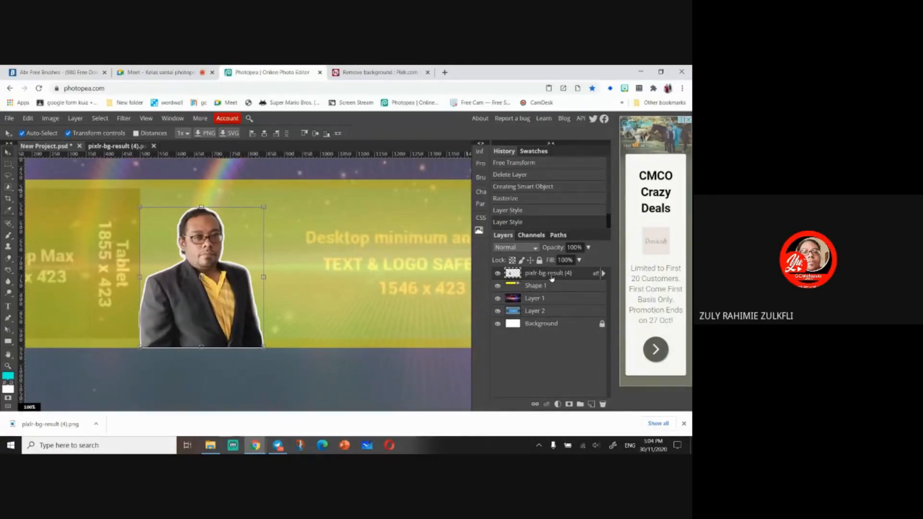
key("ctrl+z")
key("ctrl+z")
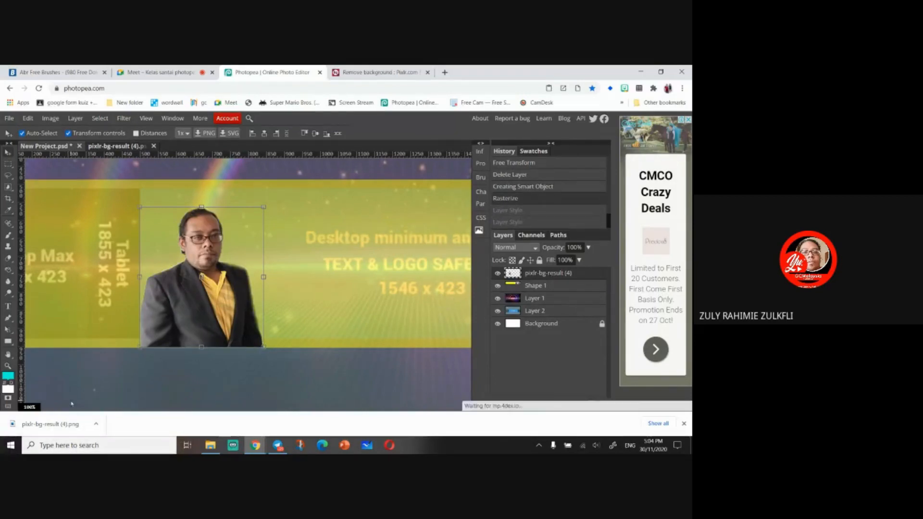
- Draw an ellipse over the photo with the Ellipse tool and change its fill to cyan
key("ctrl+minus")
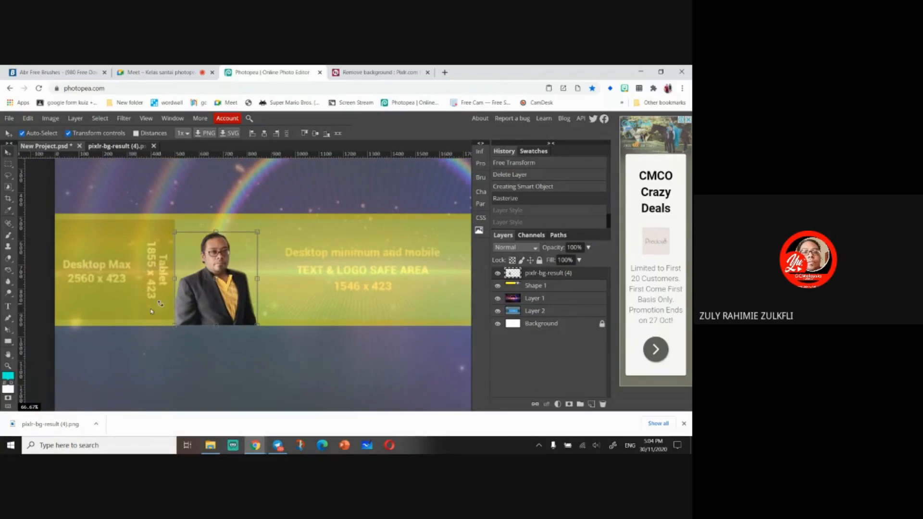
right_click(8, 341)
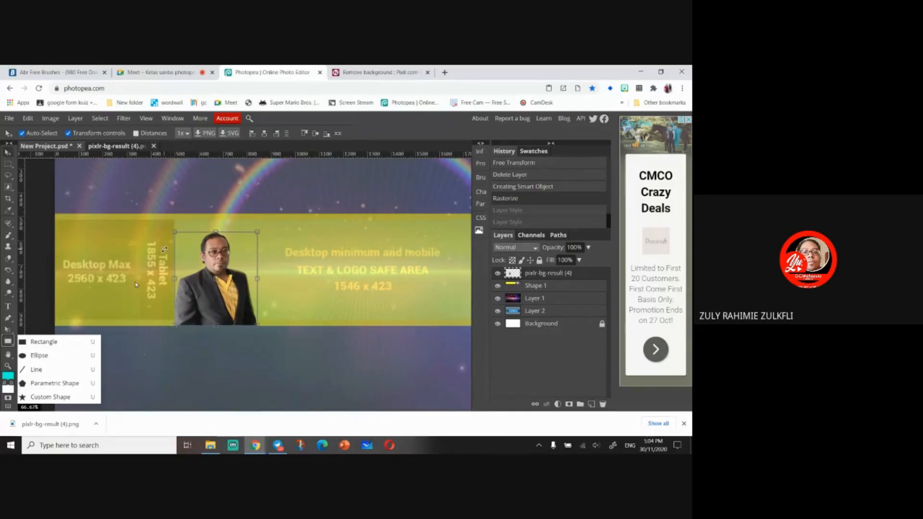
left_click(46, 354)
left_click_drag(169, 224, 264, 319)
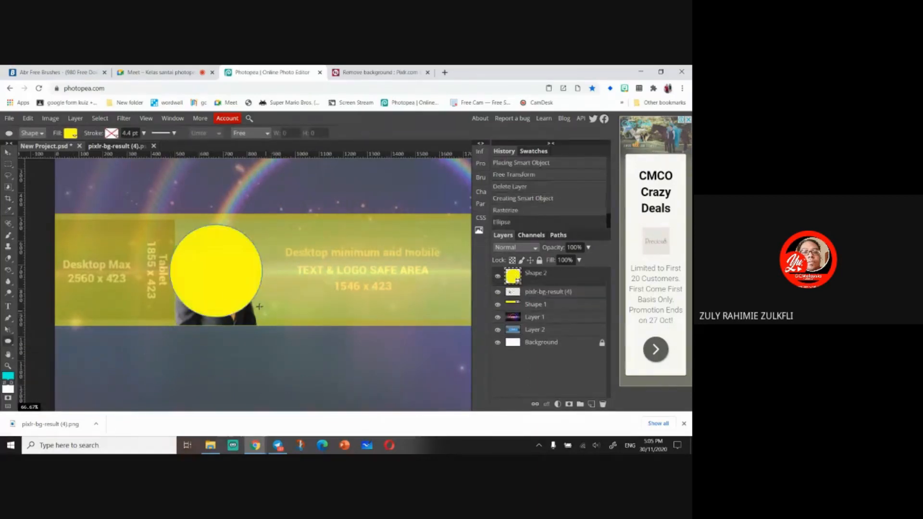
left_click(71, 134)
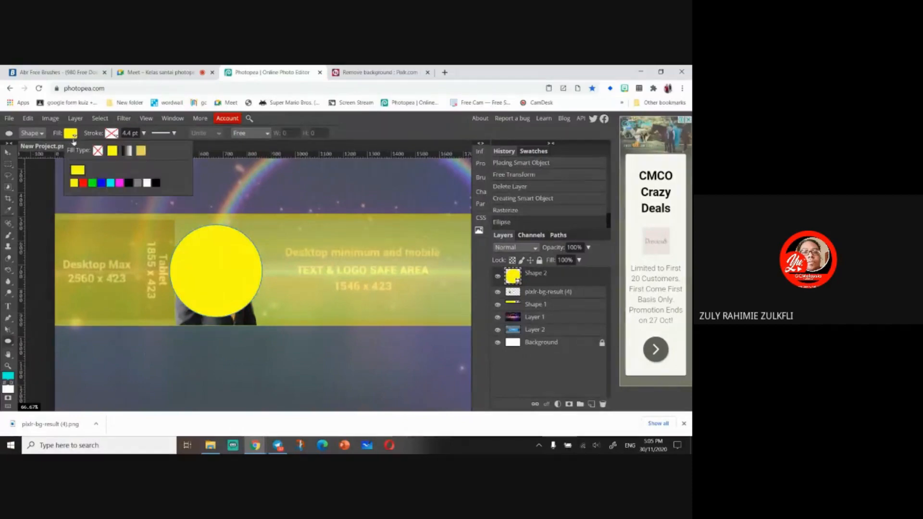
left_click(110, 183)
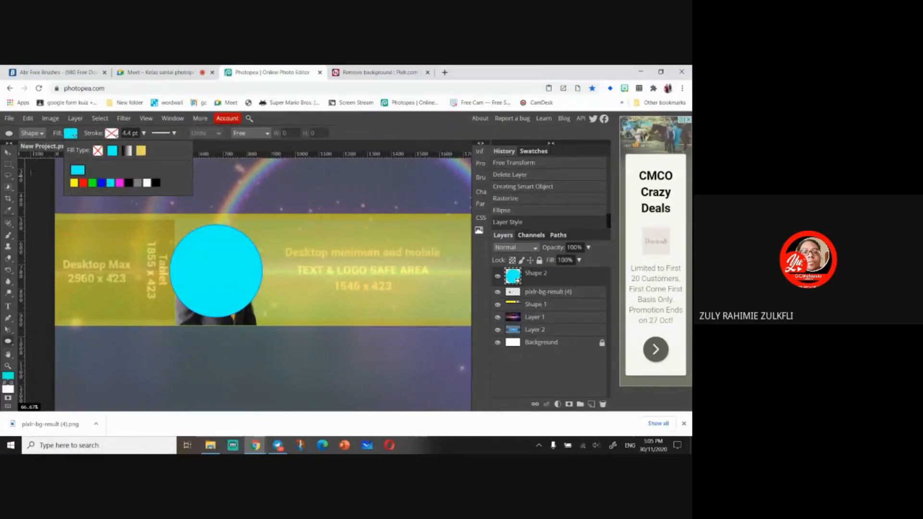
- Move the circle layer below the photo, nudge the photo, and clip the photo into the circle
left_click(8, 154)
left_click_drag(200, 270, 200, 268)
mouse_move(547, 276)
left_mouse_down()
mouse_move(549, 295)
mouse_move(547, 273)
left_mouse_up()
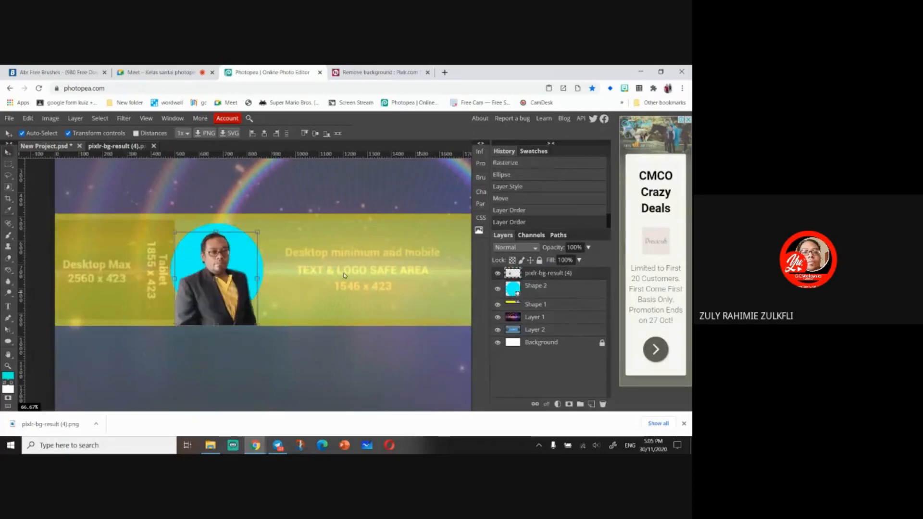
left_click_drag(224, 286, 227, 287)
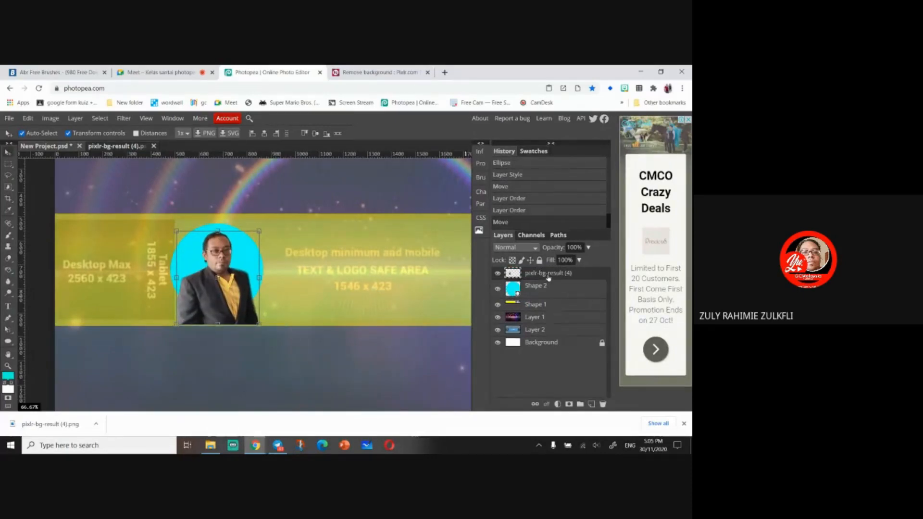
right_click(548, 278)
left_click(600, 323)
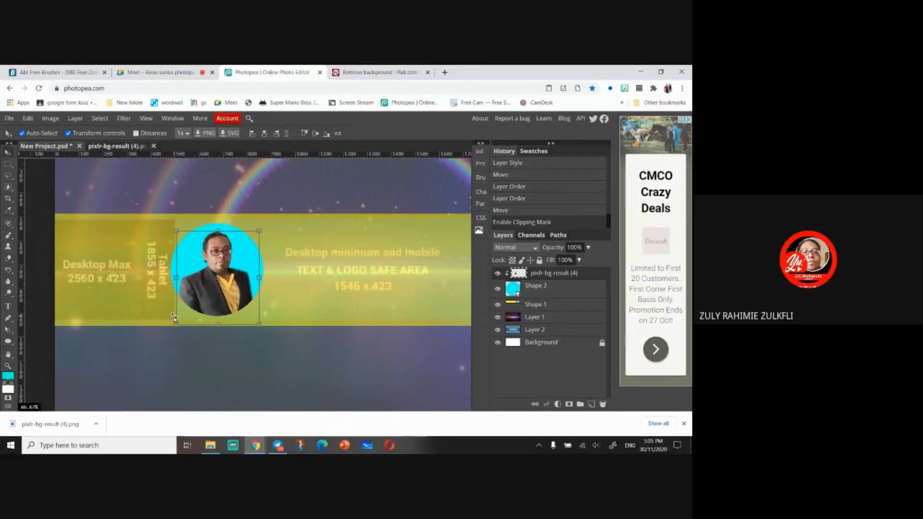
- Undo the clipping mask, the moves and the circle shape
key("ctrl+z")
key("ctrl+z")
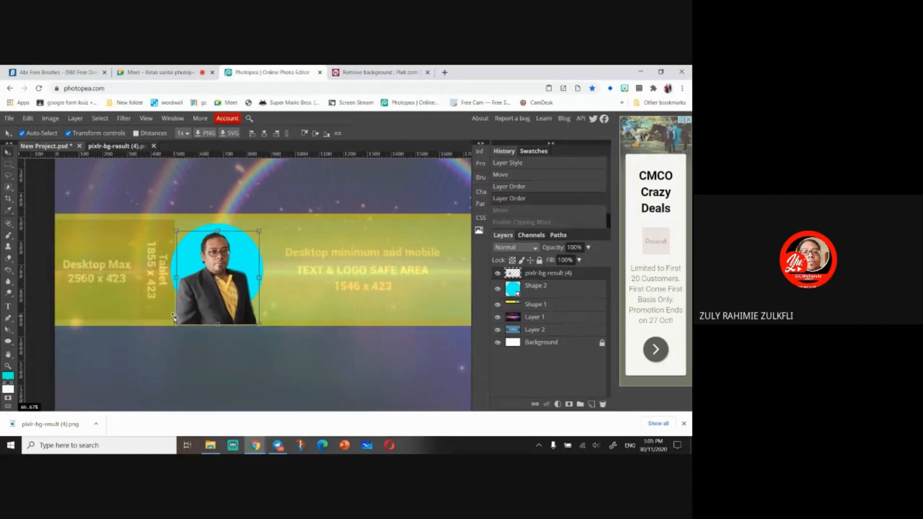
key("ctrl+z")
key("ctrl+z")
key("ctrl+z")
key("ctrl+z")
key("ctrl+z")
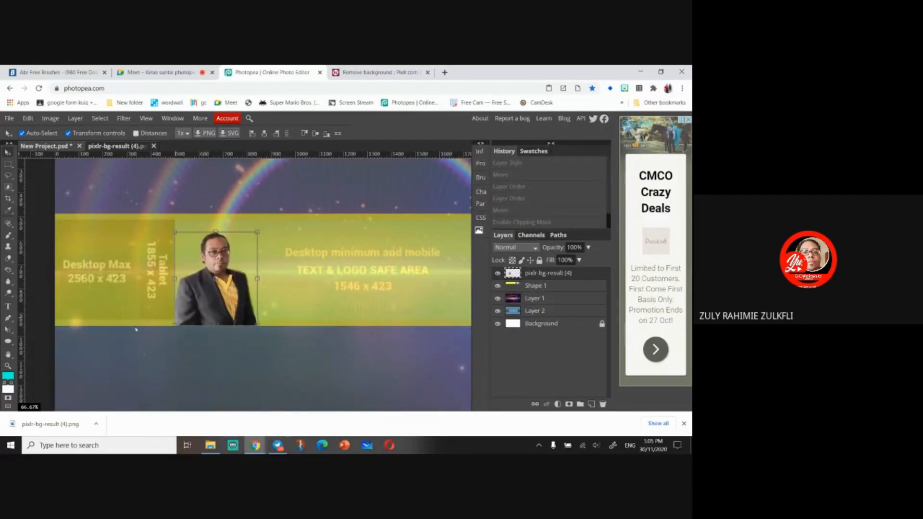
- Draw a new cyan circle over the photo's head and shoulders with the Ellipse tool
right_click(8, 341)
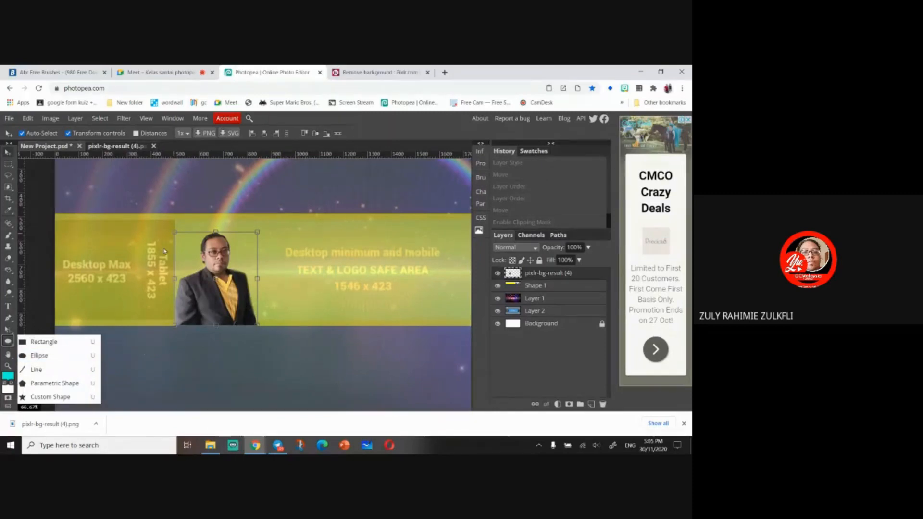
left_click(70, 355)
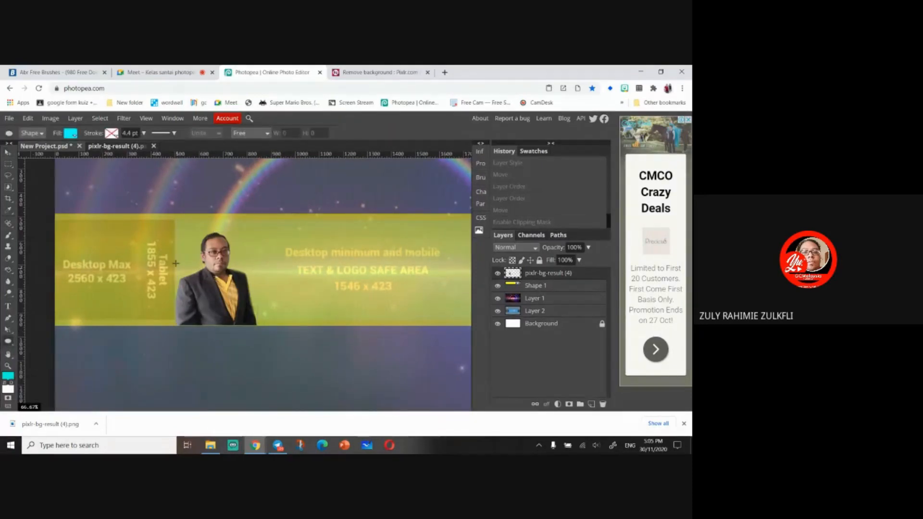
left_click_drag(171, 230, 264, 326)
left_click_drag(216, 284, 232, 340)
key("ctrl+z")
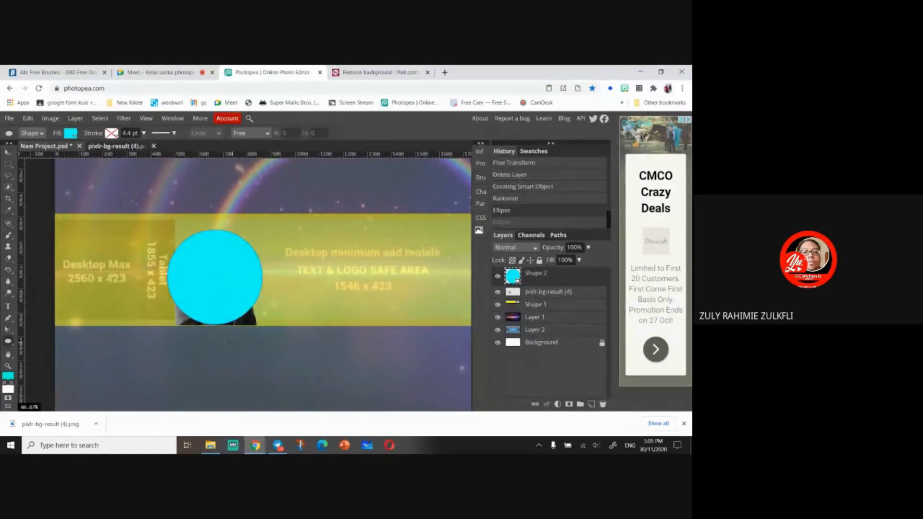
- Nudge the circle upward and move its layer below the photo layer
left_click(7, 152)
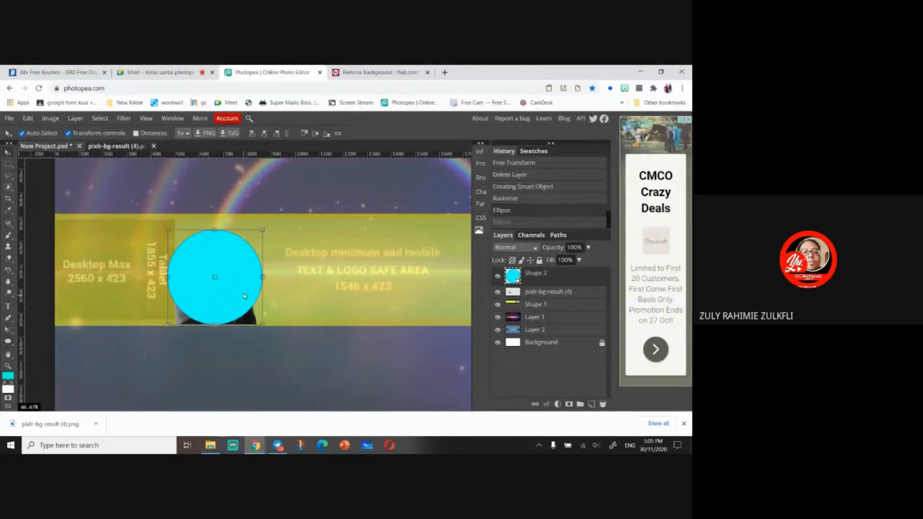
left_click_drag(245, 299, 244, 289)
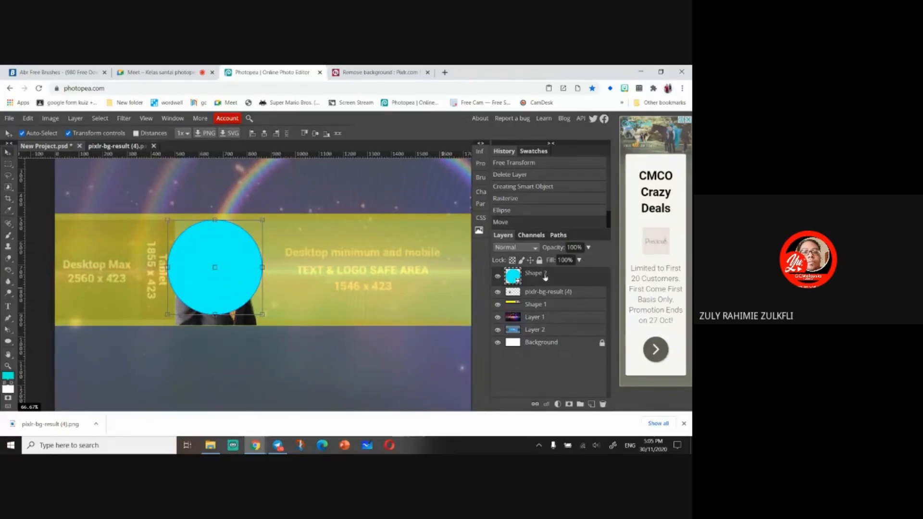
left_click_drag(545, 277, 548, 298)
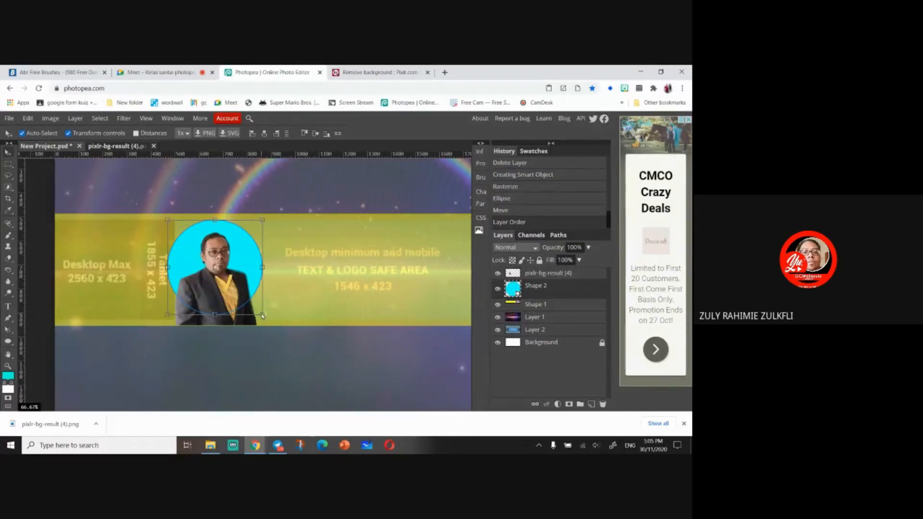
- Scale the circle down to about 88% and rasterize its layer
left_click_drag(262, 316, 234, 289)
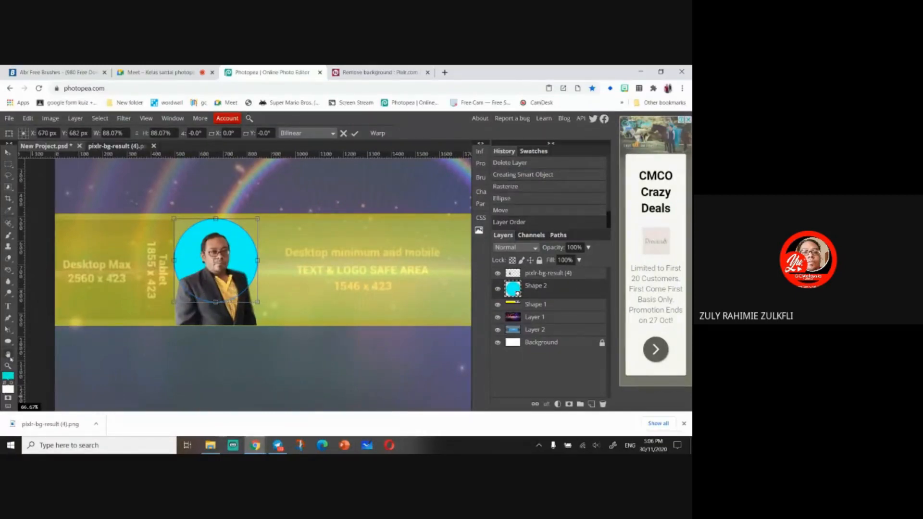
right_click(560, 294)
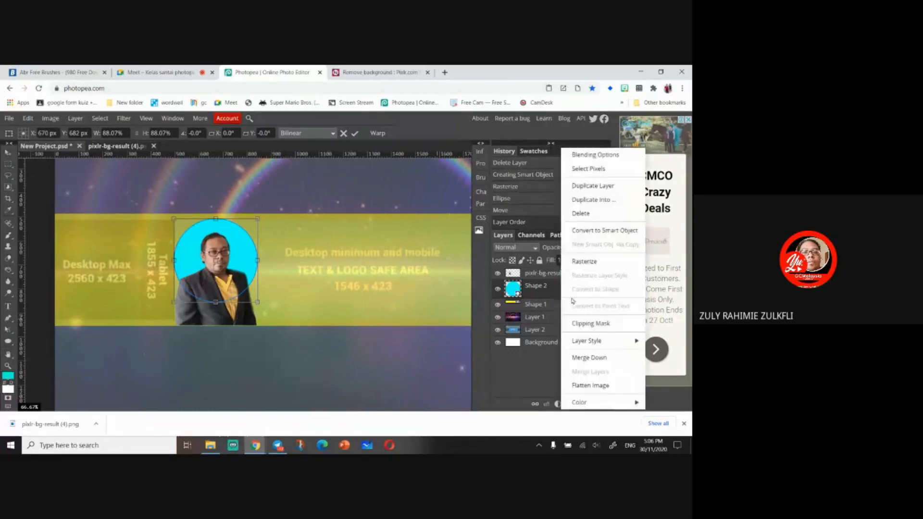
left_click(584, 261)
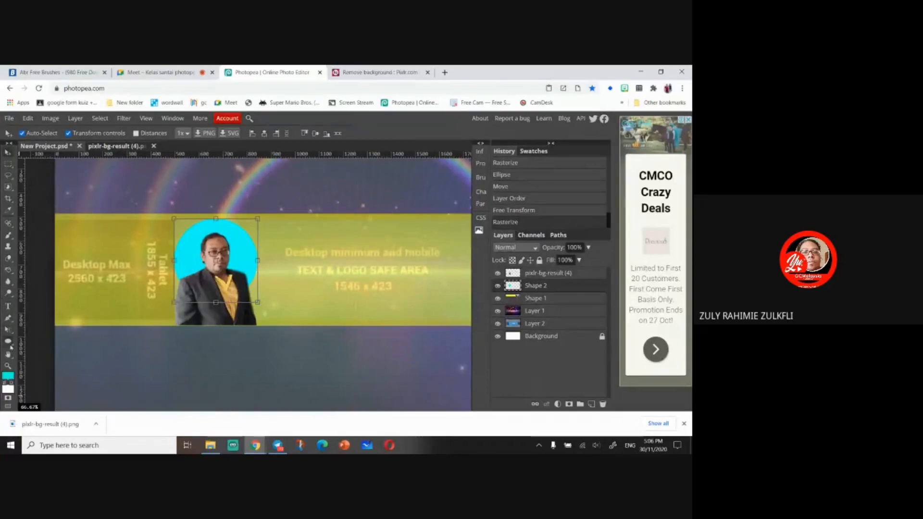
- Fill the circle with red ff0000 using the Paint Bucket tool
left_click(10, 273)
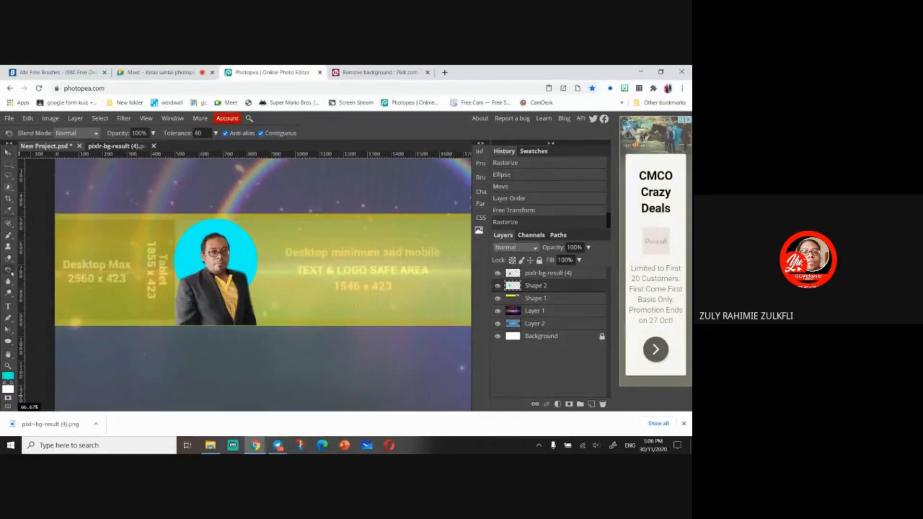
left_click(8, 376)
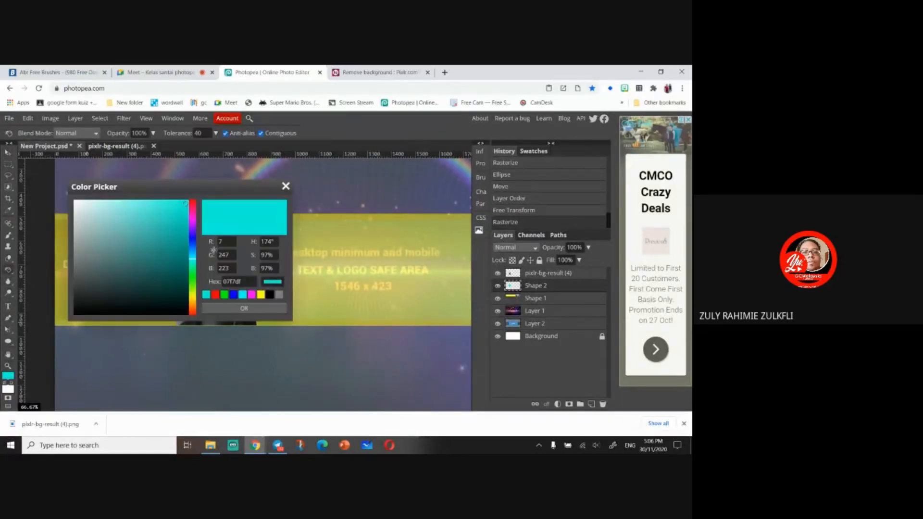
left_click(216, 294)
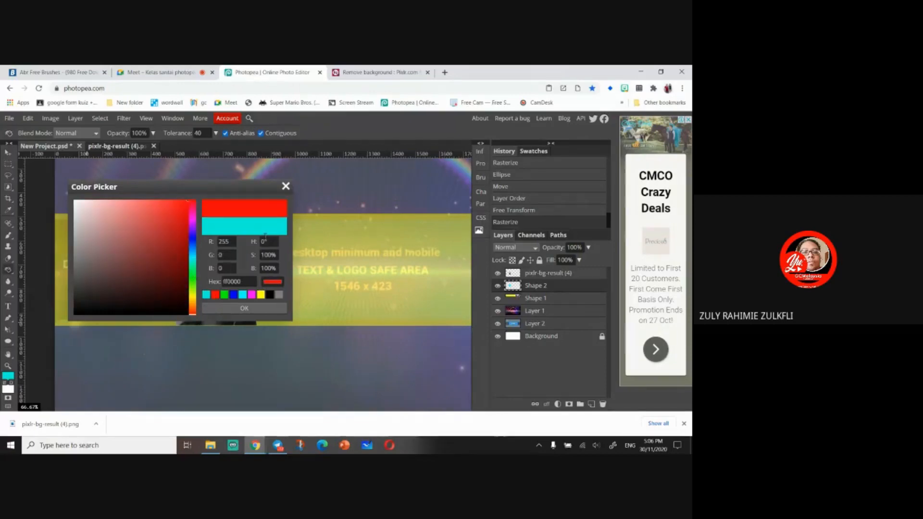
left_click(230, 309)
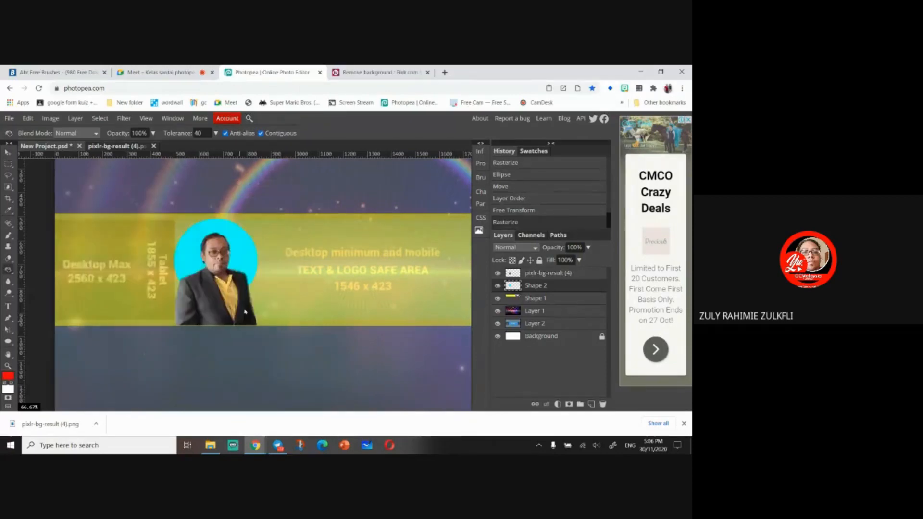
left_click(191, 251)
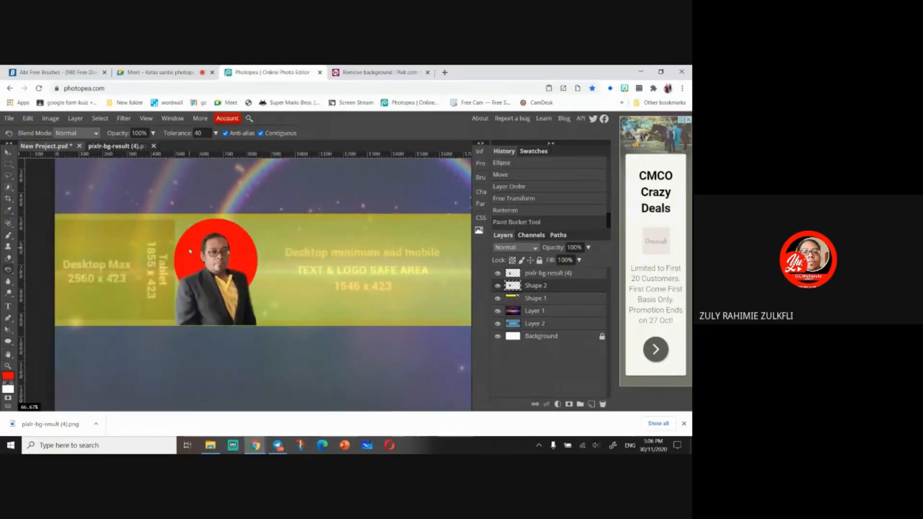
- Clip the photo layer to the red circle with a clipping mask
left_click(545, 276)
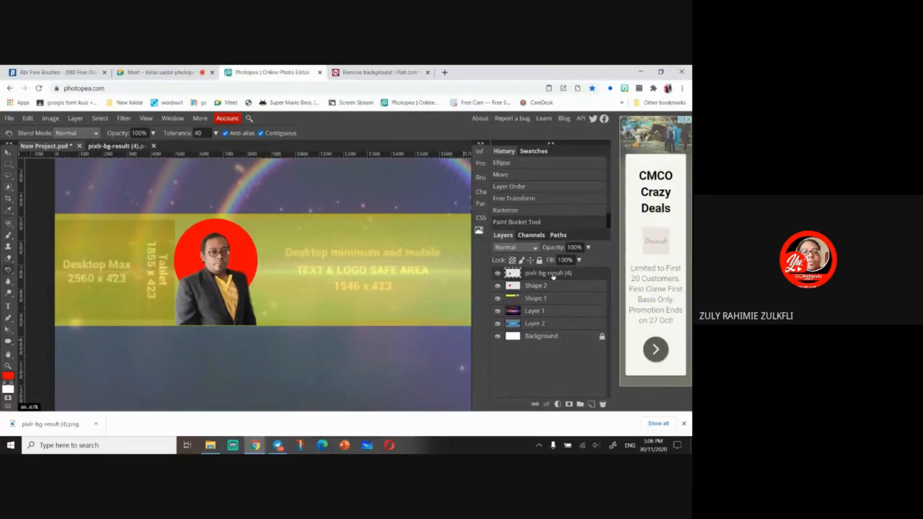
key("v")
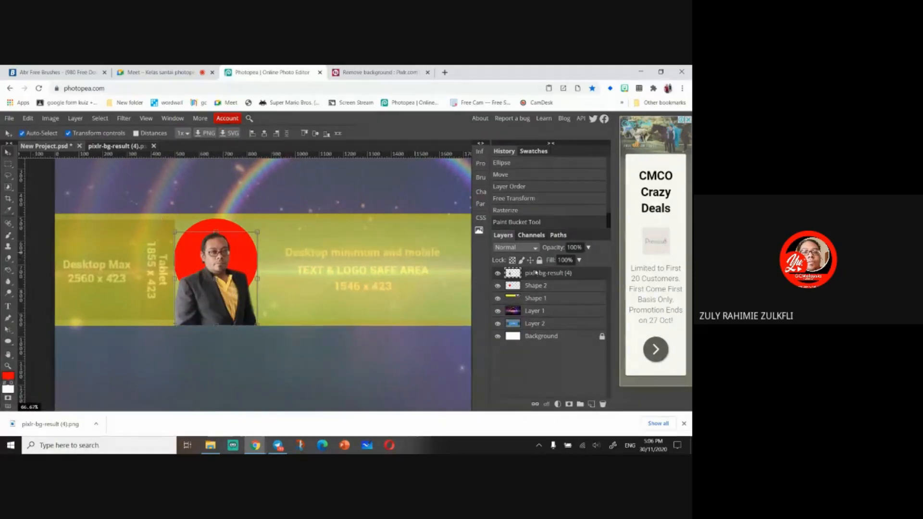
right_click(563, 276)
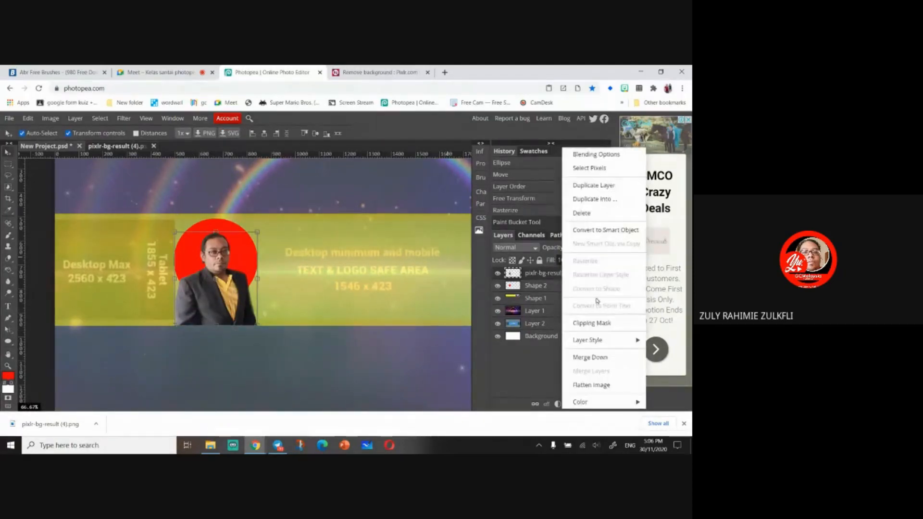
left_click(592, 323)
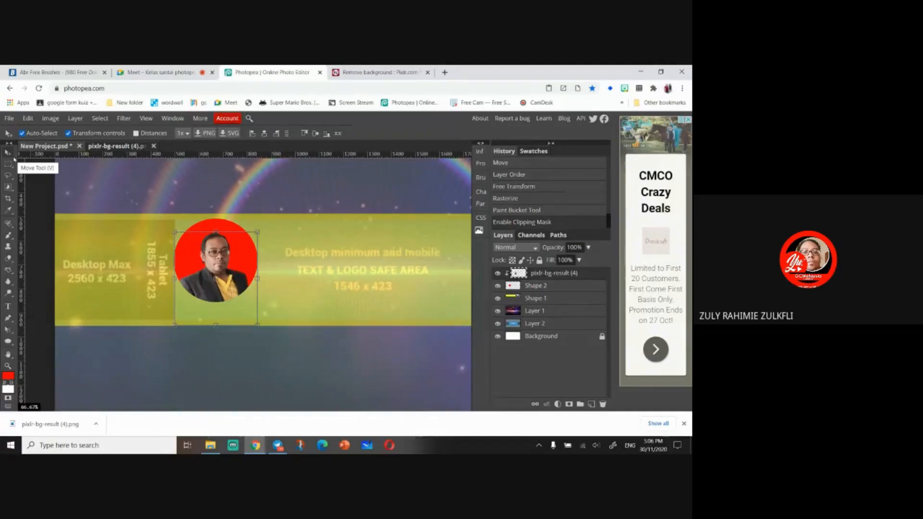
- Undo the clip, move the circle layer above the photo, and clip the circle to the photo
key("ctrl+z")
left_click_drag(532, 285, 539, 281)
right_click(539, 278)
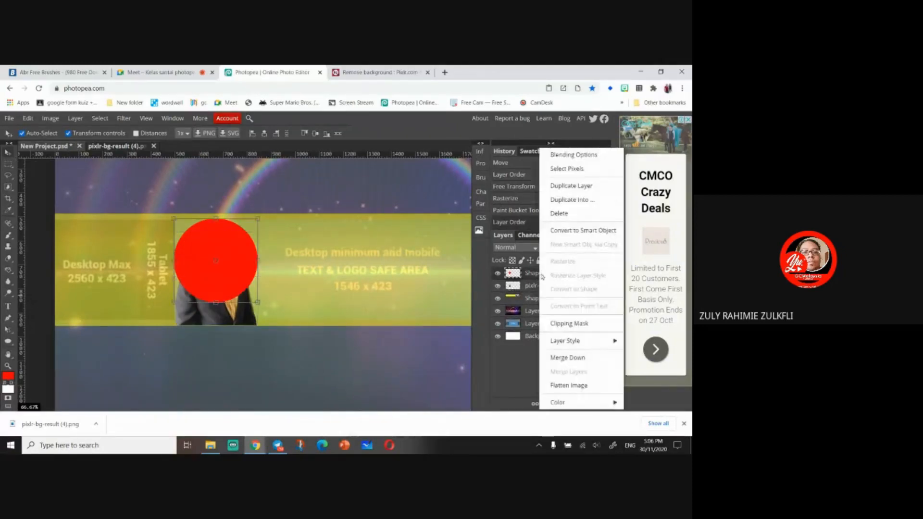
left_click(602, 324)
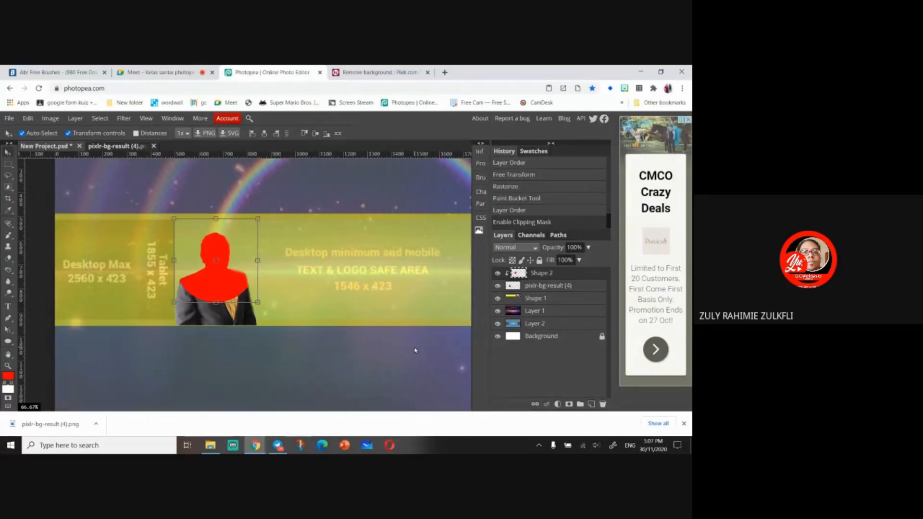
- Undo that clip, put the photo back above the circle, and clip the photo to the circle again
key("ctrl+z")
left_click_drag(556, 287, 556, 273)
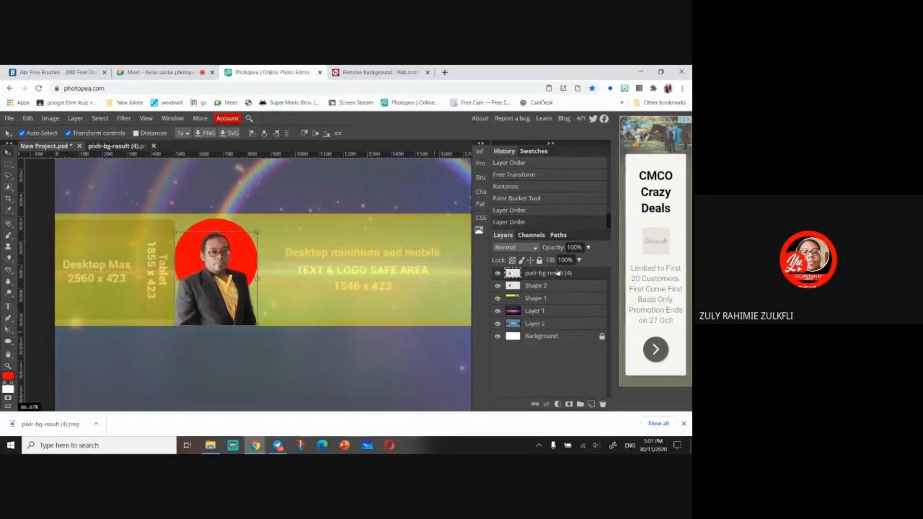
right_click(557, 273)
left_click(602, 321)
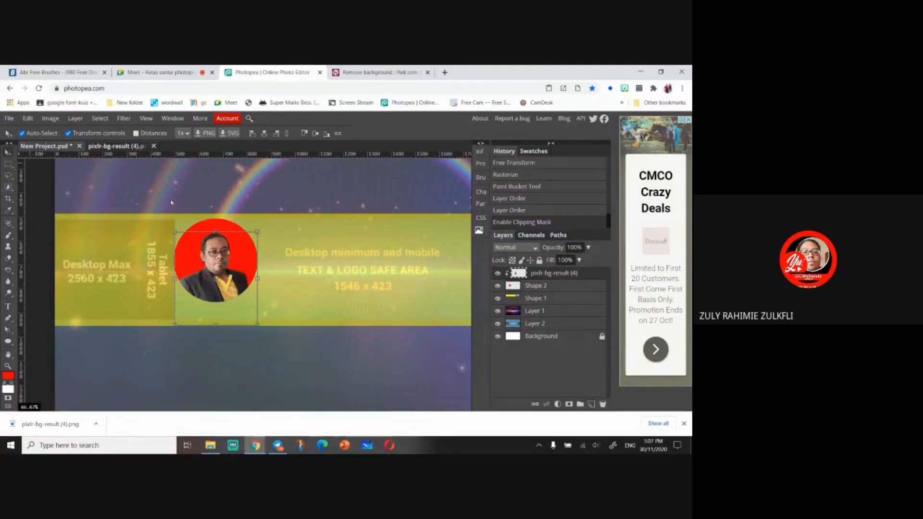
- Undo the clipping mask and delete the red circle layer
left_click(556, 287)
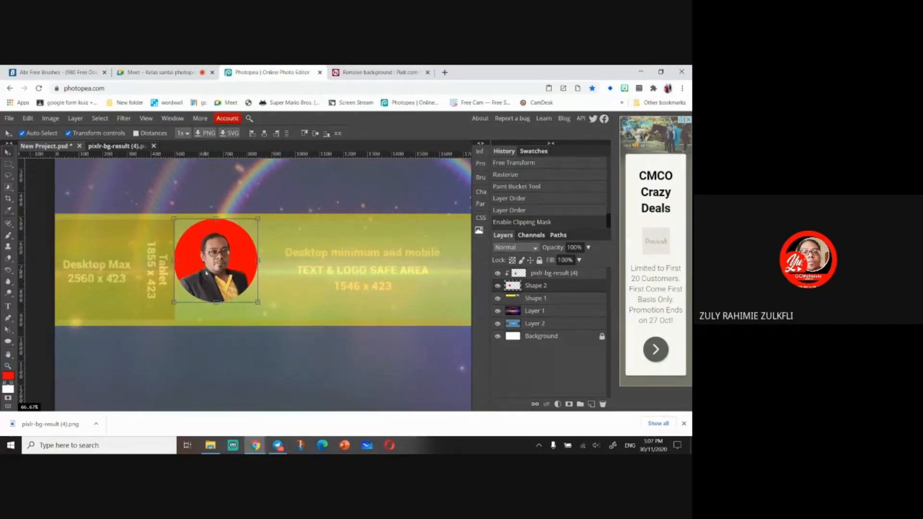
key("ctrl+z")
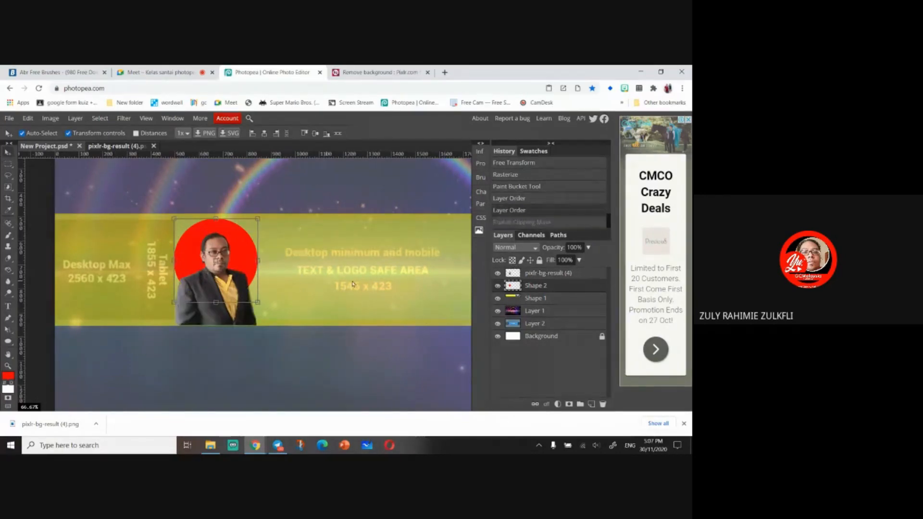
key("Delete")
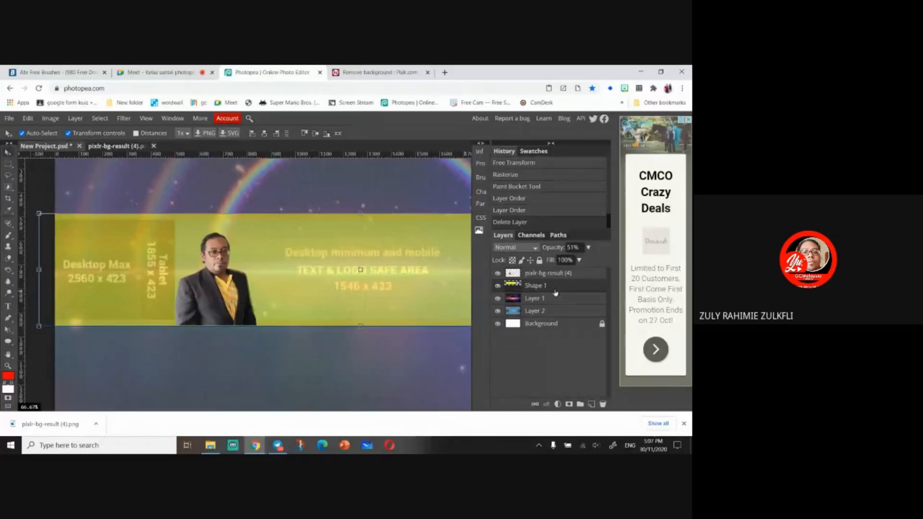
- Draw a circle over the photo's head with no fill and a black stroke
left_click(9, 340)
left_click_drag(174, 228, 277, 320)
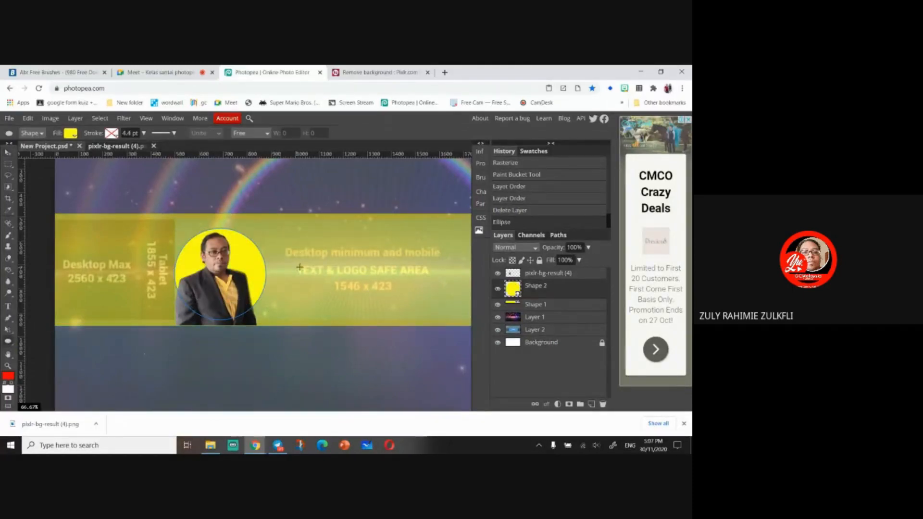
left_click(71, 134)
left_click(98, 150)
left_click(112, 133)
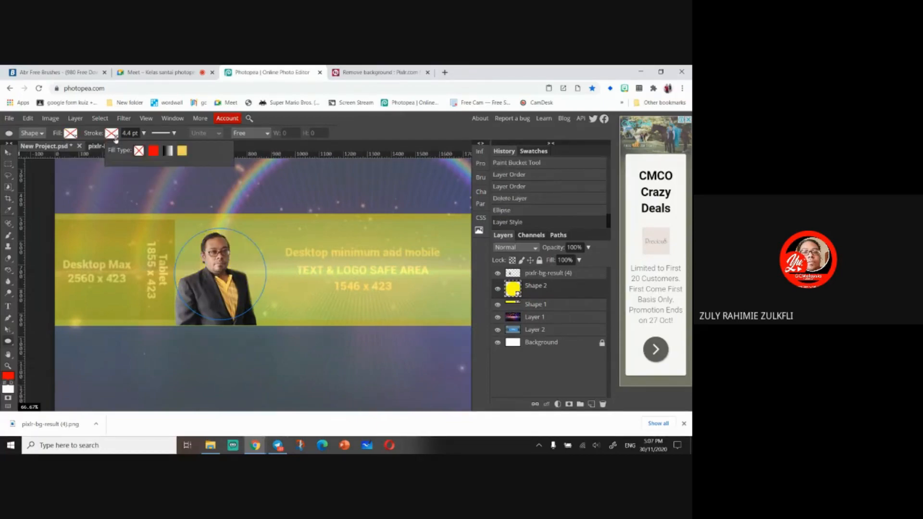
left_click(153, 151)
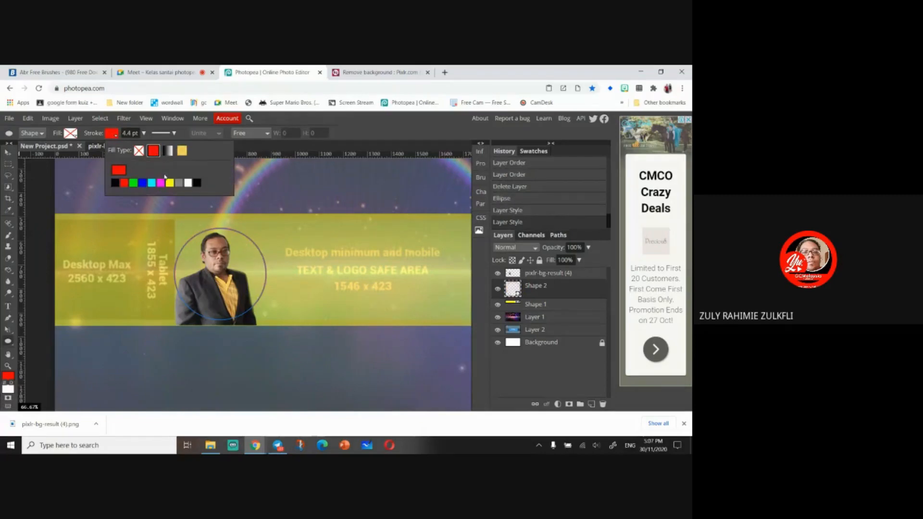
left_click(197, 182)
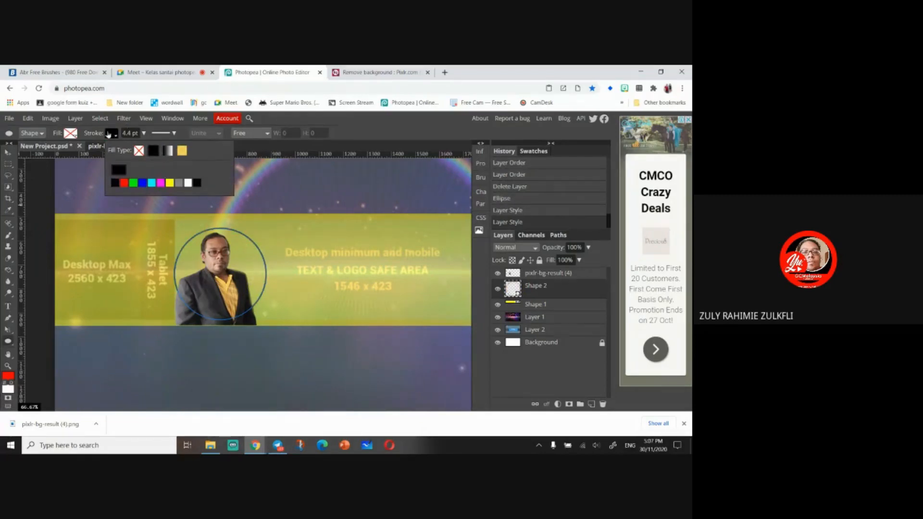
left_click(578, 293)
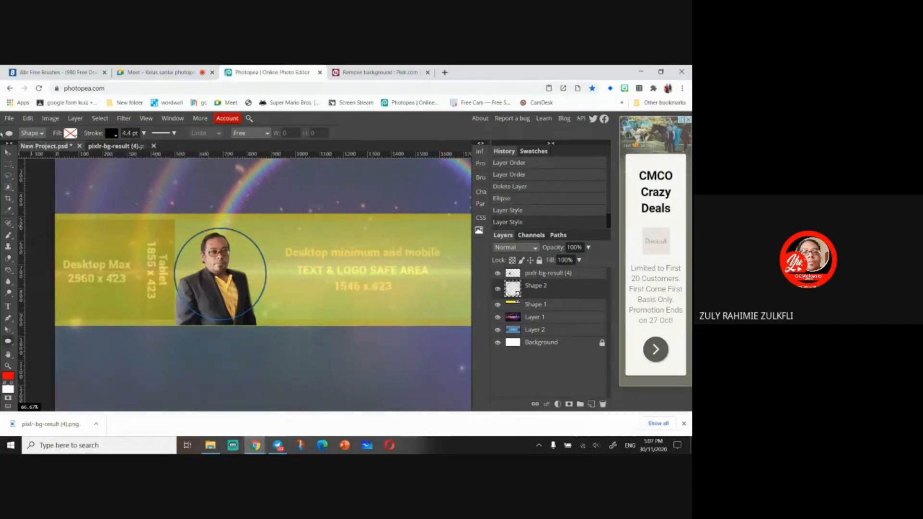
- Scale the circle outline down to frame the photo's head
left_click(8, 154)
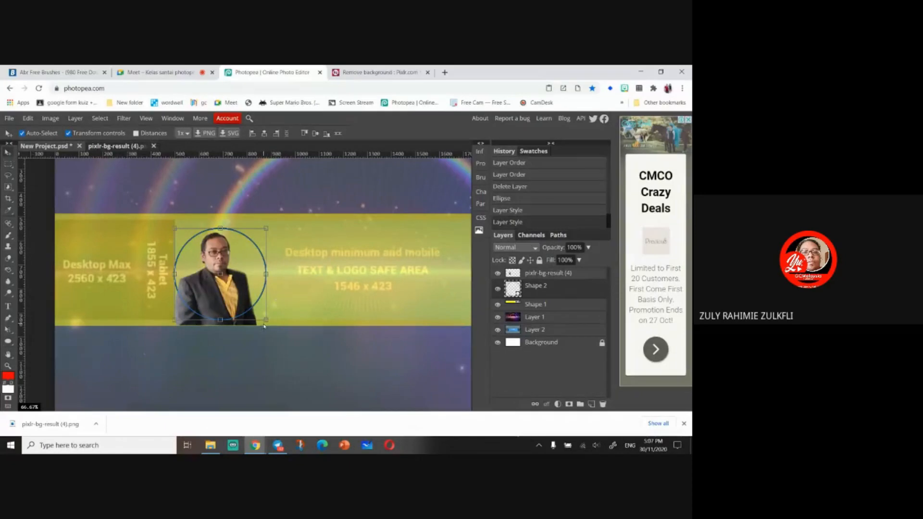
left_click_drag(266, 320, 226, 288)
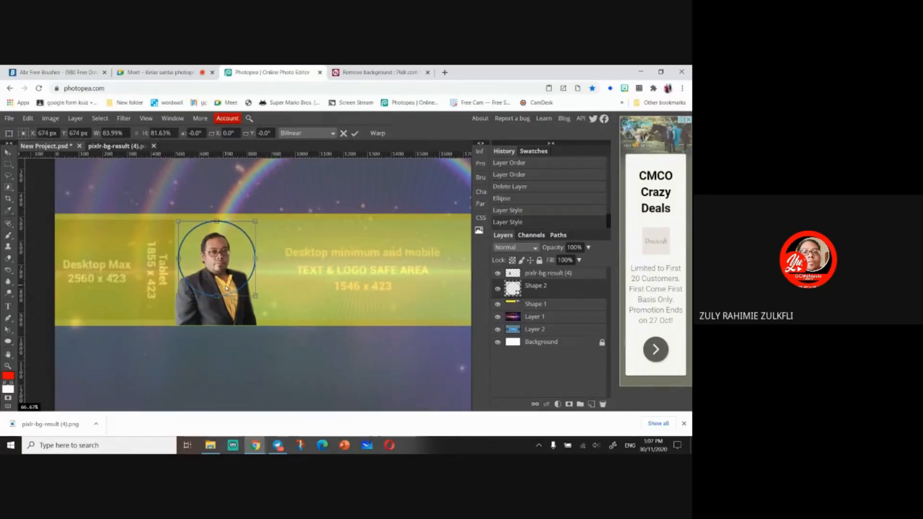
- Clip the photo layer to the circle outline twice, undoing the clipping mask each time
left_click(534, 275)
right_click(534, 276)
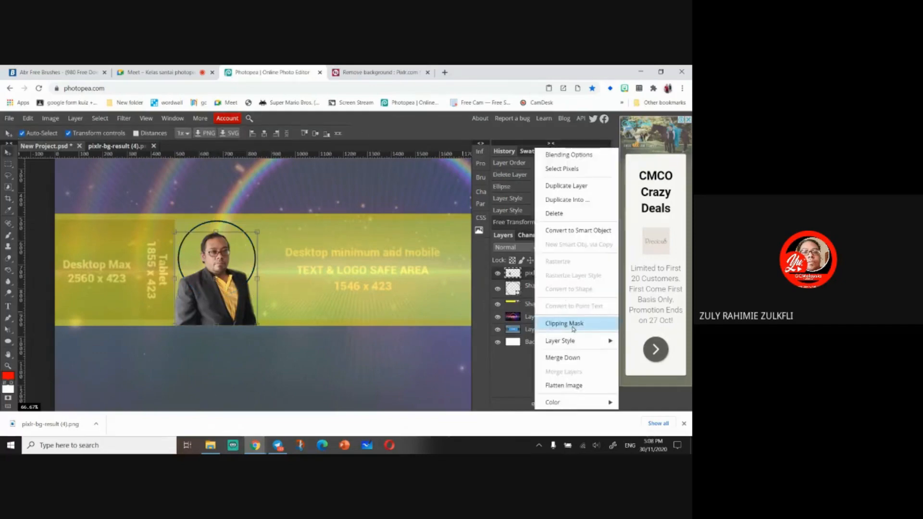
left_click(565, 323)
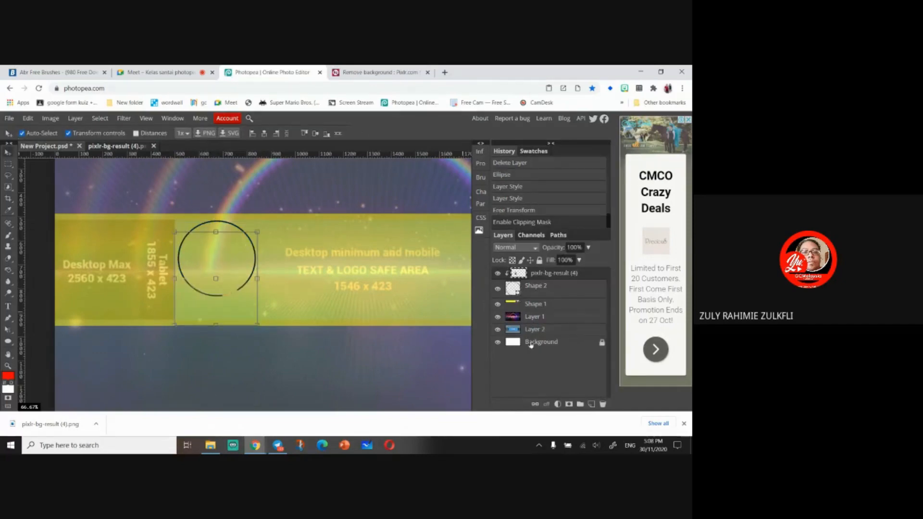
left_click(540, 287)
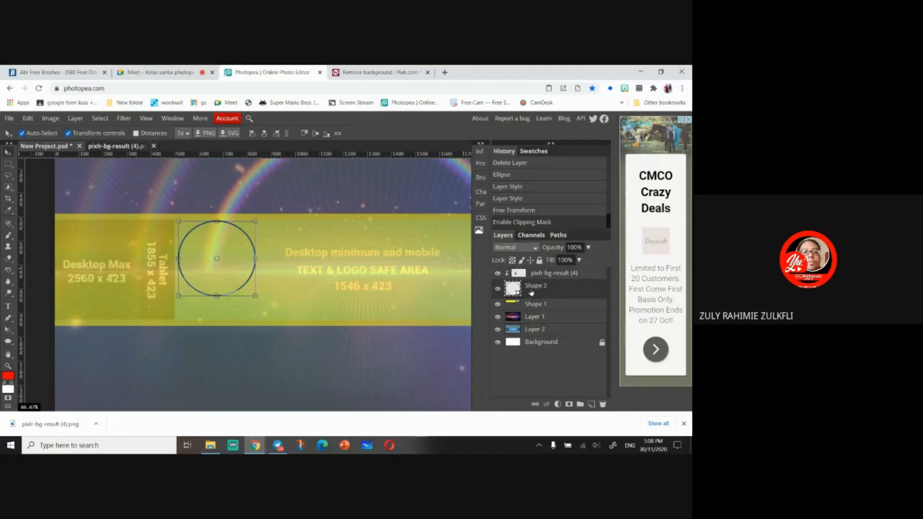
key("ctrl+z")
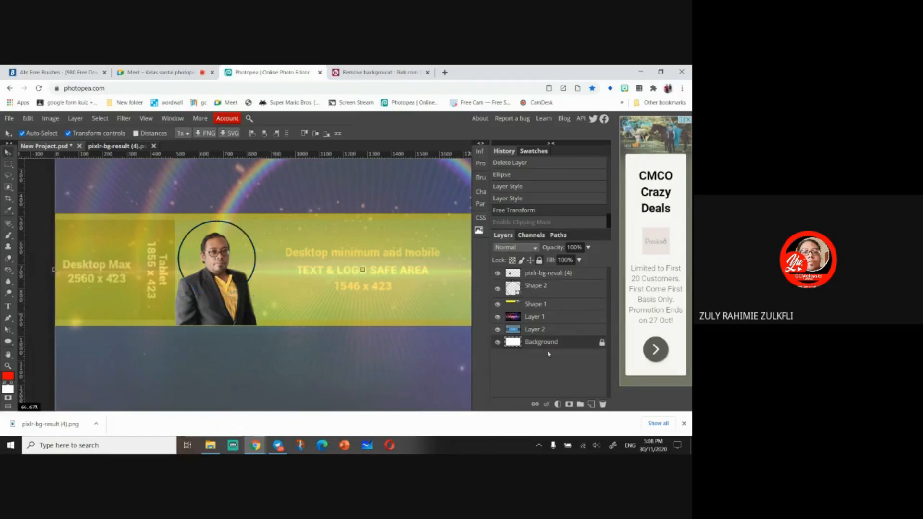
left_click(554, 274)
right_click(554, 274)
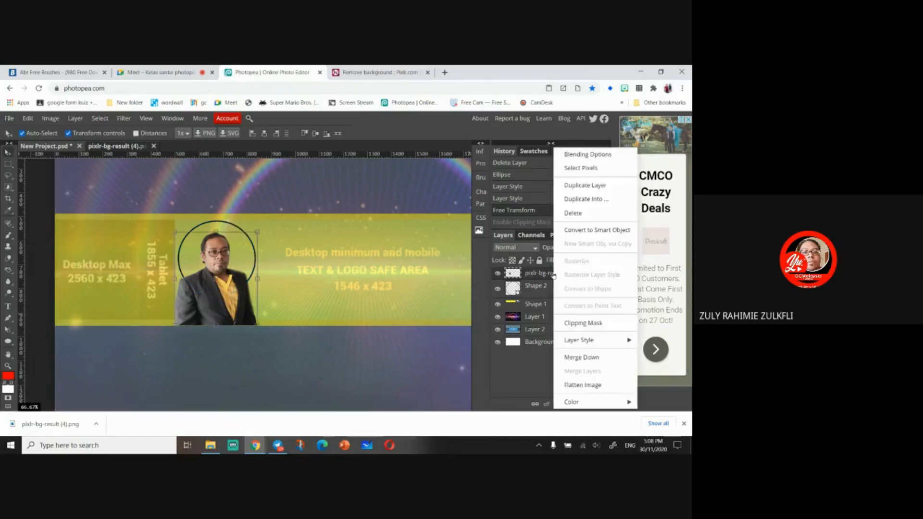
left_click(586, 324)
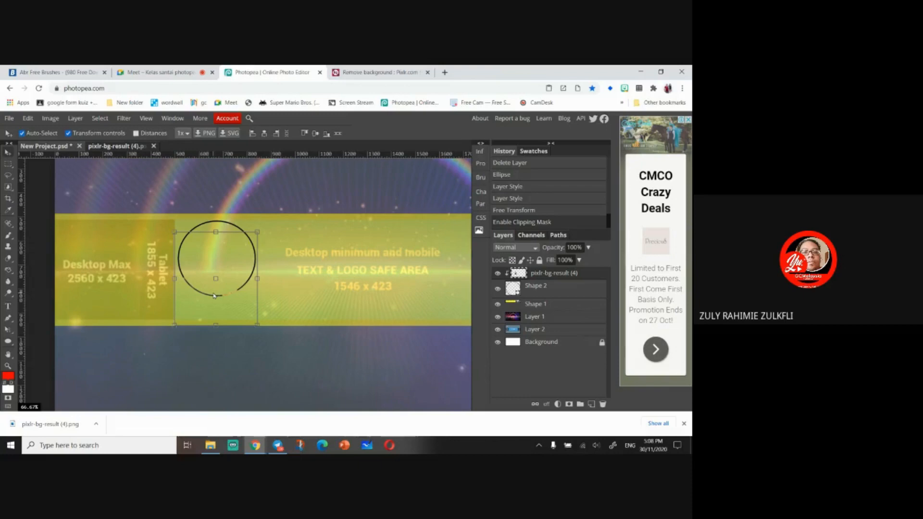
key("ctrl+z")
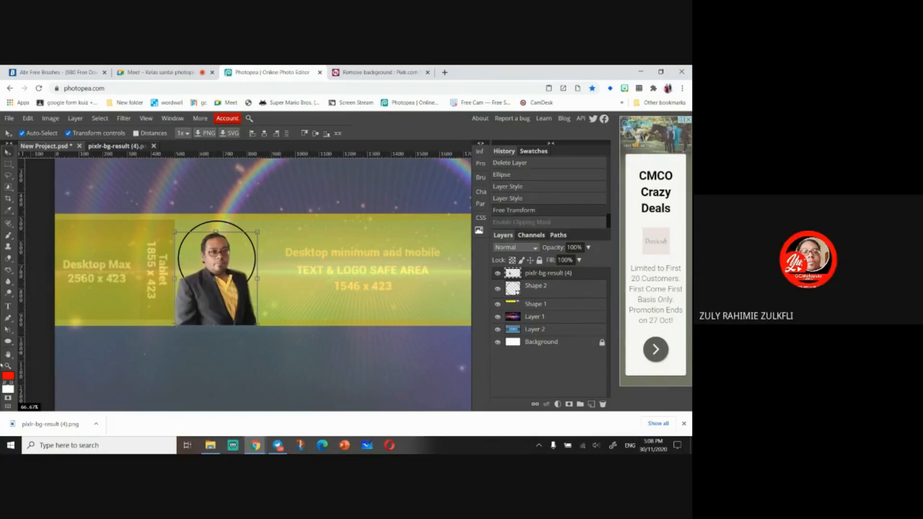
left_click(572, 294)
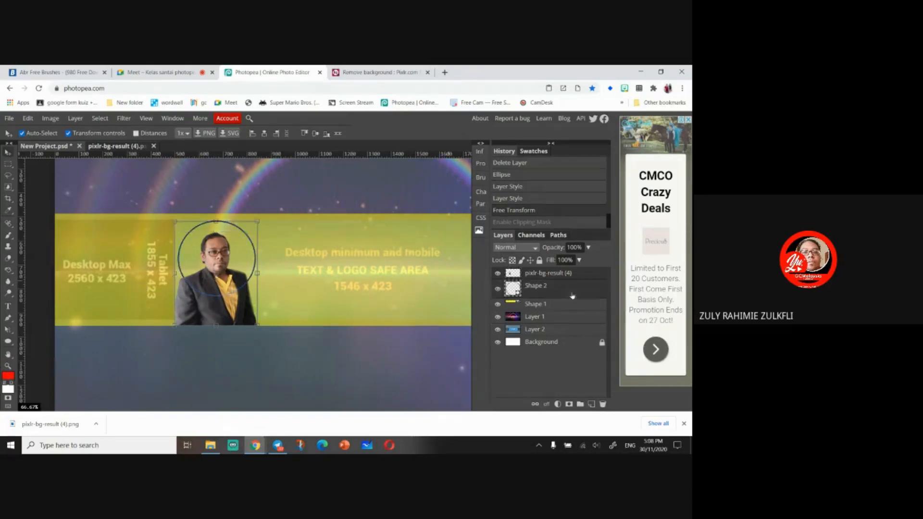
left_click(10, 166)
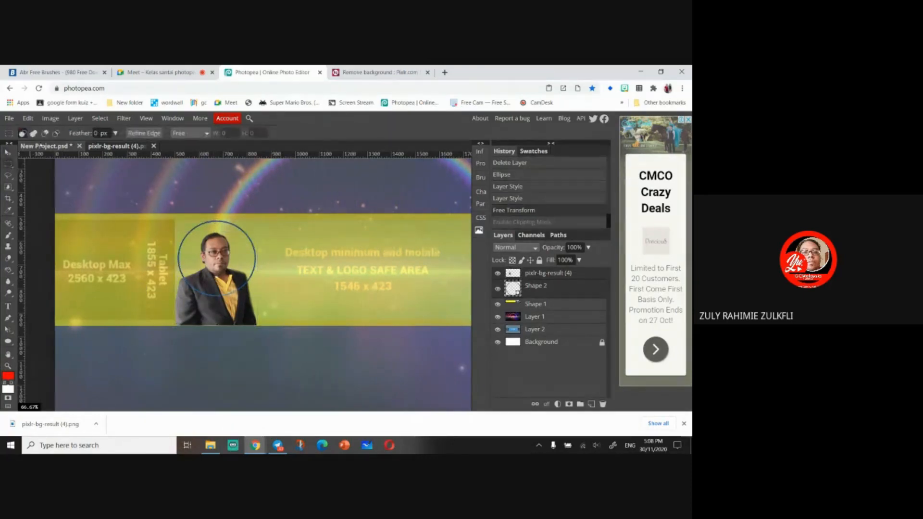
left_click(45, 133)
left_click(55, 134)
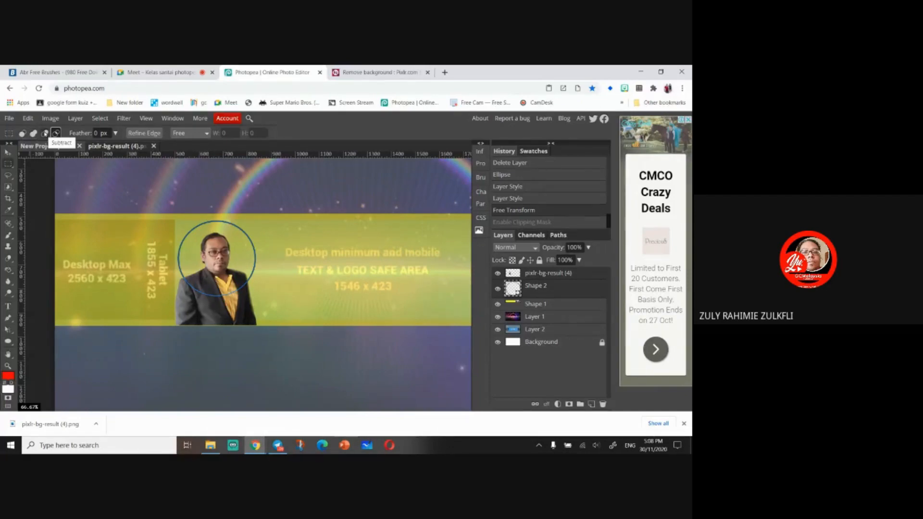
left_click(45, 133)
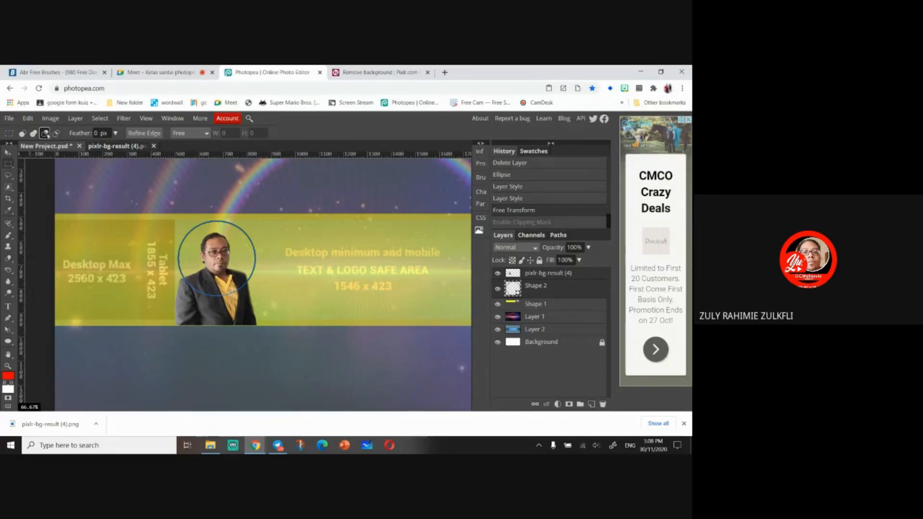
key("Delete")
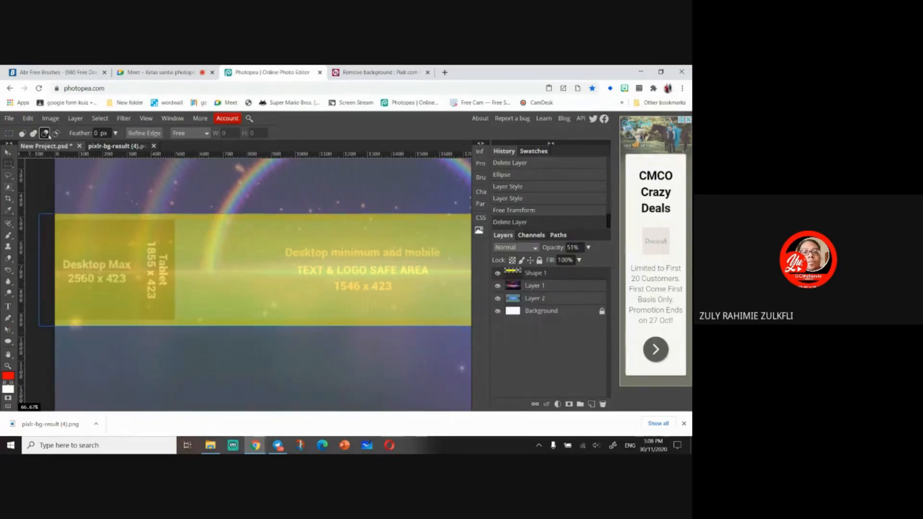
- Undo the layer deletion and the circle outline steps back to before the ellipse was drawn
key("ctrl+z")
key("ctrl+z")
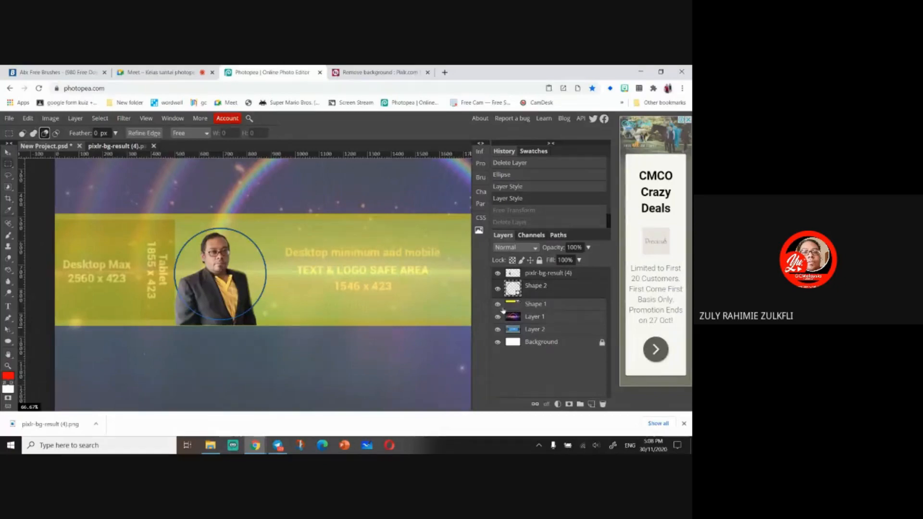
key("ctrl+z")
key("ctrl+z")
key("ctrl+z")
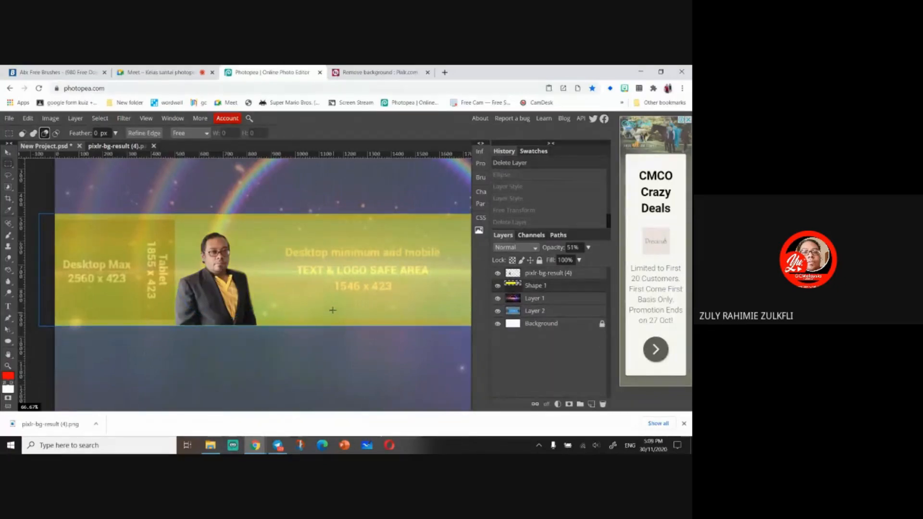
- Draw a yellow filled circle behind the photo's head and nudge it into place
left_click(8, 341)
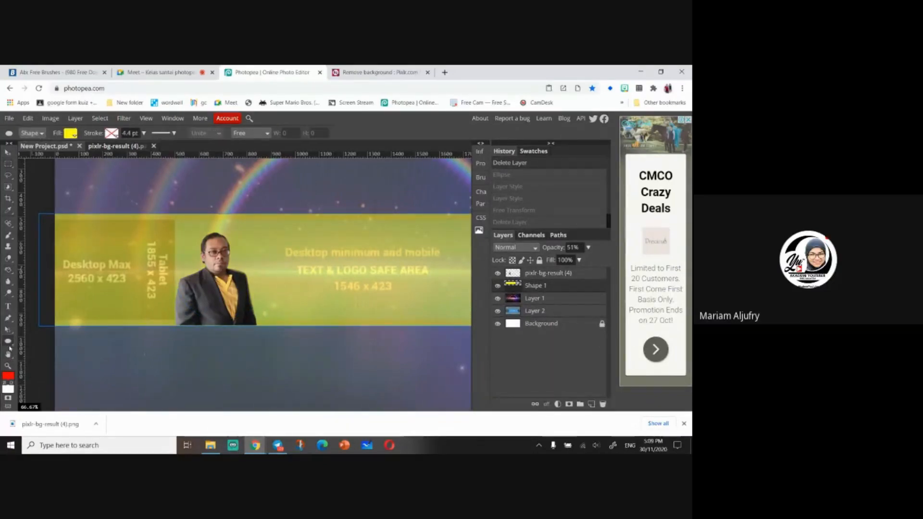
left_click_drag(177, 227, 262, 311)
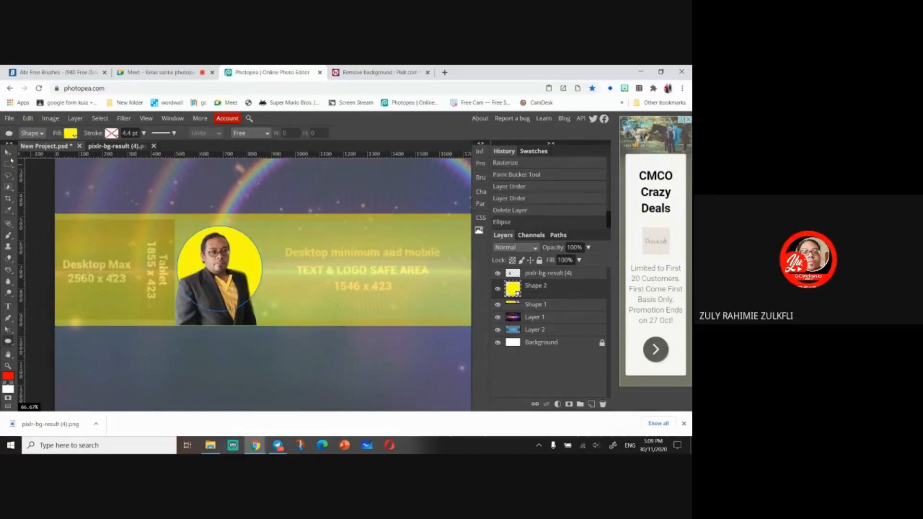
key("v")
left_click_drag(191, 256, 188, 250)
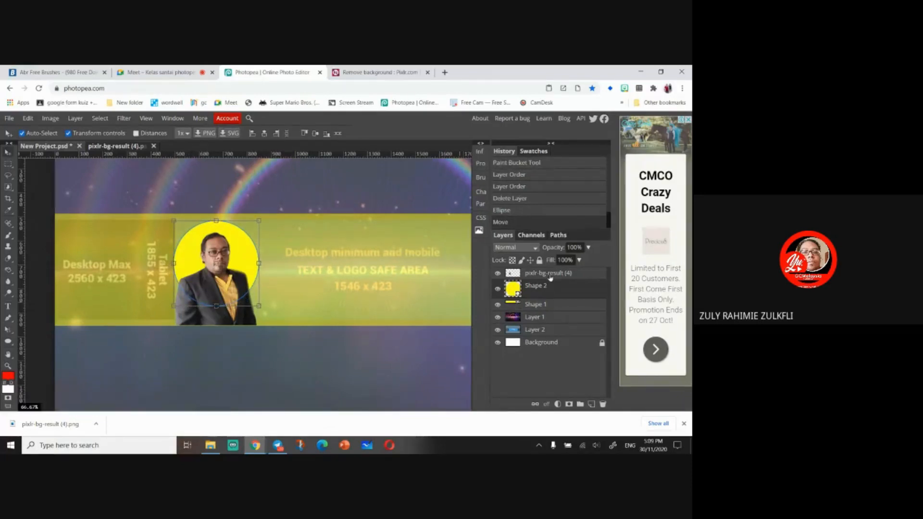
- Clip the photo layer to the yellow circle with a clipping mask
left_click(548, 274)
right_click(551, 275)
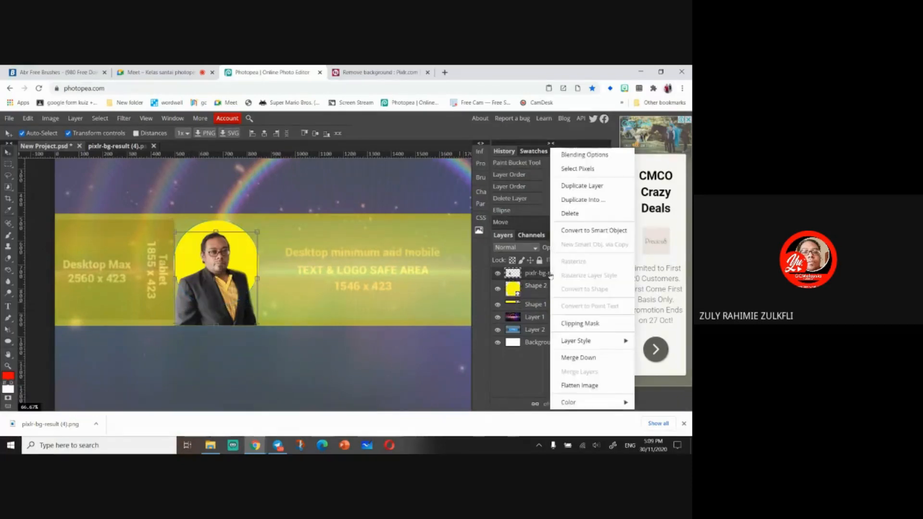
left_click(580, 323)
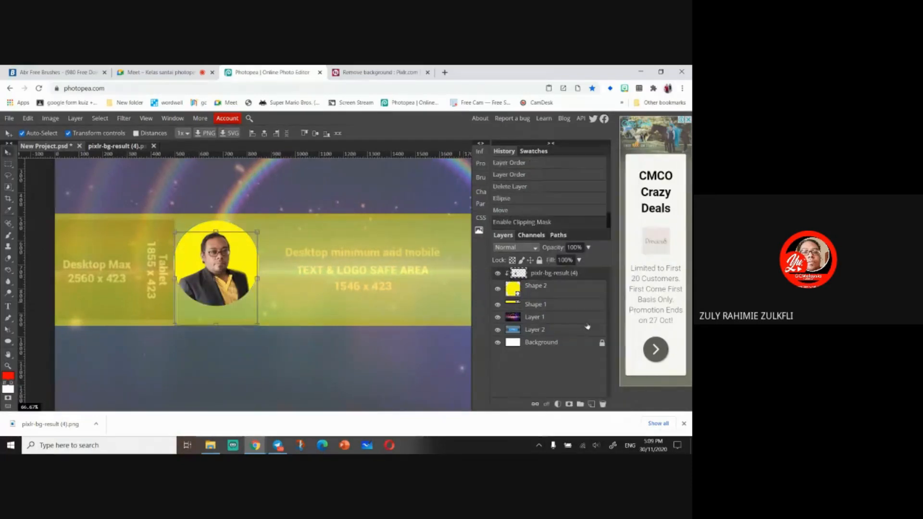
left_click(8, 210)
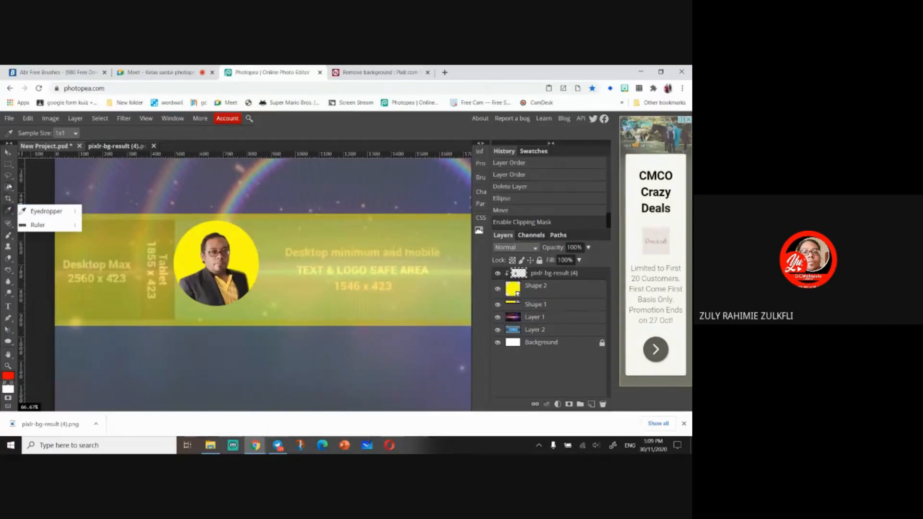
left_click(9, 176)
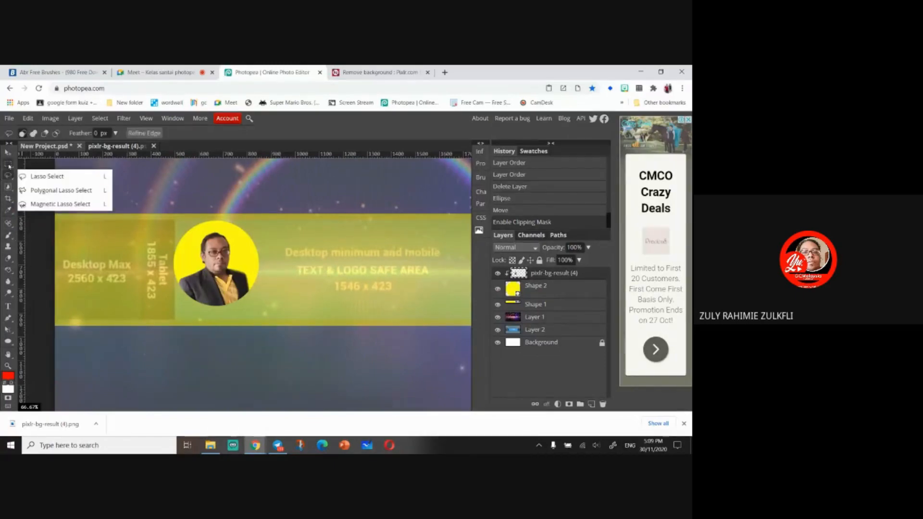
left_click(8, 164)
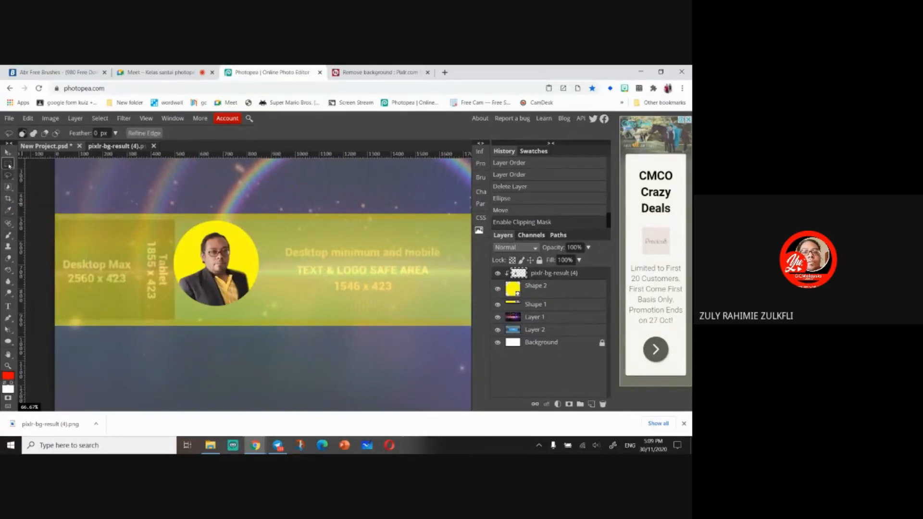
left_click(9, 210)
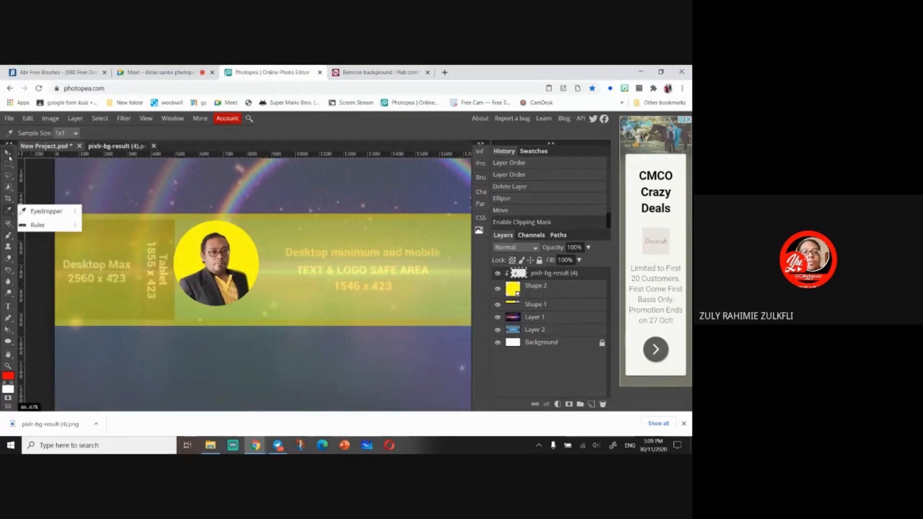
left_click(9, 187)
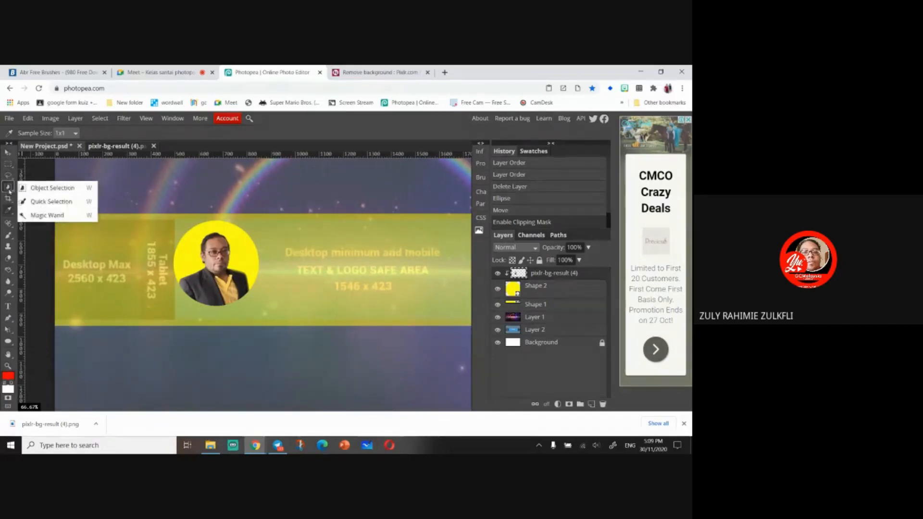
- With the Magic Wand, select the area near the circle's upper left and delete it on the yellow circle layer
left_click(47, 215)
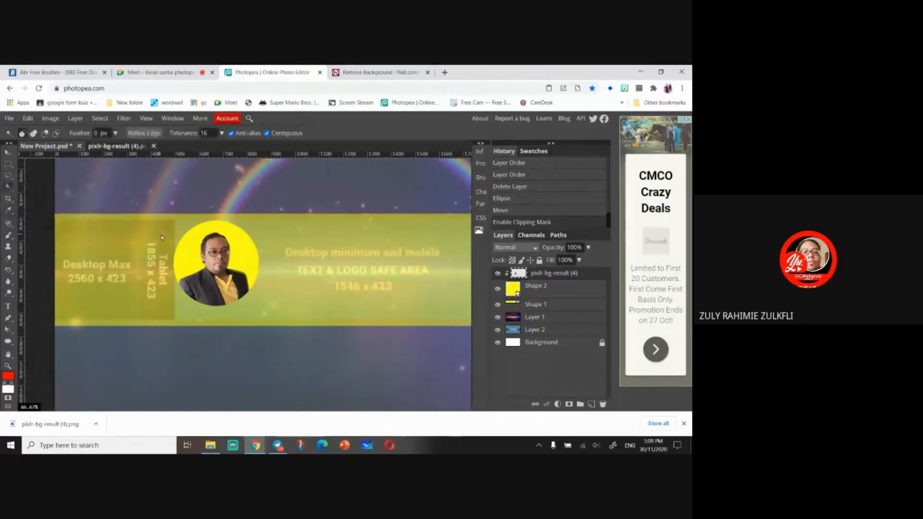
left_click(186, 251)
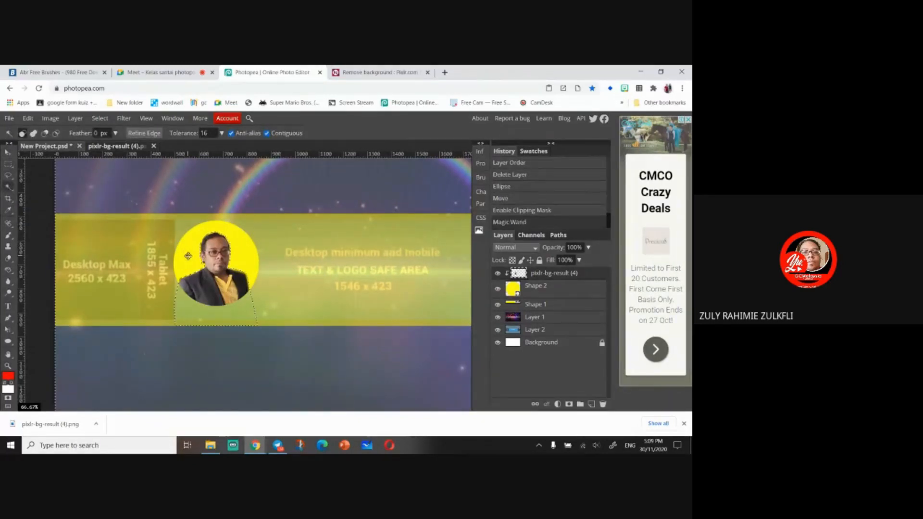
left_click(573, 291)
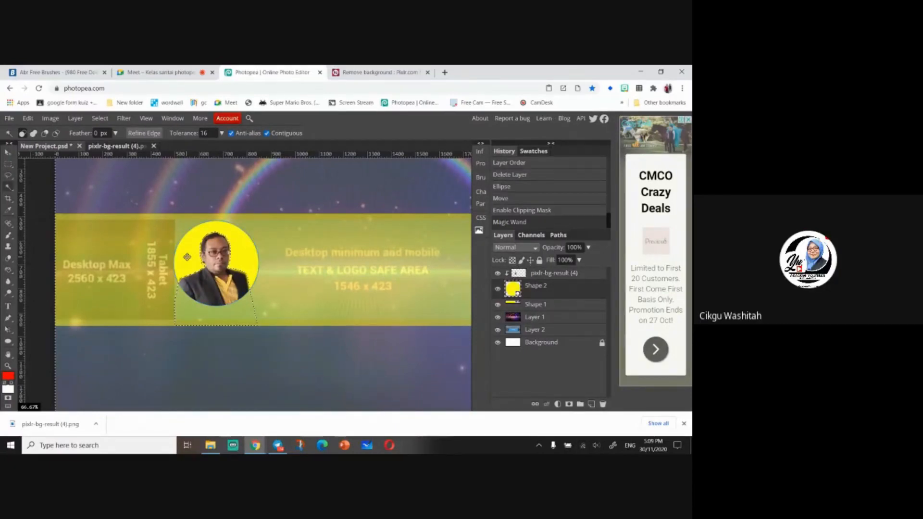
key("Delete")
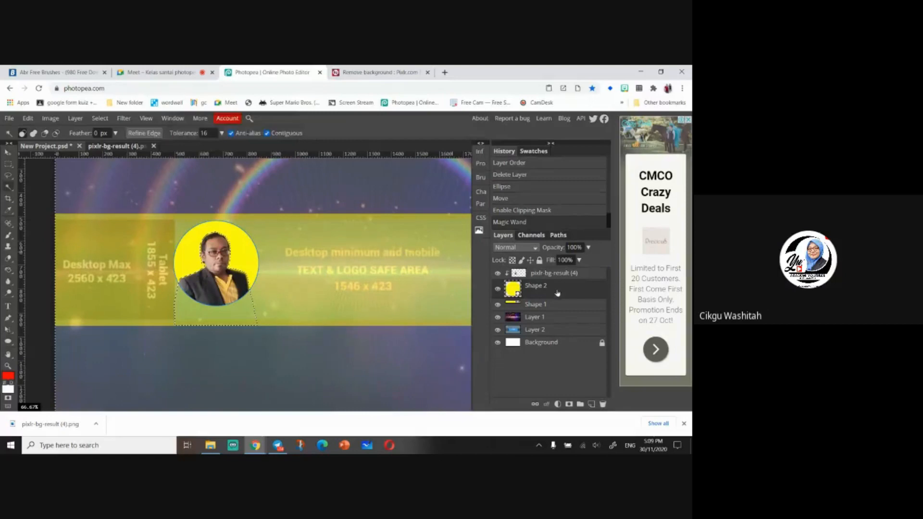
right_click(558, 294)
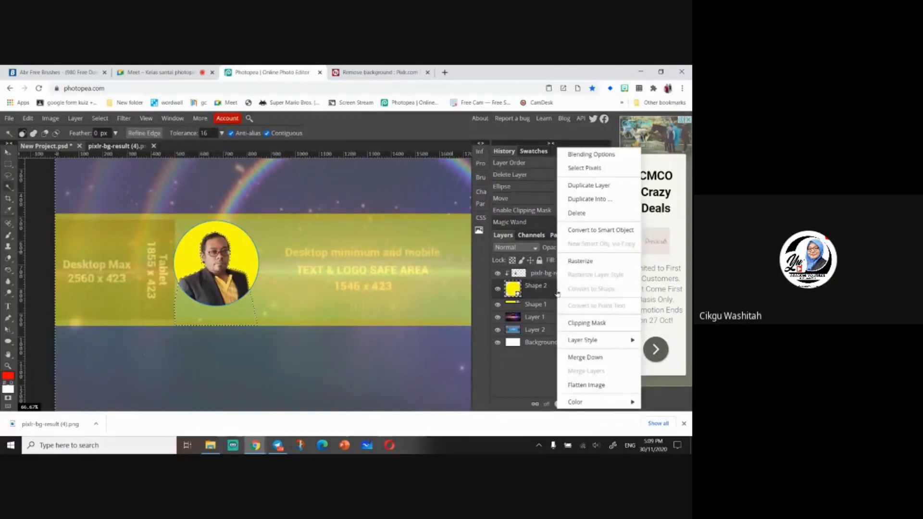
left_click(549, 297)
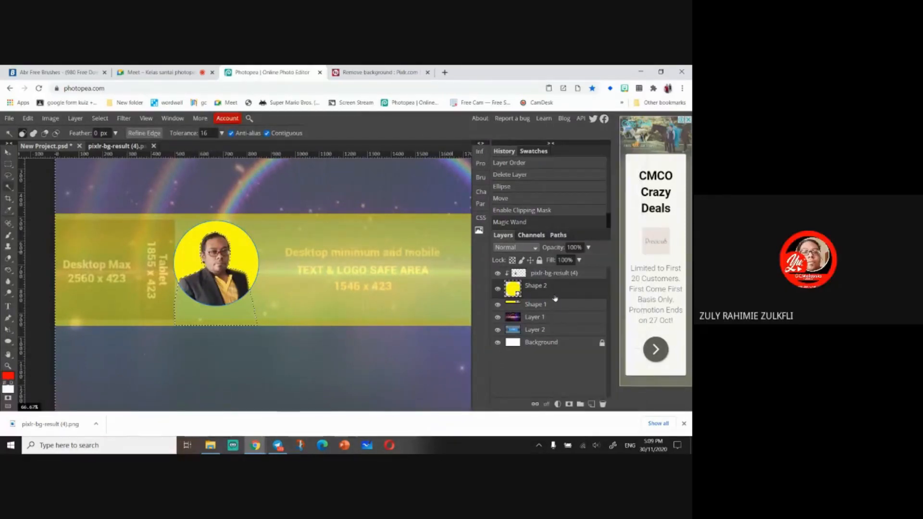
right_click(555, 294)
left_click(545, 296)
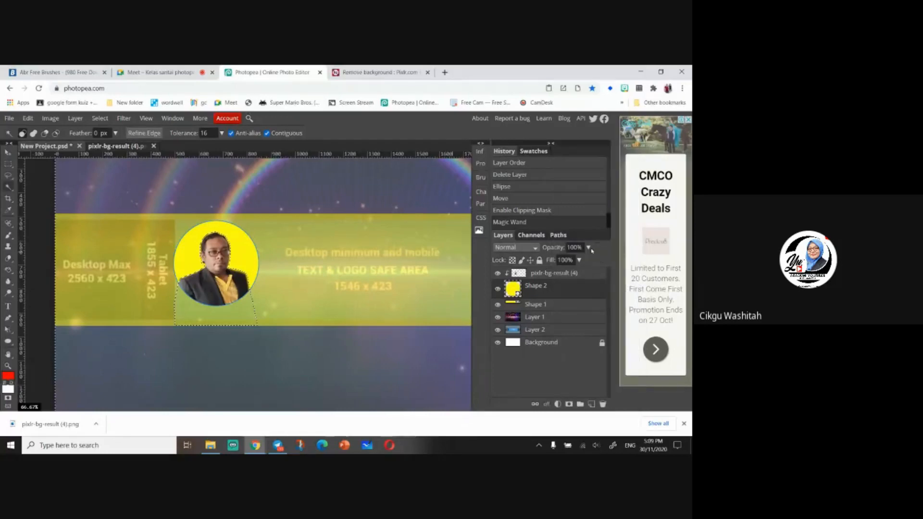
left_click(589, 247)
mouse_move(590, 260)
left_mouse_down()
mouse_move(560, 267)
mouse_move(592, 261)
left_mouse_up()
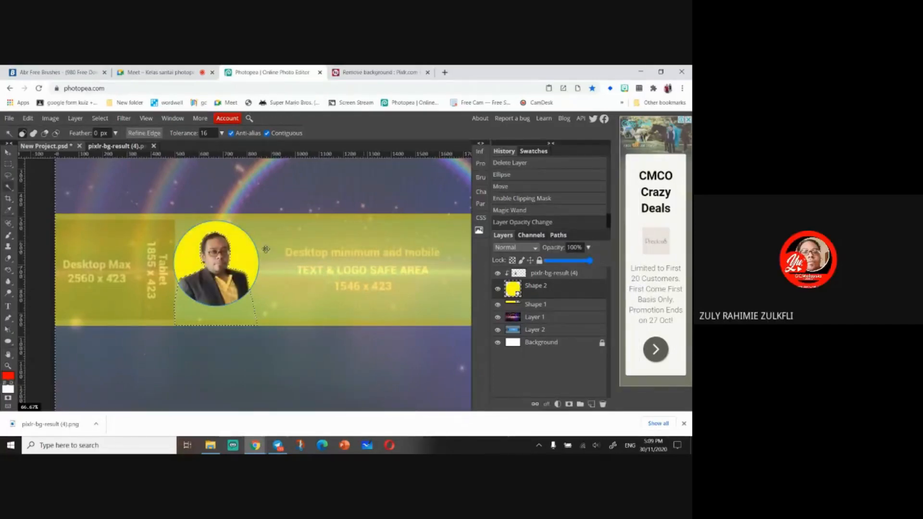
- Deselect the current Magic Wand selection on the canvas
left_click(8, 164)
left_click(318, 271)
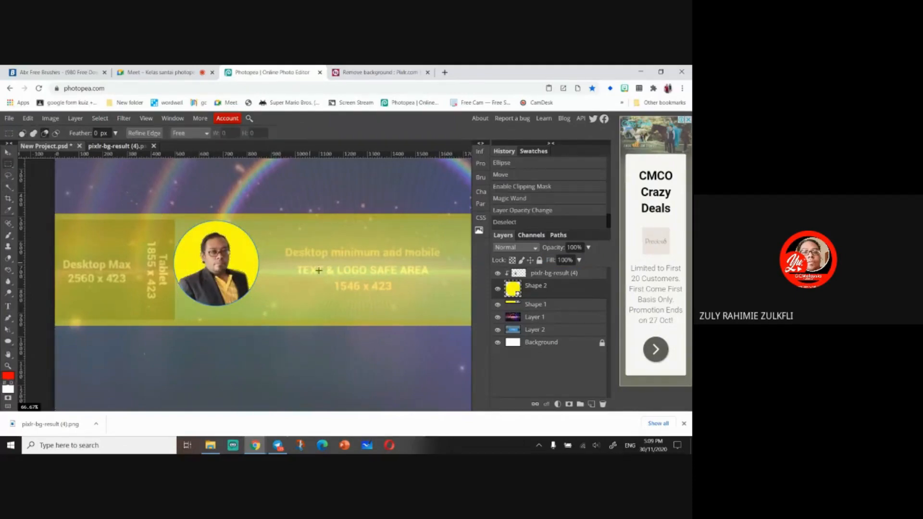
right_click(568, 294)
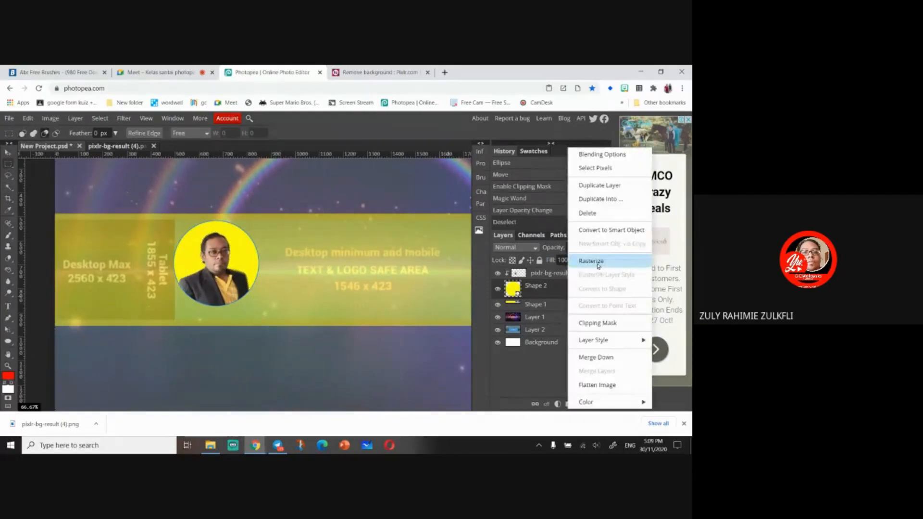
left_click(555, 292)
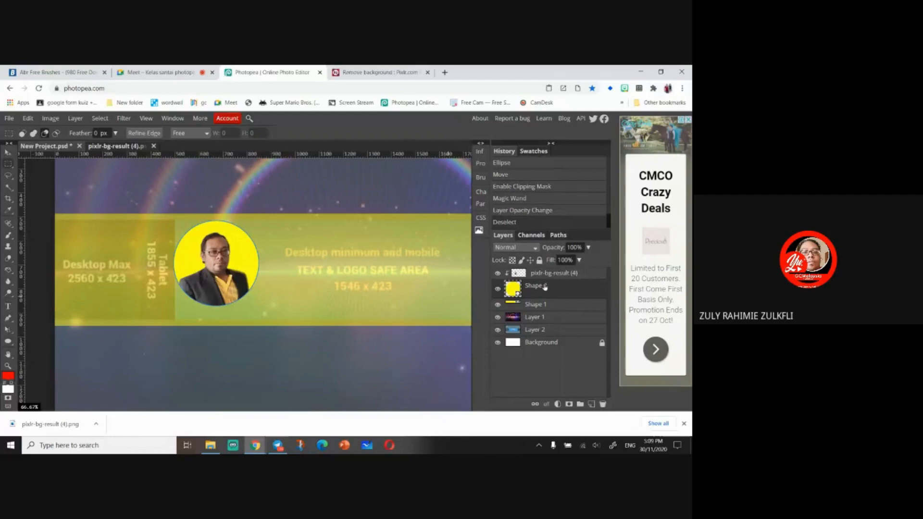
- Try unclipping the photo, lowering the yellow circle's opacity to 5%, and clipping the photo to it again
left_click(538, 273)
right_click(538, 273)
left_click(587, 324)
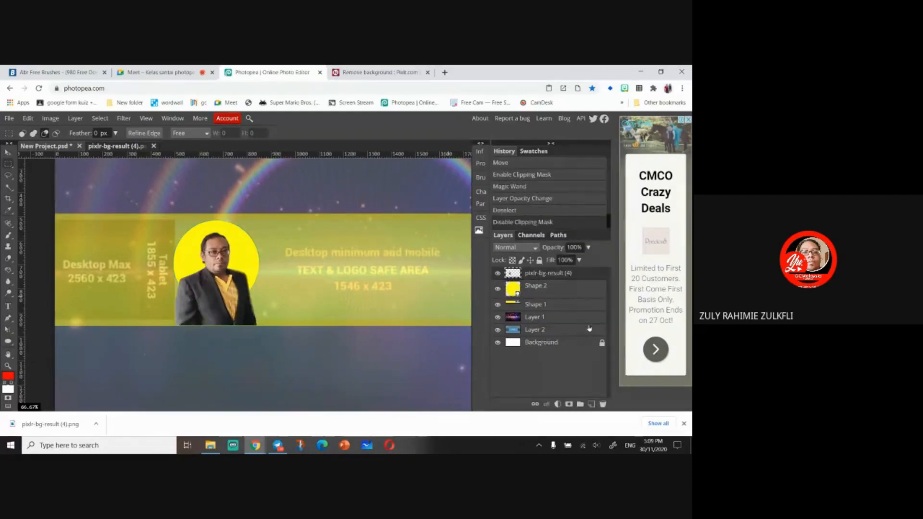
left_click(557, 295)
left_click(588, 247)
left_click_drag(590, 260, 550, 267)
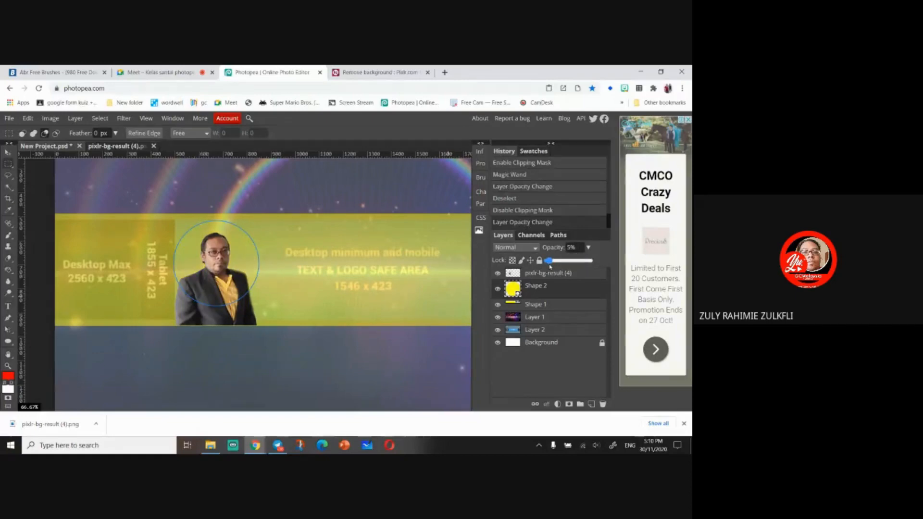
left_click(553, 273)
right_click(566, 273)
left_click(596, 323)
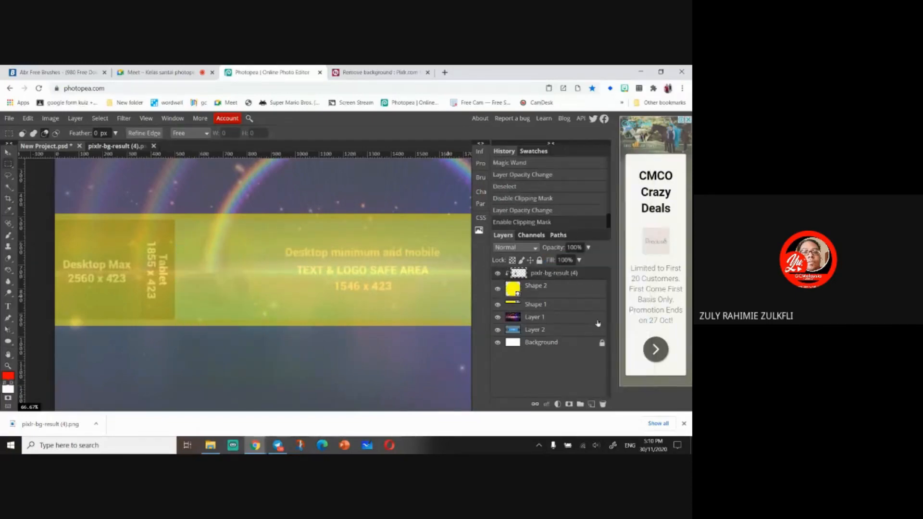
- Undo the re-clip, the opacity change and the clipping mask release
key("ctrl+z")
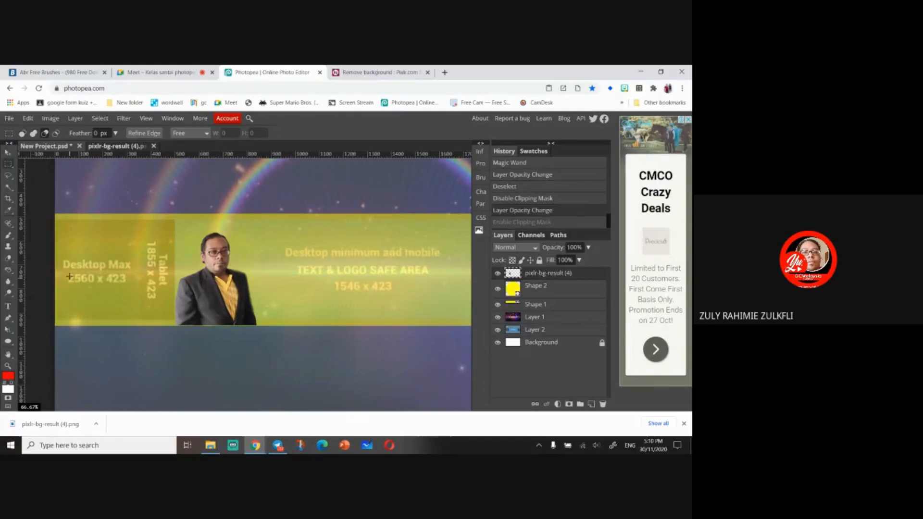
key("ctrl+z")
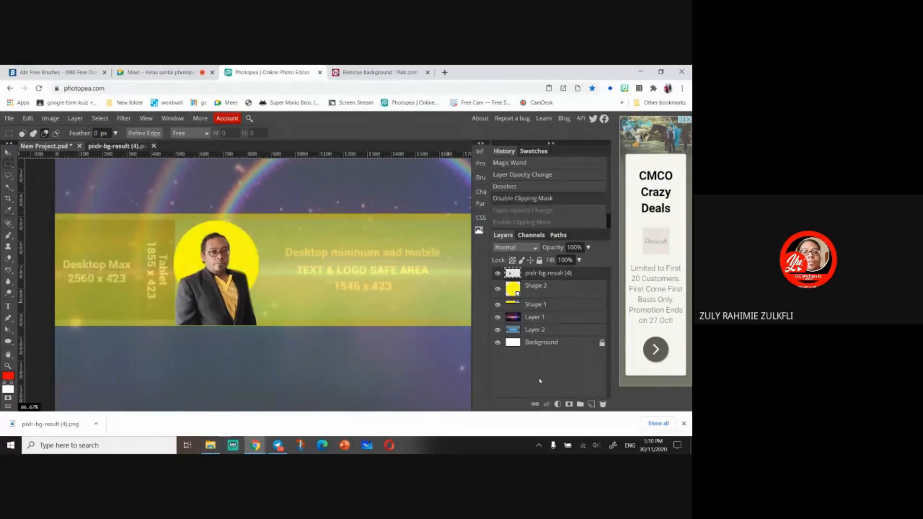
key("ctrl+z")
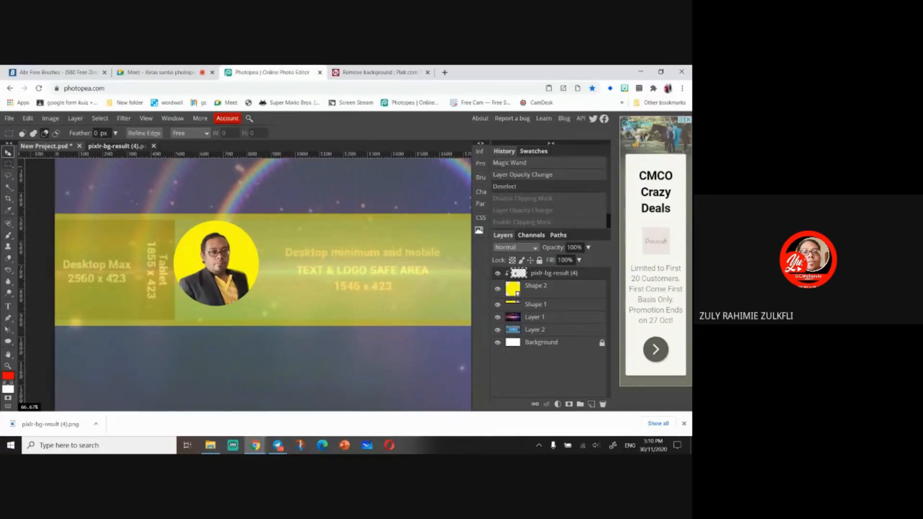
- Try moving the photo with the Move tool and undo the move
left_click(7, 152)
left_click(548, 289)
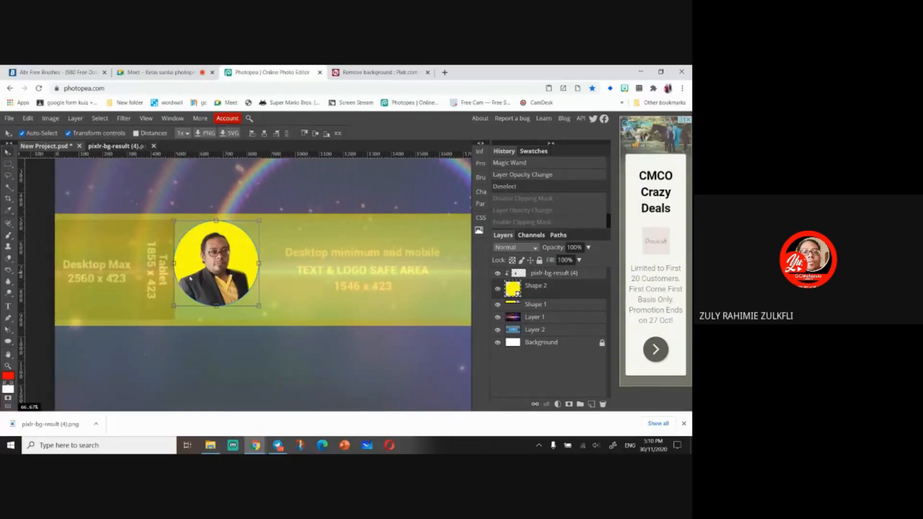
left_click_drag(190, 278, 206, 280)
key("ctrl+z")
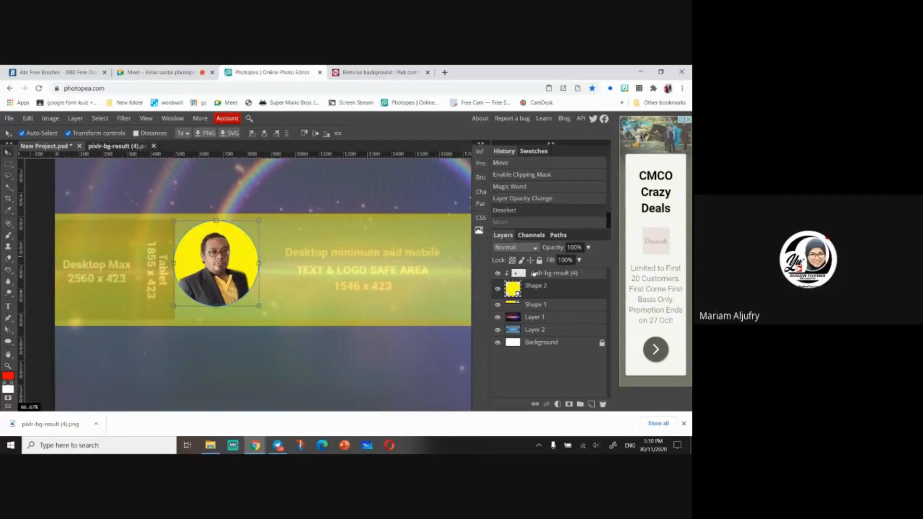
- Shift the yellow circle with its clipped photo slightly right using Free Transform, then deselect
left_click(538, 286)
key("ctrl+t")
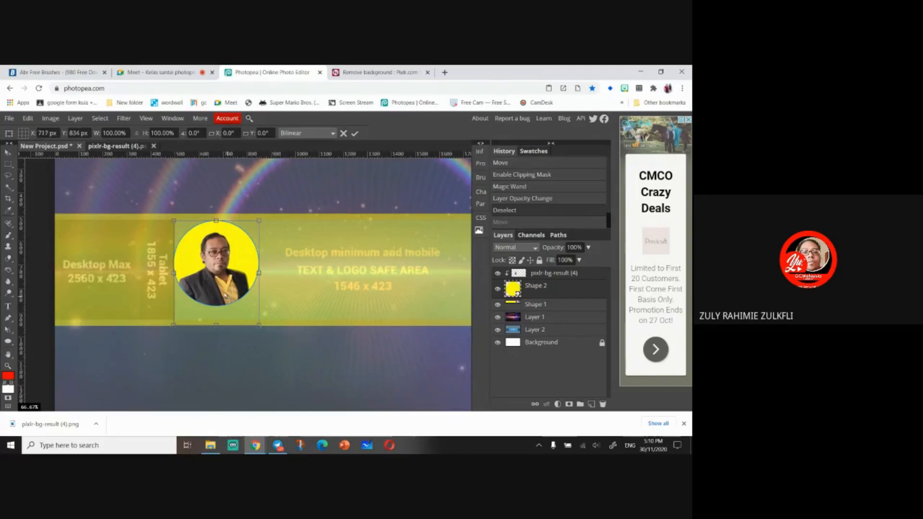
left_click_drag(218, 278, 250, 279)
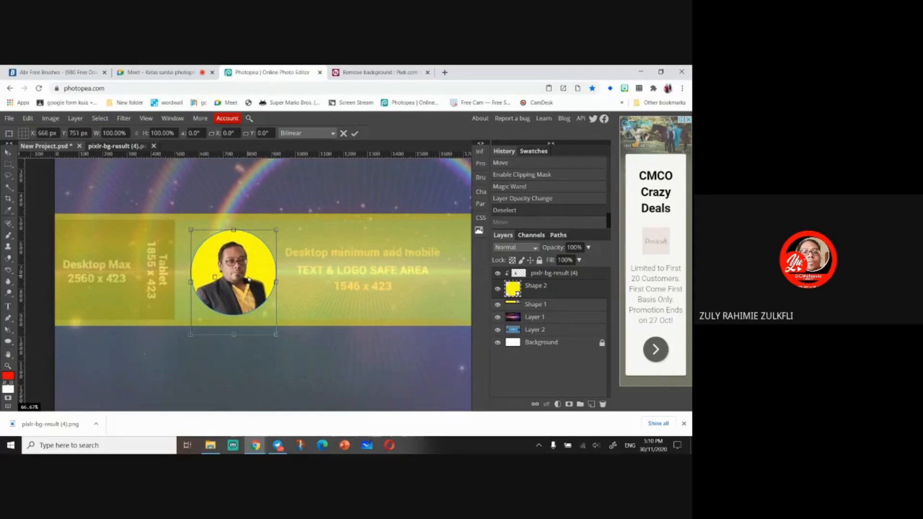
left_click(9, 163)
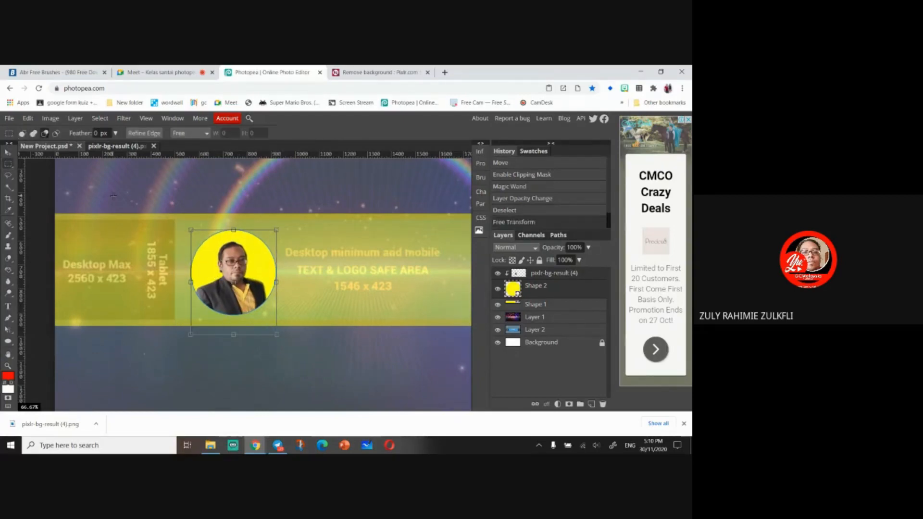
left_click(105, 193)
left_click(131, 185)
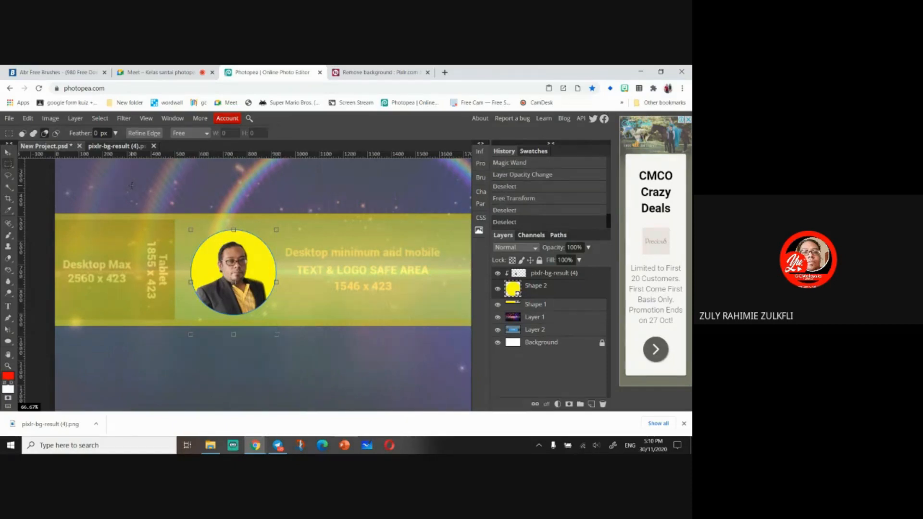
- Add a text layer reading welcome in the safe area above the guide text
key("ctrl+minus")
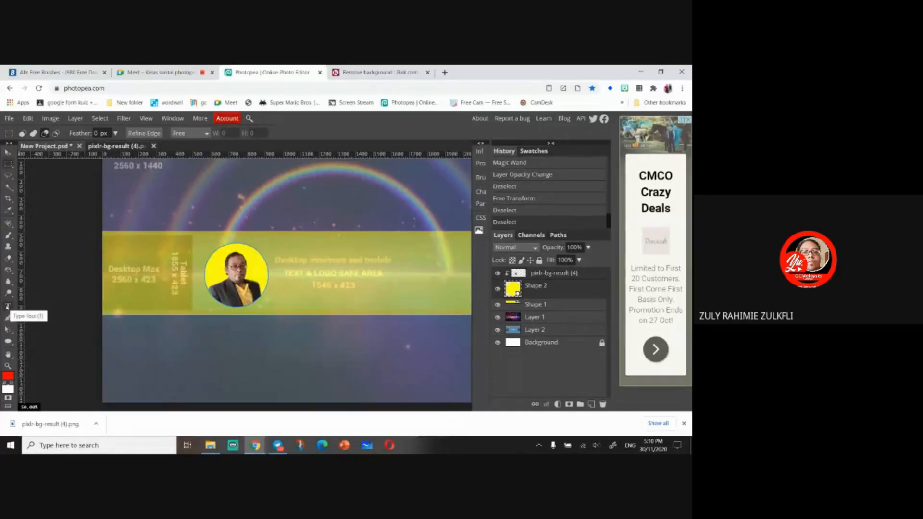
left_click(8, 307)
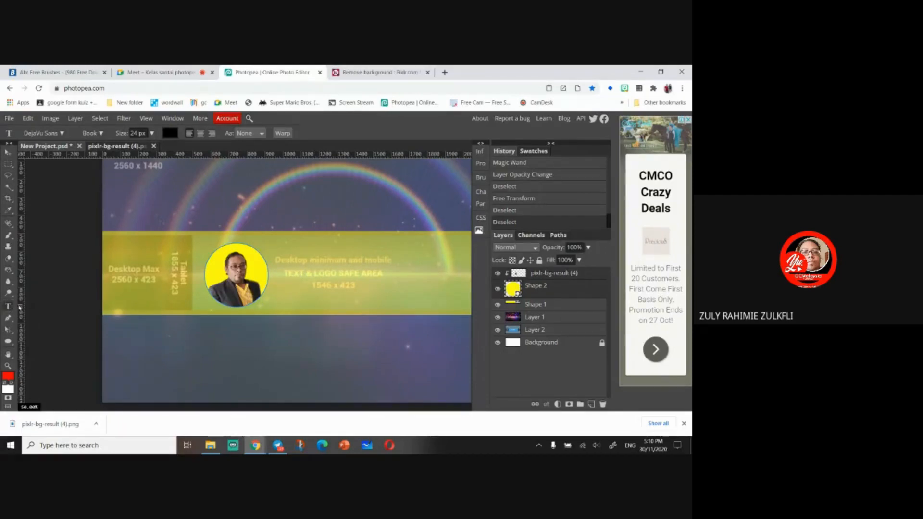
left_click(301, 264)
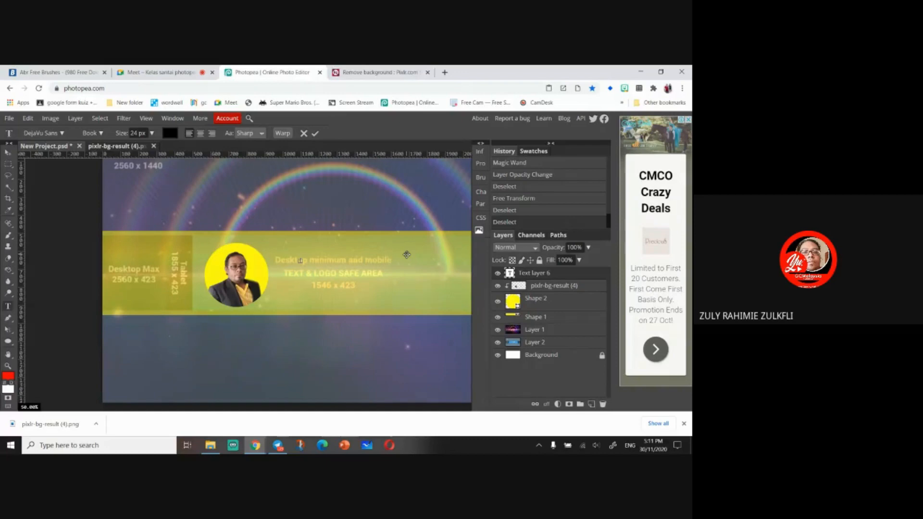
type("come")
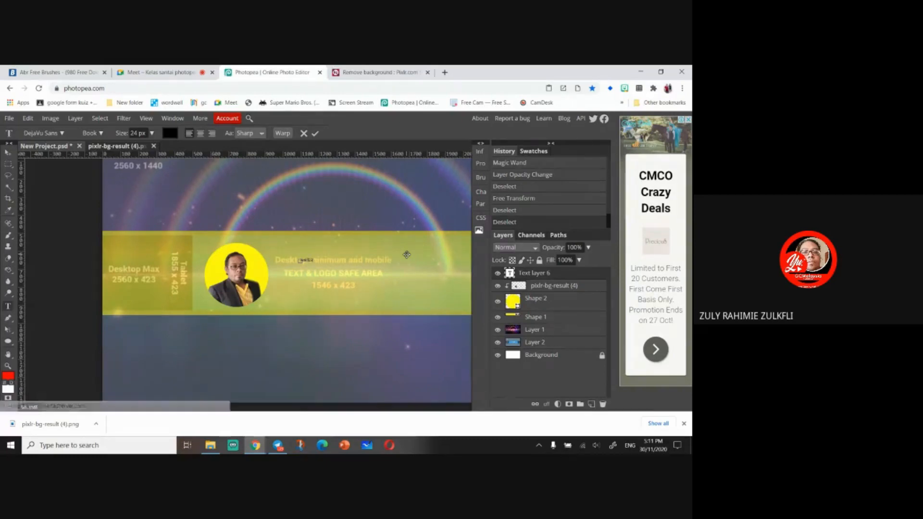
- Select all the text and set its font to ElliotSix at a size of 98 px
key("ctrl+a")
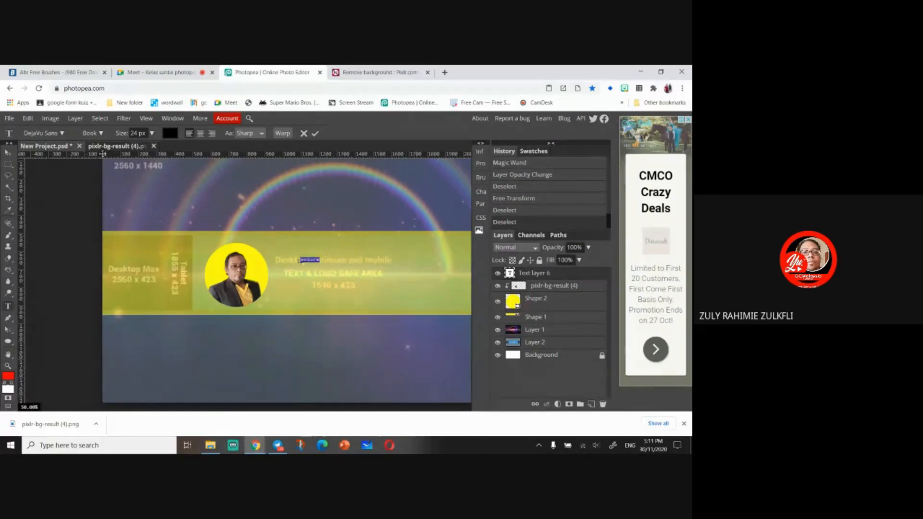
left_click(61, 134)
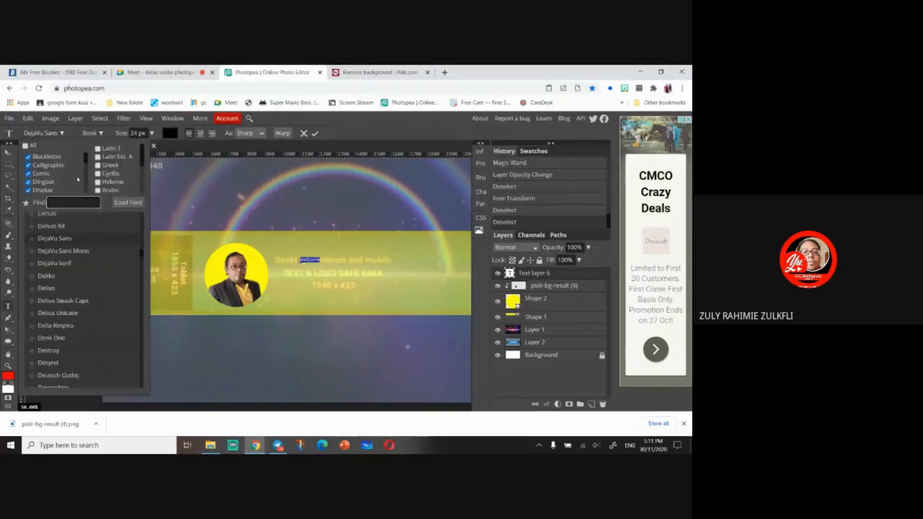
scroll(97, 280, "down", 5)
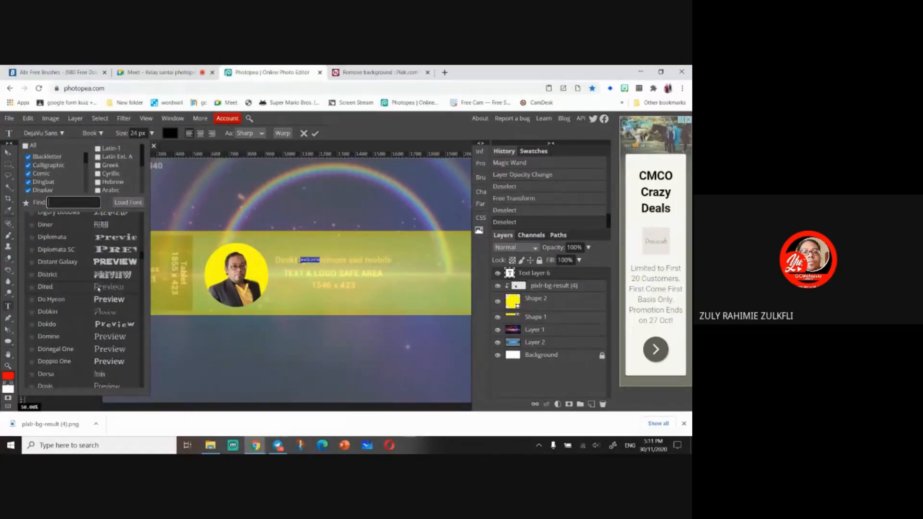
scroll(99, 289, "down", 3)
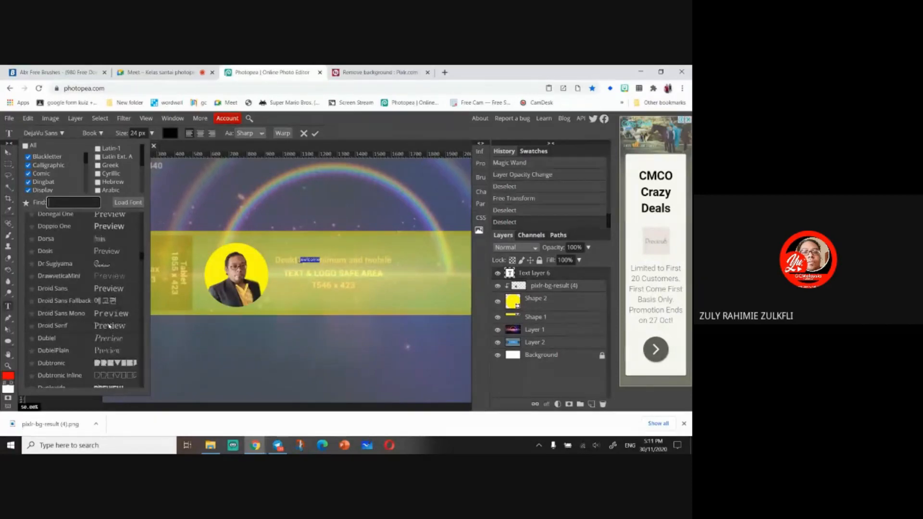
scroll(109, 328, "down", 2)
scroll(111, 321, "down", 2)
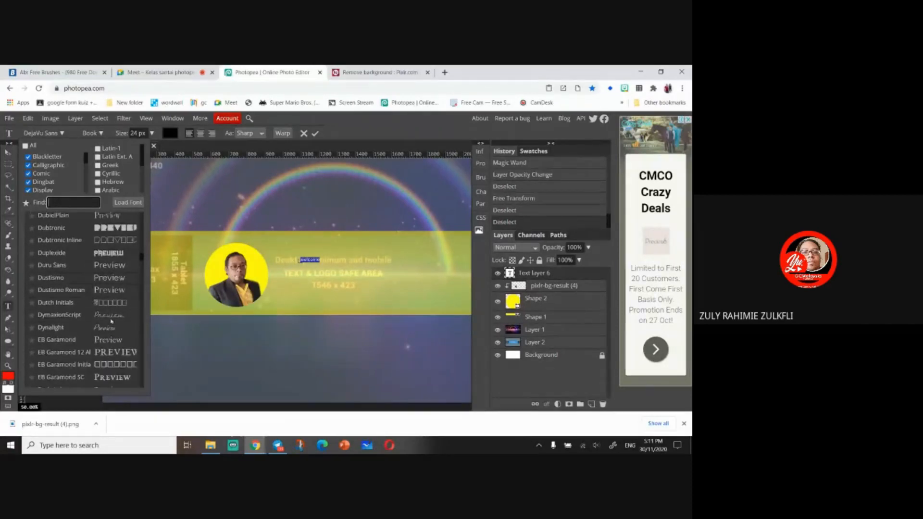
scroll(119, 353, "down", 3)
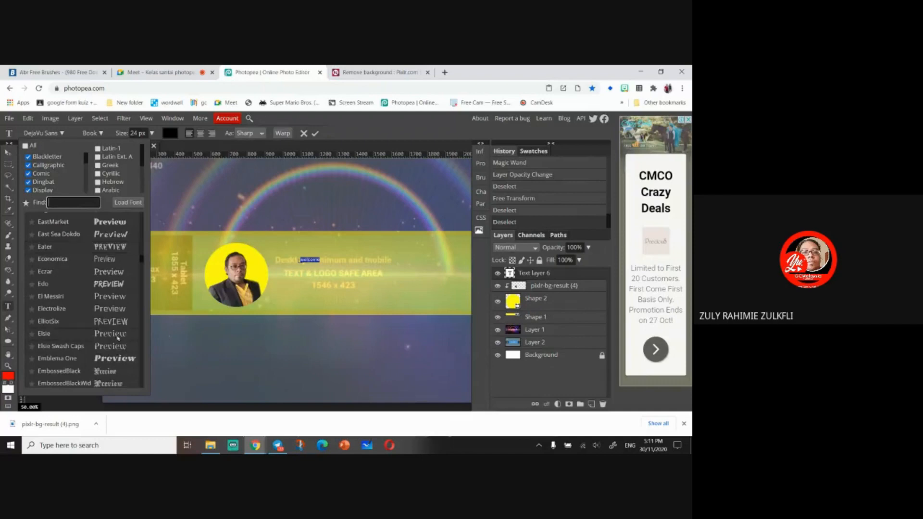
left_click(120, 322)
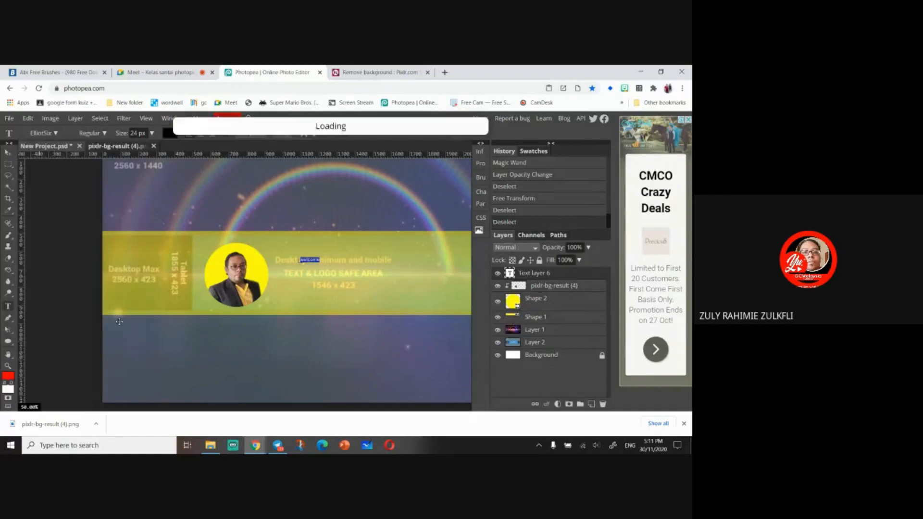
left_click(153, 134)
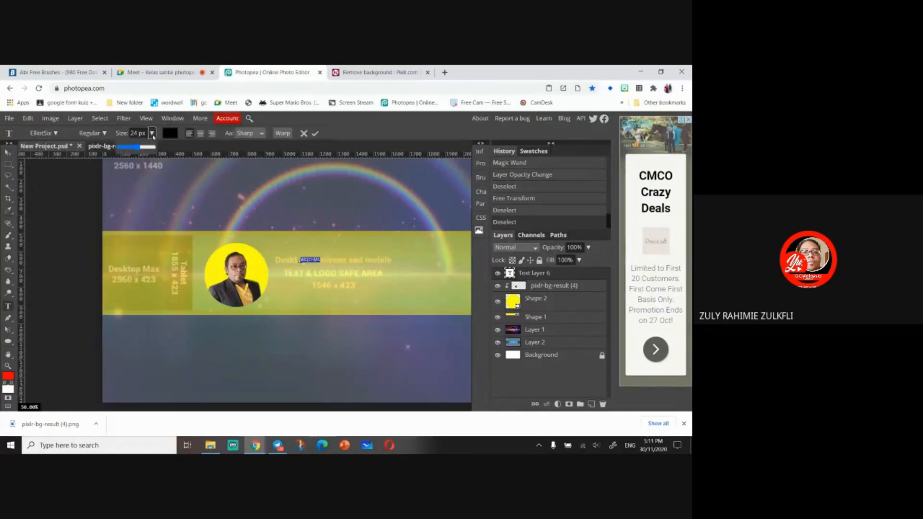
left_click_drag(145, 146, 149, 150)
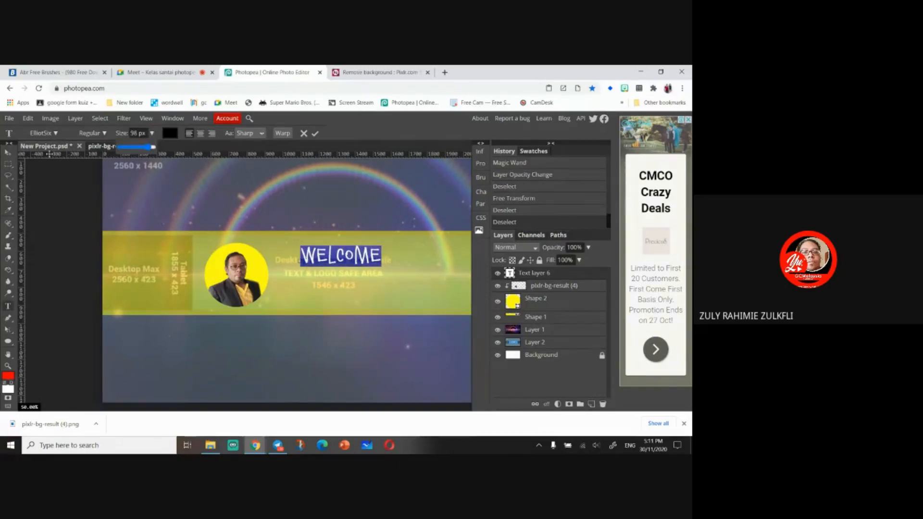
- Scale the WELCOME text up to about 107% and move it slightly up and right
left_click(8, 152)
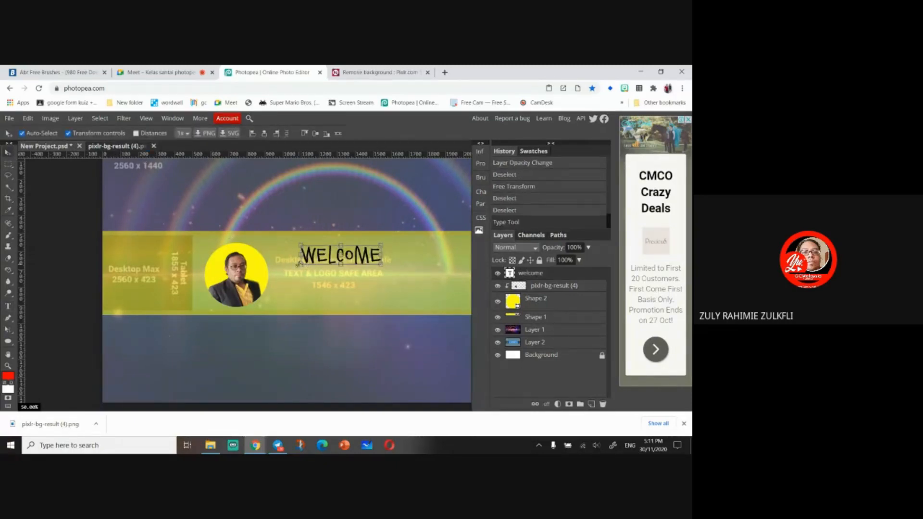
left_click_drag(298, 265, 275, 275)
mouse_move(366, 260)
left_mouse_down()
mouse_move(396, 270)
mouse_move(375, 262)
mouse_move(378, 252)
left_mouse_up()
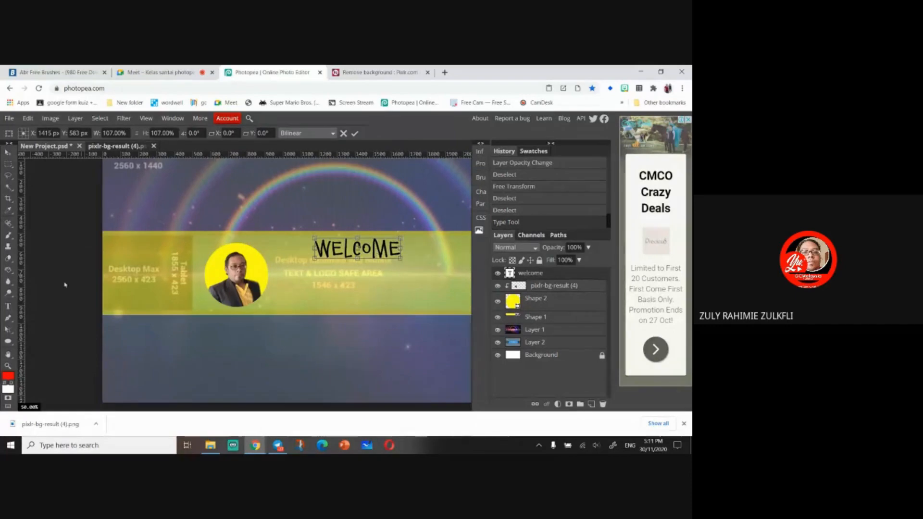
left_click(8, 306)
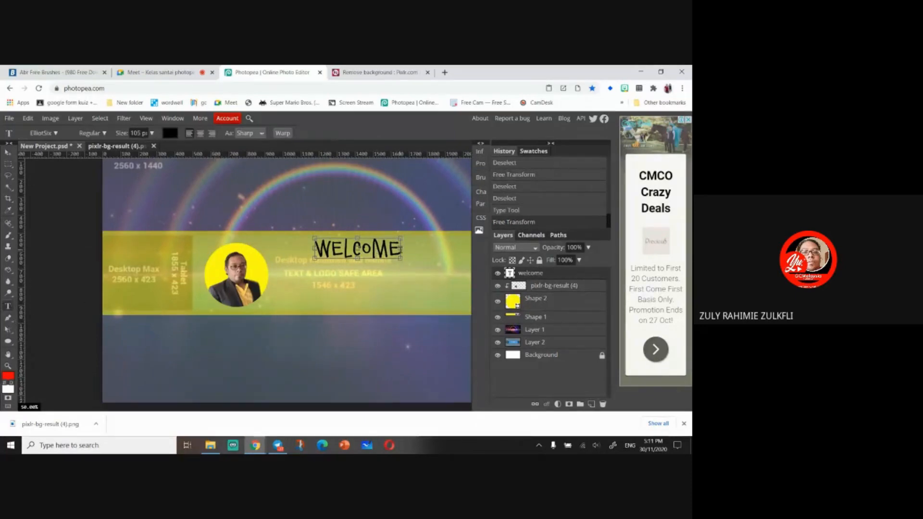
- Select the WELCOME text and change its colour to red
left_click(359, 257)
double_click(360, 257)
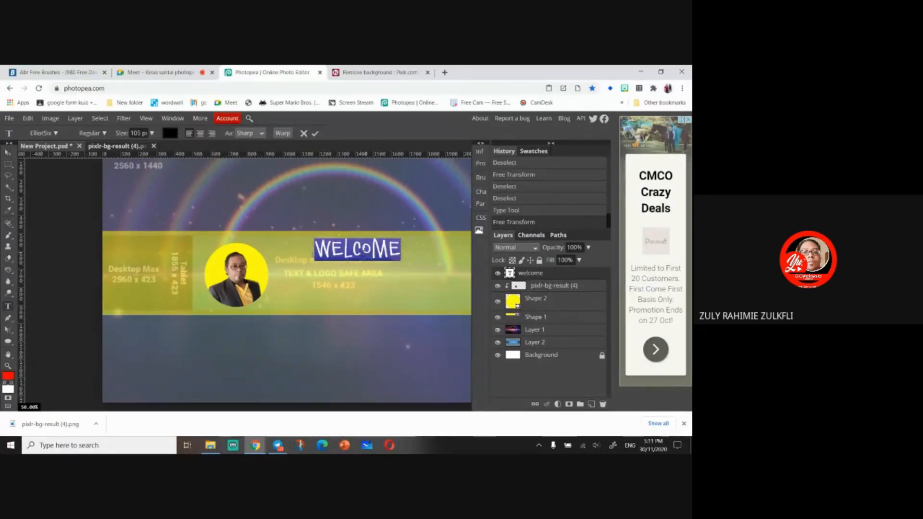
left_click(171, 134)
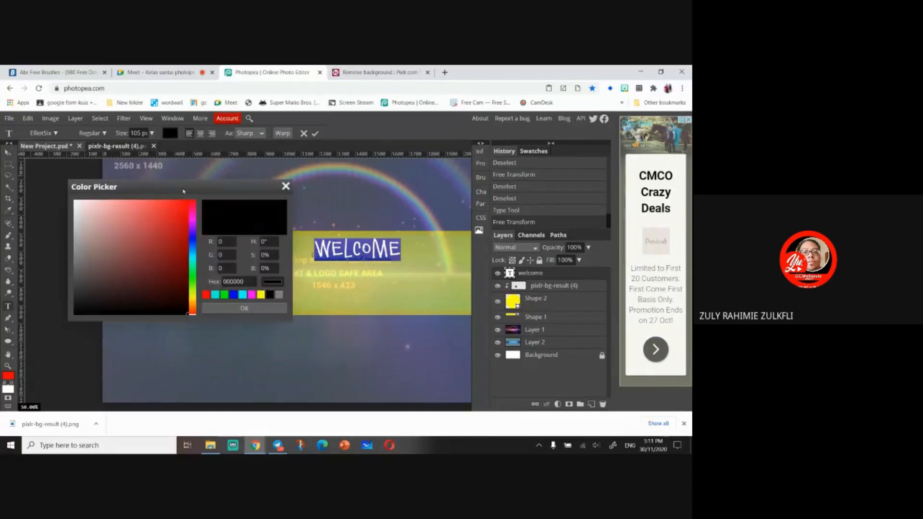
left_click(188, 207)
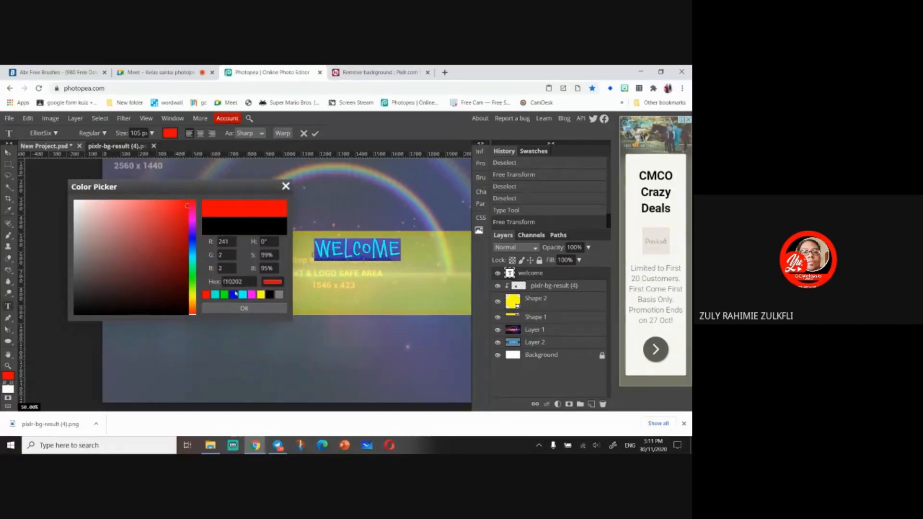
left_click(244, 308)
left_click(8, 164)
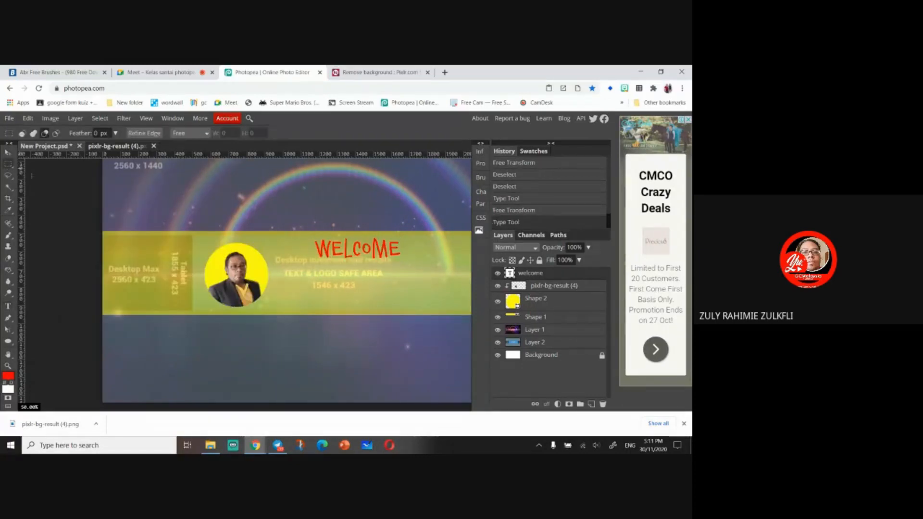
- Apply Inner Shadow and Drop Shadow layer styles, with Multiply blend mode, to the WELCOME text layer
right_click(562, 278)
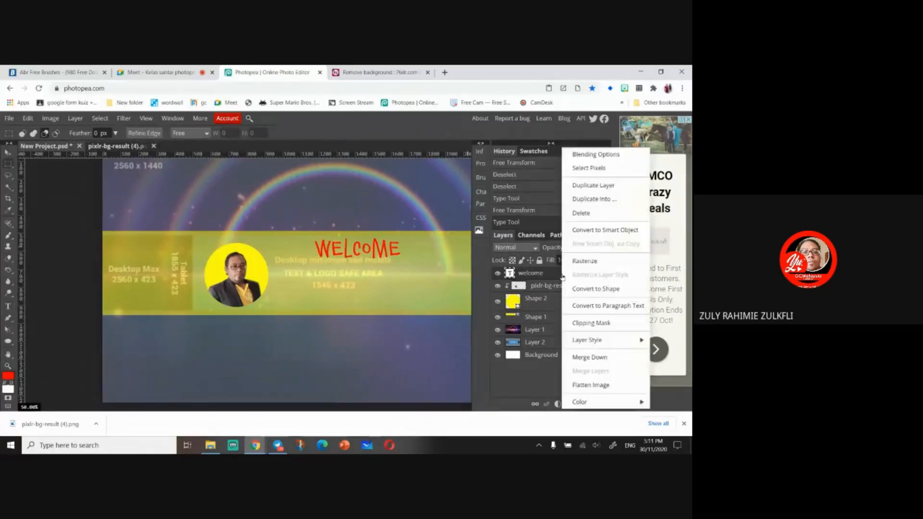
left_click(596, 154)
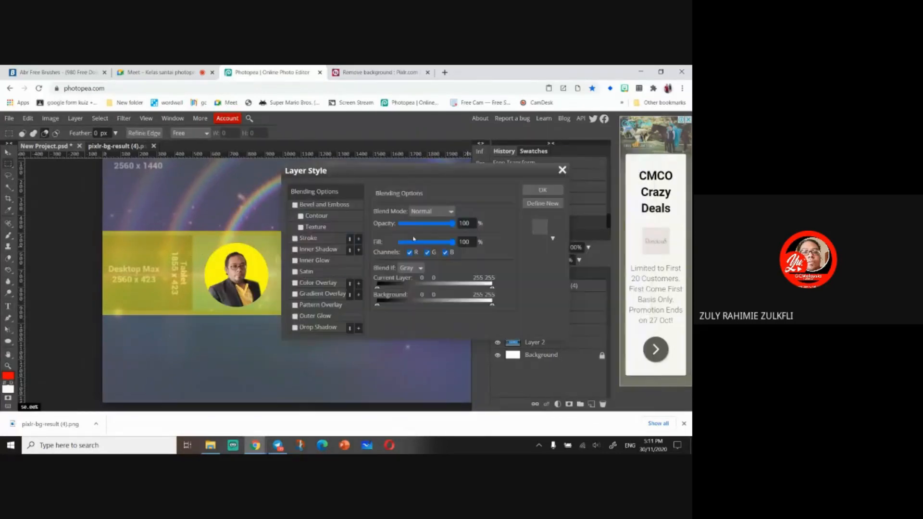
left_click(295, 249)
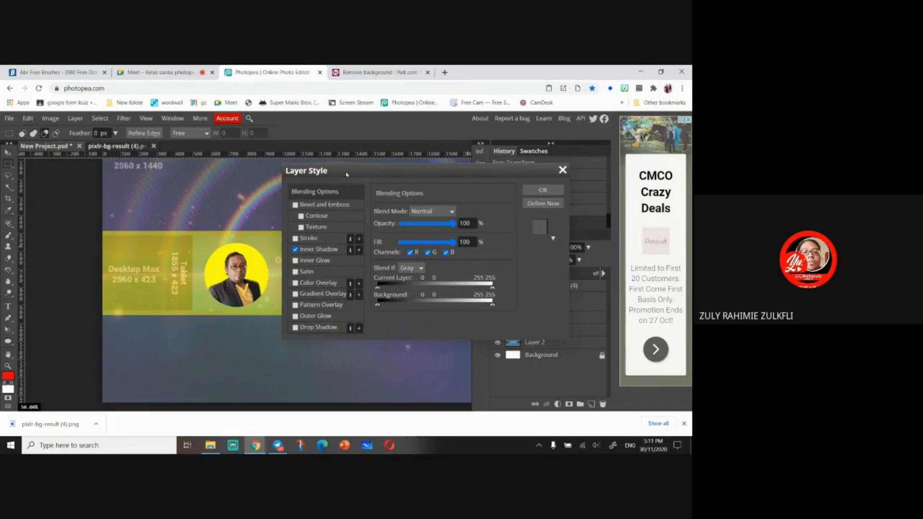
left_click_drag(340, 172, 473, 162)
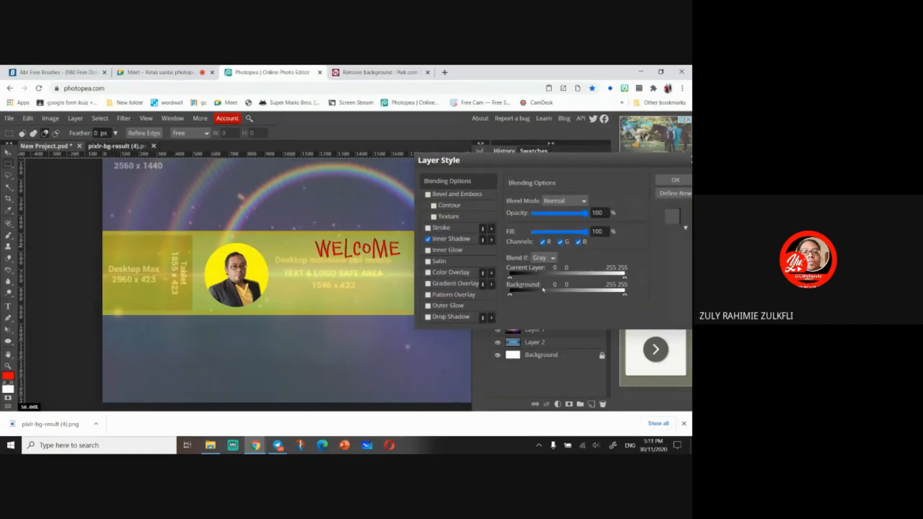
left_click(449, 239)
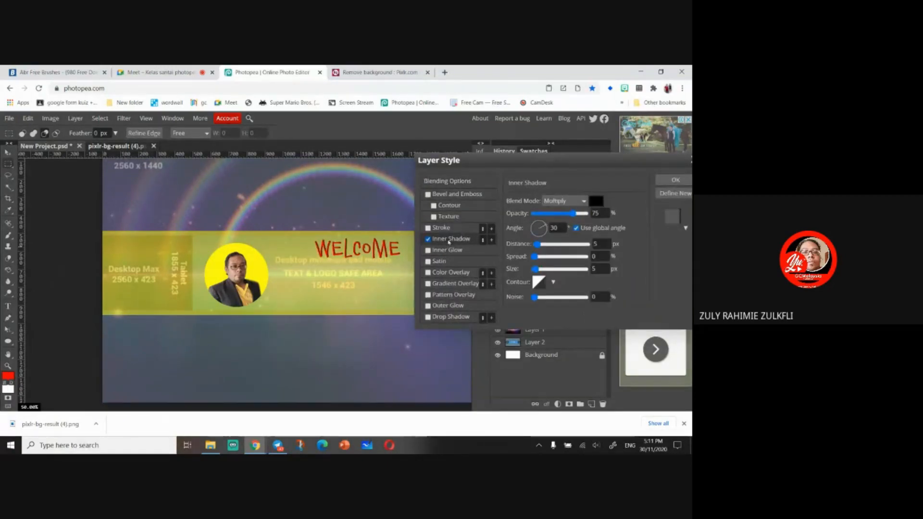
left_click_drag(573, 213, 574, 214)
left_click(428, 239)
left_click(427, 316)
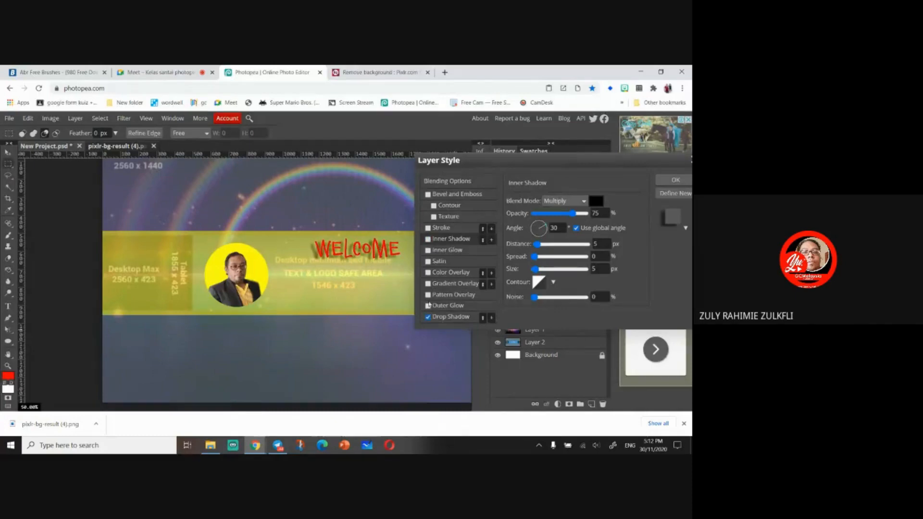
left_click(428, 239)
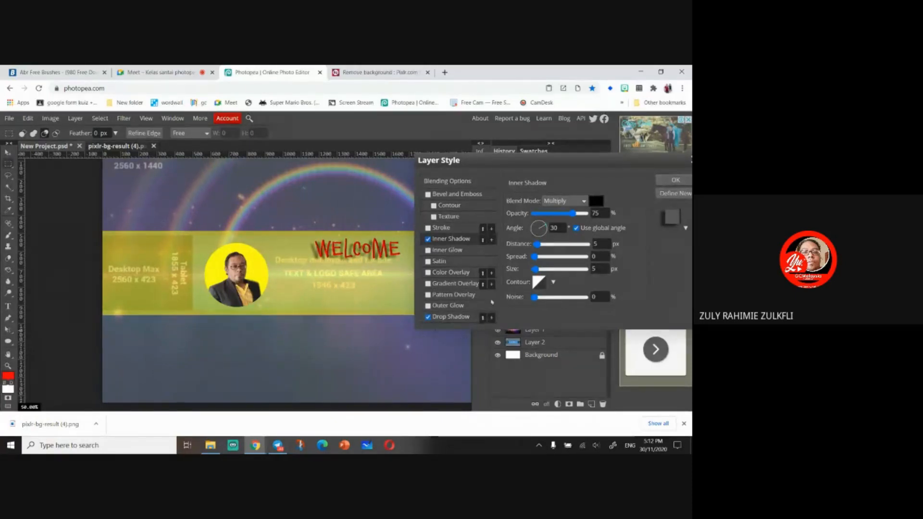
left_click(451, 317)
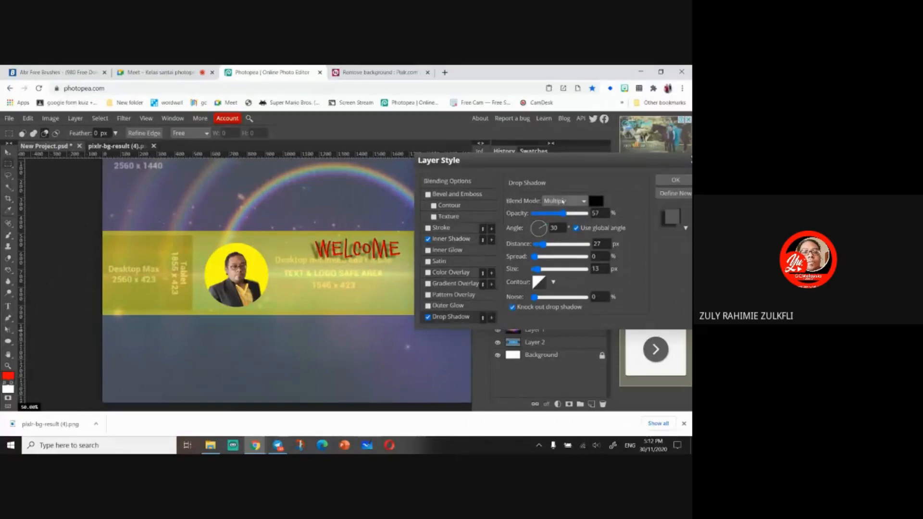
left_click(564, 201)
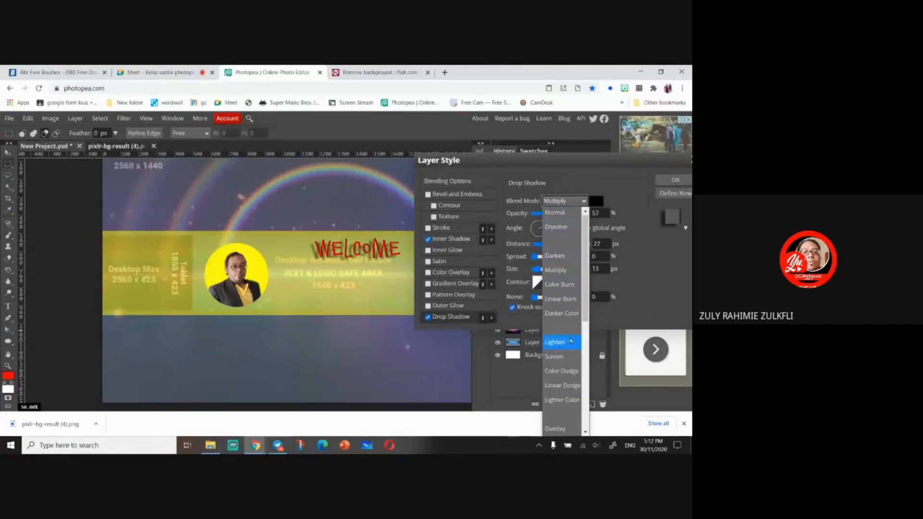
left_click(573, 200)
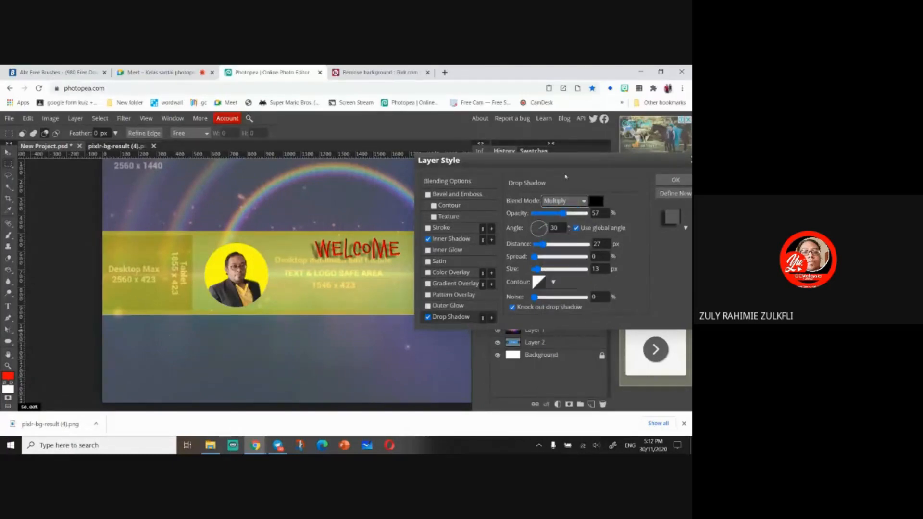
left_click(674, 180)
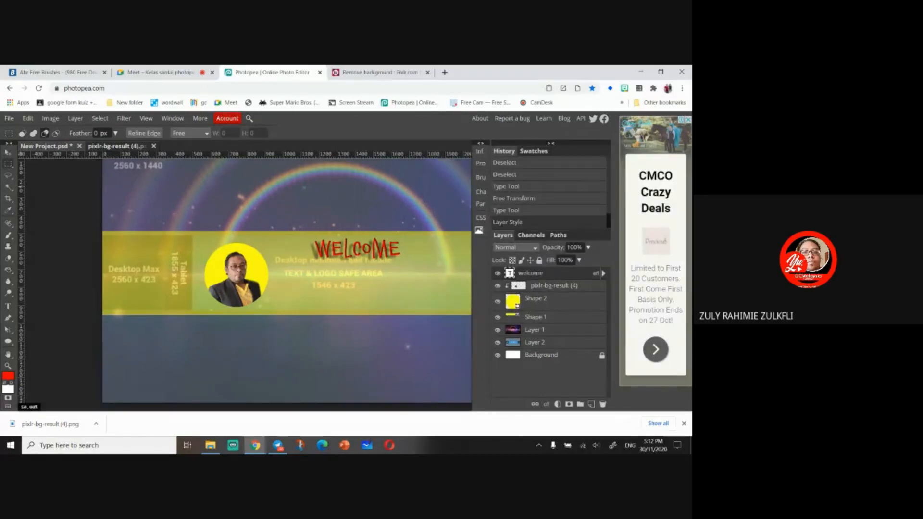
- Add a new text line below WELCOME reading CIKGU, the teacher's name and CHANNEL
left_click(9, 308)
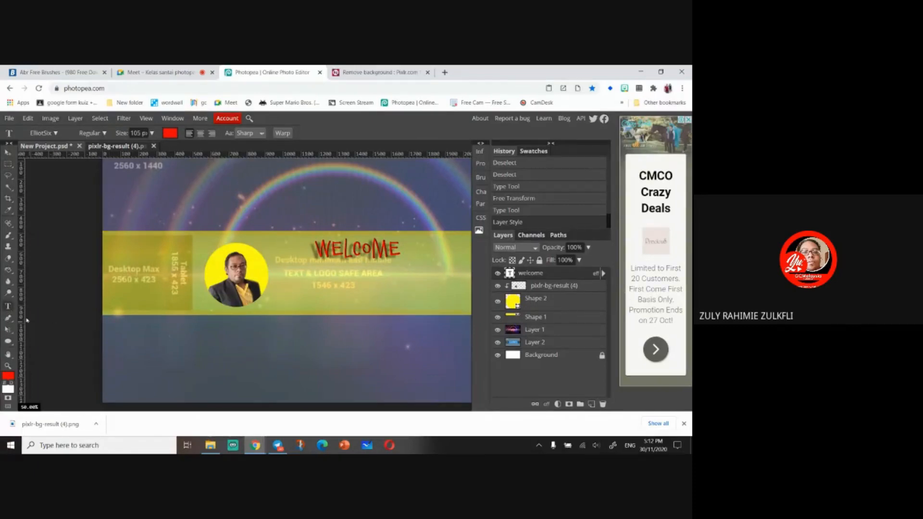
left_click(309, 283)
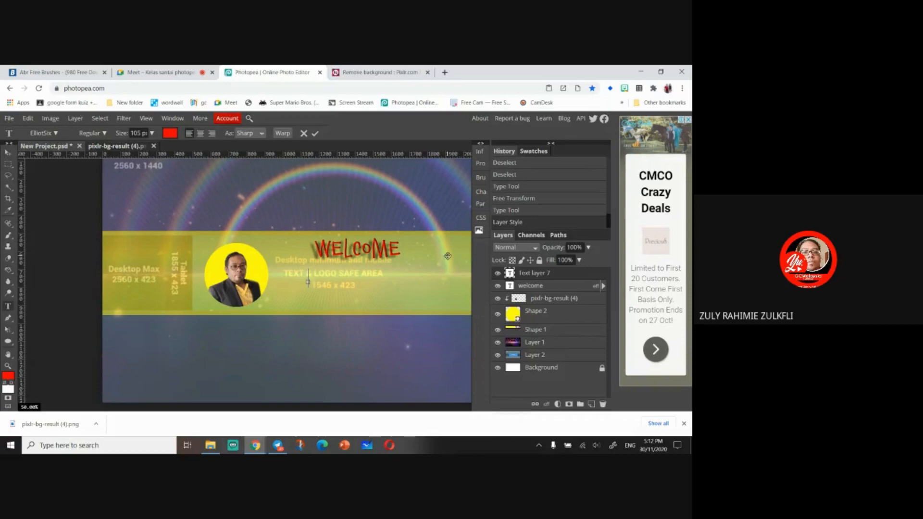
type("CIKGU")
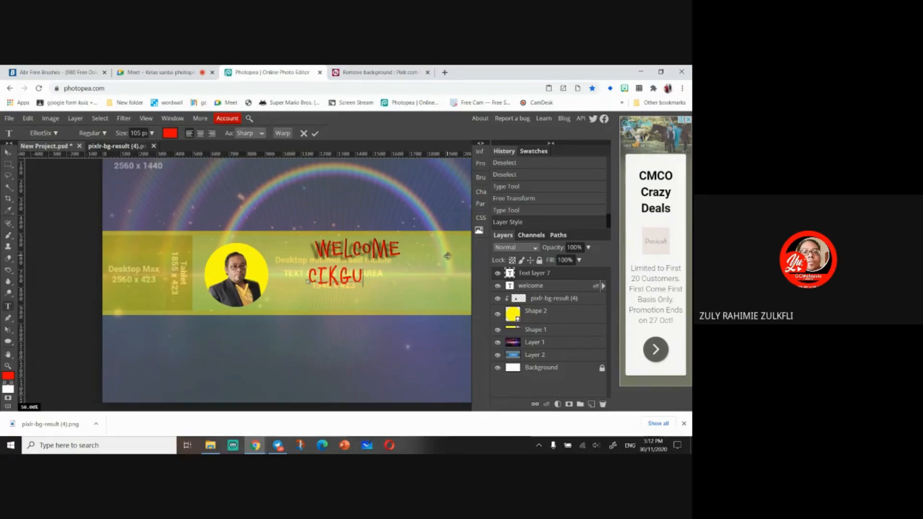
type(" ZULY")
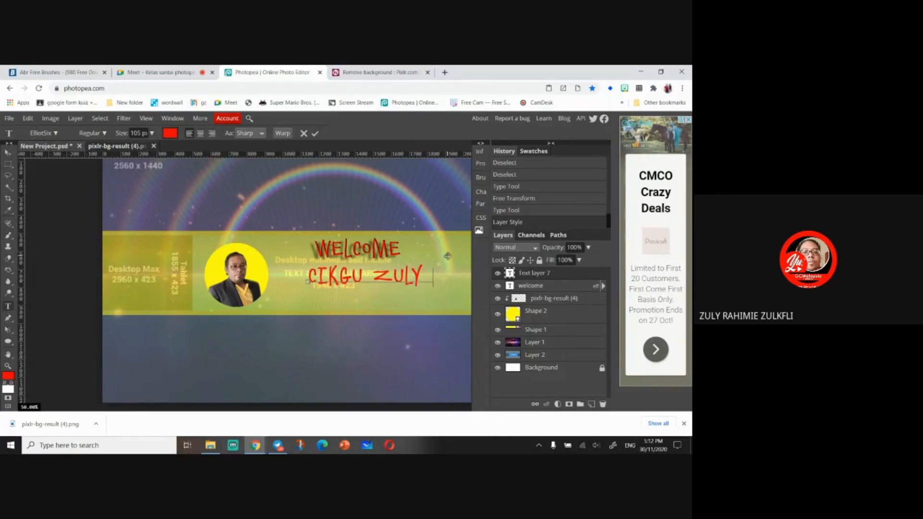
type(" CHA")
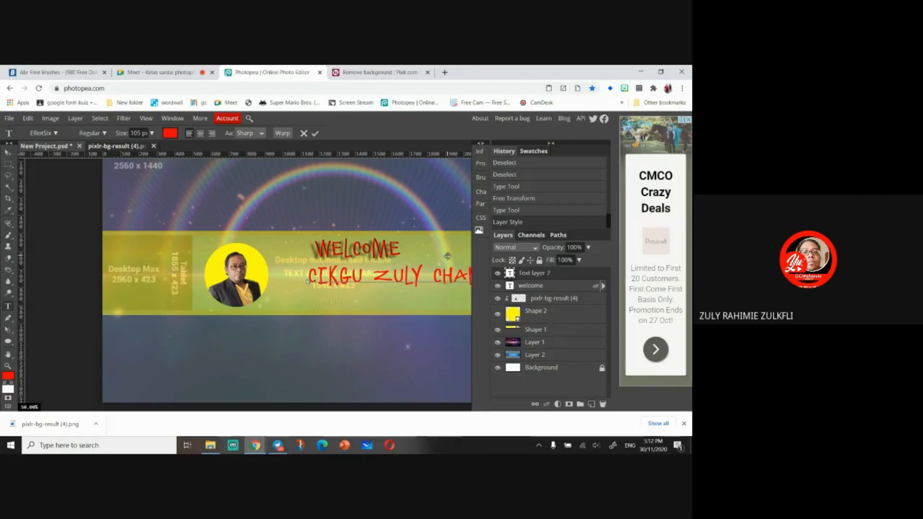
- Select all the channel-name text and set its font to Faster One
key("ctrl+a")
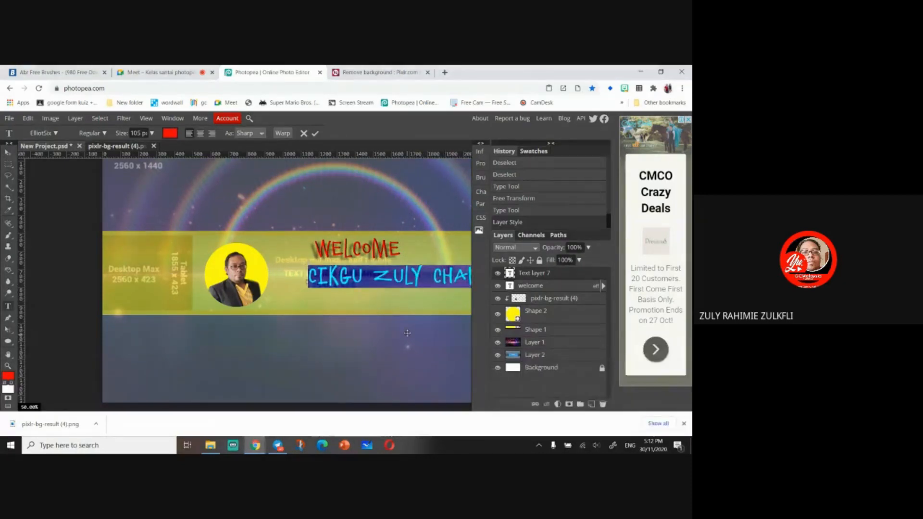
left_click(55, 133)
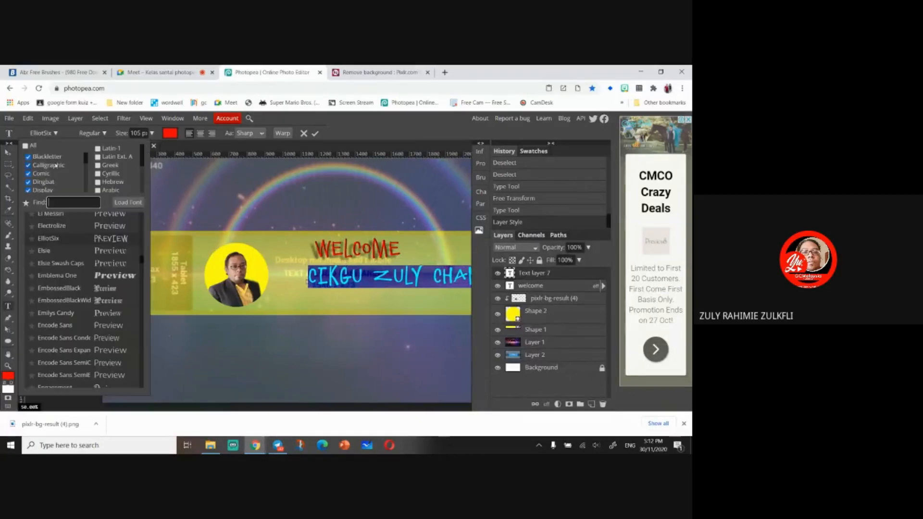
scroll(101, 336, "down", 3)
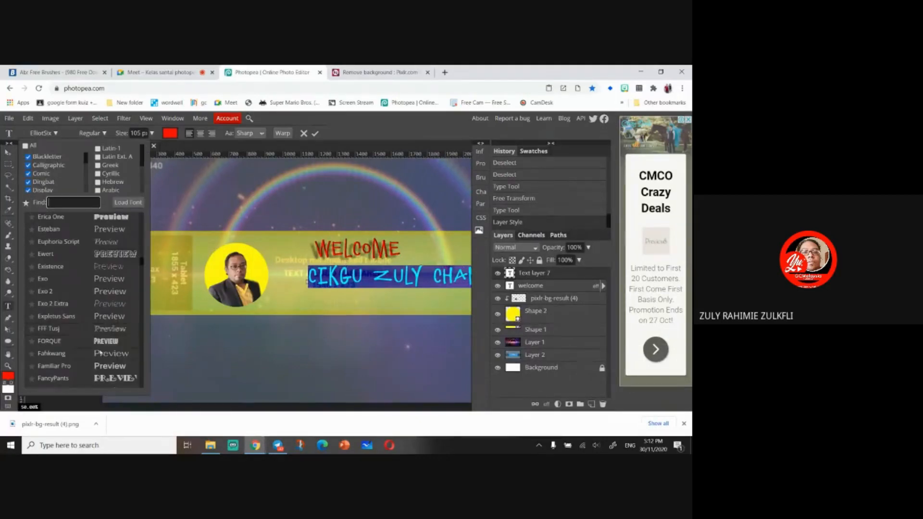
scroll(102, 334, "down", 1)
left_click(103, 297)
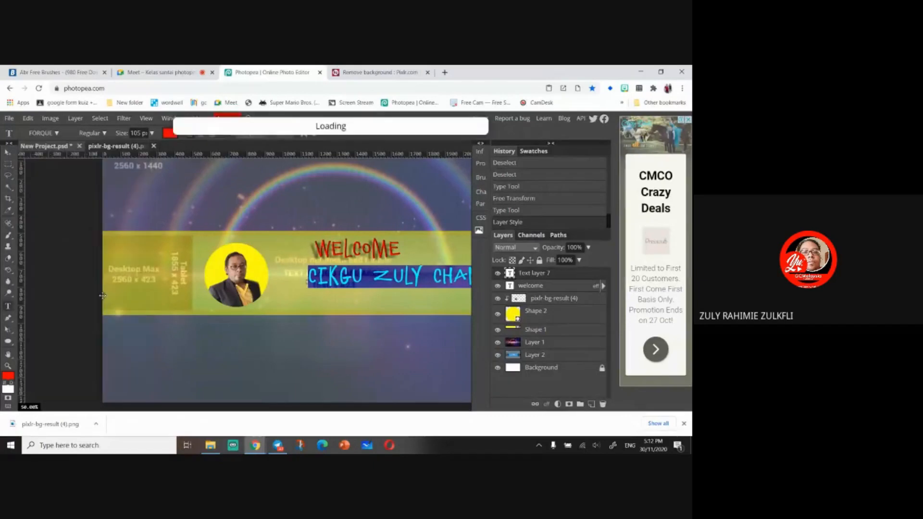
left_click(44, 133)
scroll(105, 287, "down", 3)
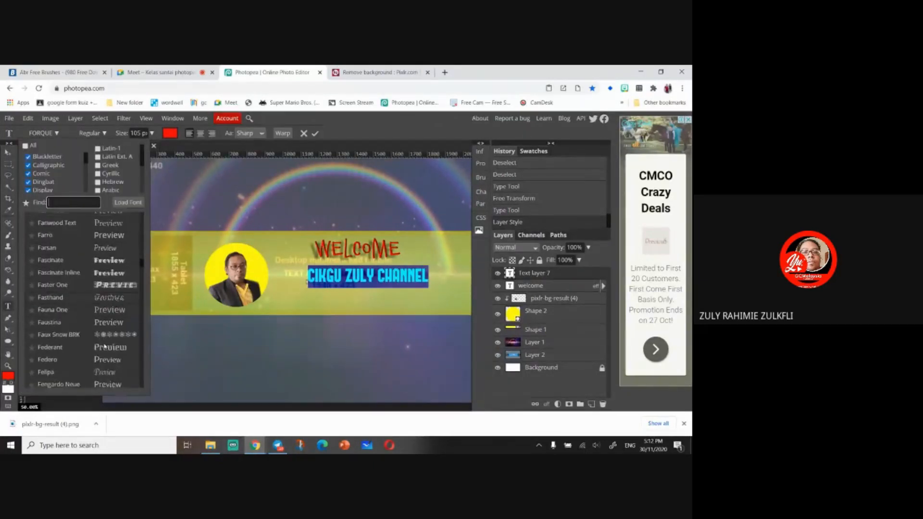
left_click(106, 285)
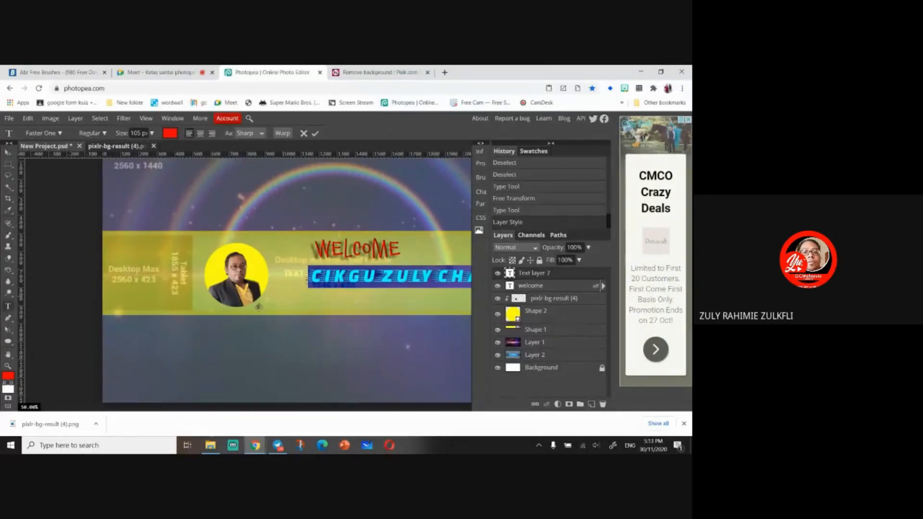
- Stretch the channel-name text to about 71% width and 197% height, fitting it under WELCOME
scroll(255, 308, "down", 1)
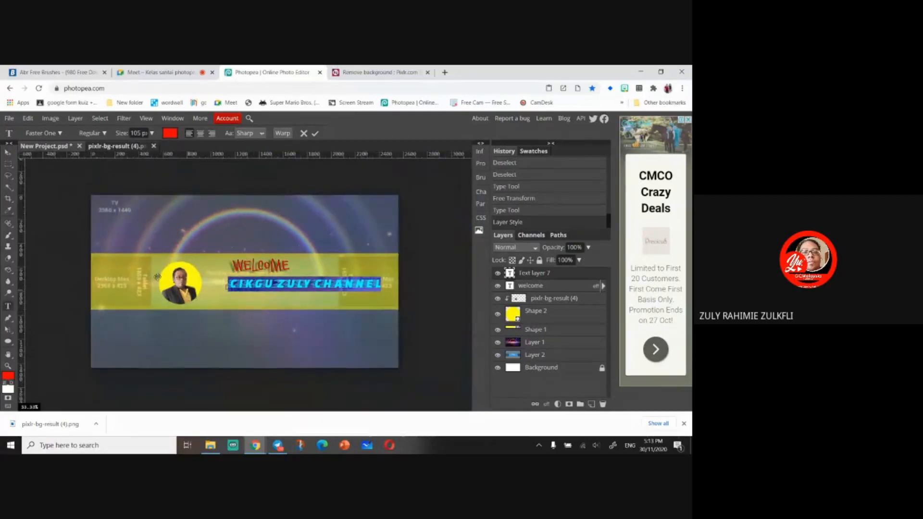
left_click(8, 152)
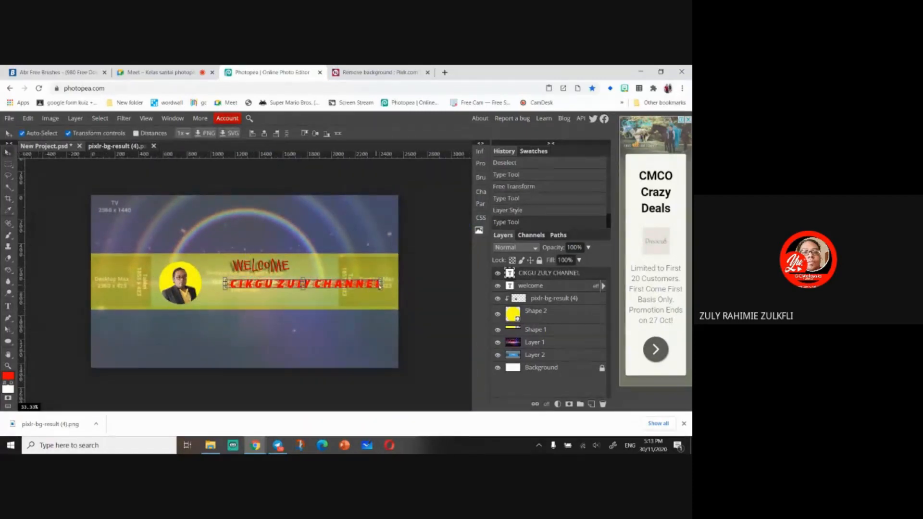
left_click_drag(381, 283, 324, 283)
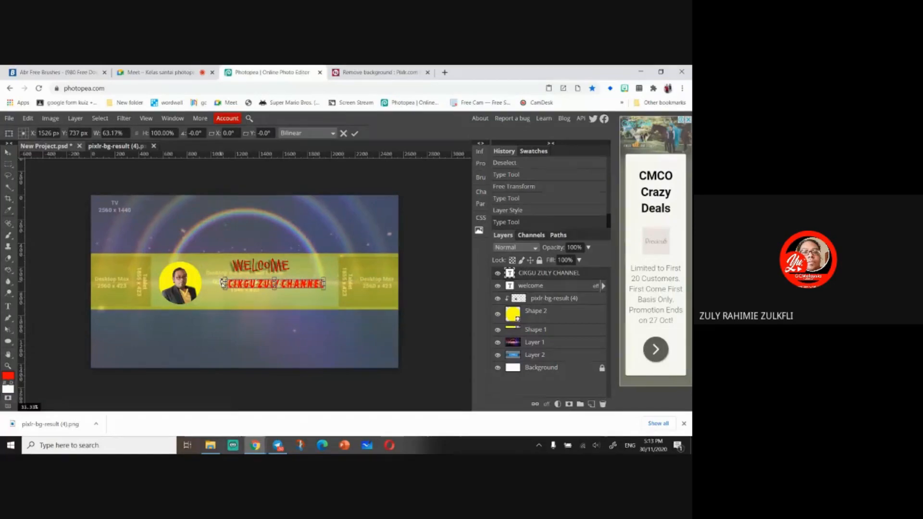
left_click_drag(223, 284, 212, 284)
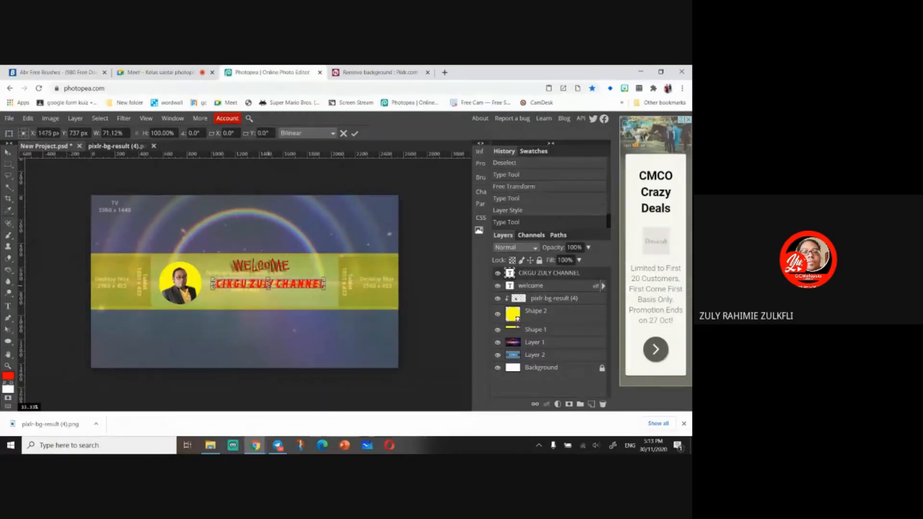
left_click_drag(268, 289, 289, 294)
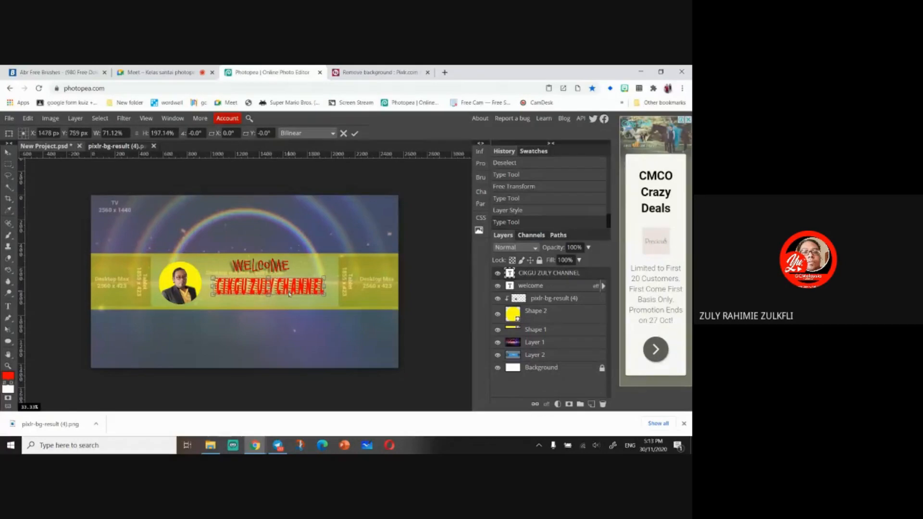
- Select all the channel-name text and try the Freebooter Script and Gochi Hand fonts on it
left_click(8, 306)
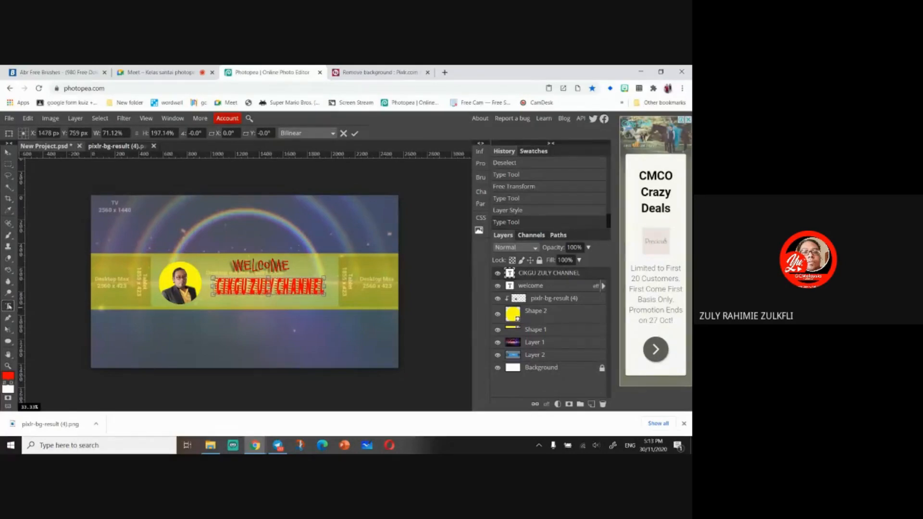
triple_click(296, 296)
left_click(56, 133)
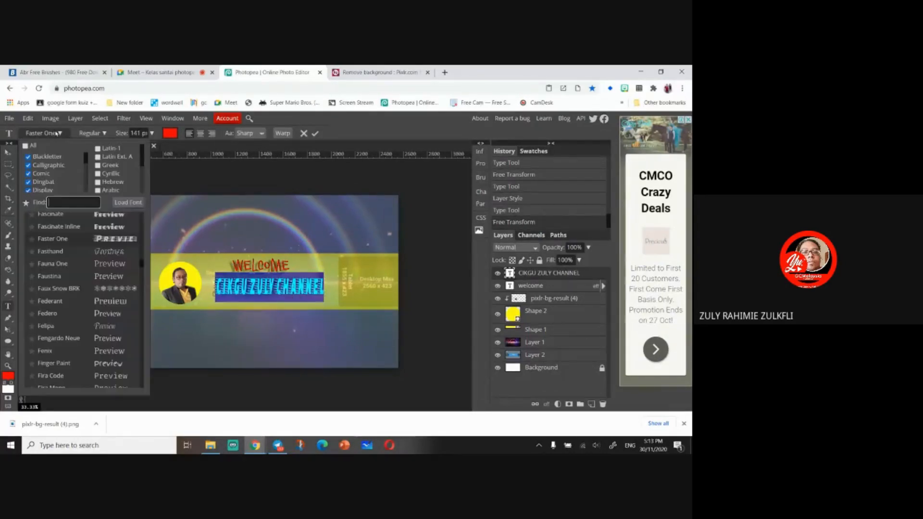
scroll(94, 313, "down", 8)
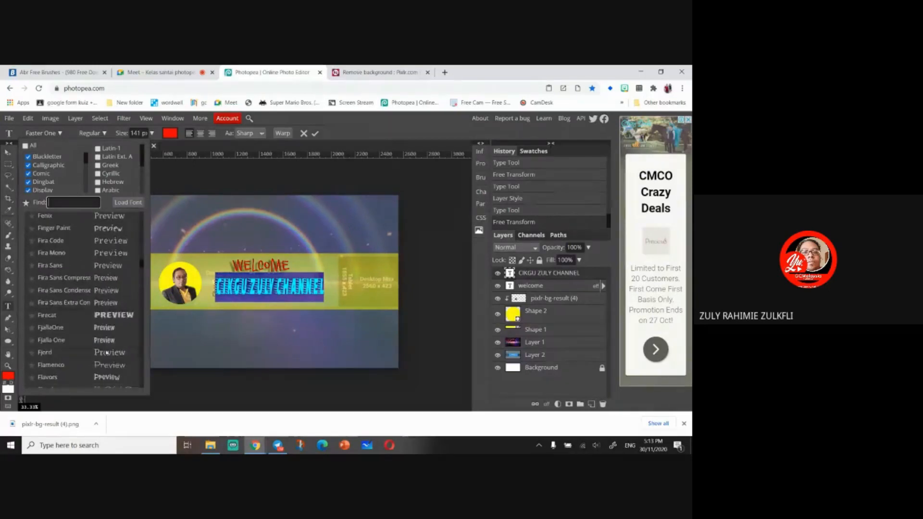
scroll(108, 356, "down", 3)
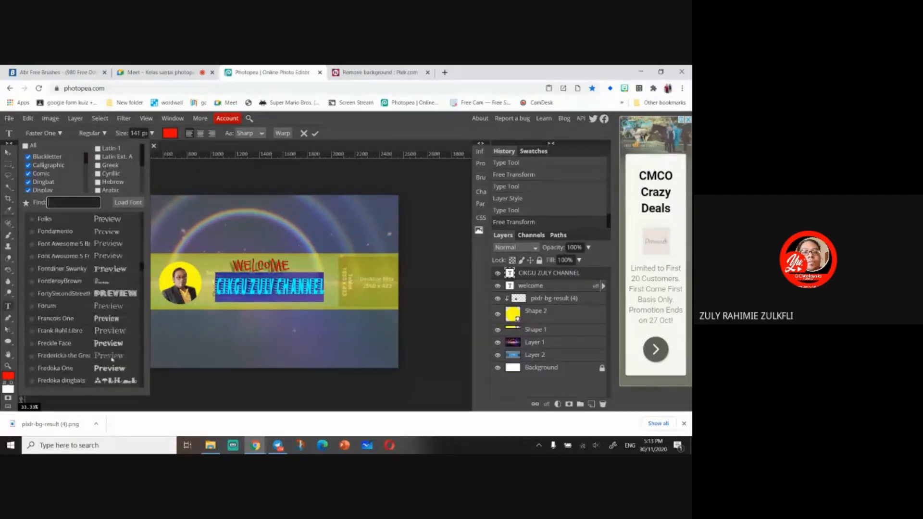
scroll(105, 250, "down", 5)
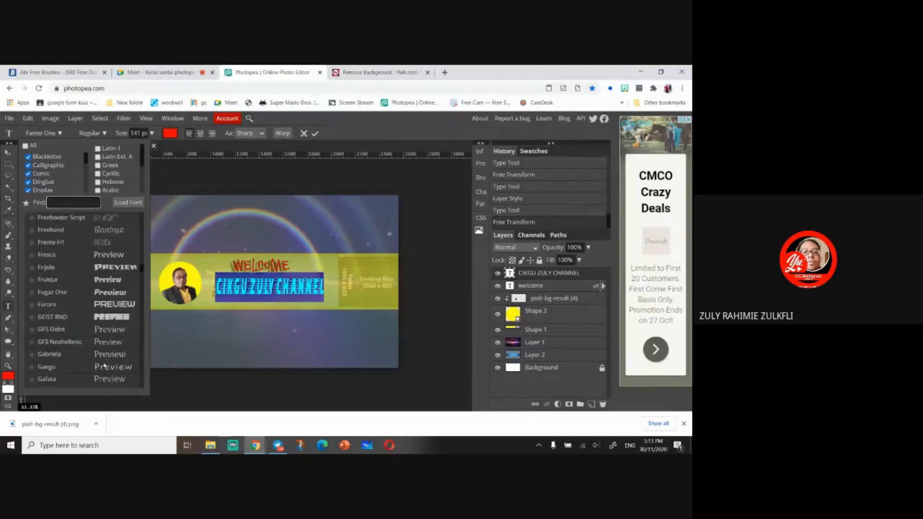
left_click(118, 219)
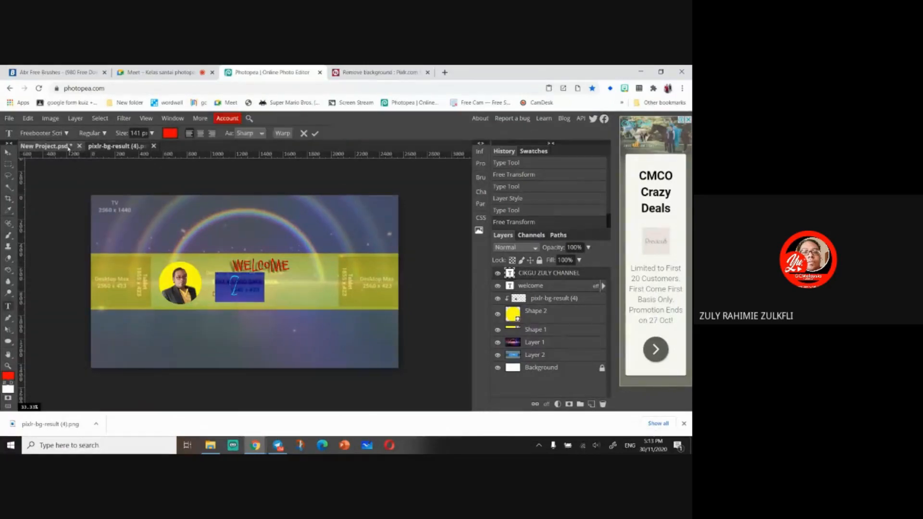
left_click(66, 133)
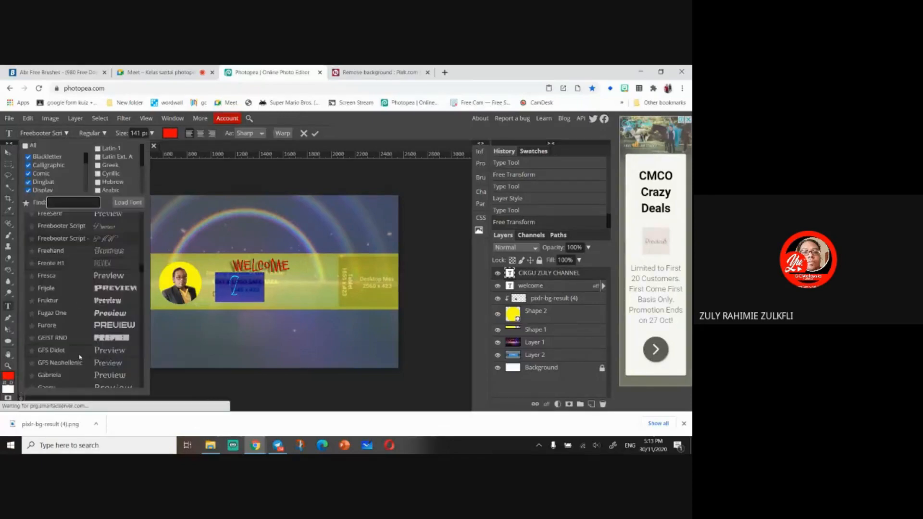
scroll(87, 365, "down", 5)
scroll(87, 363, "down", 2)
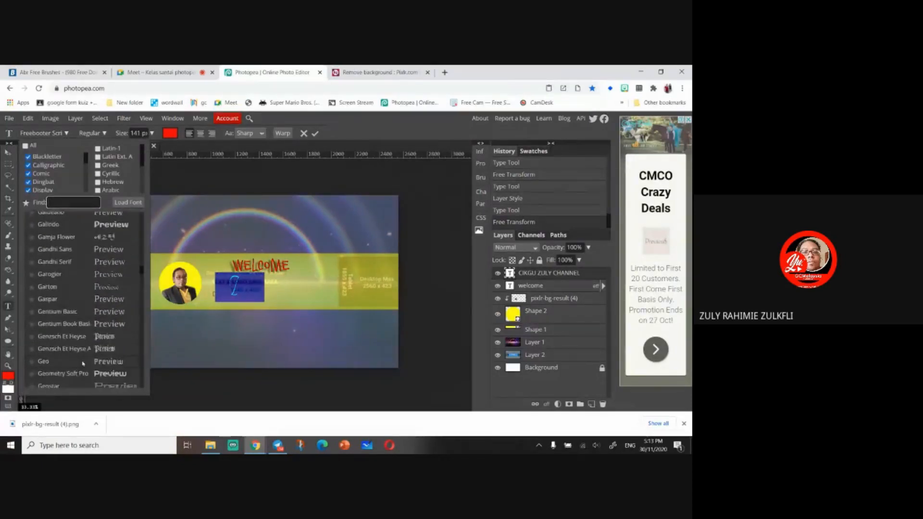
scroll(86, 364, "down", 3)
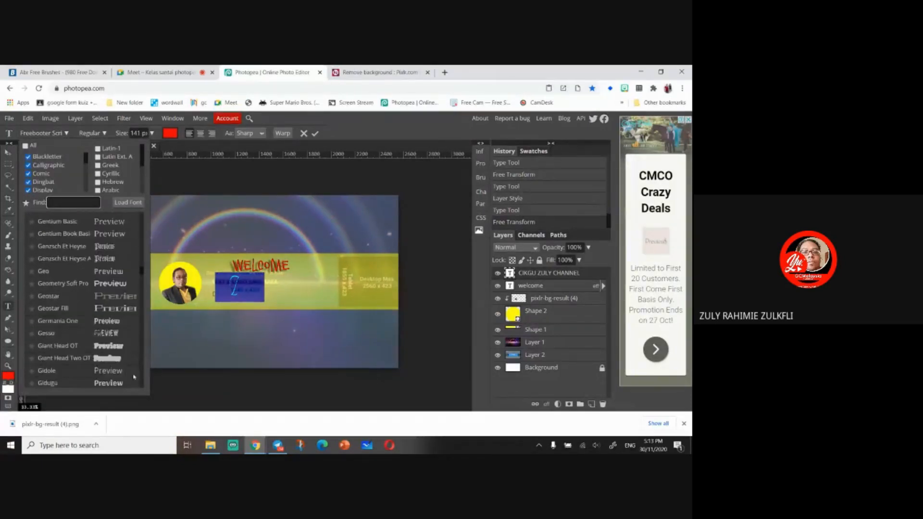
scroll(134, 377, "down", 4)
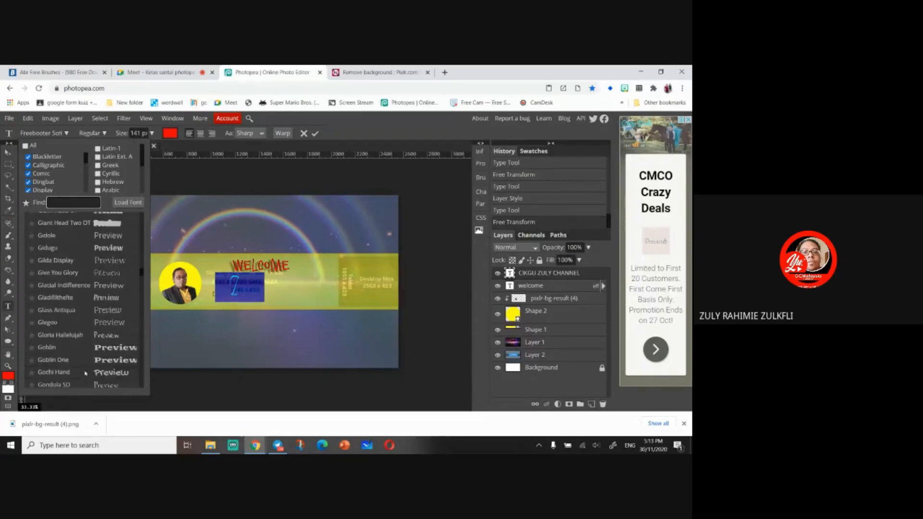
scroll(85, 372, "down", 3)
left_click(102, 281)
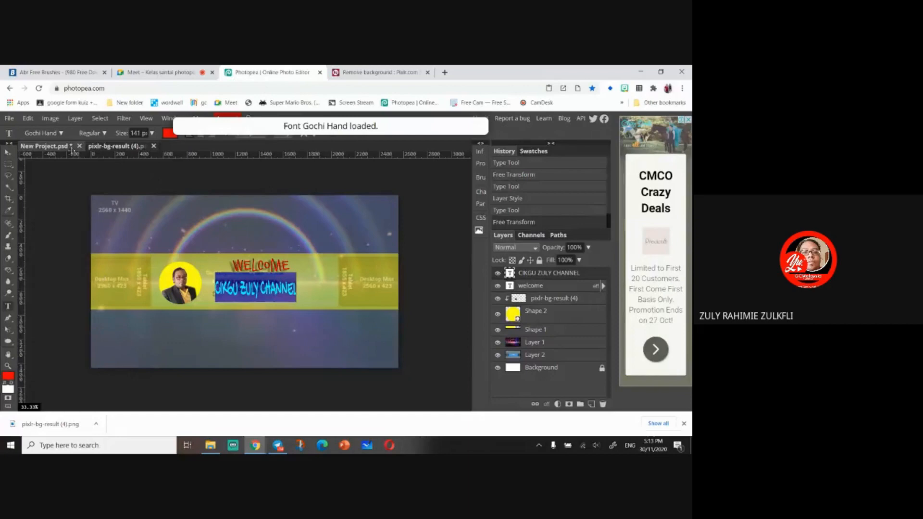
- Try the GreatLakesNF font on the channel-name text
left_click(61, 133)
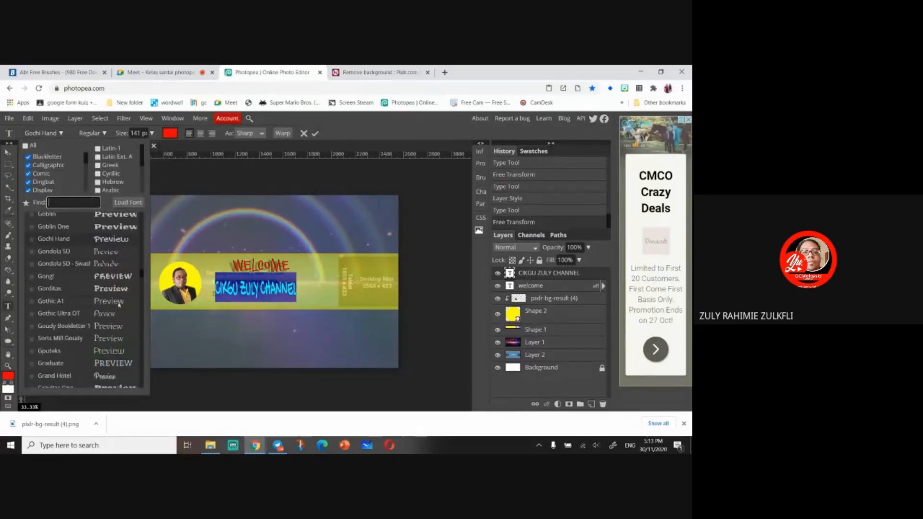
scroll(118, 344, "down", 2)
scroll(116, 336, "down", 2)
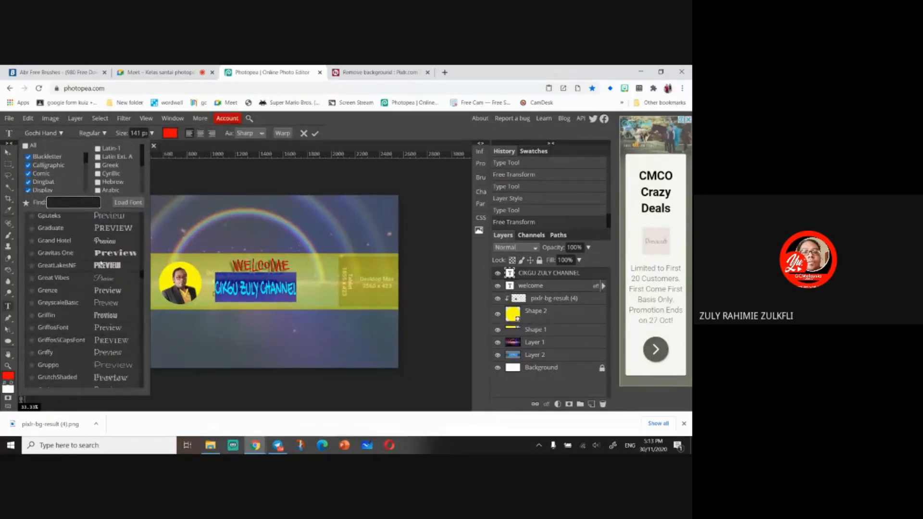
left_click(102, 264)
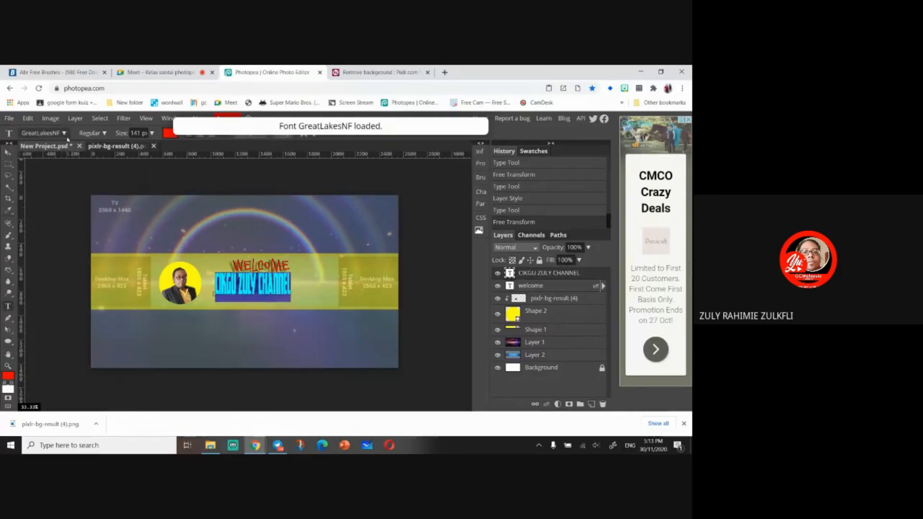
- Set the channel-name text font to HVD Poster and nudge the text slightly into place under WELCOME
left_click(61, 133)
scroll(105, 364, "down", 10)
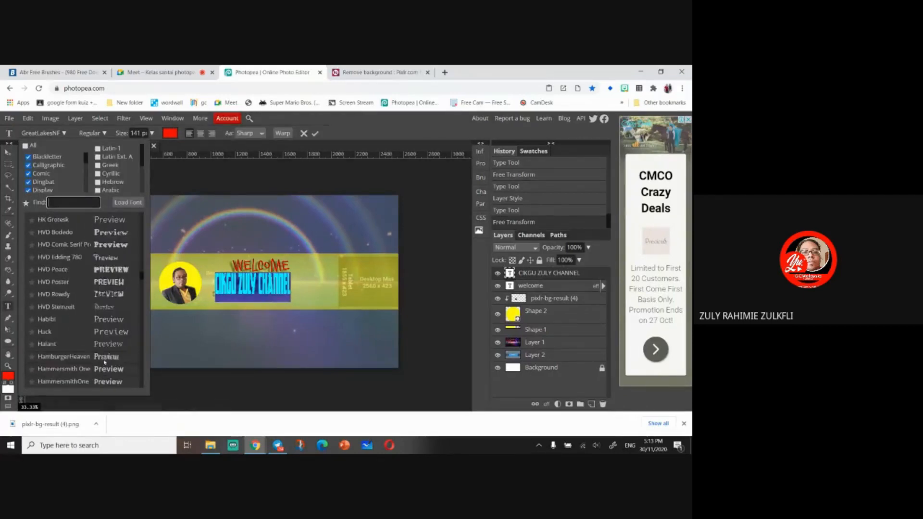
left_click(92, 282)
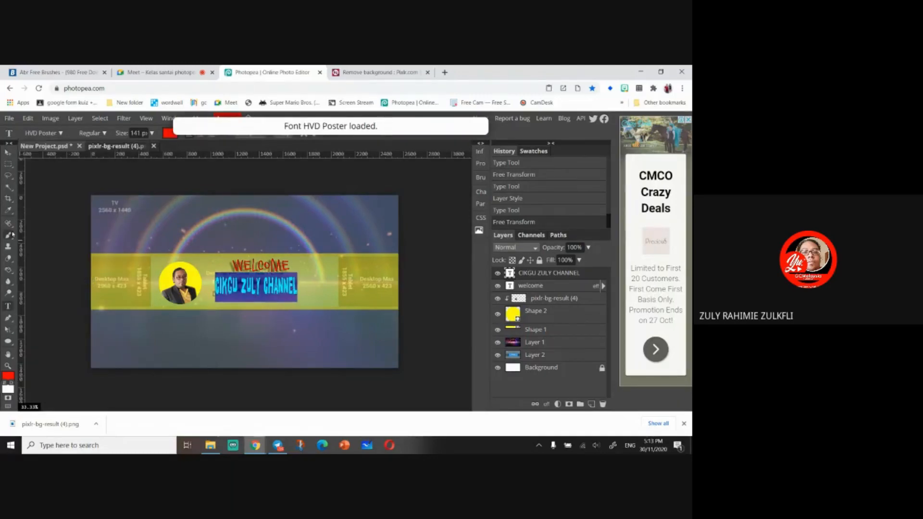
left_click(8, 152)
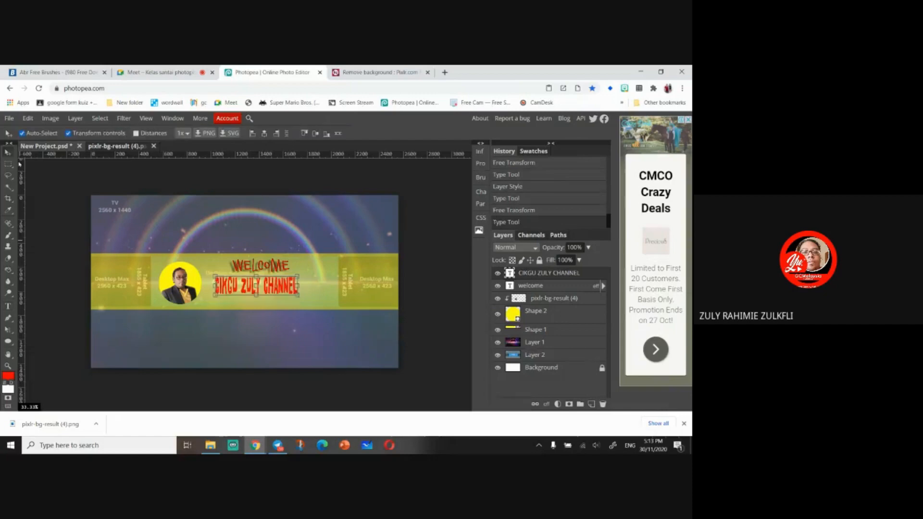
mouse_move(299, 285)
left_mouse_down()
mouse_move(315, 285)
mouse_move(292, 289)
left_mouse_up()
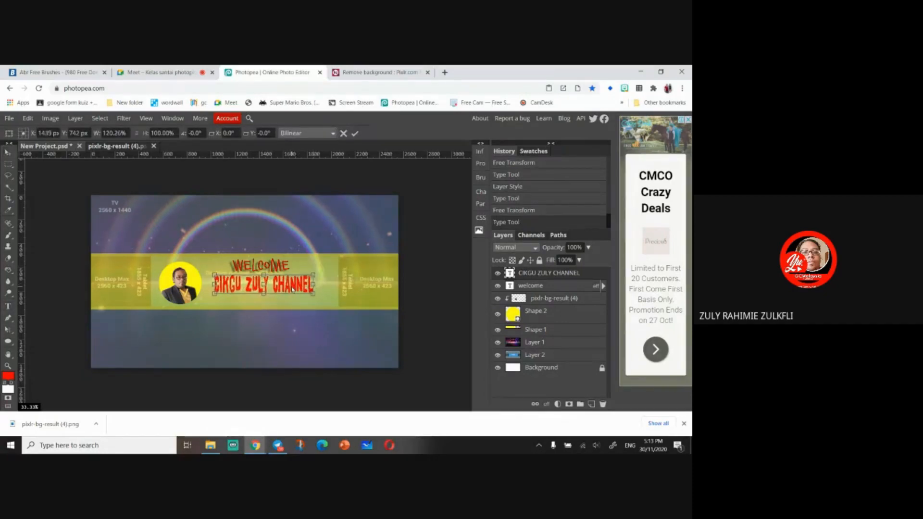
- Select all the channel-name text and change its colour to black, hex 070707
left_click(8, 306)
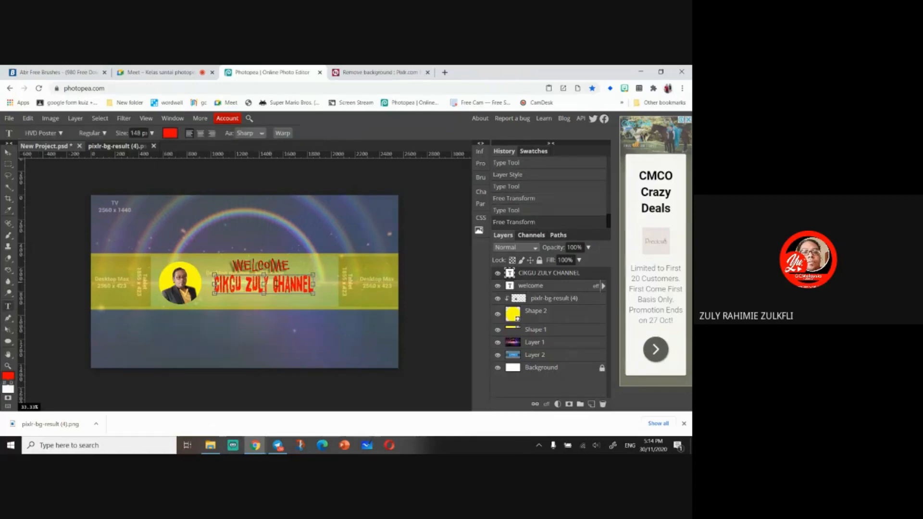
left_click_drag(313, 287, 212, 287)
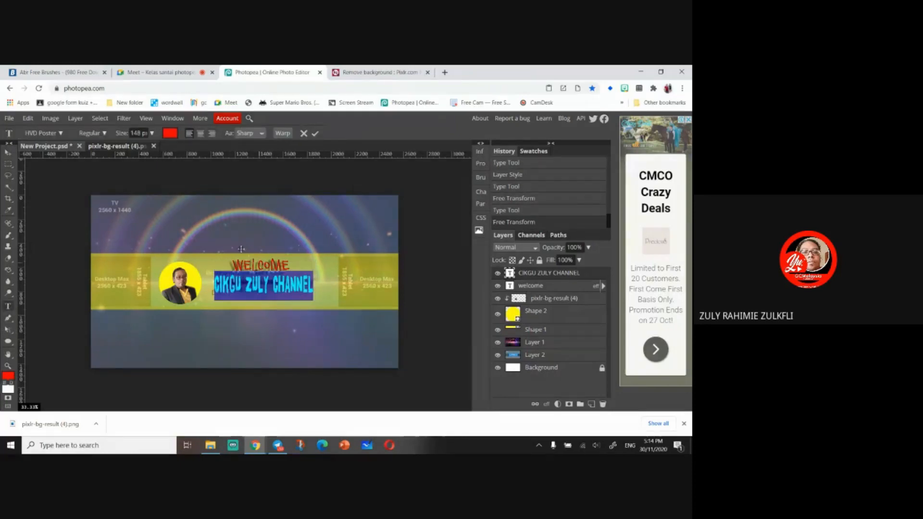
left_click(169, 135)
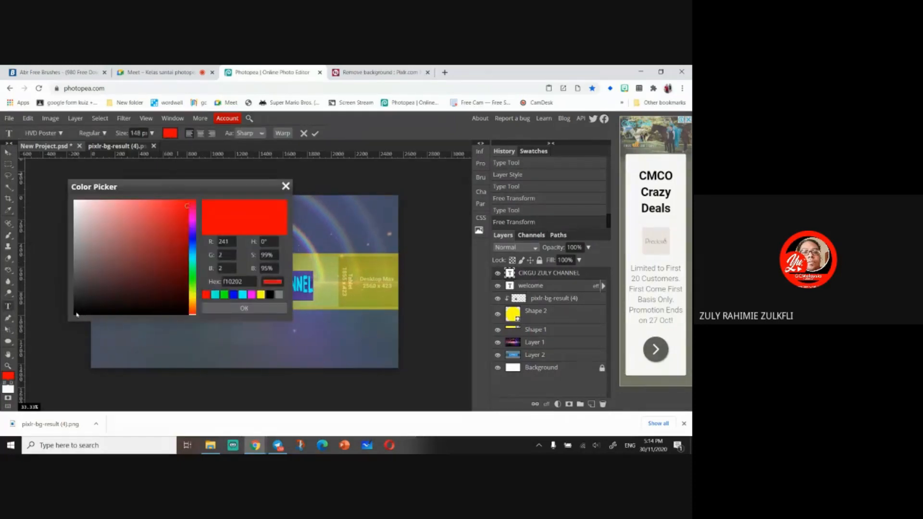
left_click(75, 316)
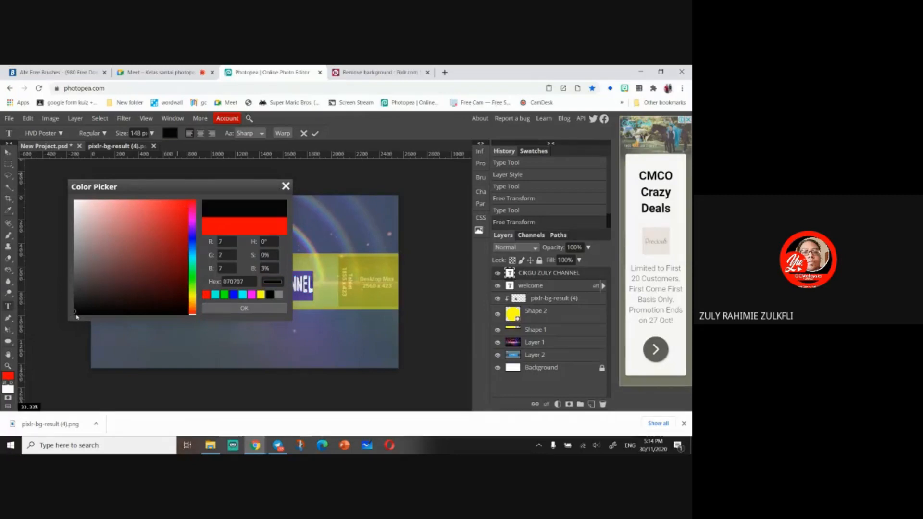
left_click(262, 309)
left_click(8, 153)
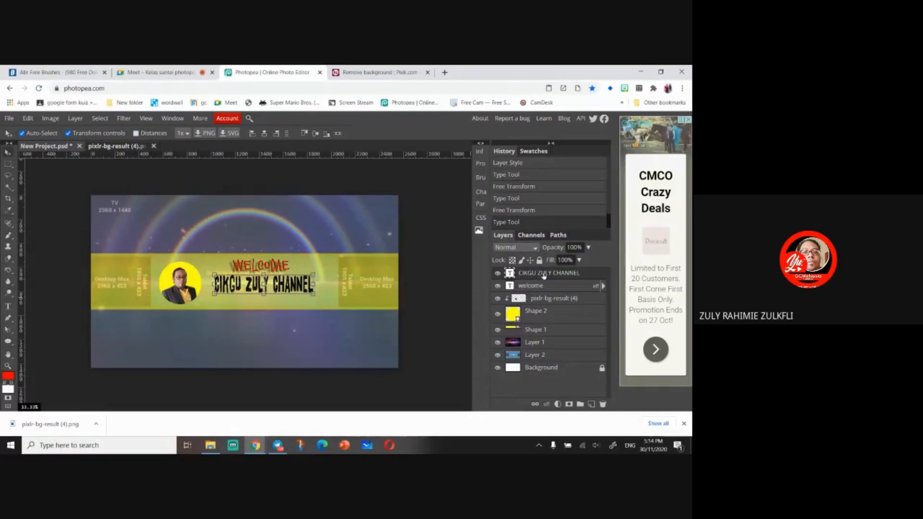
- Add an Outer Glow and a green Inner Shadow (hex 23fb0d) layer style to the channel-name text layer
right_click(543, 274)
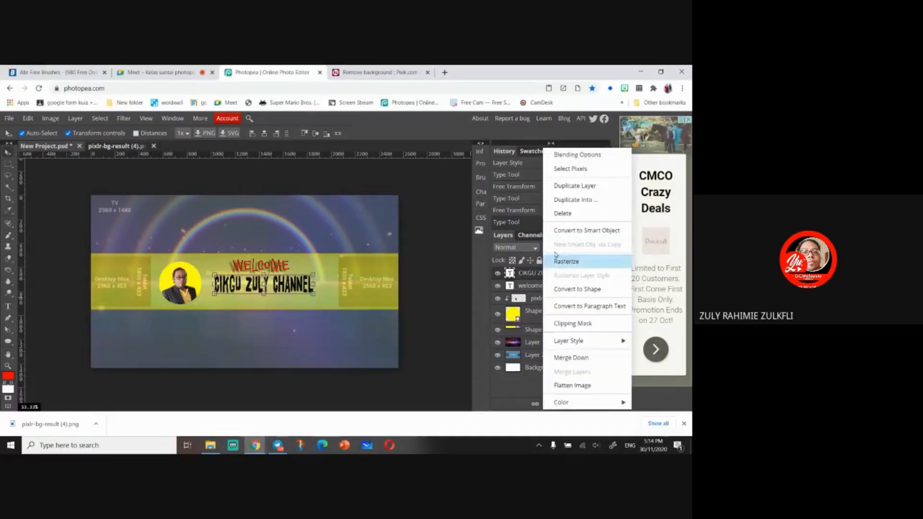
left_click(574, 154)
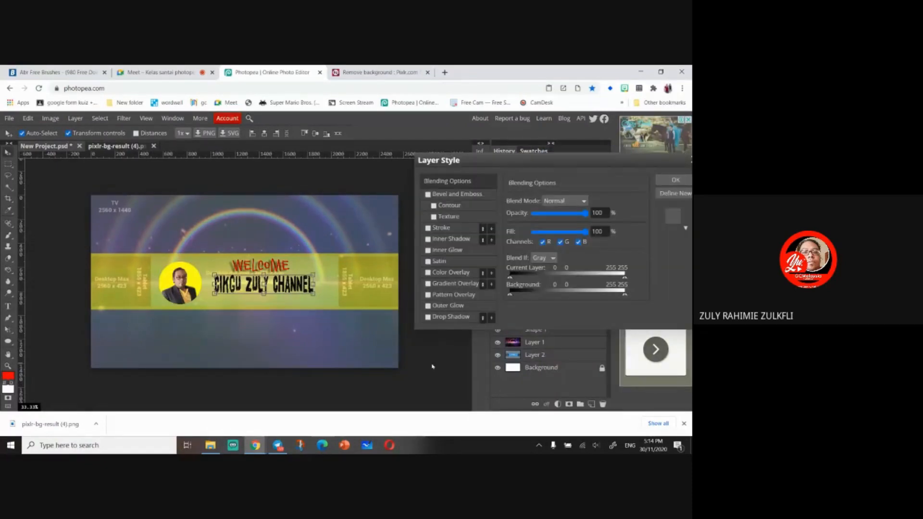
left_click(428, 306)
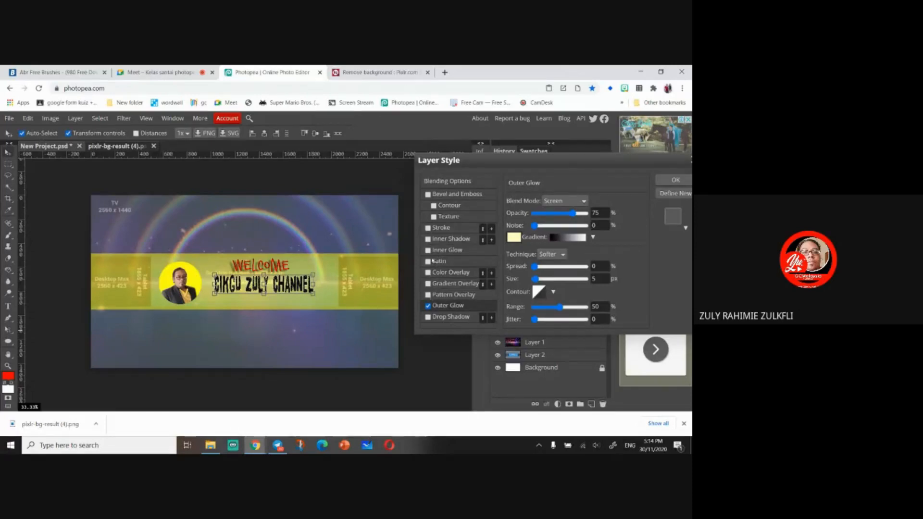
left_click(430, 241)
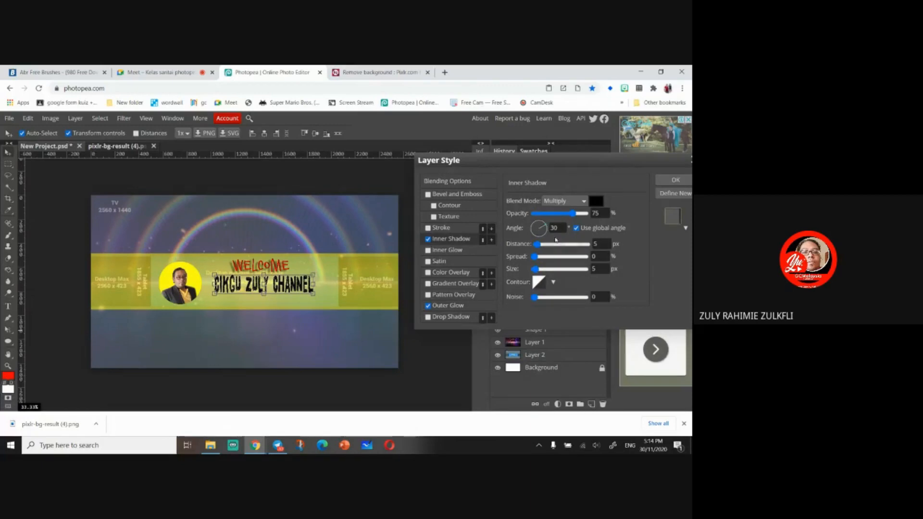
left_click(598, 204)
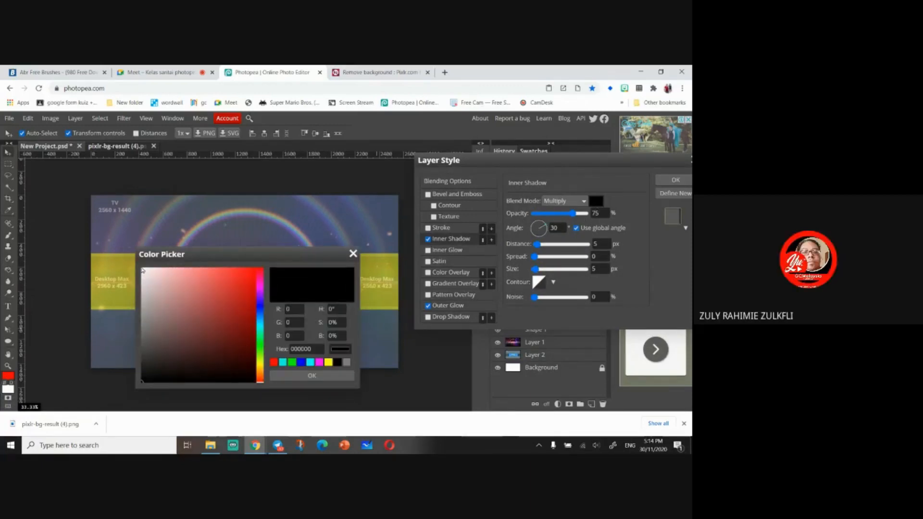
left_click(260, 347)
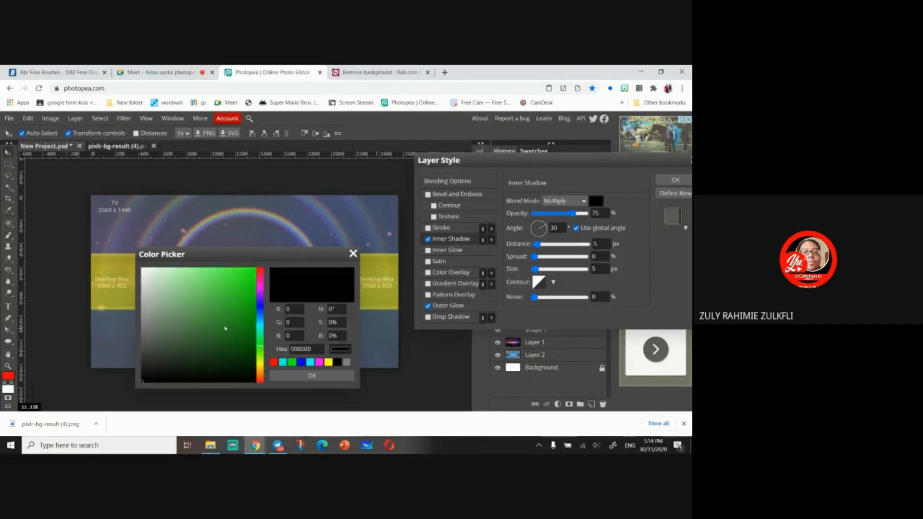
left_click(251, 270)
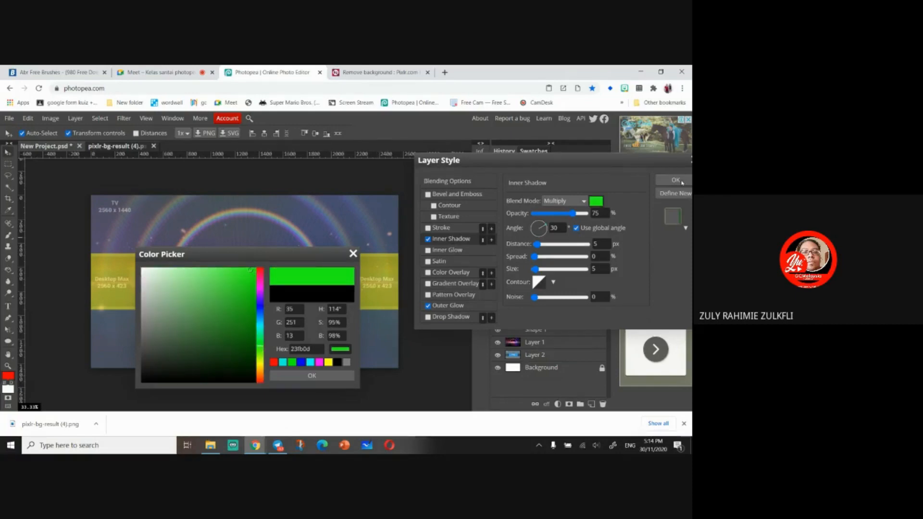
left_click(312, 376)
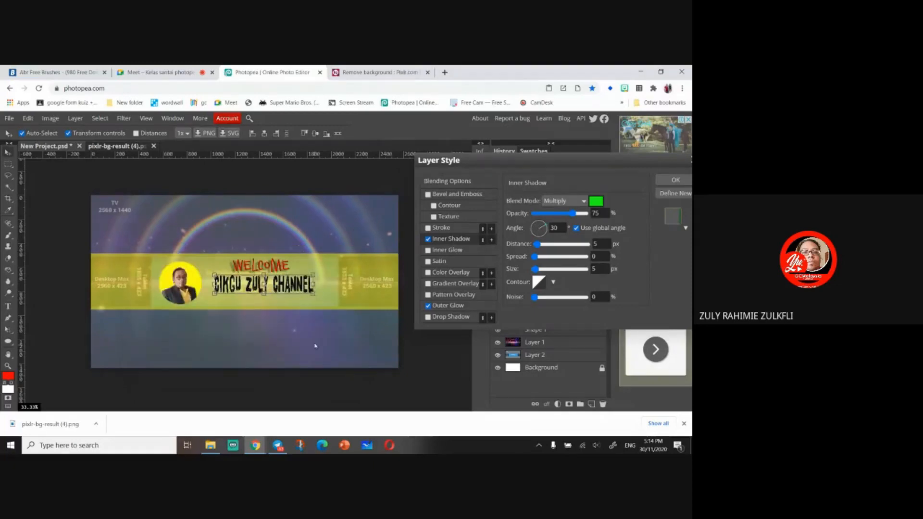
left_click(675, 180)
- Hide Layer 2 and set Layer 1's opacity to 100%
left_click(8, 164)
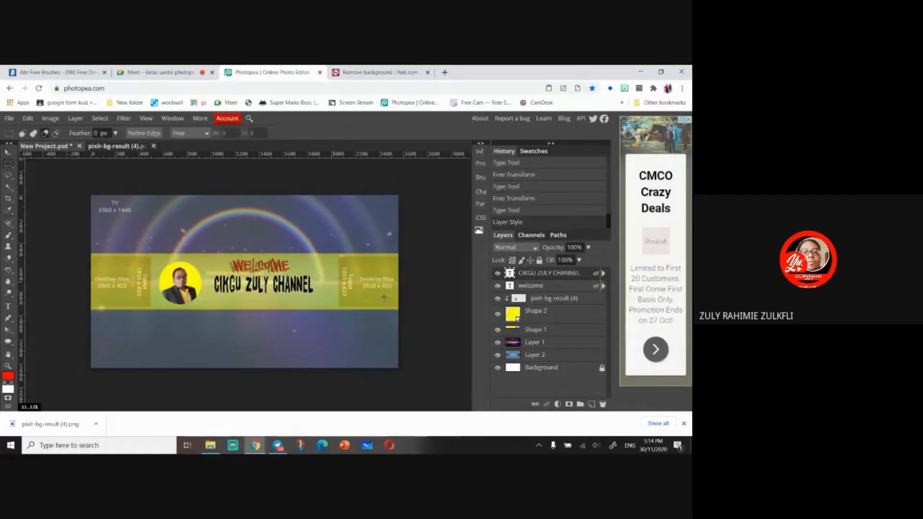
left_click(497, 355)
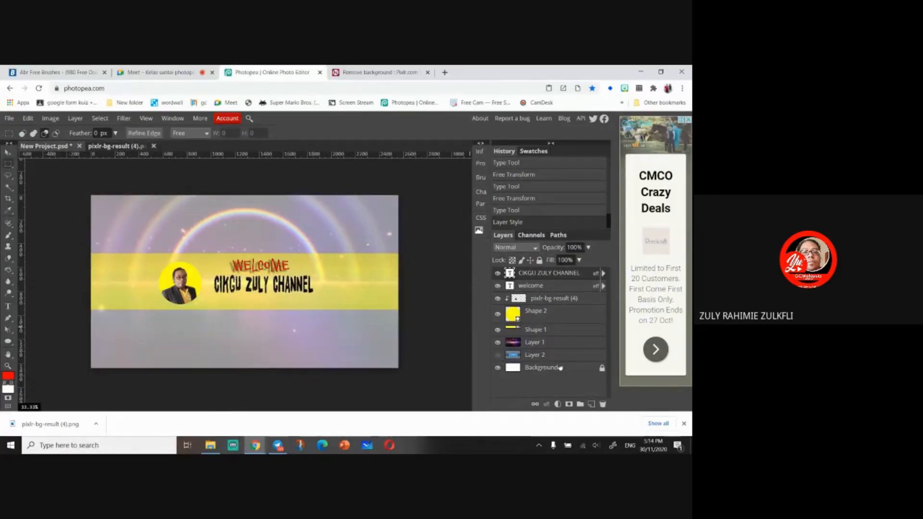
left_click(560, 342)
left_click(588, 247)
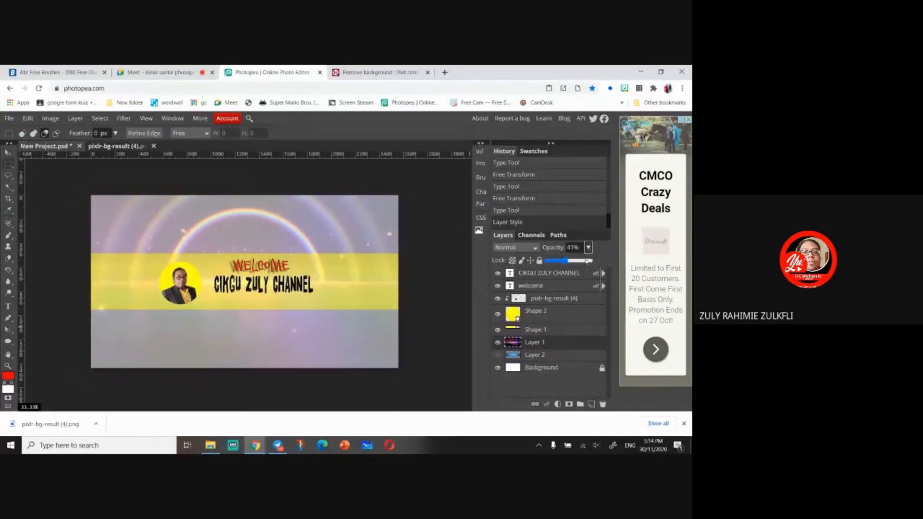
left_click_drag(562, 260, 590, 260)
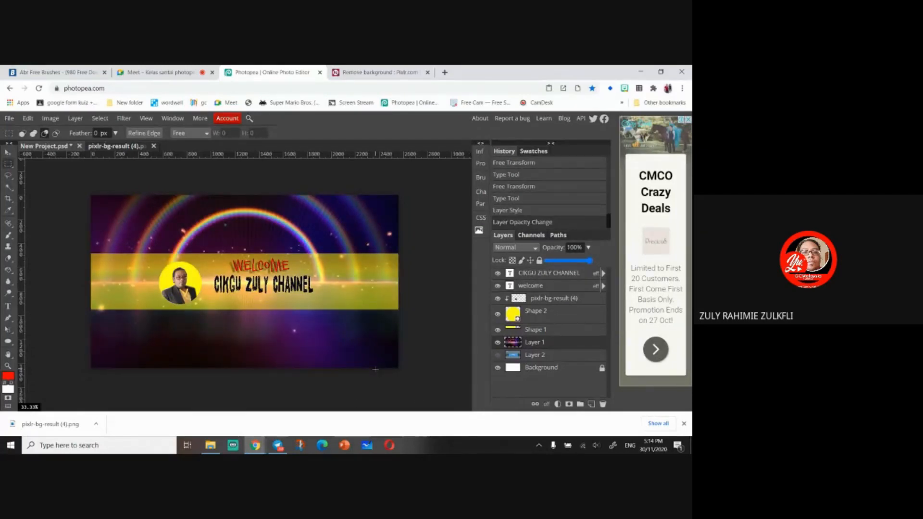
- Zoom in on the cover to preview it and zoom back out
left_click(8, 153)
key("ctrl+plus")
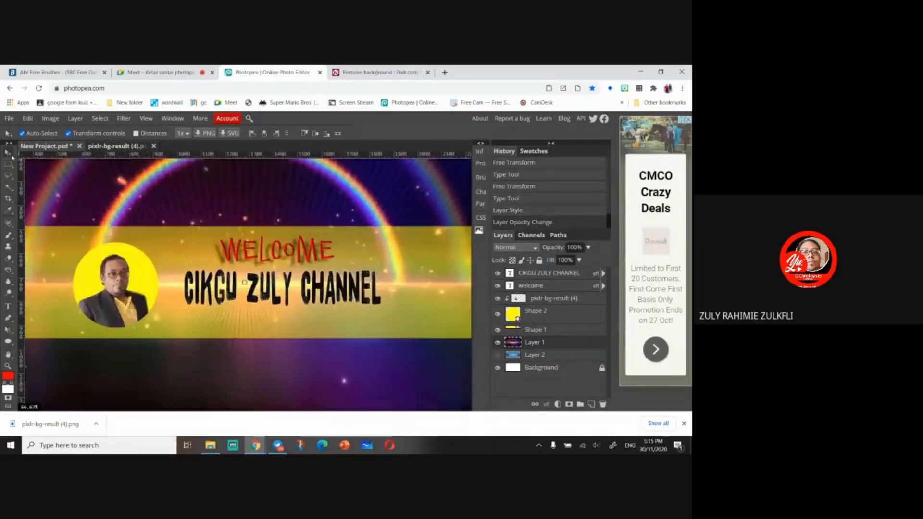
key("ctrl+minus")
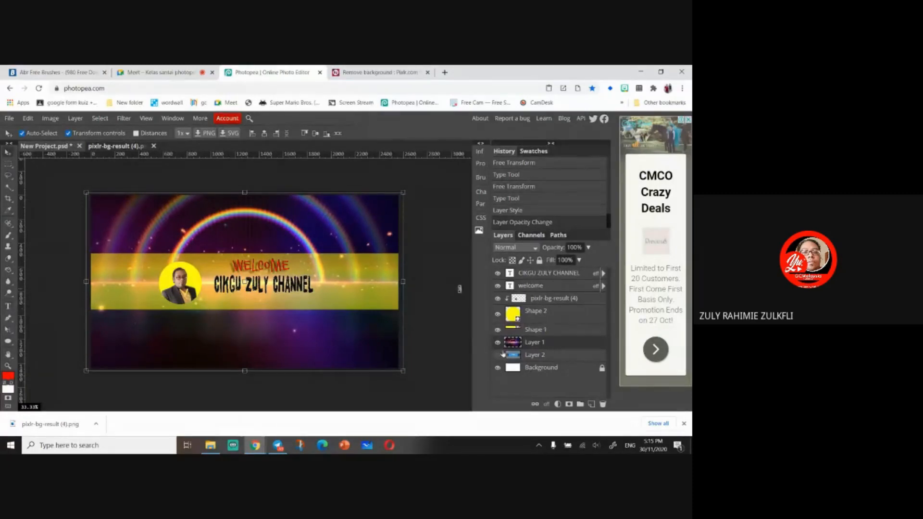
- Show Layer 2 again and lower Layer 1's opacity to 0%
left_click(498, 355)
left_click(587, 247)
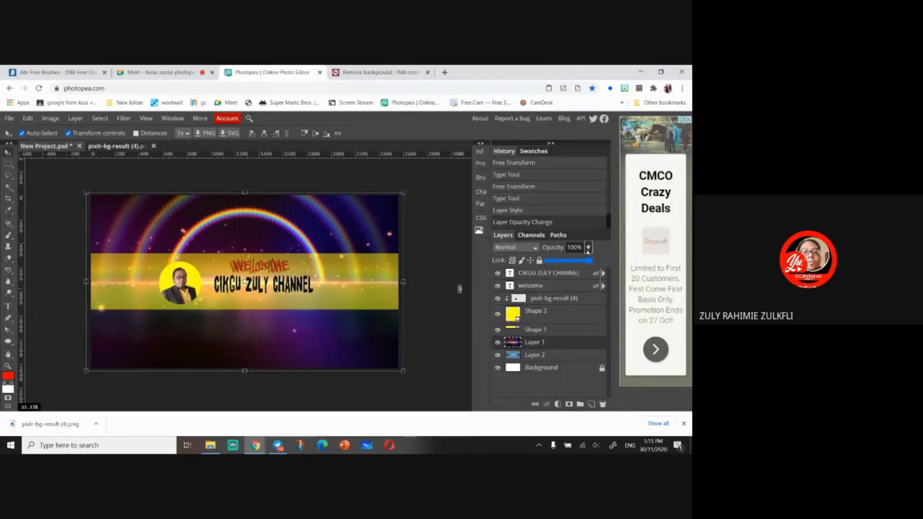
left_click_drag(591, 260, 567, 261)
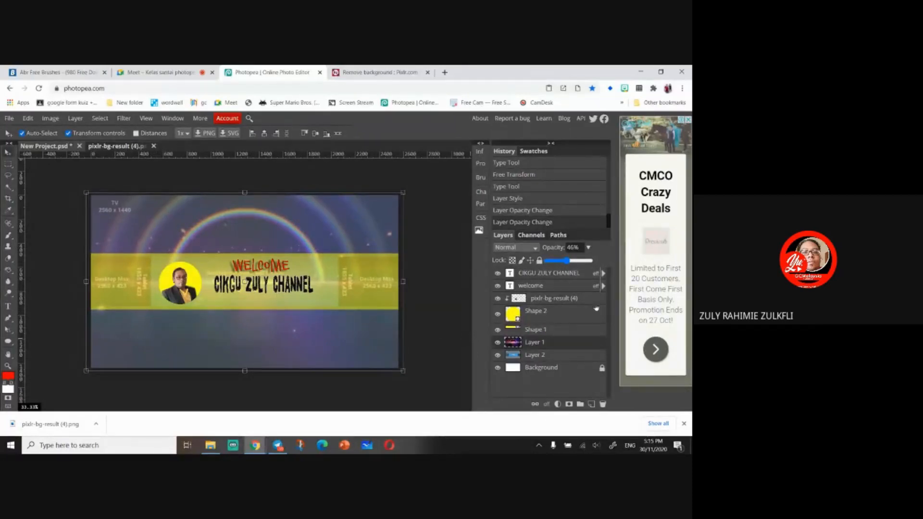
left_click_drag(567, 261, 530, 265)
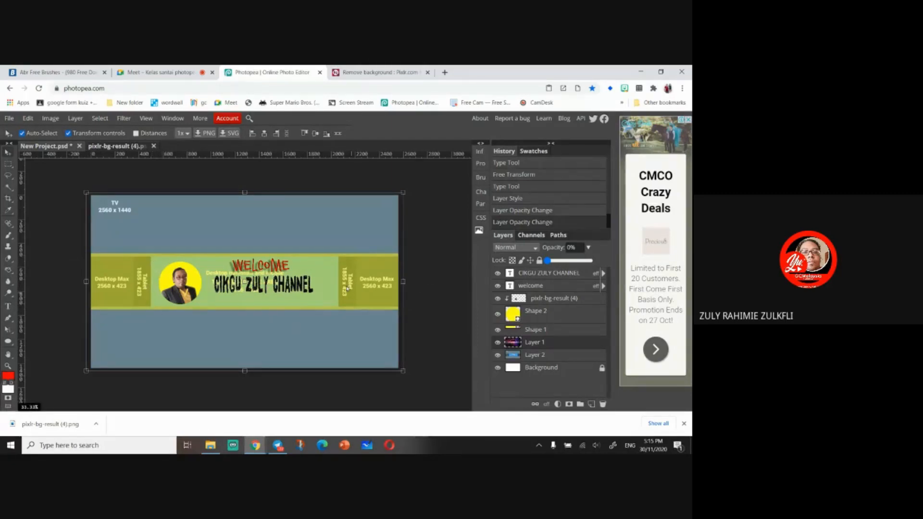
left_click_drag(189, 287, 153, 287)
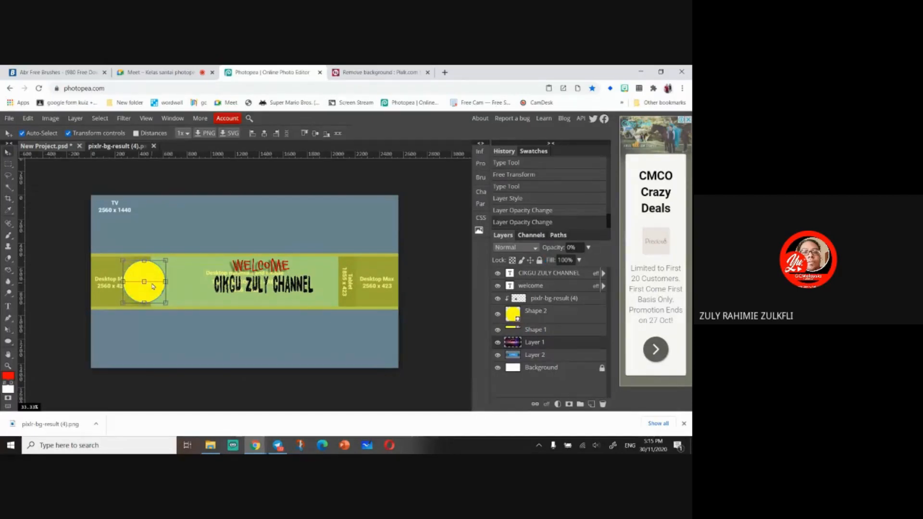
key("ctrl+z")
left_click(542, 300, "ctrl")
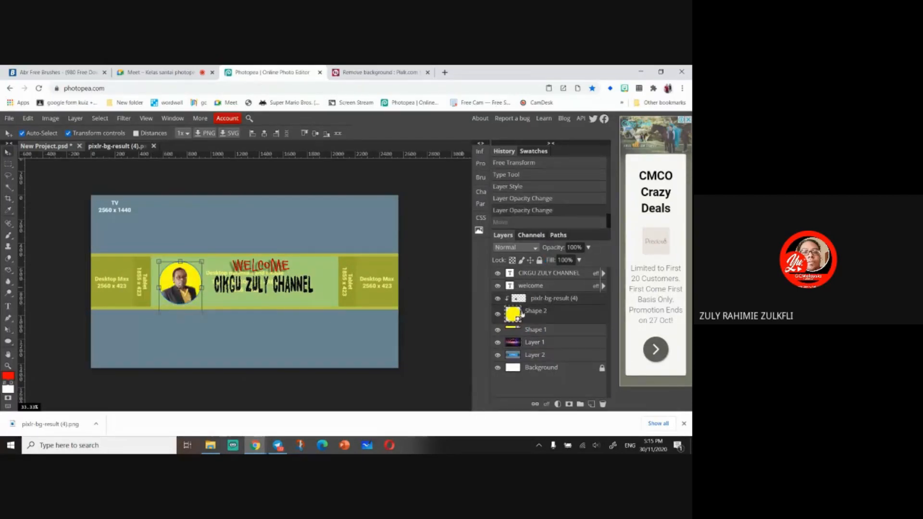
left_click_drag(185, 289, 154, 290)
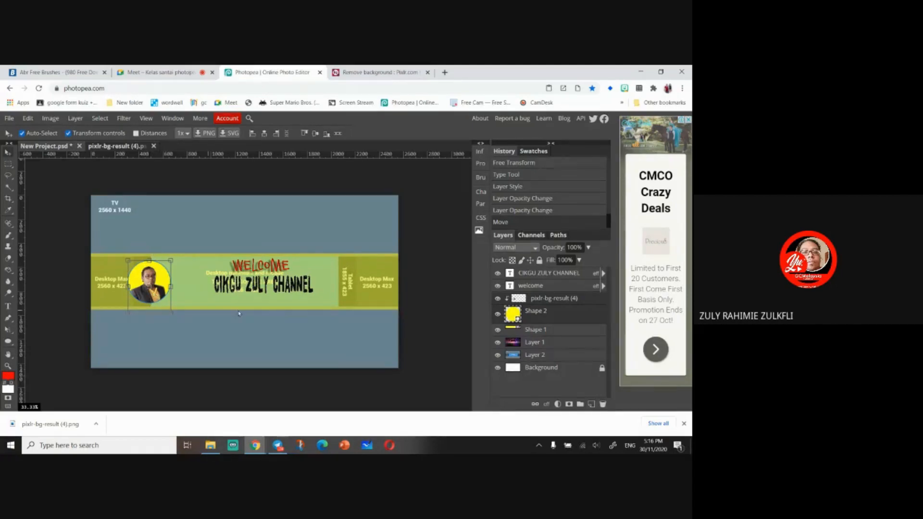
left_click_drag(152, 298, 181, 299)
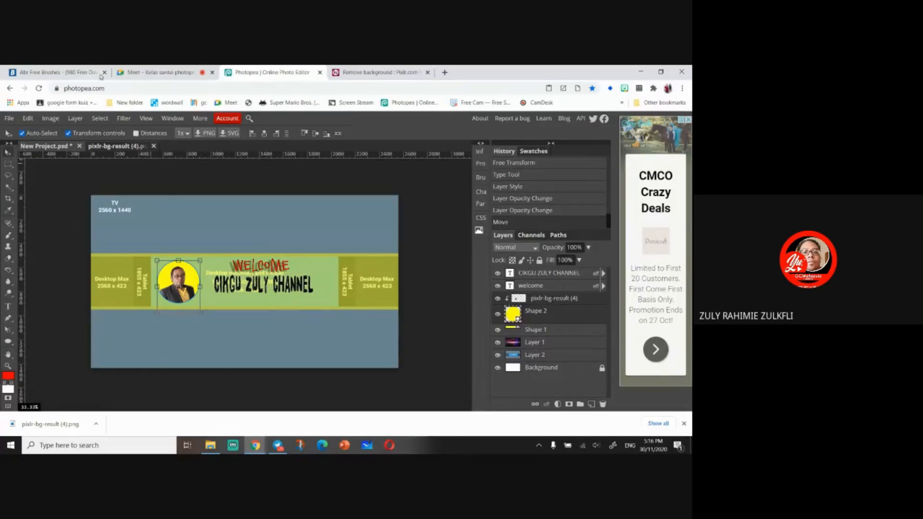
- Import the logo ayu png, edidik PNG and logo KGM images from the Telegram Desktop folder into the cover
left_click(210, 445)
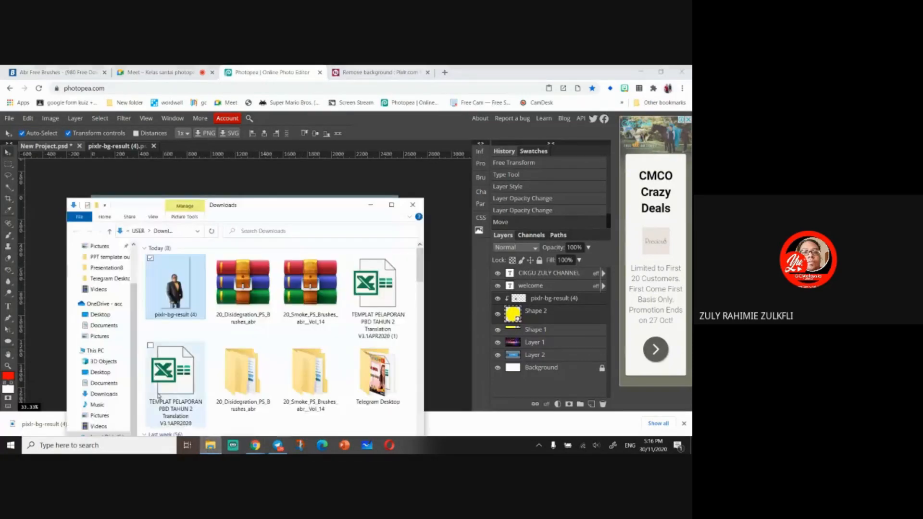
left_click_drag(332, 204, 319, 137)
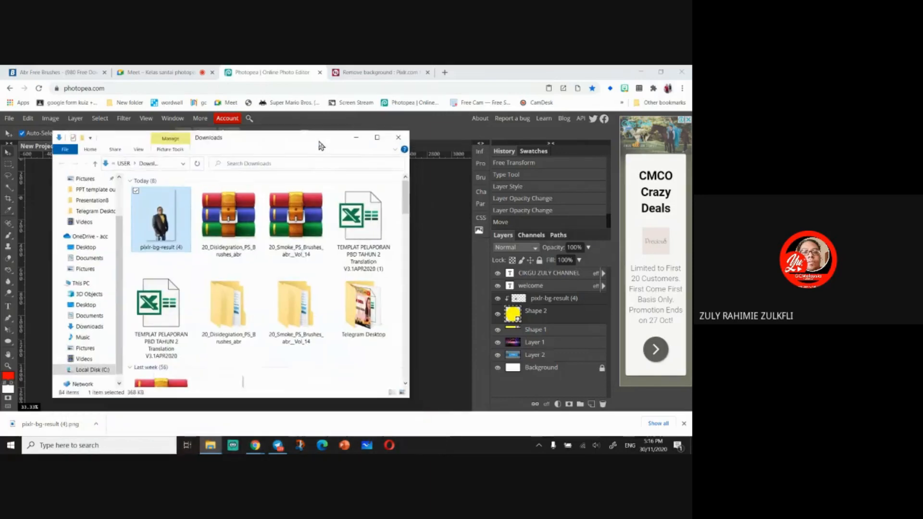
left_click(93, 211)
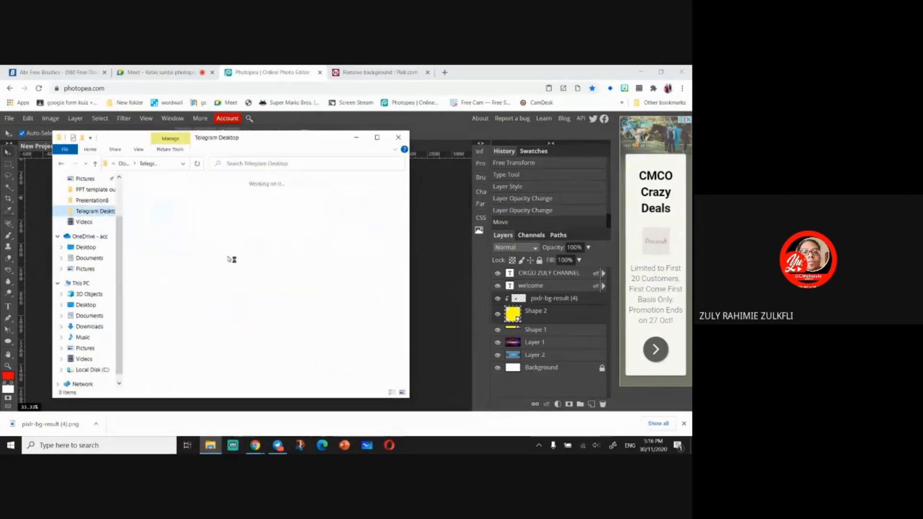
left_click(378, 279)
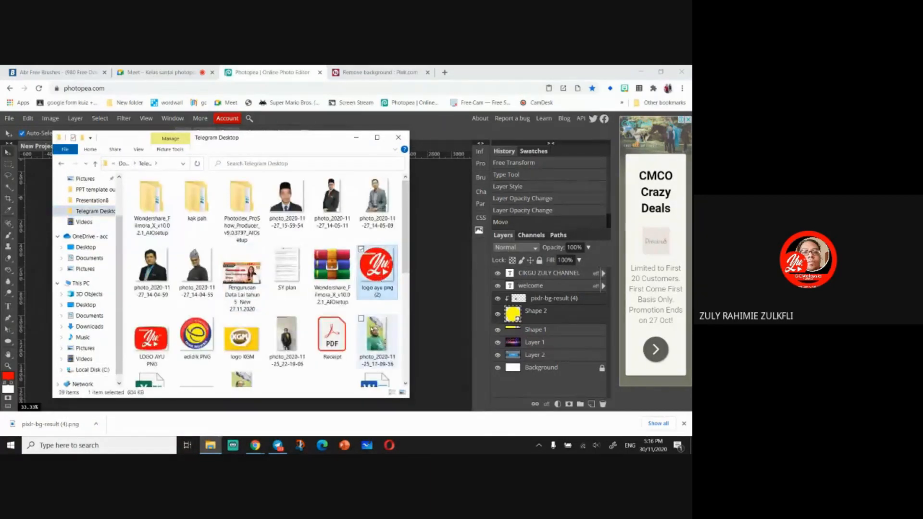
scroll(269, 278, "down", 3)
left_click(242, 216, "ctrl")
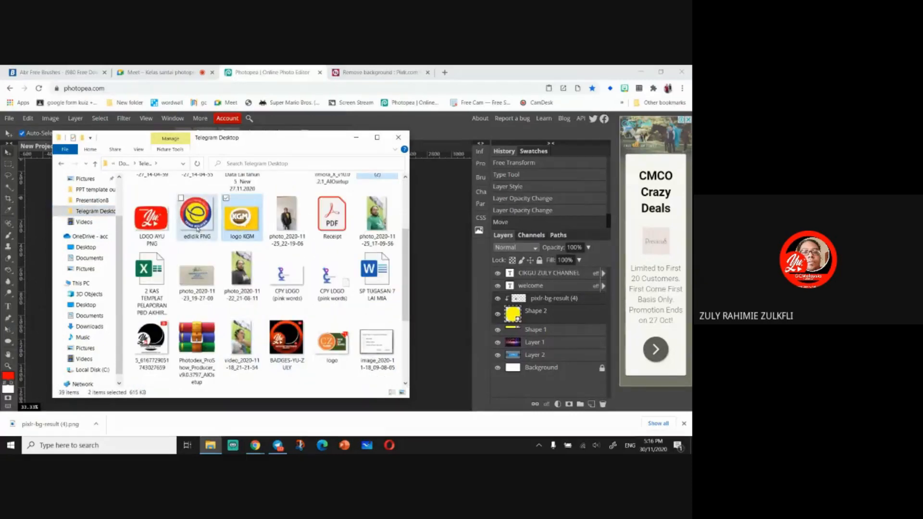
left_click(198, 229, "ctrl")
scroll(288, 269, "up", 3)
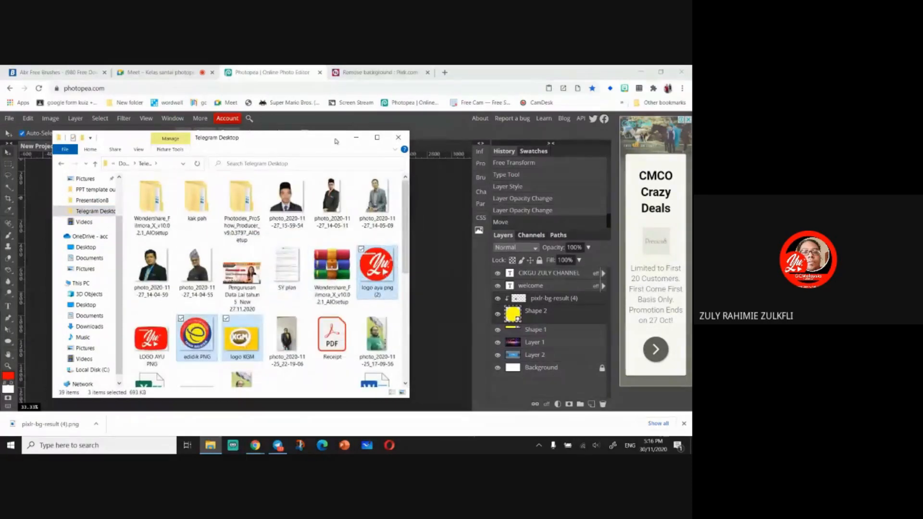
left_click_drag(323, 135, 200, 116)
left_click_drag(253, 255, 362, 230)
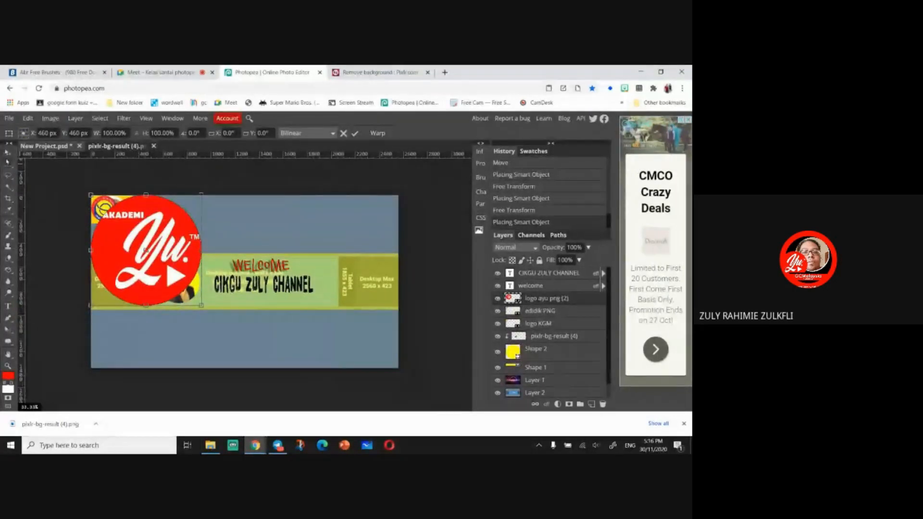
left_click(8, 157)
left_click(8, 154)
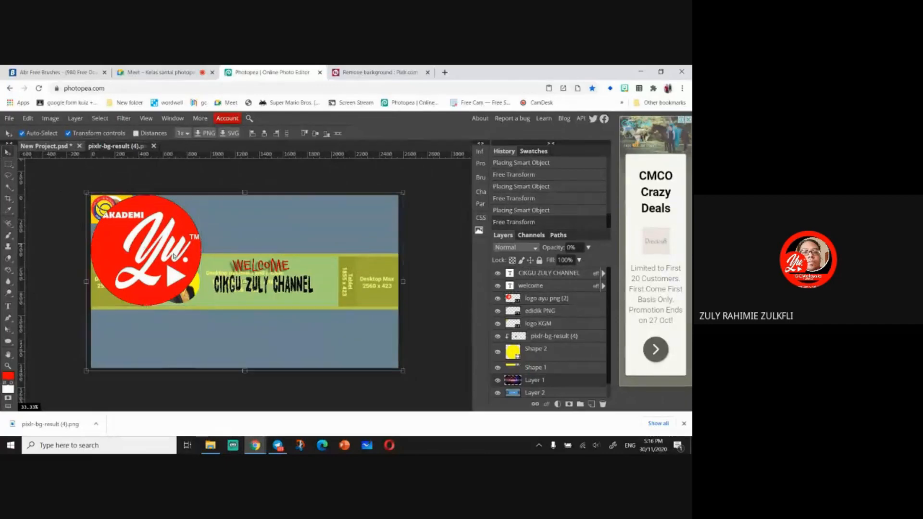
- Move the Yu logo beside the channel name and scale it down to about 15%
left_click_drag(201, 293, 292, 309)
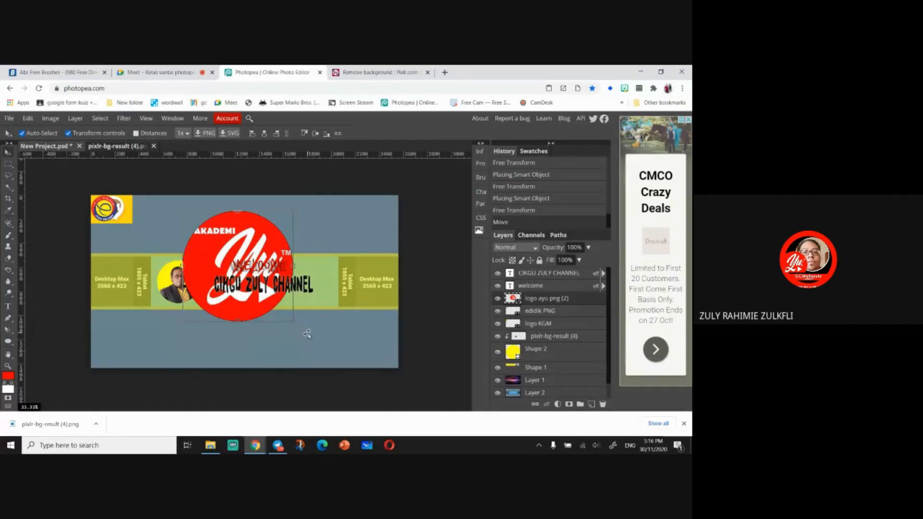
left_click_drag(286, 323, 325, 272)
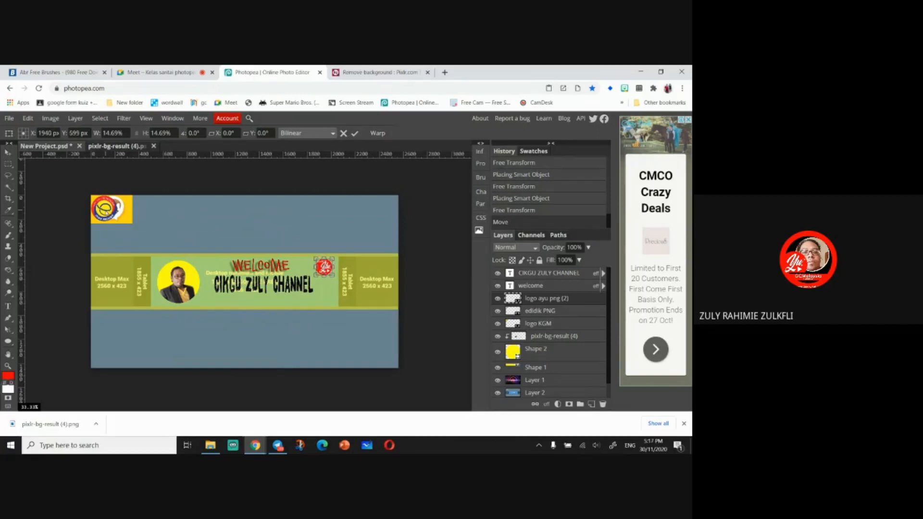
left_click(8, 152)
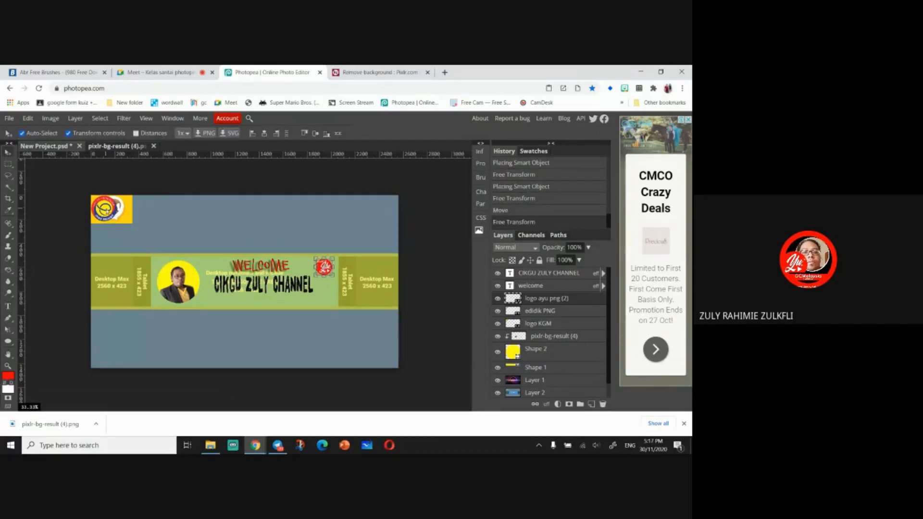
- Move the edidik logo below the Yu logo and scale it to about 64%
left_click_drag(108, 209, 332, 297)
key("ctrl+t")
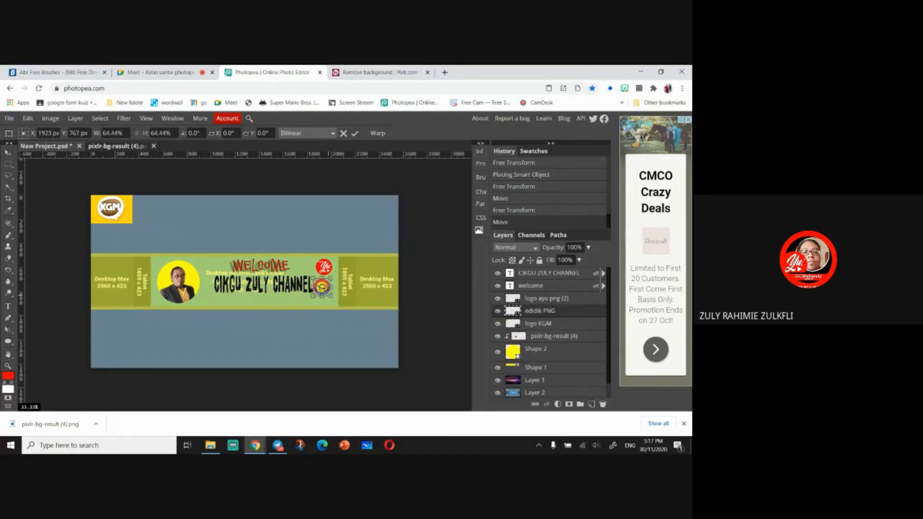
left_click(8, 152)
- Move the KGM logo below the edidik logo and scale it to about 47%
left_click(128, 221)
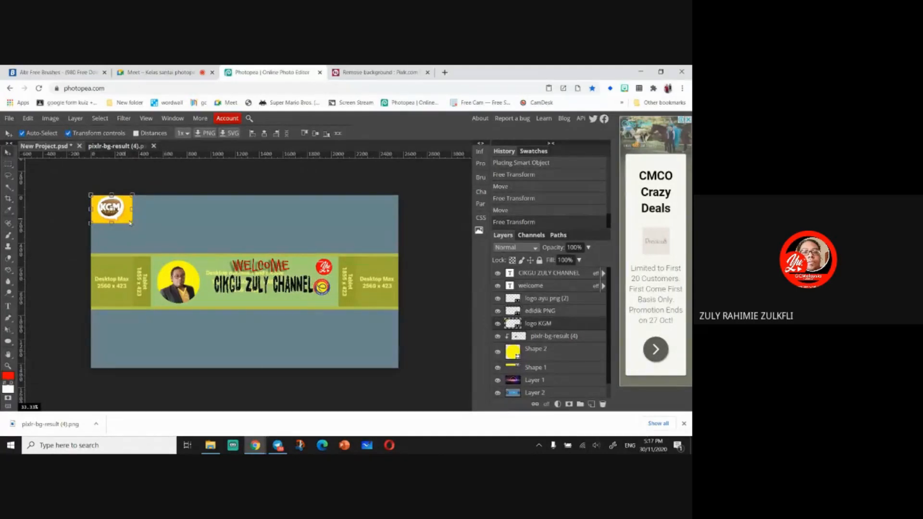
left_click_drag(130, 222, 328, 314)
key("ctrl+t")
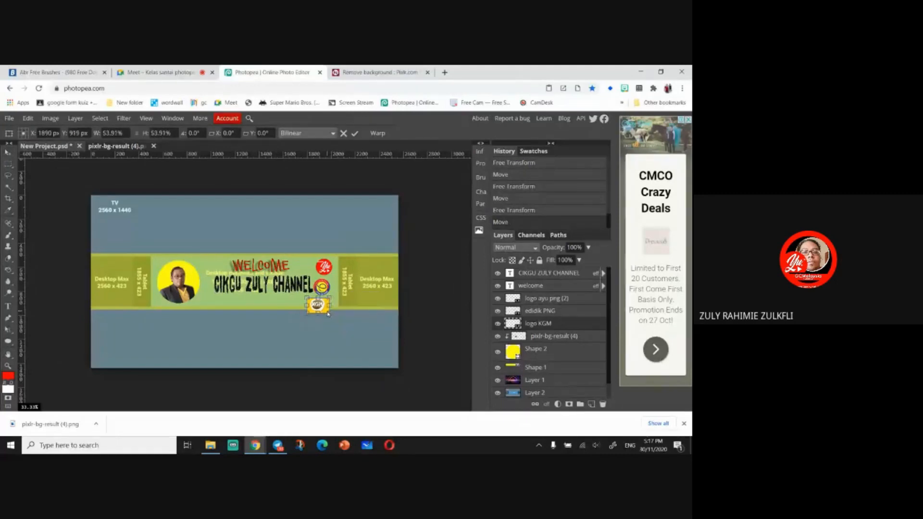
key("ctrl+plus")
key("ctrl+plus")
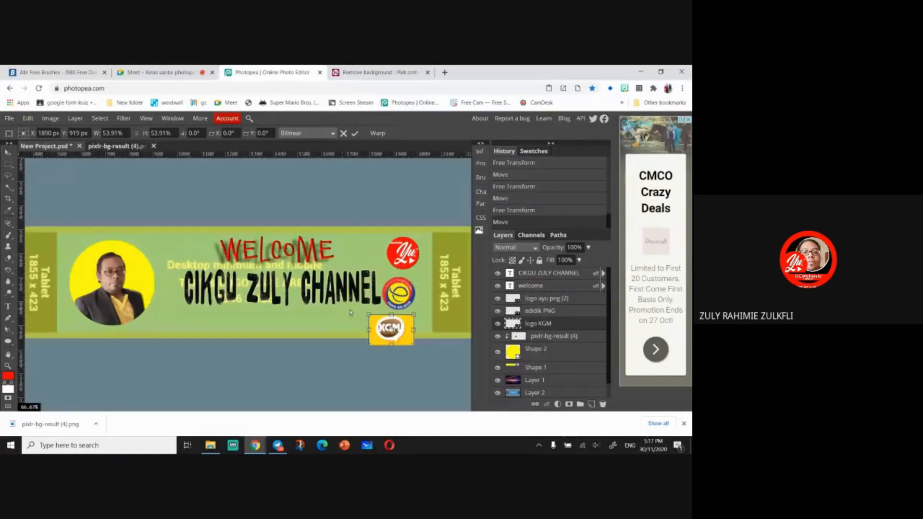
left_click_drag(386, 336, 420, 330)
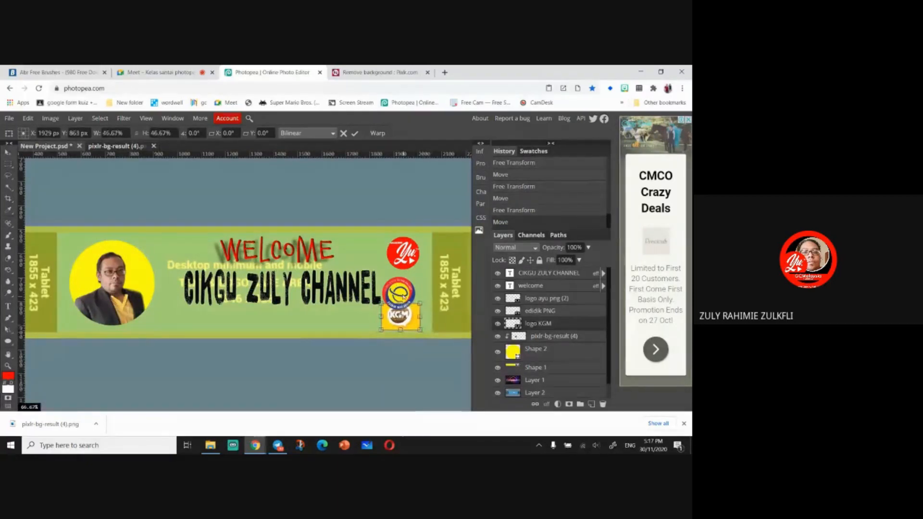
left_click(8, 152)
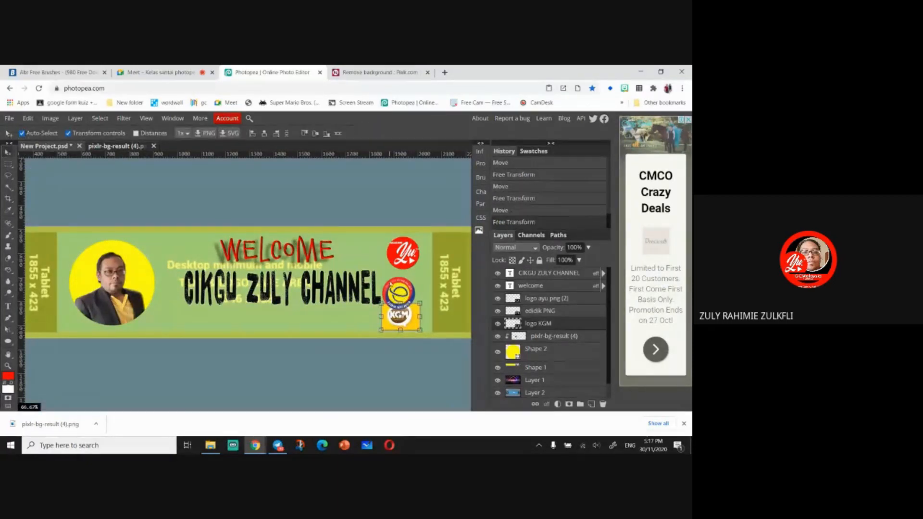
- Nudge the edidik and KGM logos so the three logos line up in a column
left_click_drag(390, 282, 395, 275)
left_click_drag(404, 317, 411, 323)
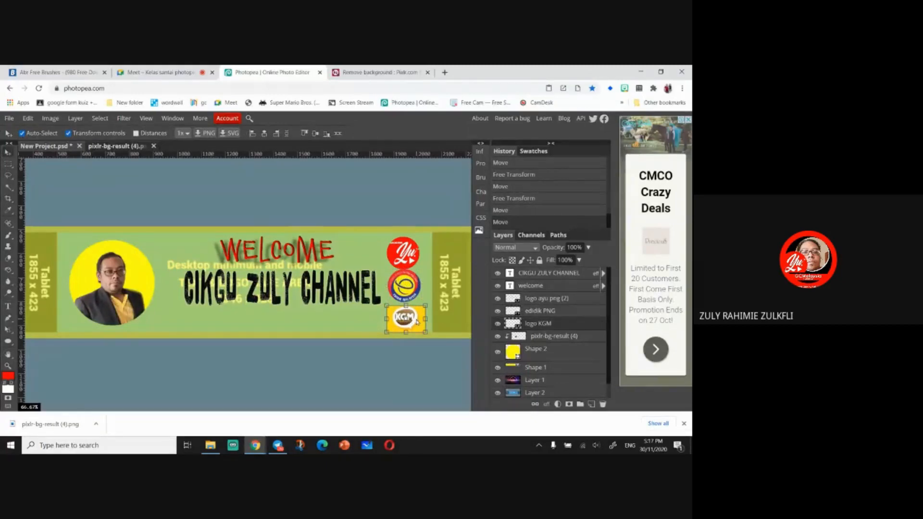
key("ctrl+plus")
key("ctrl+plus")
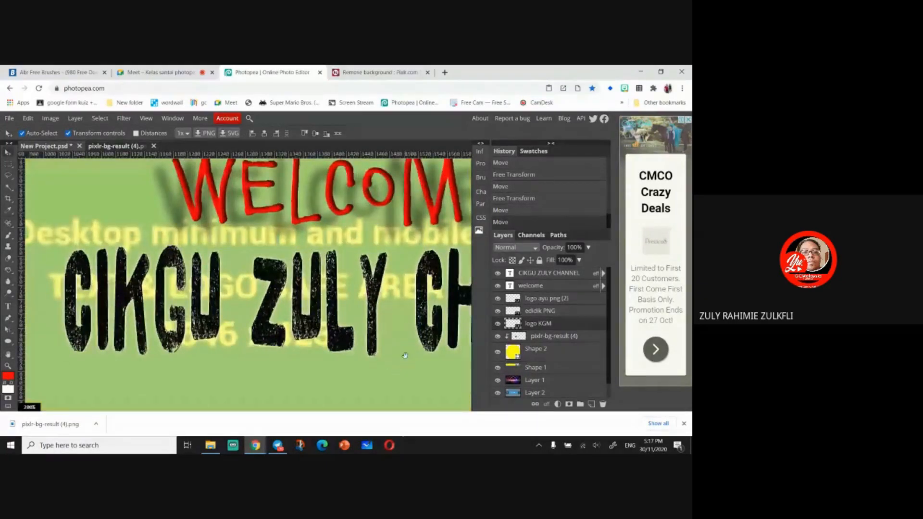
left_click_drag(406, 356, 92, 350)
left_click_drag(290, 399, 180, 336)
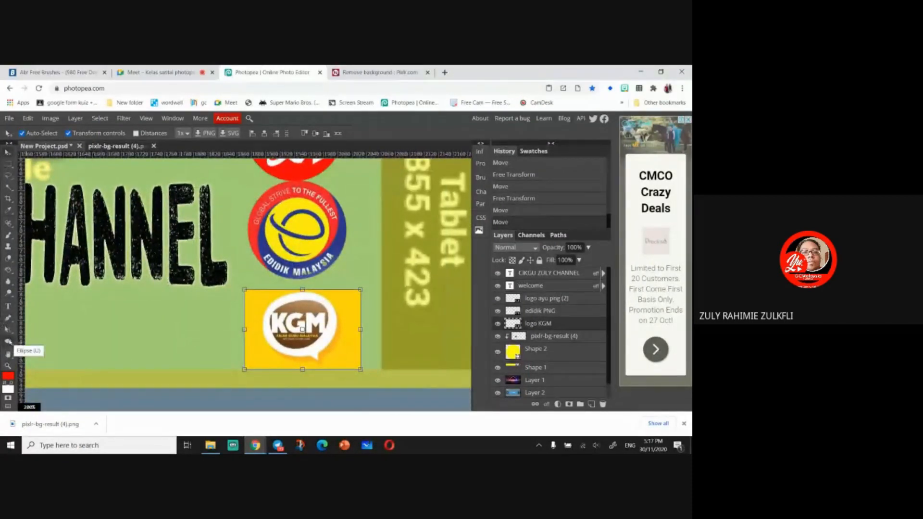
- Draw an ellipse over the KGM logo and set its fill to ffd504, sampled from the logo's yellow background
left_click(9, 341)
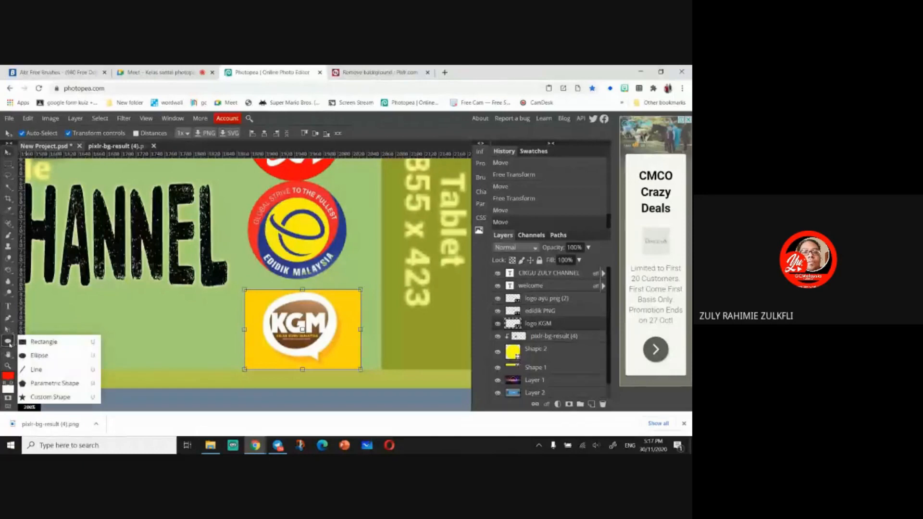
left_click(39, 356)
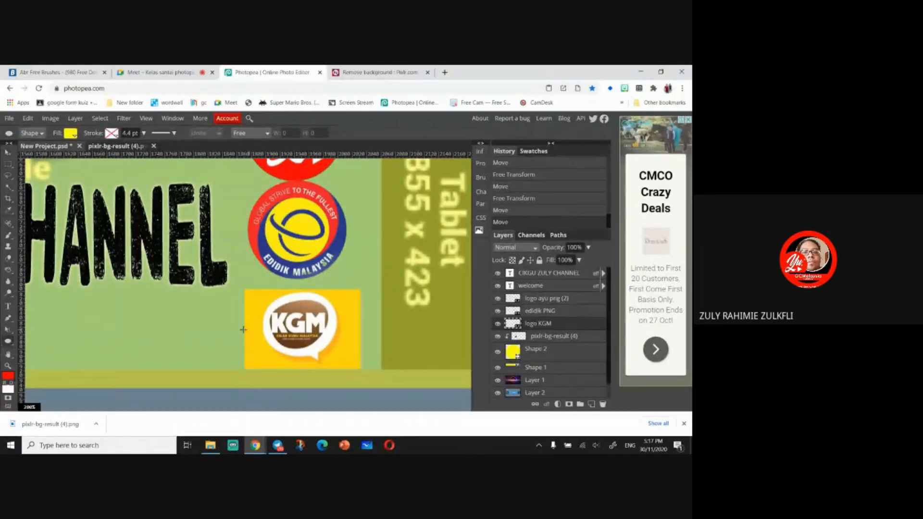
left_click_drag(261, 292, 347, 369)
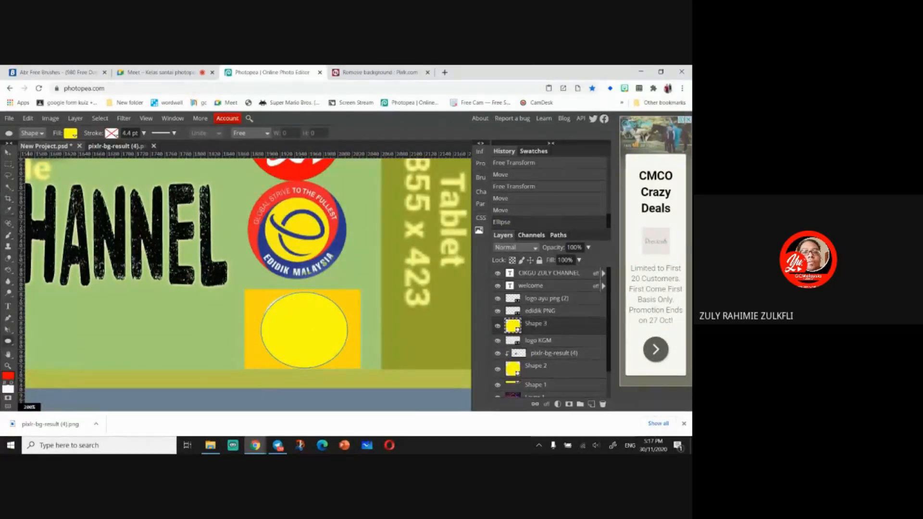
left_click(67, 135)
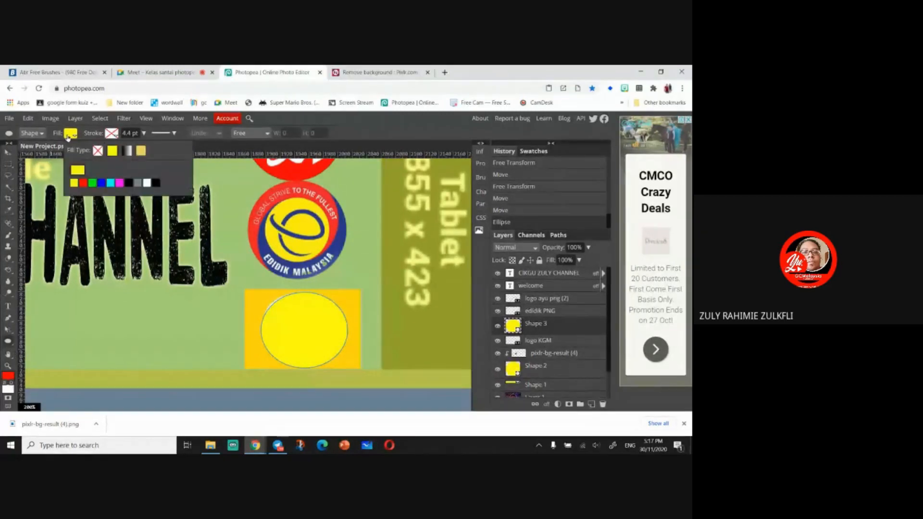
left_click(79, 172)
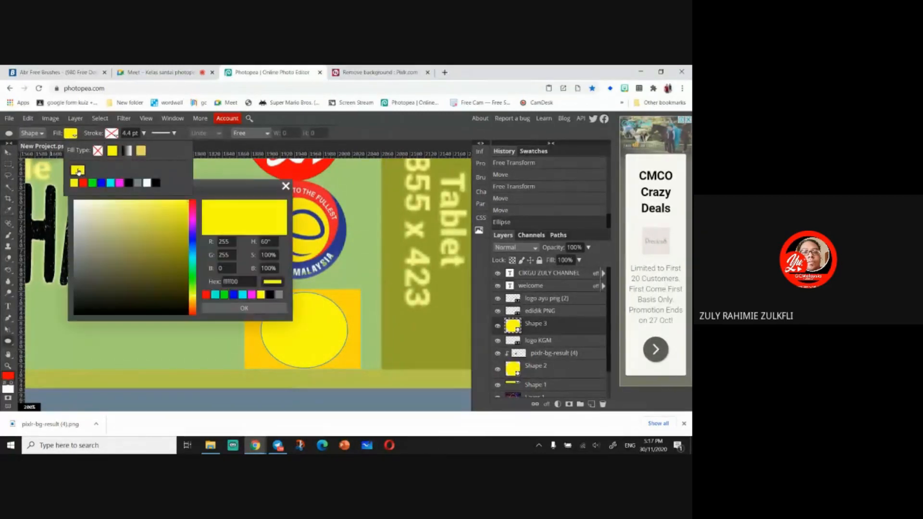
left_click(258, 353)
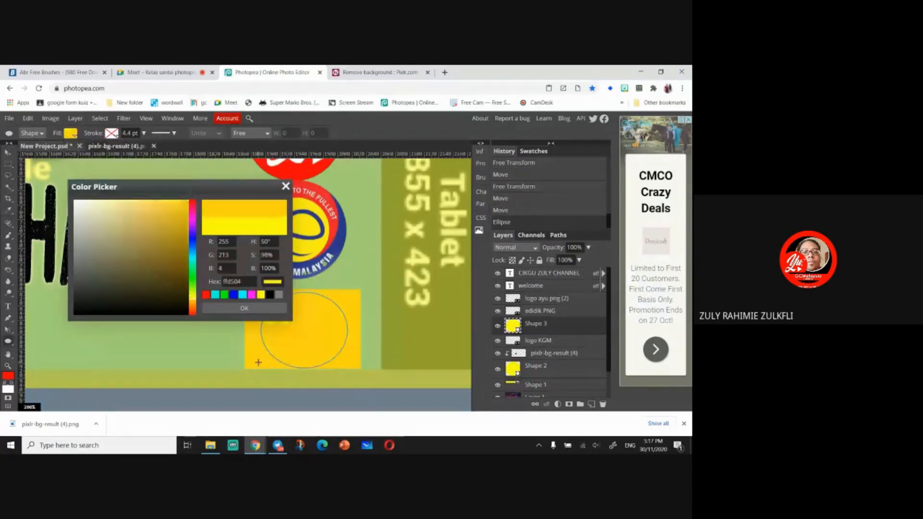
left_click(229, 305)
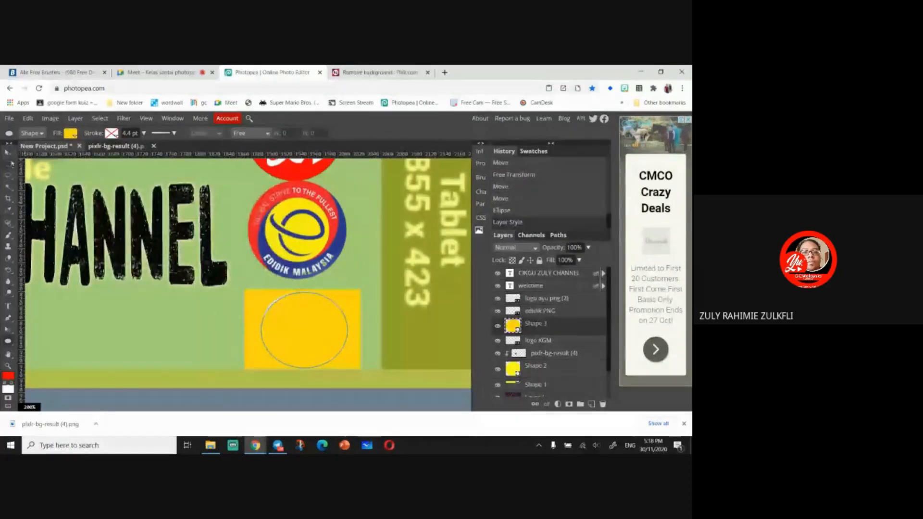
- Move the KGM logo layer above the yellow ellipse and clip it to the ellipse as a clipping mask
key("v")
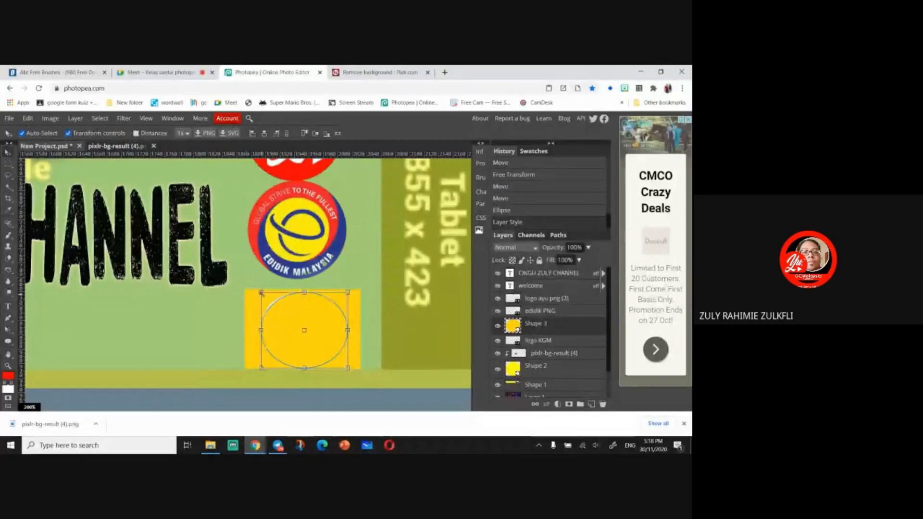
left_click_drag(261, 292, 261, 291)
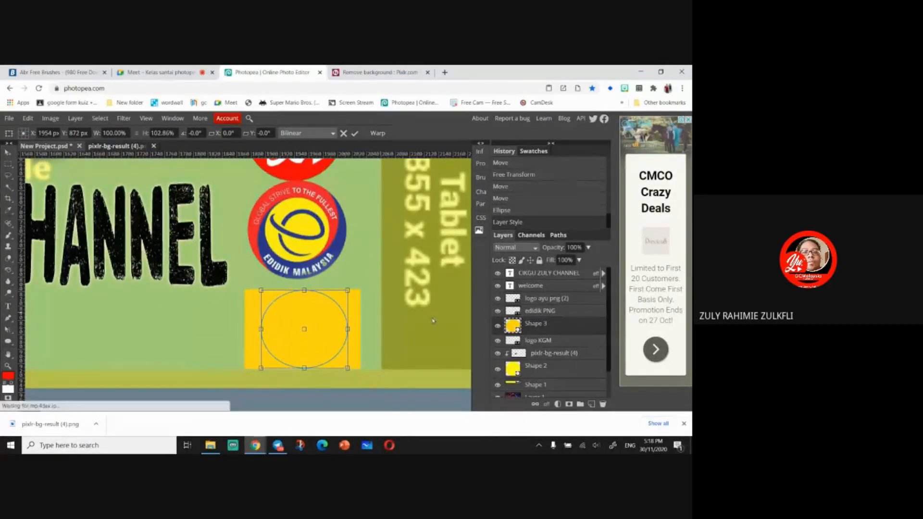
left_click(558, 312)
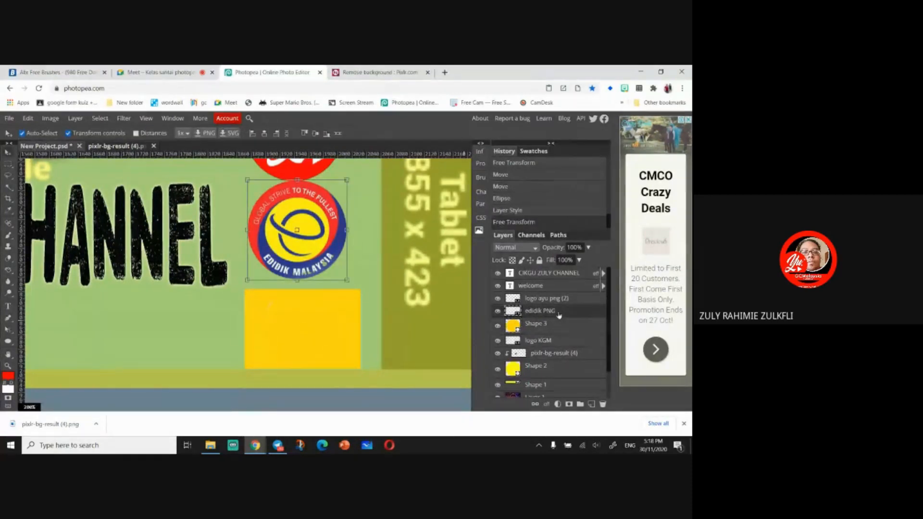
right_click(558, 314)
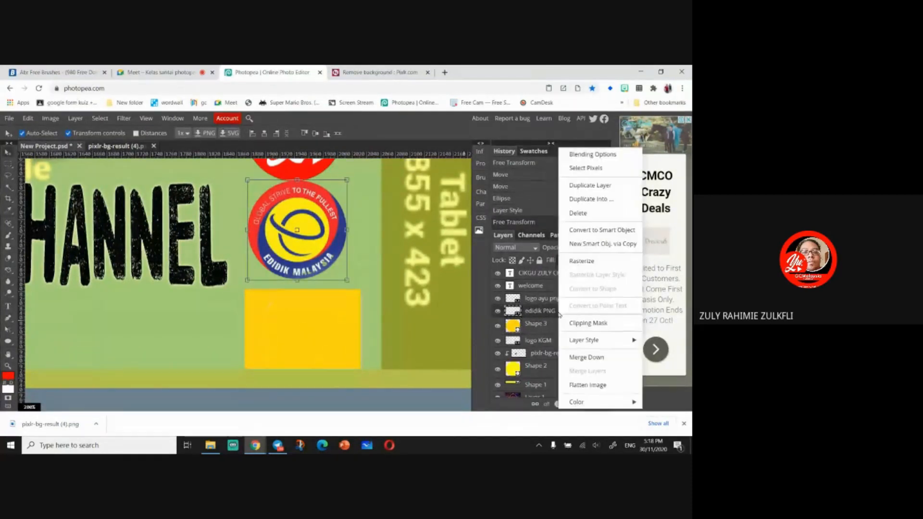
left_click(557, 314)
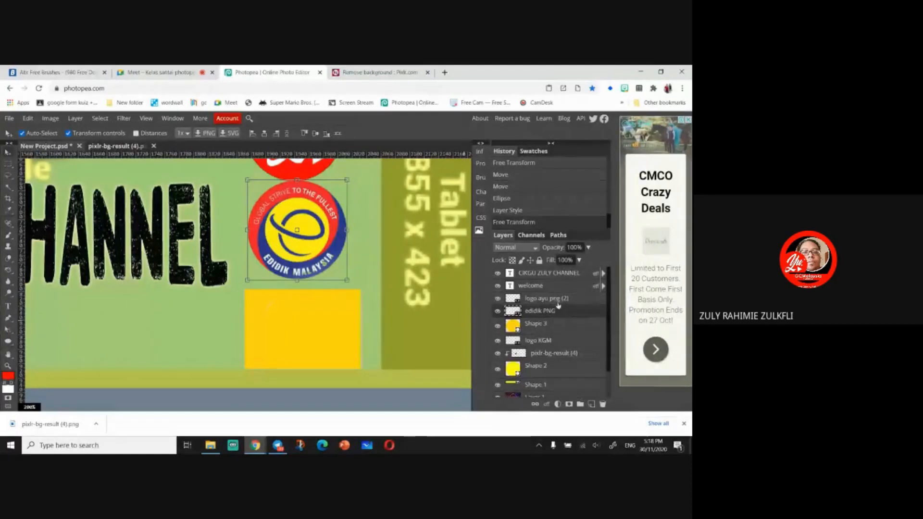
left_click_drag(566, 340, 560, 318)
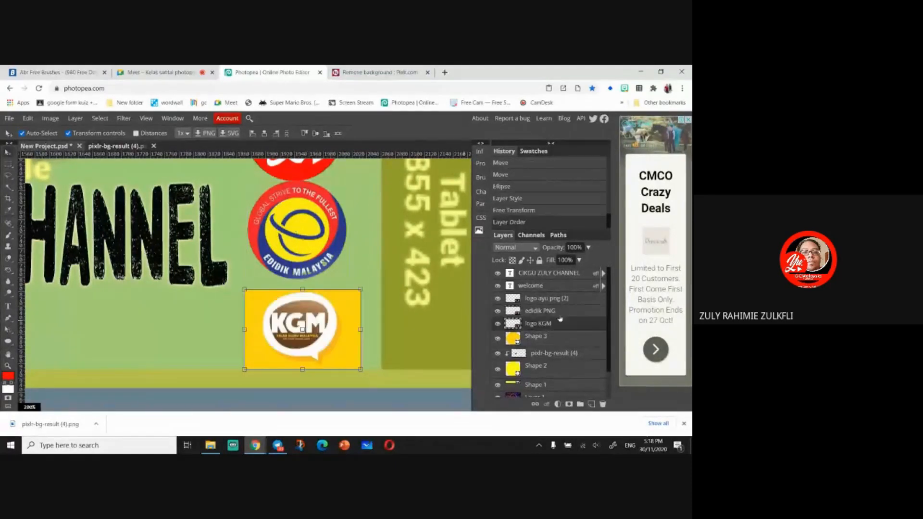
right_click(558, 324)
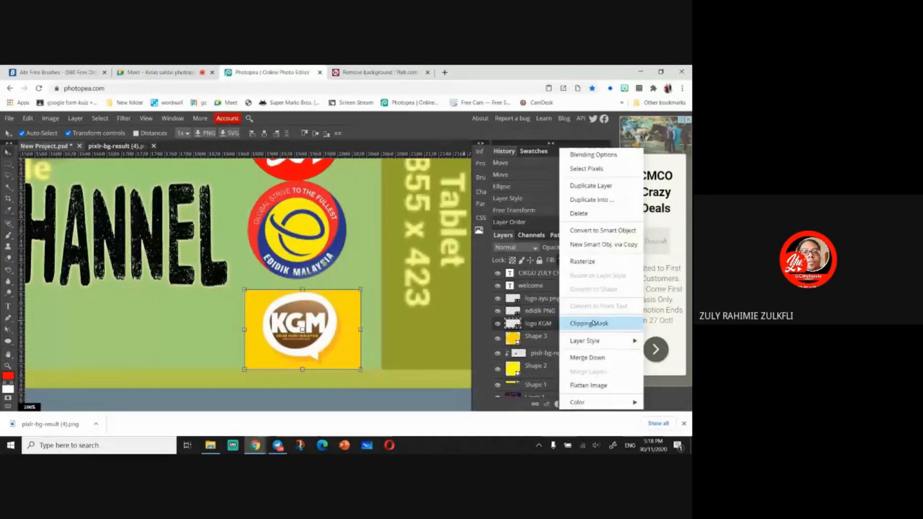
left_click(572, 322)
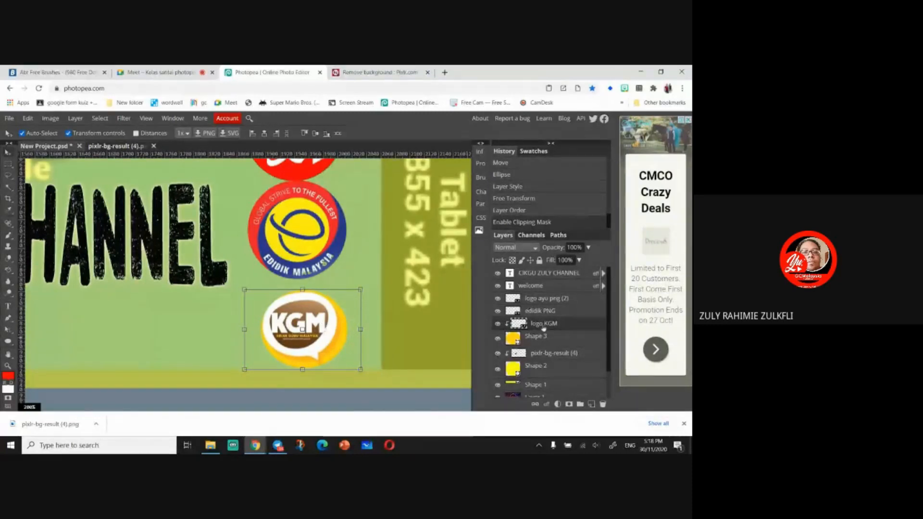
- Shrink the KGM logo to about 97% and the edidik logo to about 51%
left_click(552, 341)
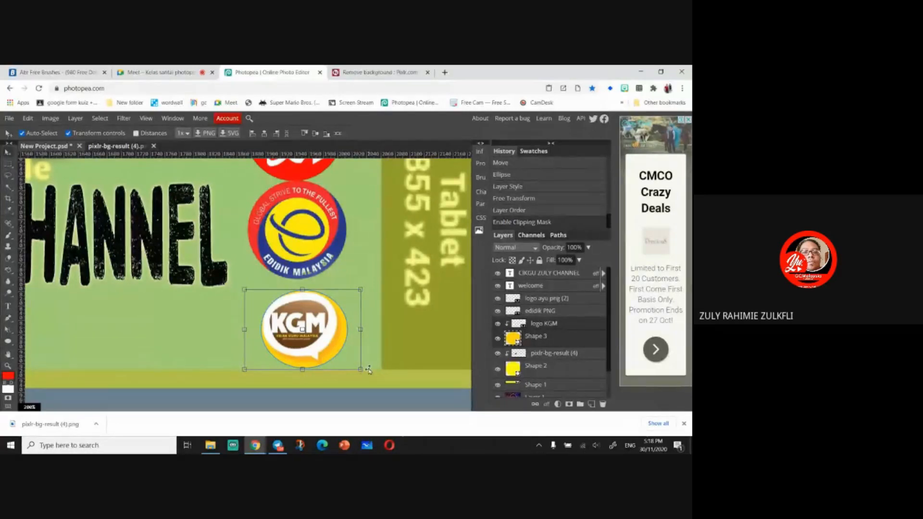
left_click_drag(362, 370, 357, 367)
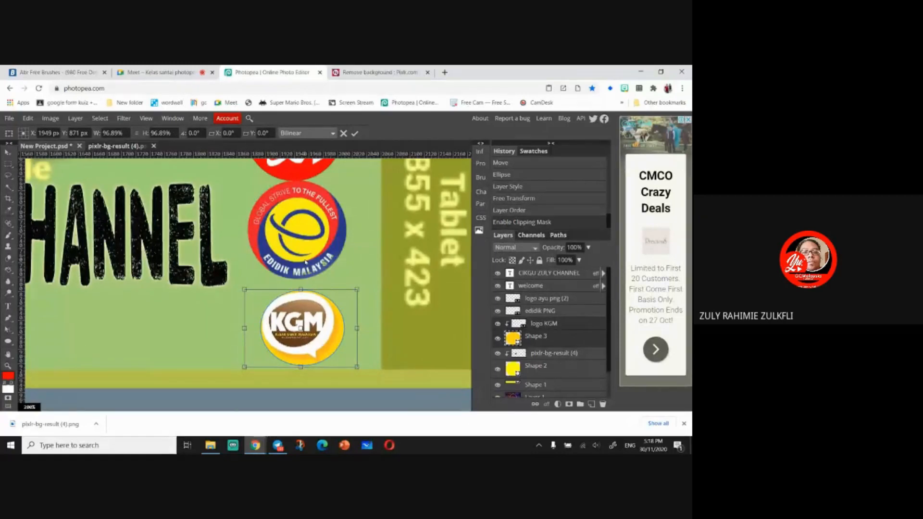
left_click(528, 313)
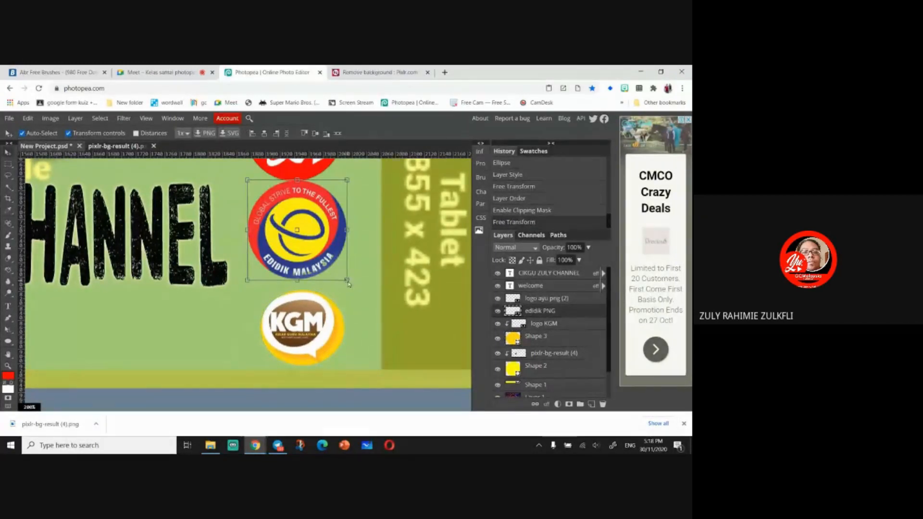
left_click_drag(347, 283, 308, 273)
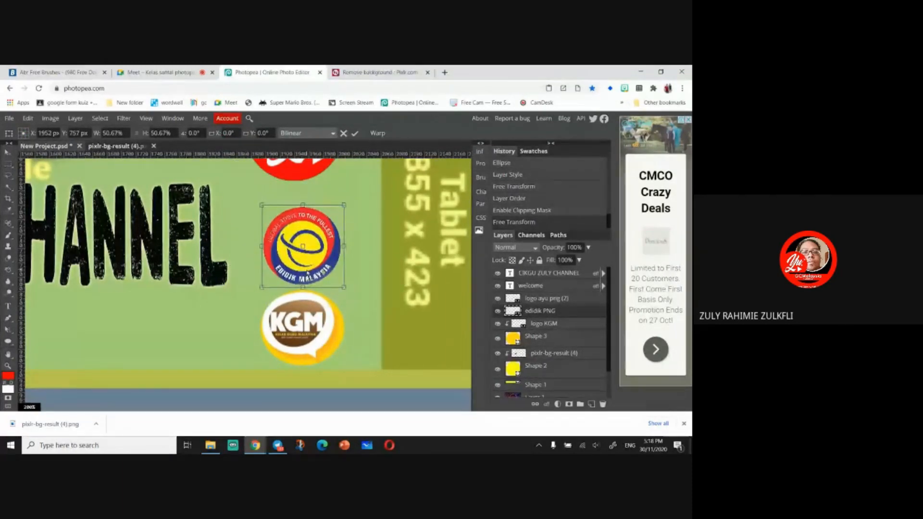
- Scale the Yu logo down to about 12% and place it above the edidik logo
scroll(307, 269, "up", 5)
scroll(306, 286, "down", 2)
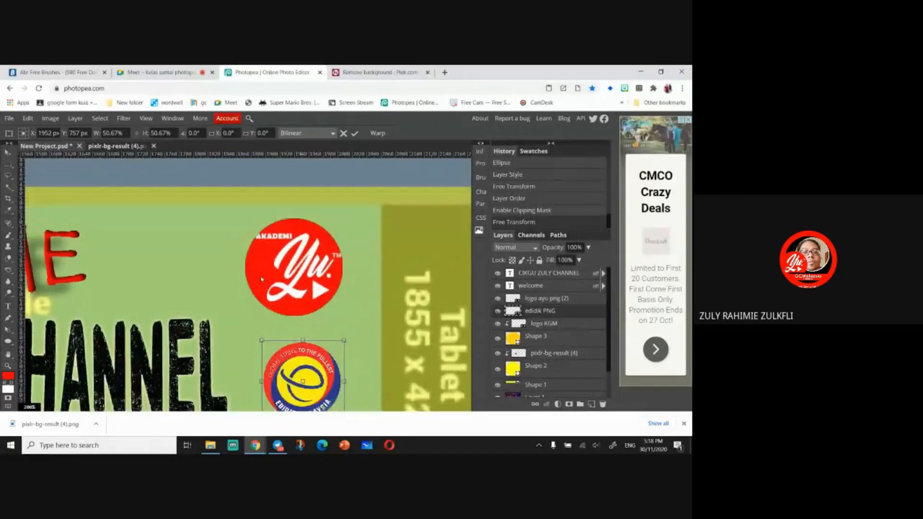
left_click(8, 151)
left_click_drag(276, 277, 278, 277)
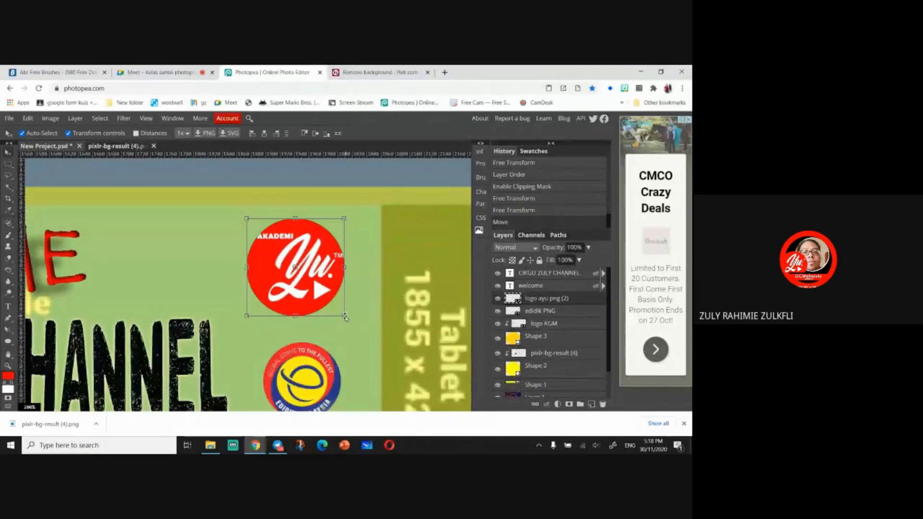
left_click_drag(345, 316, 301, 298)
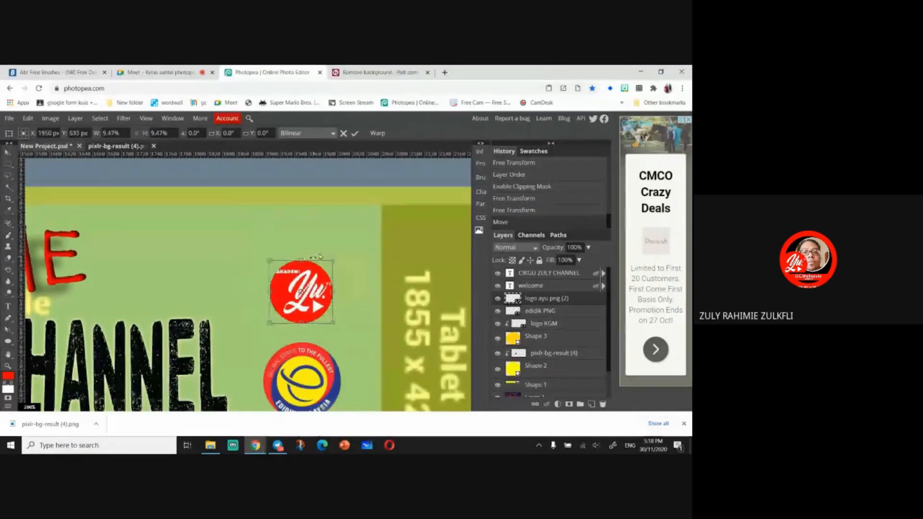
mouse_move(332, 258)
left_mouse_down()
mouse_move(347, 243)
mouse_move(342, 252)
left_mouse_up()
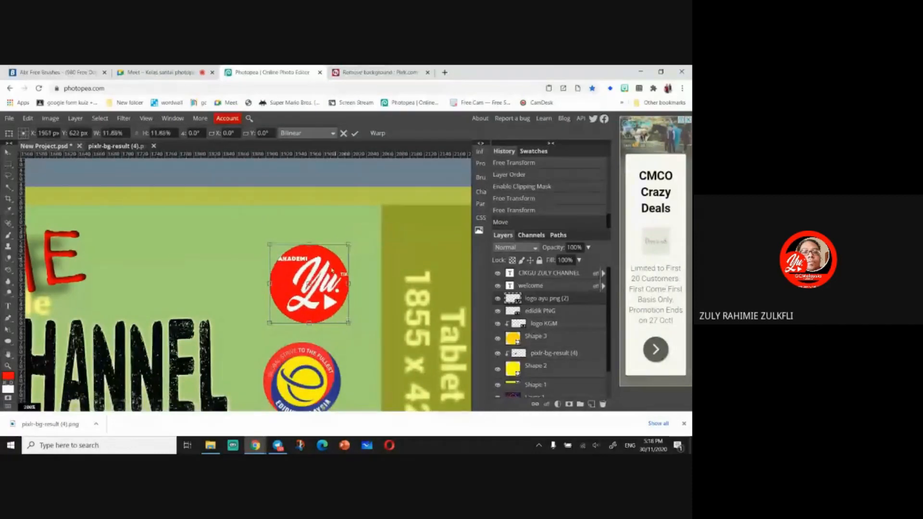
left_click_drag(321, 284, 319, 289)
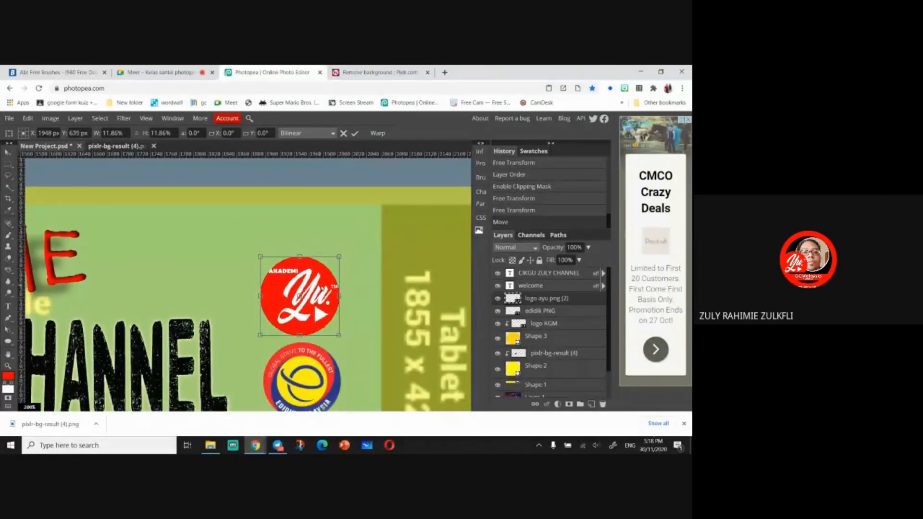
left_click_drag(373, 330, 362, 235)
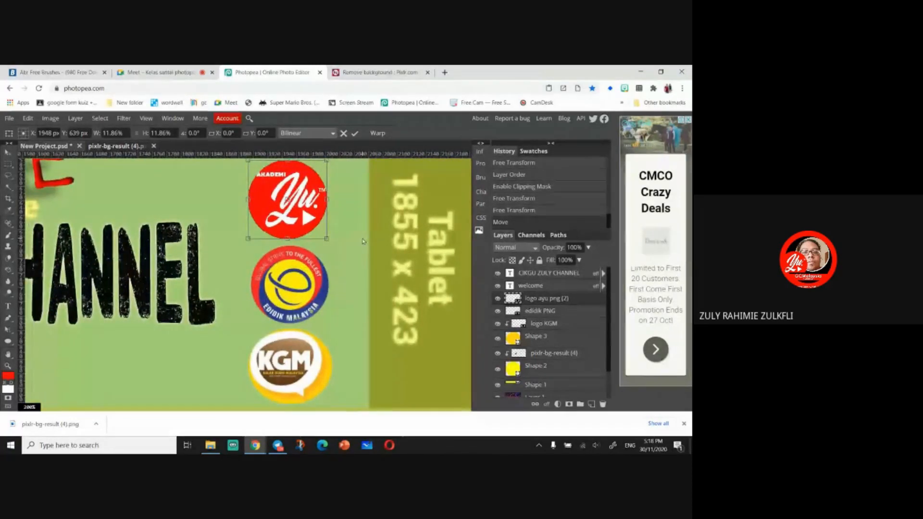
key("ctrl+minus")
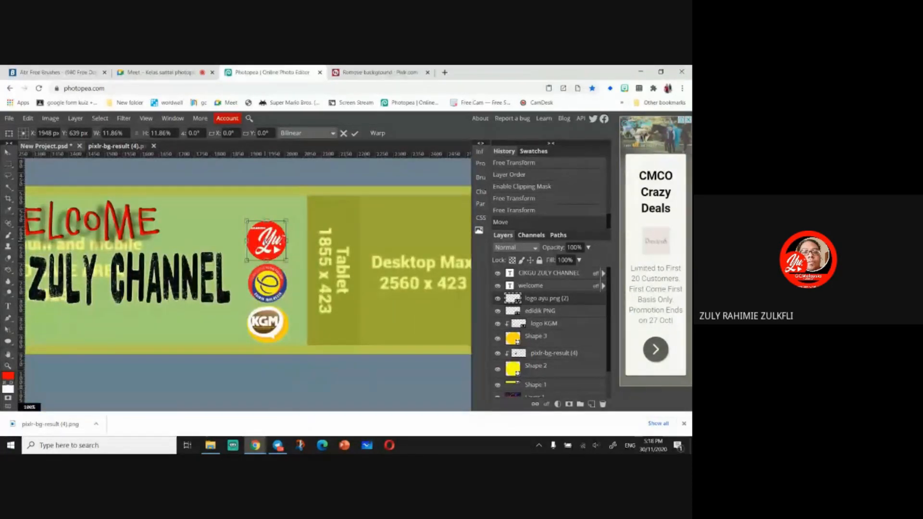
key("ctrl+z")
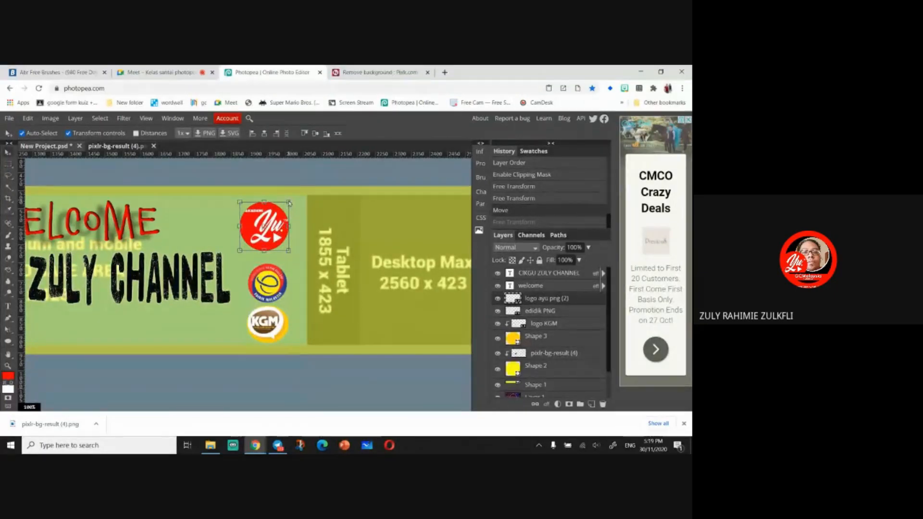
key("ctrl+shift+z")
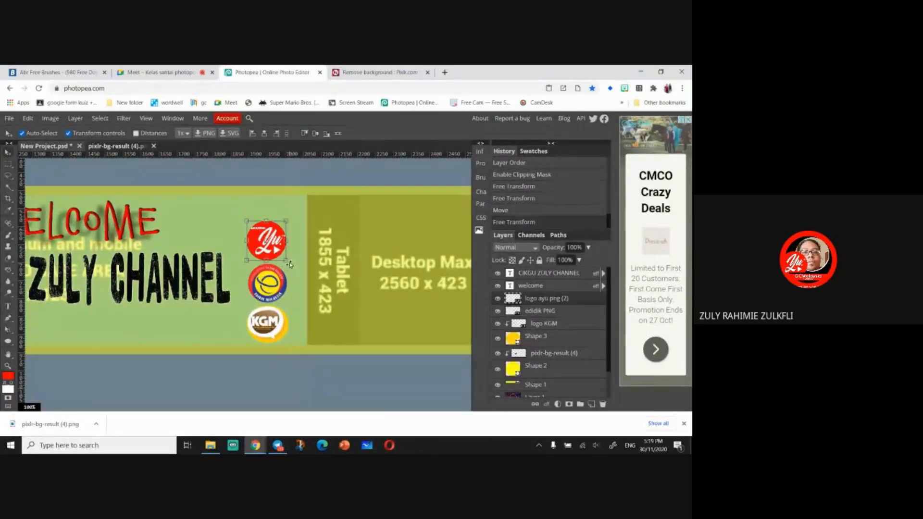
- Nudge the Yu, edidik and KGM logos so they line up evenly in a column
left_click_drag(278, 250, 287, 244)
left_click_drag(275, 289, 281, 276)
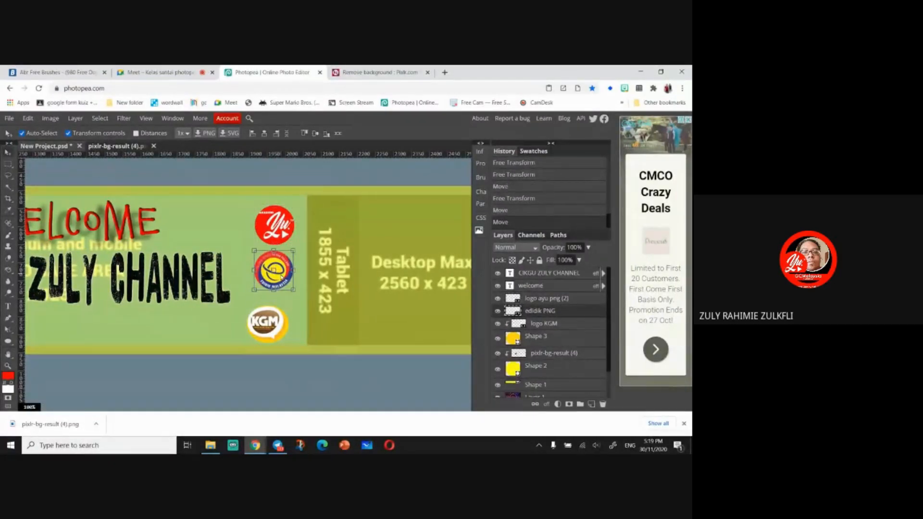
left_click(279, 321)
left_click(561, 336)
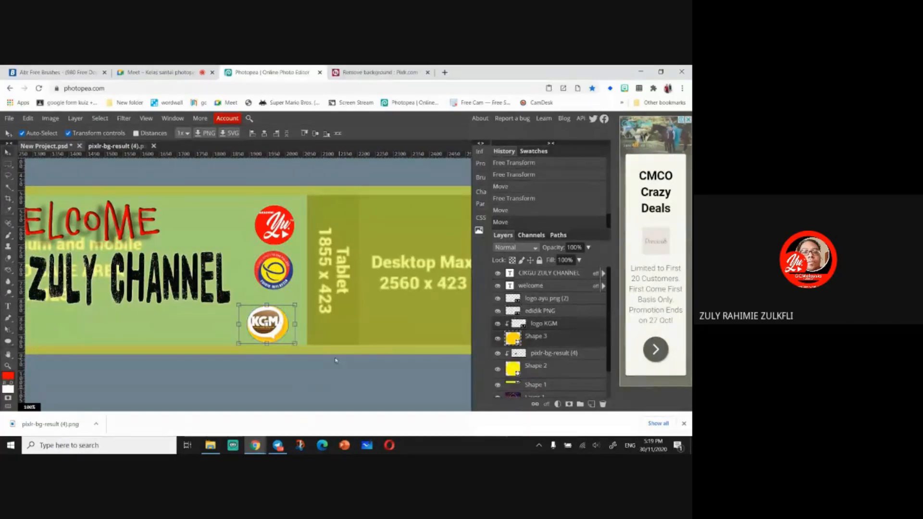
left_click_drag(287, 331, 289, 325)
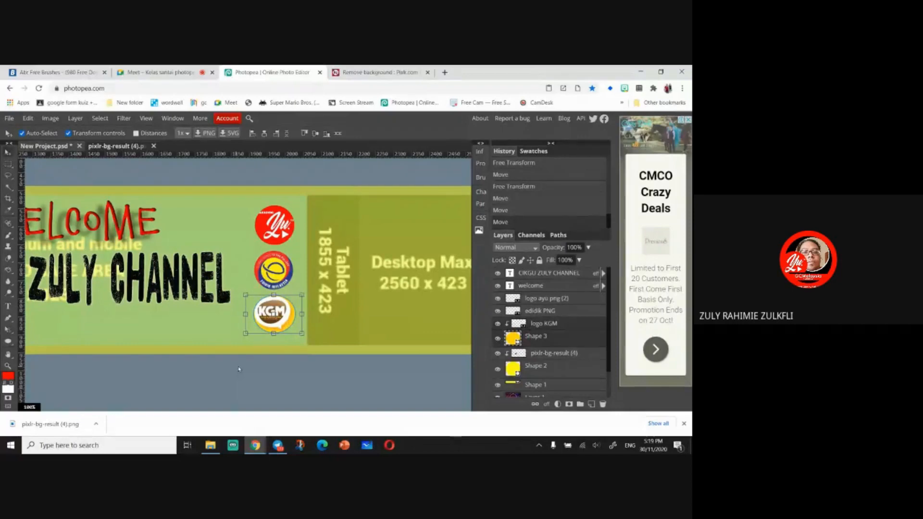
- Add a text line reading LIKE SUBSCRIBE SHARE below the channel name
key("ctrl+minus")
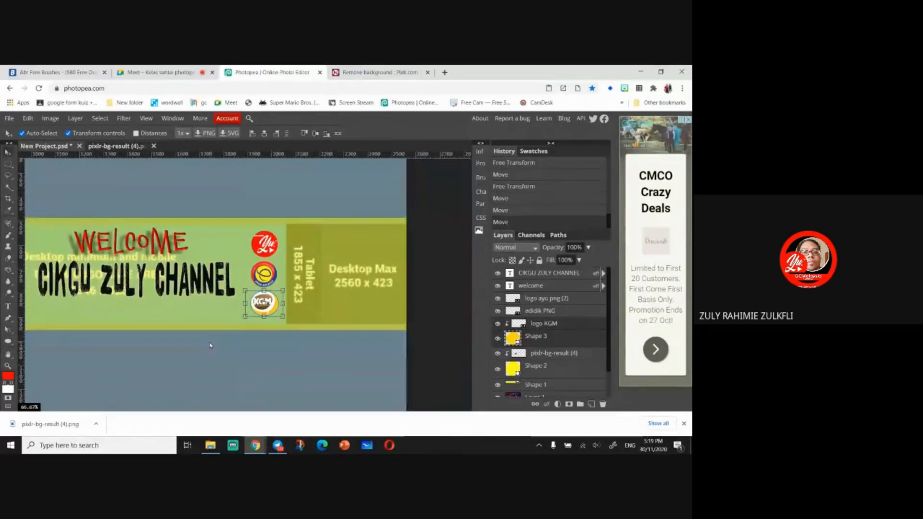
key("ctrl+minus")
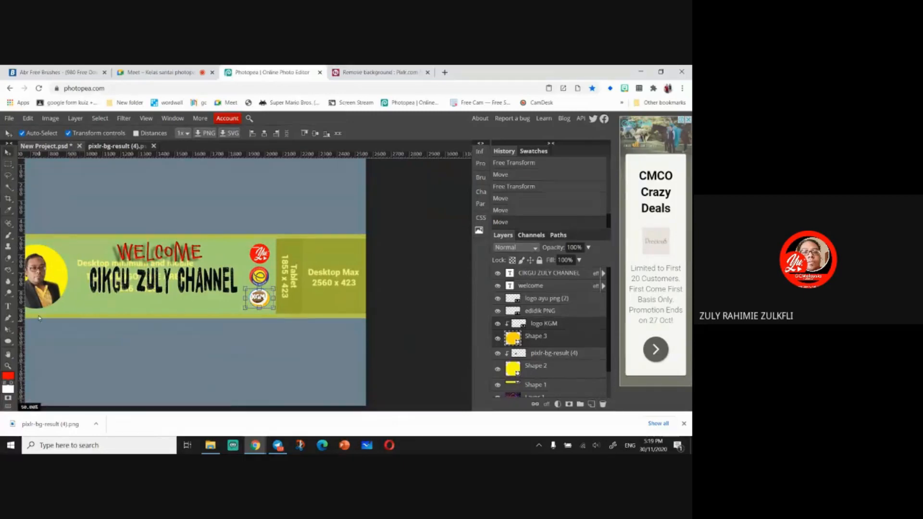
key("t")
left_click(87, 305)
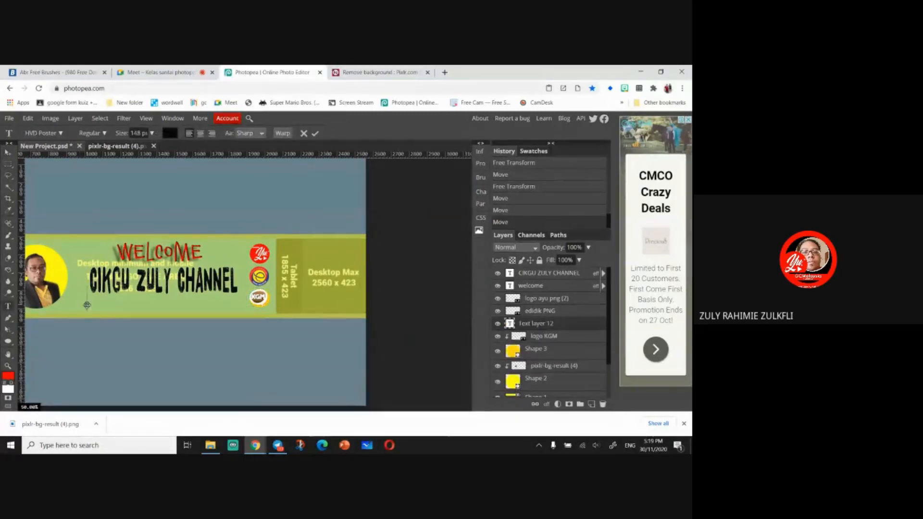
type("SUBCRI")
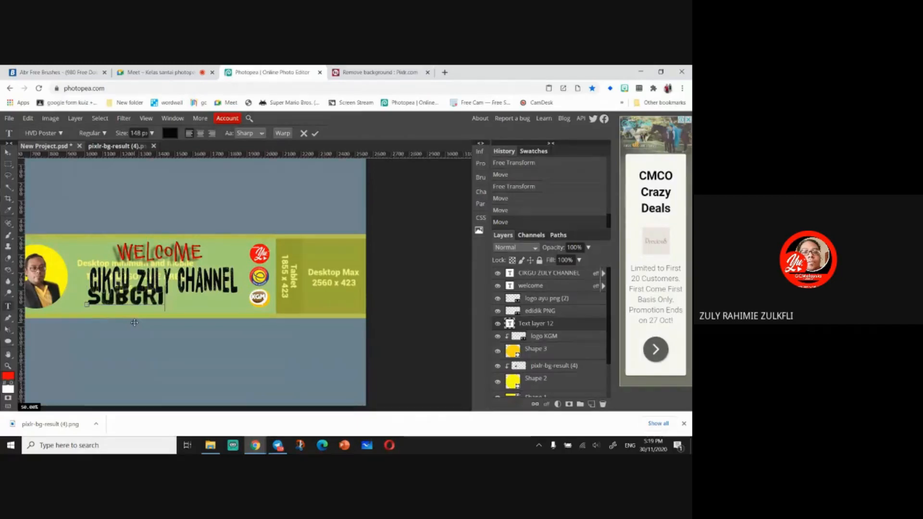
key("BackSpace")
key("BackSpace")
key("BackSpace")
key("BackSpace")
key("BackSpace")
key("BackSpace")
type("LIK")
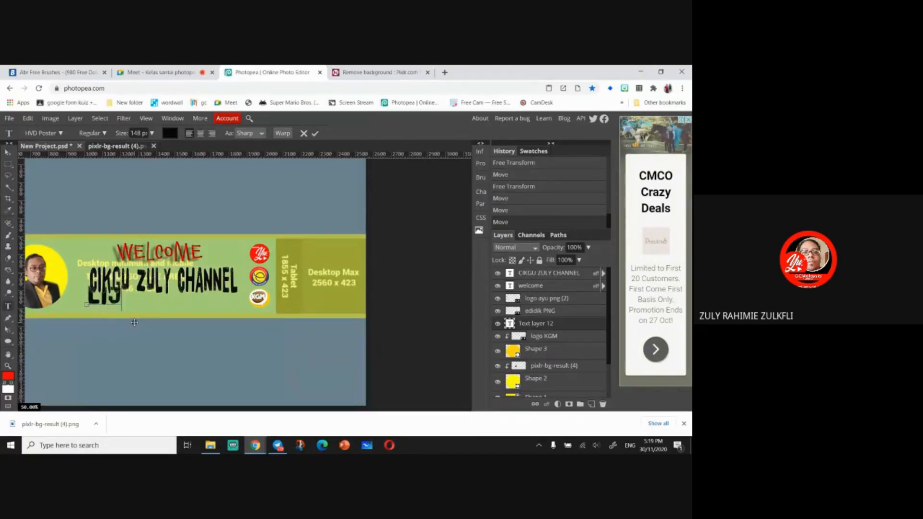
key("BackSpace")
type("KE SUBS")
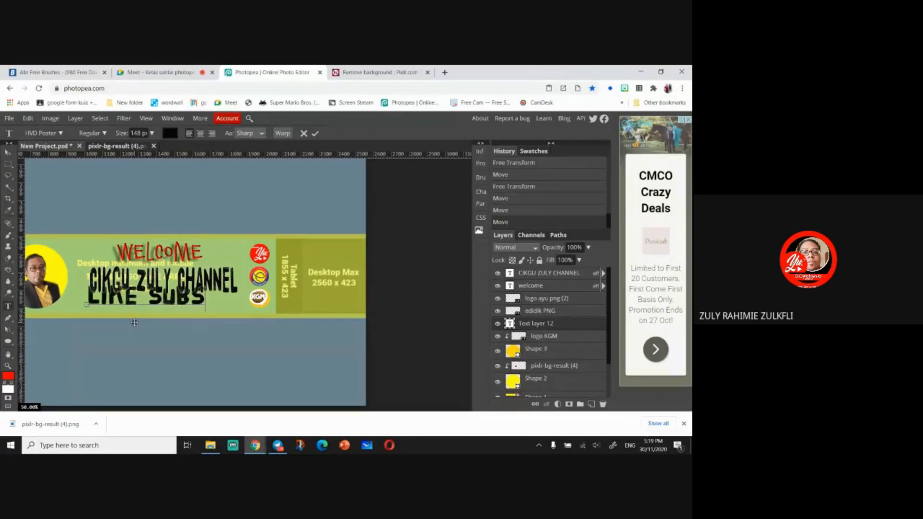
type("CRIBE")
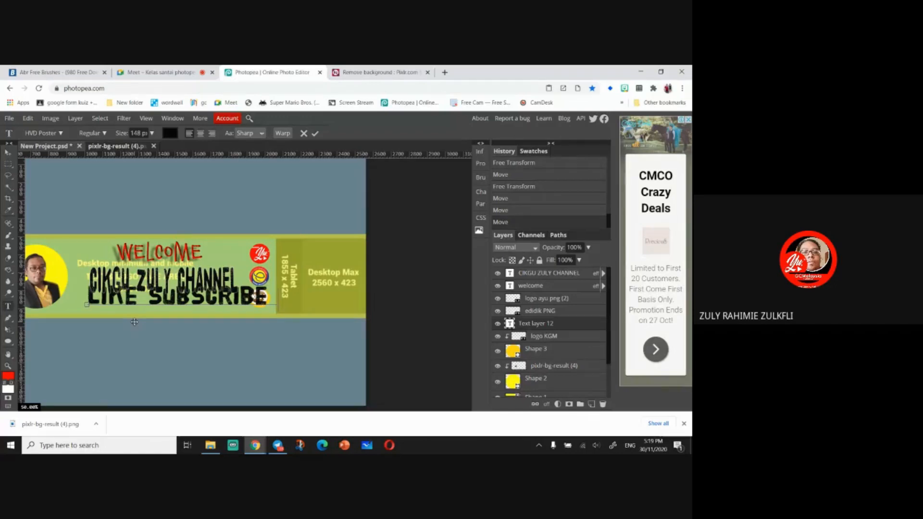
type(" SHA")
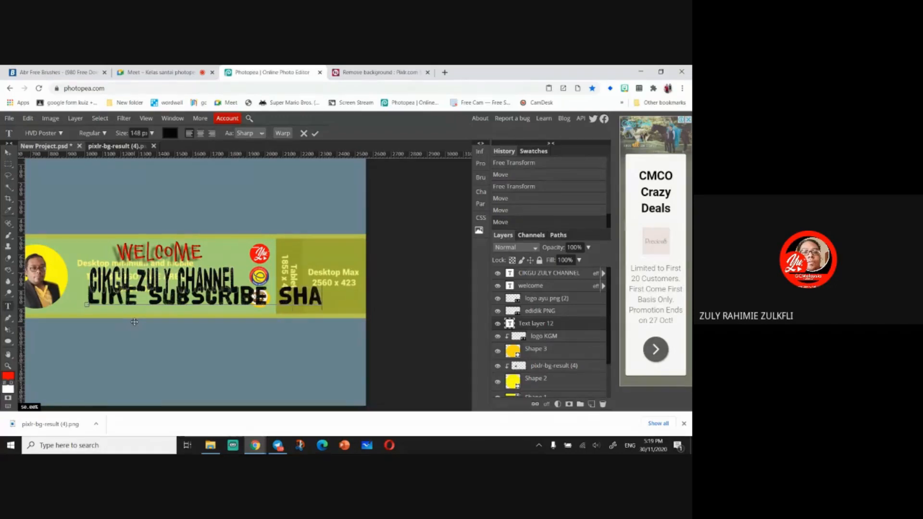
type("RE")
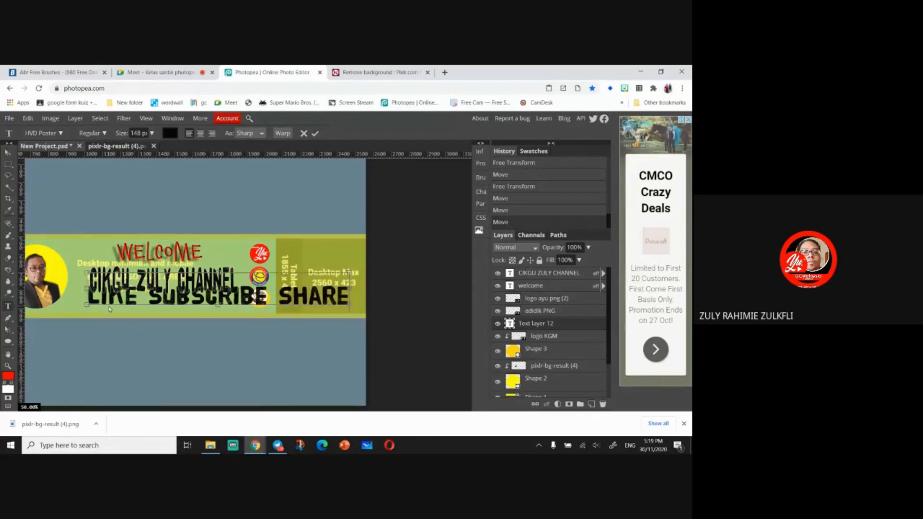
- Set the color of the whole LIKE SUBSCRIBE SHARE text to white (f9f9f4)
key("ctrl+a")
left_click(170, 133)
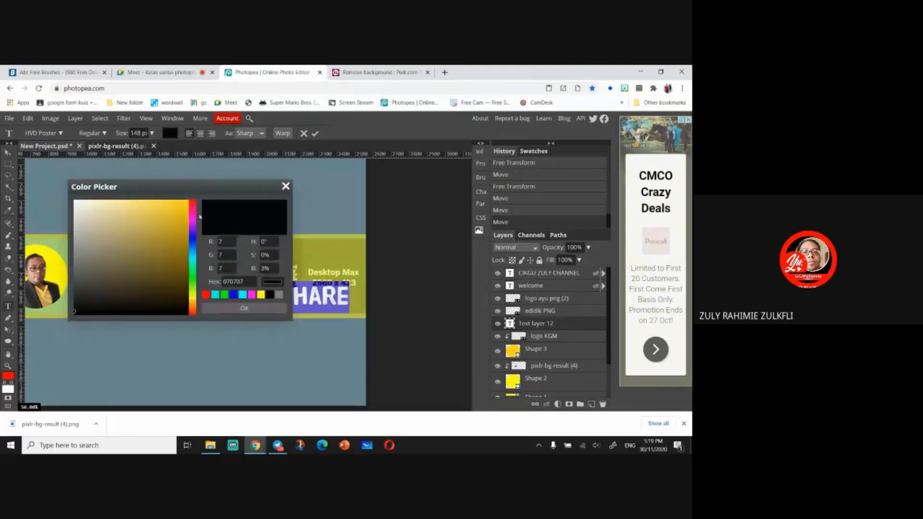
left_click(76, 204)
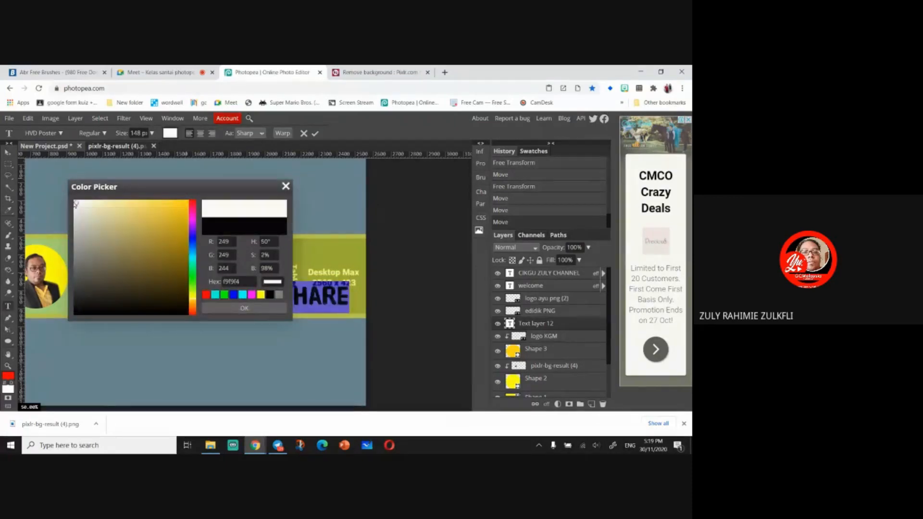
left_click(209, 309)
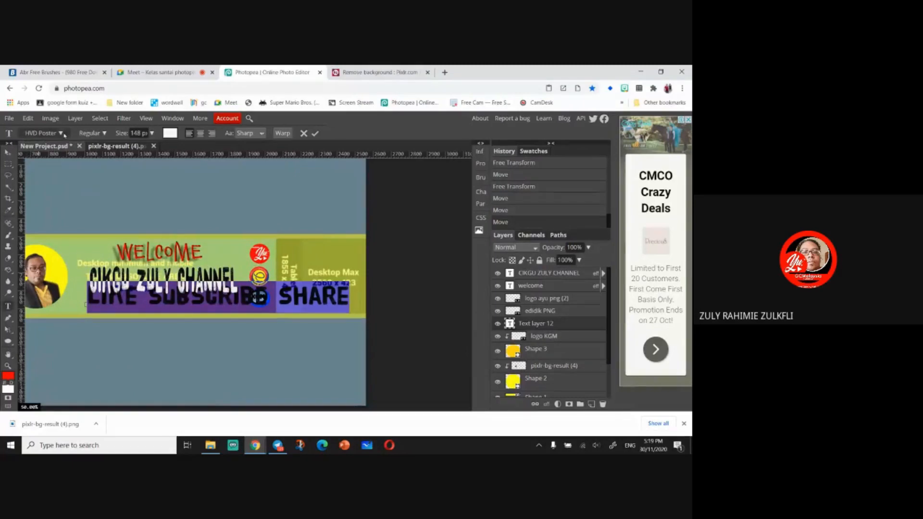
- Change the slogan's font to Helsinki
left_click(54, 133)
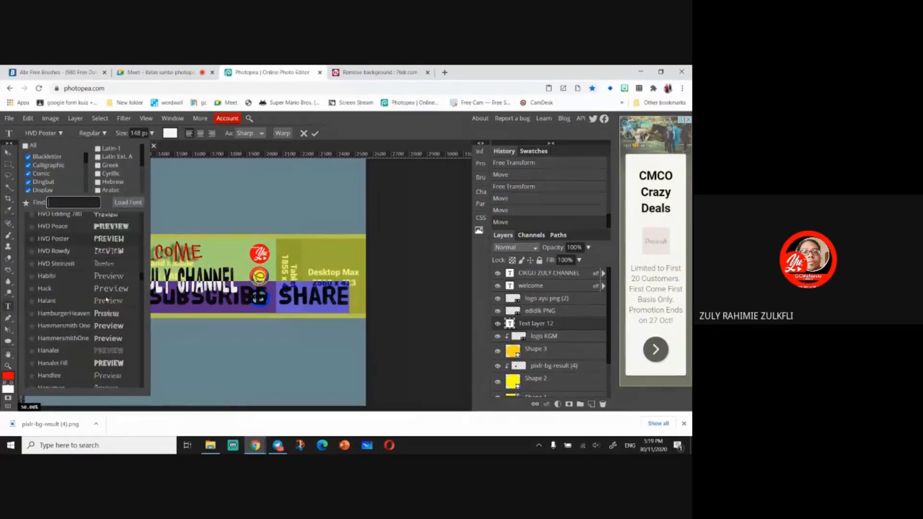
left_click(108, 363)
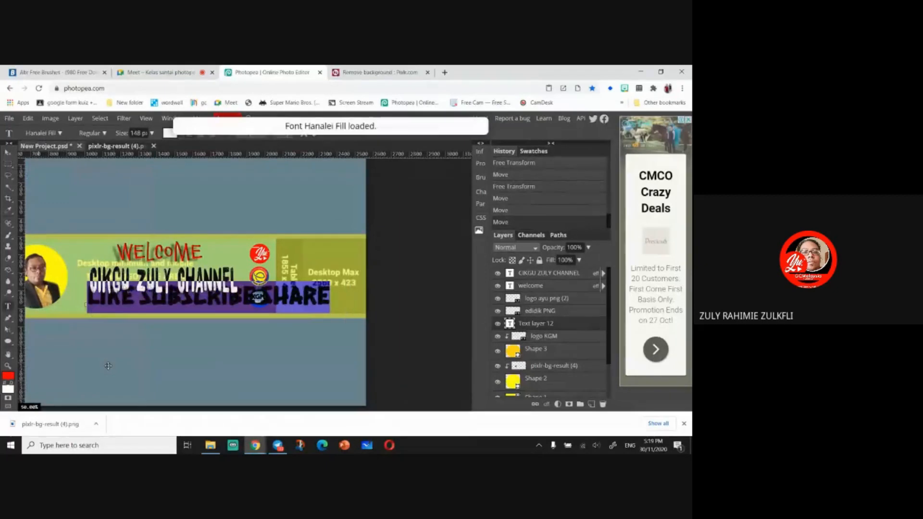
left_click(48, 133)
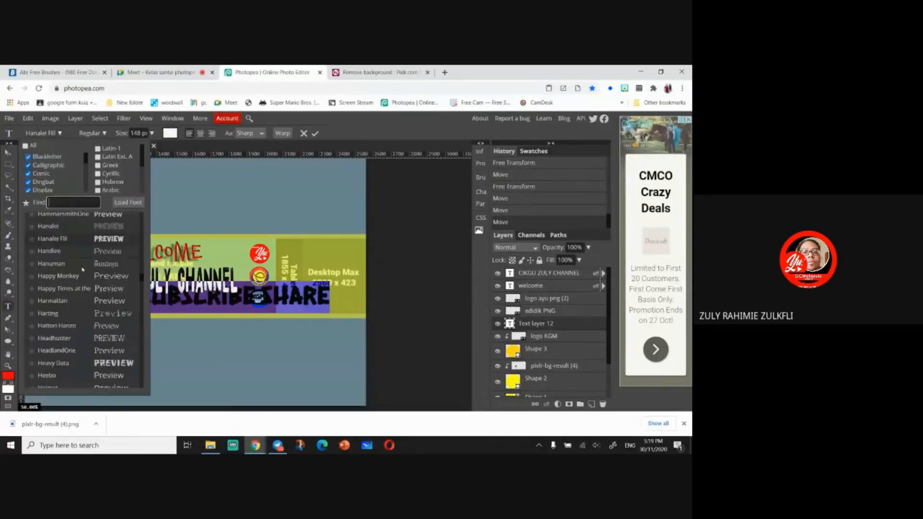
scroll(89, 349, "down", 3)
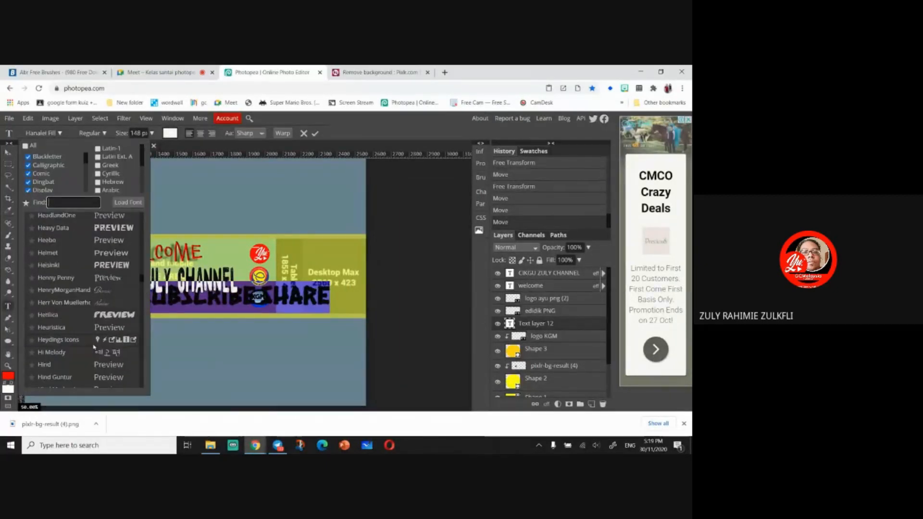
left_click(109, 266)
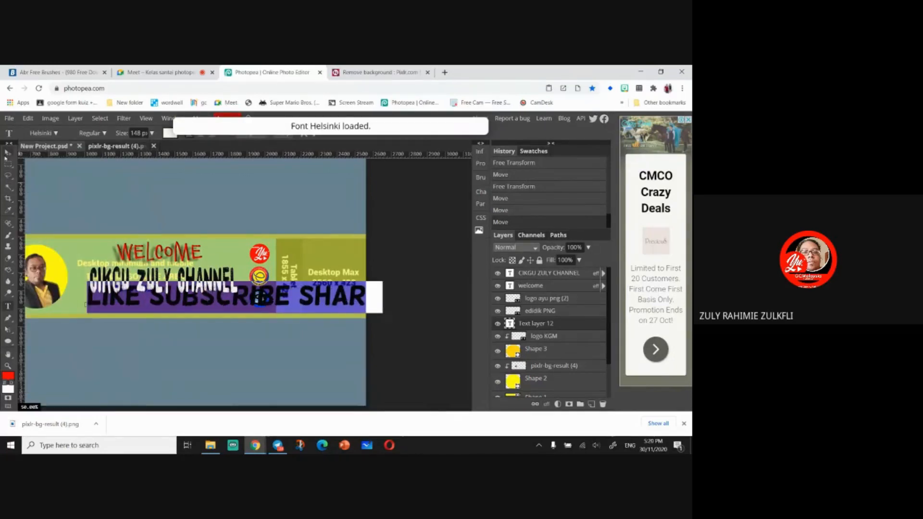
- Scale the slogan down to about 55% width and 43% height and place it just below the channel name
left_click(8, 154)
left_click_drag(382, 295, 248, 296)
left_click_drag(168, 284, 141, 309)
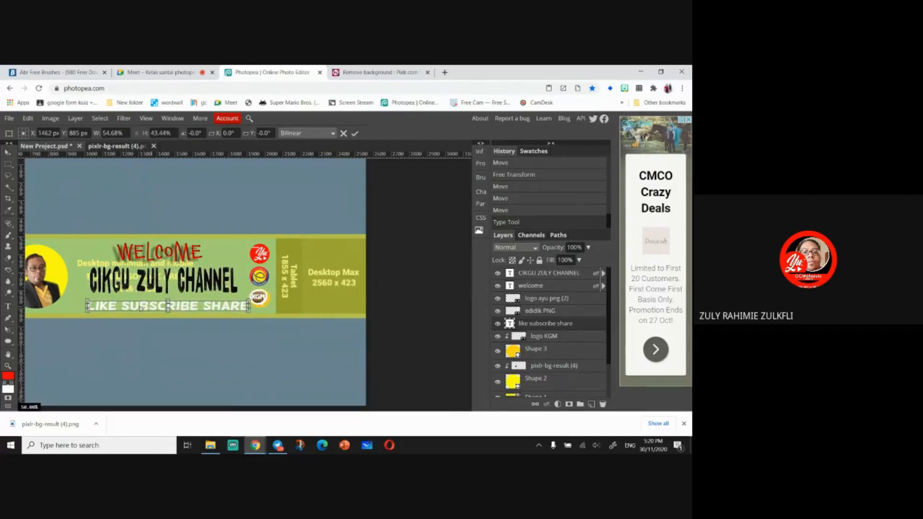
- Add extra spaces between the words LIKE, SUBSCRIBE and SHARE in the slogan
left_click(8, 306)
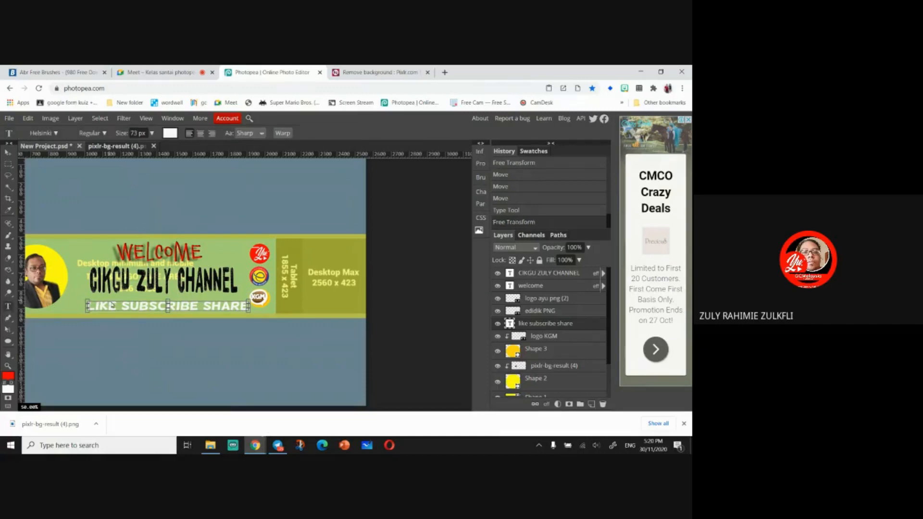
left_click(117, 305)
key("Right")
key("Right")
key("Right")
key("Right")
key("Right")
key("Right")
key("Right")
key("Right")
key("Right")
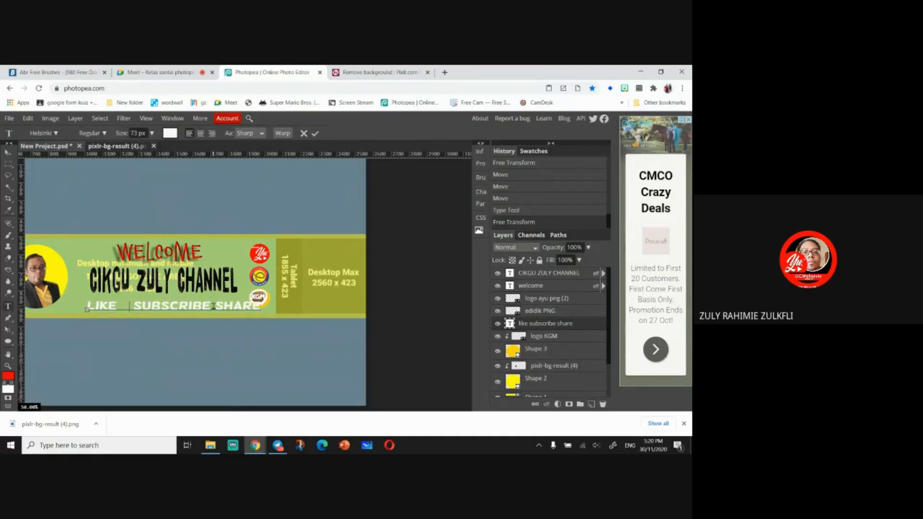
left_click(8, 152)
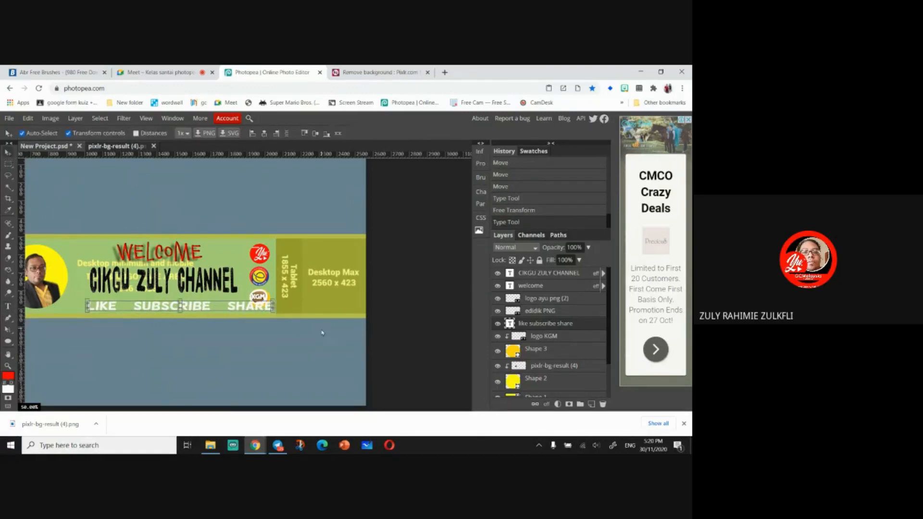
- Narrow the slogan to about 80% width and nudge it to line up under the channel name
left_click_drag(273, 306, 235, 306)
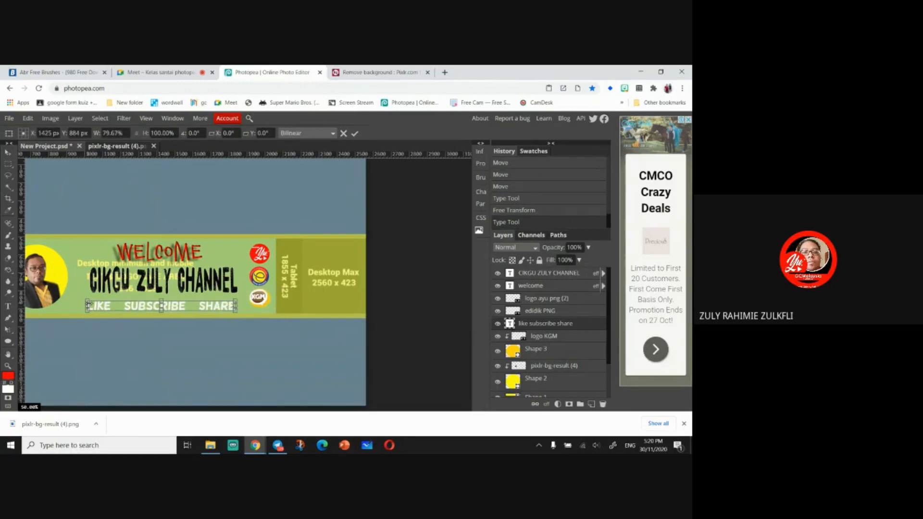
left_click_drag(88, 306, 92, 306)
- Color only the word SUBSCRIBE in the slogan red (fe0809)
left_click(7, 306)
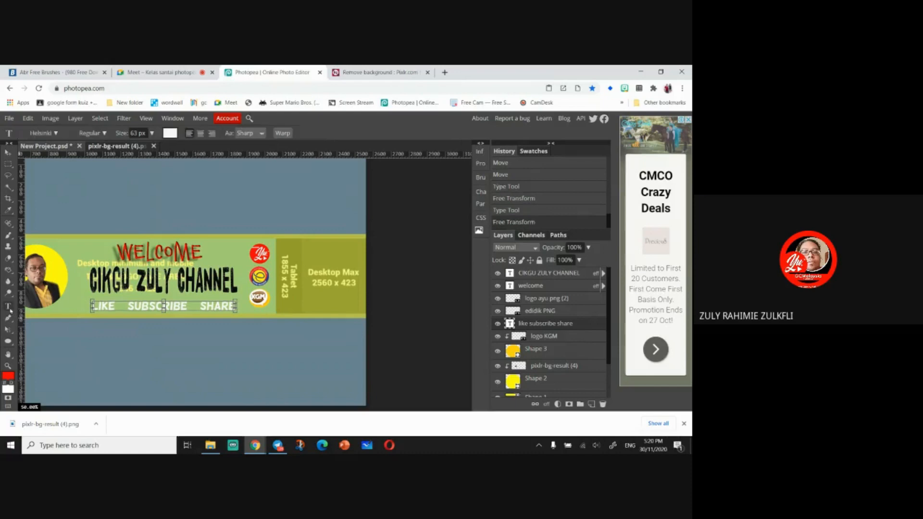
left_click_drag(128, 306, 187, 306)
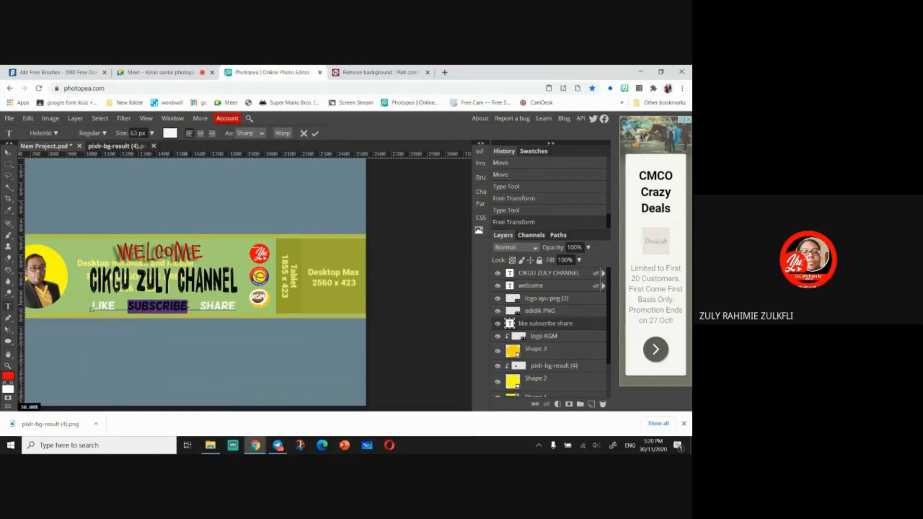
left_click(8, 376)
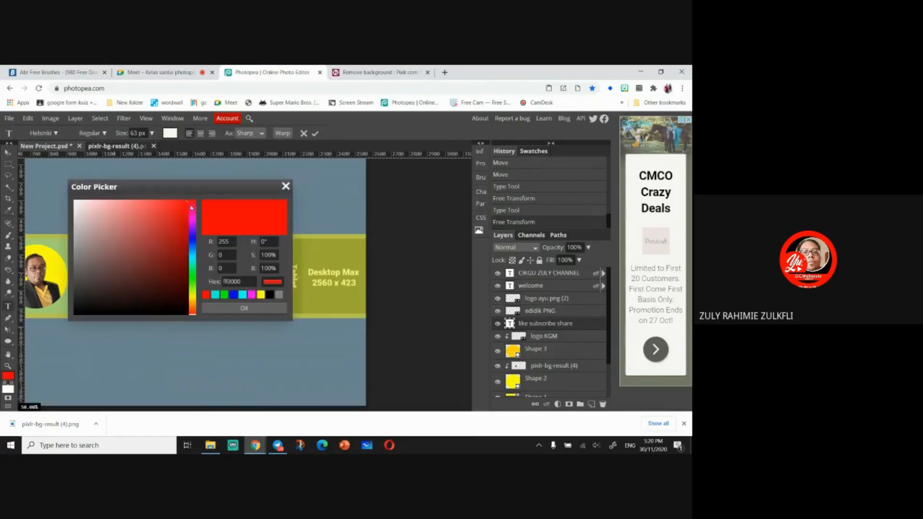
left_click(242, 308)
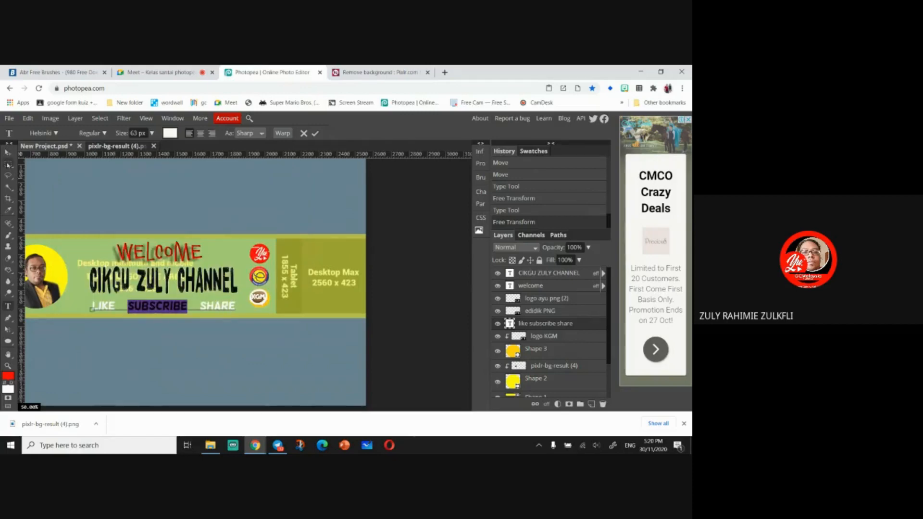
left_click(8, 152)
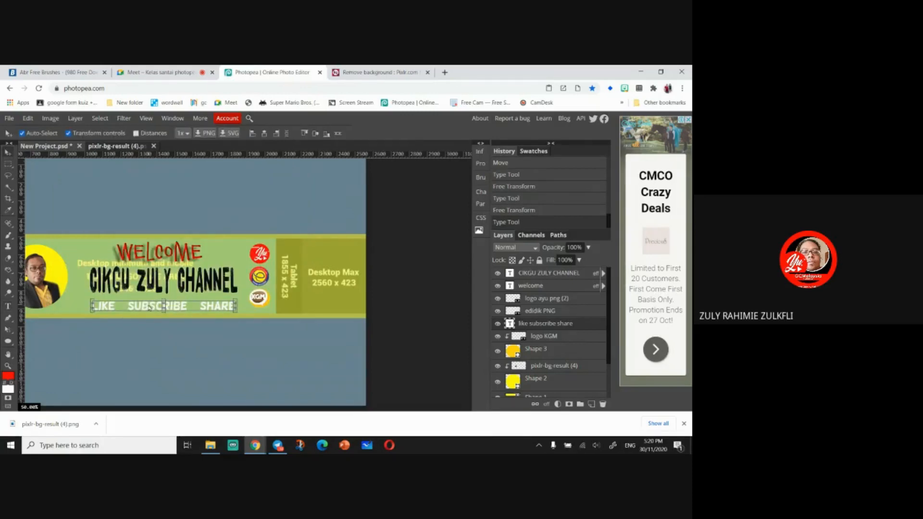
left_click(8, 306)
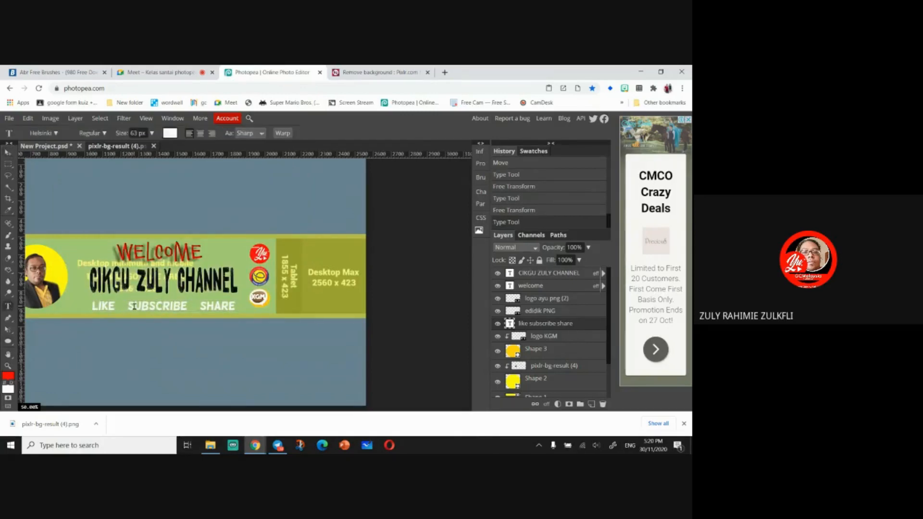
left_click_drag(131, 306, 194, 306)
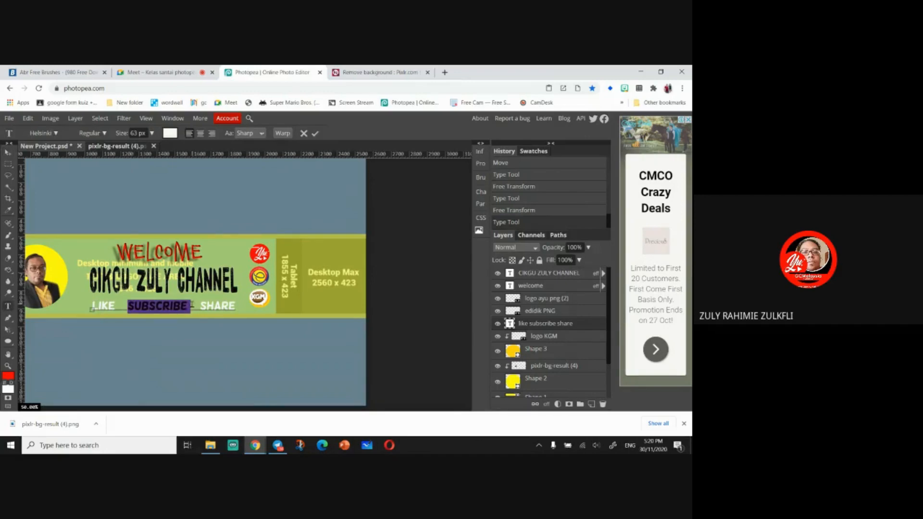
left_click(169, 133)
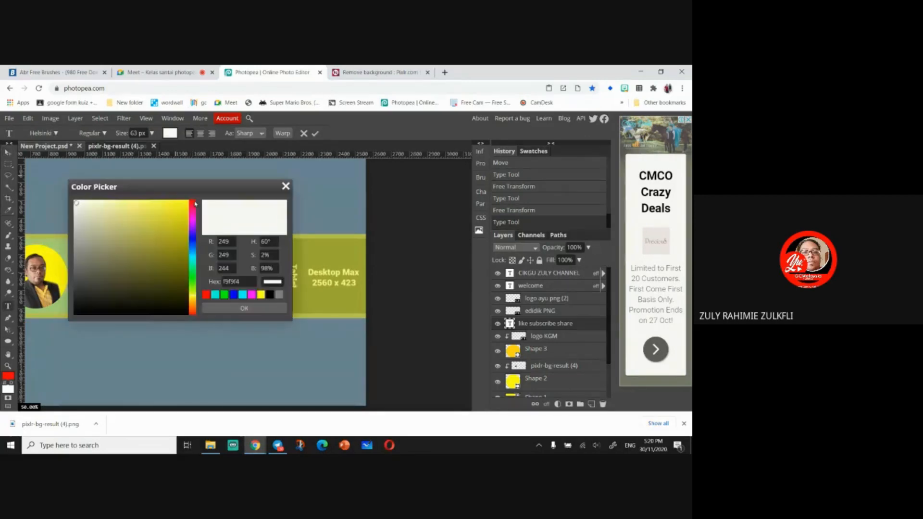
left_click(193, 202)
left_click(186, 203)
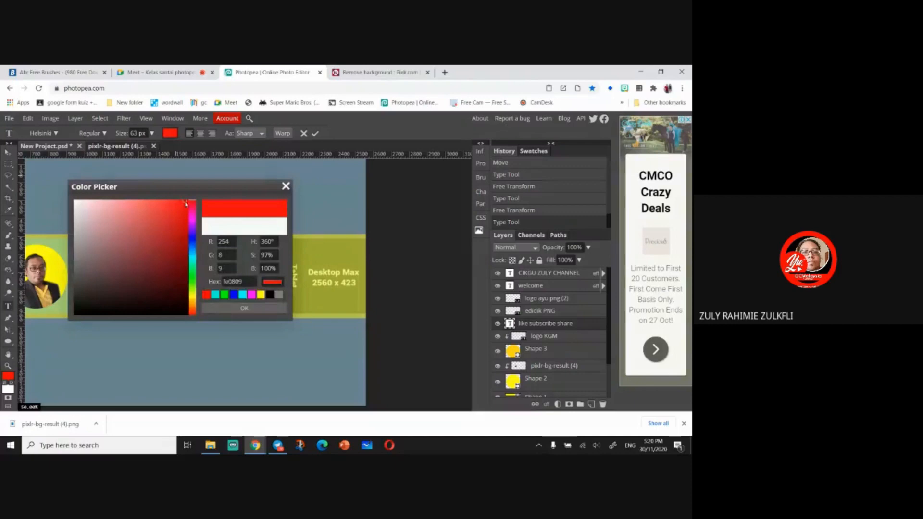
left_click(256, 307)
left_click(9, 165)
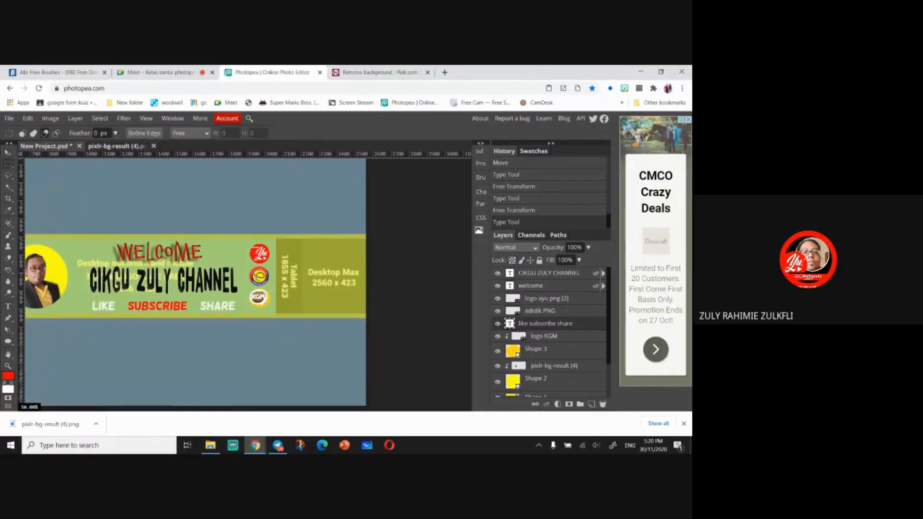
- Nudge the slogan slightly up and give it a black Outer Glow layer style in Normal blend mode
left_click(8, 152)
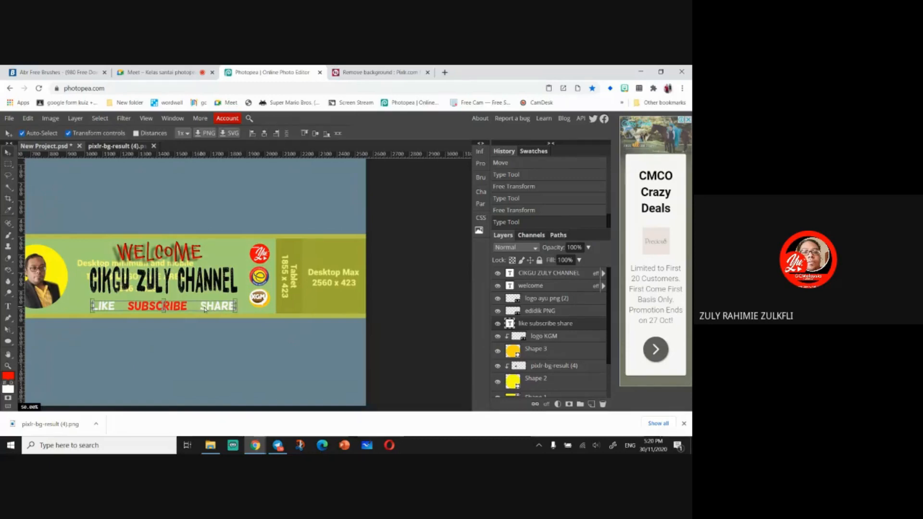
left_click_drag(206, 309, 202, 307)
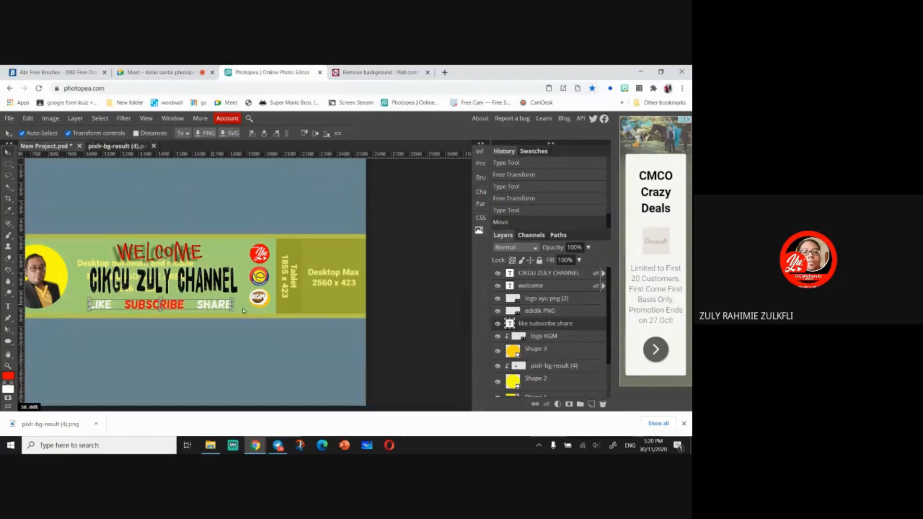
right_click(529, 325)
left_click(566, 155)
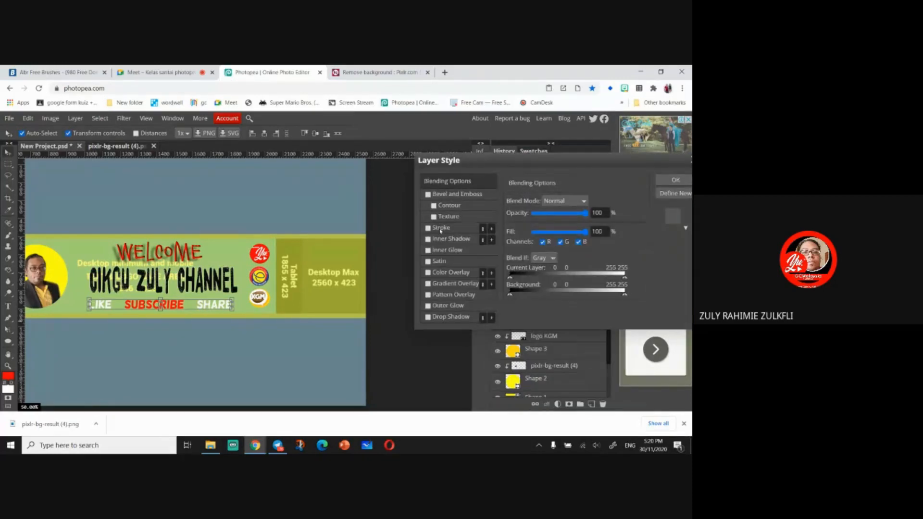
left_click(451, 306)
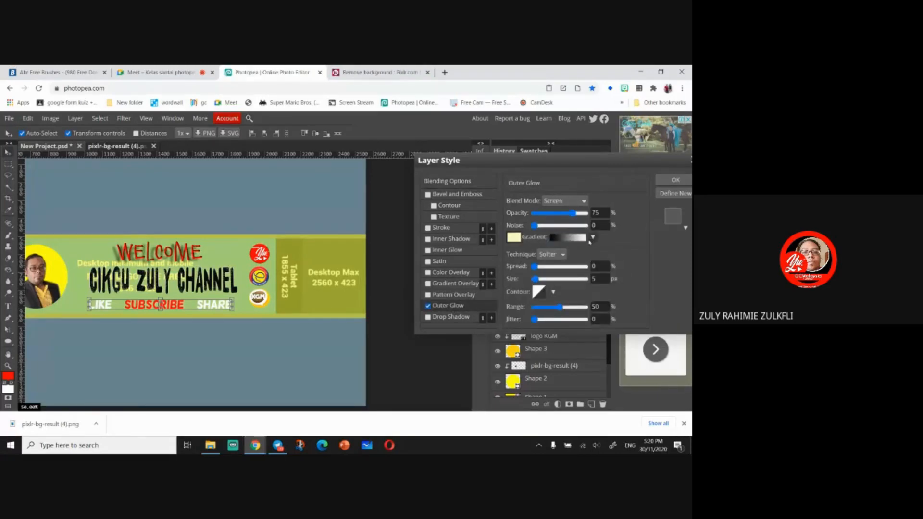
left_click(513, 240)
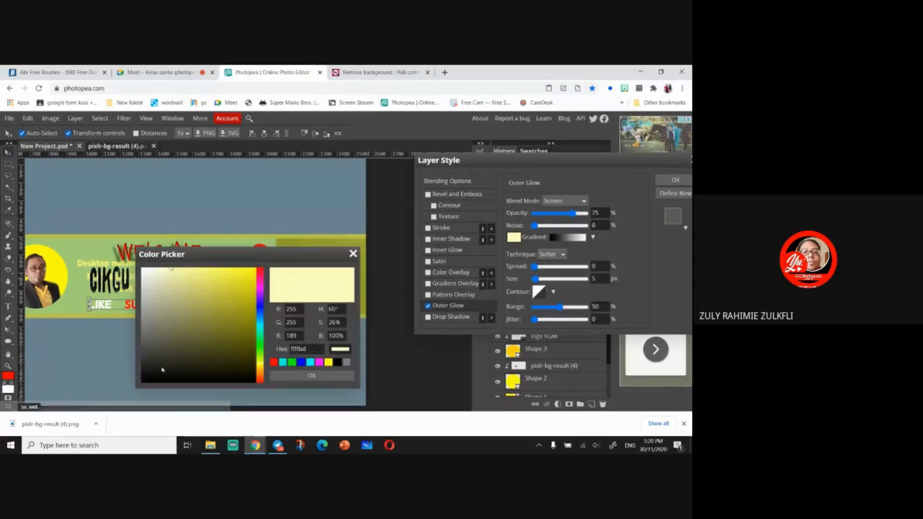
left_click(144, 380)
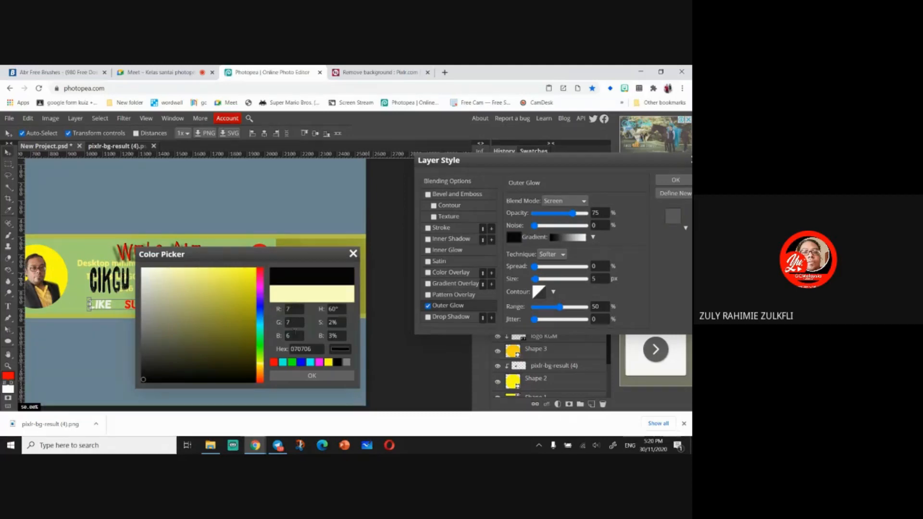
left_click(478, 152)
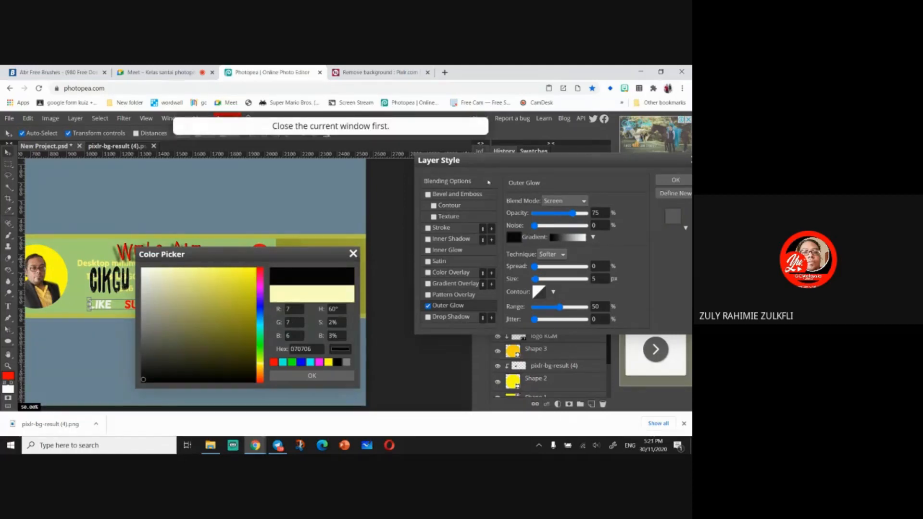
left_click(311, 375)
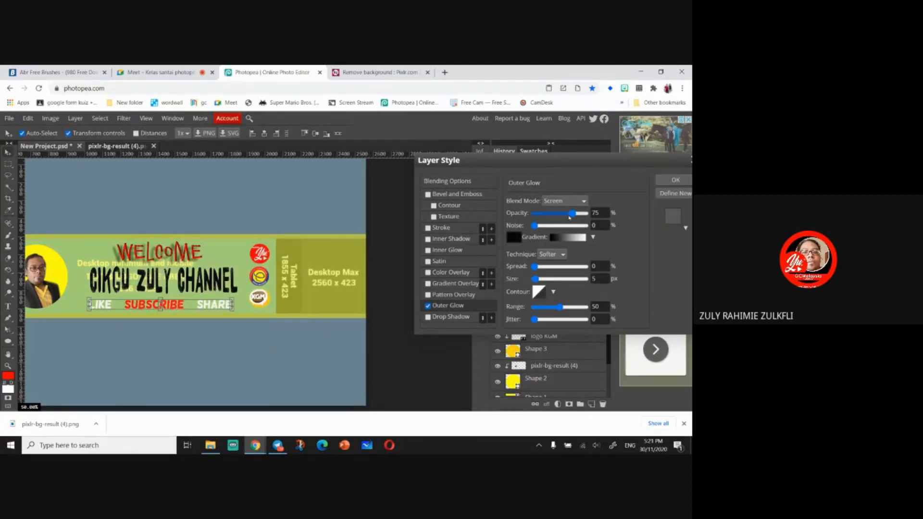
left_click(565, 201)
left_click(563, 212)
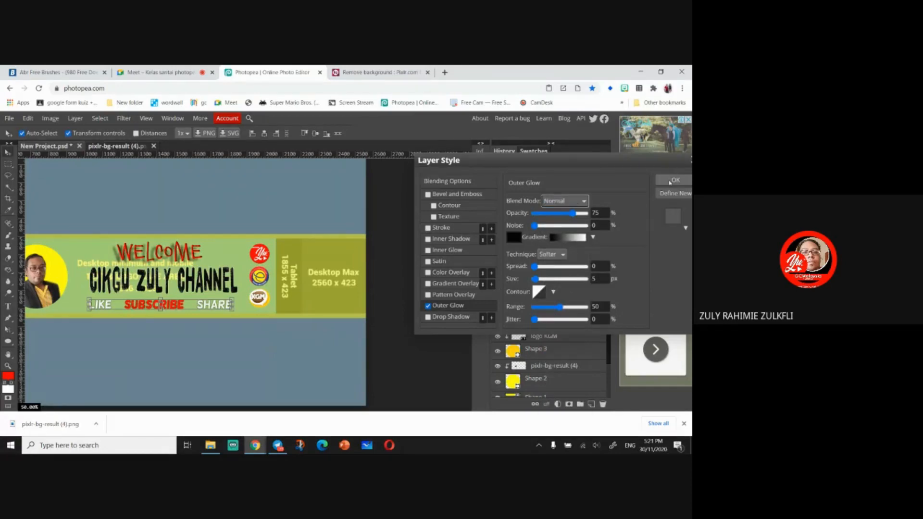
left_click(669, 181)
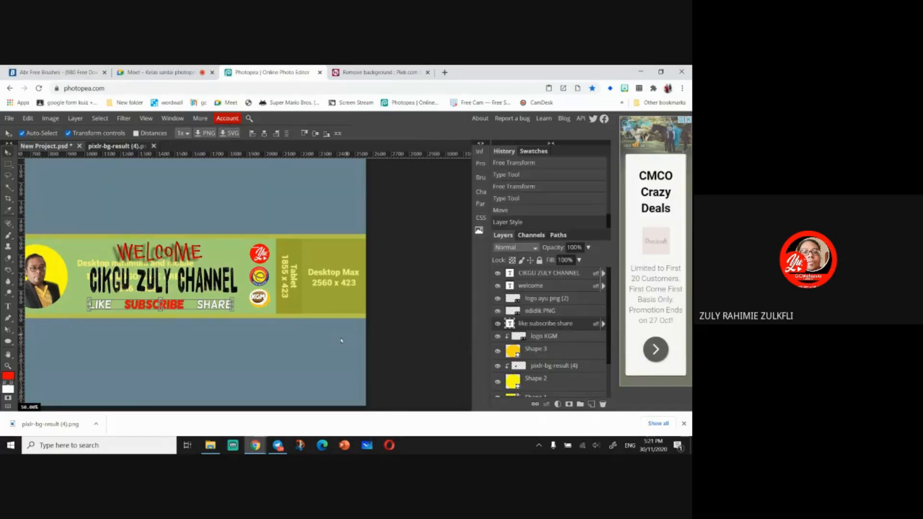
left_click(8, 164)
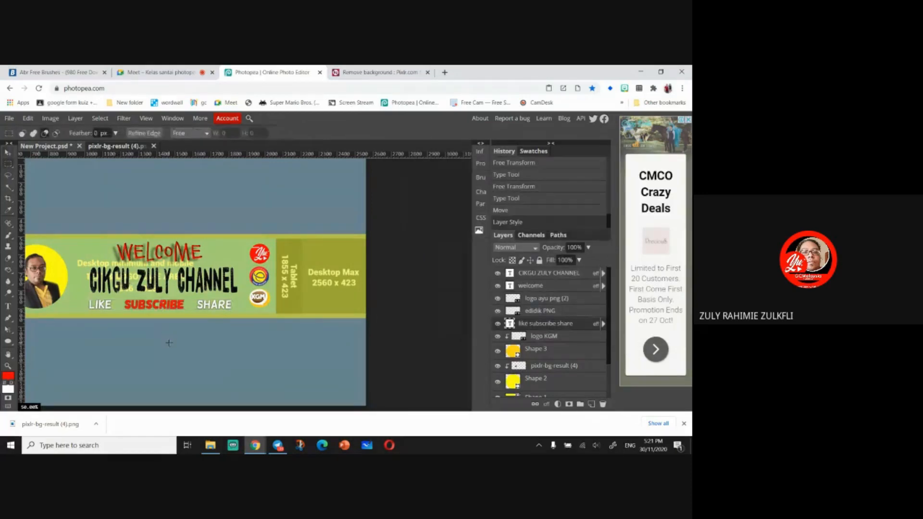
left_click(7, 153)
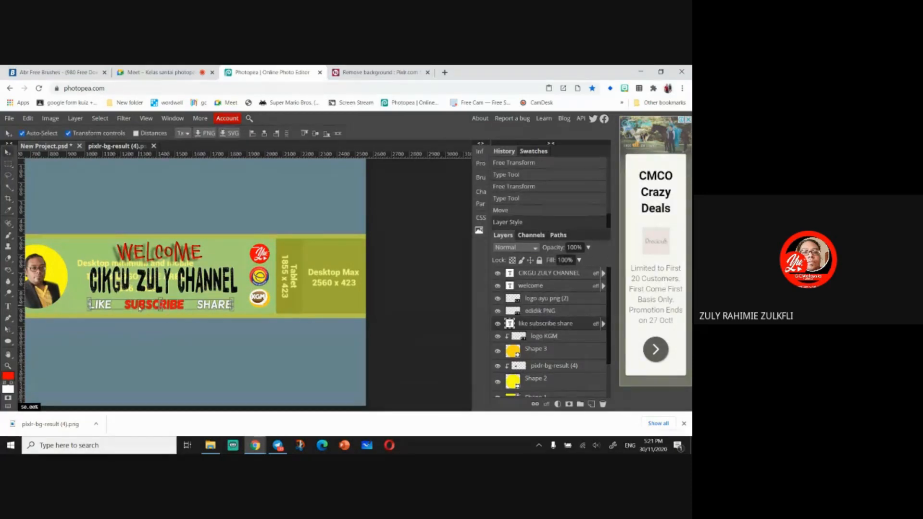
- Hide Layer 2 and set the rainbow Layer 1's opacity to 100% to show the background
left_click_drag(139, 309, 141, 308)
left_click_drag(140, 309, 141, 308)
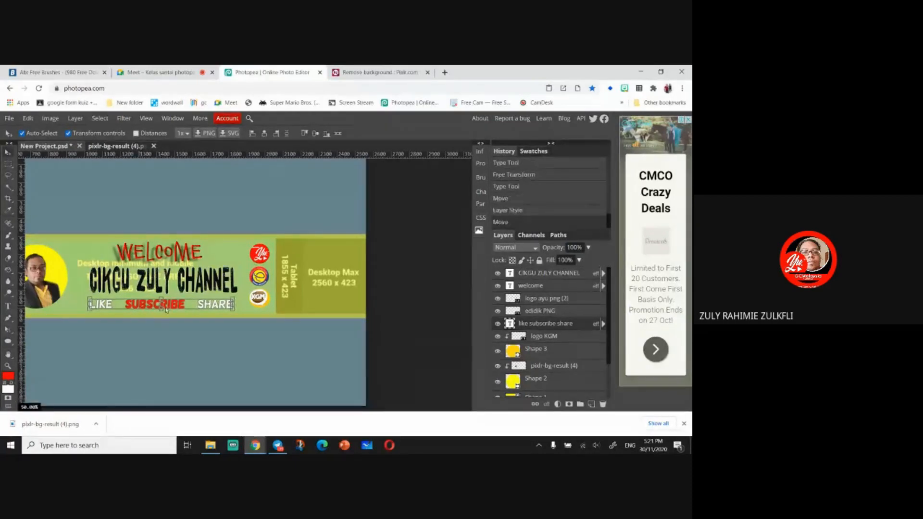
key("ctrl+minus")
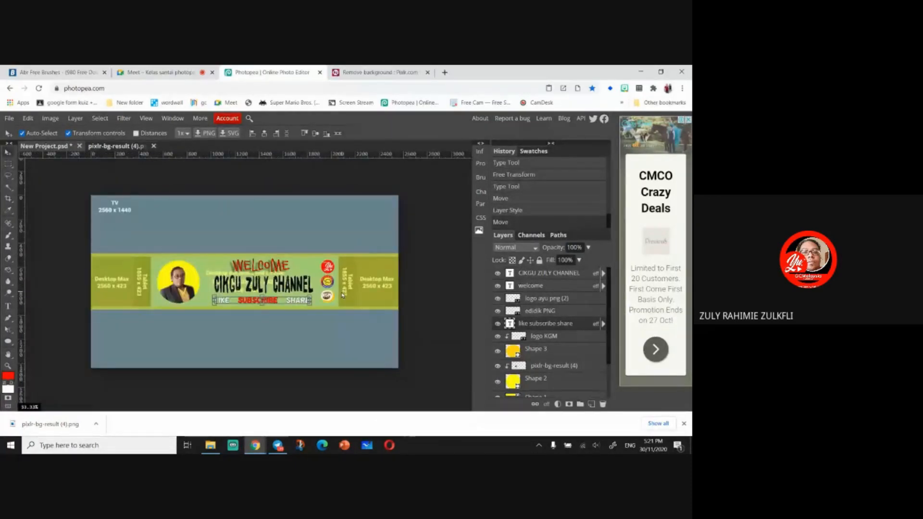
scroll(511, 341, "down", 2)
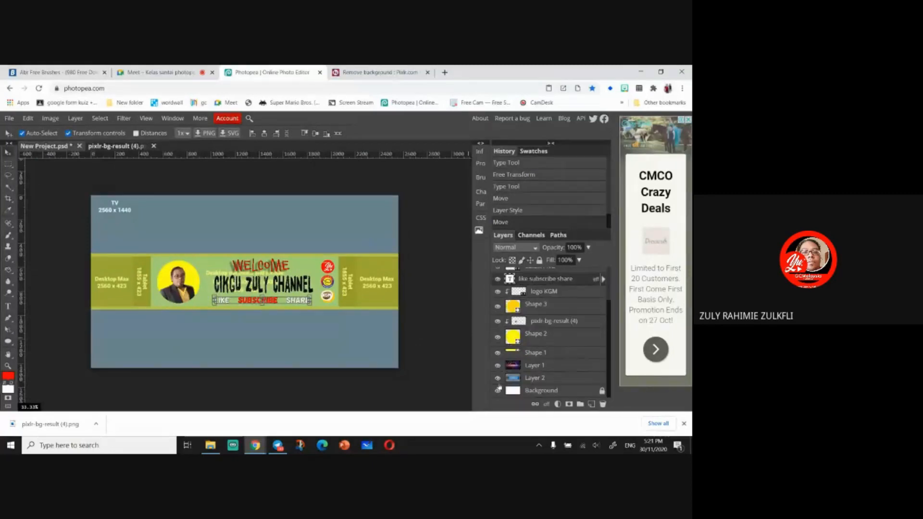
left_click(497, 378)
left_click(543, 365)
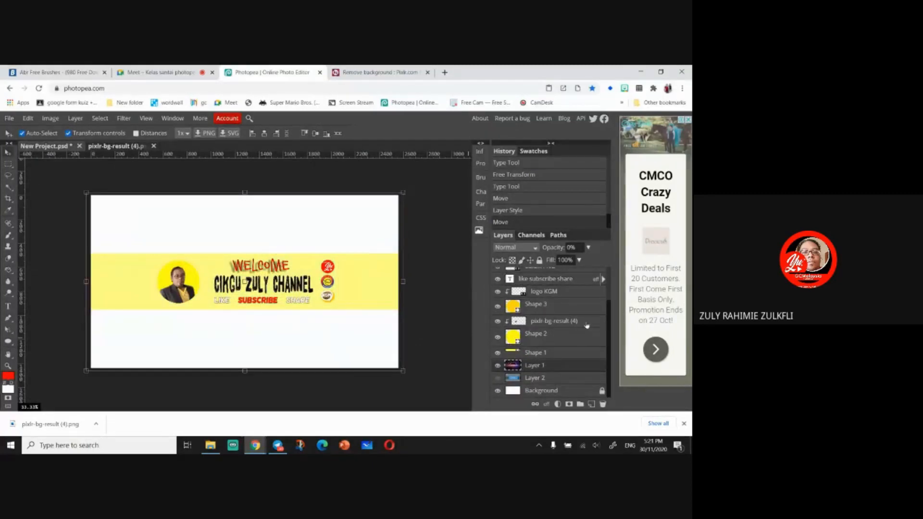
left_click(589, 248)
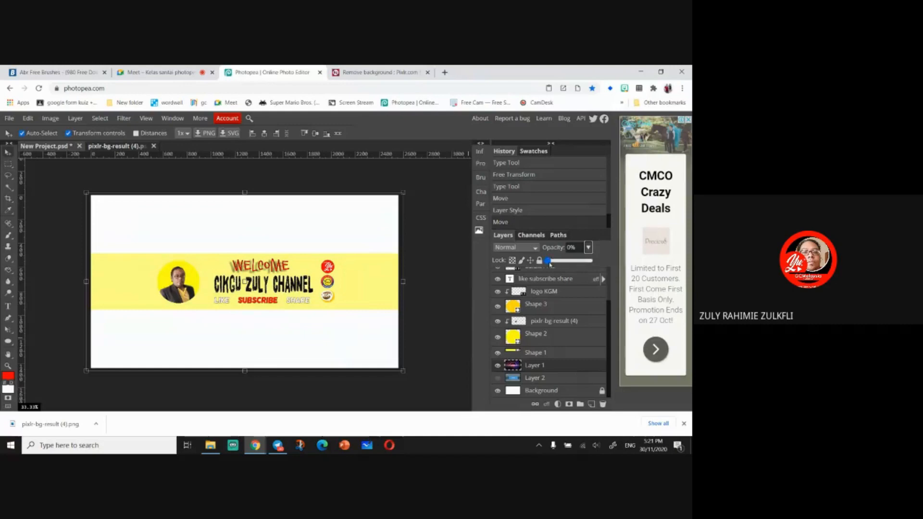
left_click_drag(548, 261, 590, 261)
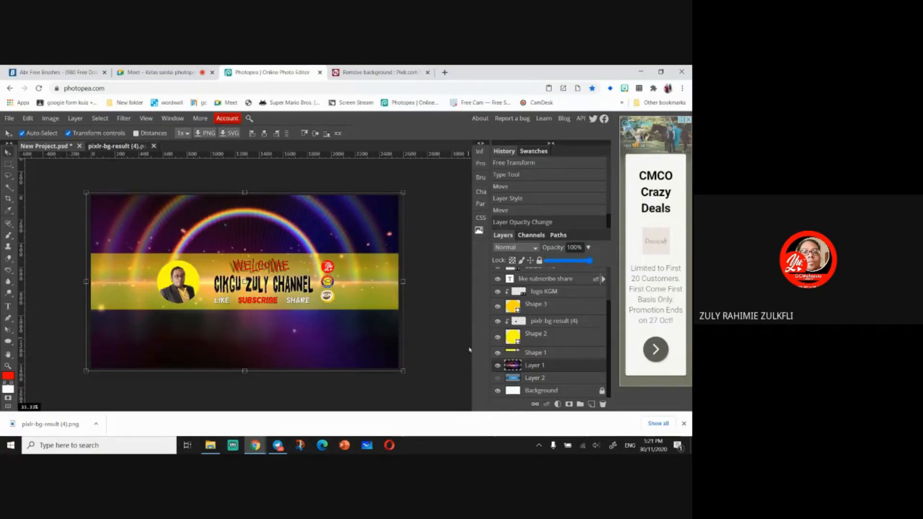
- Hide the rainbow Layer 1 and switch to the Brush tool, browsing its brush presets
left_click(8, 163)
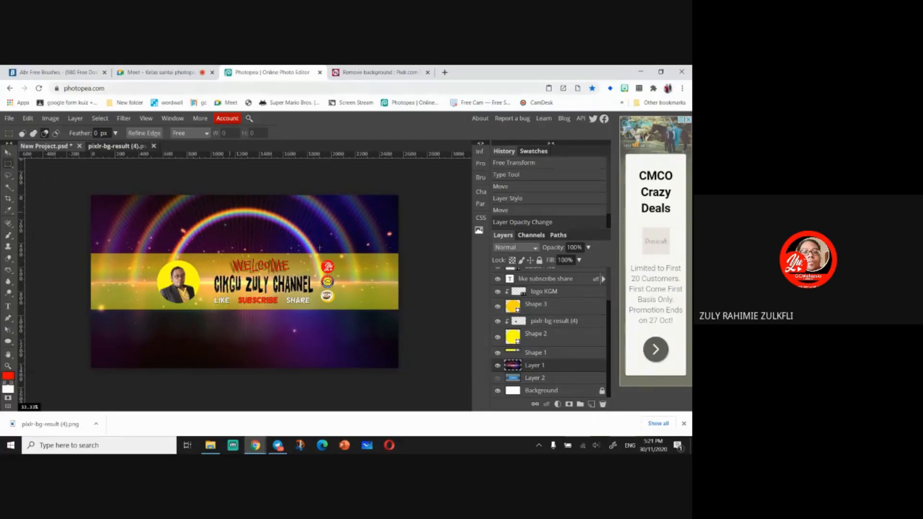
left_click(497, 365)
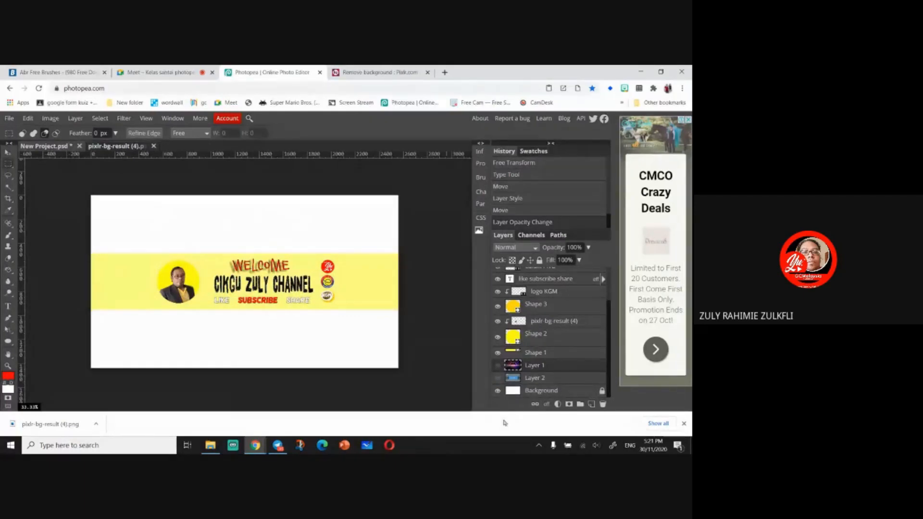
left_click(9, 235)
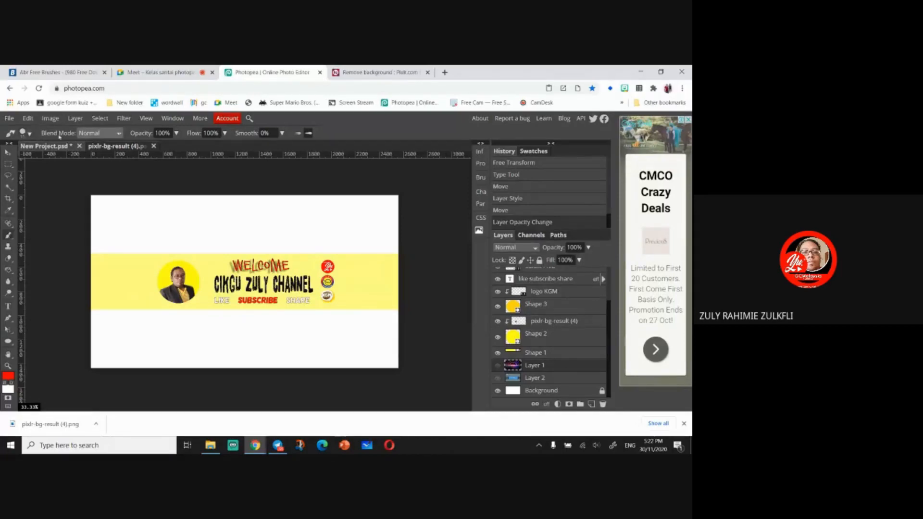
left_click(29, 136)
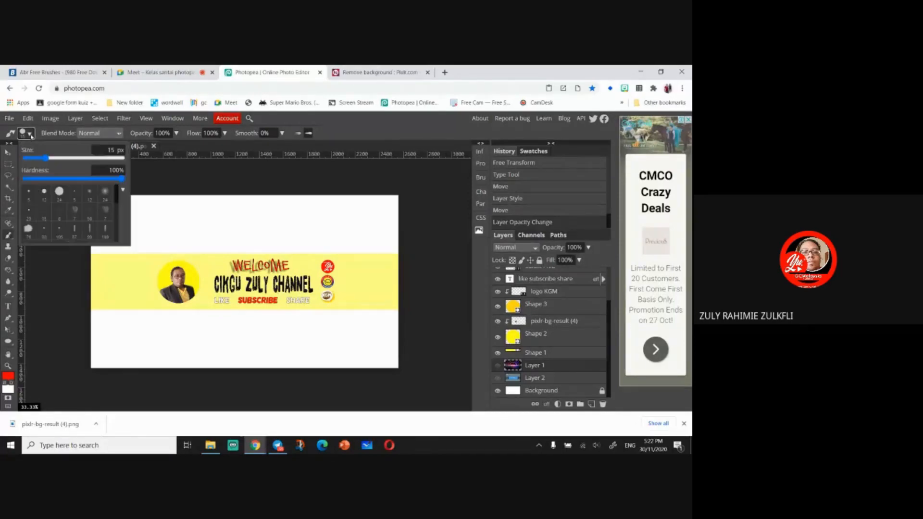
scroll(112, 221, "down", 2)
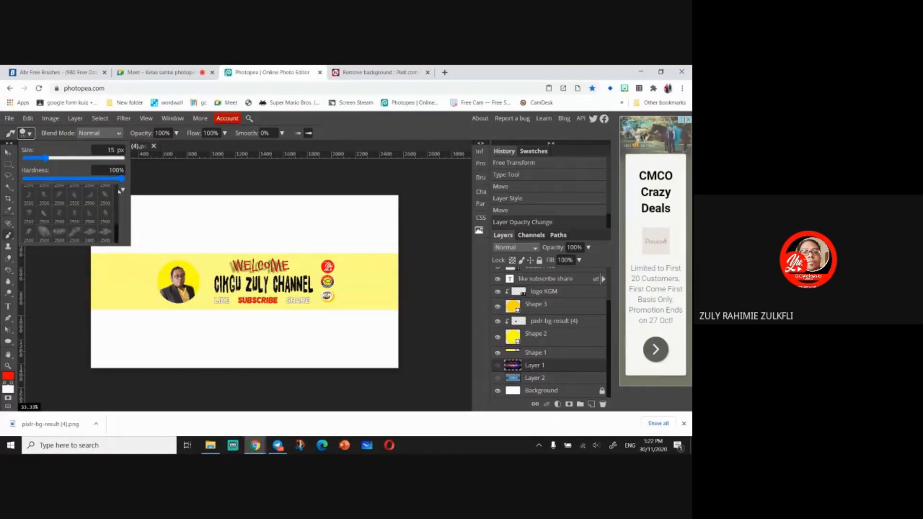
- Search the web for abr brush free and open the 20 Smoke PS Brushes Abr. Vol.14 page on Brusheezy
left_click(367, 72)
left_click(272, 89)
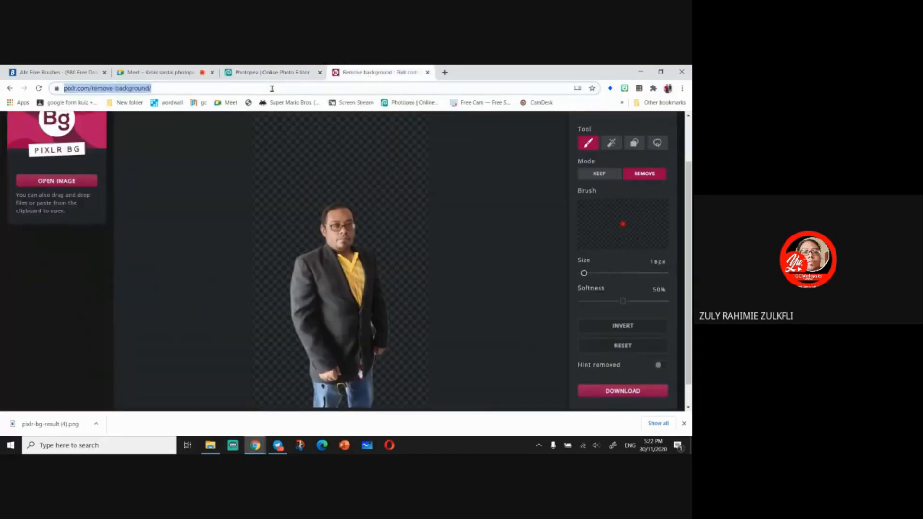
type("abr brush free")
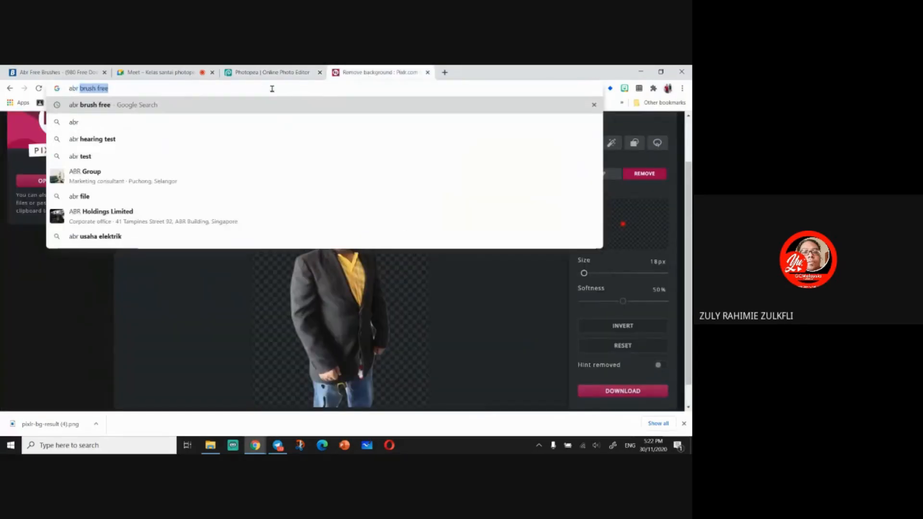
key("Return")
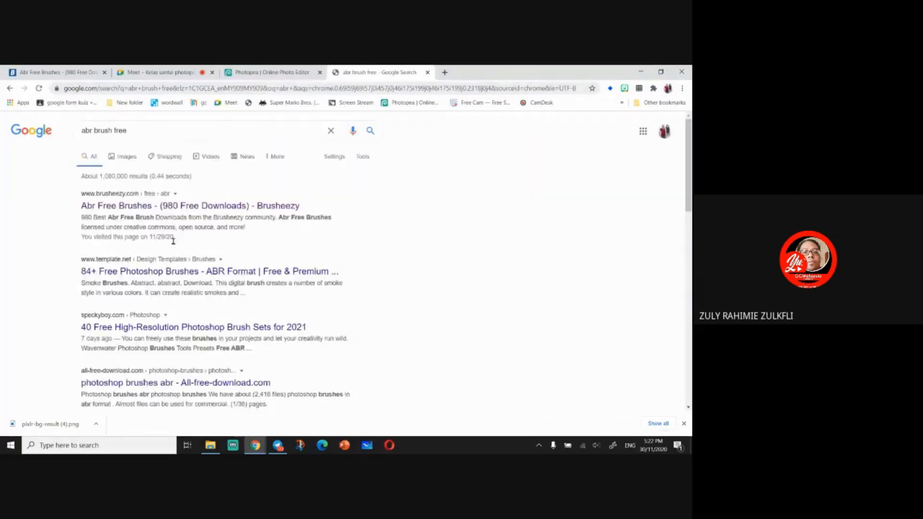
left_click(320, 275)
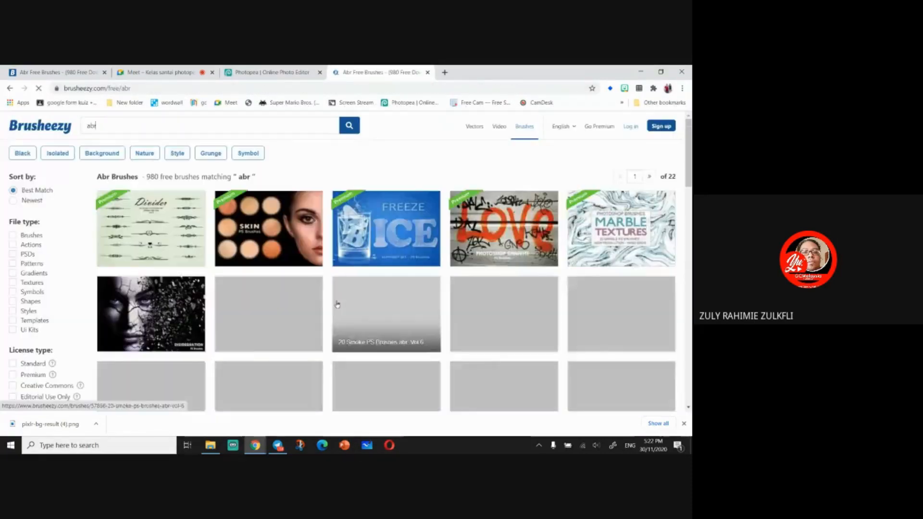
scroll(340, 311, "down", 4)
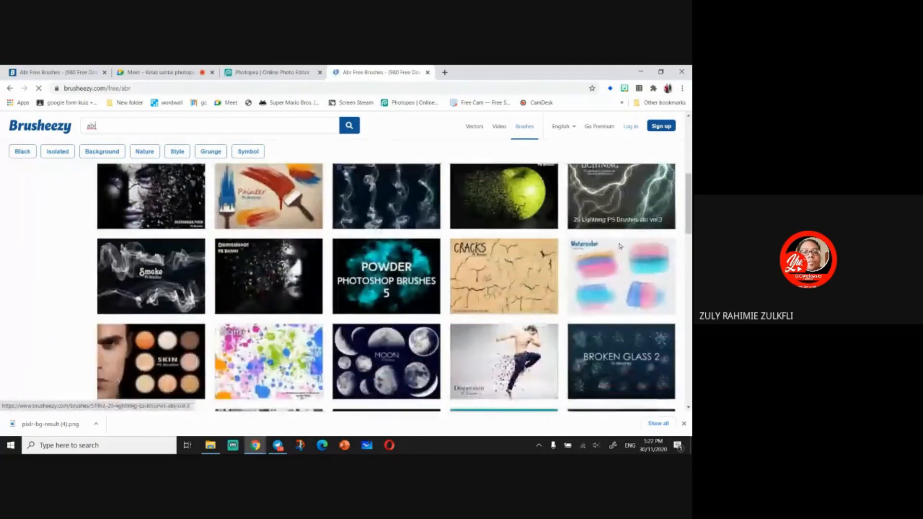
scroll(492, 306, "down", 7)
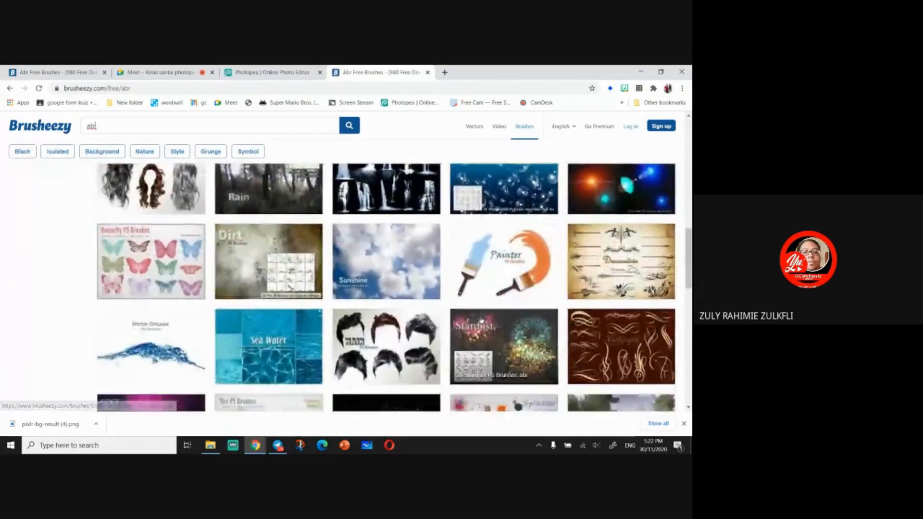
scroll(481, 318, "down", 4)
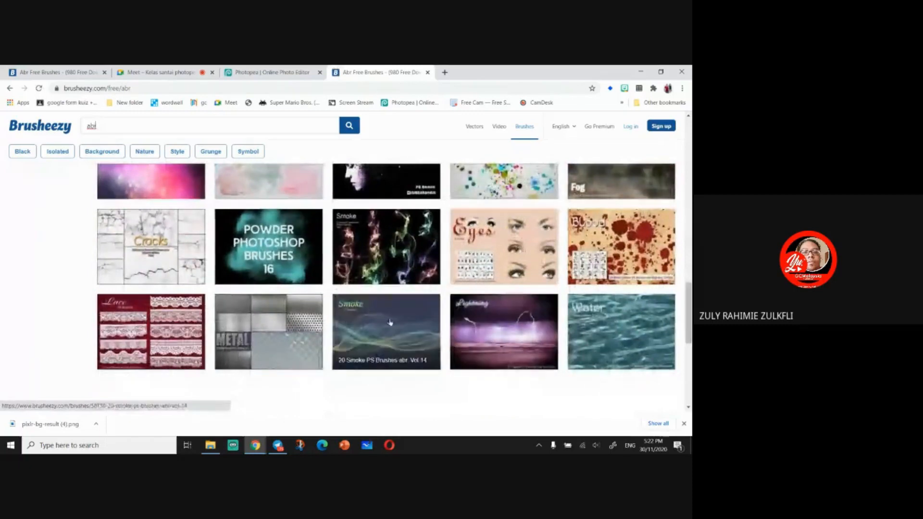
left_click(384, 339)
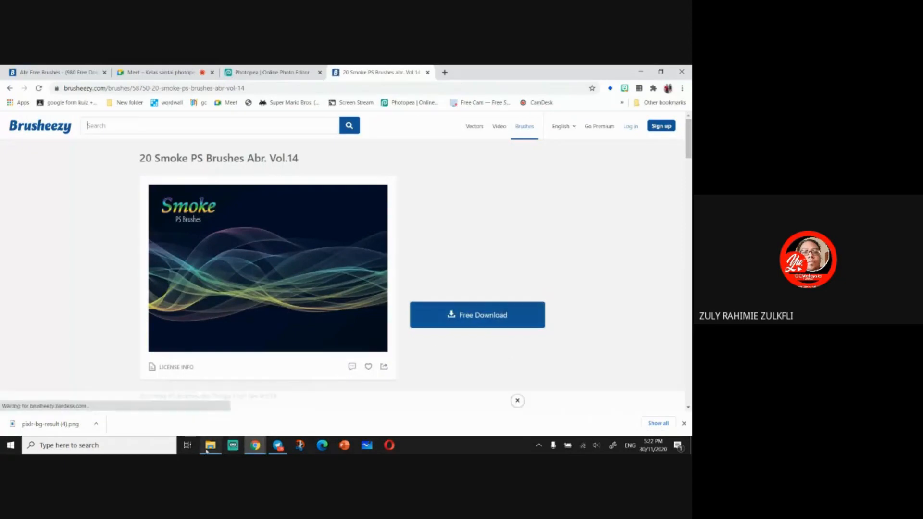
- In File Explorer, locate the 20 Smoke Brushes ABR file in the downloaded 20_Smoke_PS_Brushes_abr_Vol_14 folder, then return to the browser
left_click(231, 446)
left_click(127, 282)
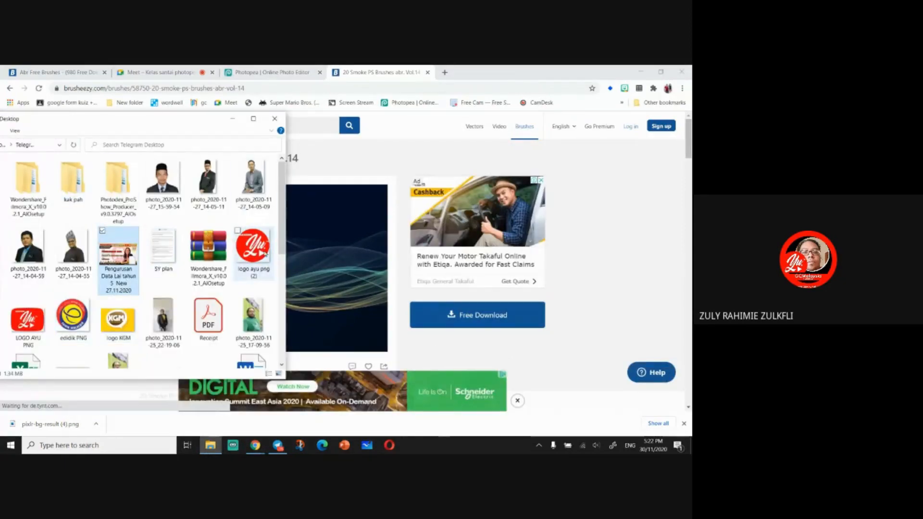
scroll(250, 240, "down", 5)
scroll(250, 240, "up", 5)
left_click(253, 119)
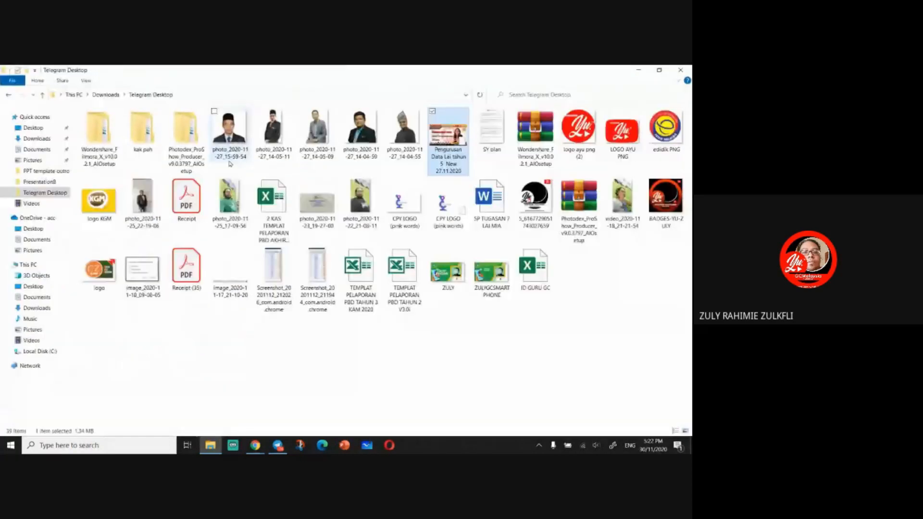
left_click(44, 142)
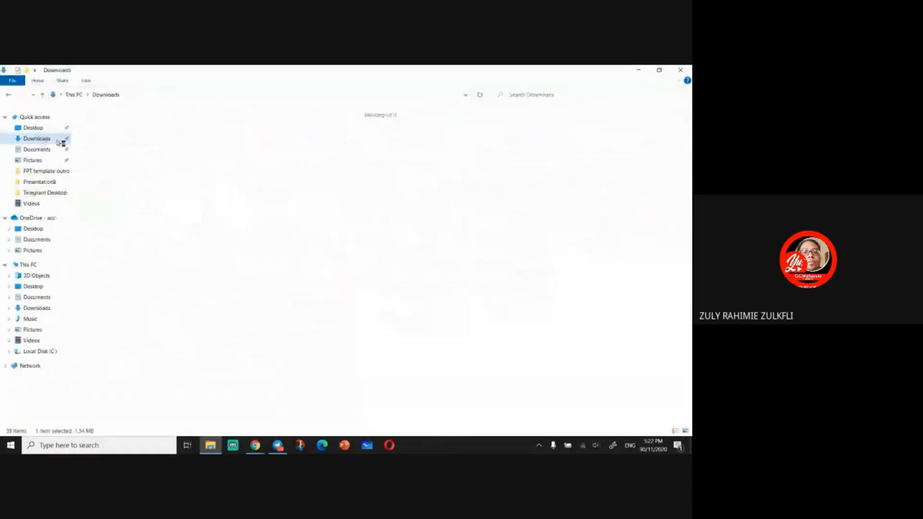
double_click(303, 141)
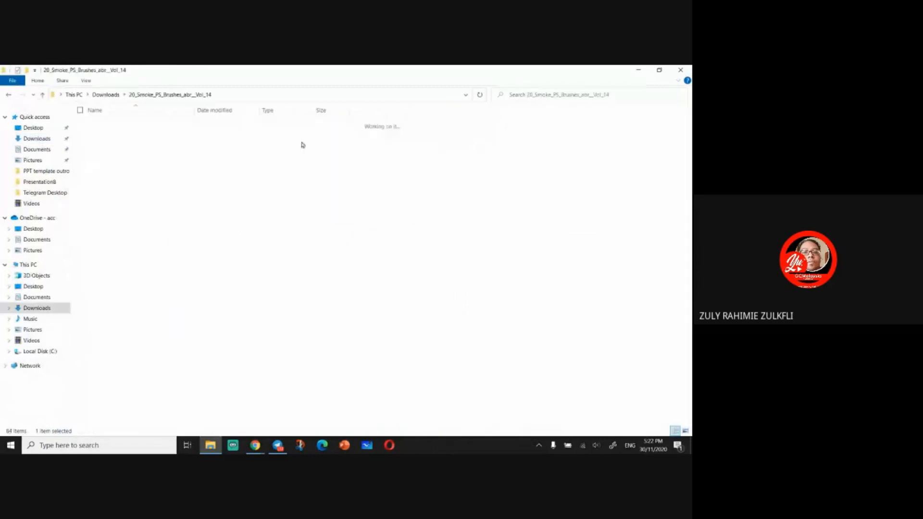
double_click(134, 127)
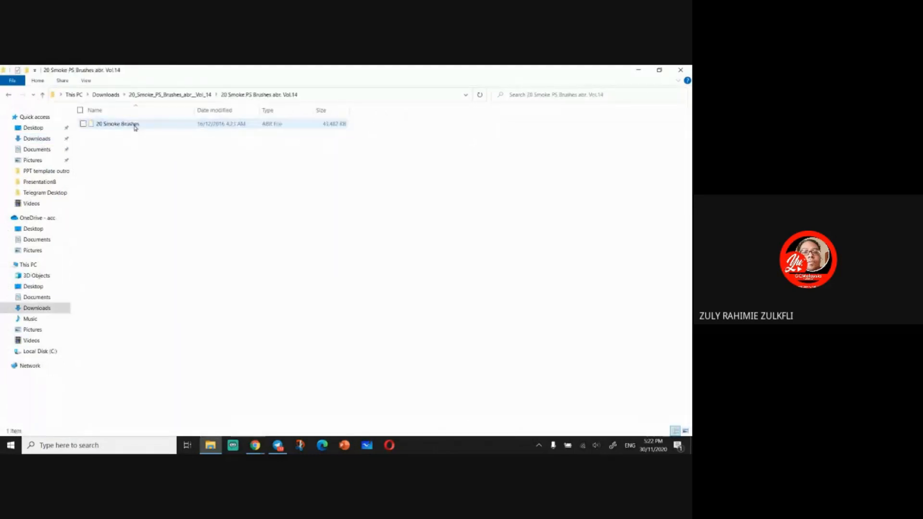
left_click(111, 126)
left_click(256, 445)
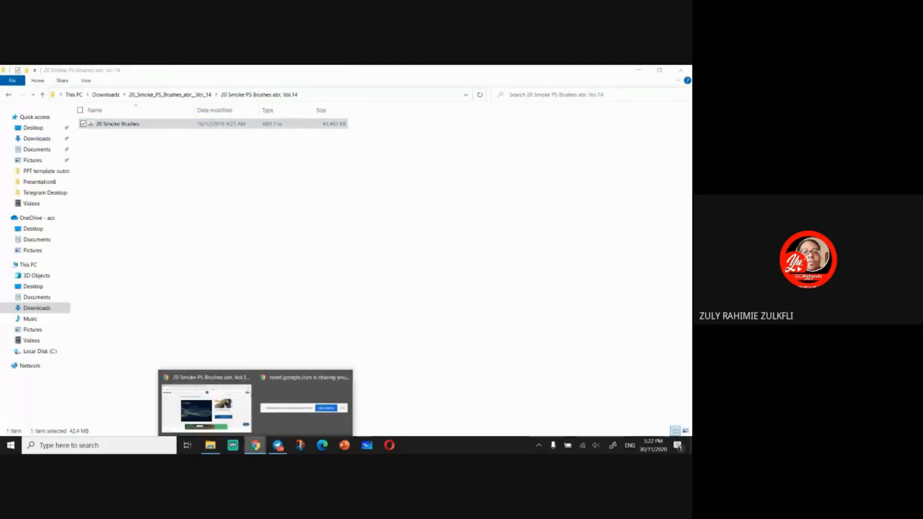
left_click(207, 406)
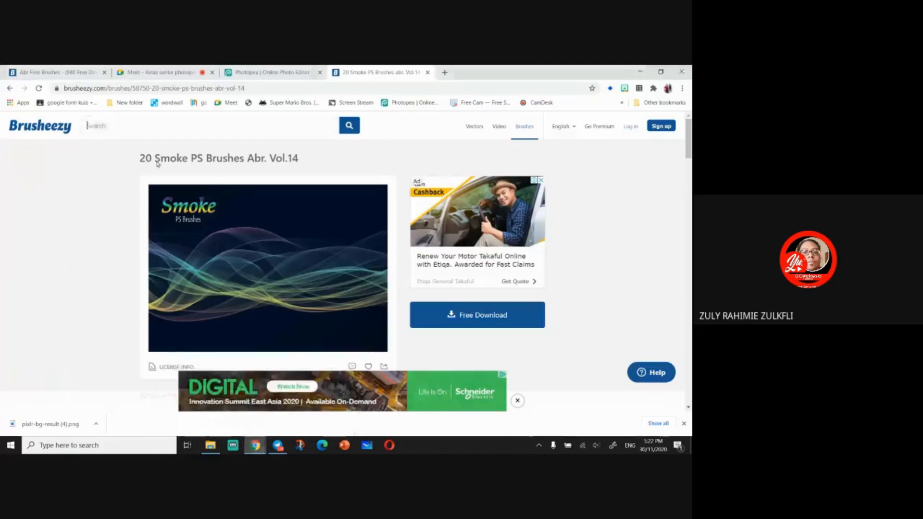
- Return to Photopea and load the 20 Smoke Brushes ABR set into the Brush tool presets
left_click(265, 74)
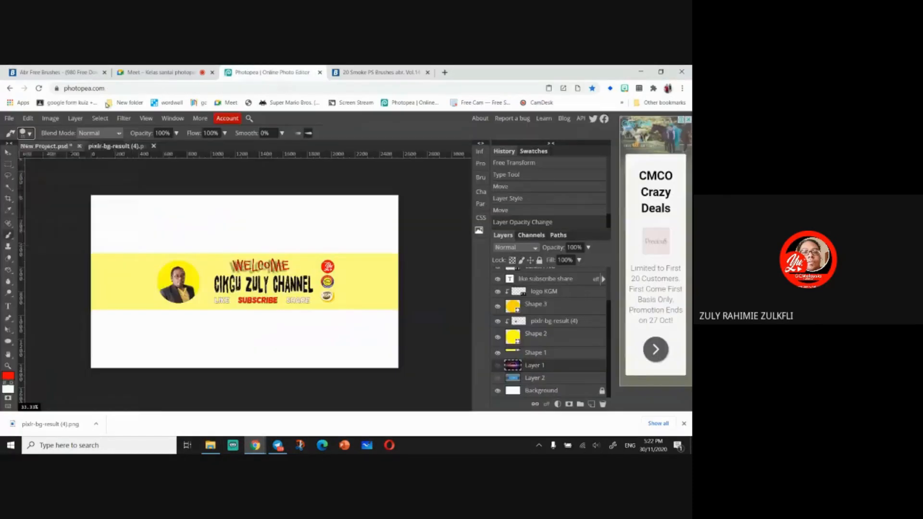
left_click(30, 136)
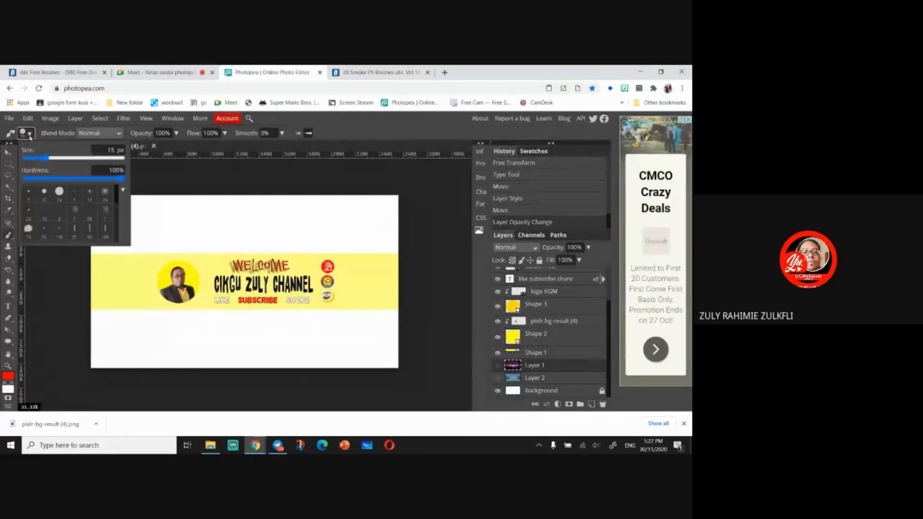
left_click(123, 191)
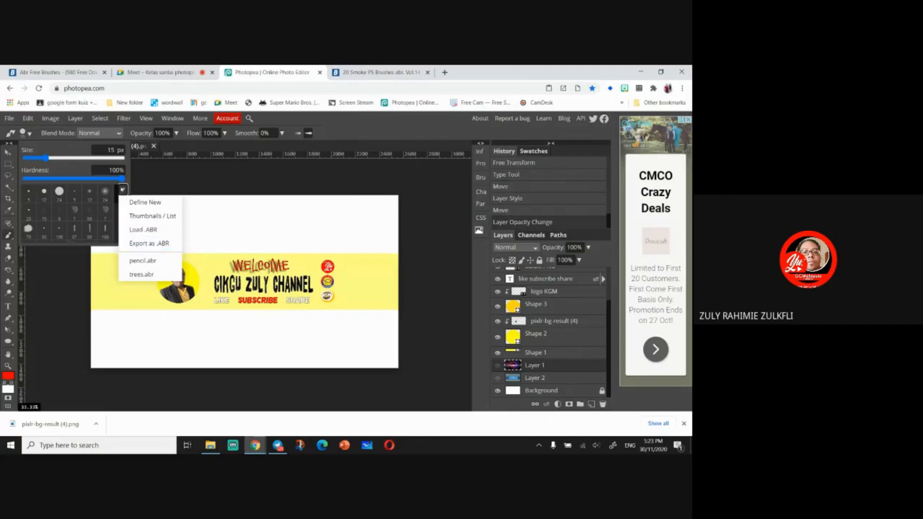
left_click(123, 192)
left_click(146, 201)
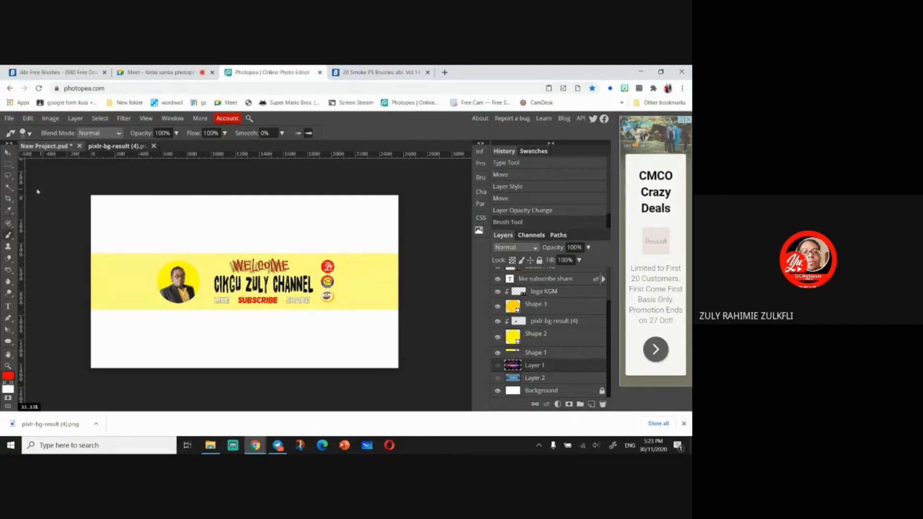
left_click(26, 133)
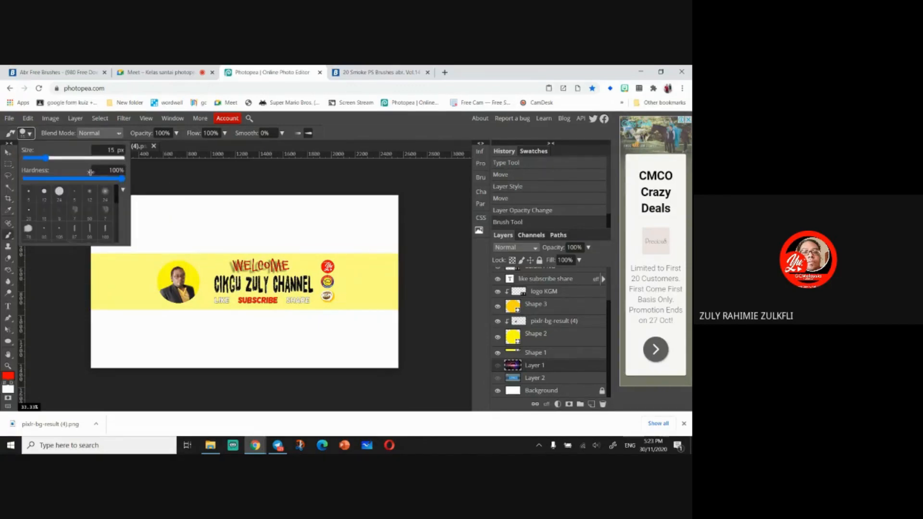
left_click(122, 192)
scroll(95, 212, "down", 5)
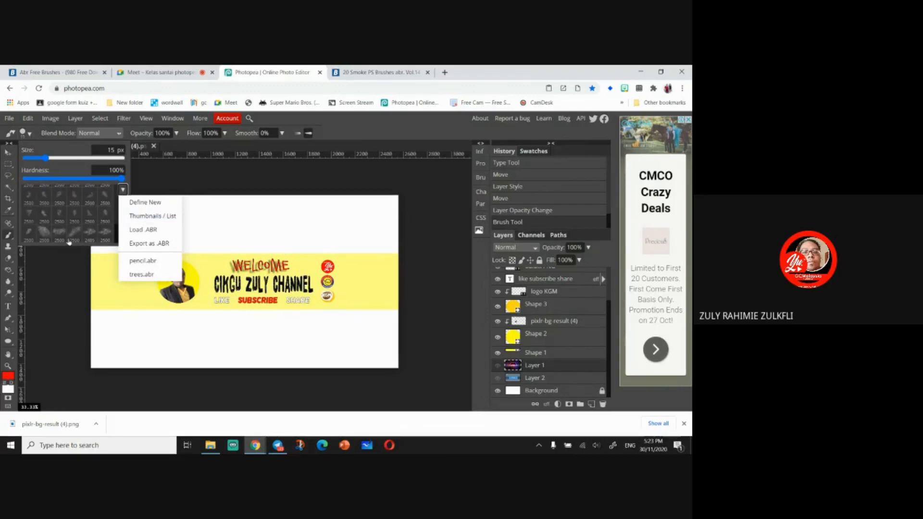
scroll(70, 226, "up", 1)
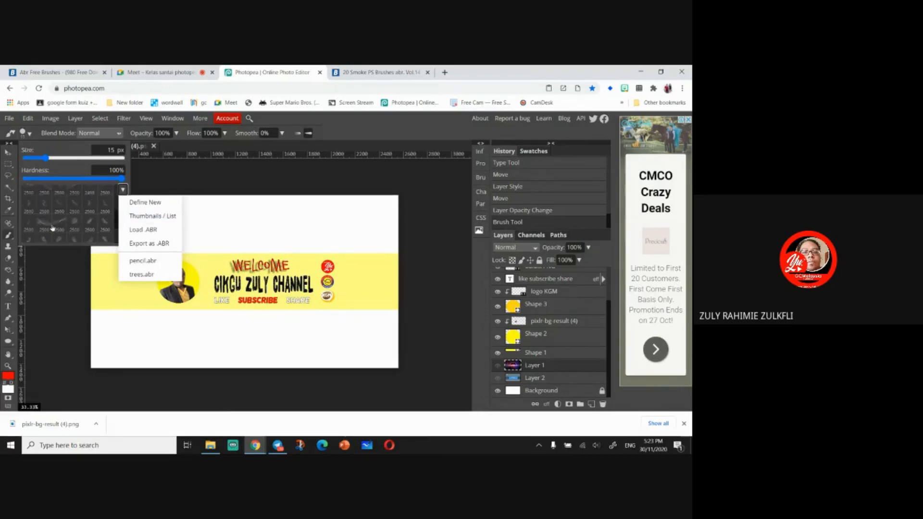
- Select a smoke brush preset and set its size to 3000 px
left_click(48, 226)
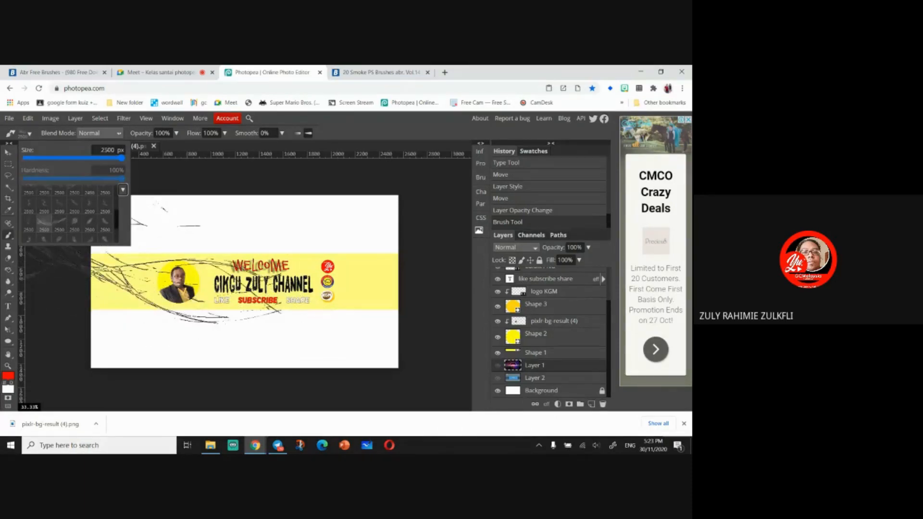
left_click(114, 150)
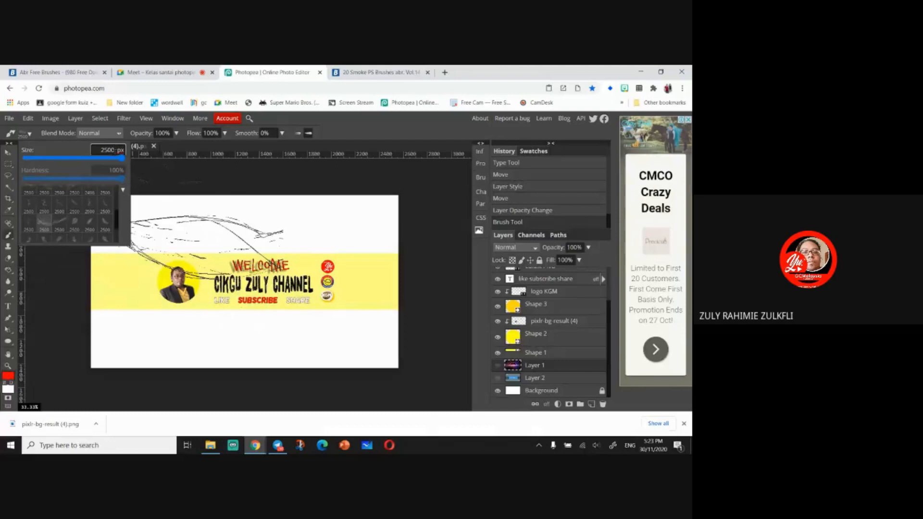
double_click(119, 151)
type("3000")
key("Return")
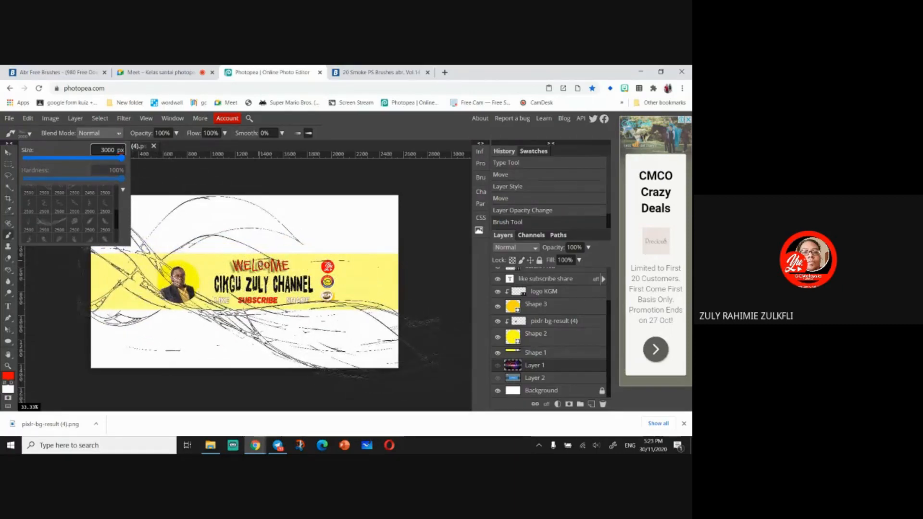
- Stamp the smoke brush three times around the middle of the banner
left_click(260, 264)
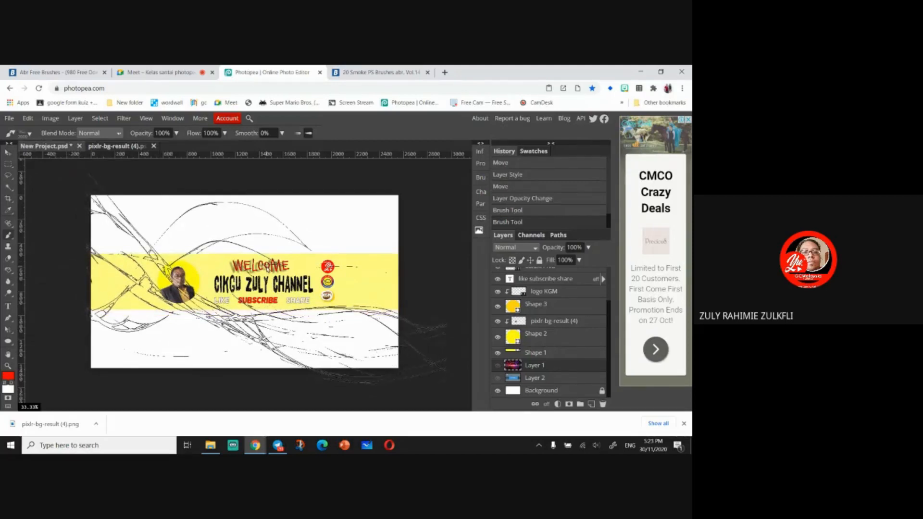
left_click(271, 267)
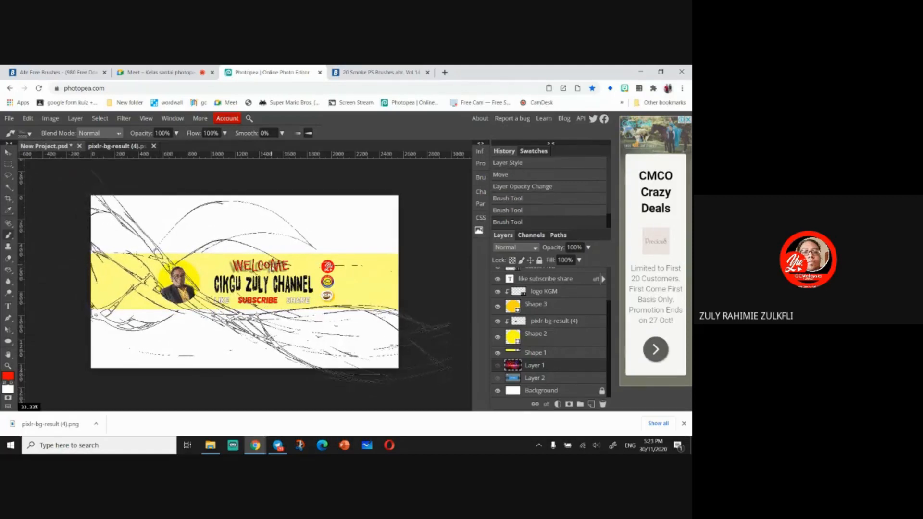
left_click(271, 266)
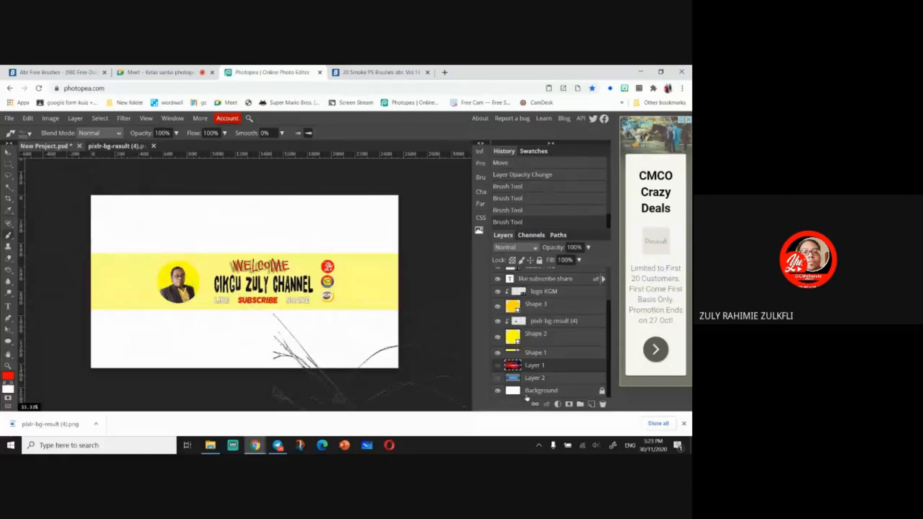
- Select and unlock the Background layer, then stamp red smoke across the banner
left_click(525, 395)
left_click(271, 264)
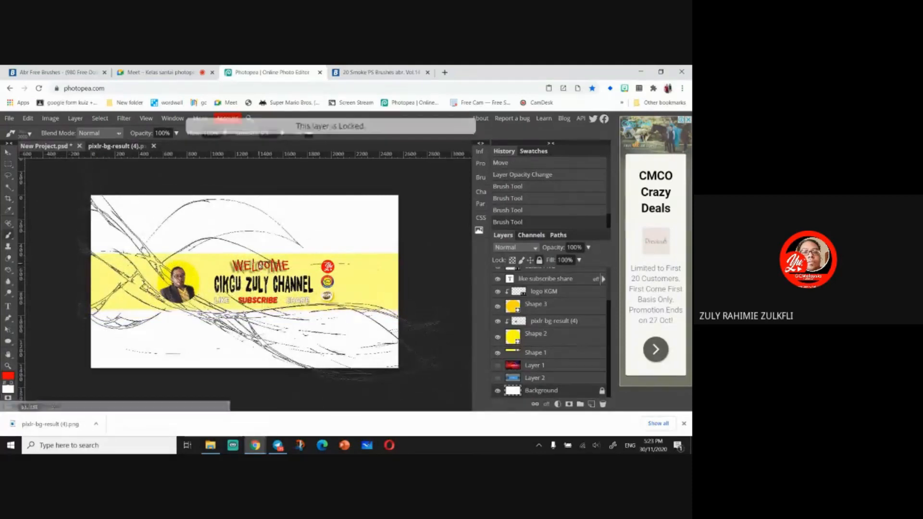
left_click(602, 390)
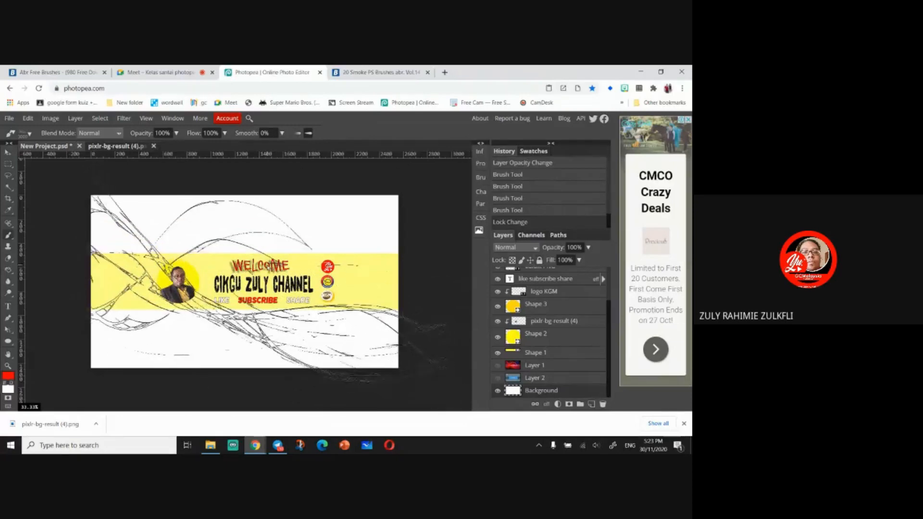
left_click(269, 283)
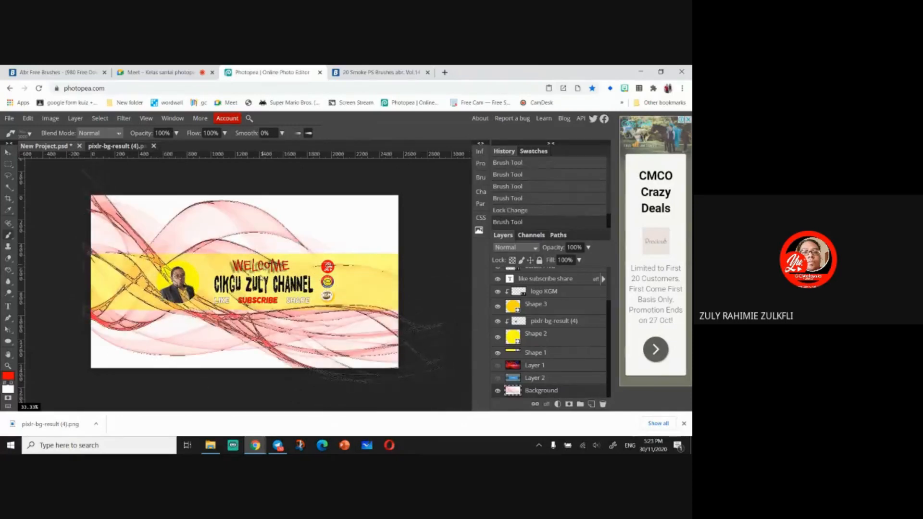
- Set the foreground colour to blue
mouse_move(210, 445)
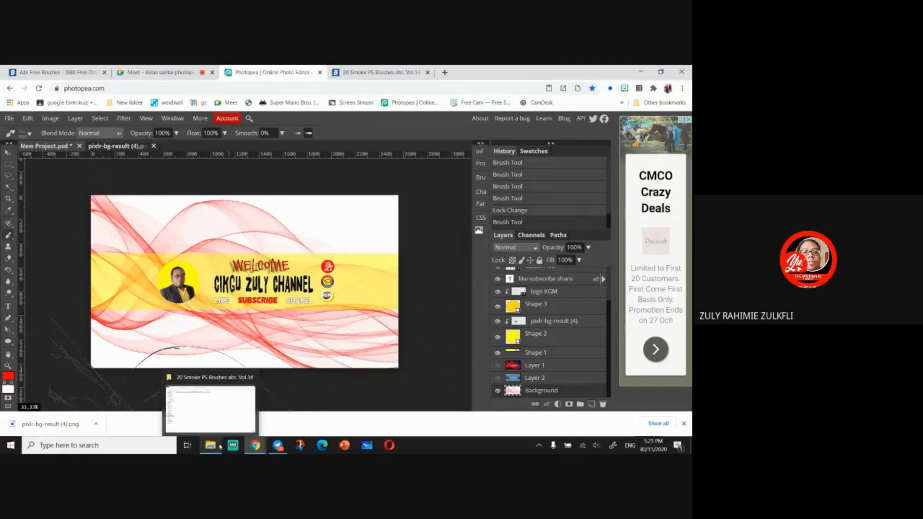
left_click(7, 378)
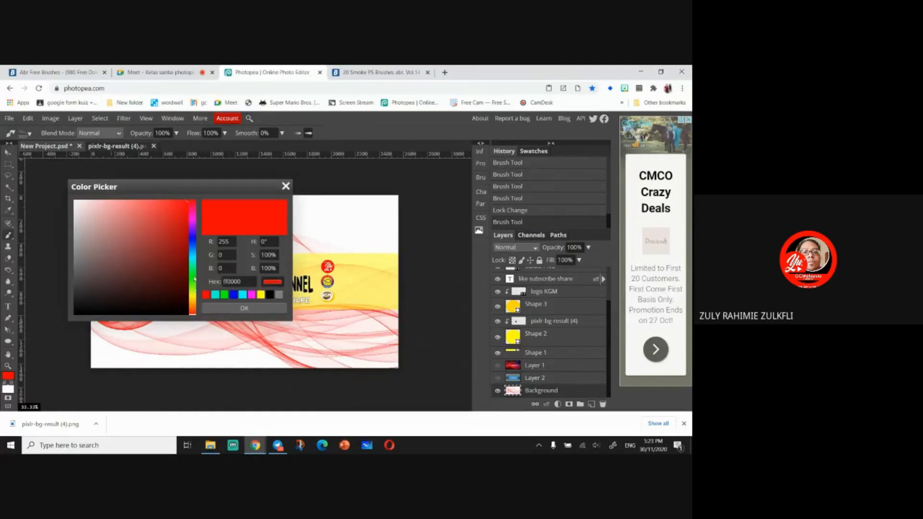
left_click(193, 243)
left_click(245, 308)
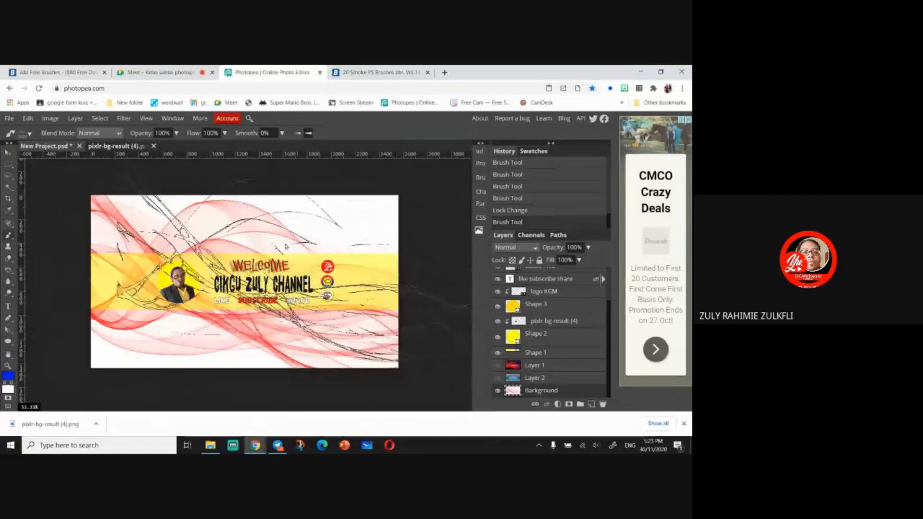
- Enlarge the smoke brush to 4000 px and stamp blue smoke across the banner
left_click(26, 133)
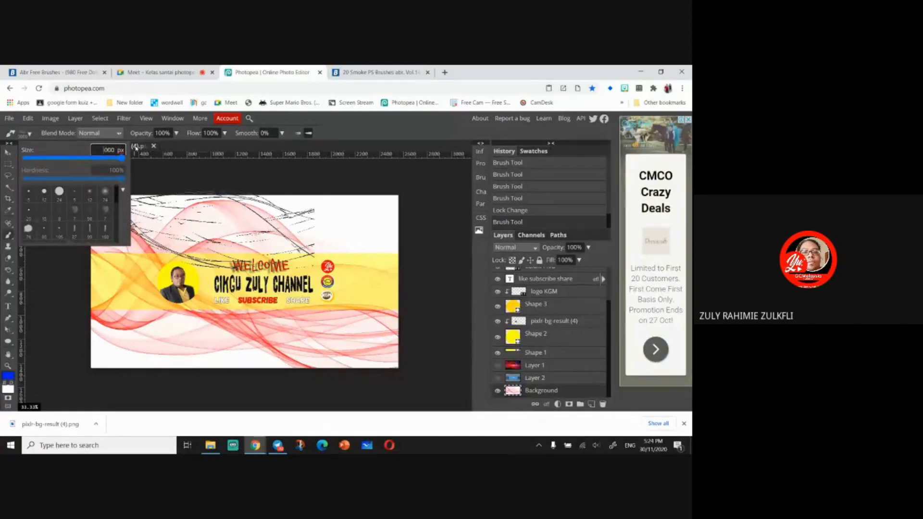
type("4")
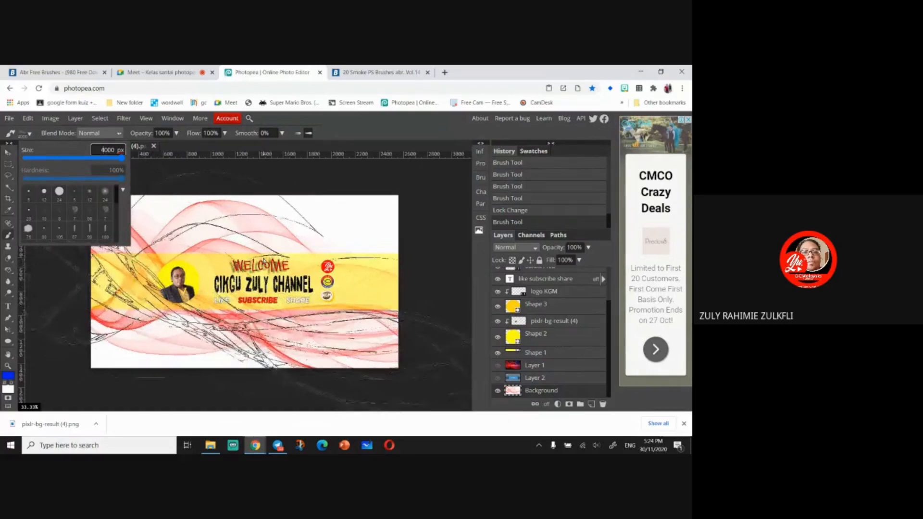
left_click(315, 219)
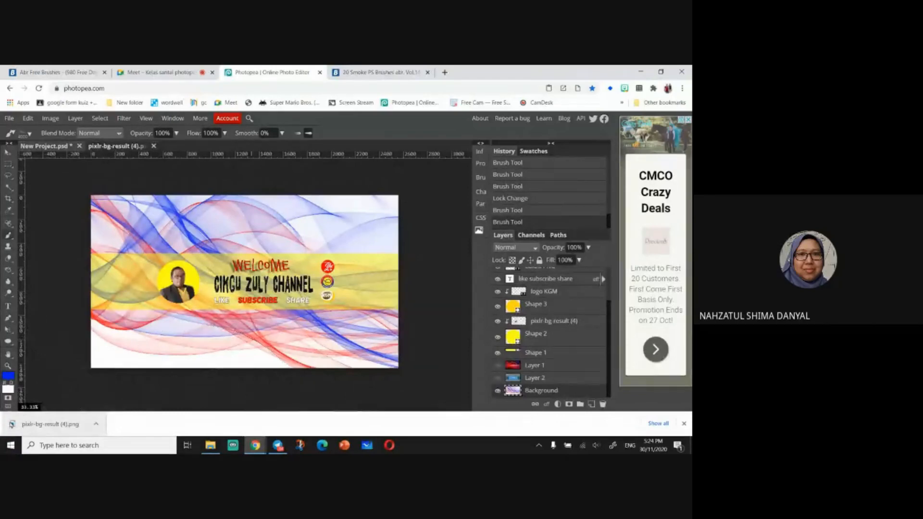
- Undo the last two smoke stamps
key("ctrl+z")
key("ctrl+z")
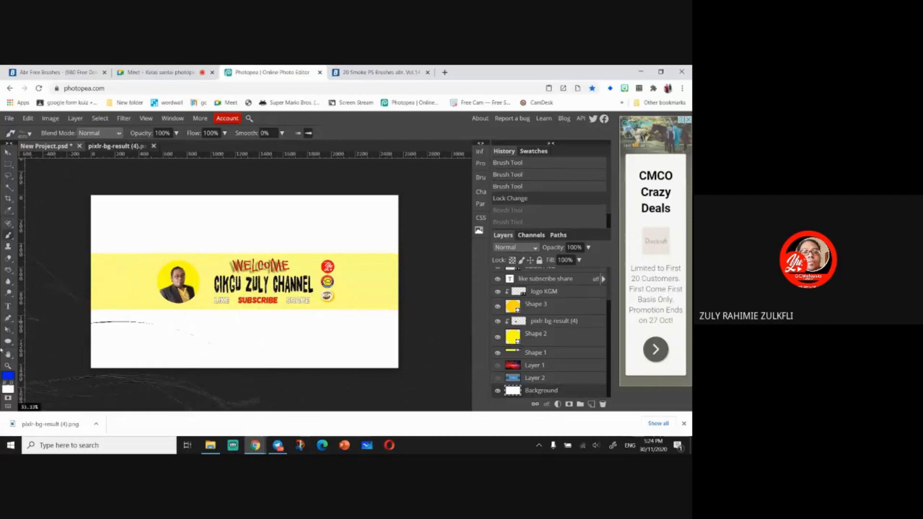
- Fill the Background layer with near-black #0a0a0a using the Paint Bucket tool
left_click(8, 271)
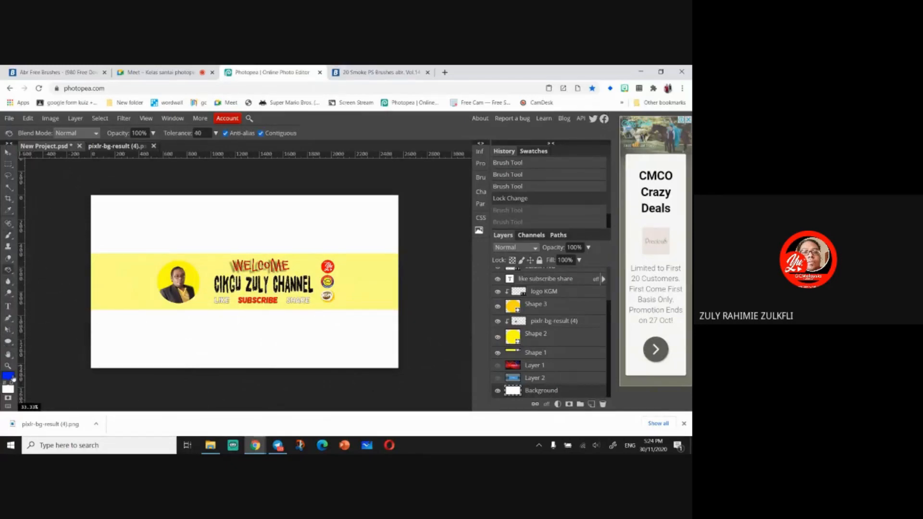
left_click(12, 377)
left_click(79, 312)
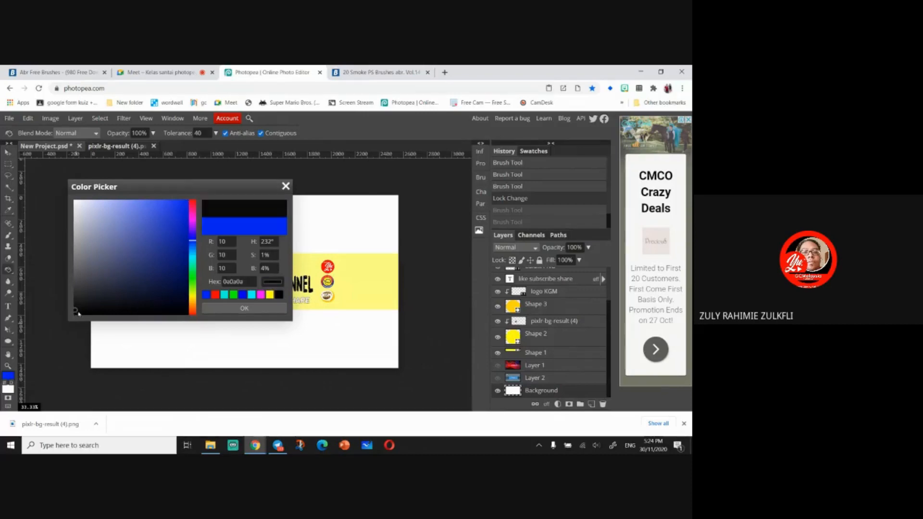
left_click(225, 309)
left_click(253, 232)
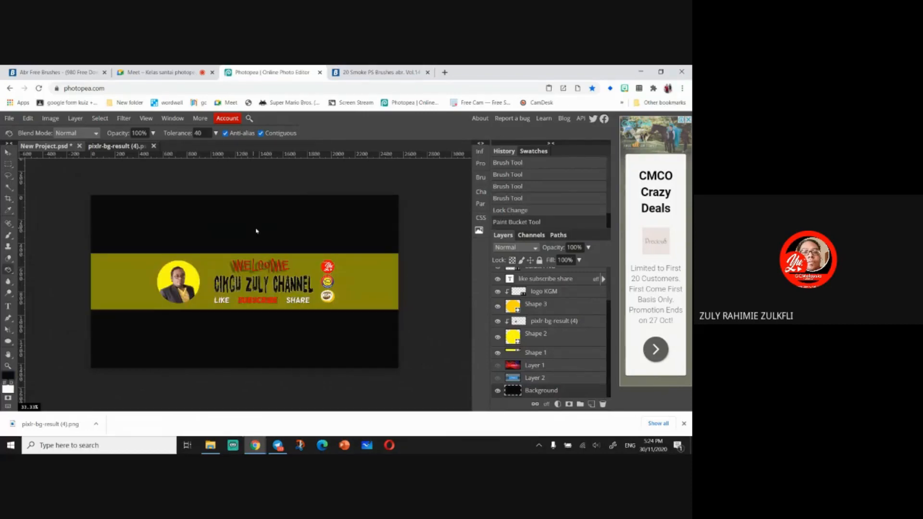
- Switch to the Brush tool, set the colour to green #10fd08 and stamp green smoke across the banner
left_click(9, 236)
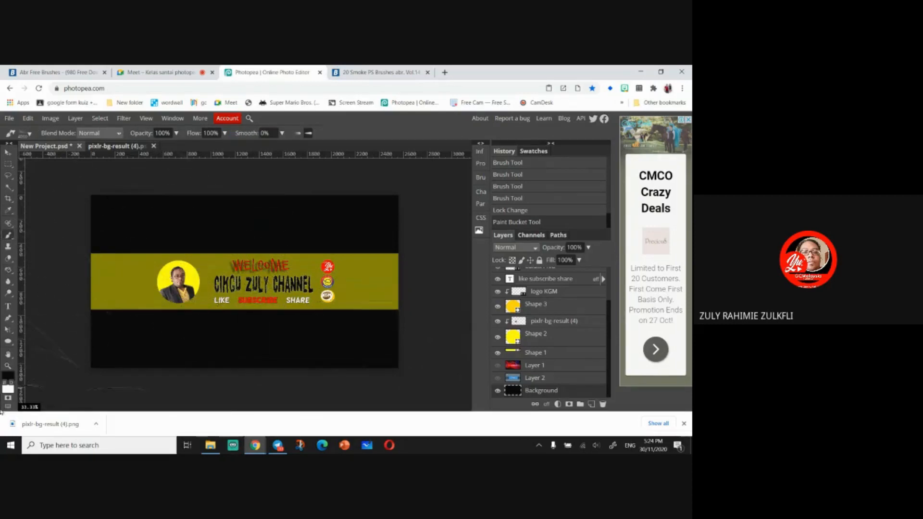
left_click(7, 375)
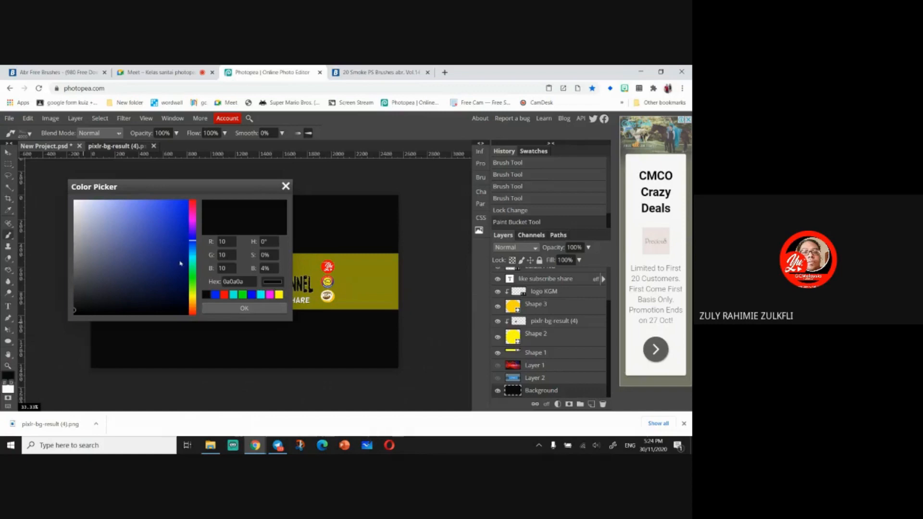
left_click(191, 278)
left_click(185, 201)
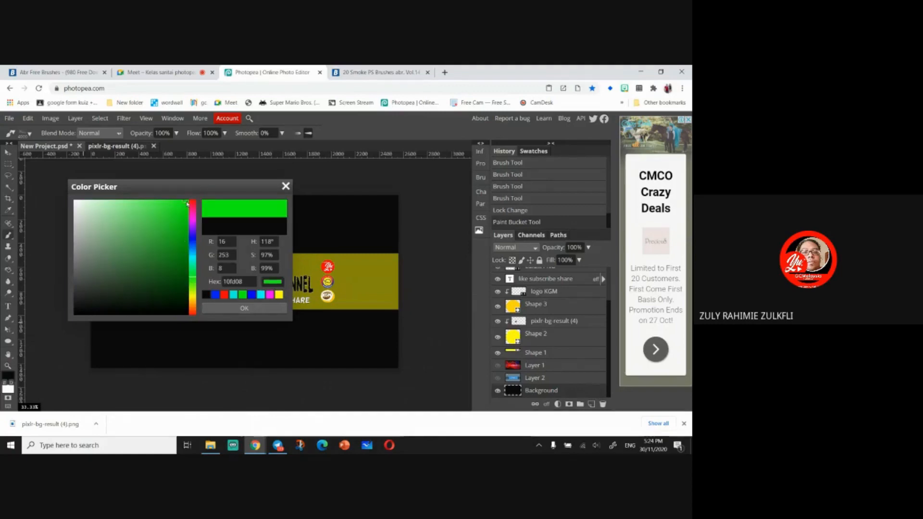
left_click(232, 307)
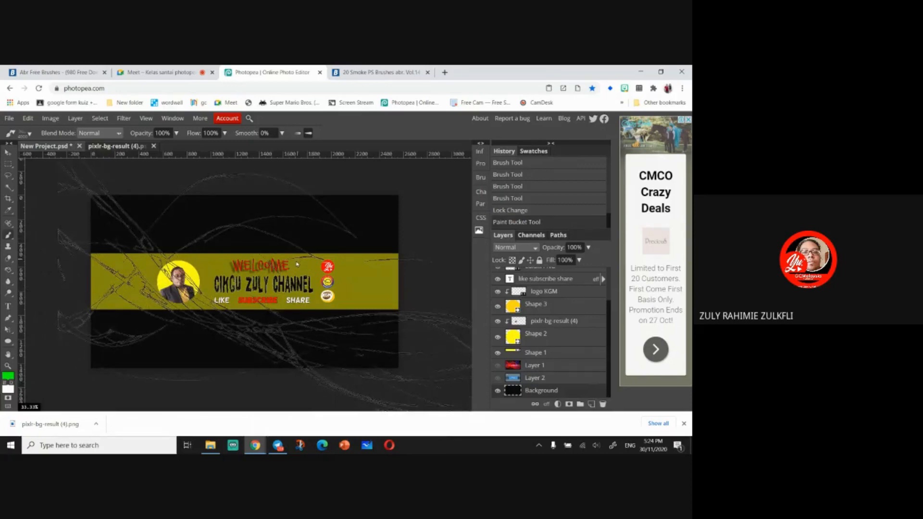
left_click(295, 266)
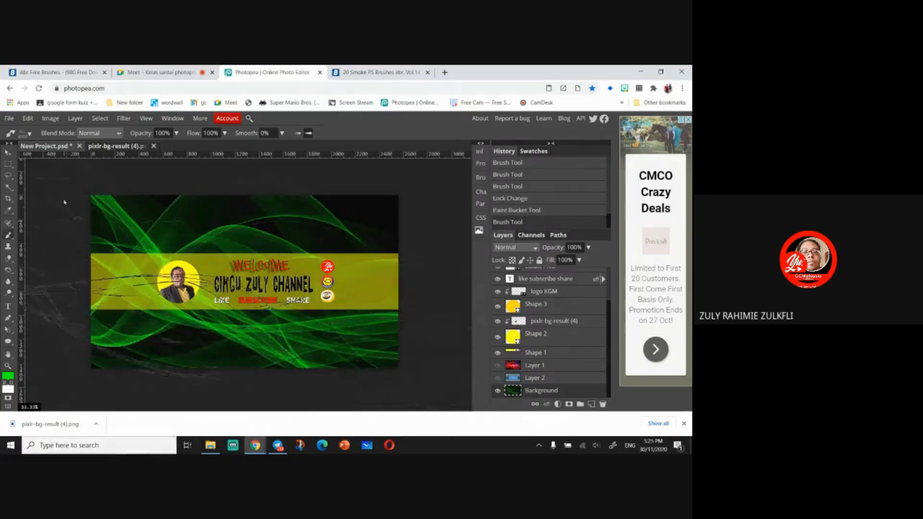
- Pick a different 2500 px smoke brush and set the foreground colour to magenta
left_click(29, 133)
scroll(79, 212, "down", 5)
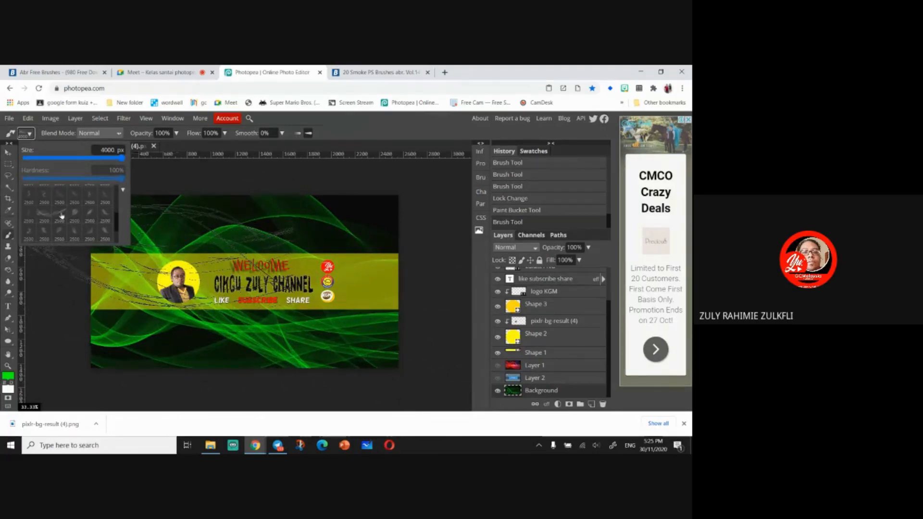
left_click(62, 216)
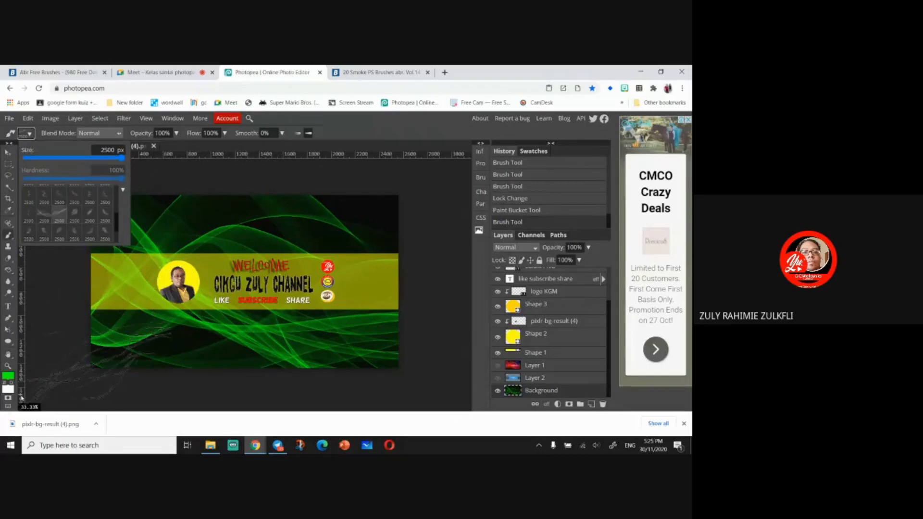
left_click(8, 378)
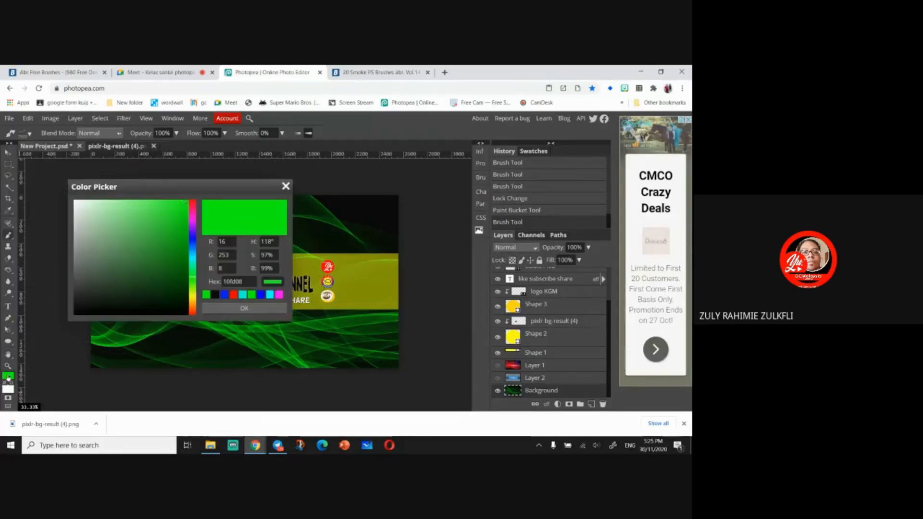
left_click(192, 220)
left_click(244, 308)
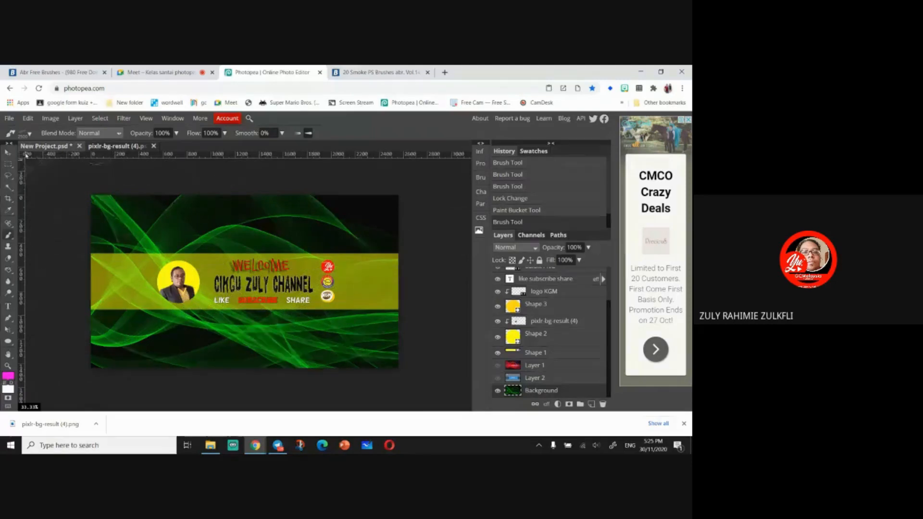
- Set the smoke brush size to 4000 px and stamp magenta smoke across the banner
left_click(29, 134)
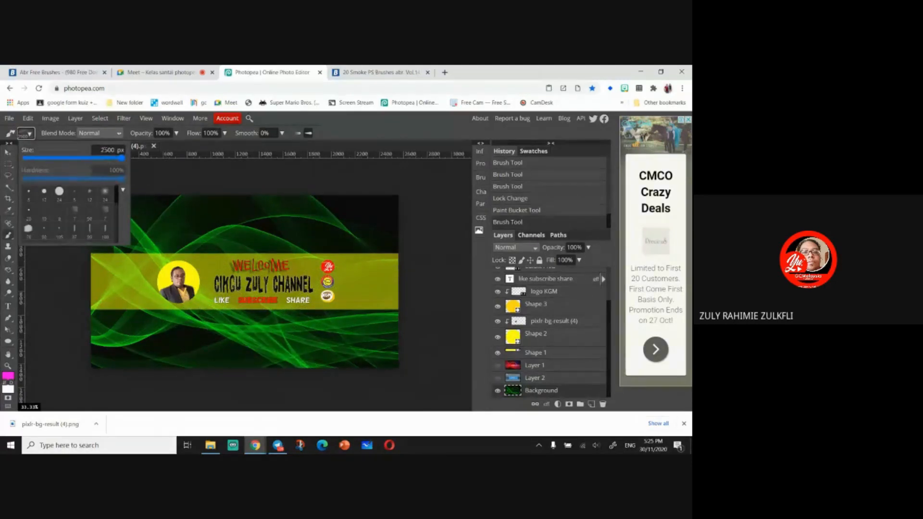
type("4000")
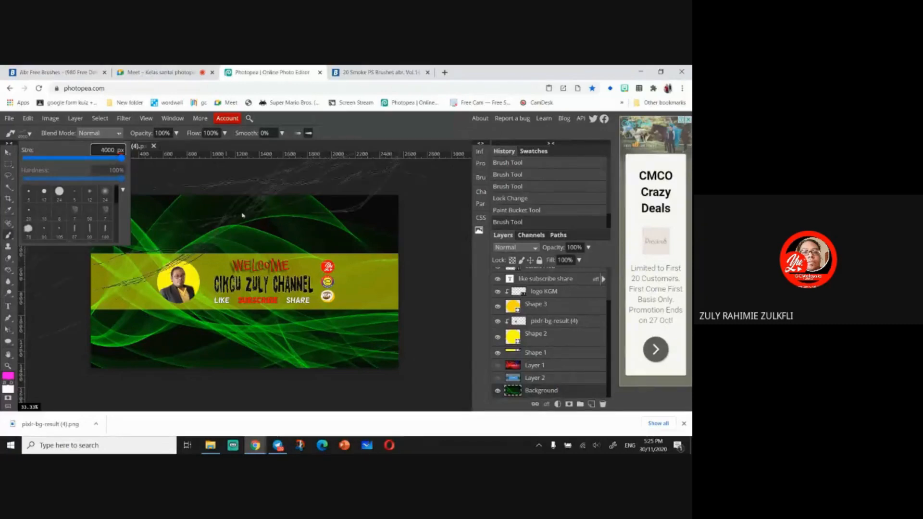
left_click(395, 228)
key("ctrl+z")
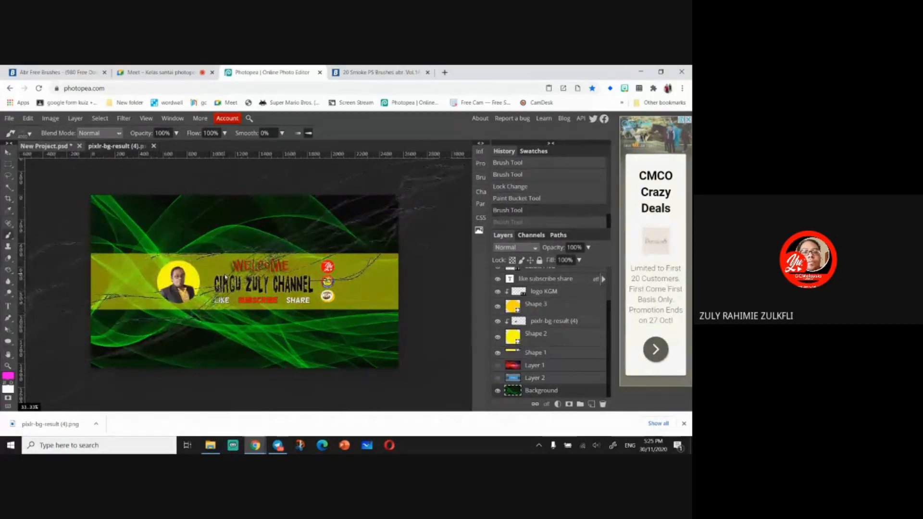
left_click(225, 277)
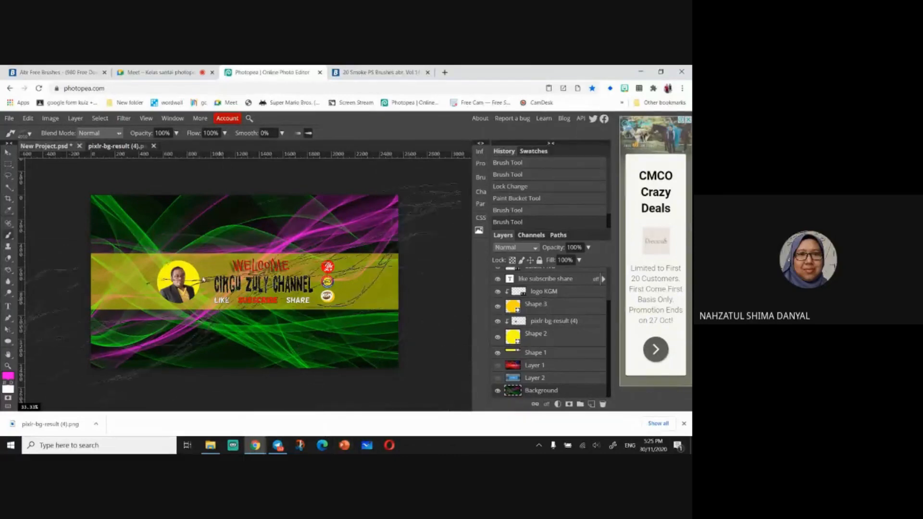
- Undo the last two smoke stamps, leaving the black background clear
key("v")
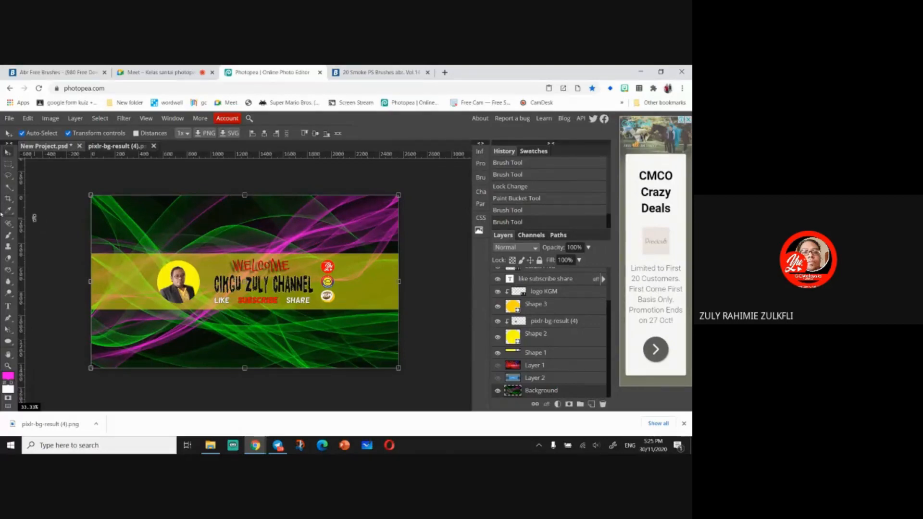
key("ctrl+z")
key("ctrl+z")
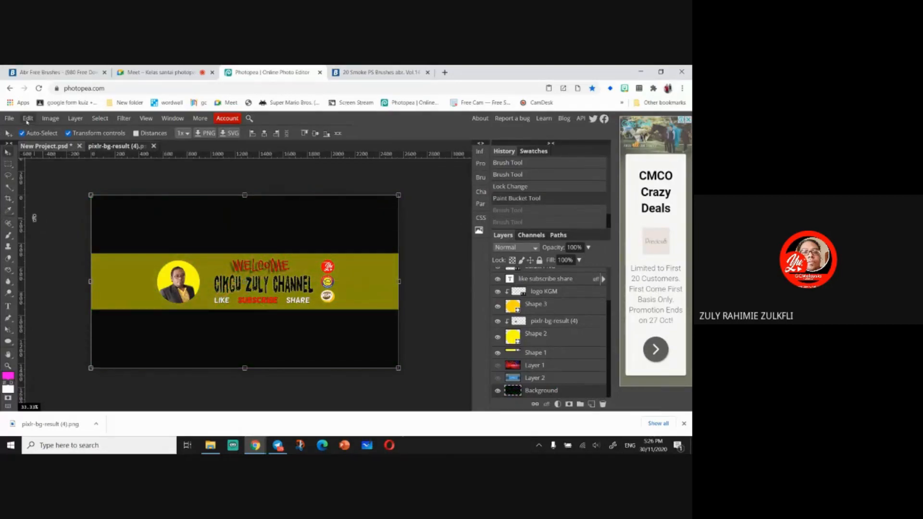
- Download the 20 Lightning PS Brushes Abr Vol.3 pack from Brusheezy in the browser
left_click(379, 72)
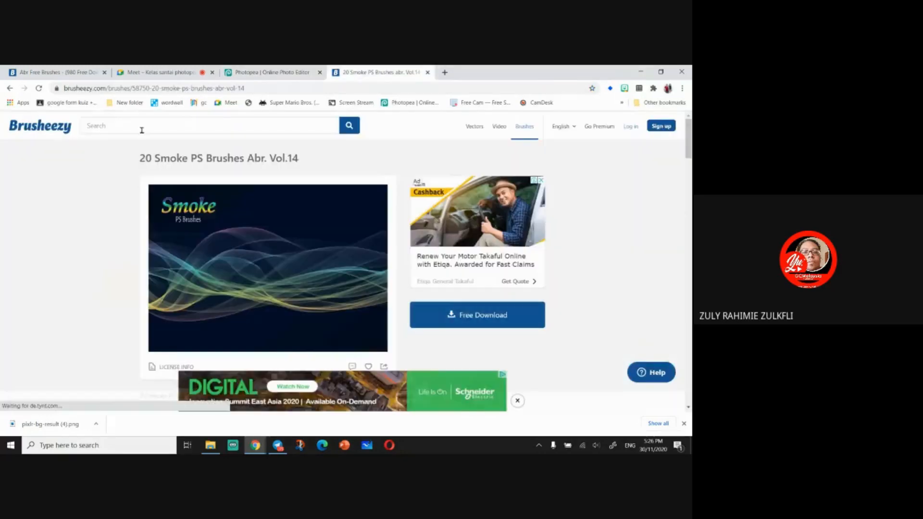
left_click(10, 89)
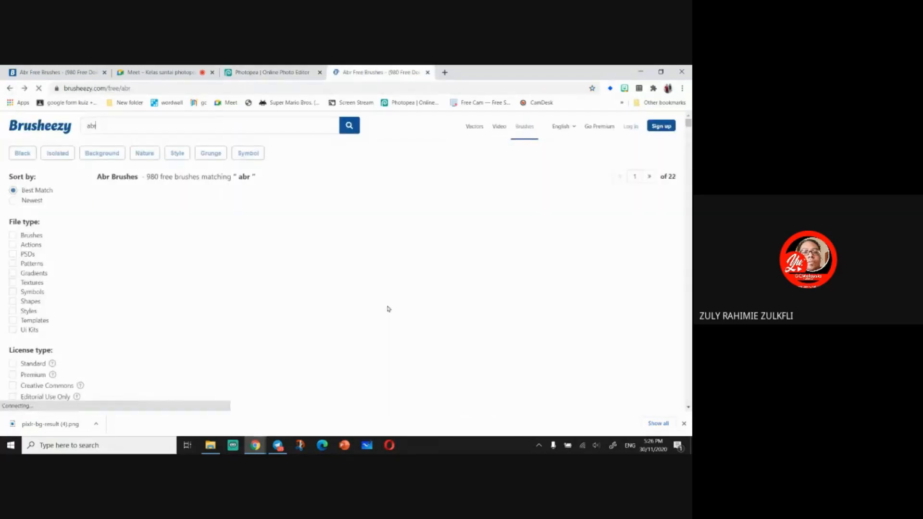
scroll(528, 279, "down", 5)
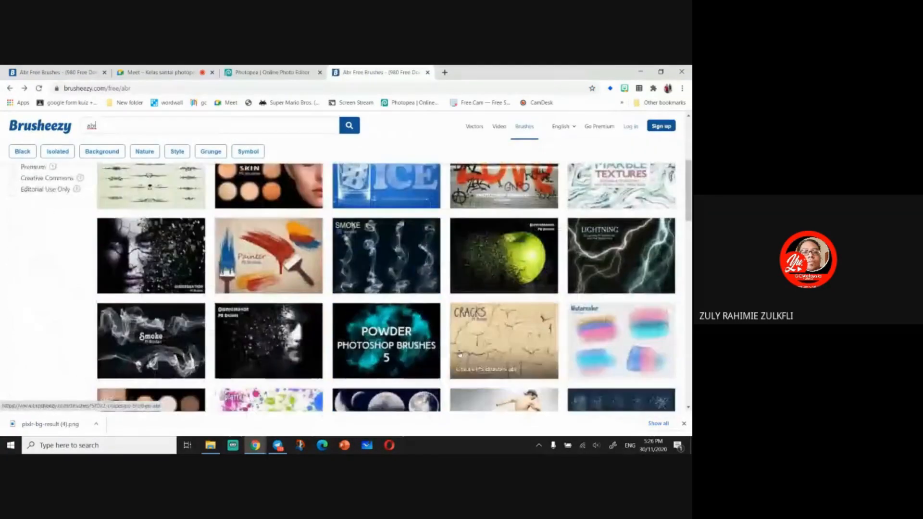
left_click(589, 255)
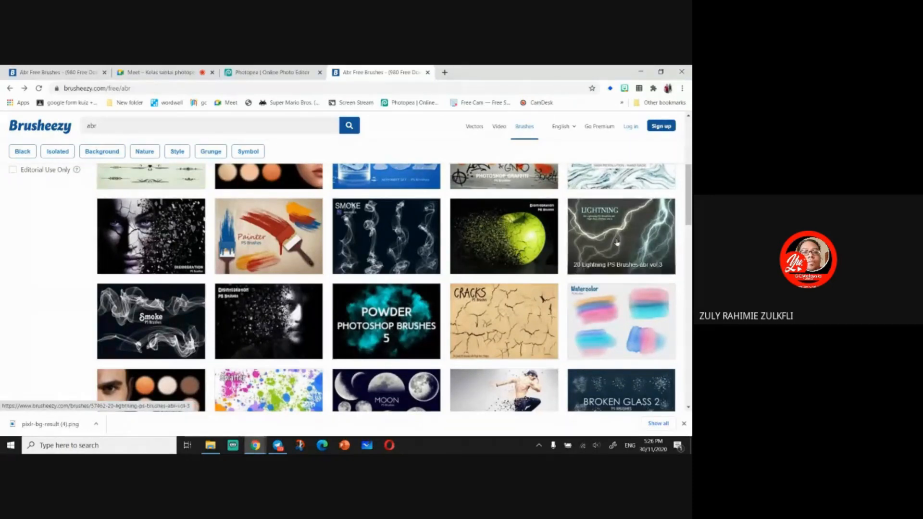
left_click(595, 257)
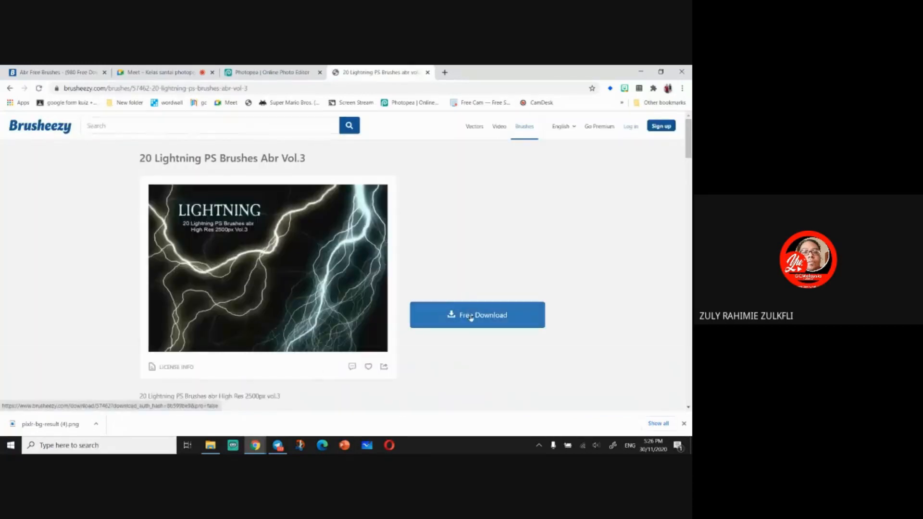
left_click(470, 317)
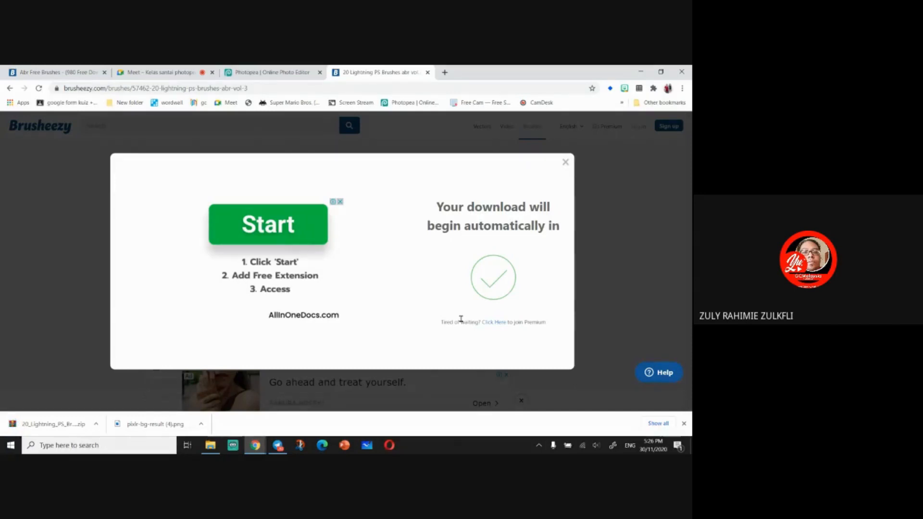
- Extract the downloaded 20_Lightning_PS_Brushes_abr zip in the Downloads folder and open its brush folder
left_click(95, 425)
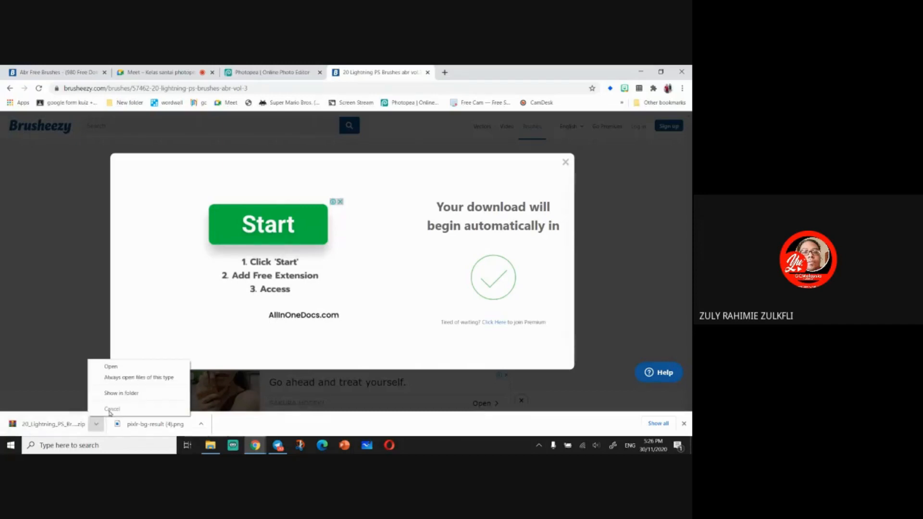
left_click(133, 392)
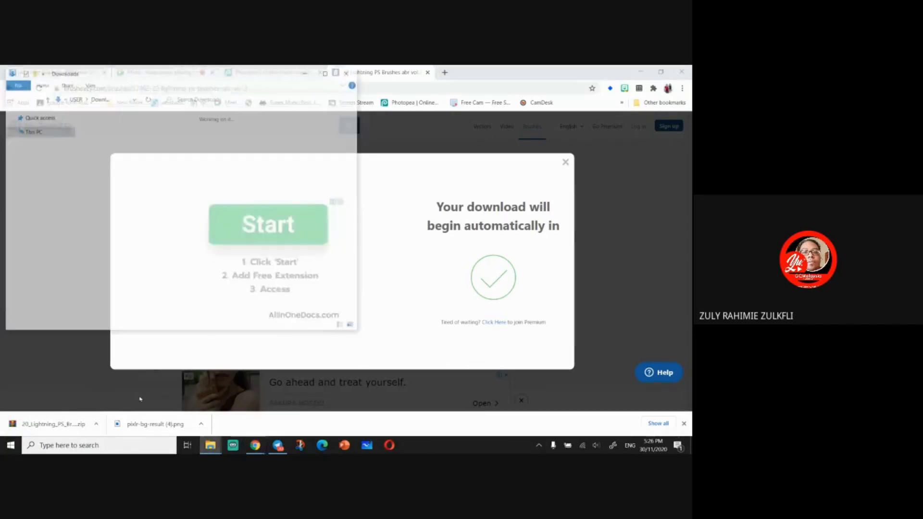
right_click(119, 176)
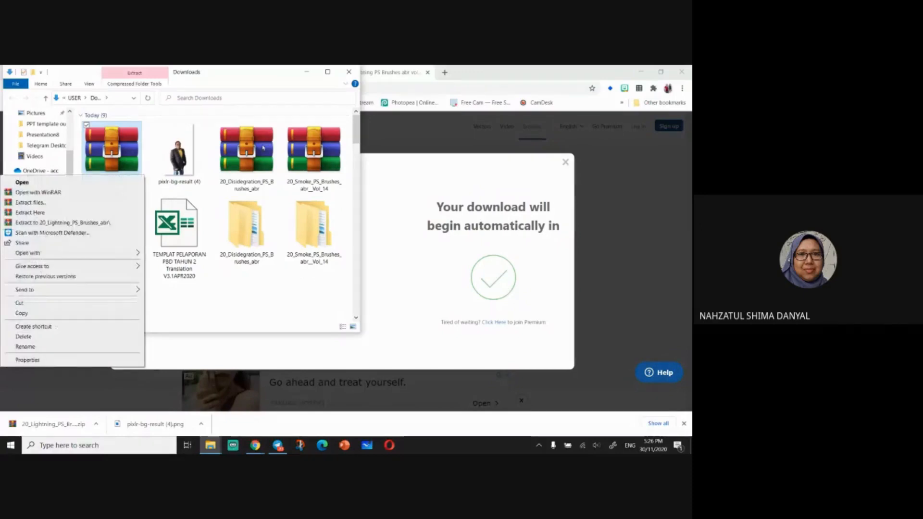
left_click(327, 72)
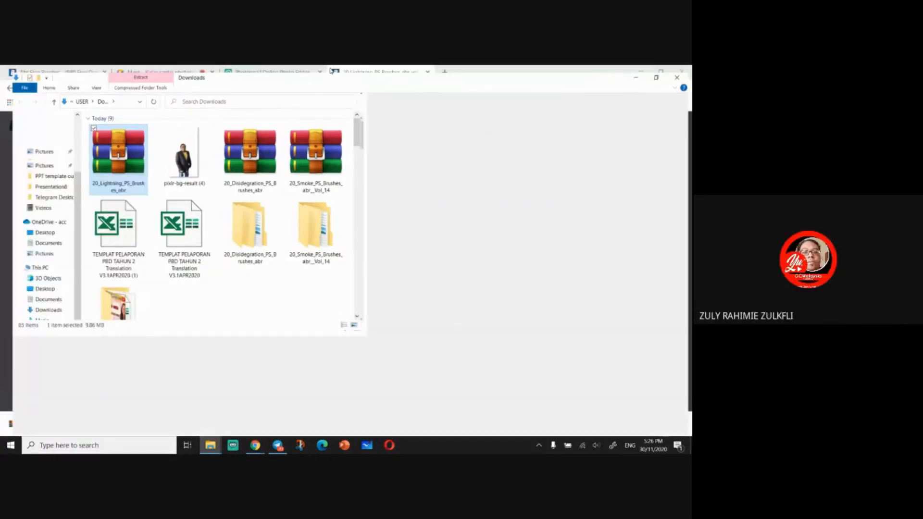
right_click(108, 170)
left_click(100, 215)
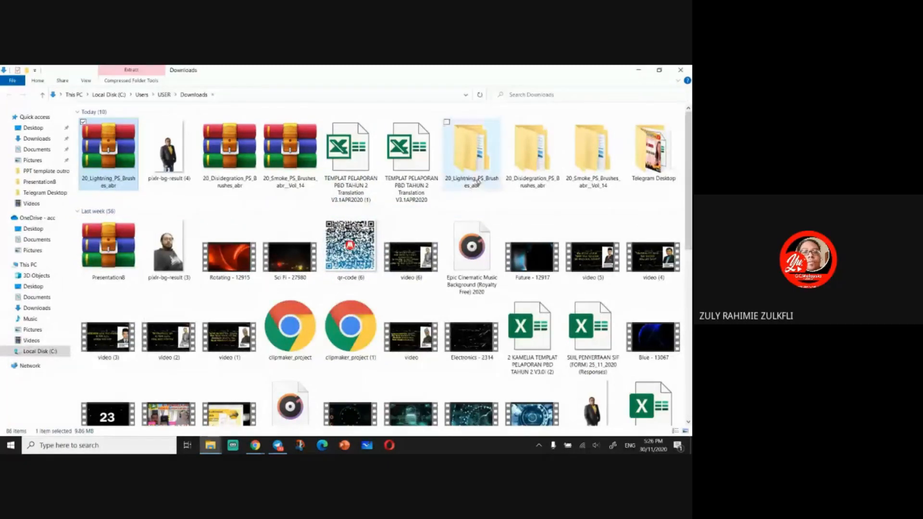
double_click(460, 169)
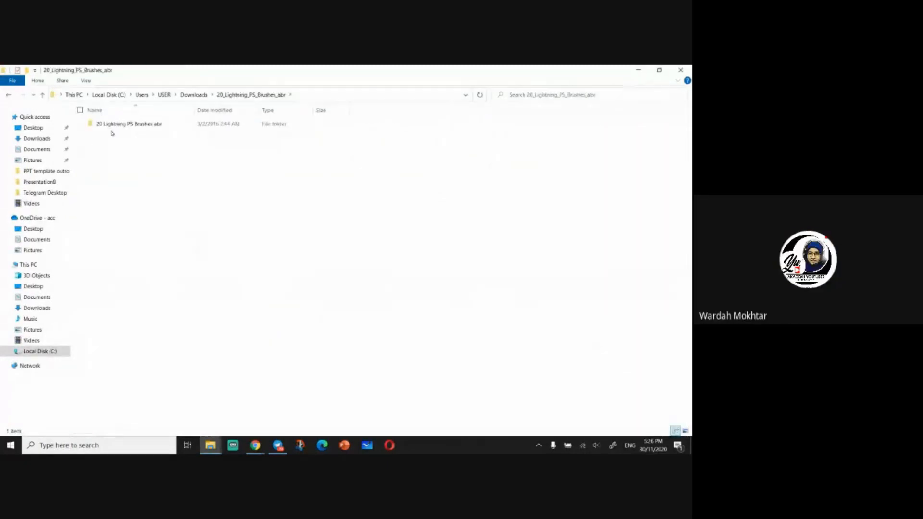
double_click(116, 127)
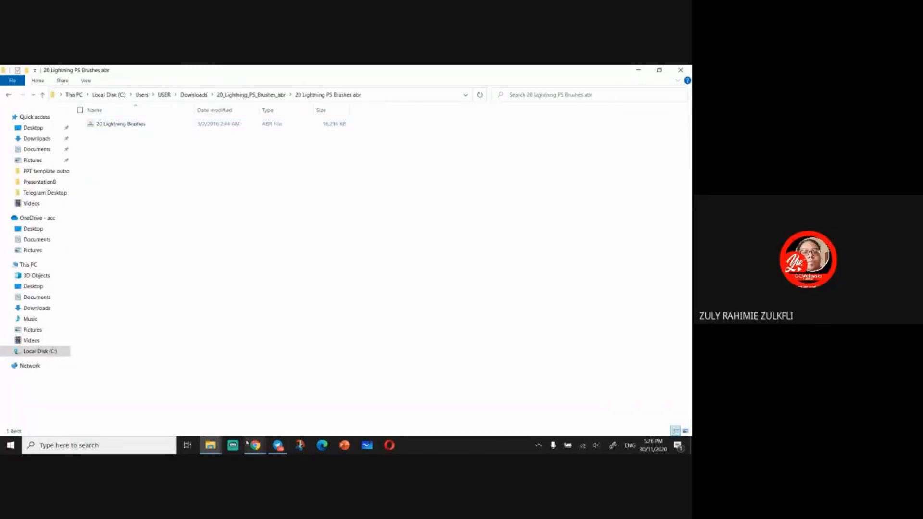
- Return to Photopea and load the 20 Lightning Brushes.abr file into the Brush tool presets, keeping it for next time
mouse_move(258, 451)
left_click(232, 416)
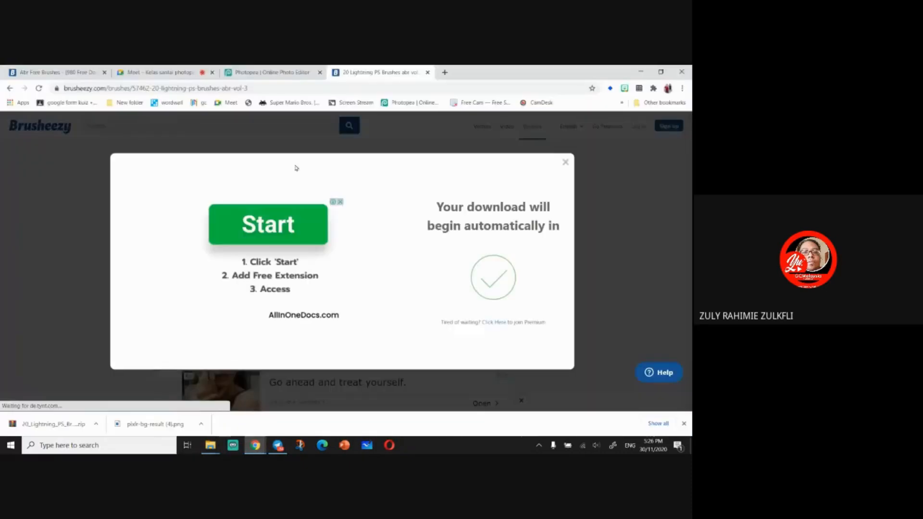
left_click(249, 75)
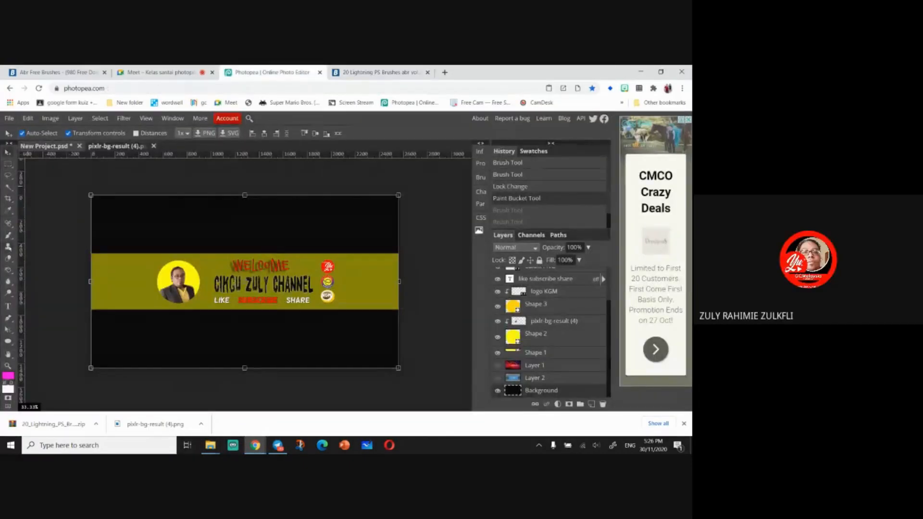
right_click(8, 236)
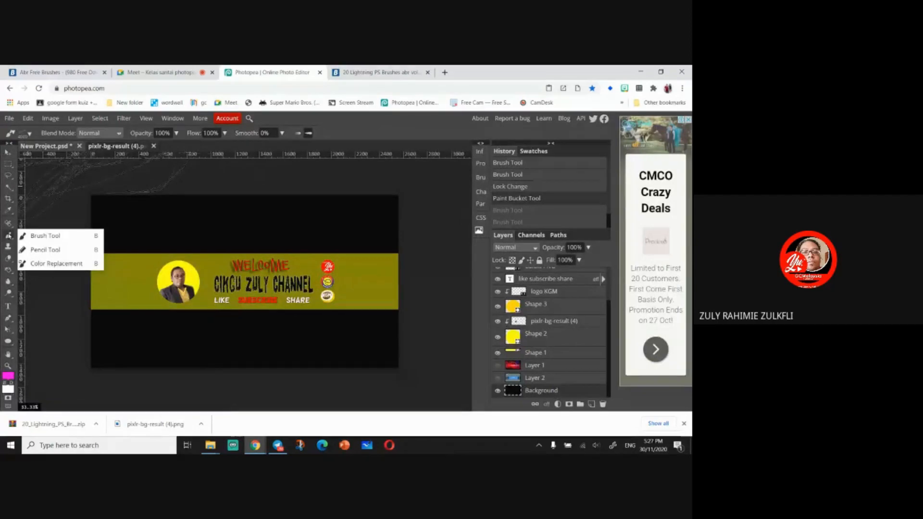
left_click(30, 134)
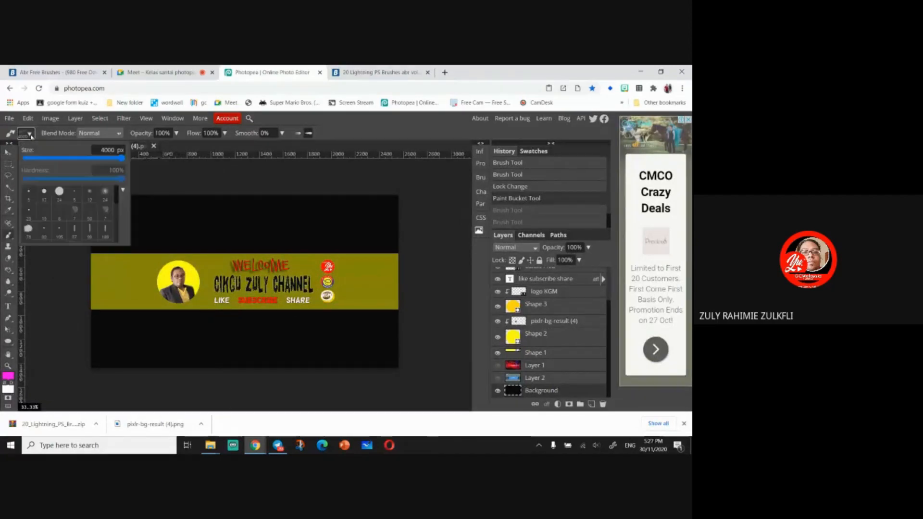
left_click(123, 191)
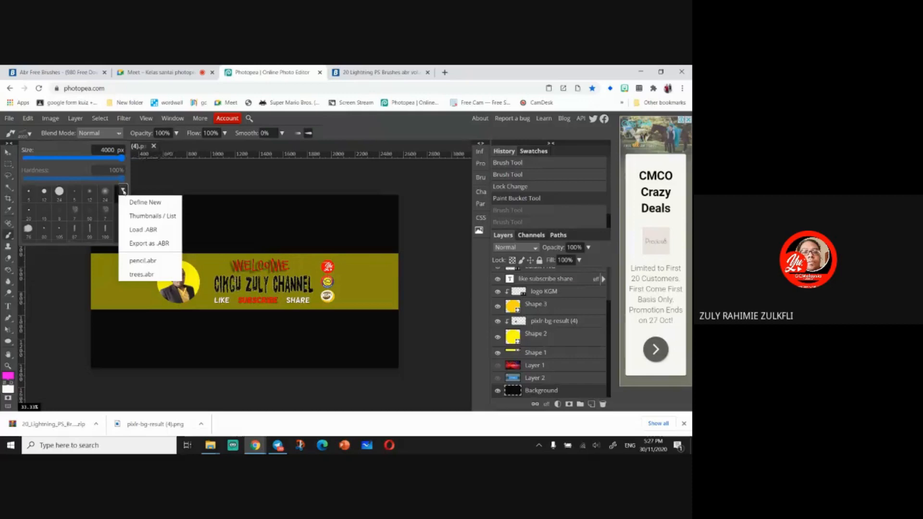
left_click(145, 230)
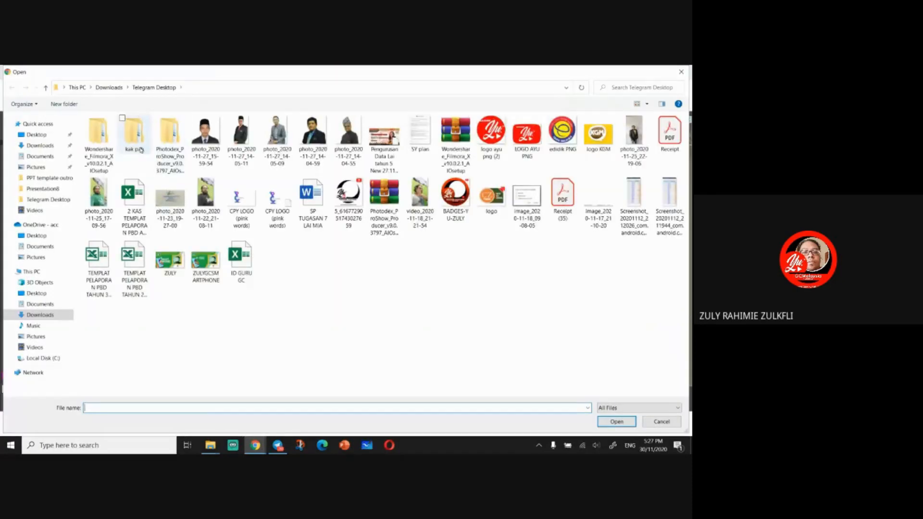
left_click(41, 304)
left_click(40, 315)
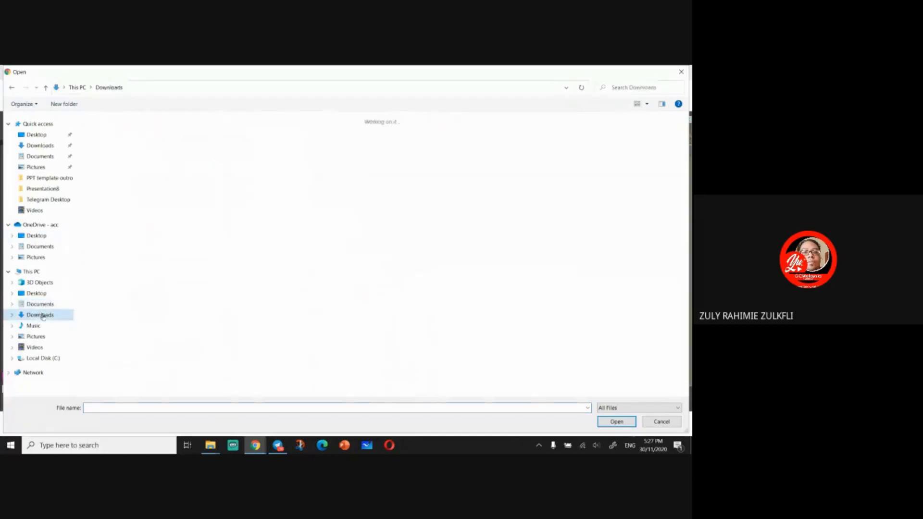
double_click(383, 166)
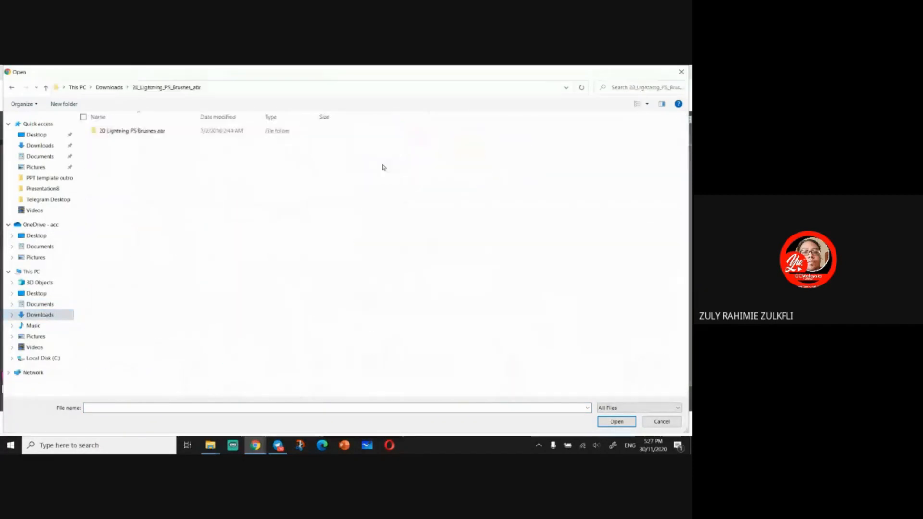
double_click(133, 131)
left_click(132, 130)
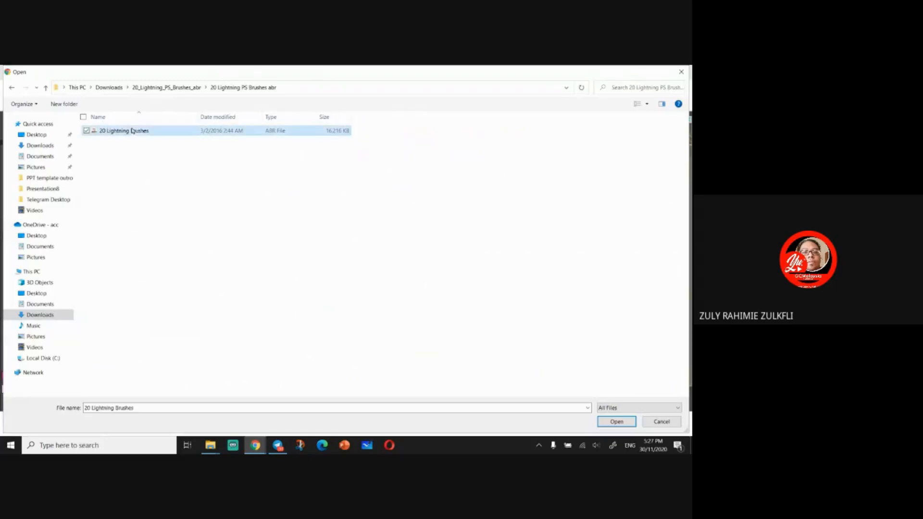
left_click(606, 421)
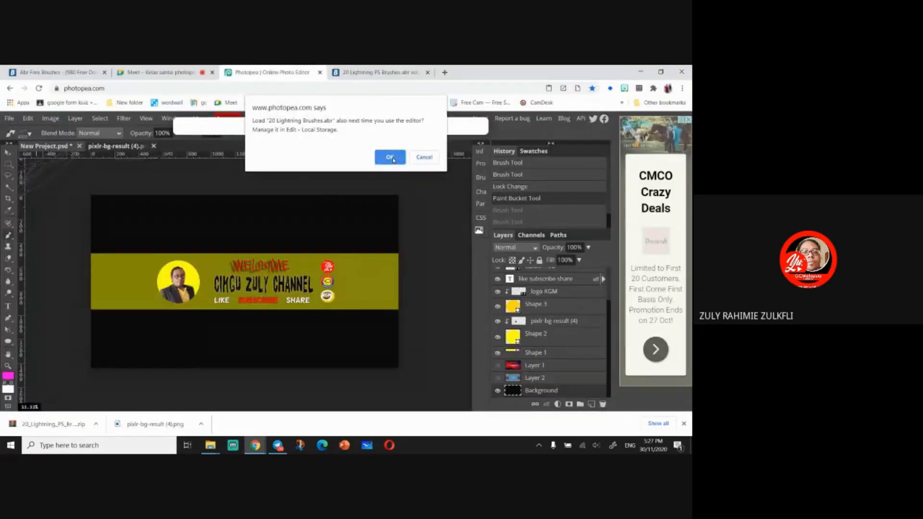
left_click(390, 157)
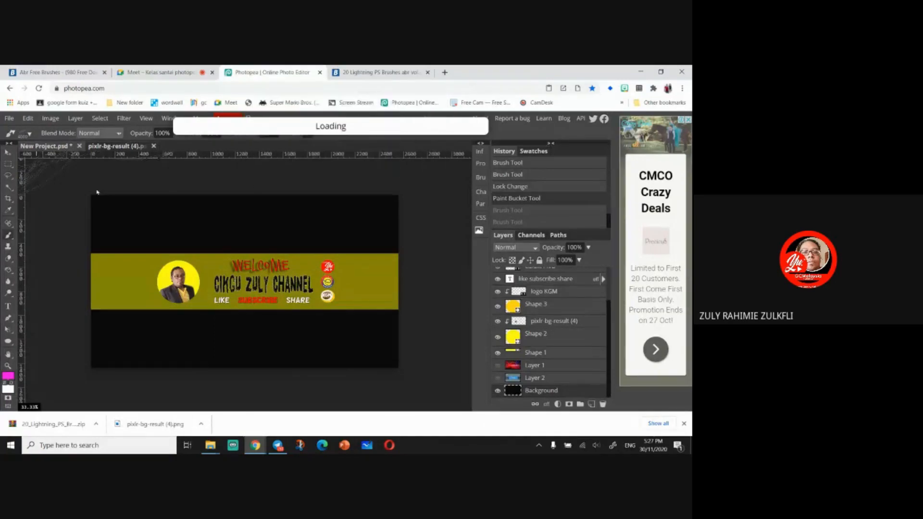
- Pick a 2500 px lightning brush and stamp magenta lightning on the left side of the banner
left_click(27, 134)
scroll(62, 216, "down", 5)
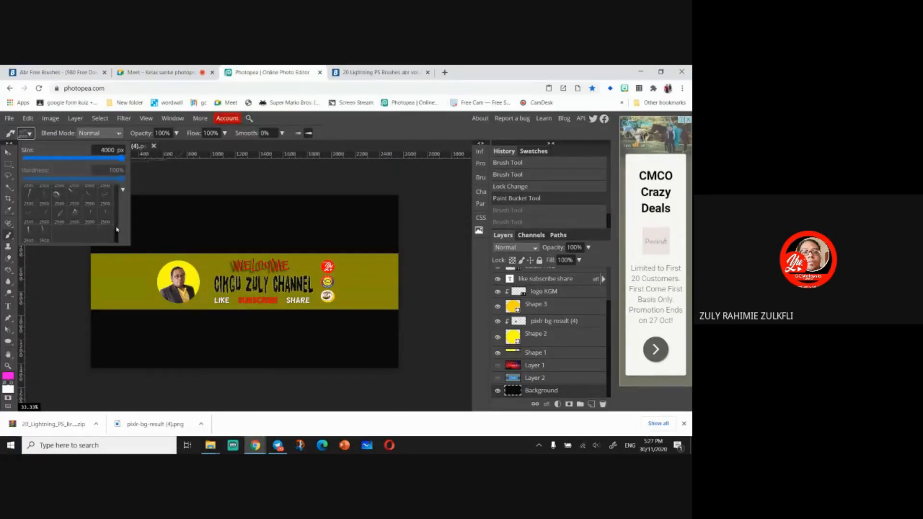
left_click(29, 233)
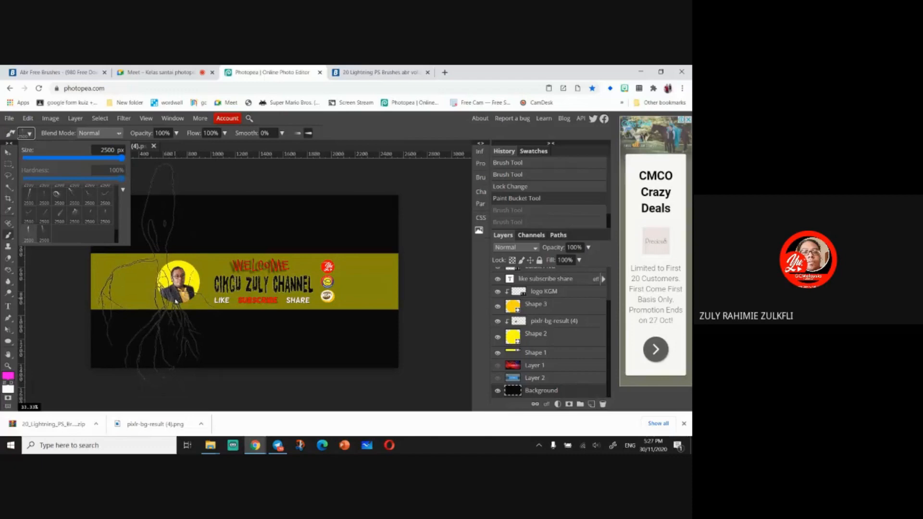
left_click(160, 302)
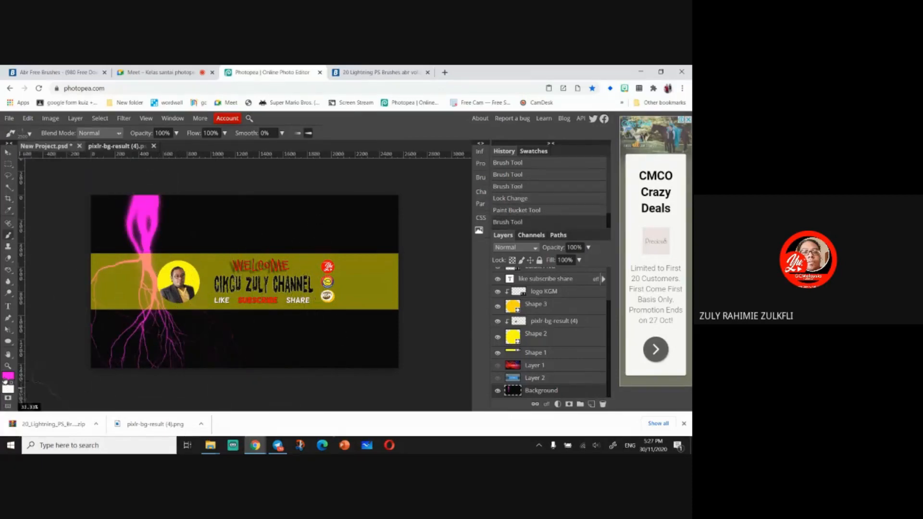
- Set the foreground colour to blue #083ffd
left_click(6, 377)
left_click(191, 247)
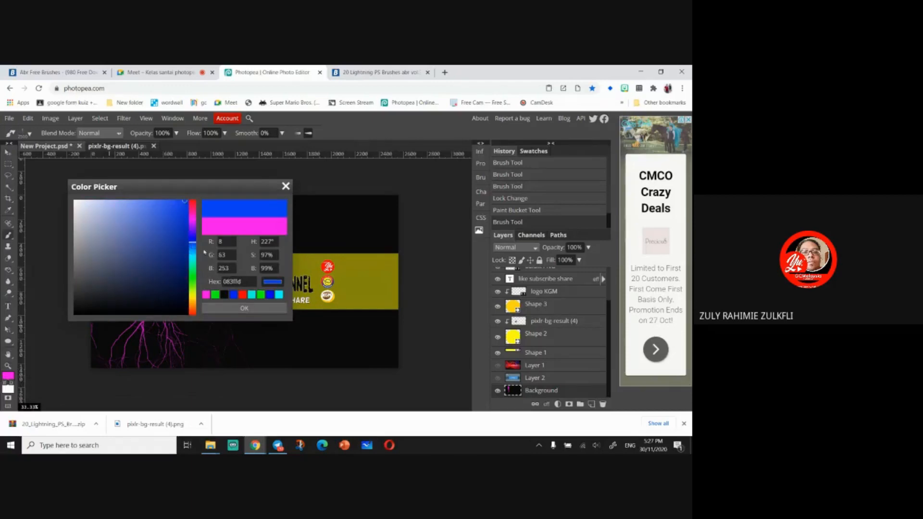
left_click(232, 308)
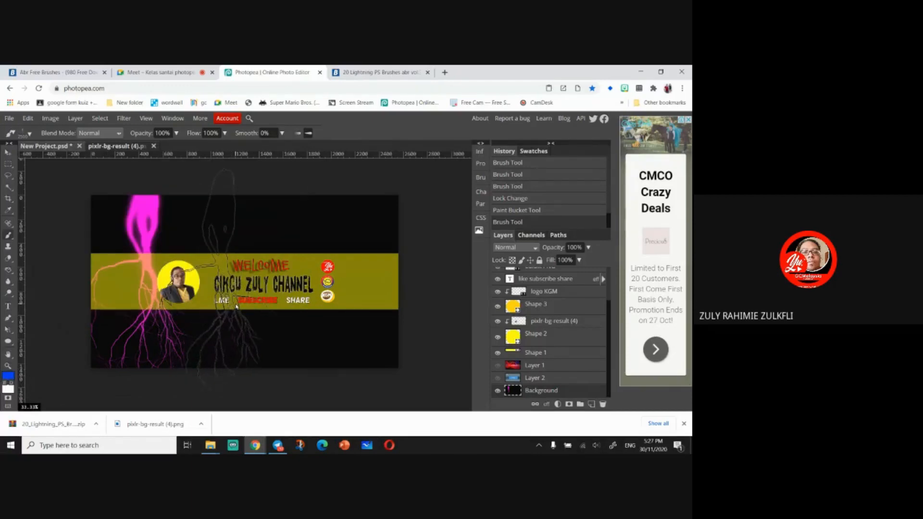
- Stamp blue lightning at the banner's left-centre, switch to another 2500 px lightning brush and stamp more blue lightning
left_click(235, 306)
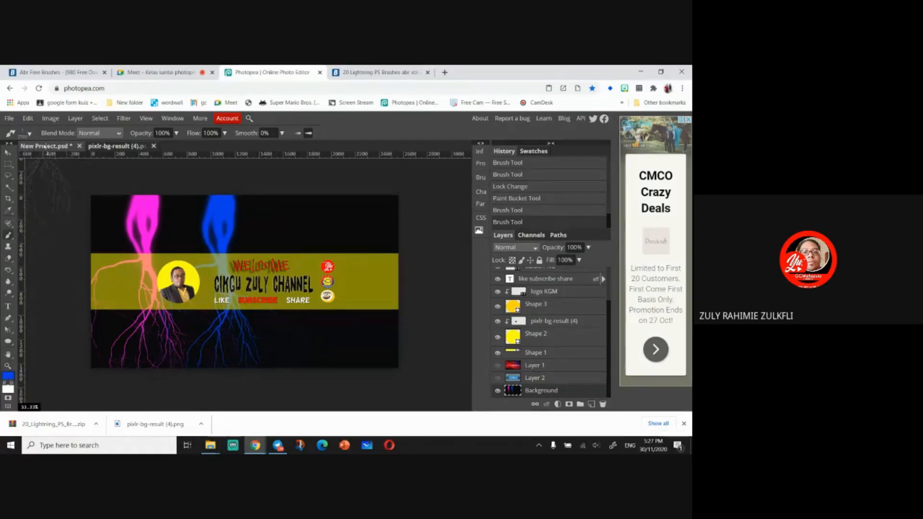
left_click(29, 134)
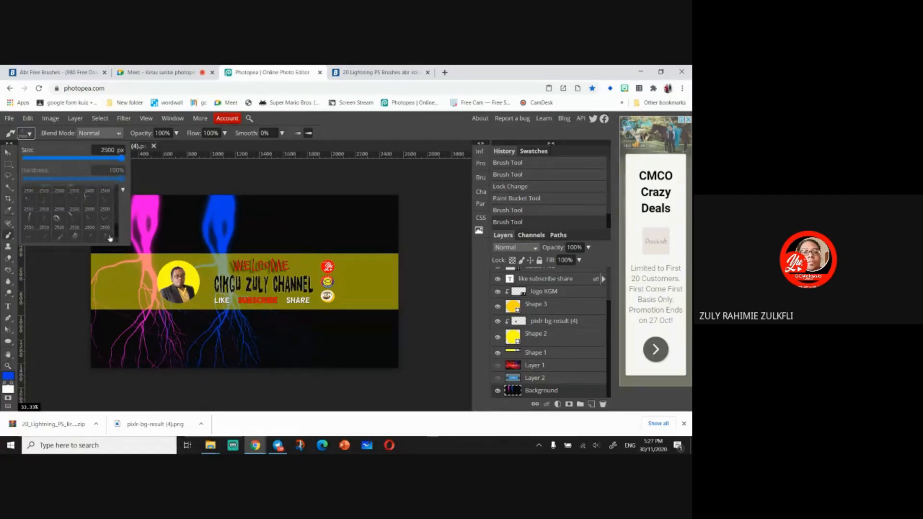
scroll(95, 237, "down", 5)
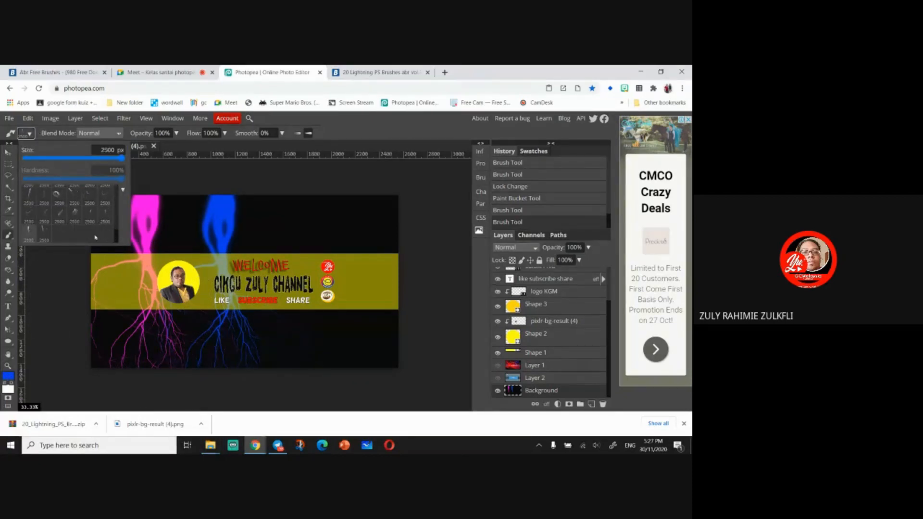
left_click(76, 216)
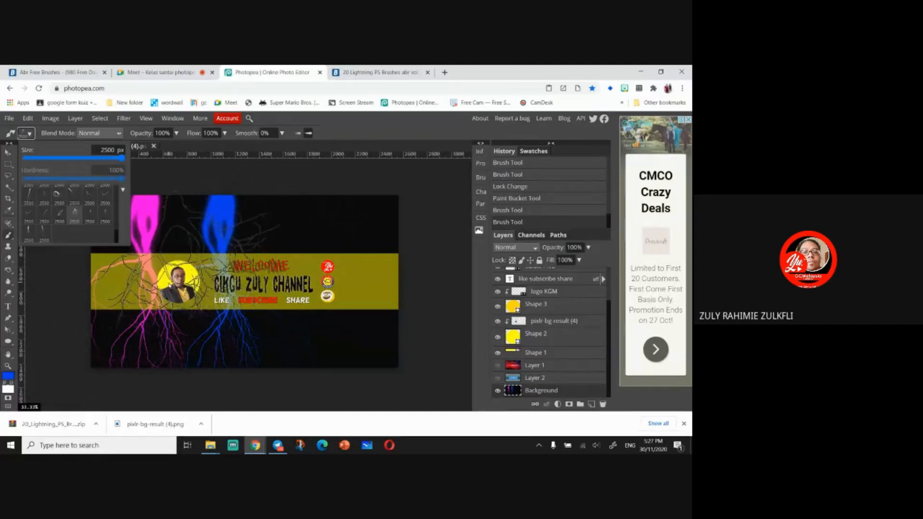
left_click(202, 269)
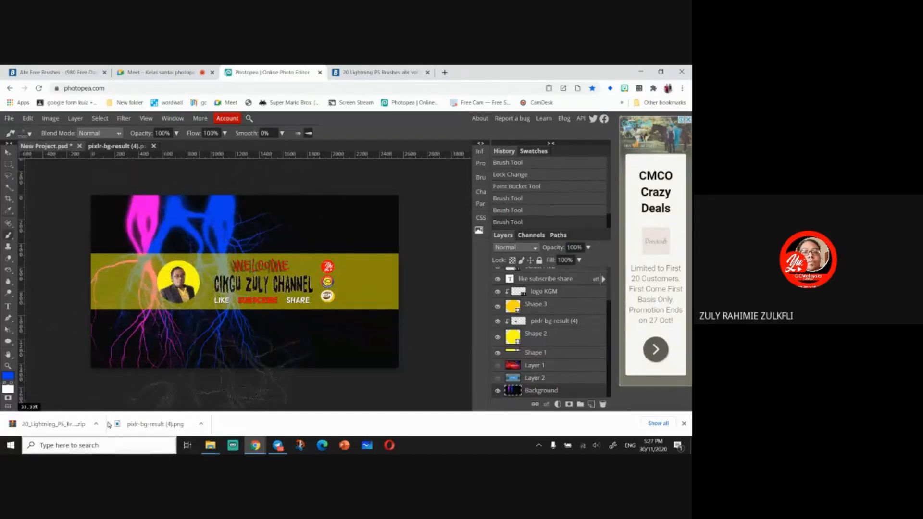
- Set the foreground colour to orange #fdac08 and stamp orange lightning across the banner's centre
left_click(13, 380)
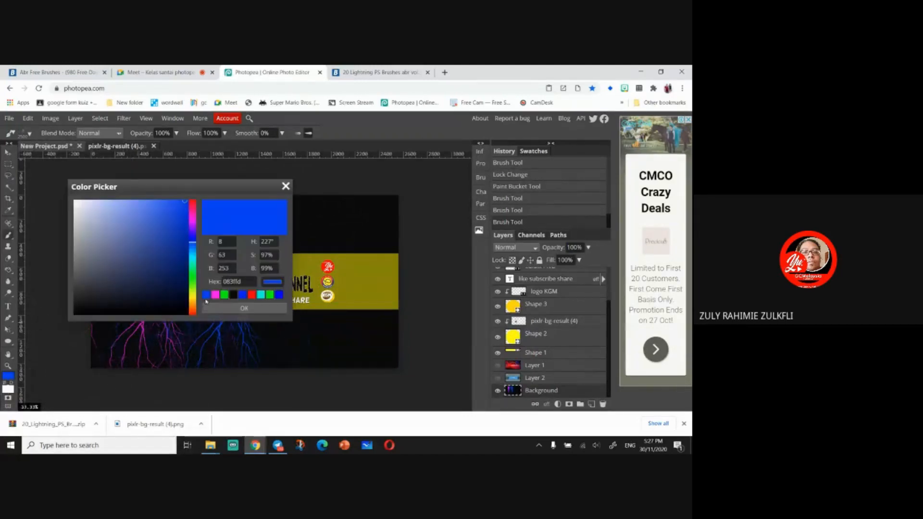
left_click(193, 304)
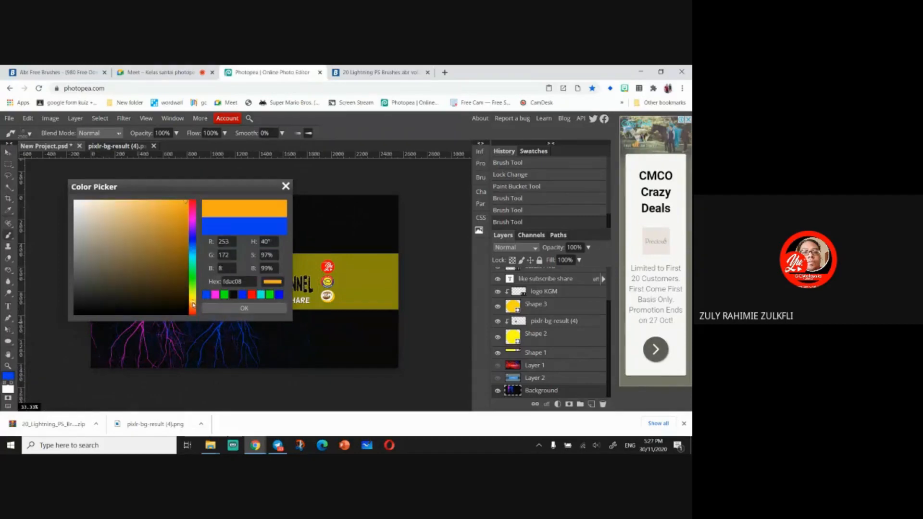
left_click(244, 308)
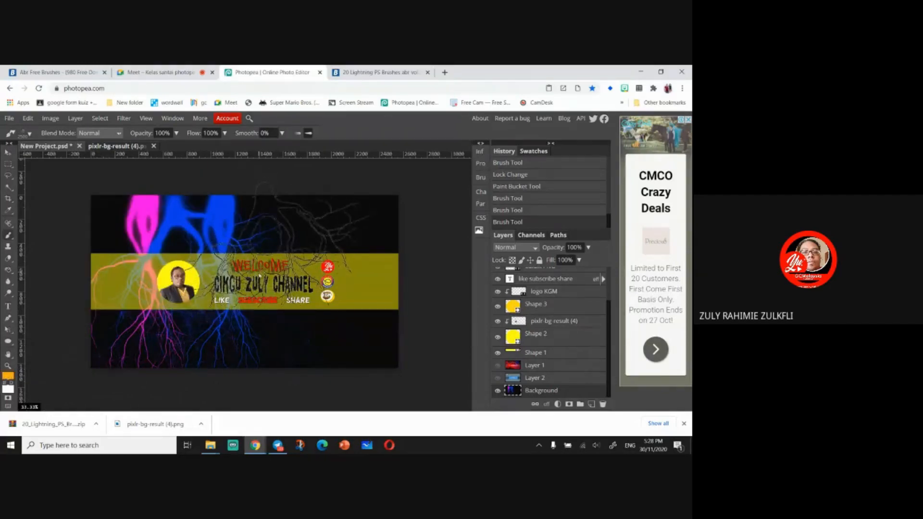
left_click(260, 276)
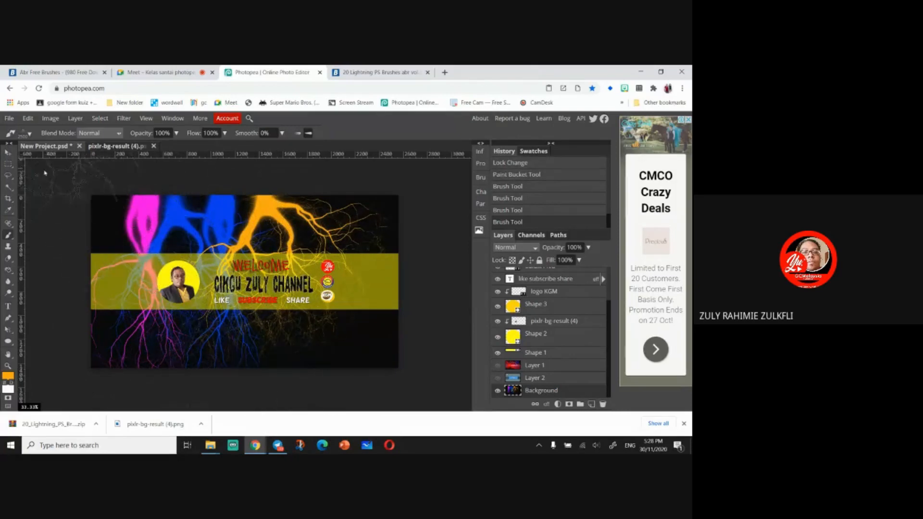
- Pick another lightning brush, set the colour to purple #4908fd and stamp purple lightning on the banner's right side
left_click(26, 134)
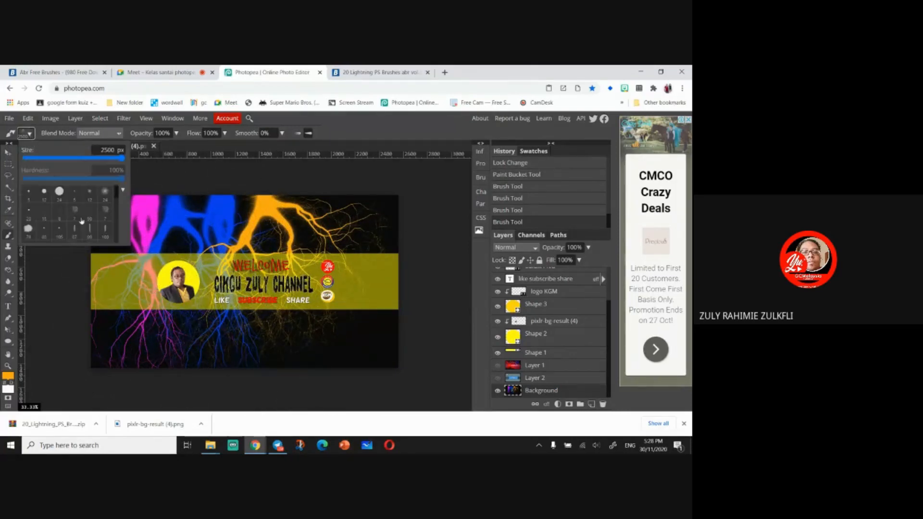
scroll(85, 222, "down", 5)
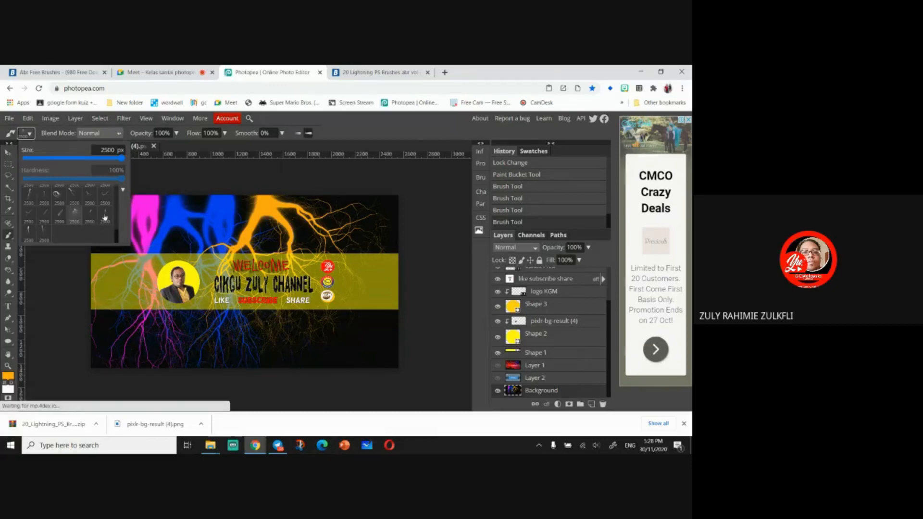
left_click(50, 236)
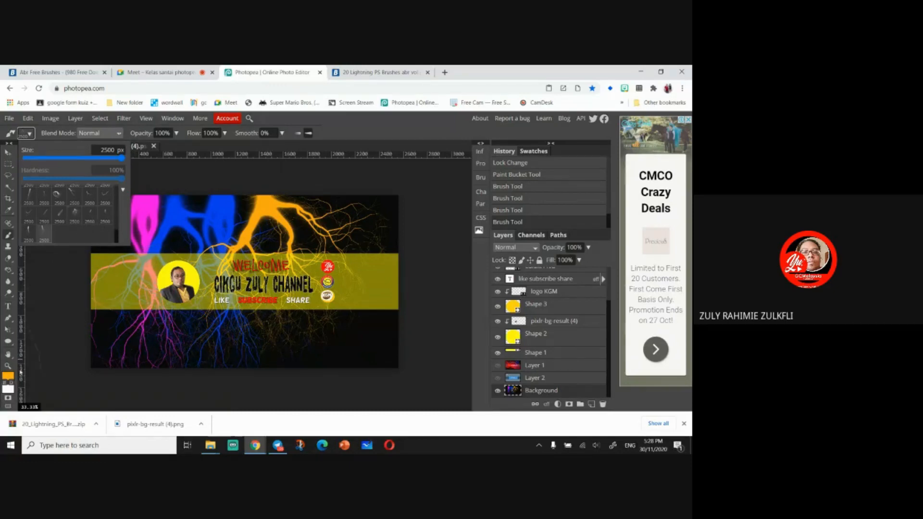
left_click(9, 377)
left_click(192, 238)
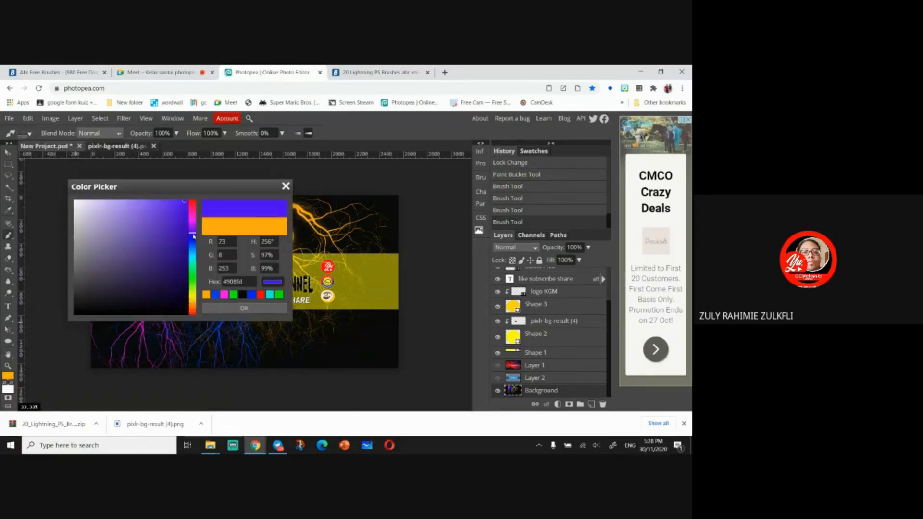
left_click(244, 308)
left_click_drag(407, 294, 397, 324)
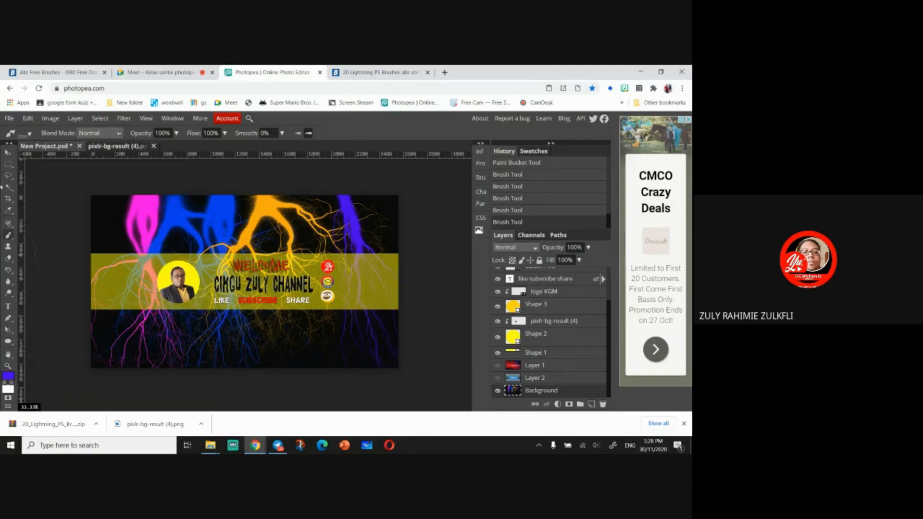
- Zoom in to inspect the lightning effects across the banner
left_click(9, 163)
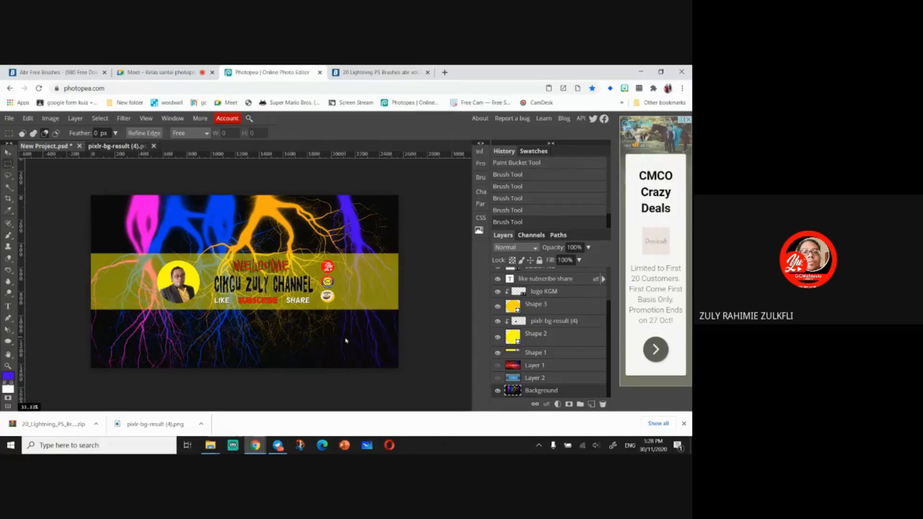
key("ctrl+plus")
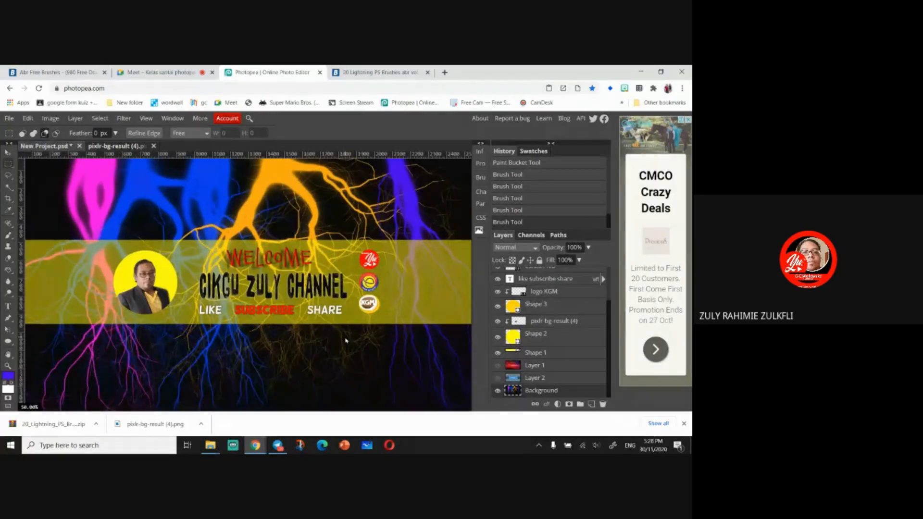
key("ctrl+minus")
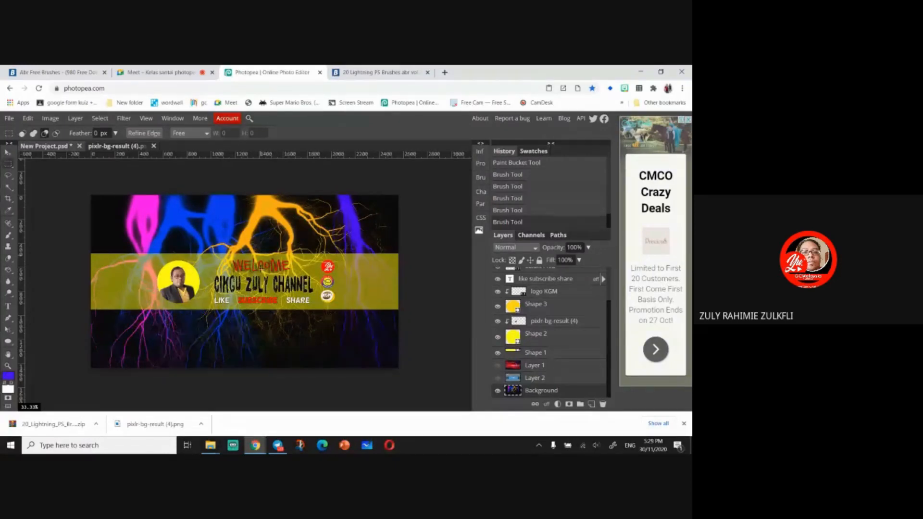
- Save the banner as a PSD and close both open documents, discarding the unsaved pixlr-bg-result (4) file
left_click(9, 118)
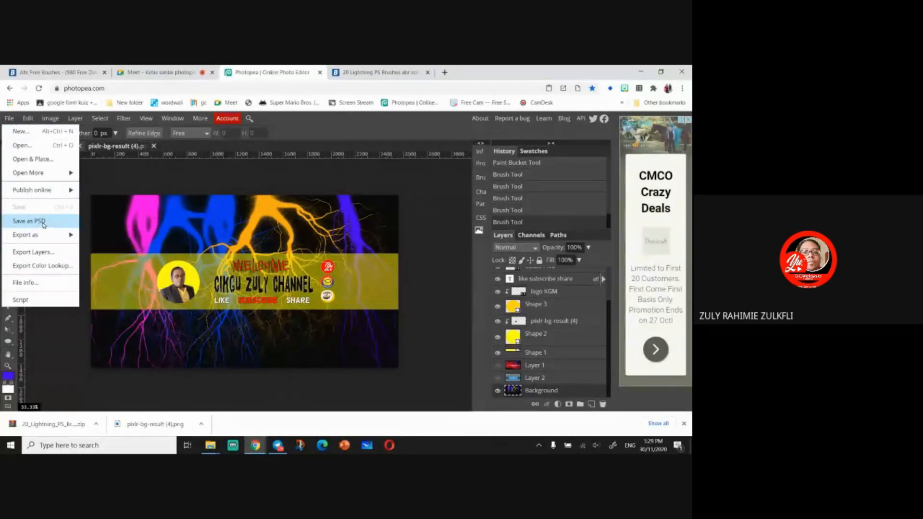
left_click(43, 222)
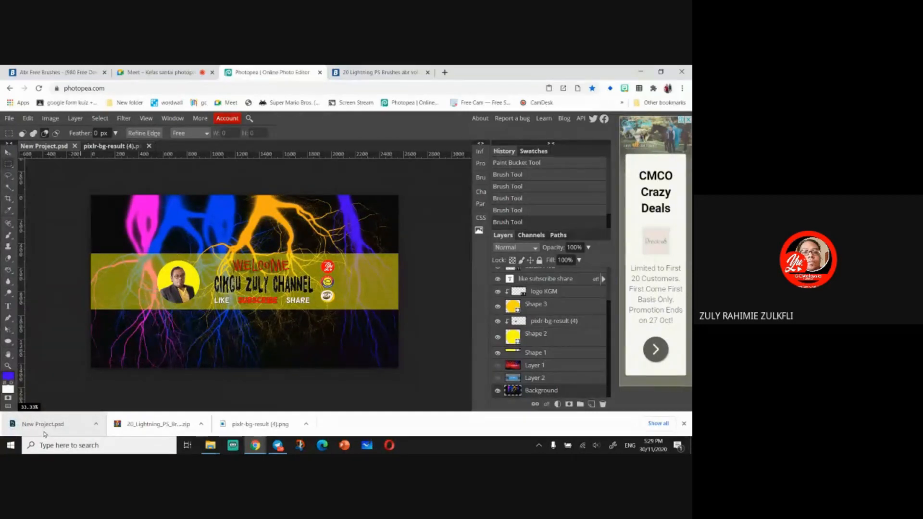
left_click(149, 146)
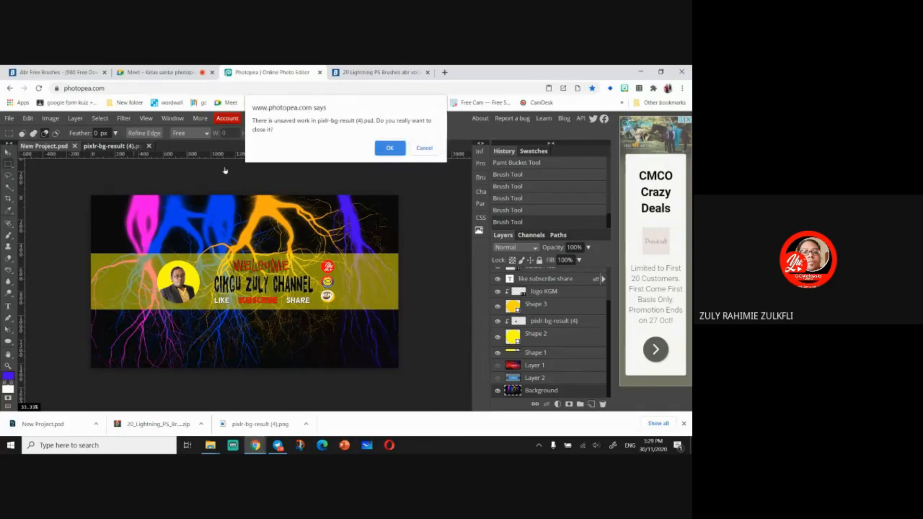
left_click(390, 149)
left_click(75, 147)
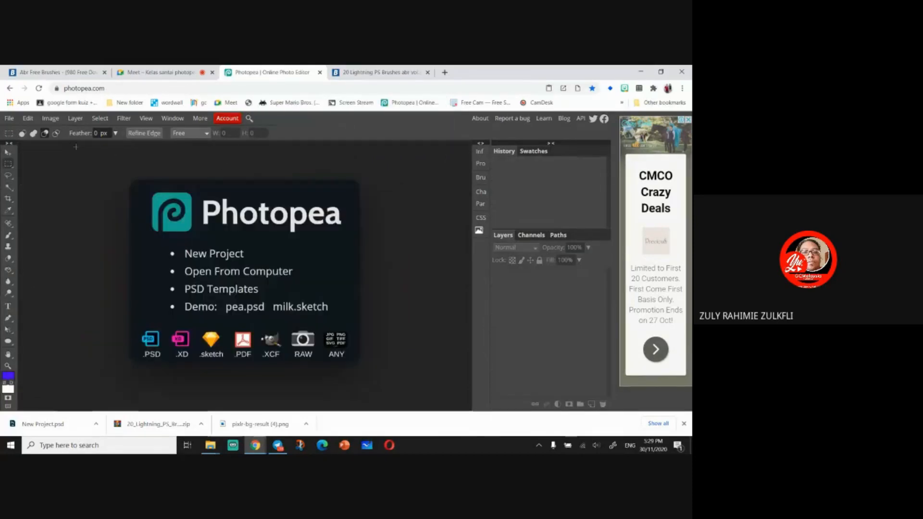
- Open the downloaded New Project.psd in Photoshop without resolving its missing fonts
left_click(68, 430)
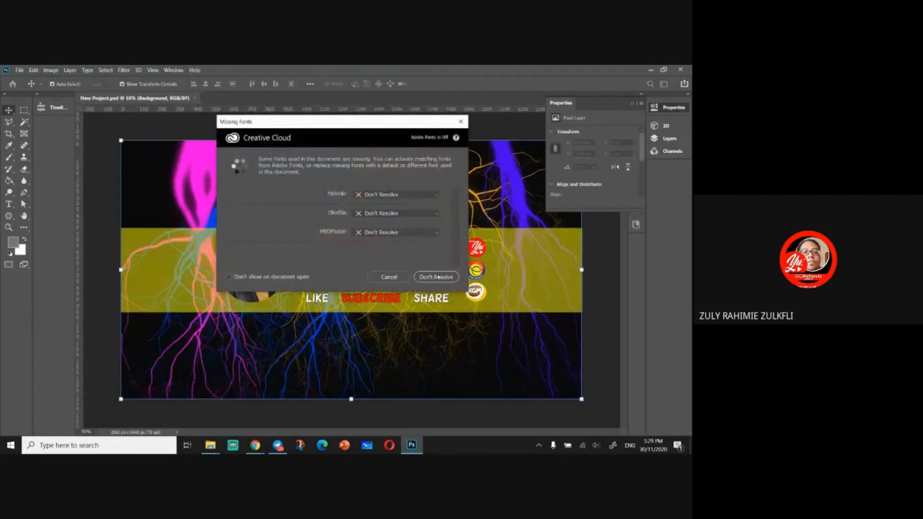
left_click(436, 277)
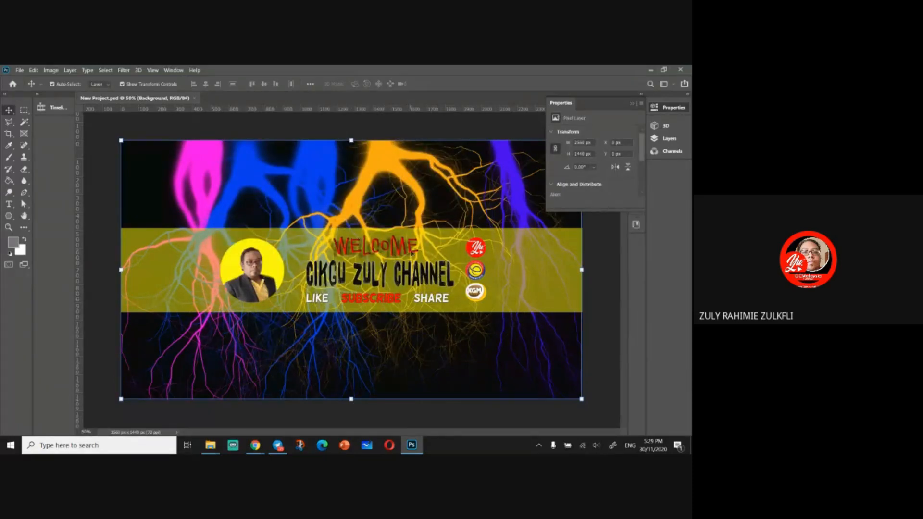
- Close Photoshop and return to Photopea
left_click(173, 71)
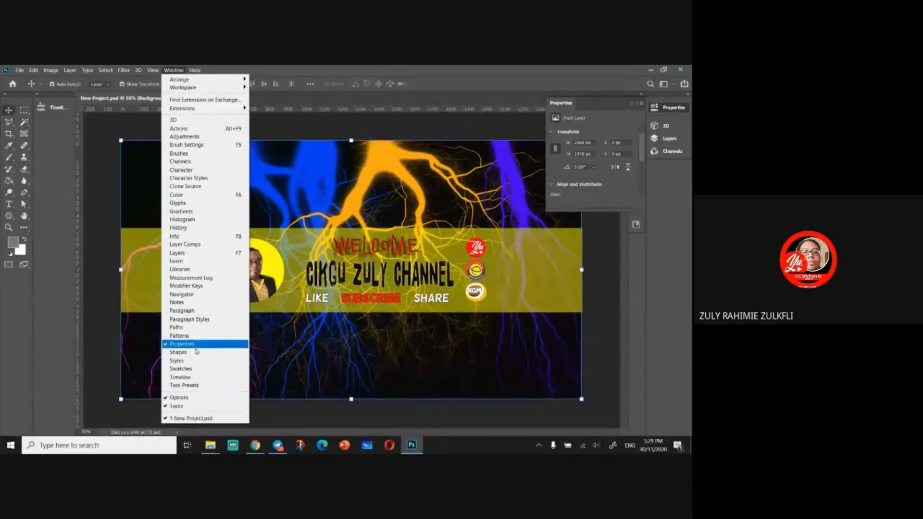
left_click(92, 152)
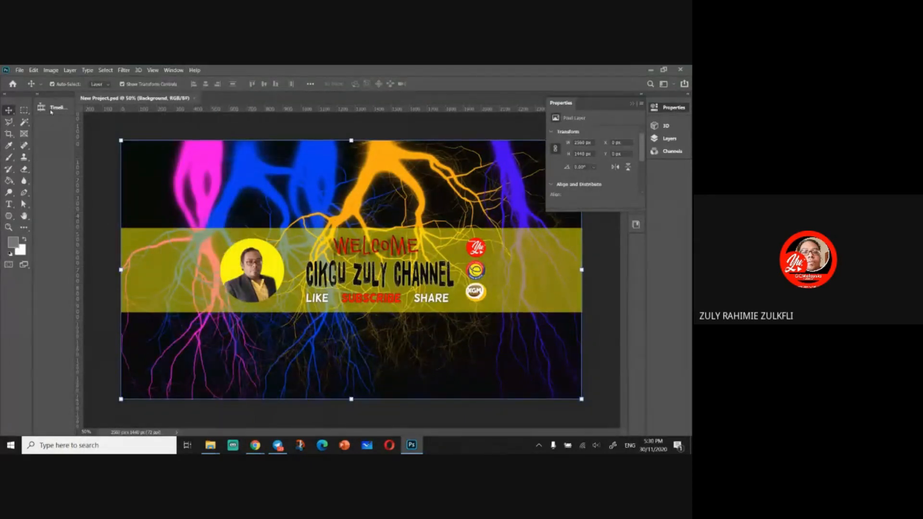
left_click(38, 96)
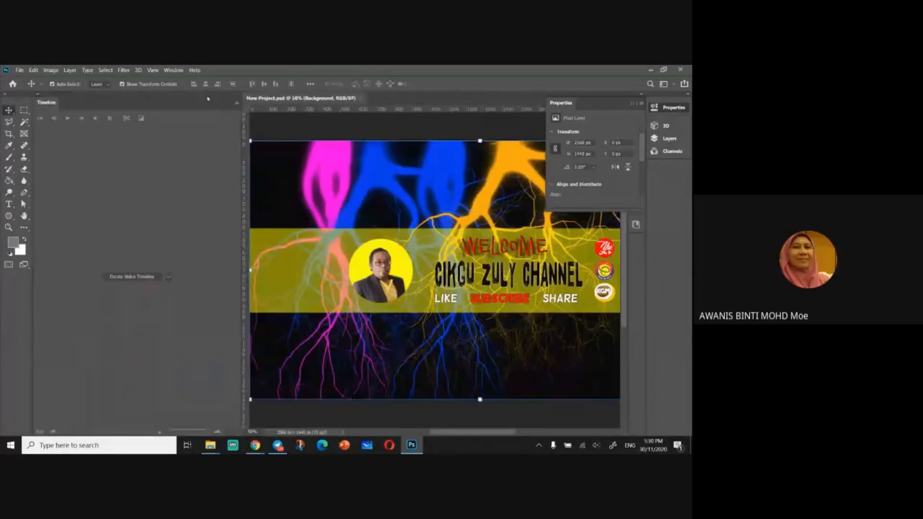
left_click(39, 95)
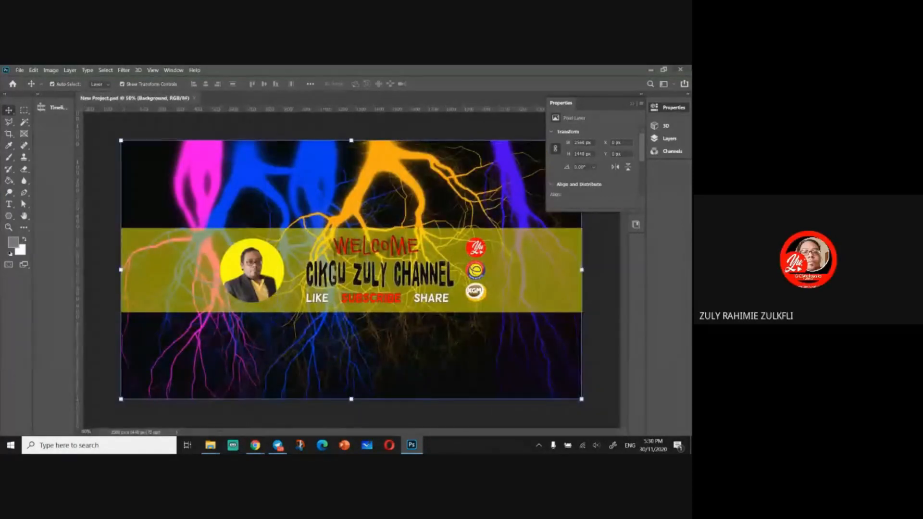
left_click(681, 70)
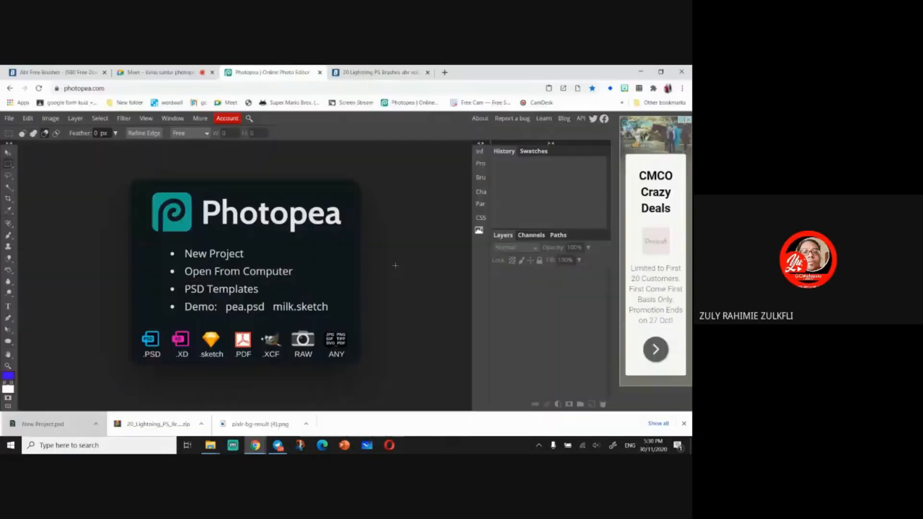
- Reopen New Project.psd from the Downloads folder in Photopea and review its layers
left_click(234, 279)
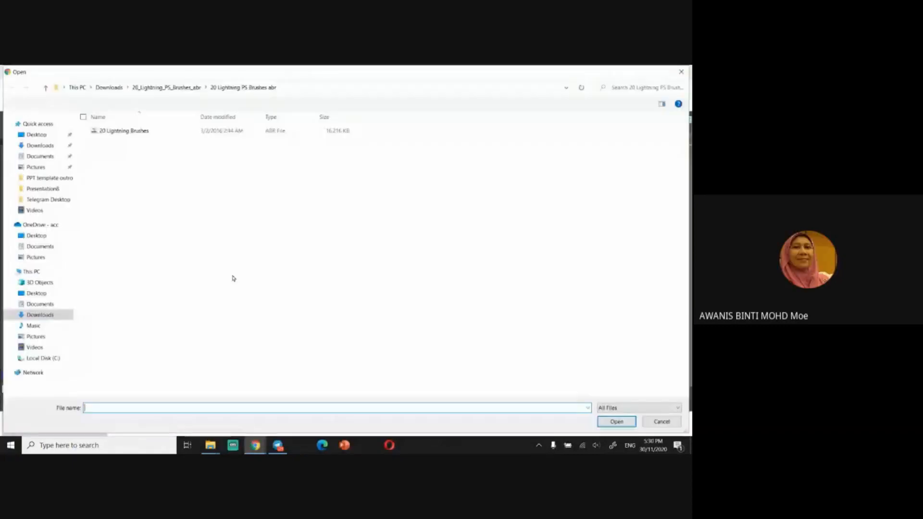
left_click(40, 306)
left_click(40, 315)
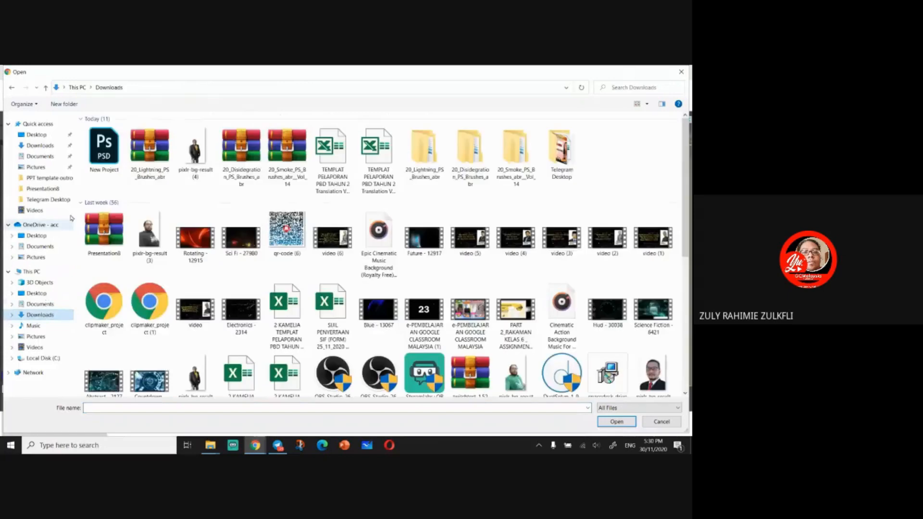
left_click(105, 147)
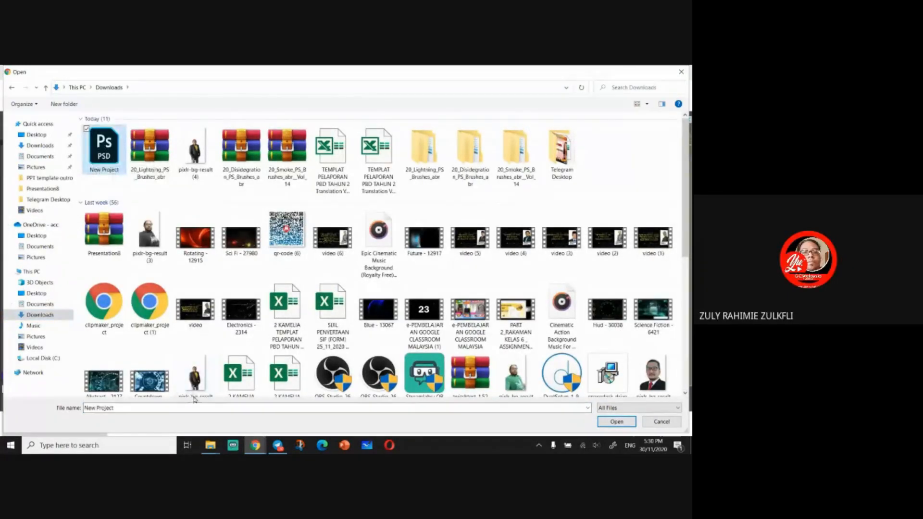
double_click(113, 144)
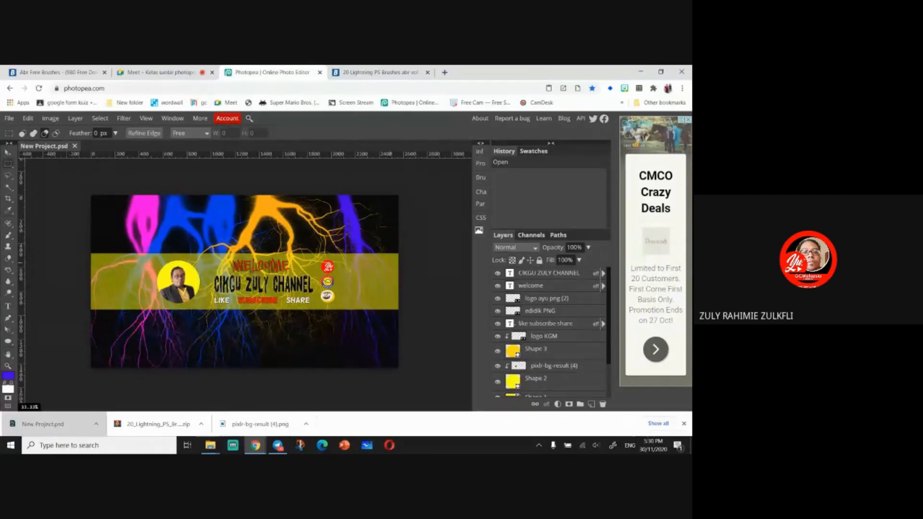
scroll(539, 336, "down", 3)
scroll(550, 365, "up", 3)
scroll(548, 373, "down", 3)
scroll(551, 361, "up", 3)
scroll(550, 357, "down", 3)
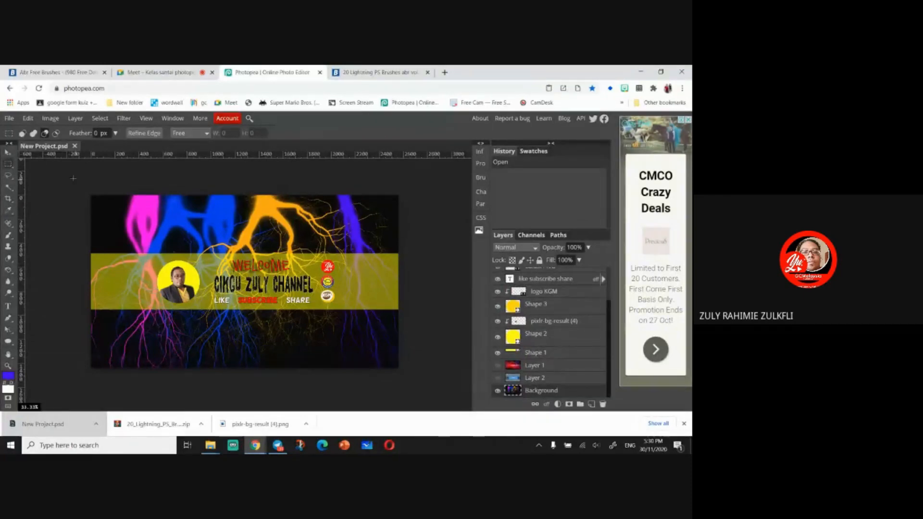
- Export the banner as a 2560 × 1440 PNG file
left_click(7, 120)
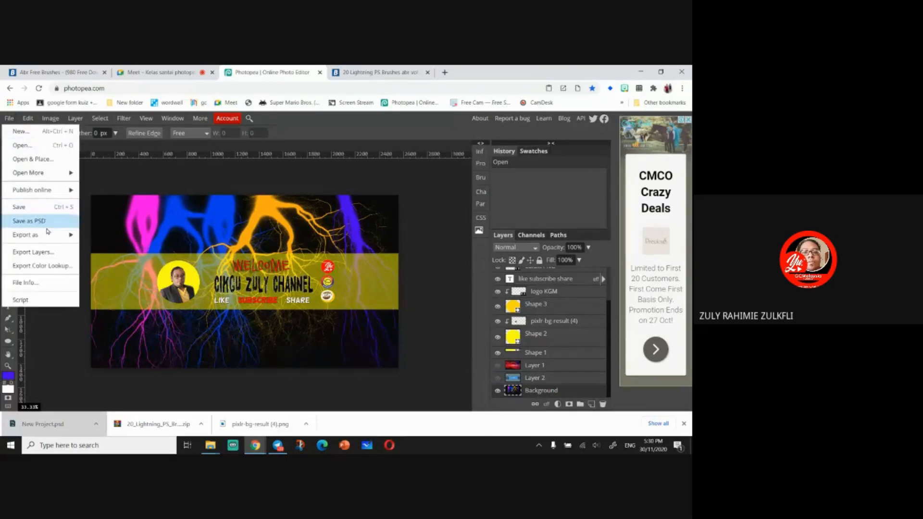
mouse_move(48, 235)
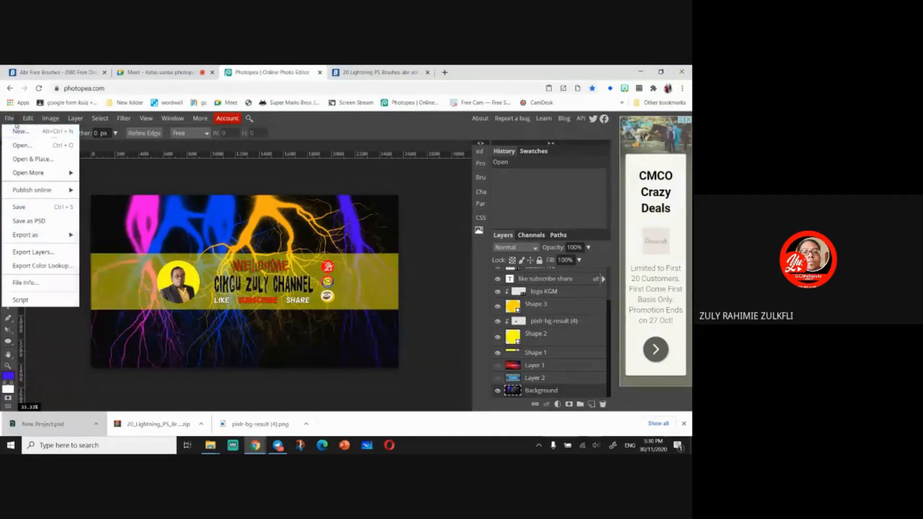
mouse_move(18, 242)
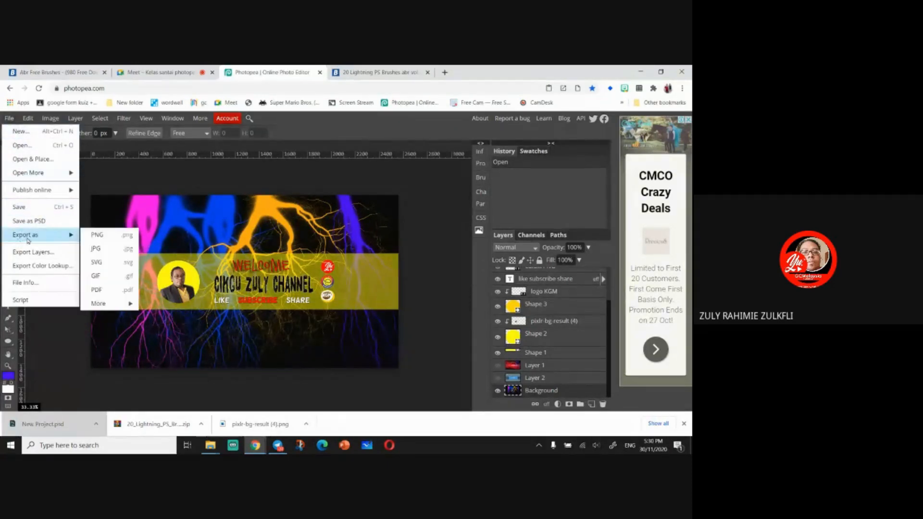
left_click(109, 237)
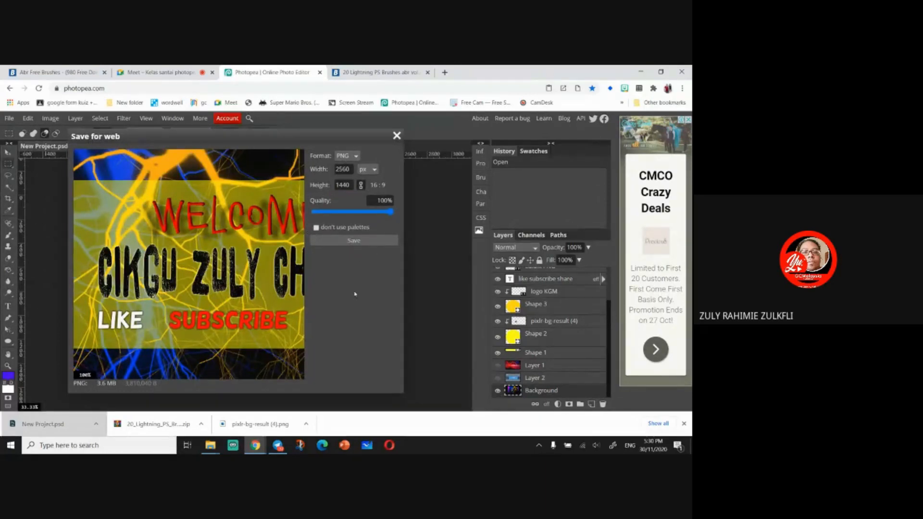
left_click(354, 240)
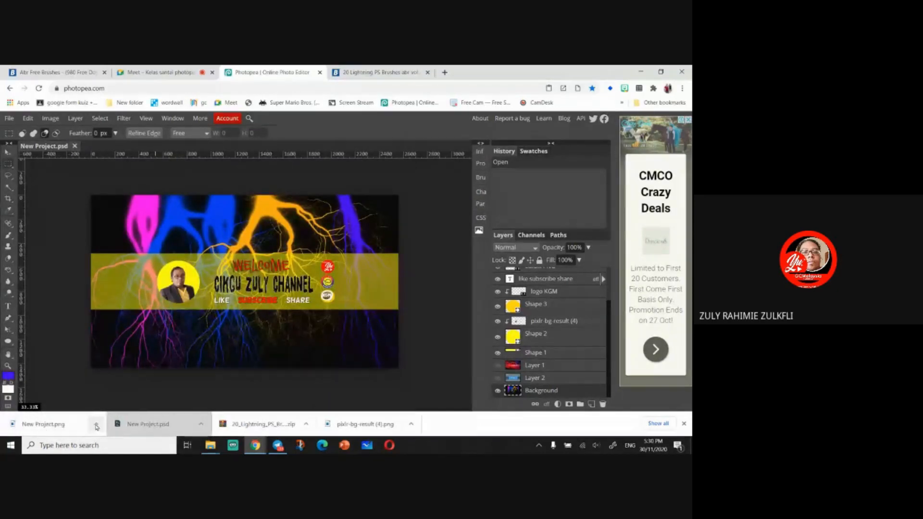
- Open the exported New Project PNG from the Downloads folder to preview it, then close the viewer
left_click(96, 426)
left_click(106, 395)
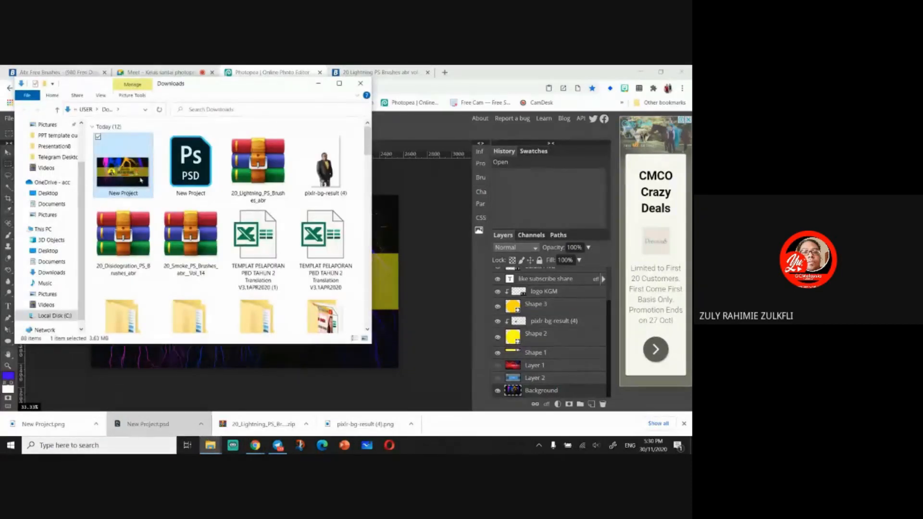
double_click(140, 180)
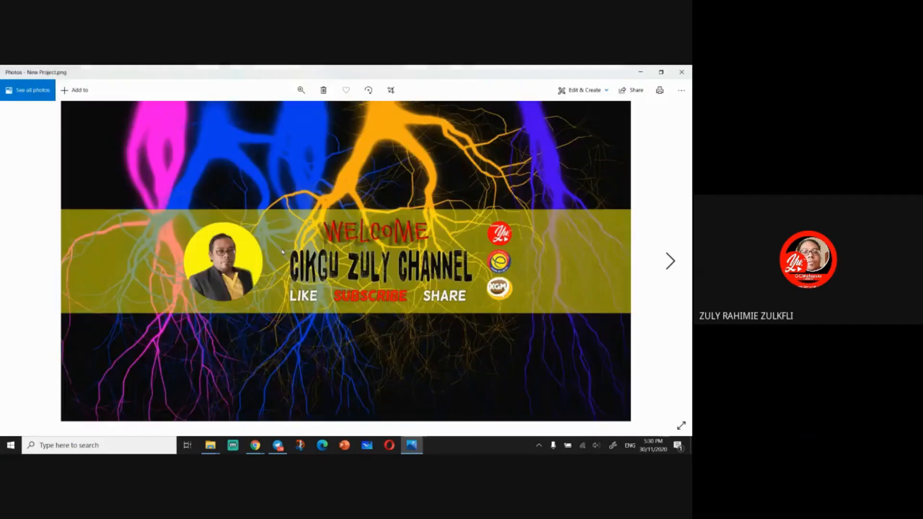
left_click(682, 72)
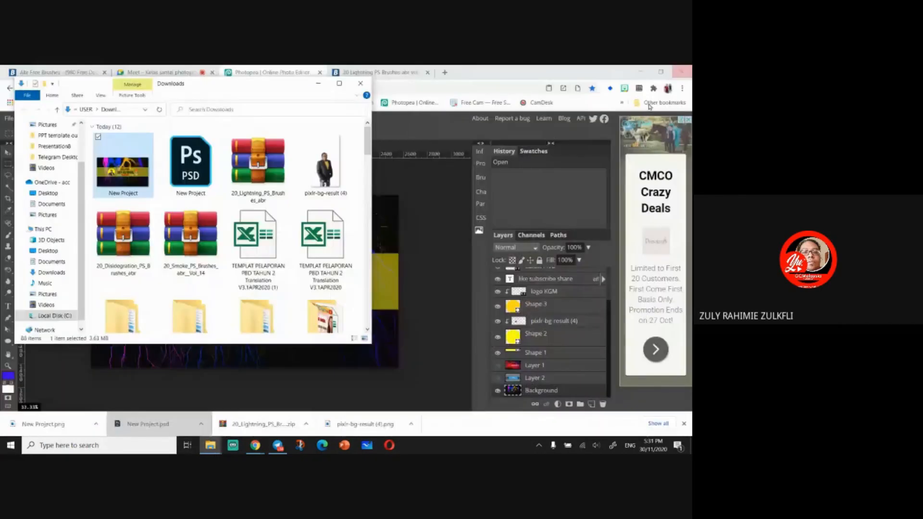
- Go to youtube.com in the browser tab
left_click(398, 74)
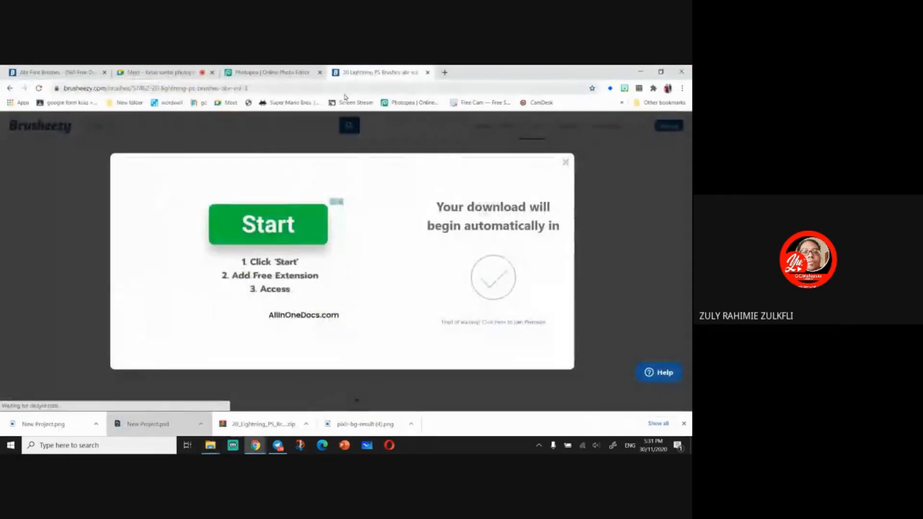
left_click(344, 95)
type("youtube.com")
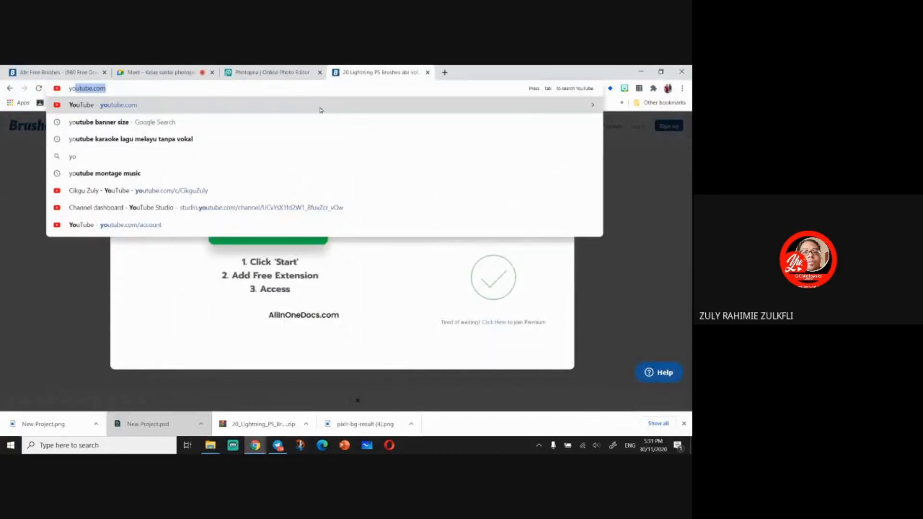
key("Return")
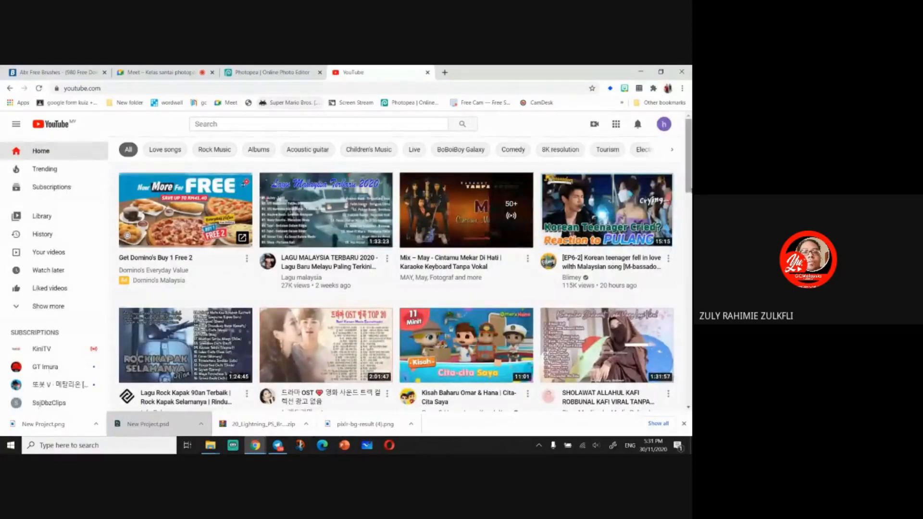
- Open your own YouTube channel page from the account menu
left_click(664, 125)
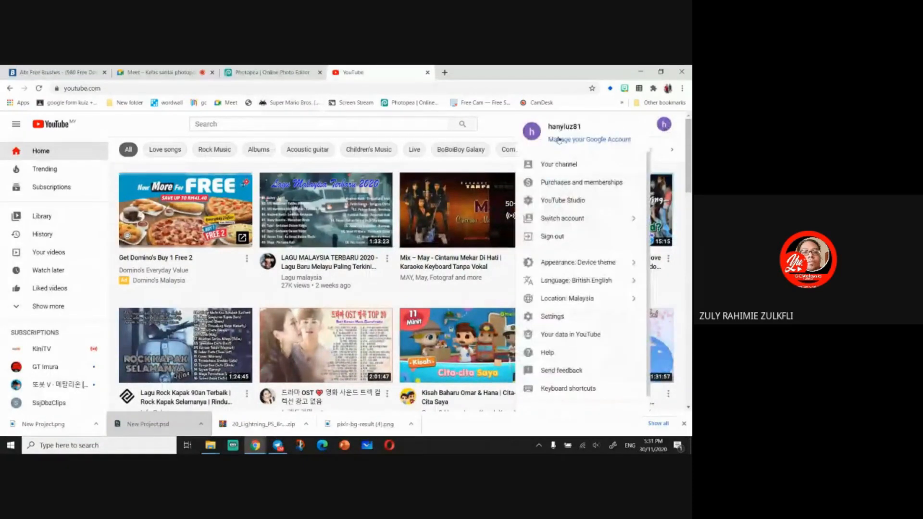
left_click(606, 222)
left_click(594, 203)
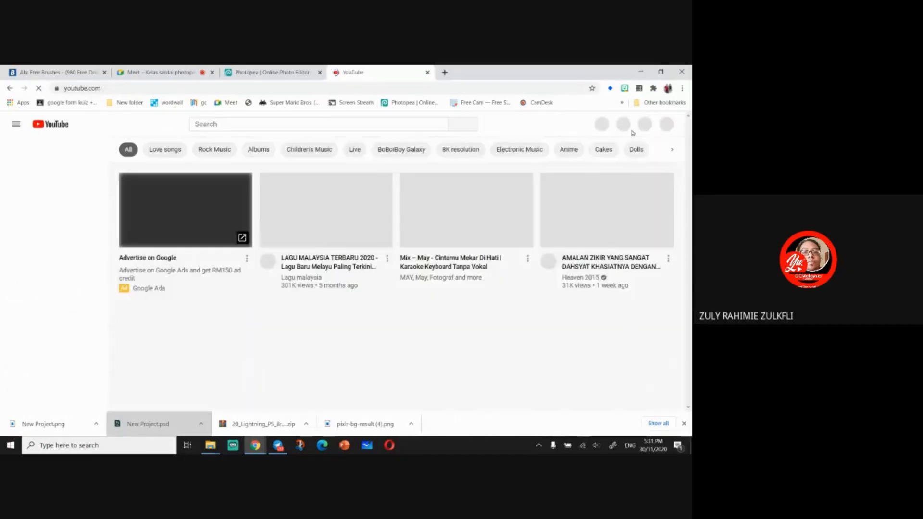
left_click(664, 125)
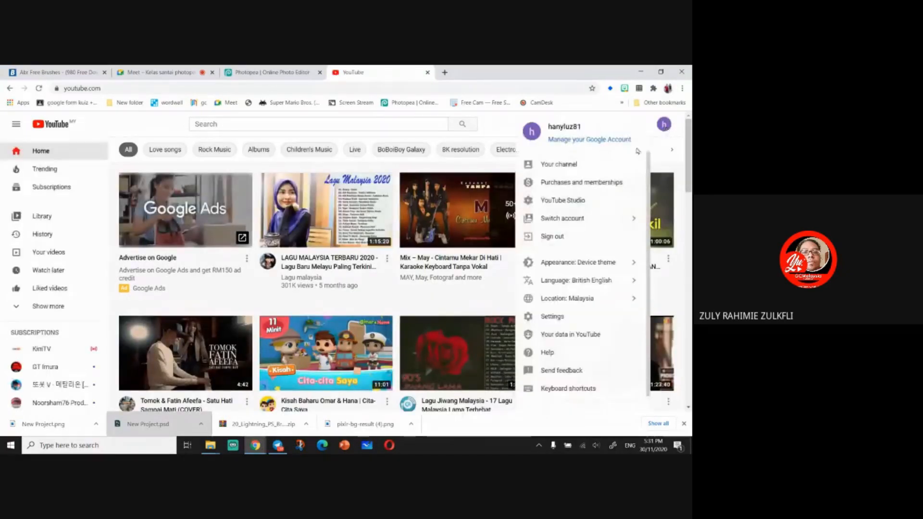
left_click(607, 163)
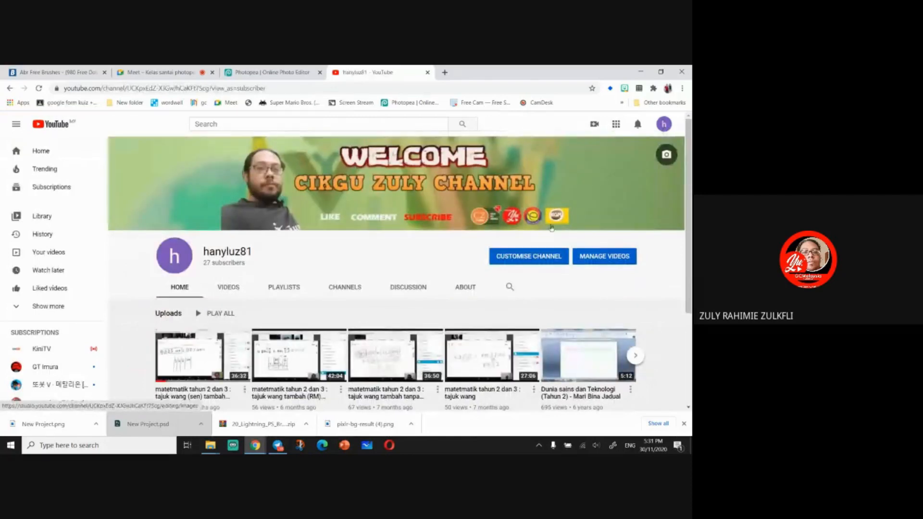
- In channel customisation branding, upload New Project from Downloads as the banner image and accept the crop
left_click(521, 258)
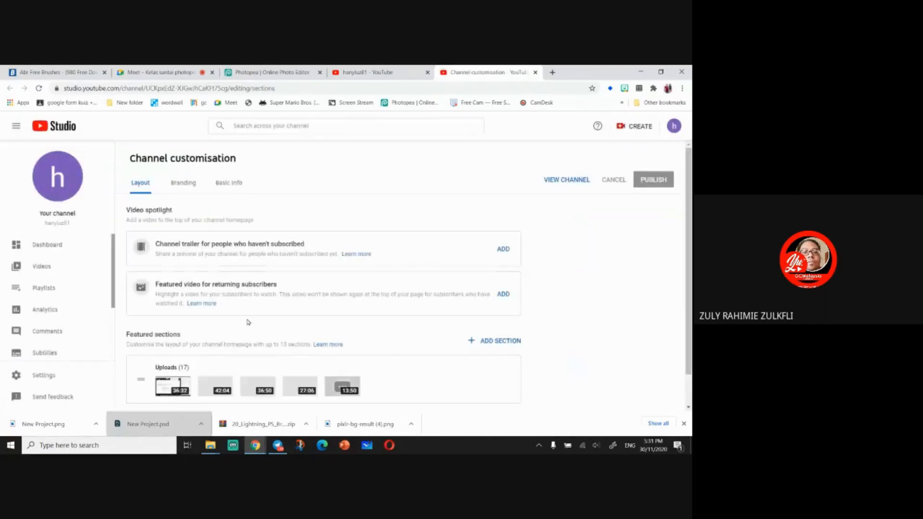
left_click(177, 183)
scroll(312, 288, "down", 3)
left_click(283, 285)
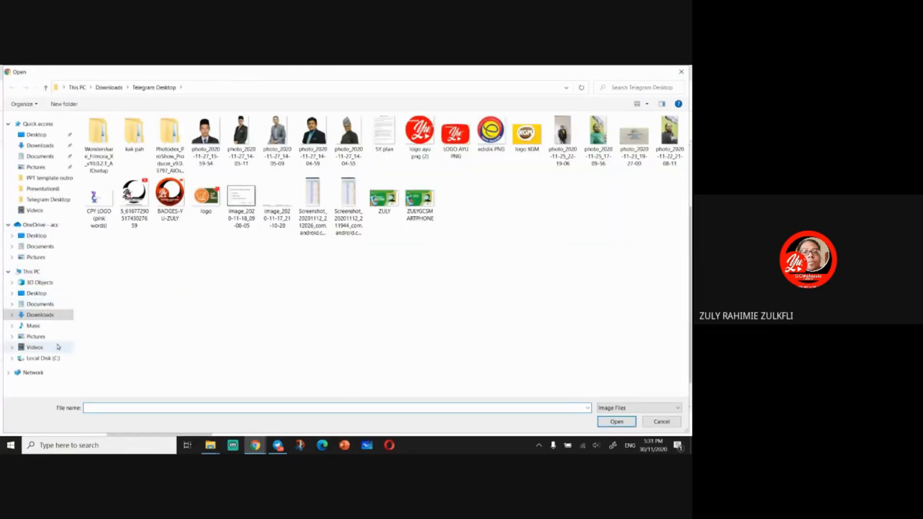
left_click(38, 315)
left_click(103, 161)
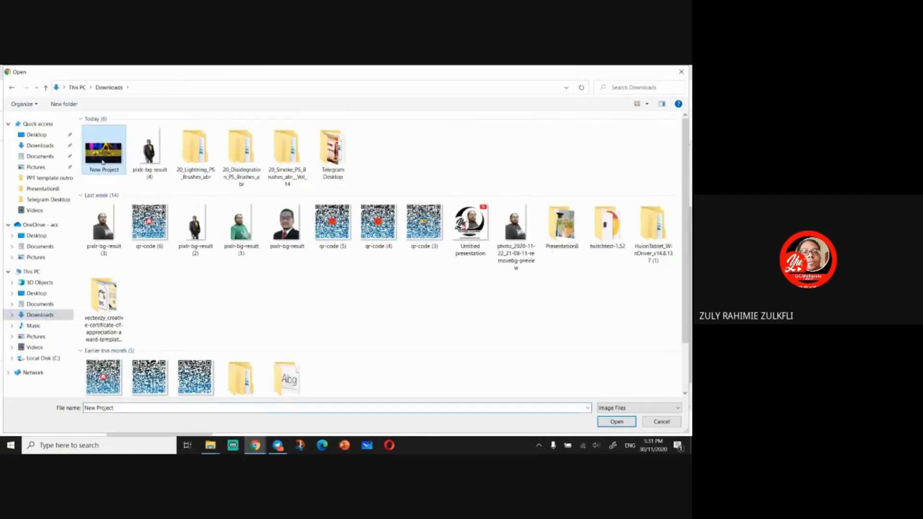
left_click(617, 422)
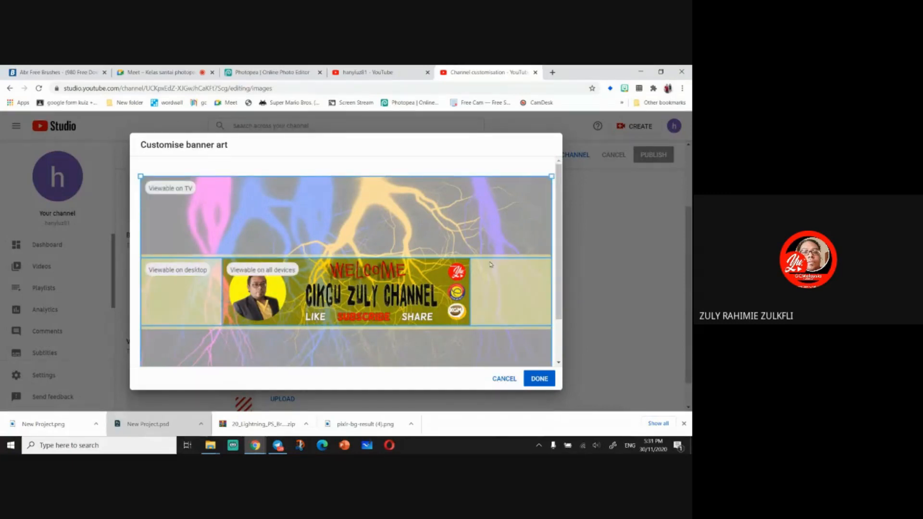
left_click(540, 379)
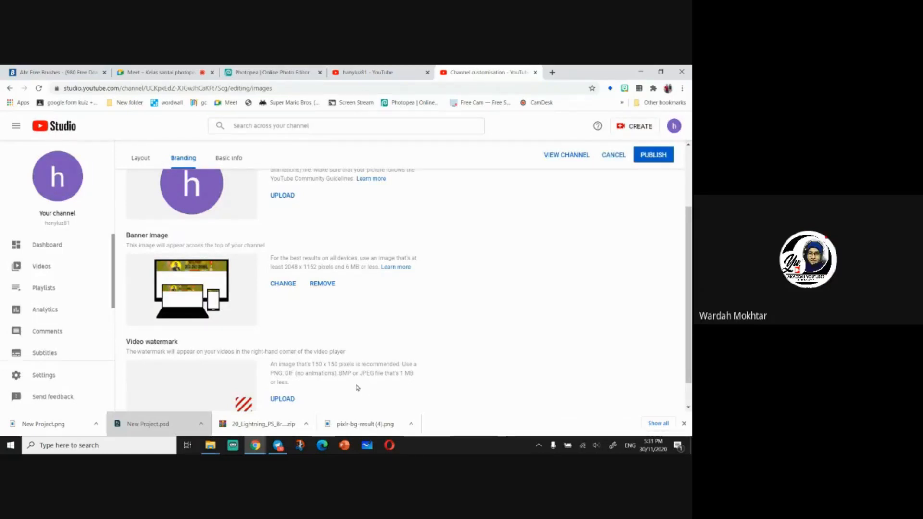
- Change the channel banner image again to New Project from Downloads and accept the crop
left_click(684, 424)
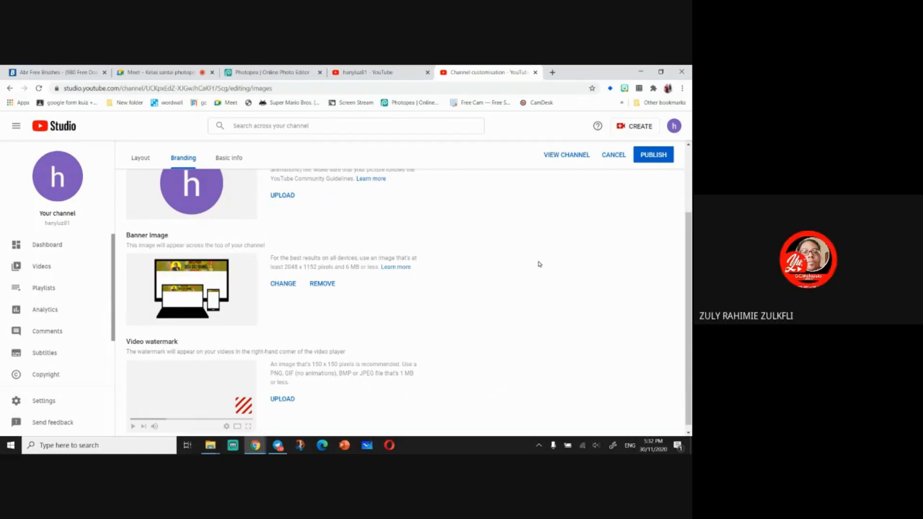
left_click(286, 284)
left_click(118, 159)
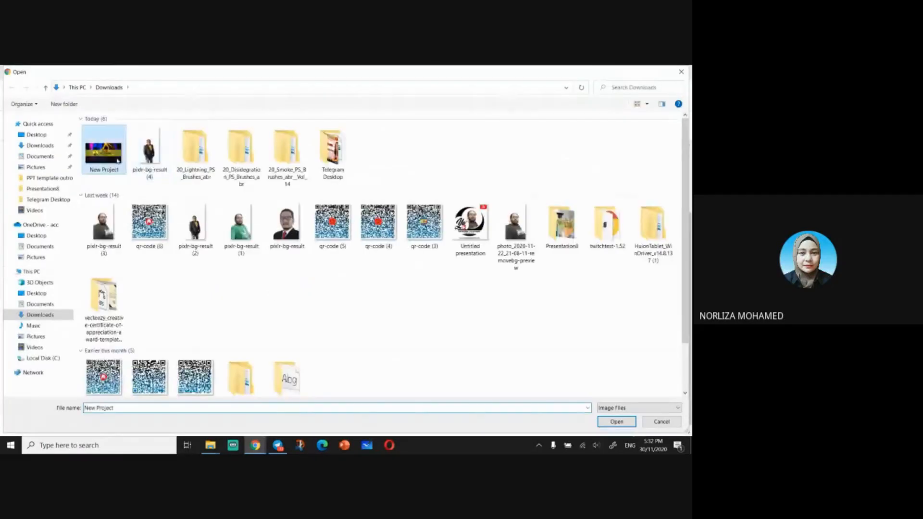
left_click(617, 421)
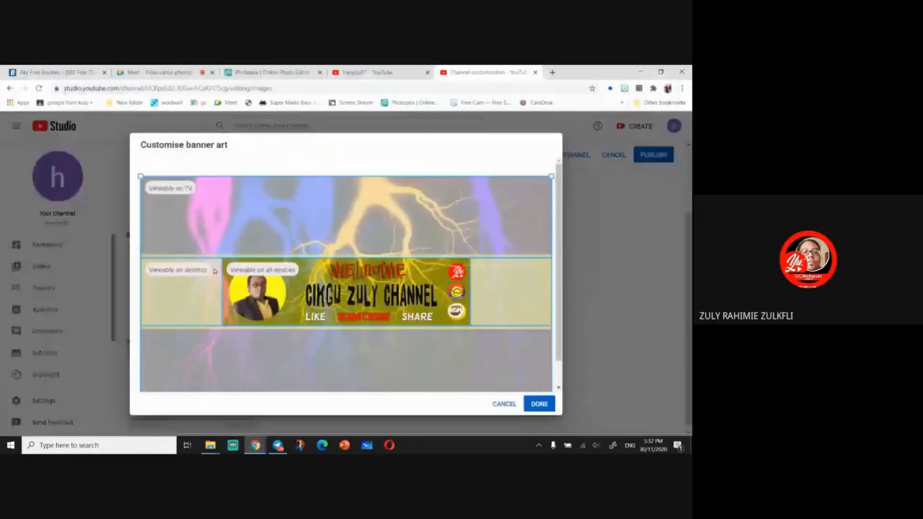
left_click(539, 404)
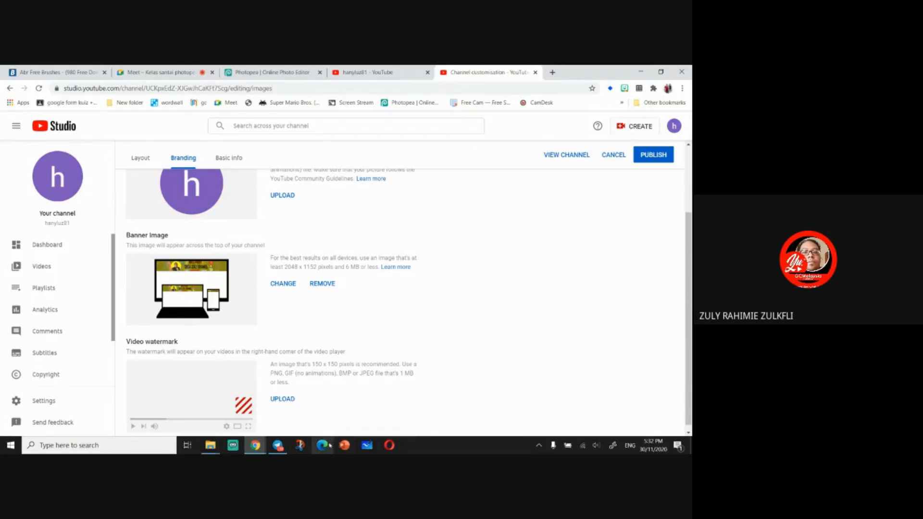
- Open the channel page in a new tab and review how the new banner appears
scroll(374, 350, "up", 3)
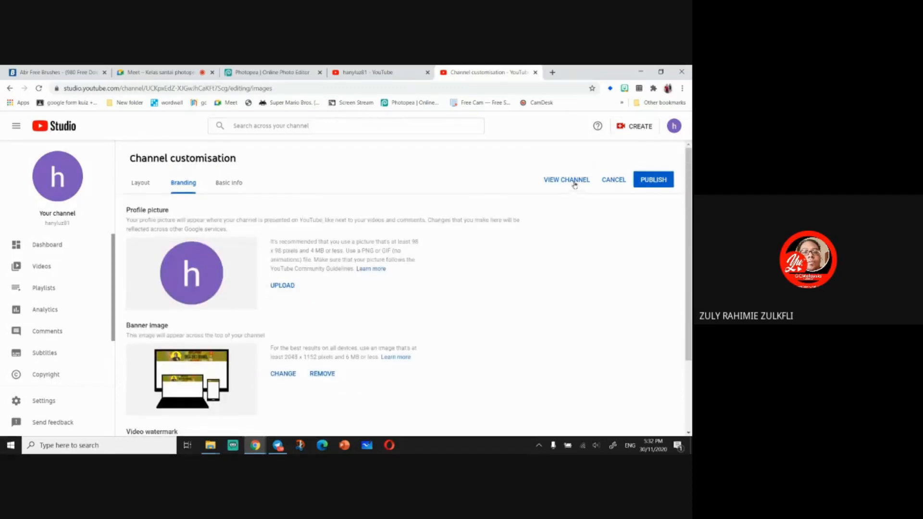
left_click(574, 180)
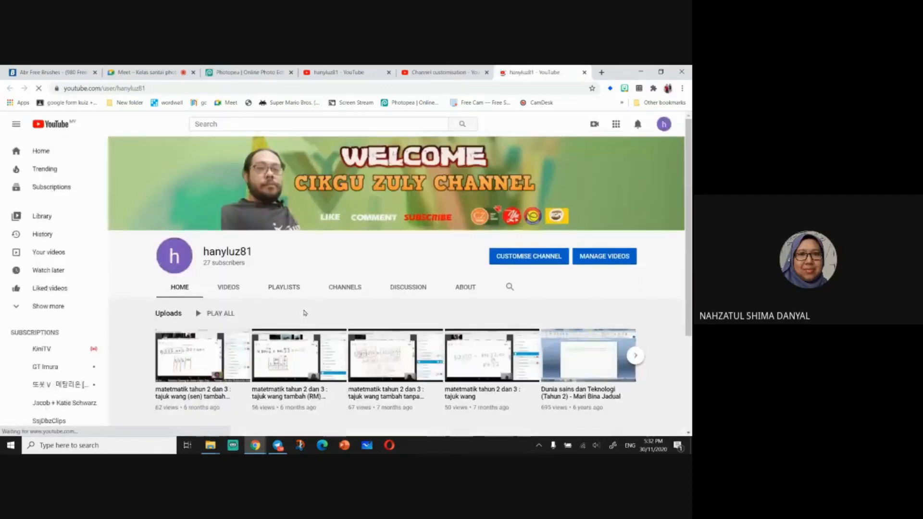
left_click(440, 72)
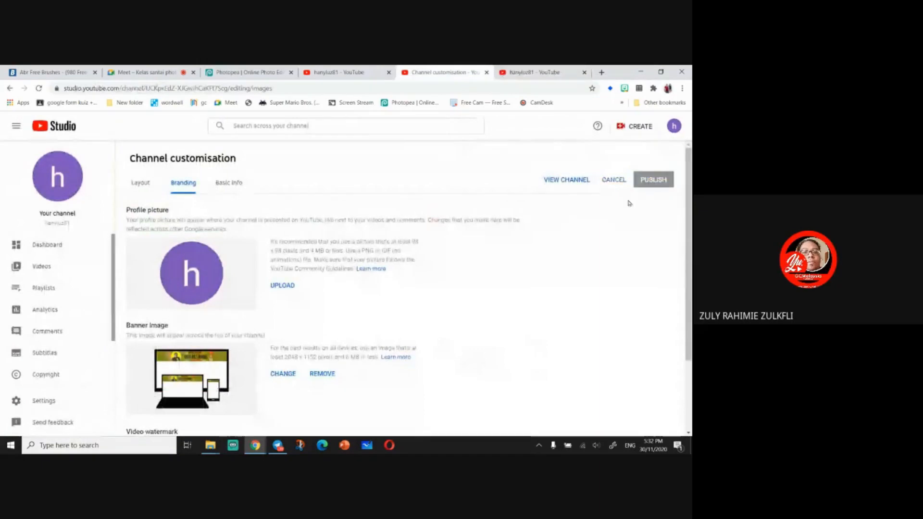
scroll(365, 370, "down", 2)
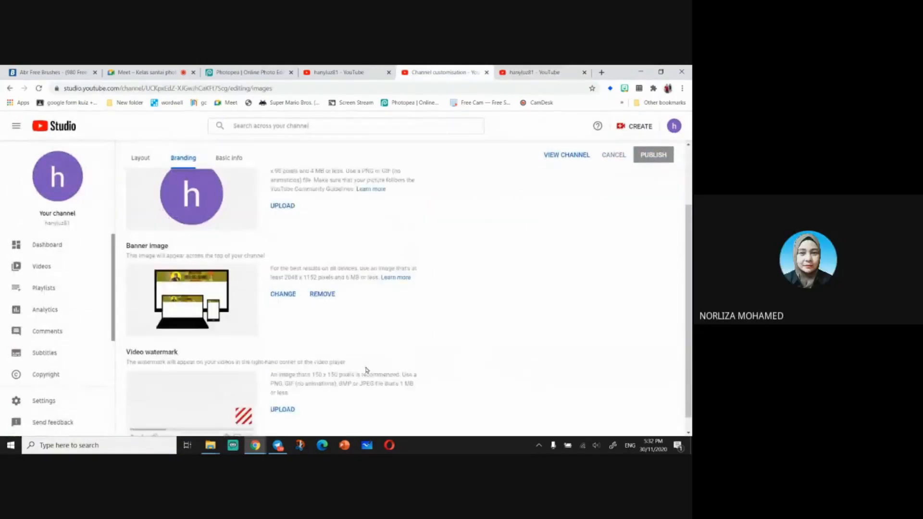
scroll(366, 370, "up", 1)
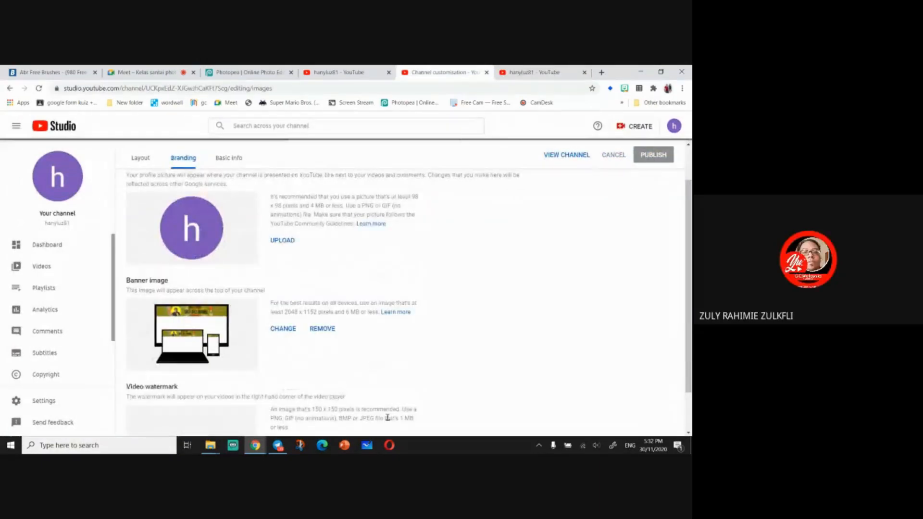
left_click(584, 72)
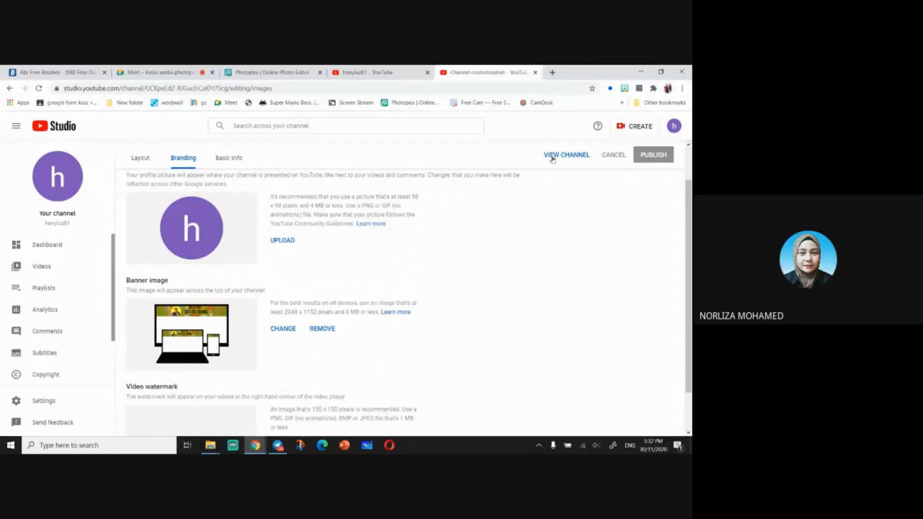
left_click(387, 428)
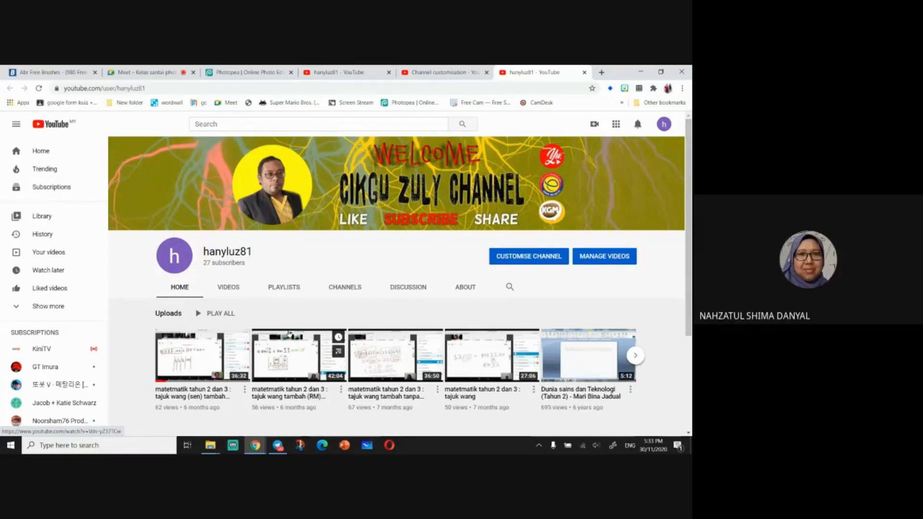
left_click(121, 73)
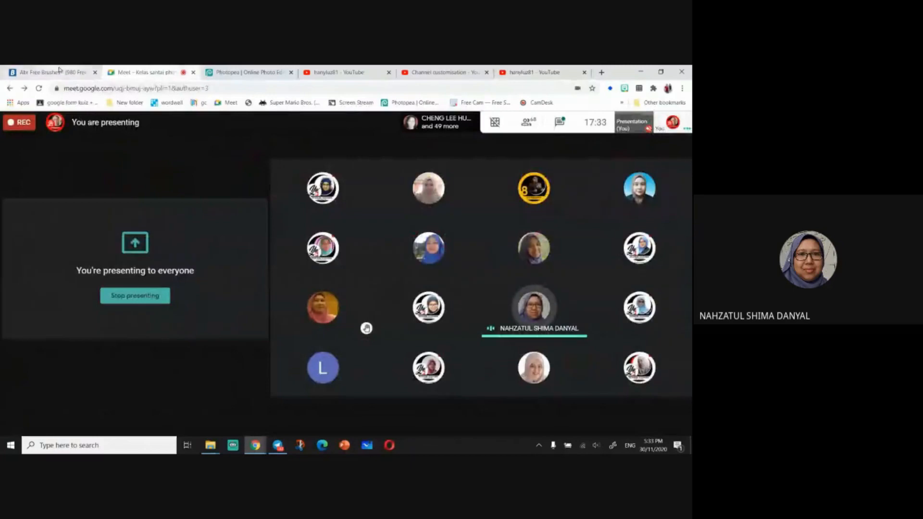
left_click(240, 73)
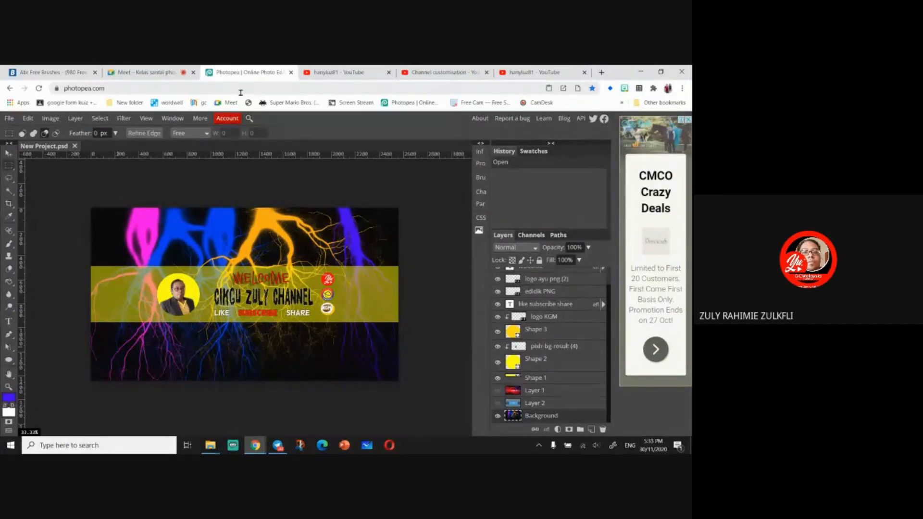
left_click(159, 72)
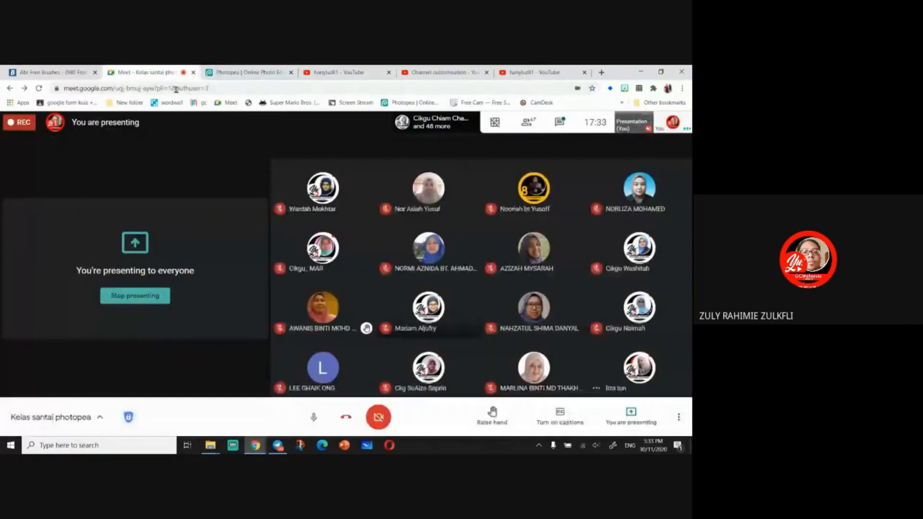
left_click(237, 73)
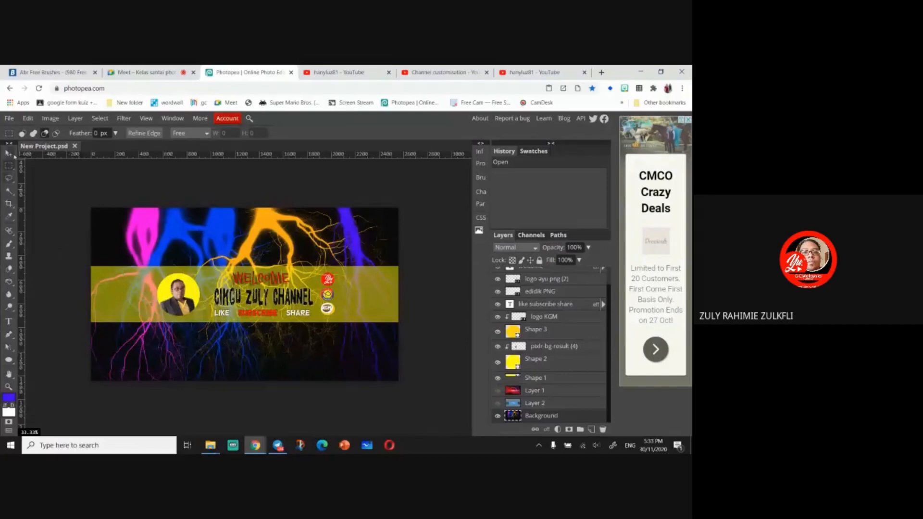
- Select the yellow banner strip layer Shape 1 and lower its opacity to 35%
left_click(8, 153)
left_click(387, 315)
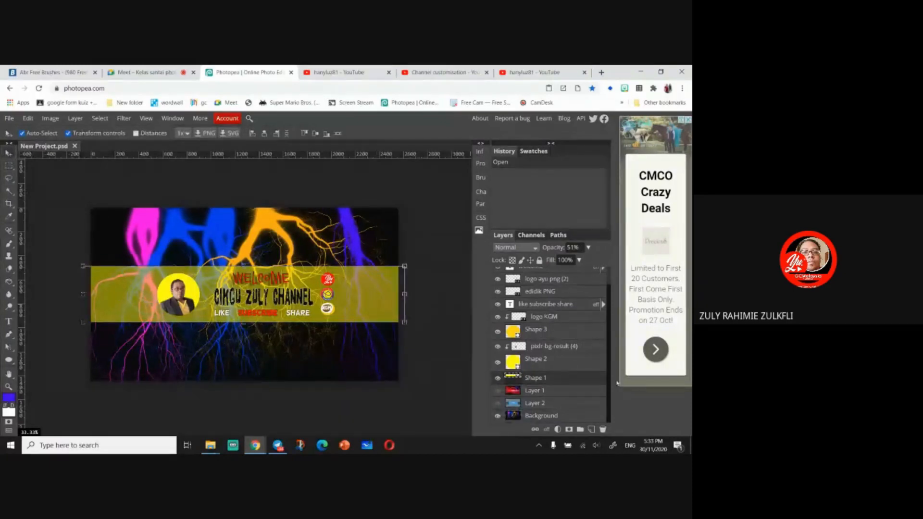
left_click(588, 247)
mouse_move(569, 260)
left_mouse_down()
mouse_move(548, 265)
mouse_move(561, 270)
left_mouse_up()
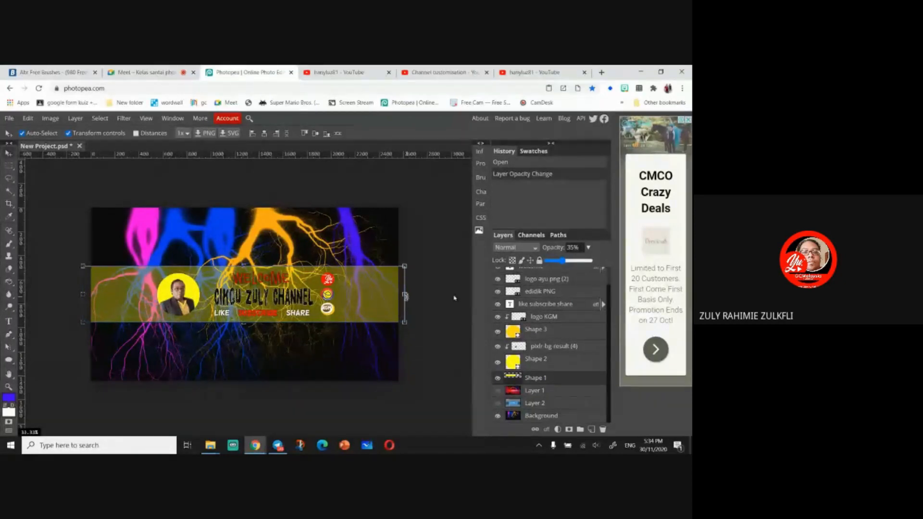
- Toggle the yellow strip layer's visibility off and on, then readjust its opacity
left_click(498, 379)
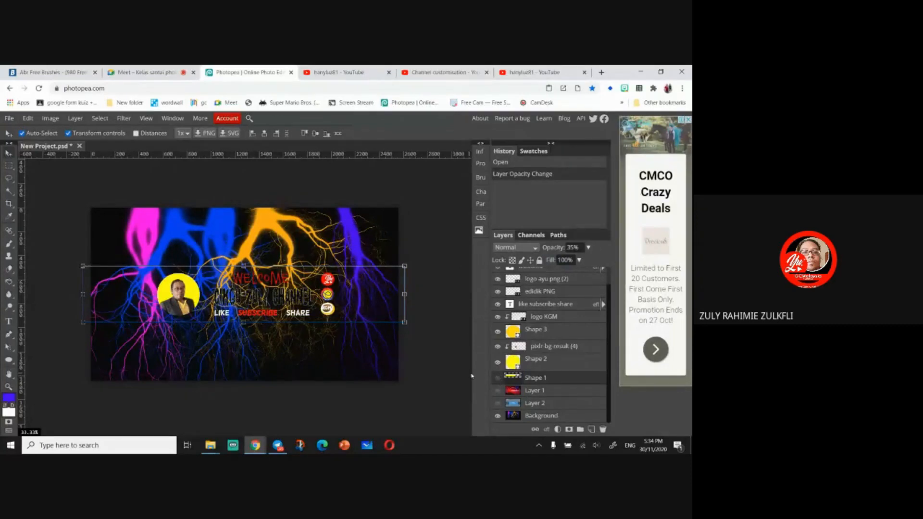
left_click(497, 378)
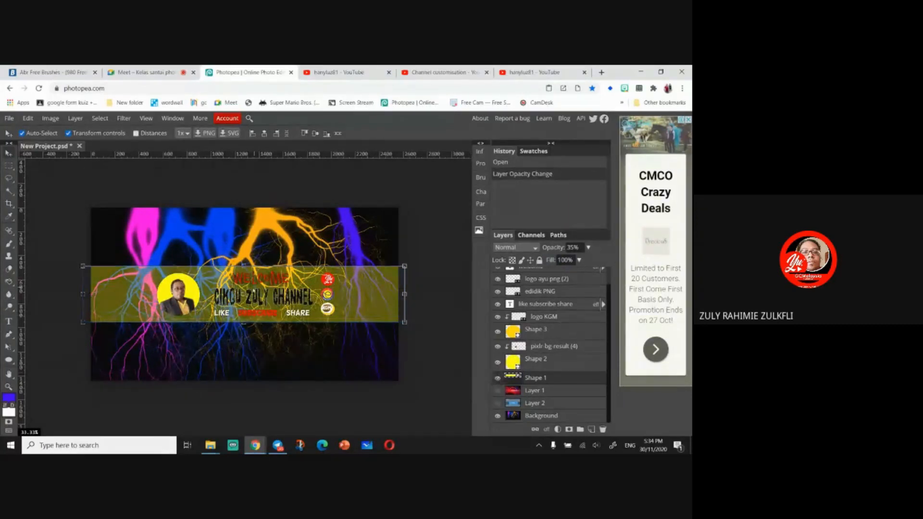
left_click(587, 247)
left_click_drag(561, 260, 569, 262)
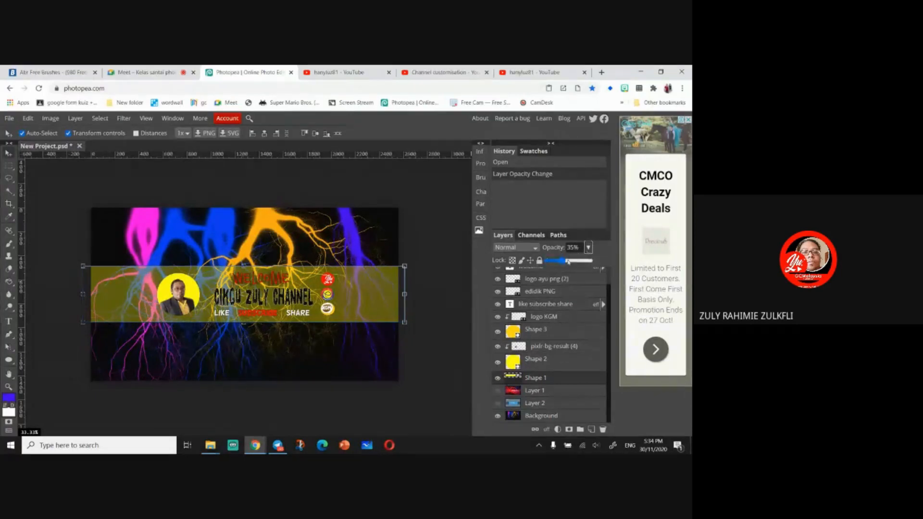